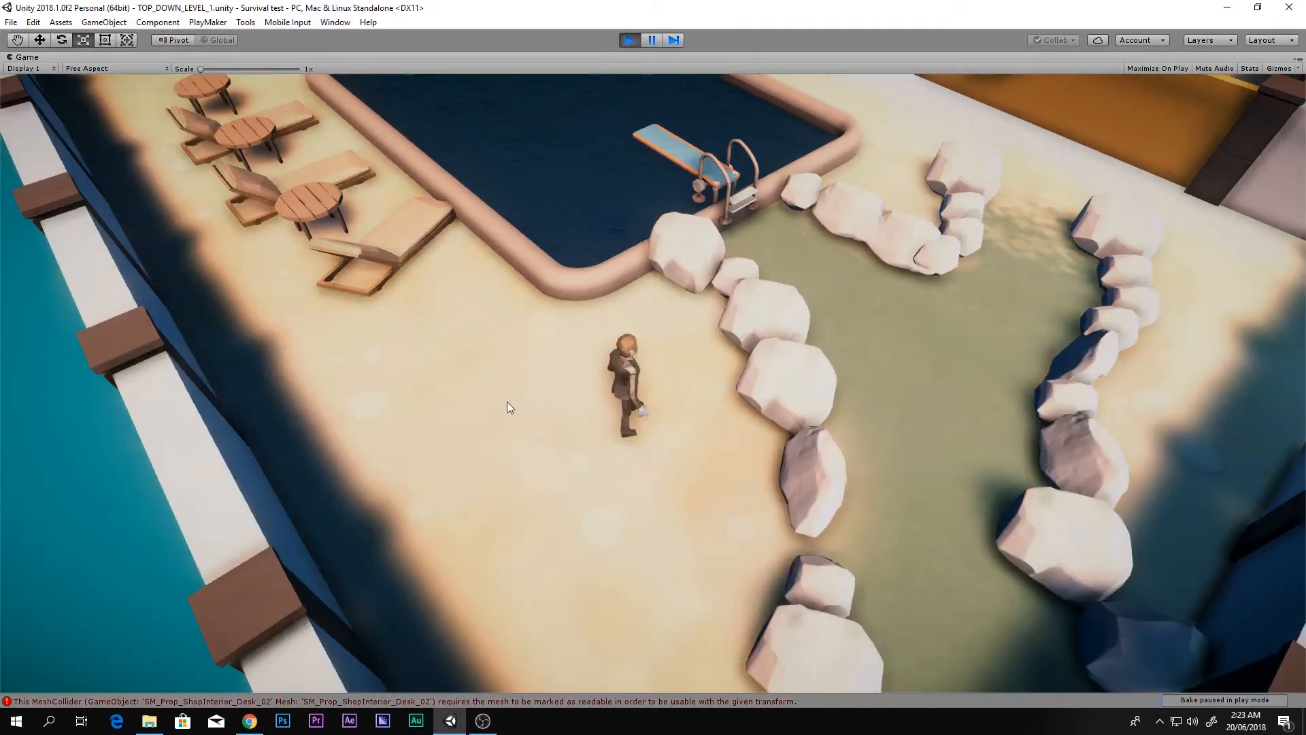
# Step: Run the character past the rocks, through the gate and up the yard toward the armed guard
pyautogui.press('w')
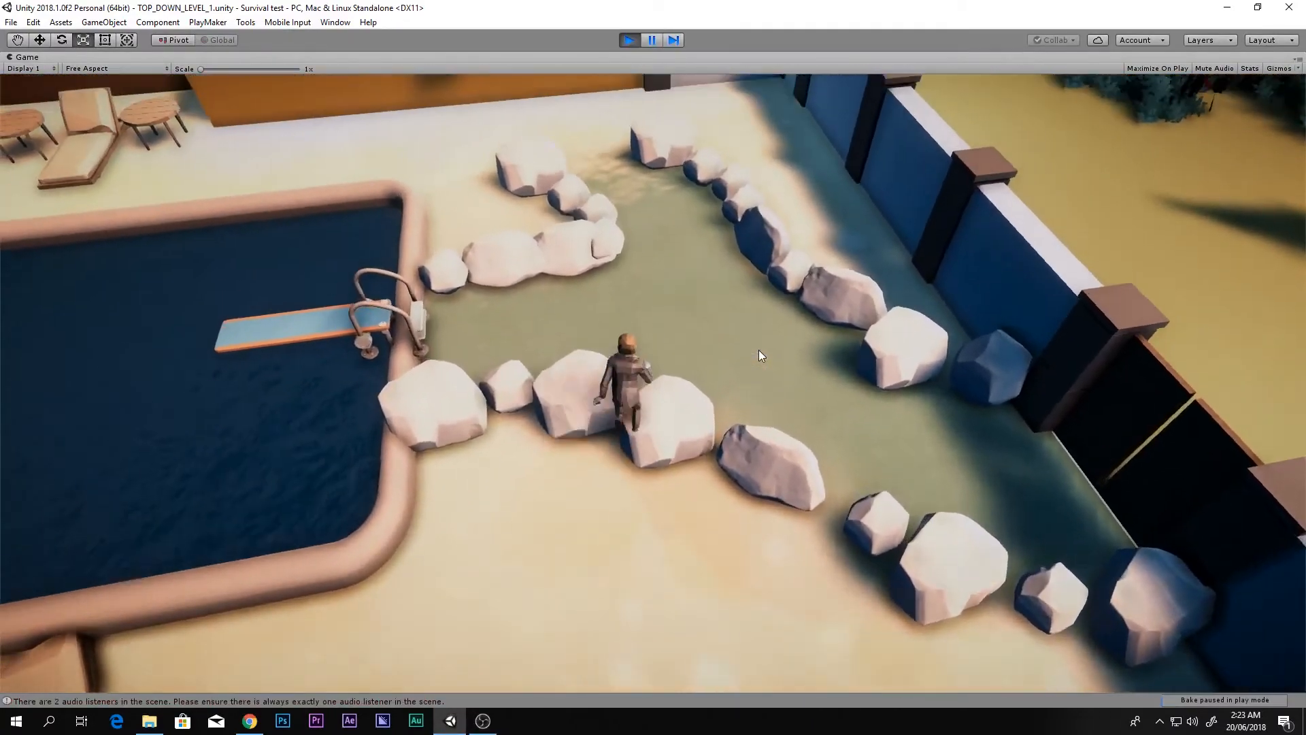
pyautogui.press('w')
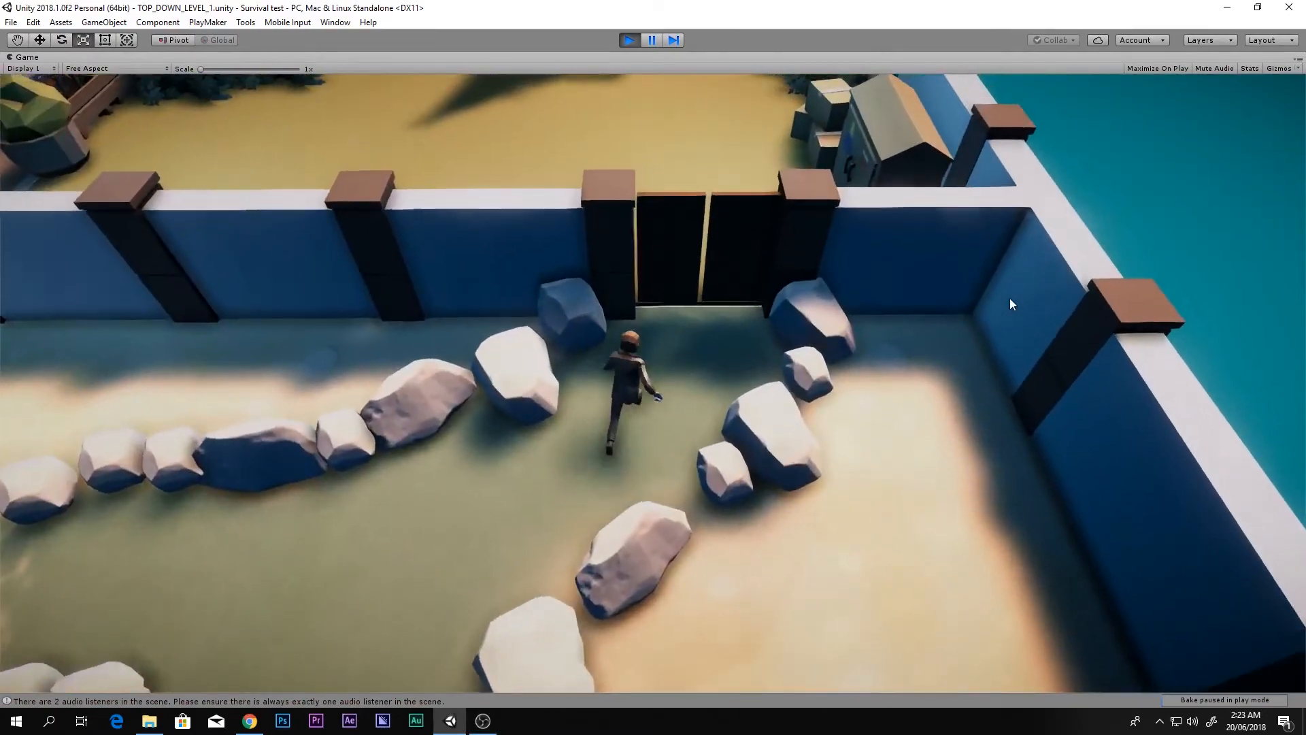
pyautogui.press('w')
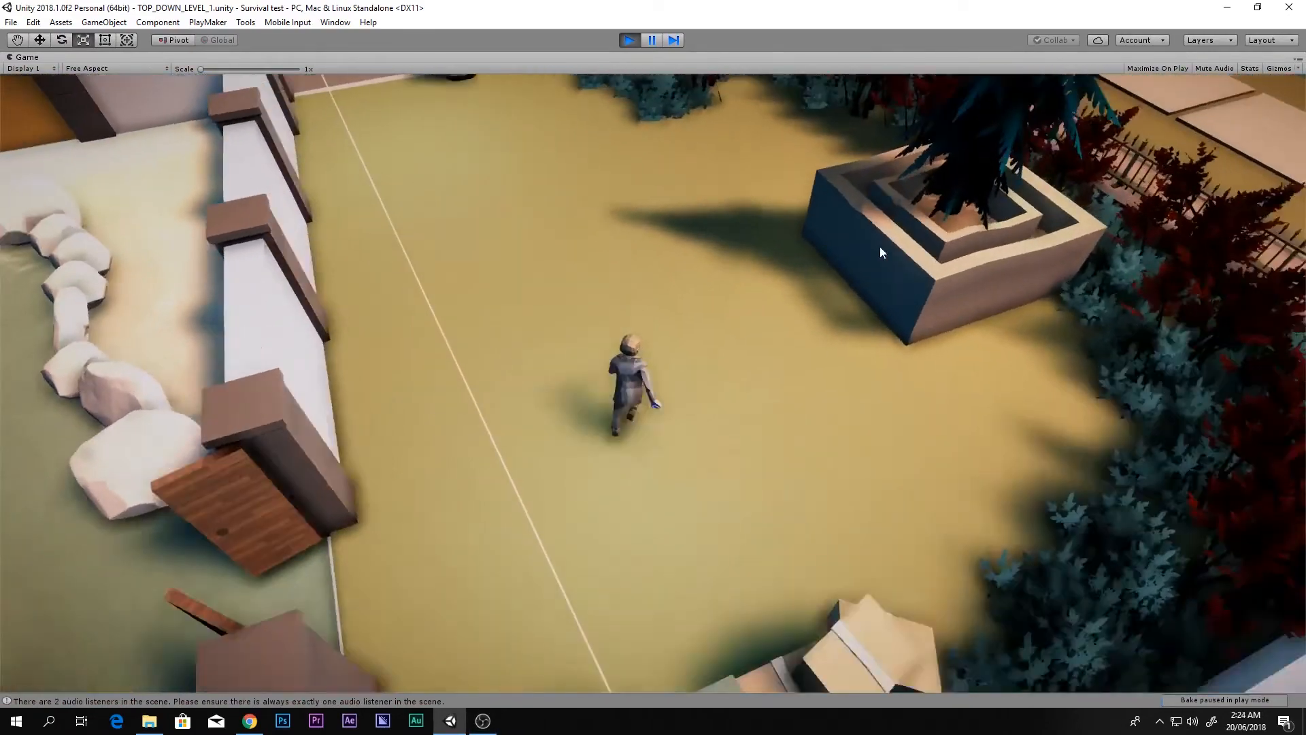
pyautogui.press('w')
pyautogui.press('a')
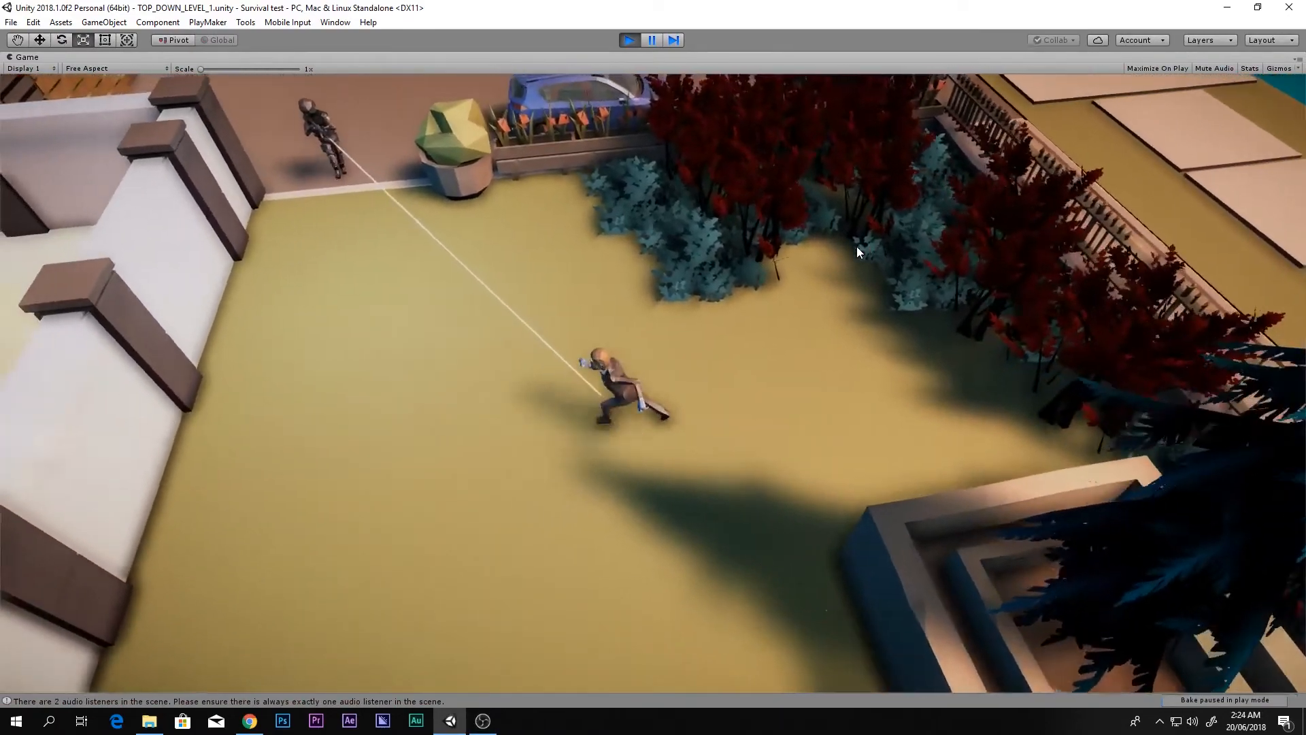
pyautogui.press('a')
pyautogui.press('s')
pyautogui.press('w')
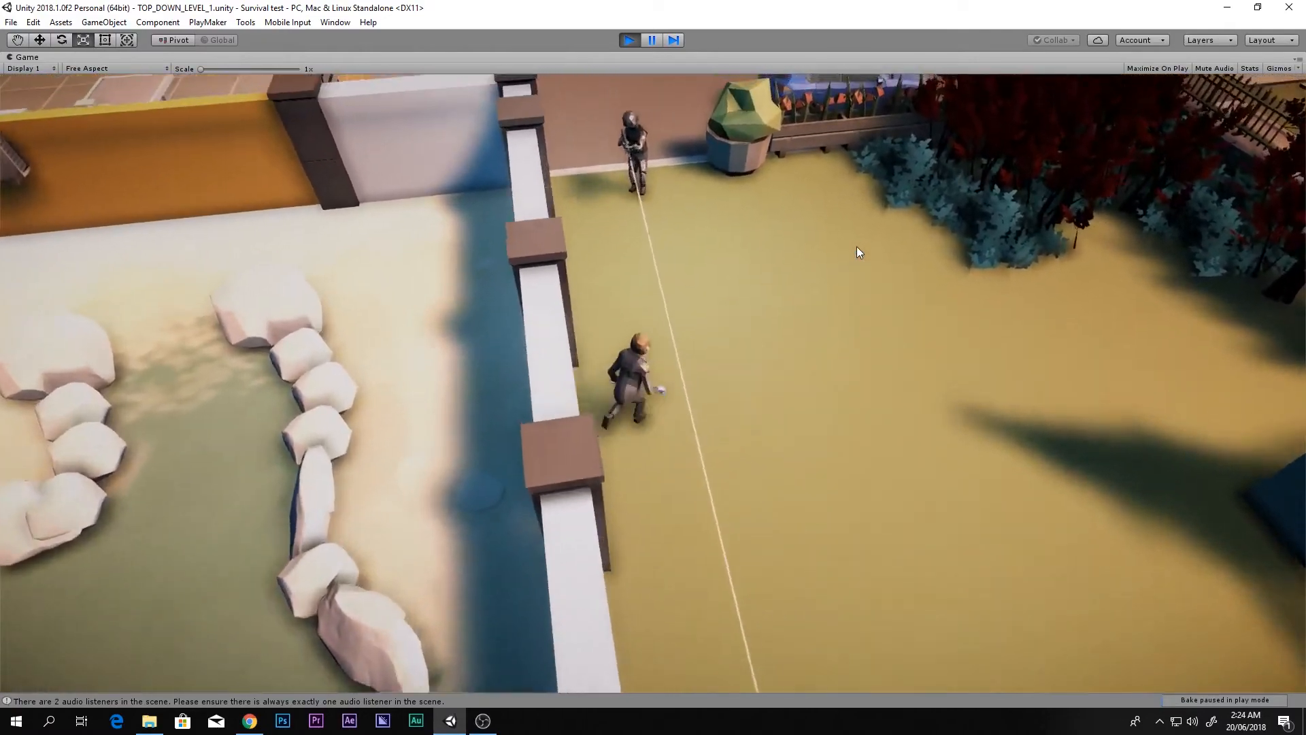
pyautogui.press('d')
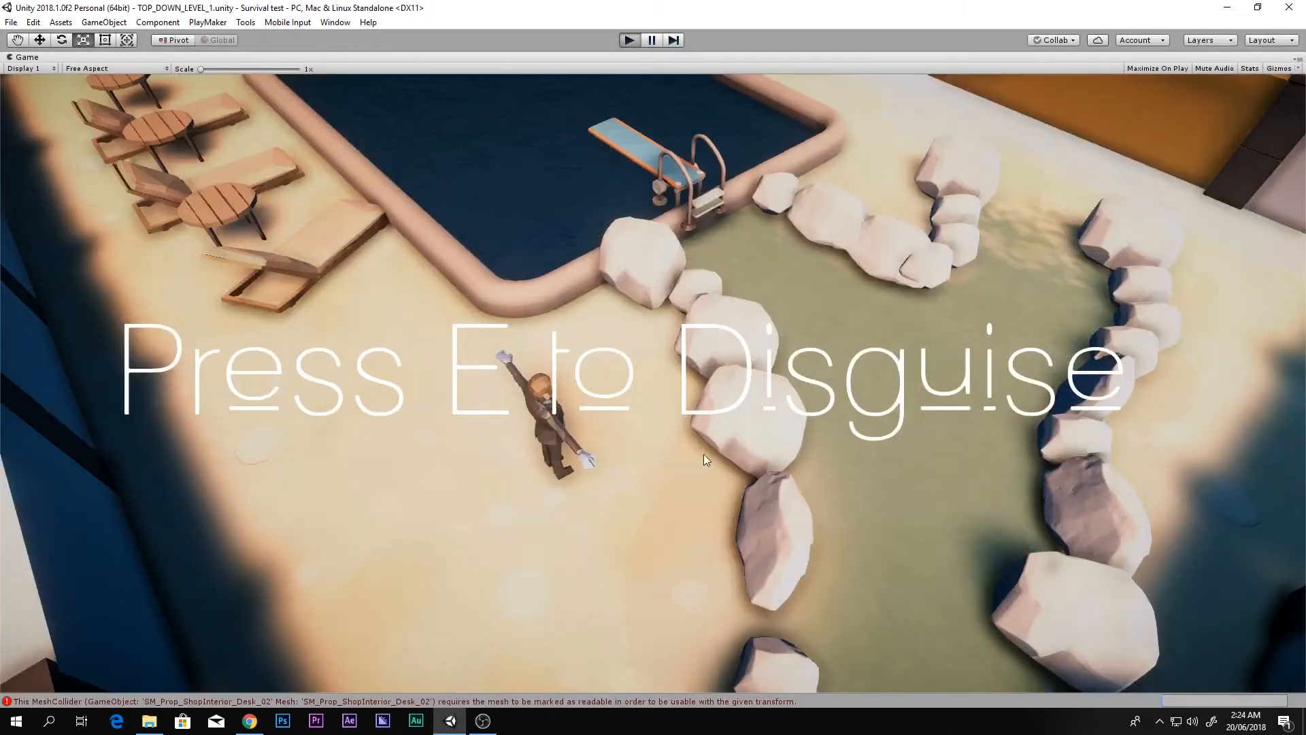
# Step: Restart Play mode, run into the next yard and shoot the guard with the pistol
pyautogui.hotkey('ctrl', 'p')
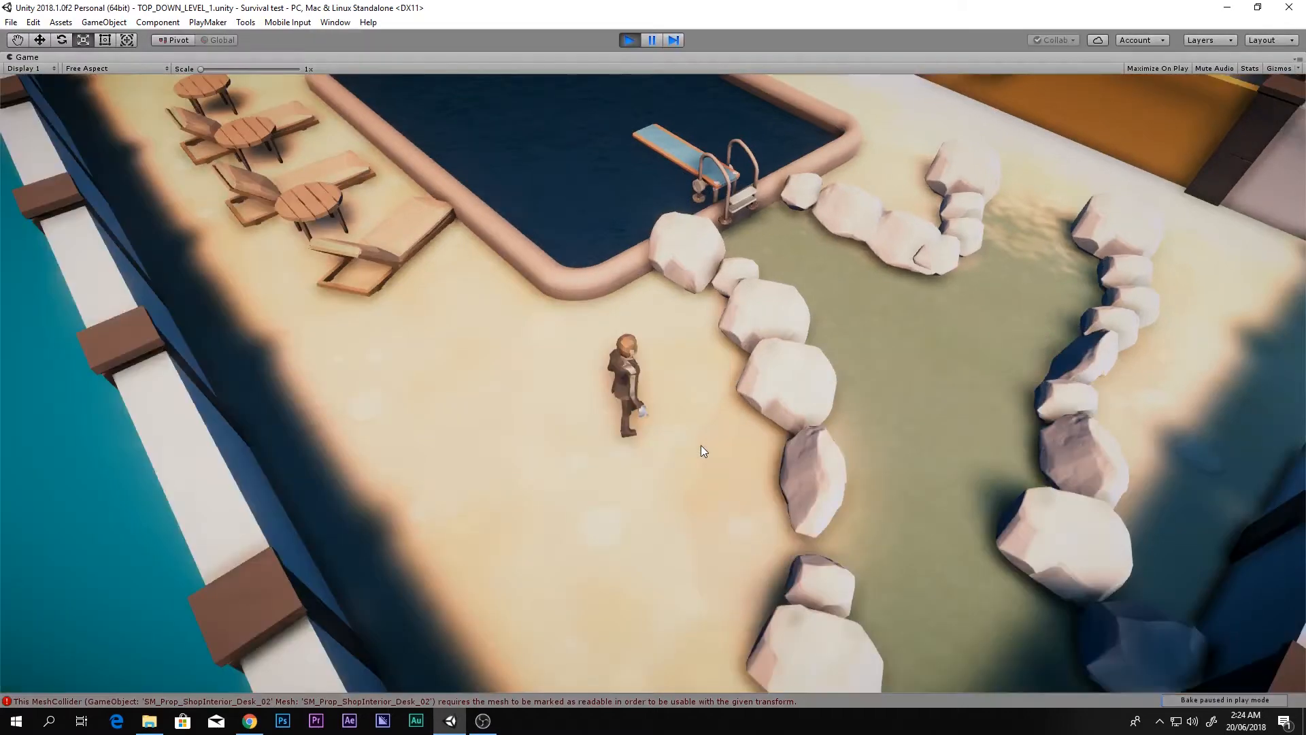
pyautogui.press('w')
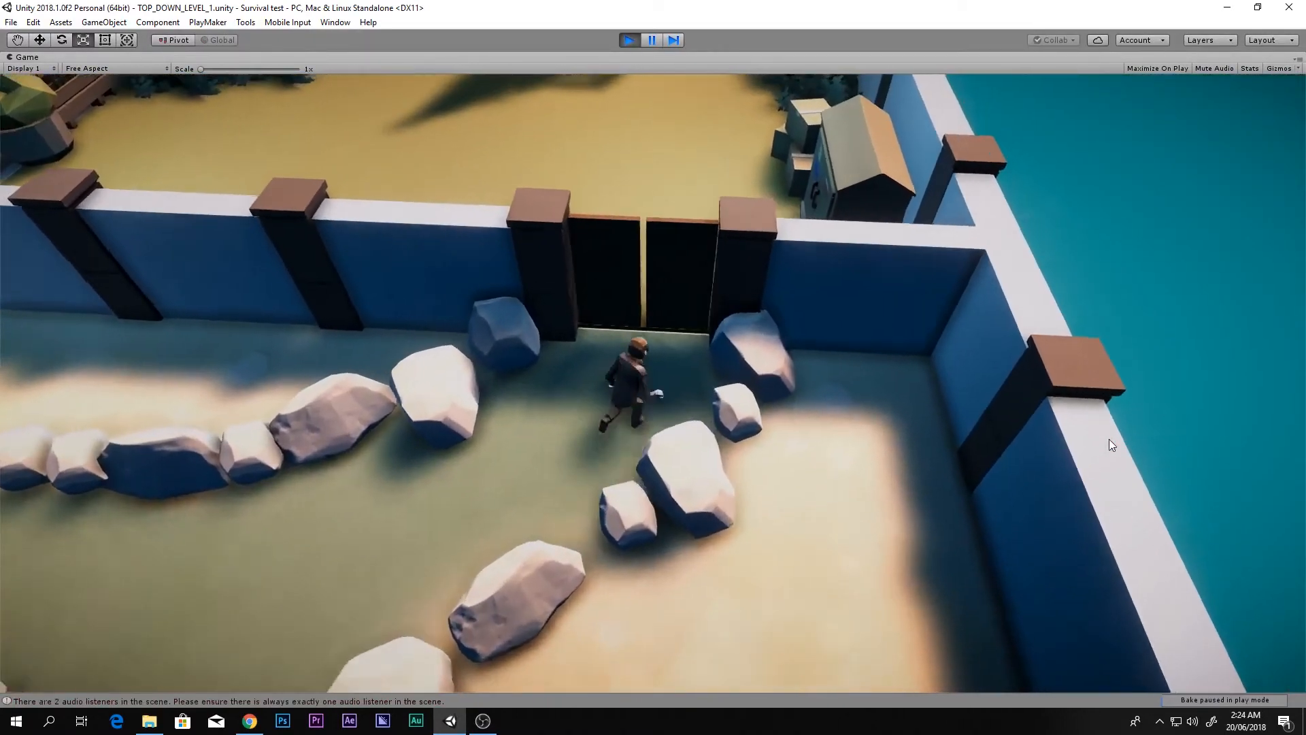
pyautogui.press('w')
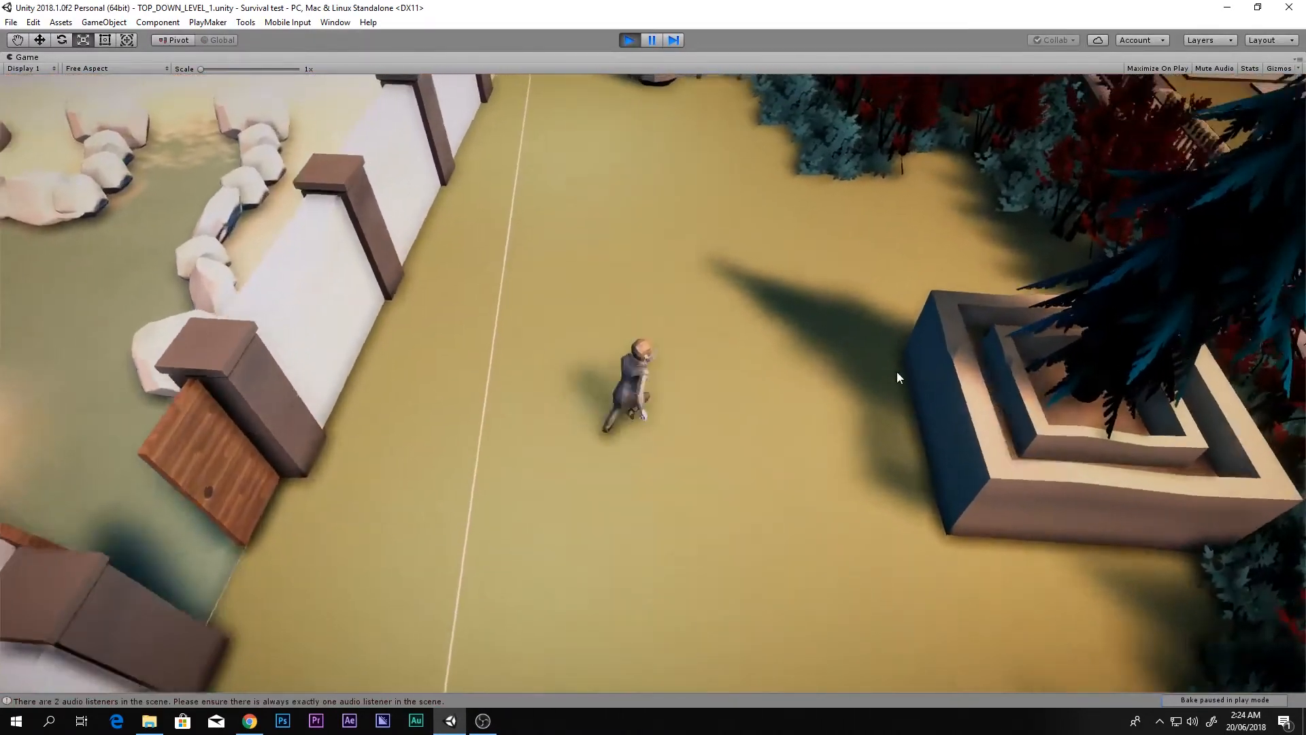
pyautogui.press('w')
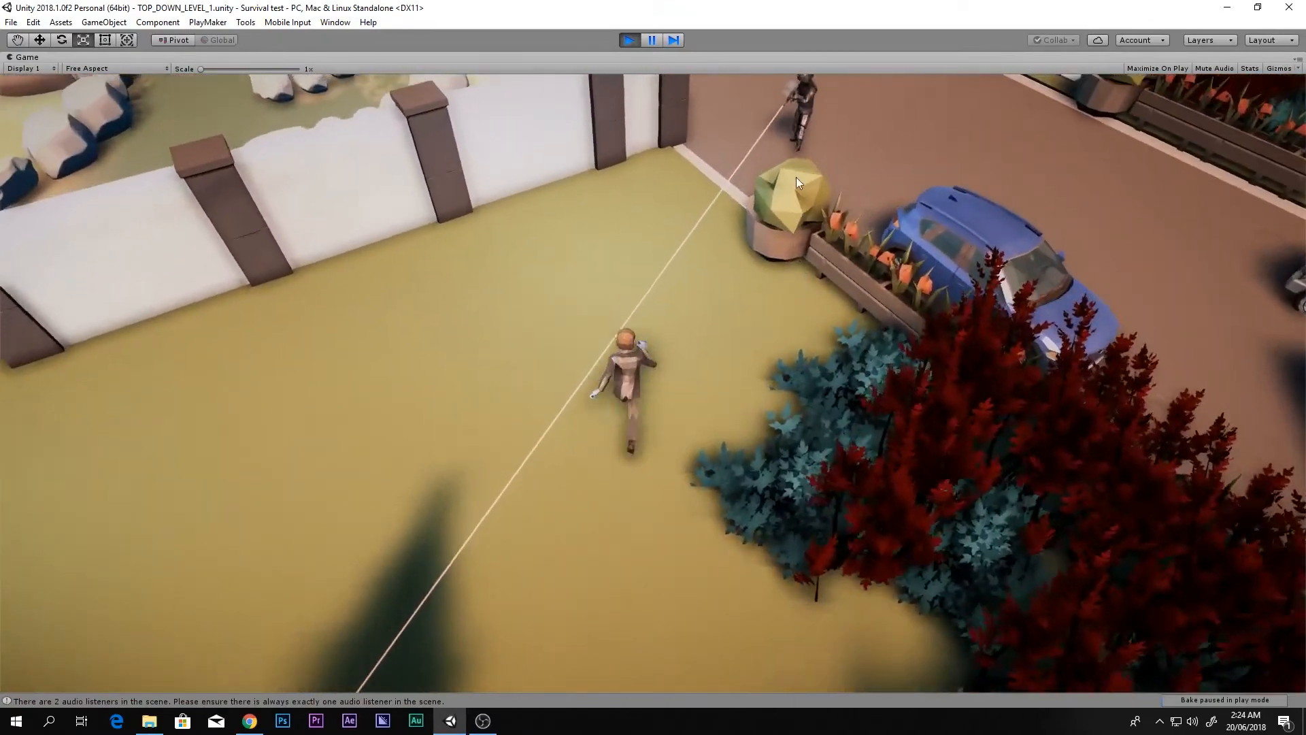
pyautogui.moveTo(796, 160); pyautogui.dragTo(597, 391, button='right')
pyautogui.click(784, 157)
pyautogui.press('w')
pyautogui.click(782, 223)
pyautogui.click(782, 223)
# Step: Reload the pistol with R and walk over to the fallen soldier's body
pyautogui.press('r')
pyautogui.press('d')
# Step: Reposition over the body while swinging the aim, then take the soldier's disguise with E
pyautogui.press('d')
pyautogui.press('w')
pyautogui.press('a')
pyautogui.press('e')
pyautogui.moveTo(619, 334); pyautogui.dragTo(502, 450, button='right')
pyautogui.press('w')
pyautogui.press('s')
pyautogui.press('a')
pyautogui.press('s')
pyautogui.press('d')
pyautogui.press('w')
pyautogui.moveTo(502, 450); pyautogui.dragTo(439, 408)
pyautogui.press('a')
pyautogui.press('s')
pyautogui.moveTo(438, 408); pyautogui.dragTo(644, 437, button='right')
# Step: Walk away from the left-behind bag across the yard, swinging the aim line around
pyautogui.press('d')
pyautogui.press('s')
pyautogui.press('a')
pyautogui.press('w')
pyautogui.press('e')
pyautogui.press('w')
pyautogui.press('d')
pyautogui.moveTo(638, 366); pyautogui.dragTo(312, 182, button='right')
pyautogui.press('s')
# Step: Walk through the gate, garage, corridor and box room to the kitchen counter's weapon pickup, pressing E
pyautogui.press('w')
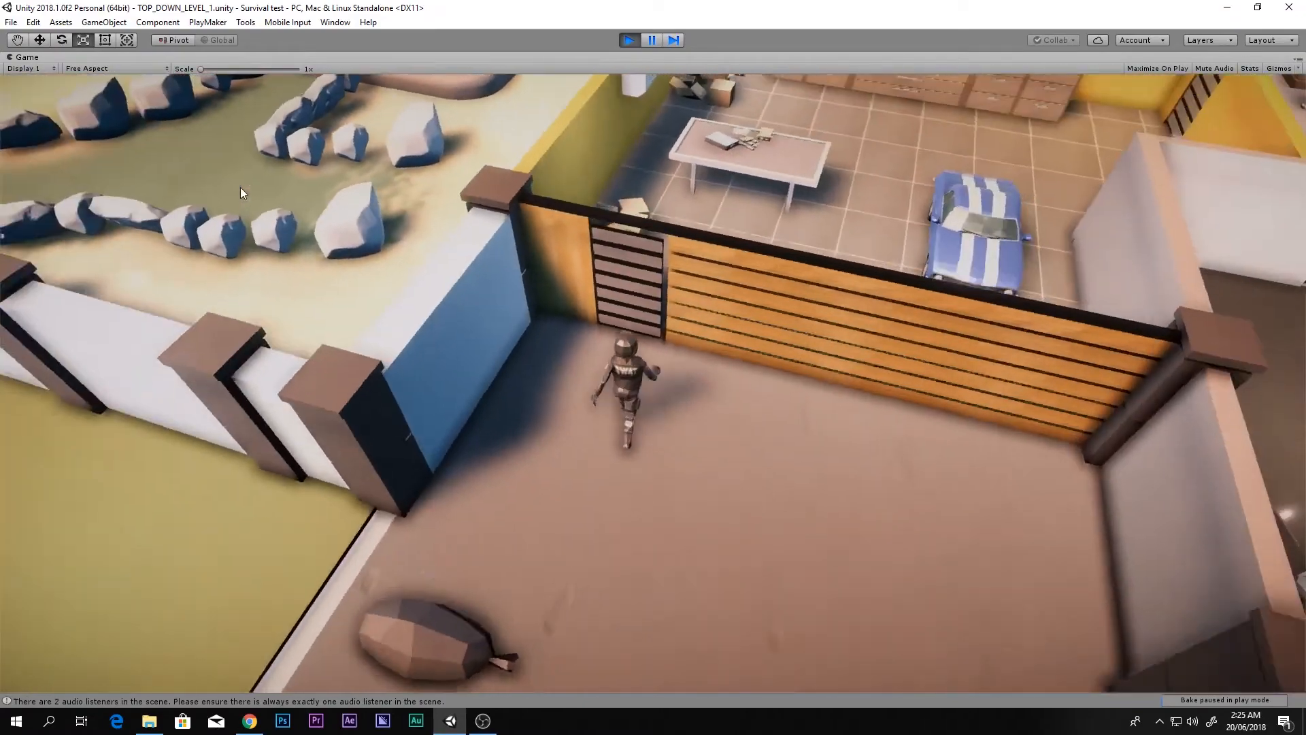
pyautogui.press('w')
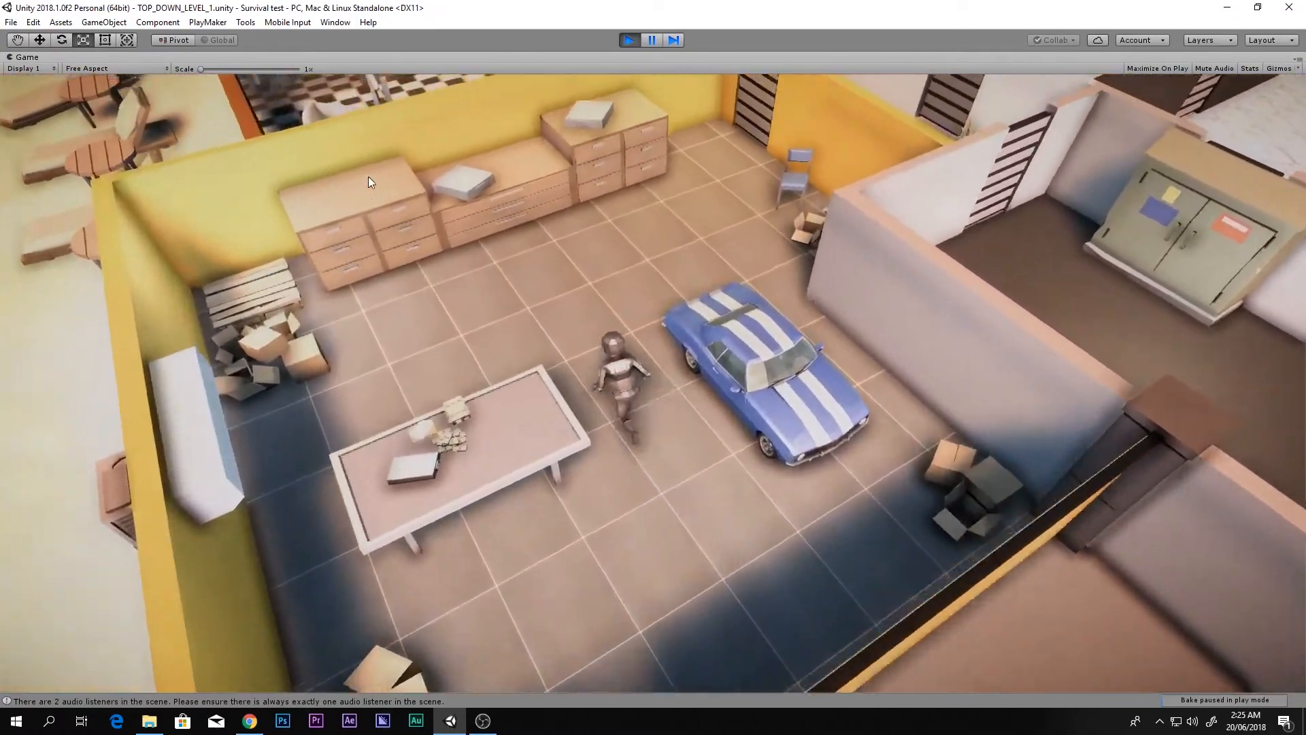
pyautogui.press('w')
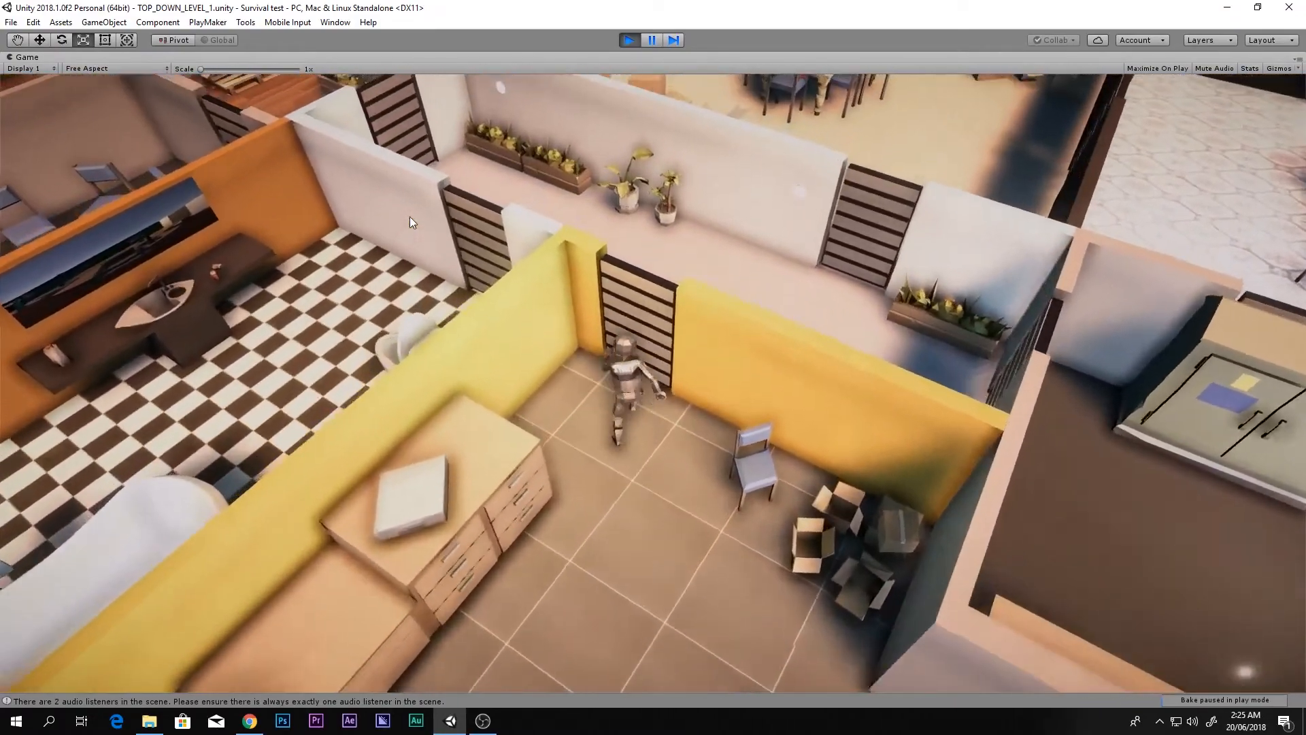
pyautogui.press('w')
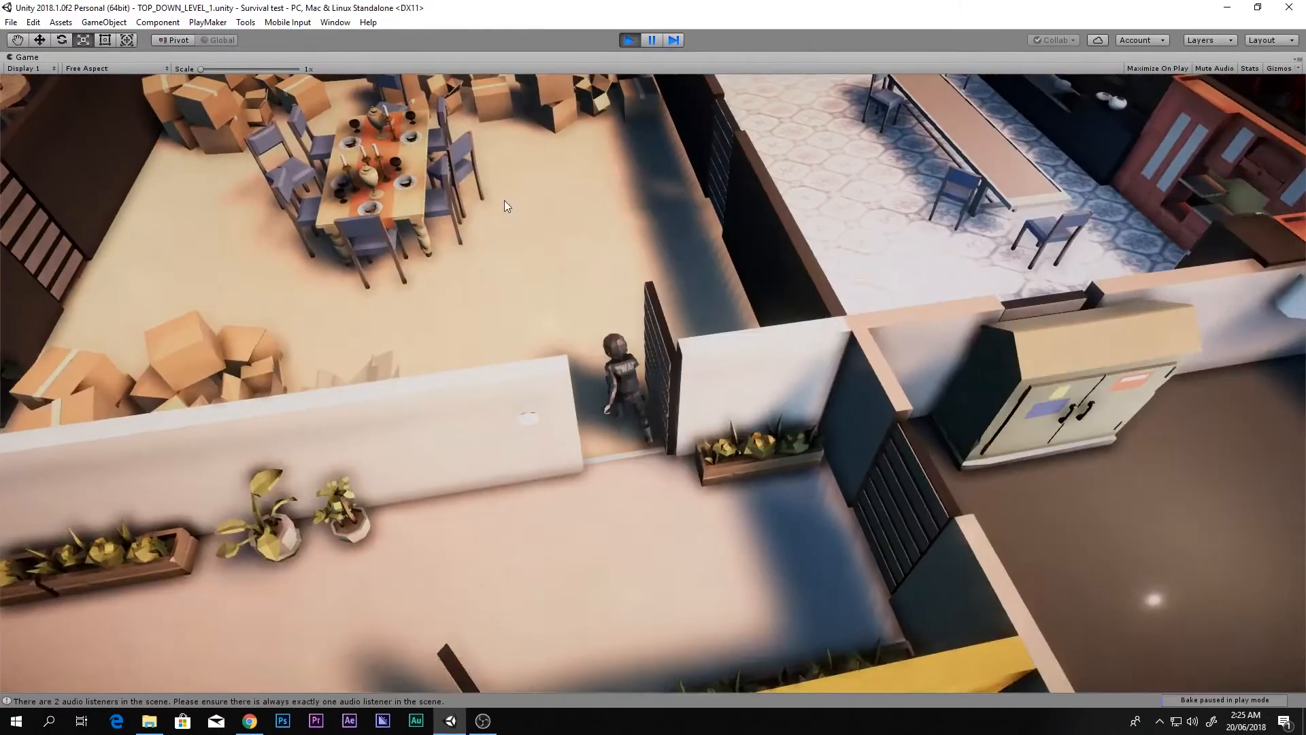
pyautogui.press('w')
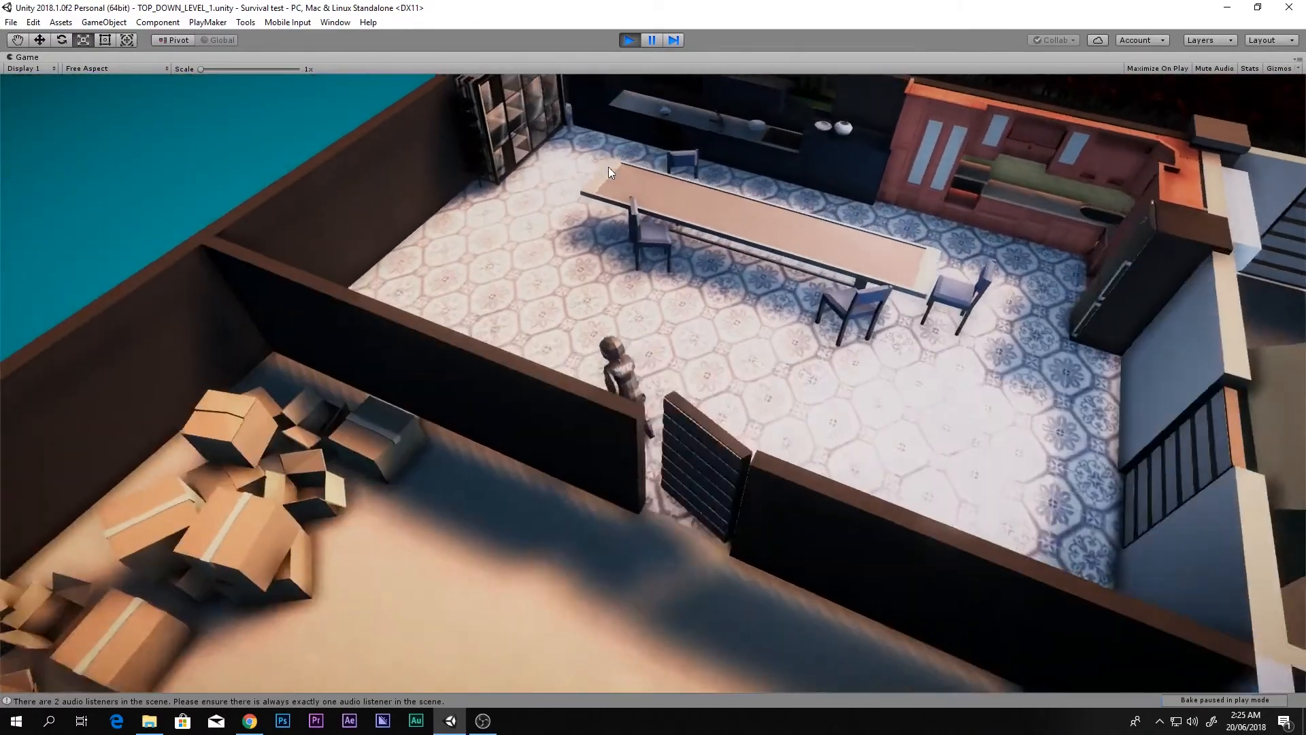
pyautogui.press('w')
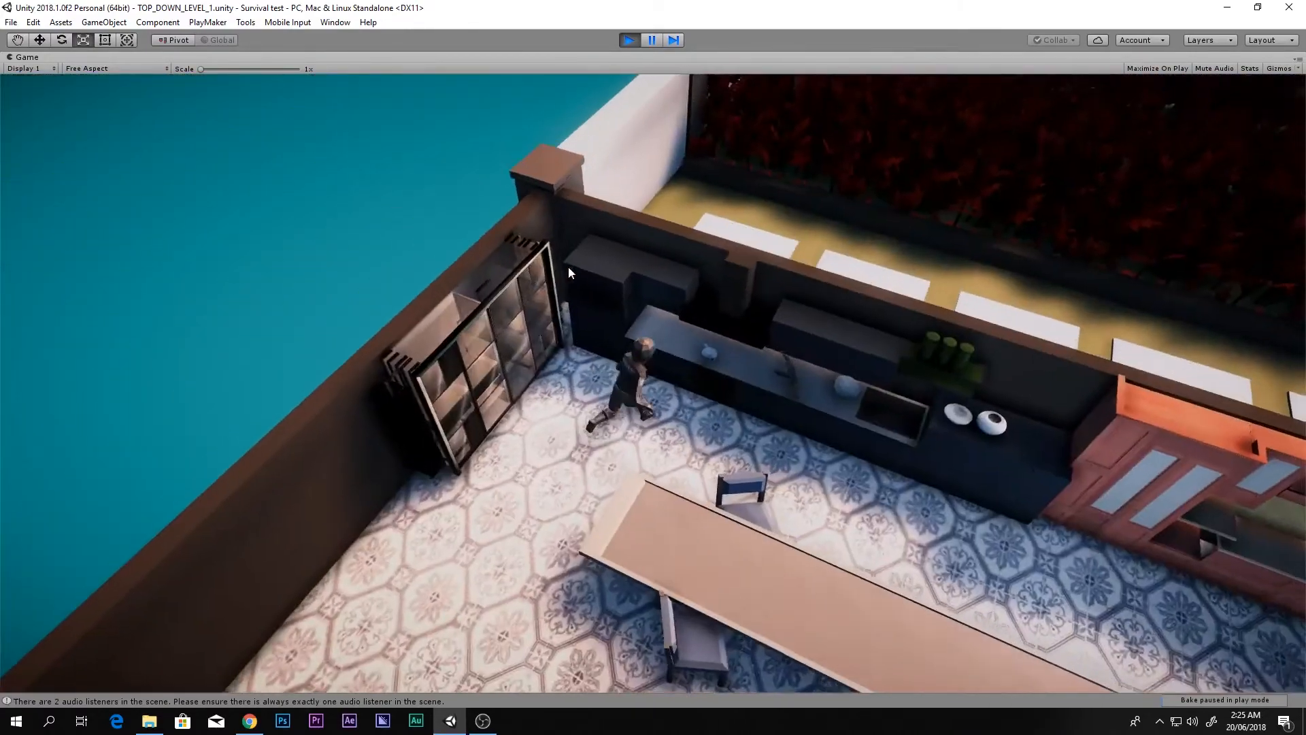
pyautogui.press('w')
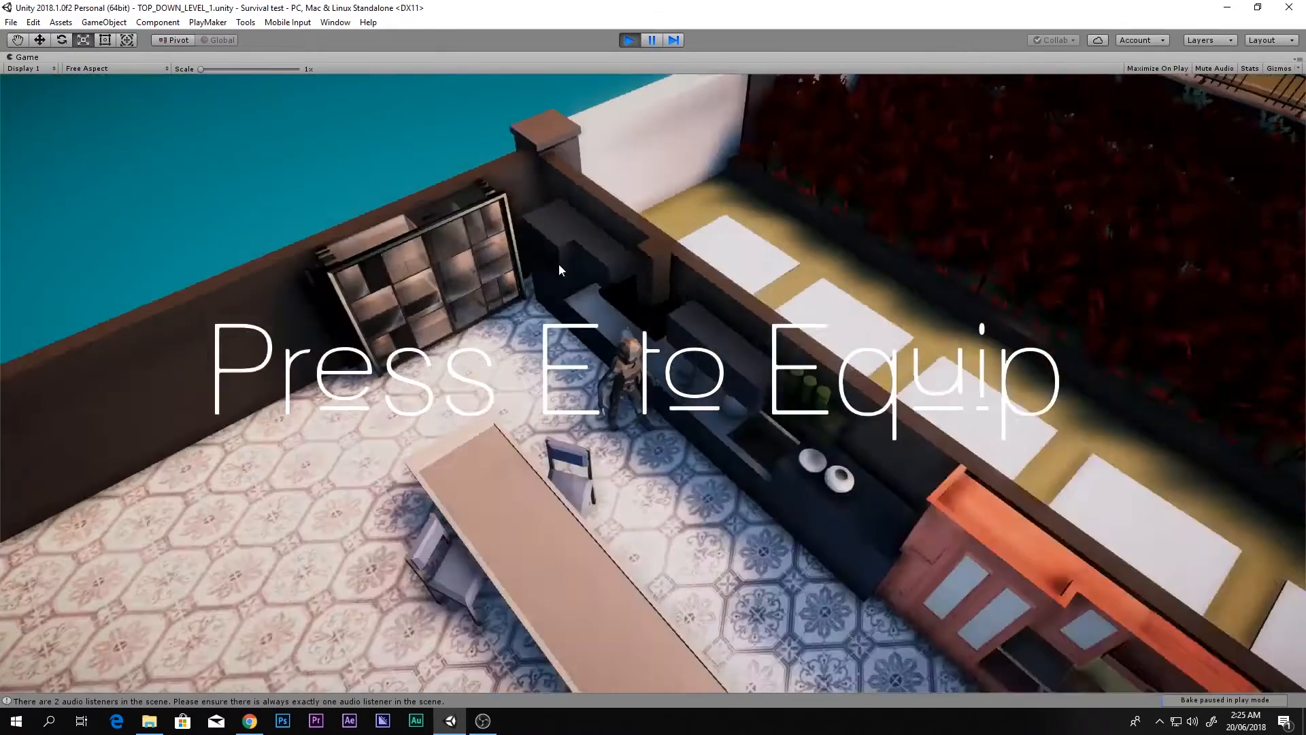
pyautogui.press('e')
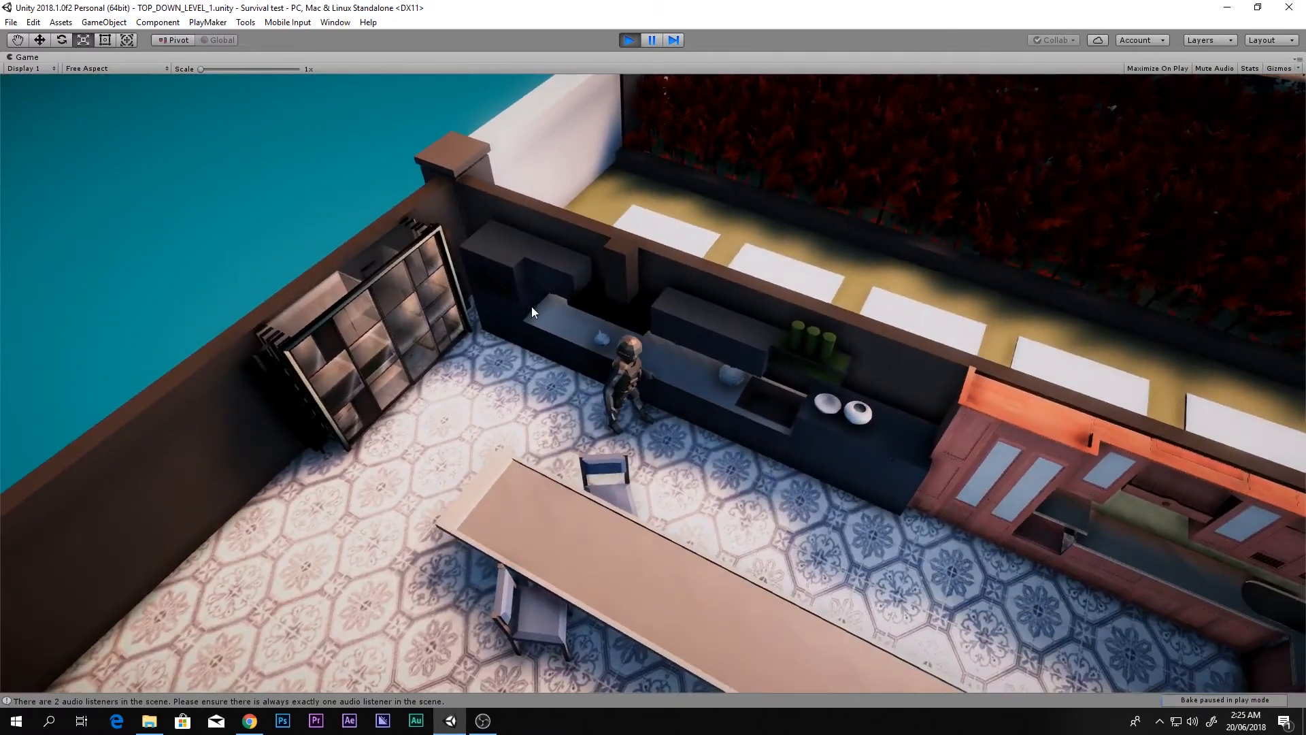
# Step: Aim the picked-up AK rifle and fire bursts until its magazine is empty
pyautogui.moveTo(532, 306); pyautogui.dragTo(856, 393, button='right')
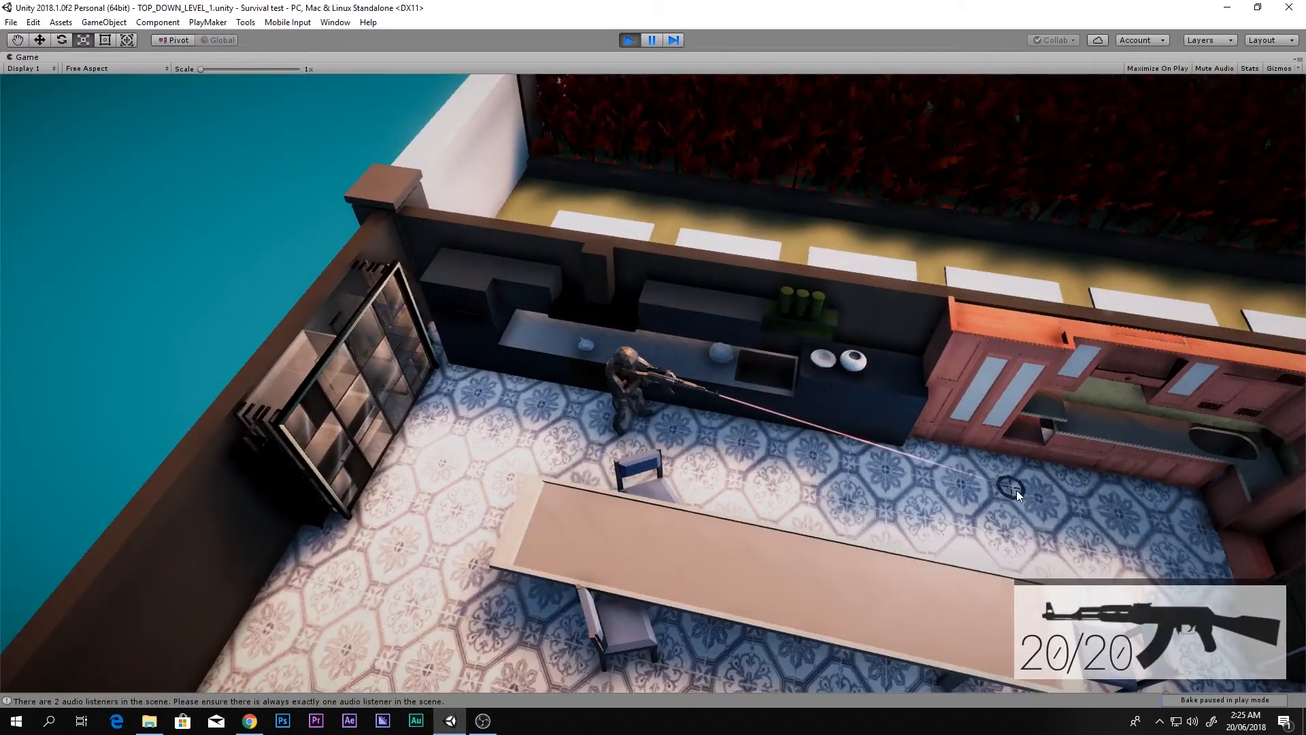
pyautogui.moveTo(1017, 491); pyautogui.dragTo(1109, 546, button='right')
pyautogui.click(1155, 512)
pyautogui.click(1108, 545)
pyautogui.click(1109, 546)
pyautogui.moveTo(1108, 545); pyautogui.dragTo(1109, 545)
# Step: Reload the rifle to 20/20, then exit Play mode back to the scene
pyautogui.press('r')
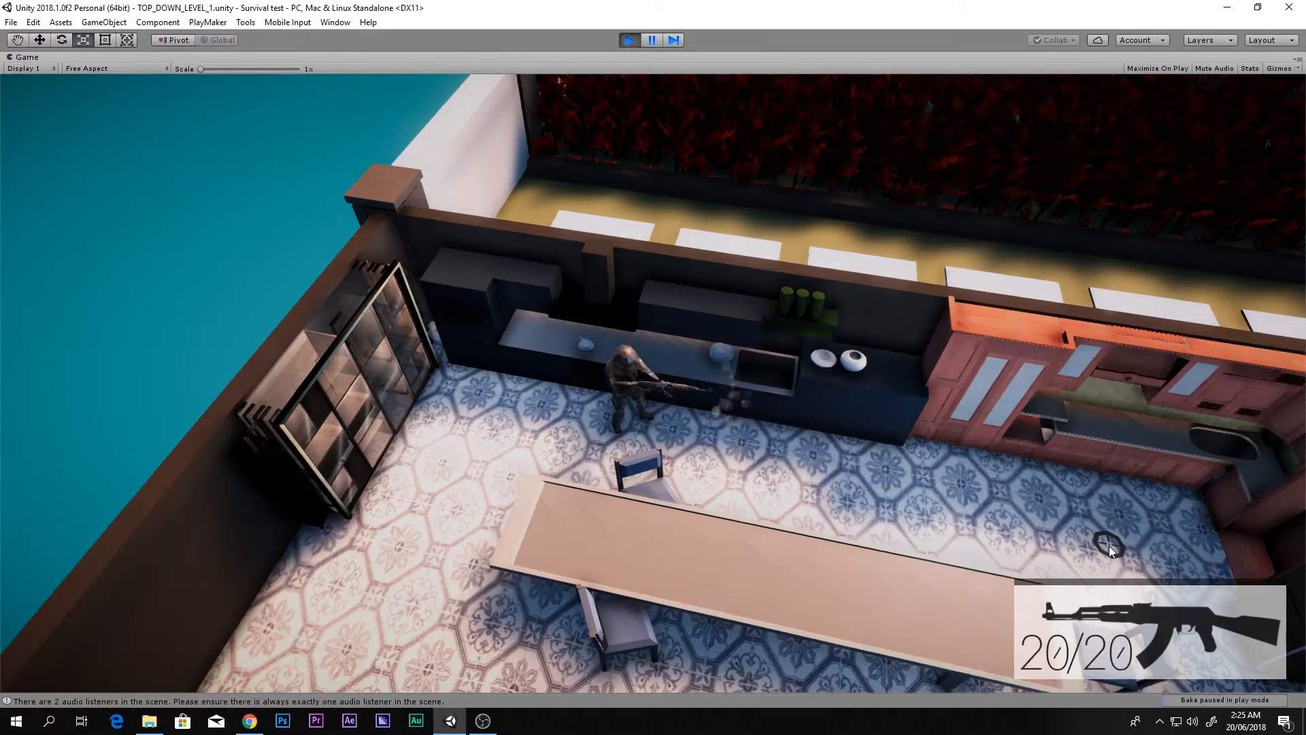
pyautogui.moveTo(1109, 545); pyautogui.dragTo(883, 262, button='right')
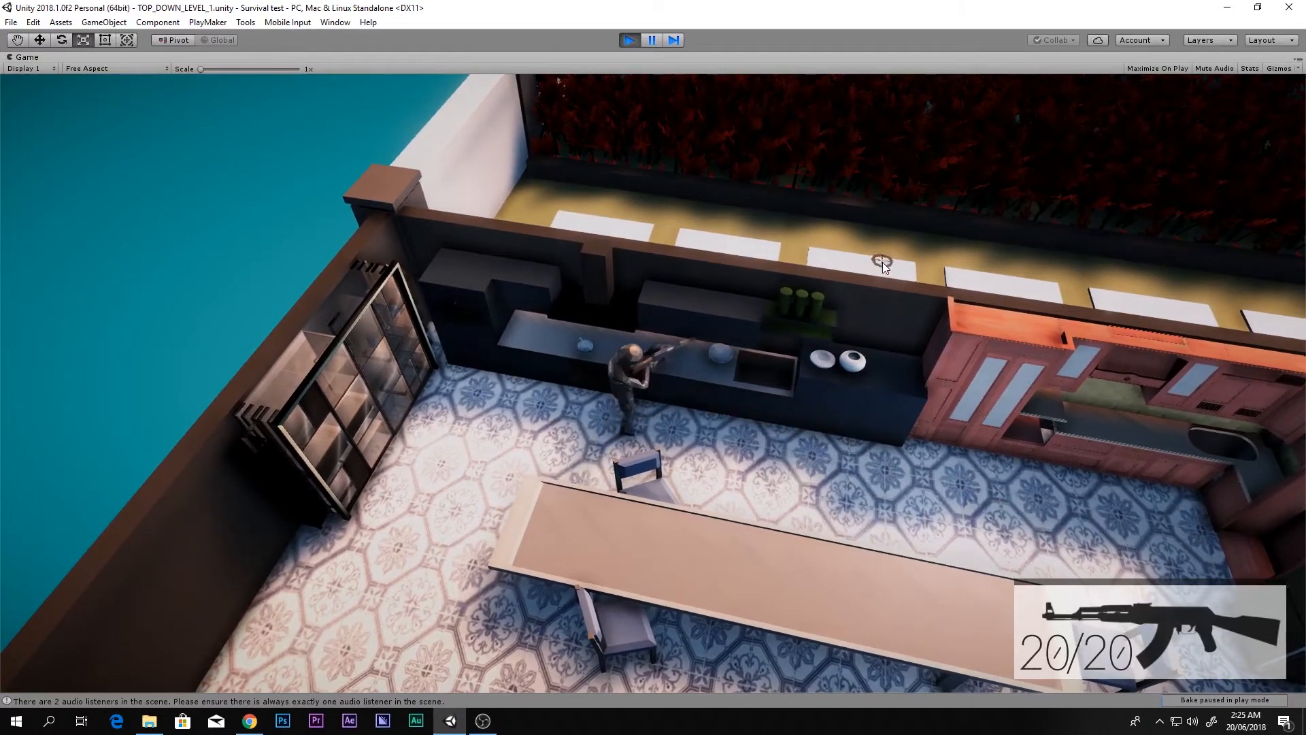
pyautogui.click(627, 40)
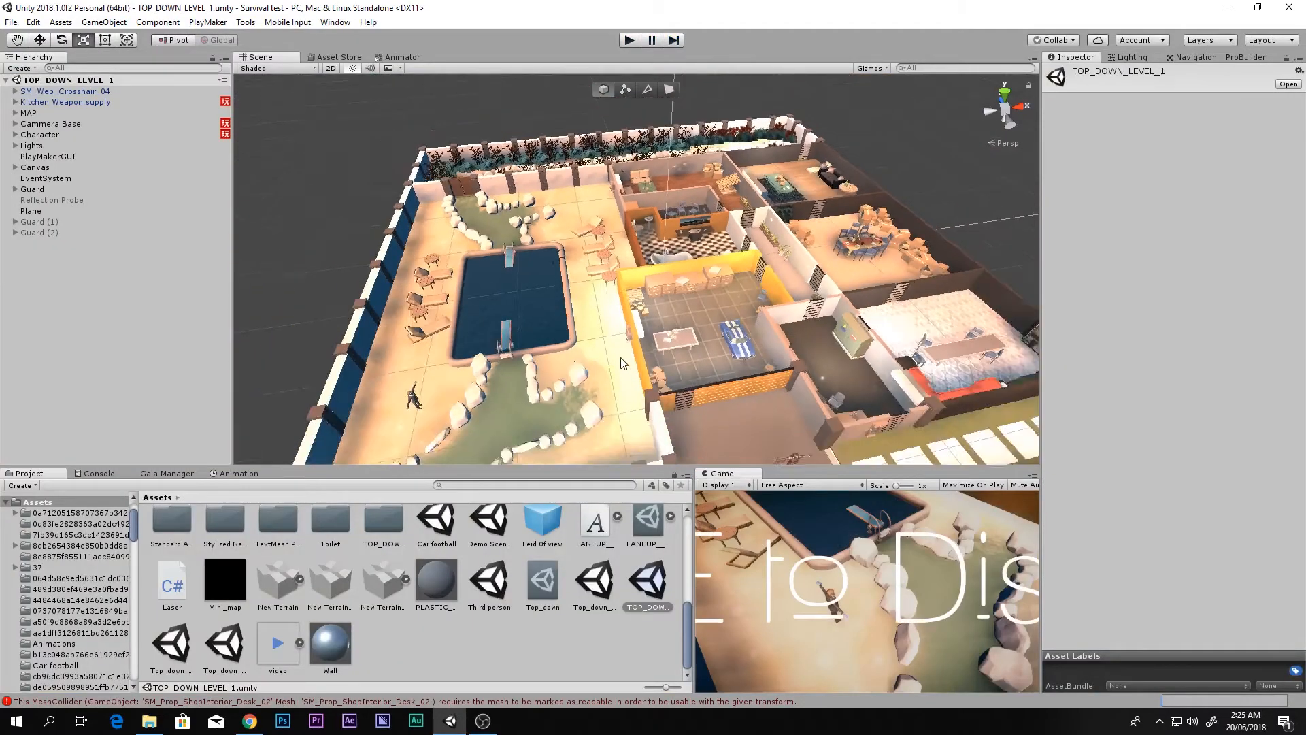
# Step: Switch the Scene view to Top view, then open the Top_down_tutorial scene from the Project Assets
pyautogui.scroll(-3, 620, 363)
pyautogui.click(1006, 94)
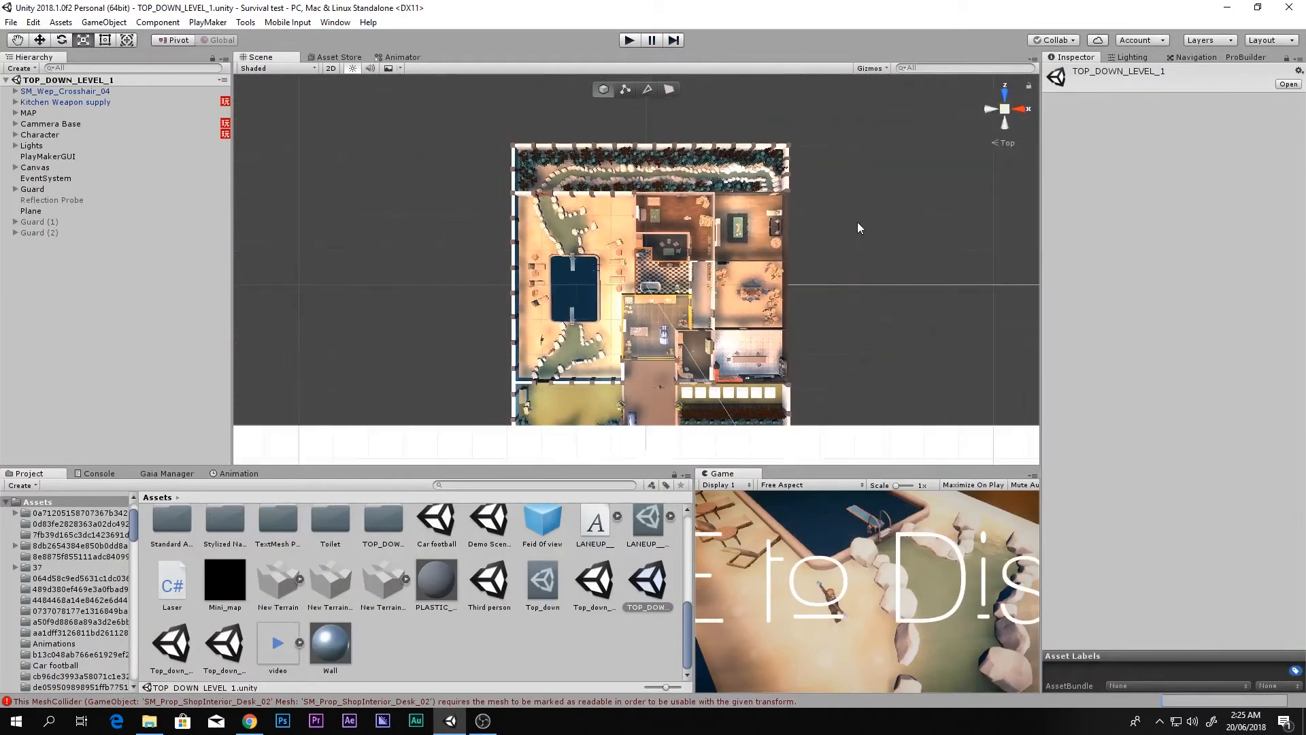
pyautogui.moveTo(847, 338); pyautogui.dragTo(746, 423, button='middle')
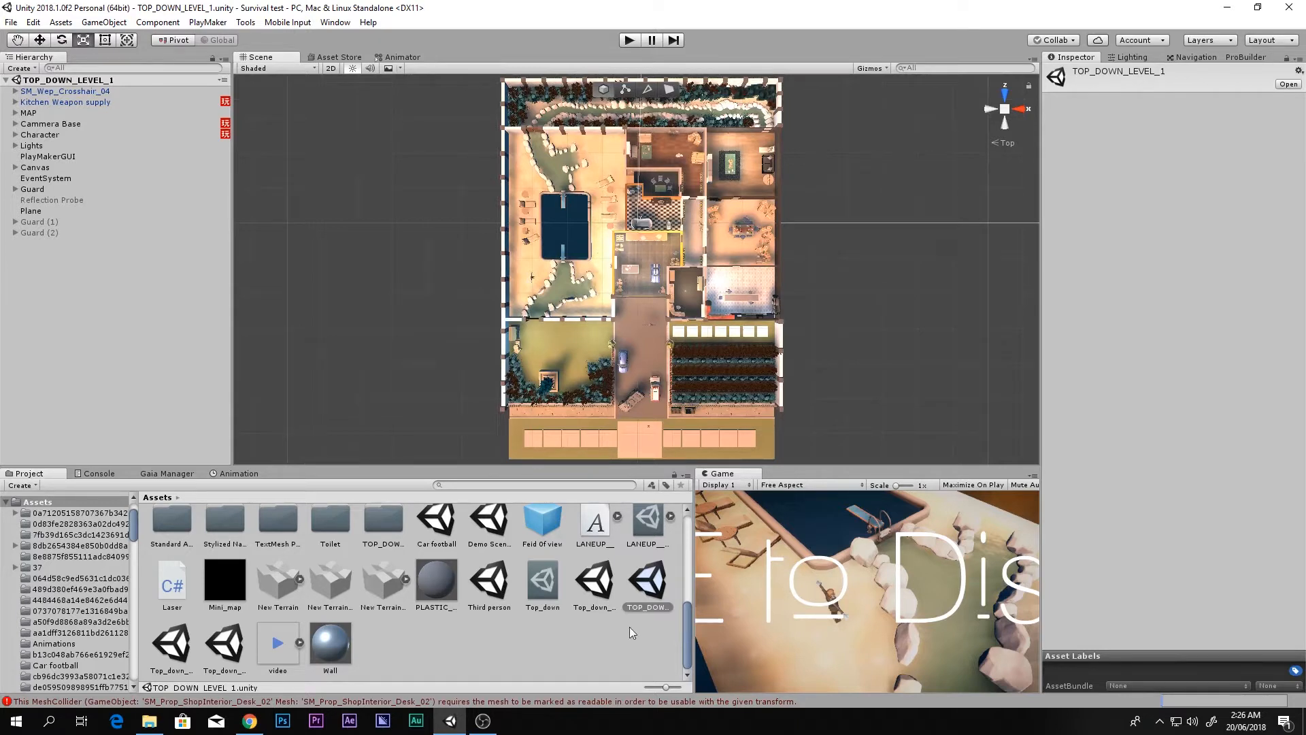
pyautogui.click(621, 646)
pyautogui.click(611, 587)
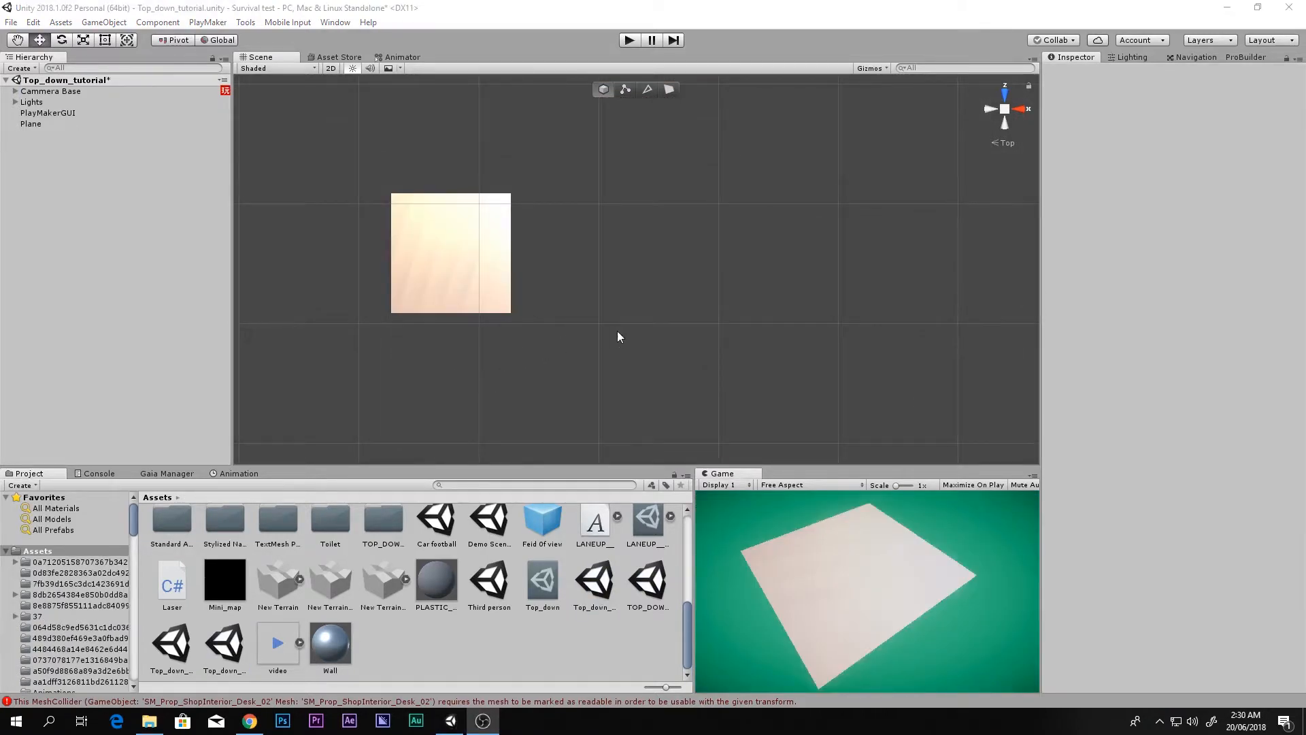
pyautogui.moveTo(517, 313); pyautogui.dragTo(614, 361, button='middle')
# Step: Expand the Lights group in the Hierarchy and frame the first Extra light
pyautogui.scroll(6, 626, 315)
pyautogui.scroll(4, 613, 361)
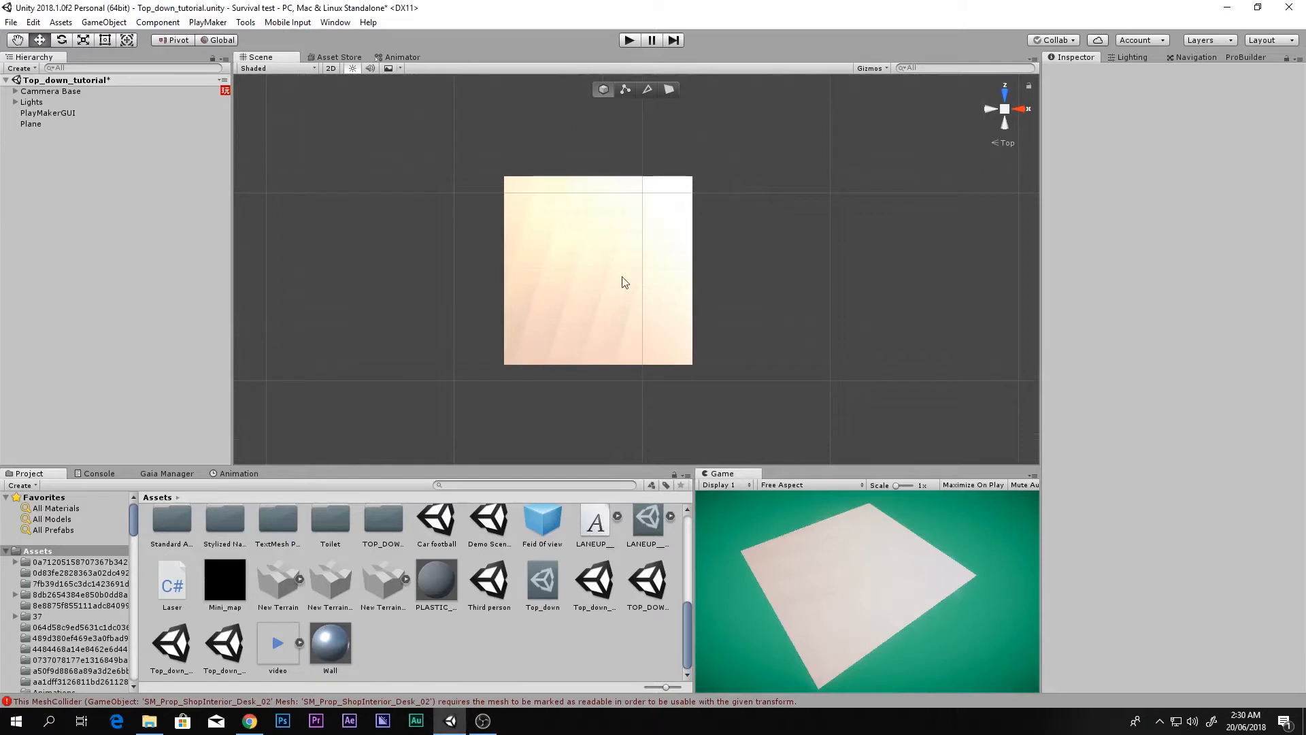
pyautogui.click(68, 102)
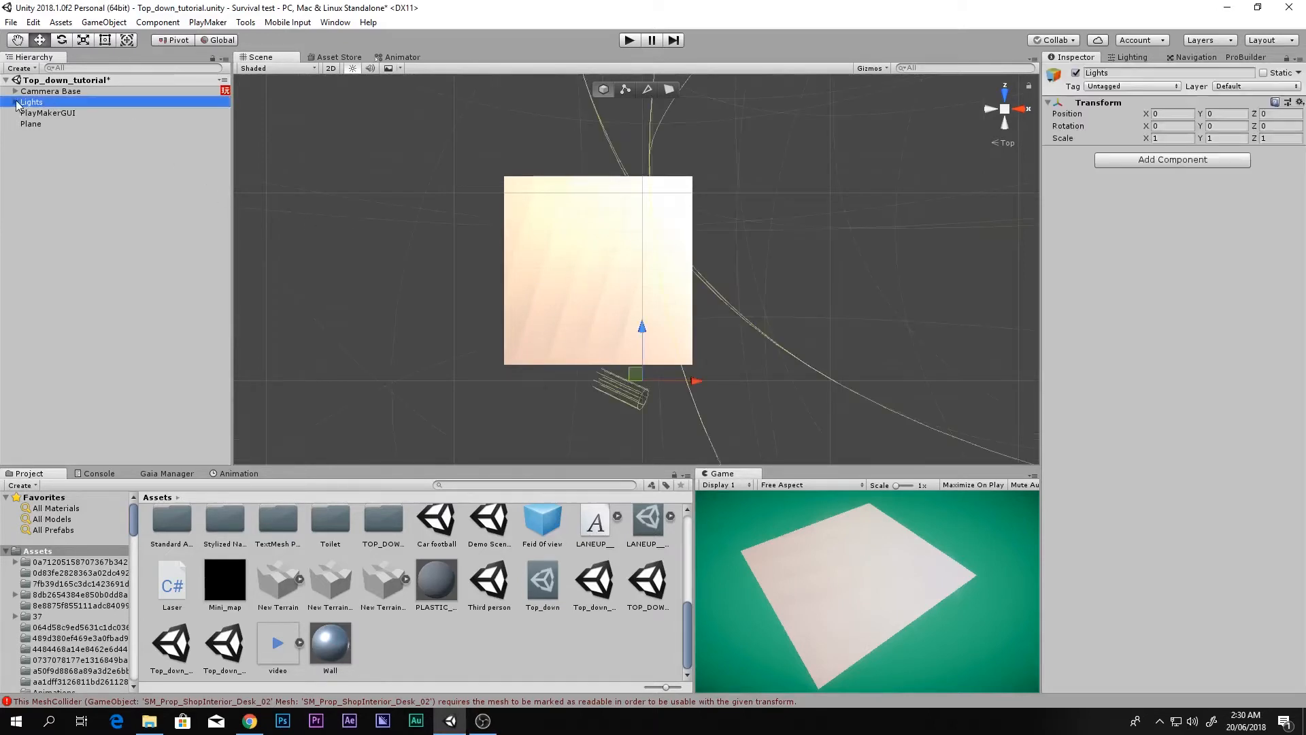
pyautogui.click(15, 102)
pyautogui.click(45, 113)
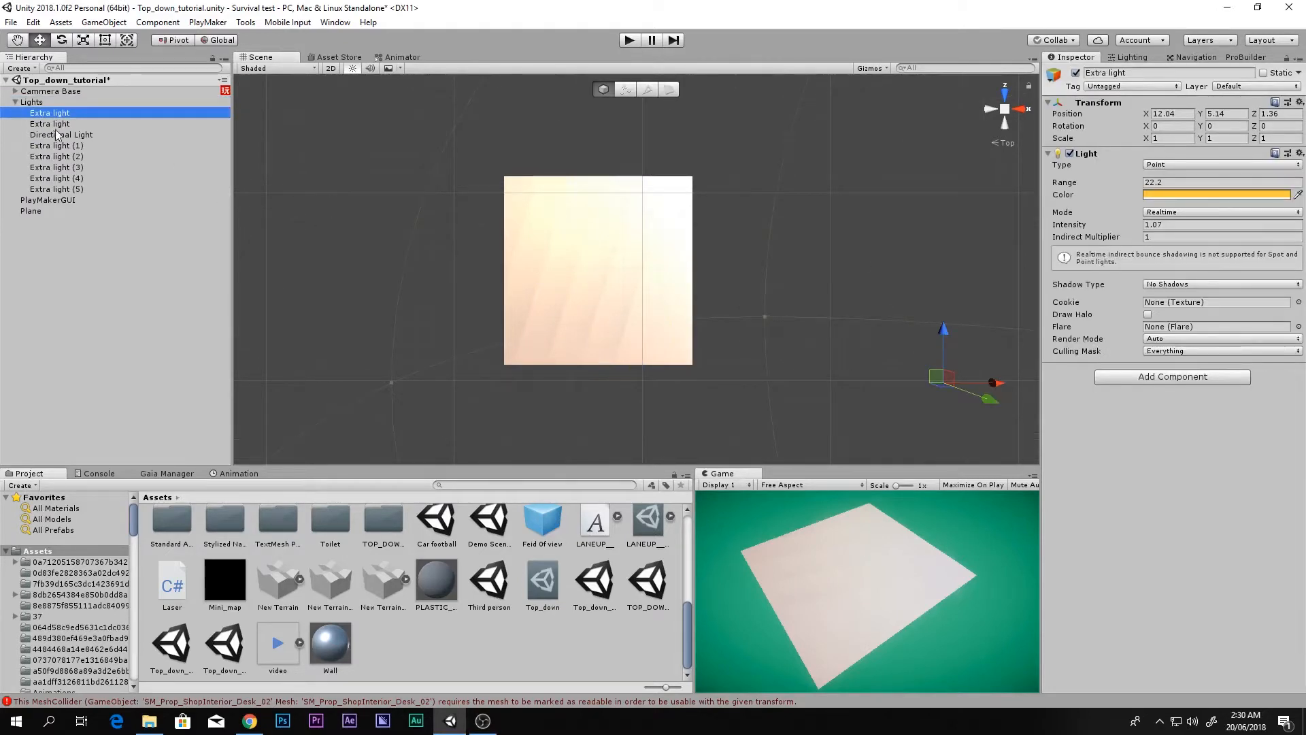
pyautogui.press('f')
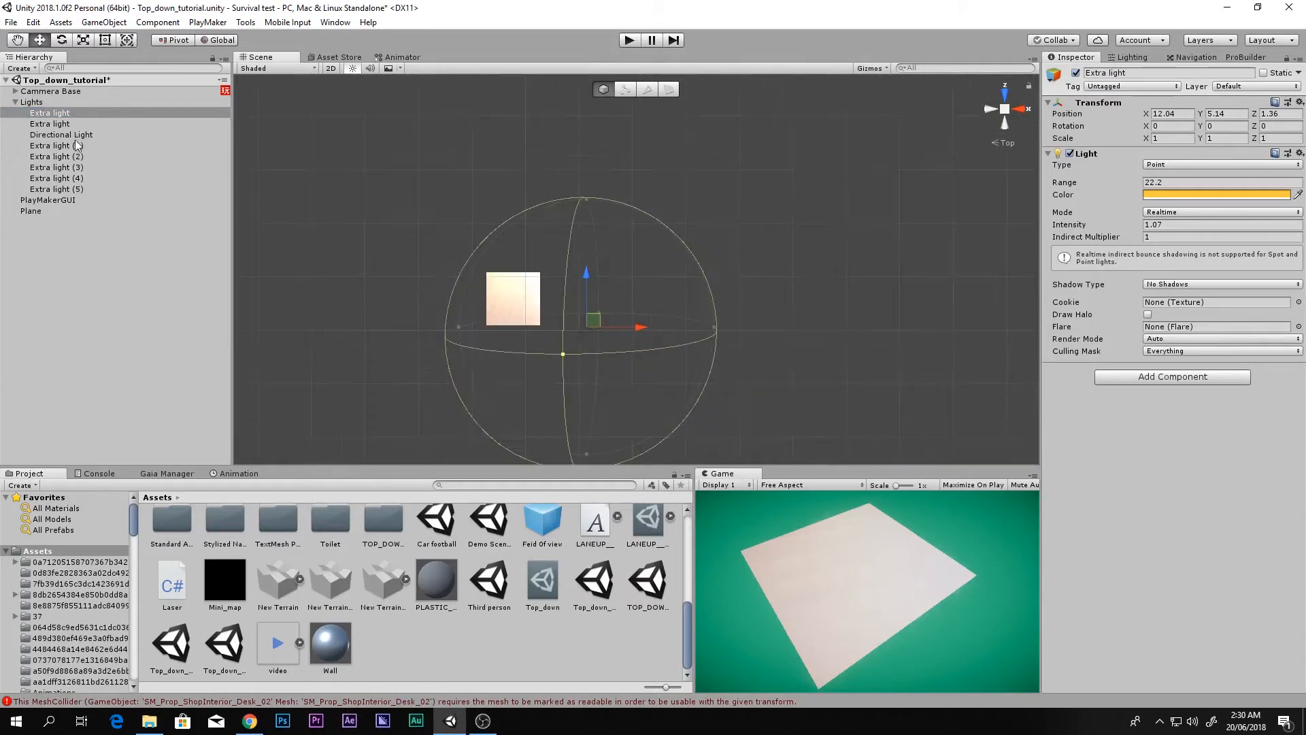
# Step: Select and frame Extra light (1) through (5), toggling them off and back on to compare
pyautogui.click(77, 145)
pyautogui.keyDown('shift'); pyautogui.click(66, 189); pyautogui.keyUp('shift')
pyautogui.press('f')
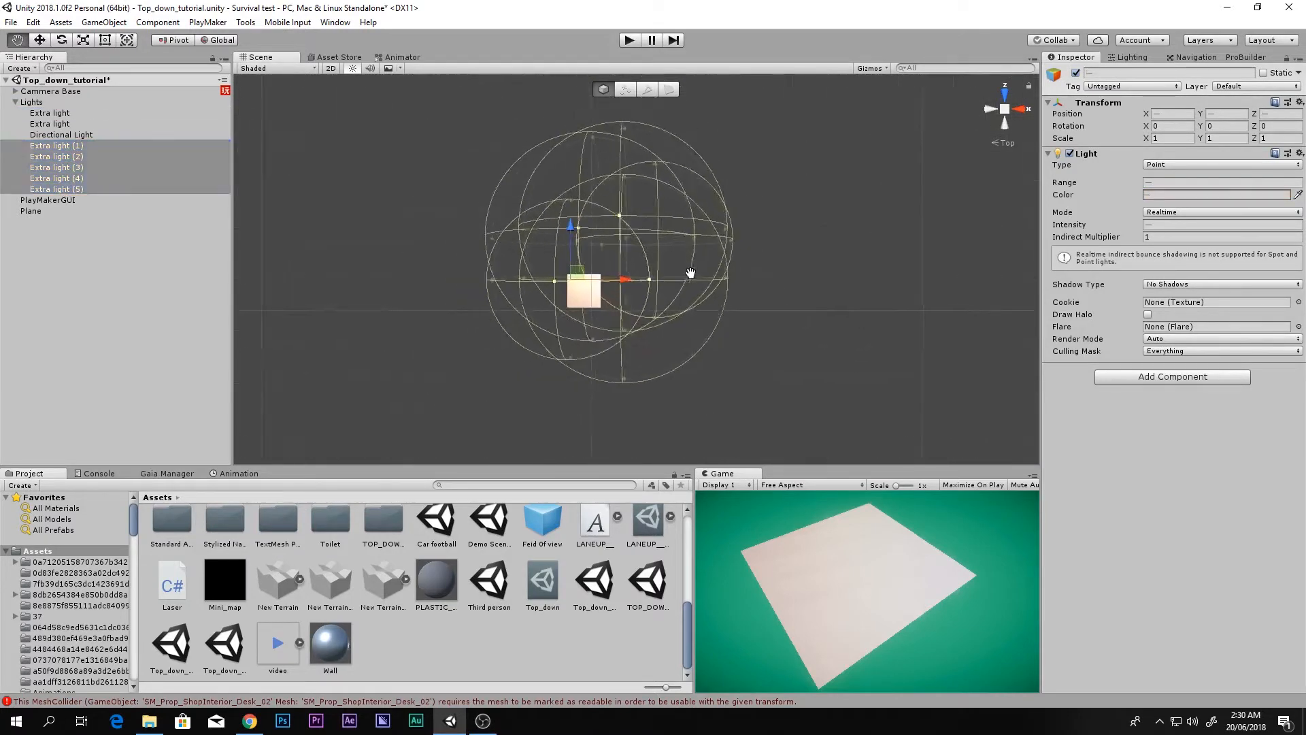
pyautogui.click(989, 113)
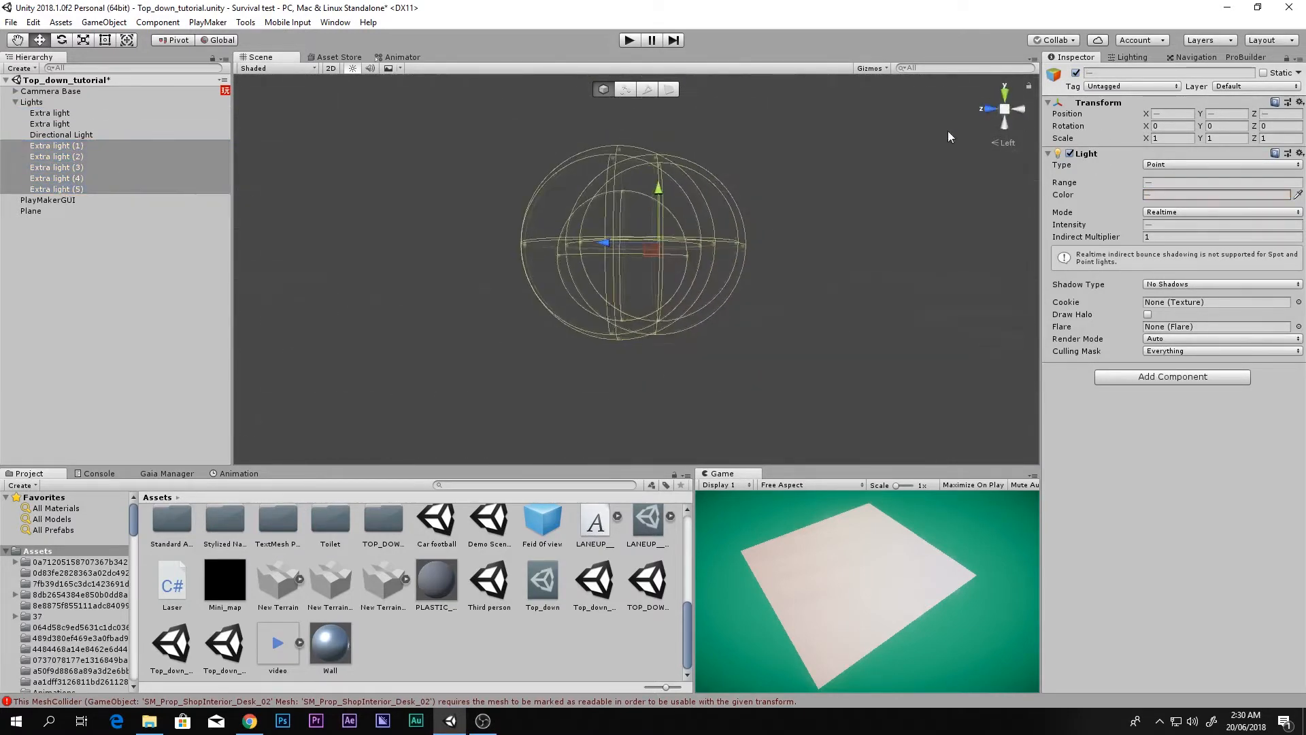
pyautogui.click(1075, 74)
pyautogui.click(1075, 73)
pyautogui.click(126, 146)
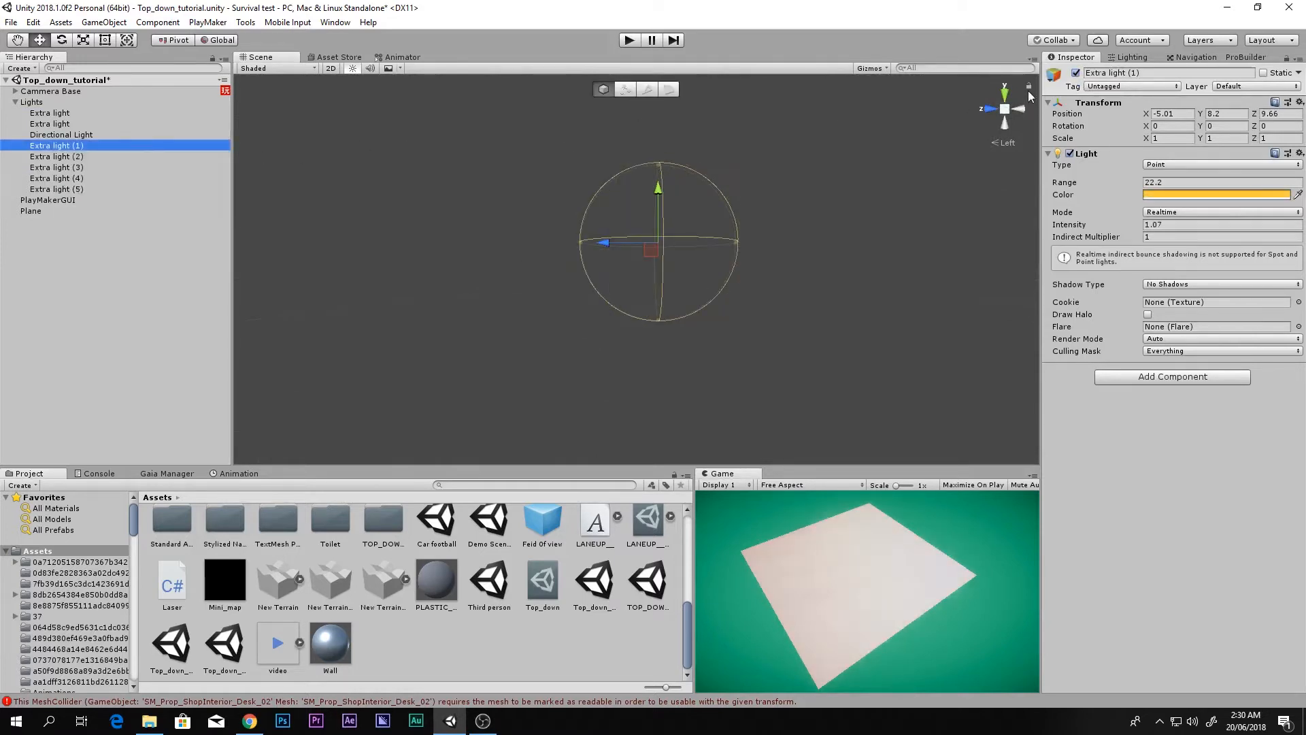
pyautogui.click(1006, 93)
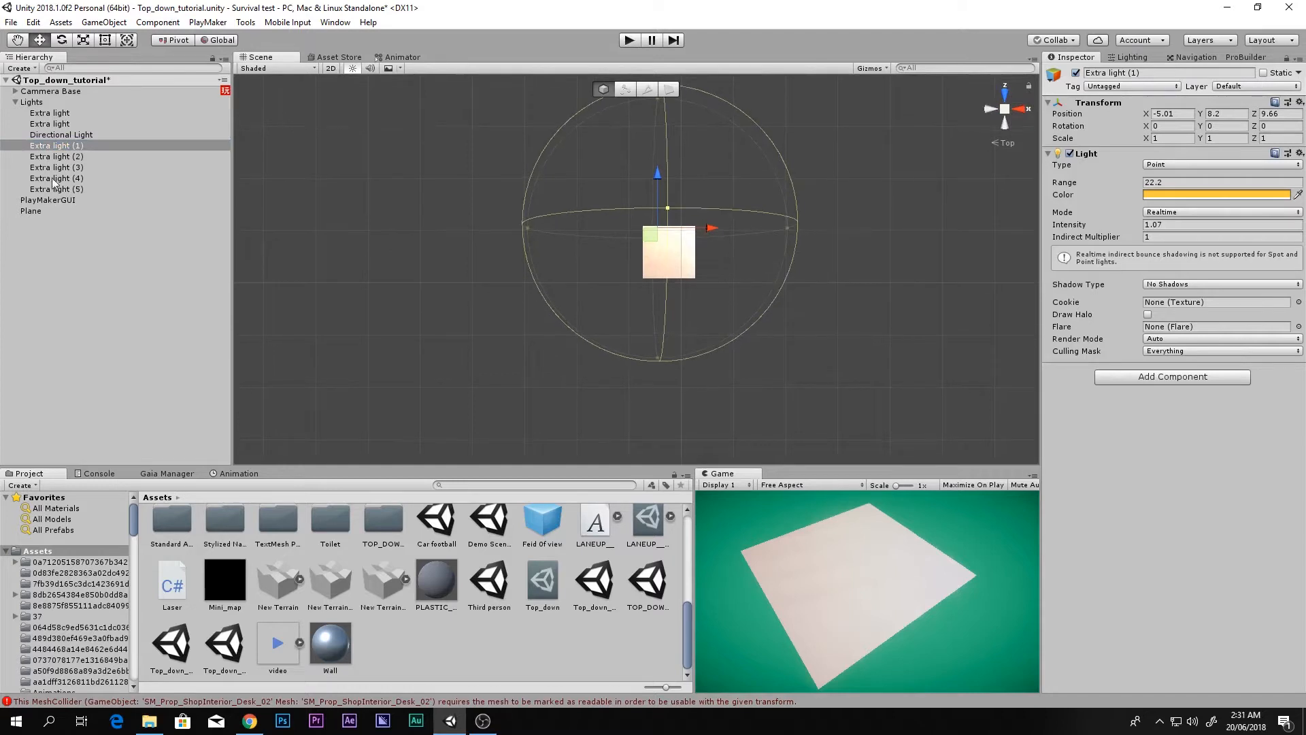
# Step: Delete Extra light (2), (3) and (4), undoing an accidental deletion of Extra light (5)
pyautogui.click(87, 156)
pyautogui.press('Delete')
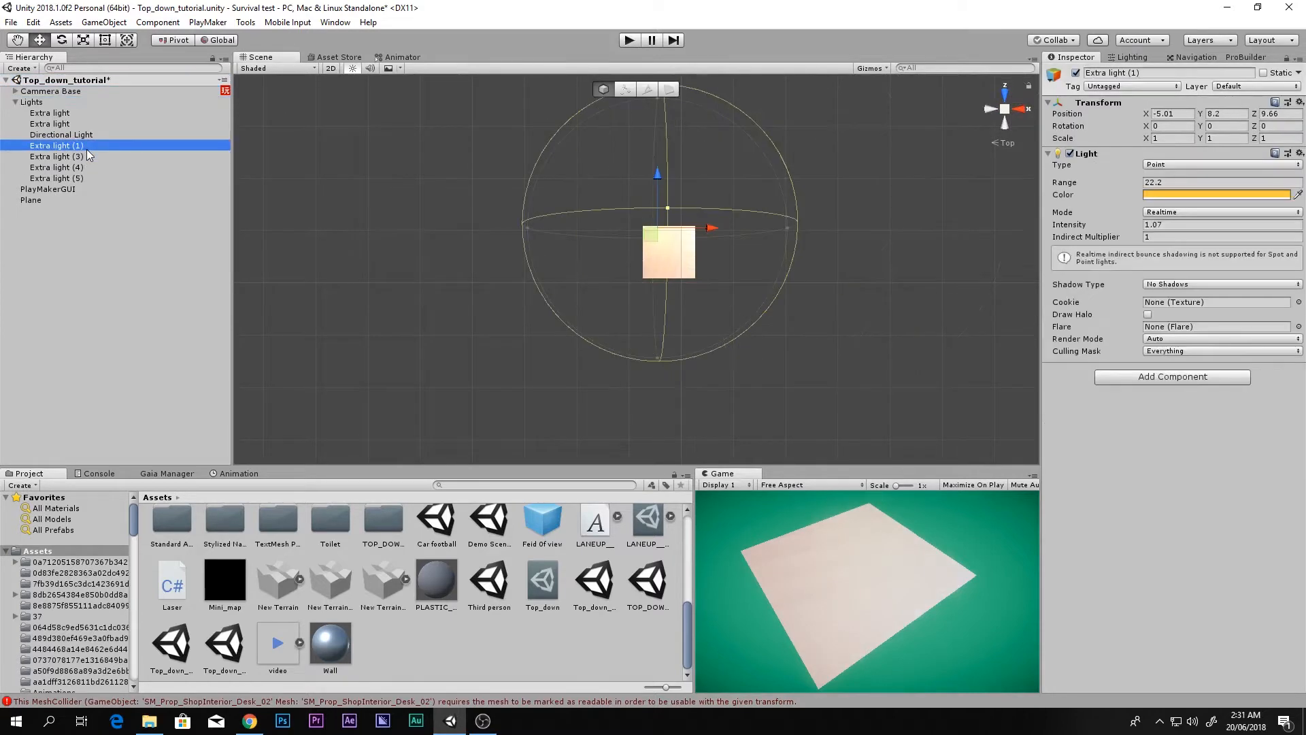
pyautogui.click(87, 156)
pyautogui.press('Delete')
pyautogui.click(87, 149)
pyautogui.press('Down')
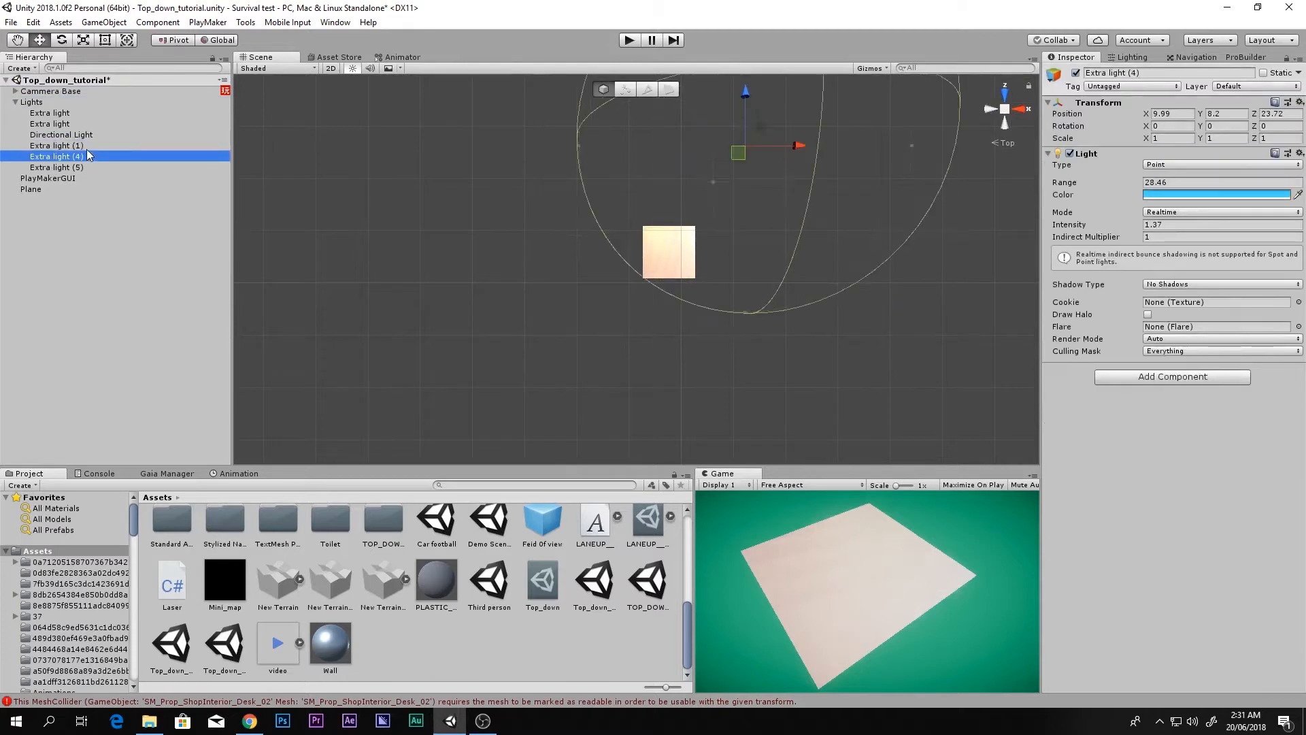
pyautogui.press('Delete')
pyautogui.click(88, 149)
pyautogui.click(87, 156)
pyautogui.press('Delete')
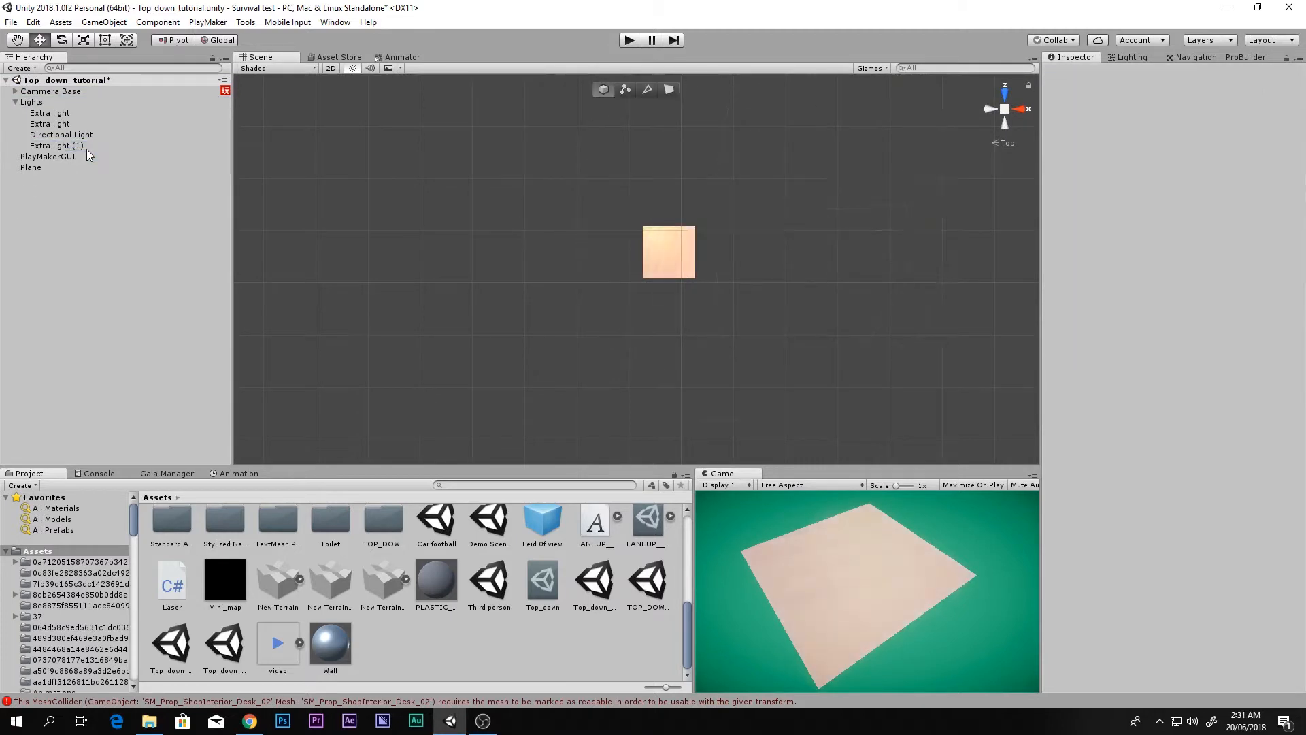
pyautogui.hotkey('ctrl', 'z')
# Step: Delete the plain, unnumbered Extra lights from the Lights group
pyautogui.click(79, 125)
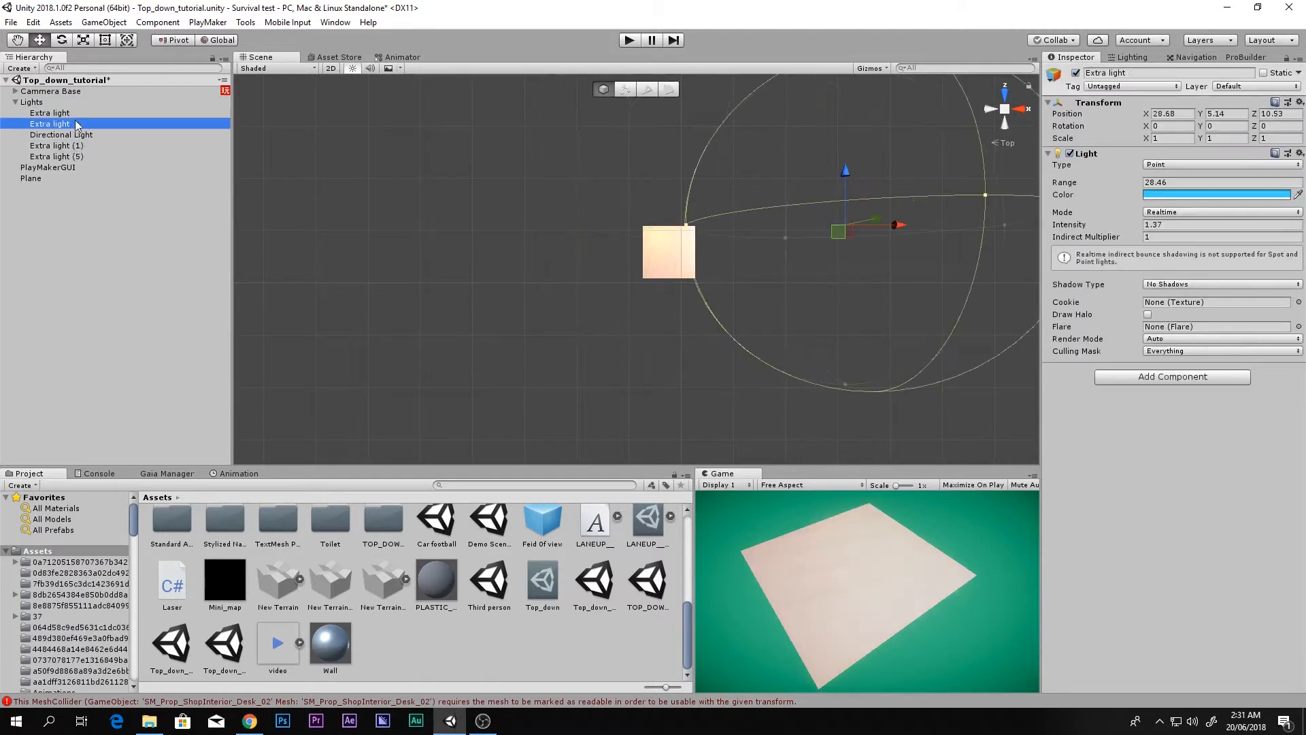
pyautogui.click(76, 113)
pyautogui.press('Delete')
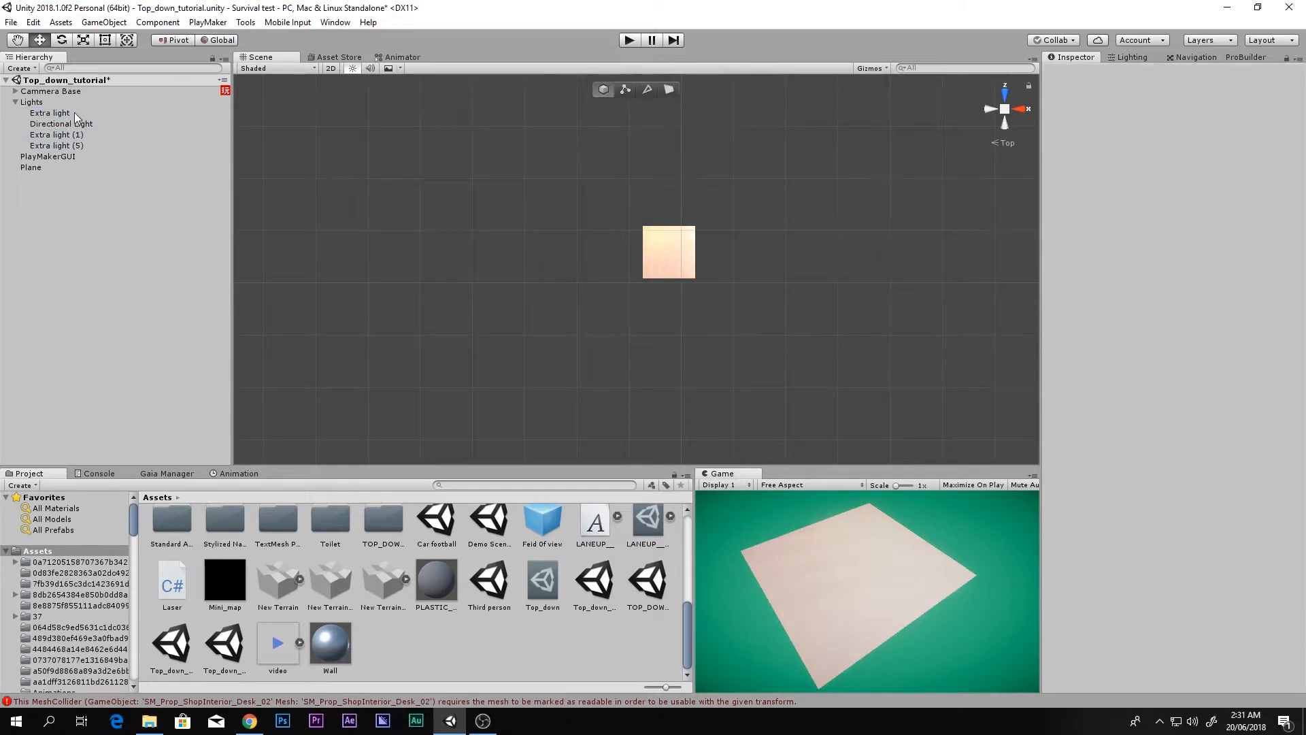
pyautogui.hotkey('ctrl', 'z')
pyautogui.press('Delete')
# Step: Select Extra light (1) and (5) together and toggle them off and on, leaving them enabled
pyautogui.click(68, 125)
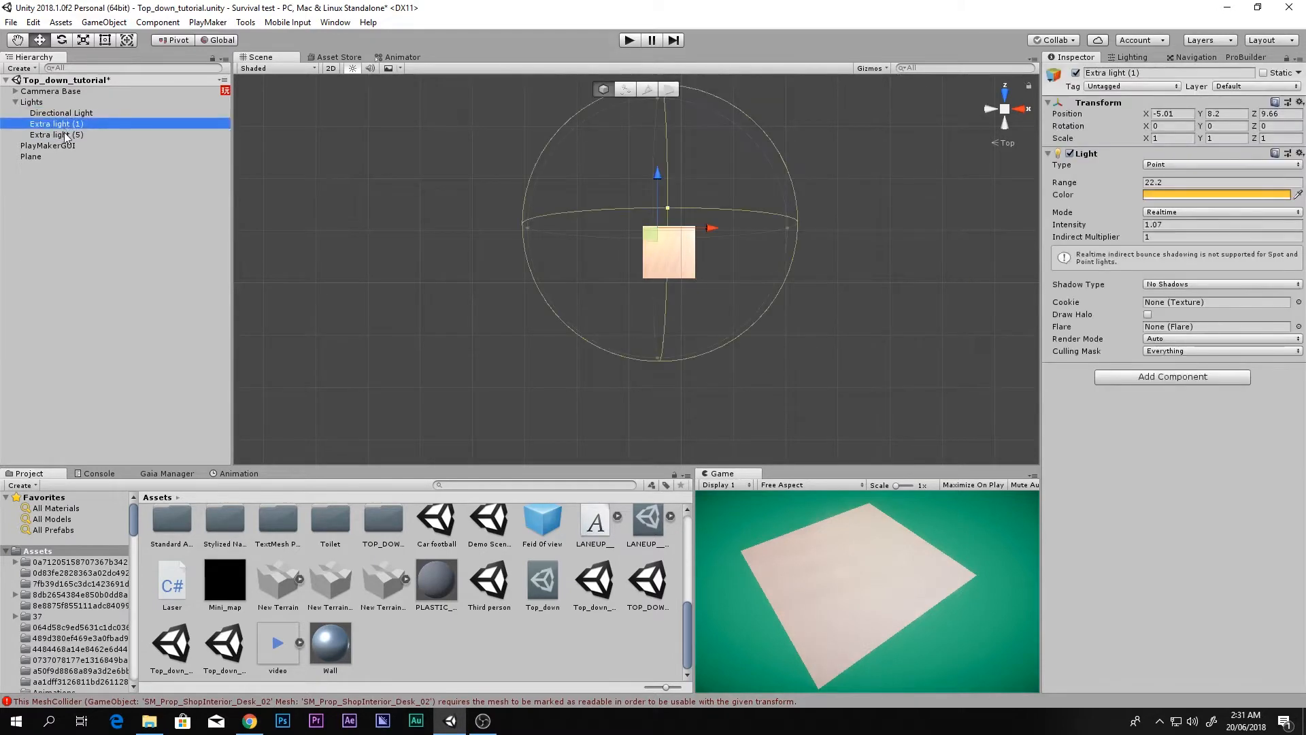
pyautogui.click(67, 136)
pyautogui.press('Up')
pyautogui.press('Down')
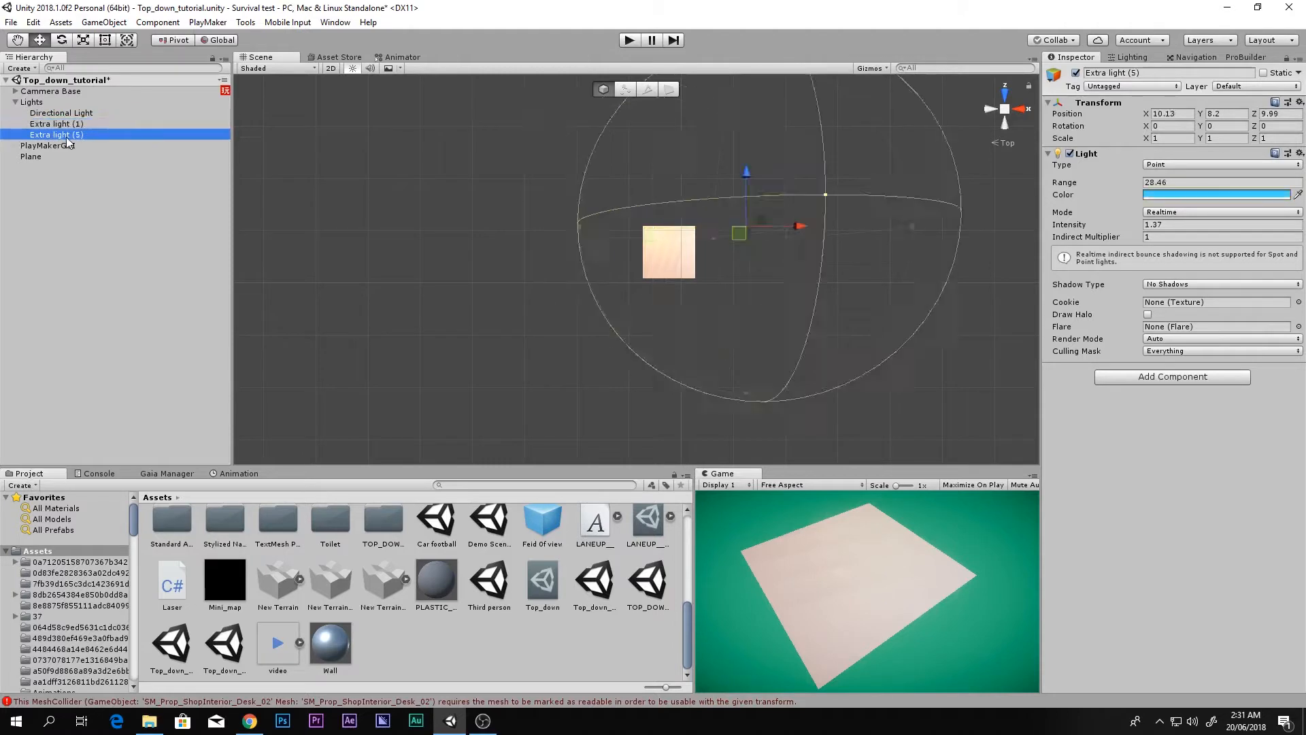
pyautogui.press('Up')
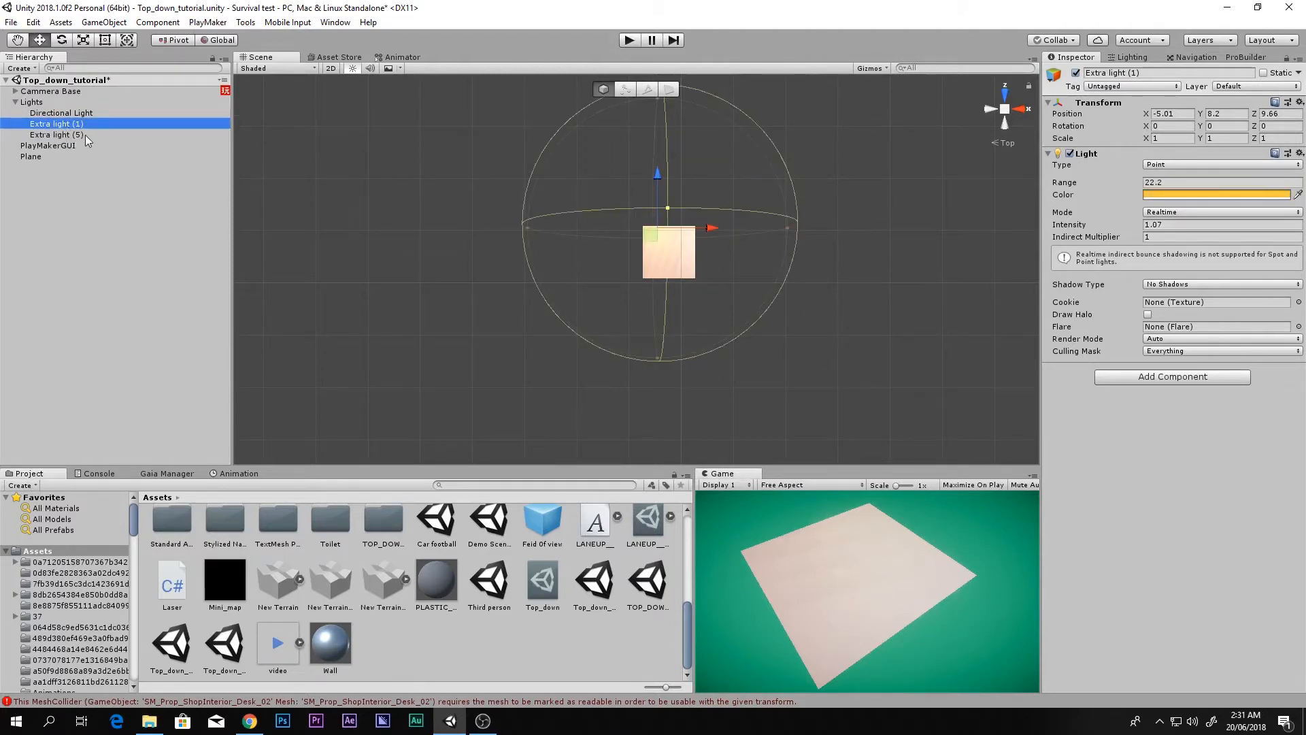
pyautogui.keyDown('ctrl'); pyautogui.click(84, 134); pyautogui.keyUp('ctrl')
pyautogui.click(1075, 73)
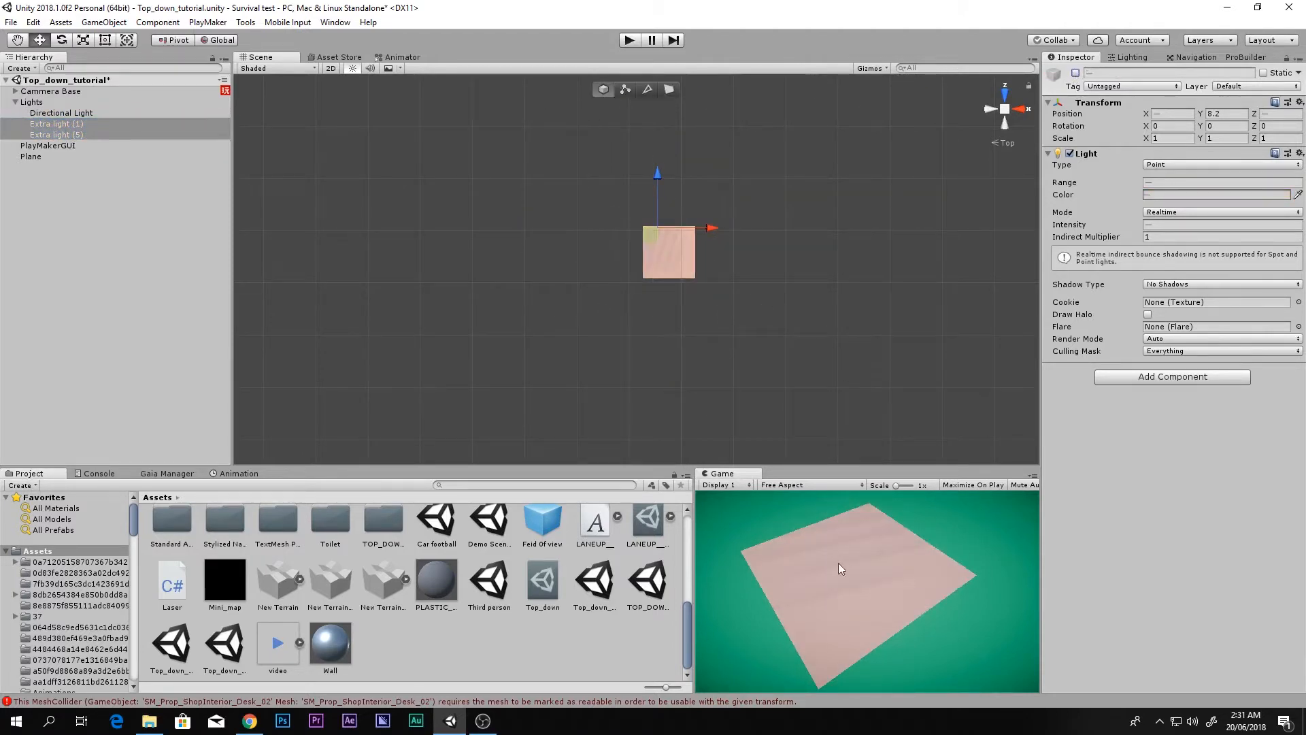
pyautogui.click(1075, 72)
pyautogui.click(1076, 73)
pyautogui.click(1075, 73)
# Step: Inspect the Directional Light's colour (FF9A63) in the colour picker, then close it
pyautogui.click(110, 116)
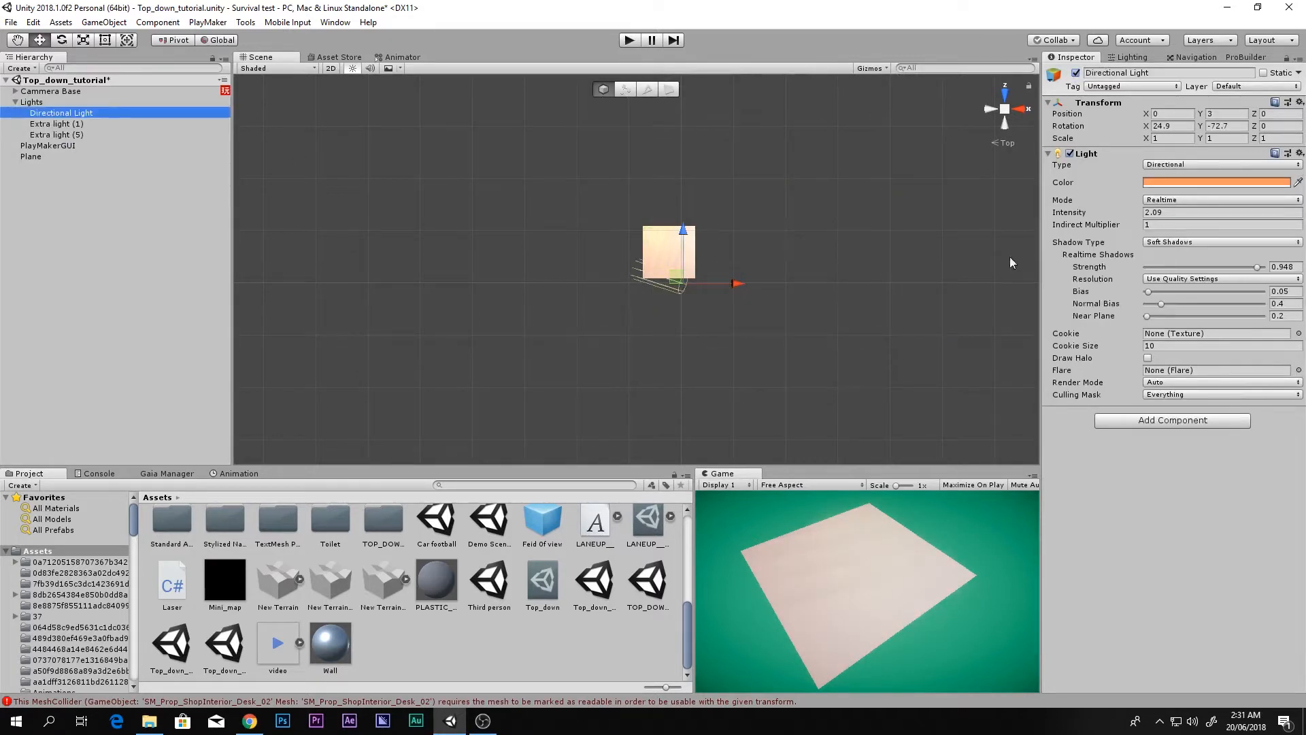
pyautogui.click(1165, 184)
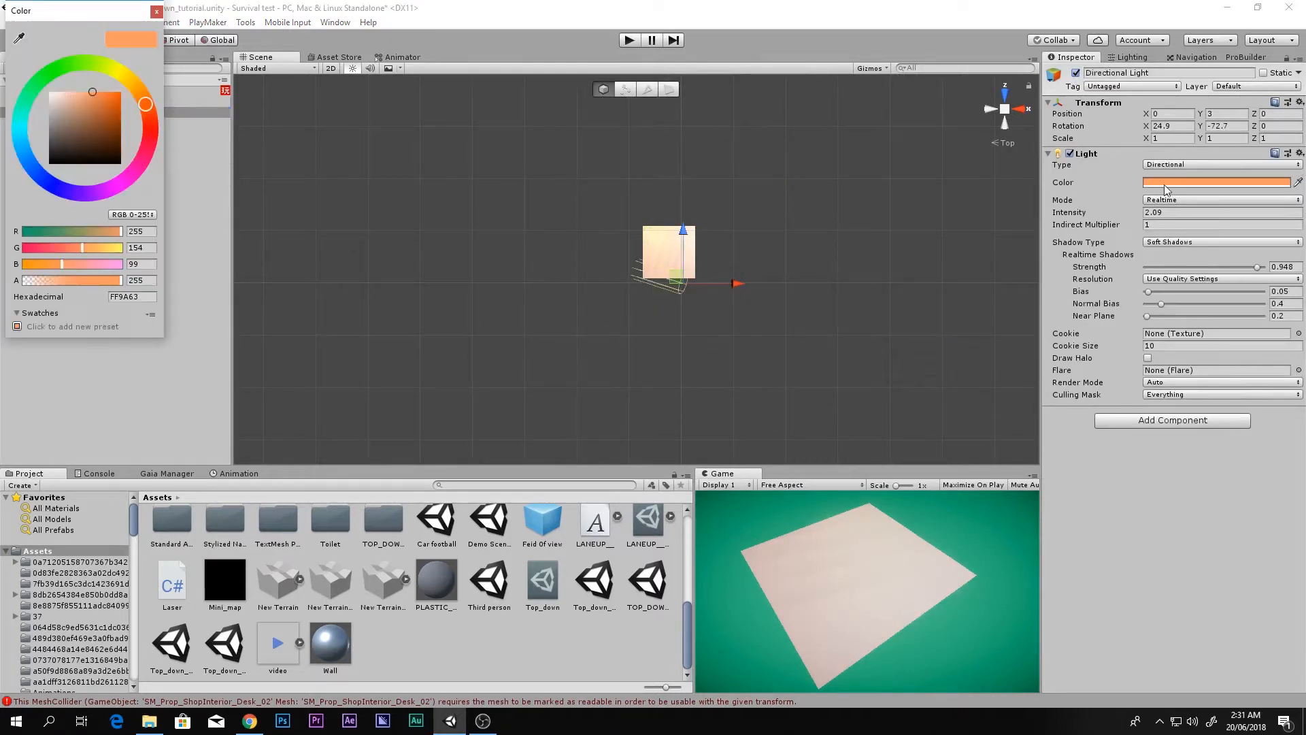
pyautogui.click(157, 12)
# Step: Move Main Camera to the scene root and delete Cammera Base
pyautogui.click(15, 102)
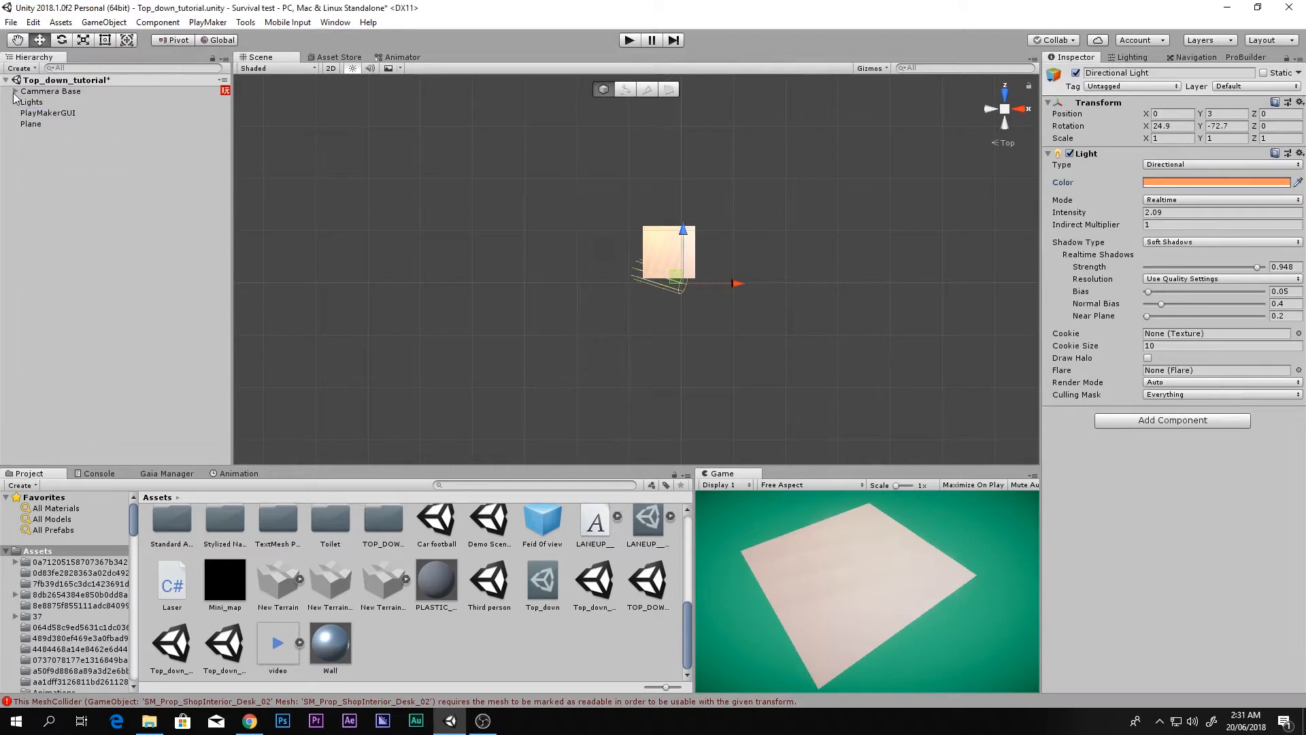
pyautogui.click(39, 102)
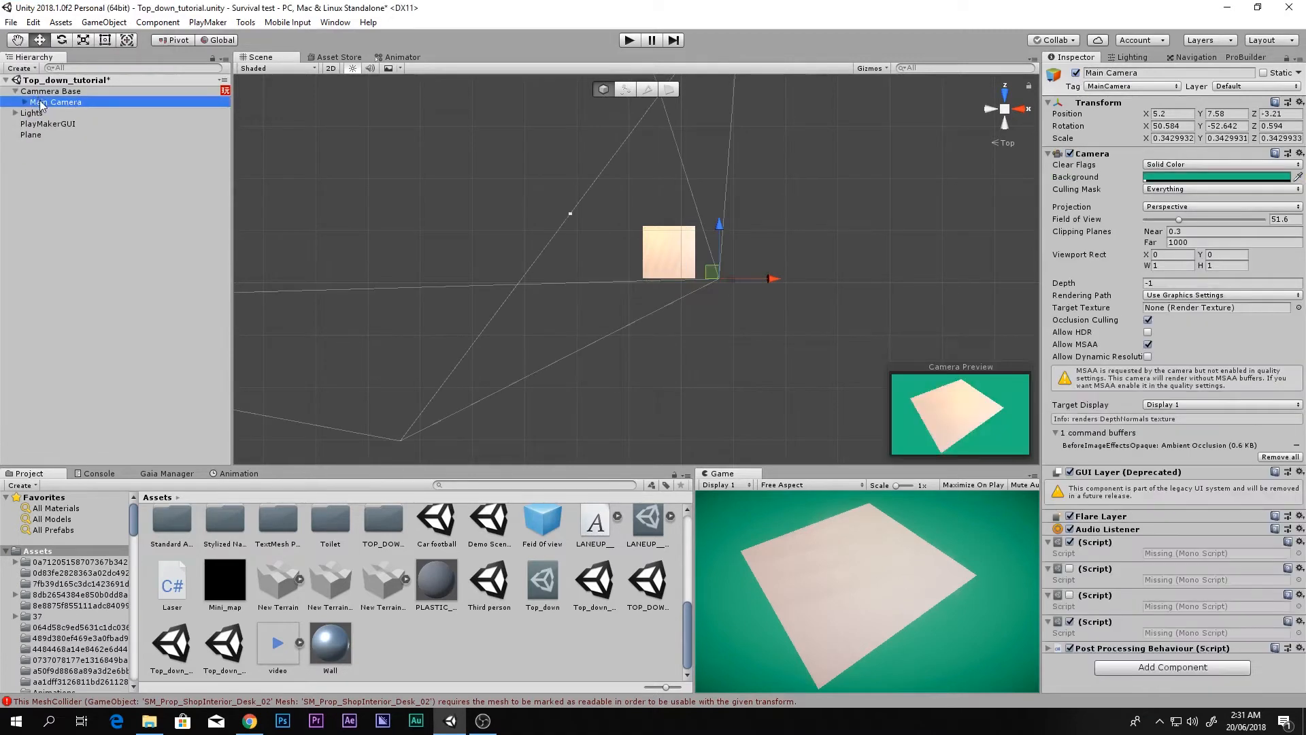
pyautogui.moveTo(40, 101); pyautogui.dragTo(30, 185)
pyautogui.click(46, 93)
pyautogui.press('Delete')
# Step: Delete the Dust child and try Skybox clear flags before returning to Solid Color
pyautogui.click(11, 127)
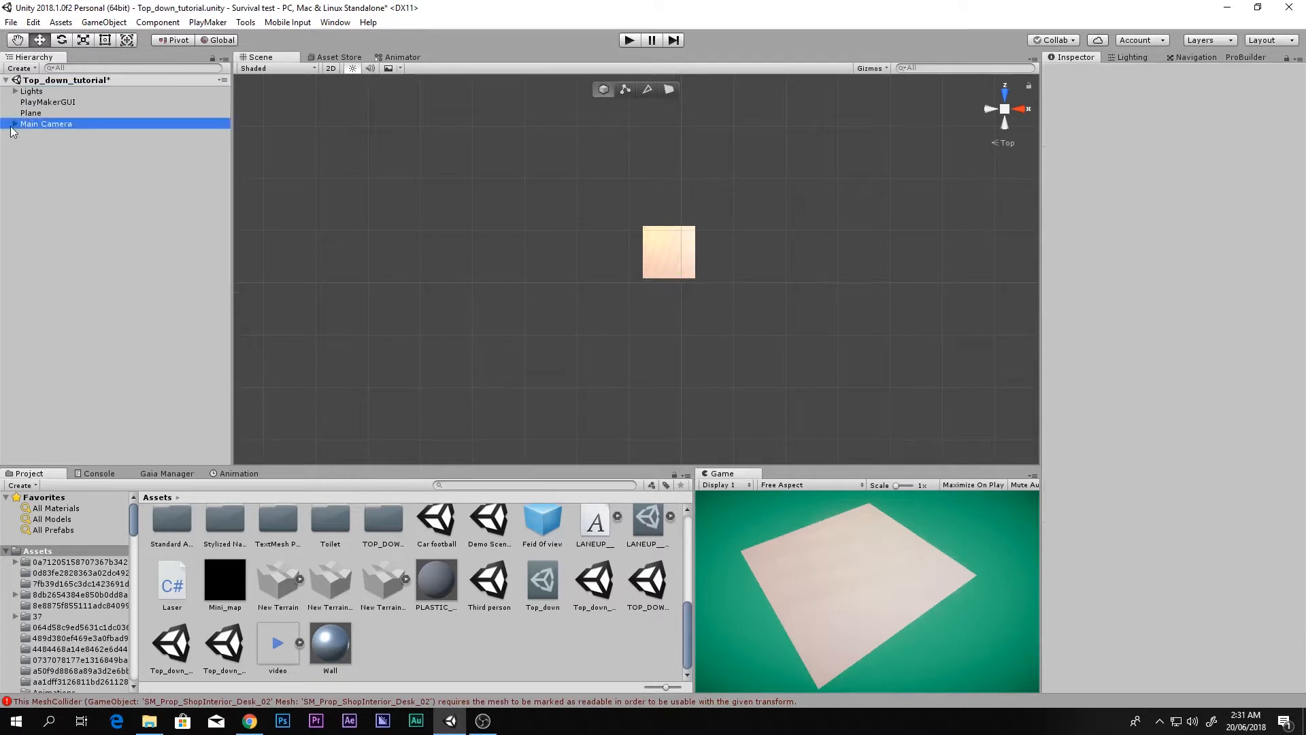
pyautogui.click(36, 134)
pyautogui.press('Delete')
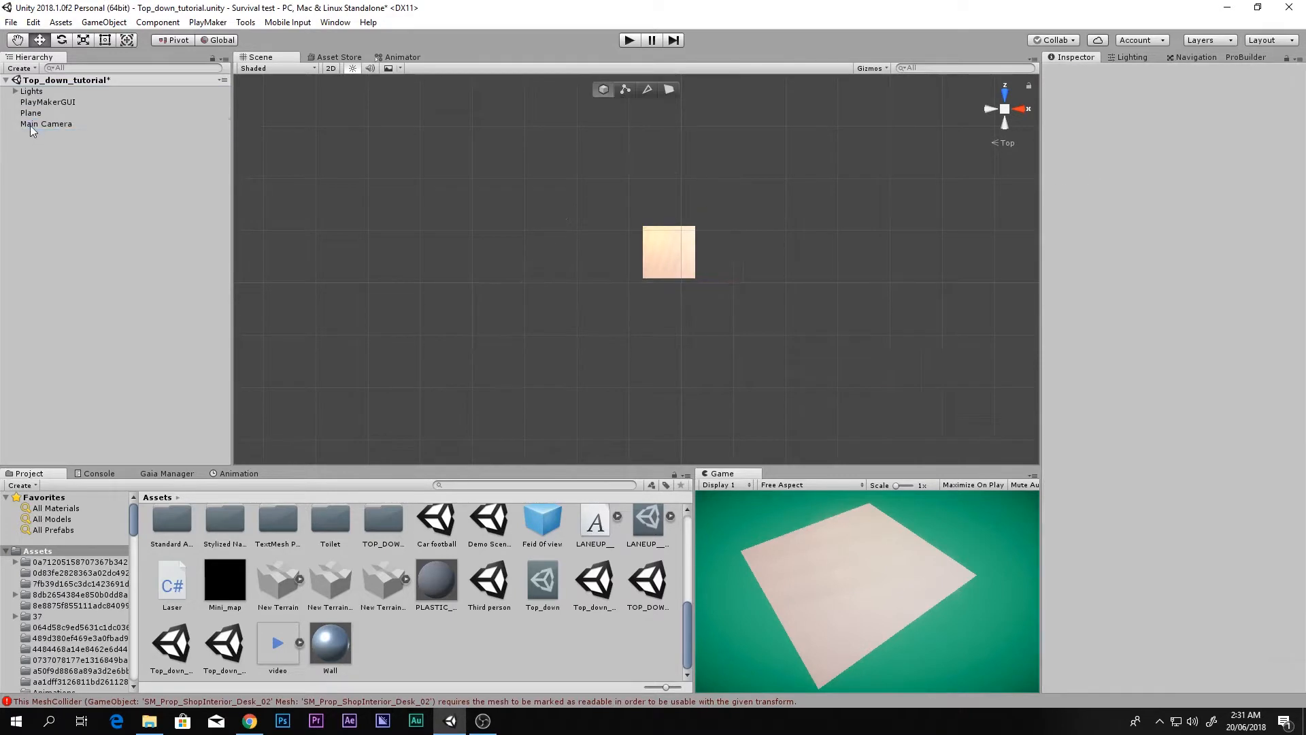
pyautogui.click(54, 124)
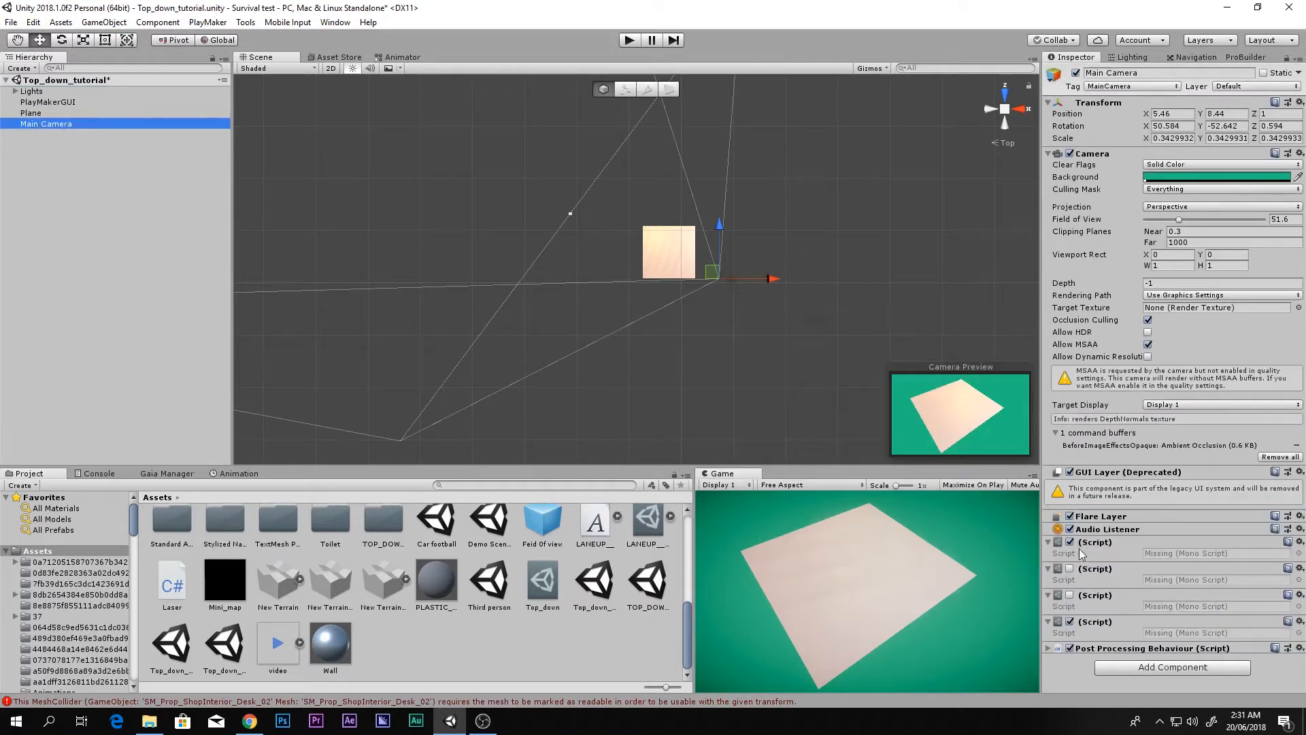
pyautogui.click(1169, 166)
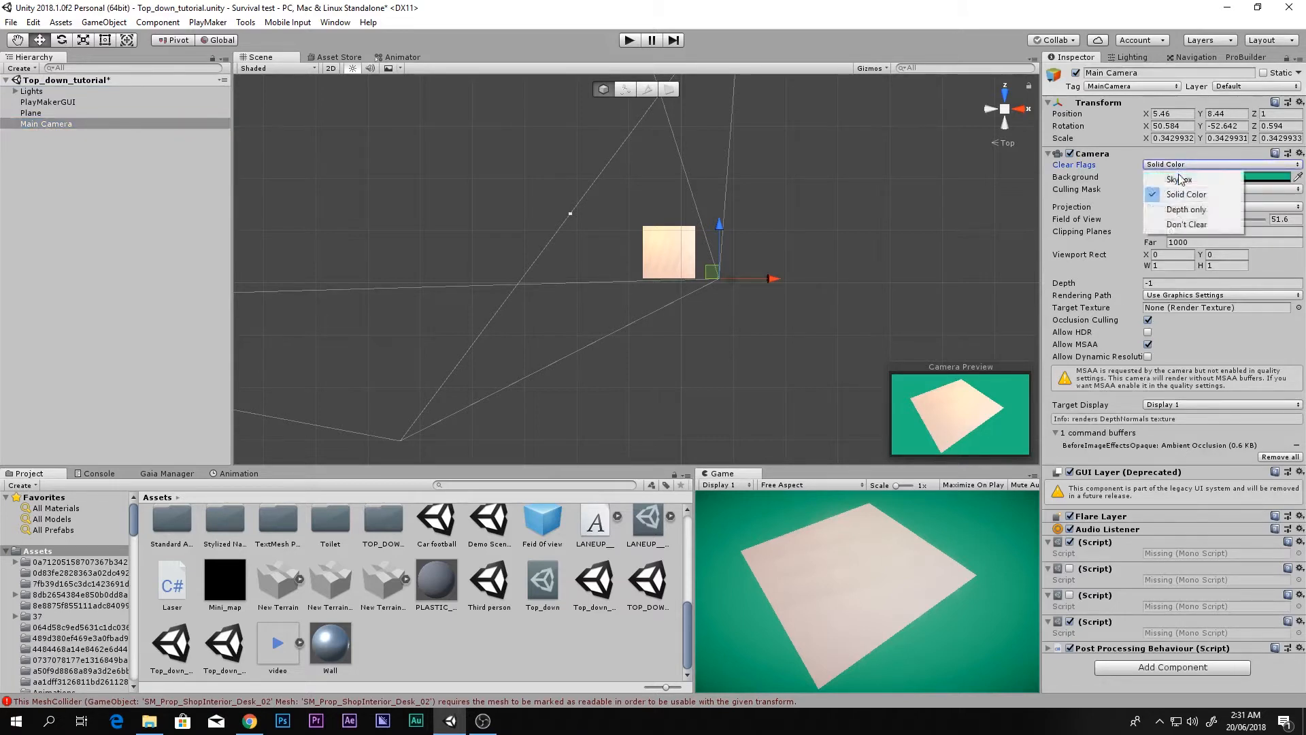
pyautogui.click(1179, 181)
pyautogui.click(1181, 164)
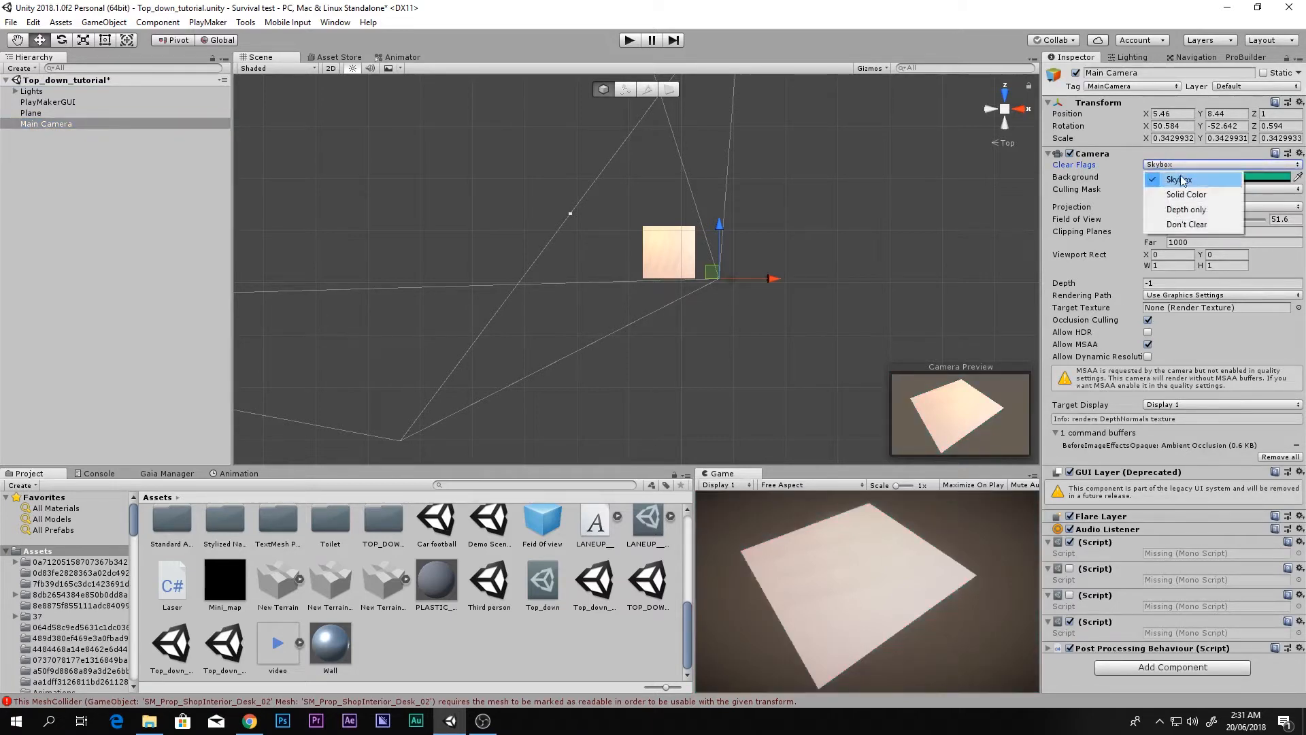
pyautogui.click(1182, 188)
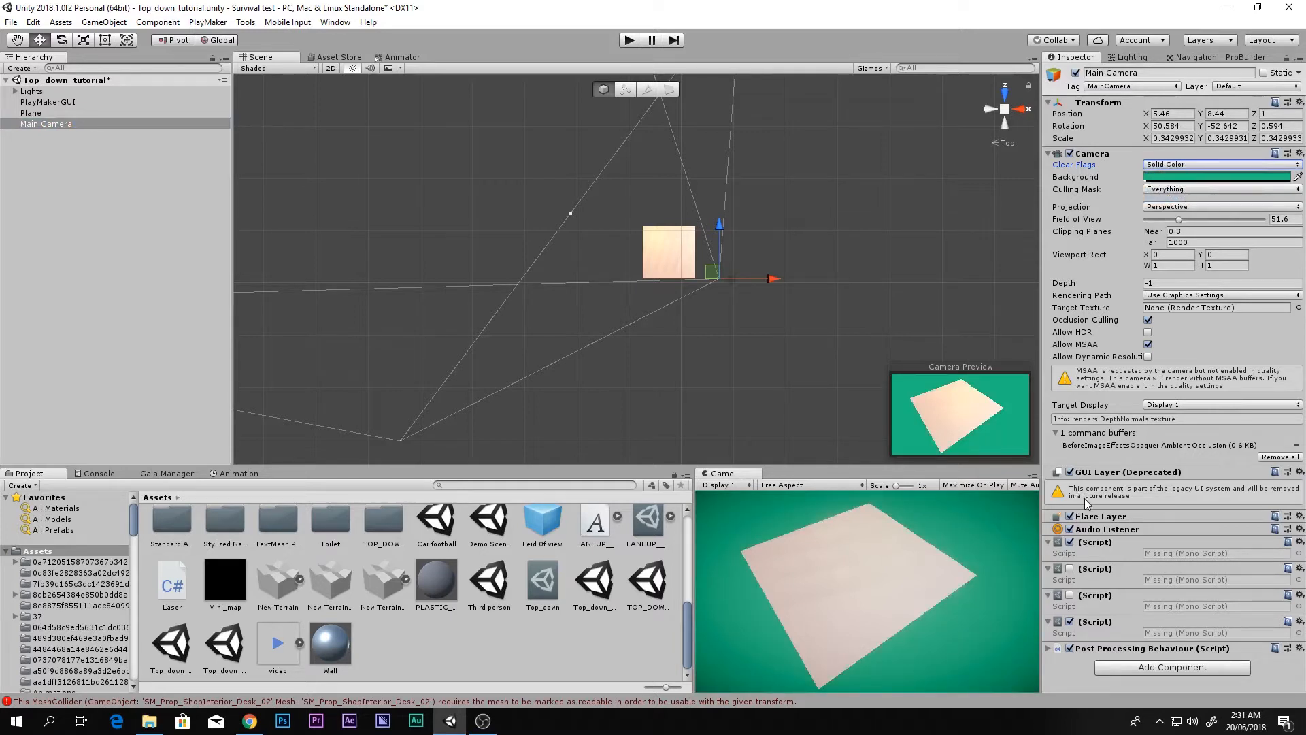
# Step: Remove all four missing (Script) components from Main Camera with Remove Component
pyautogui.click(1070, 542)
pyautogui.click(1300, 542)
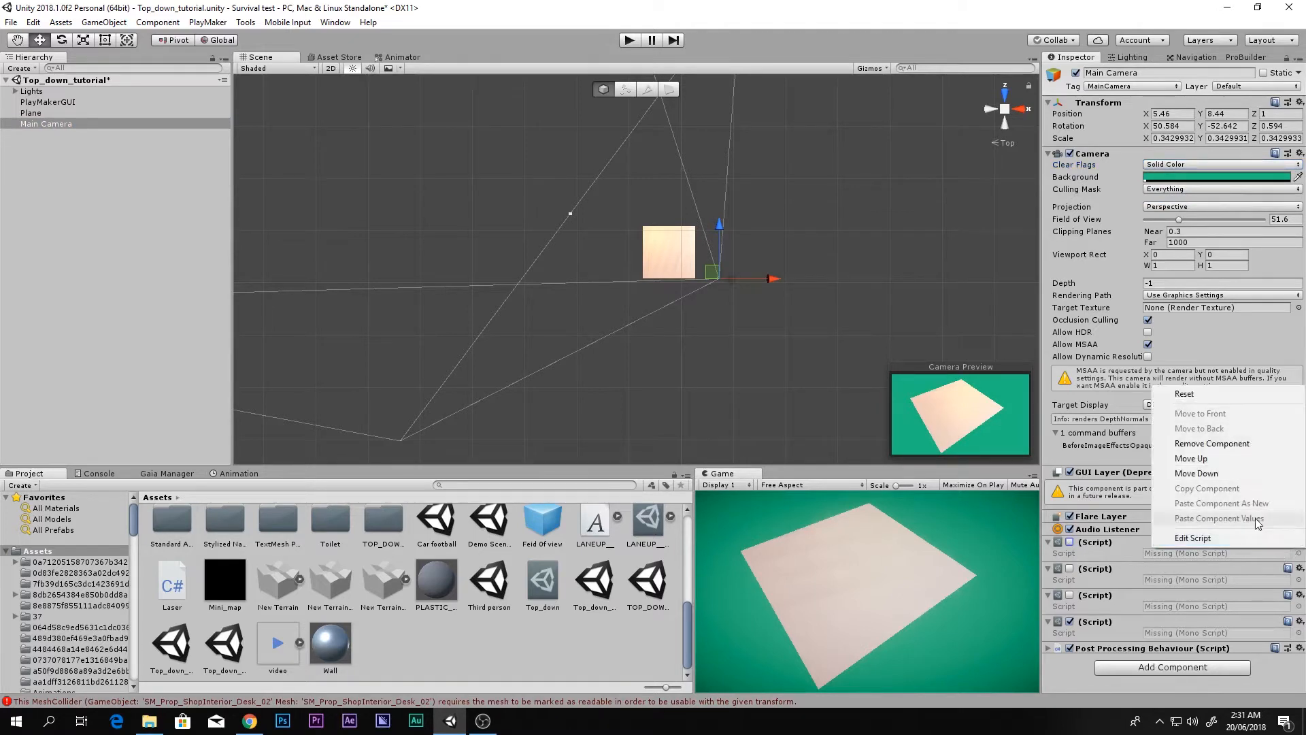
pyautogui.click(1238, 444)
pyautogui.click(1300, 542)
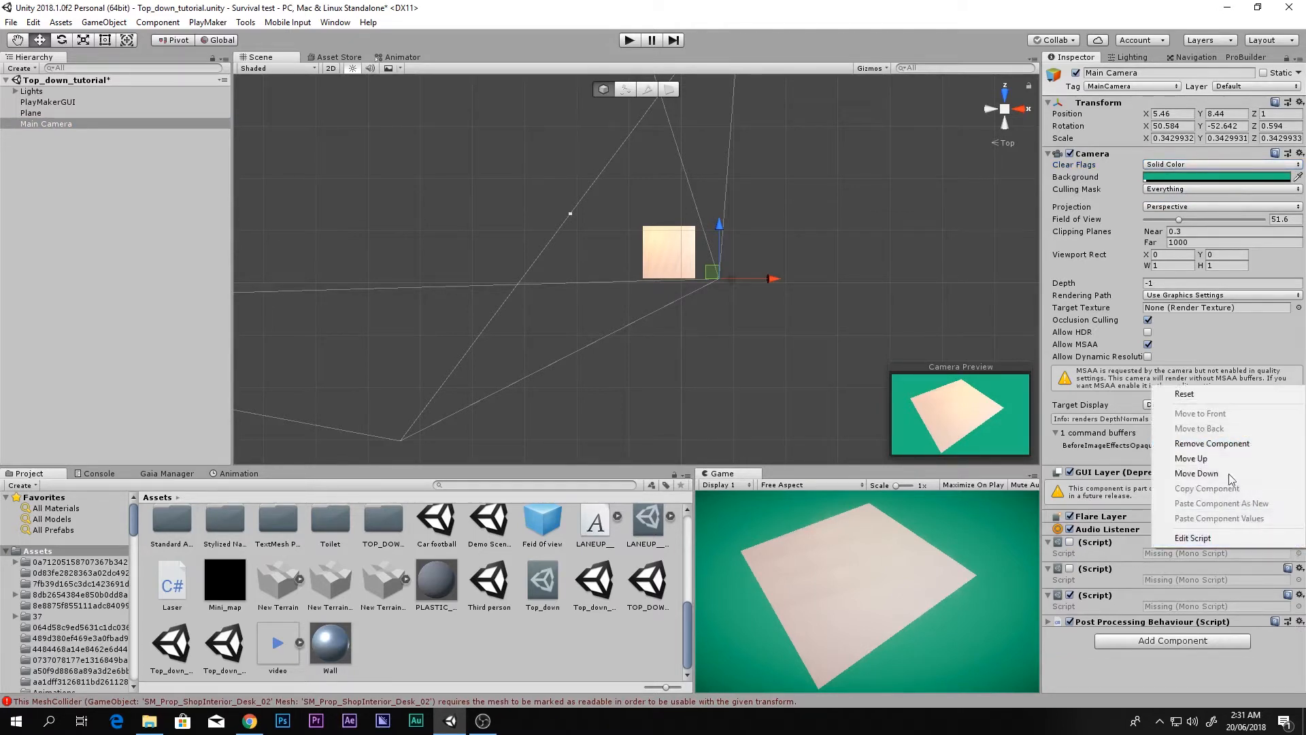
pyautogui.click(1235, 444)
pyautogui.click(1299, 542)
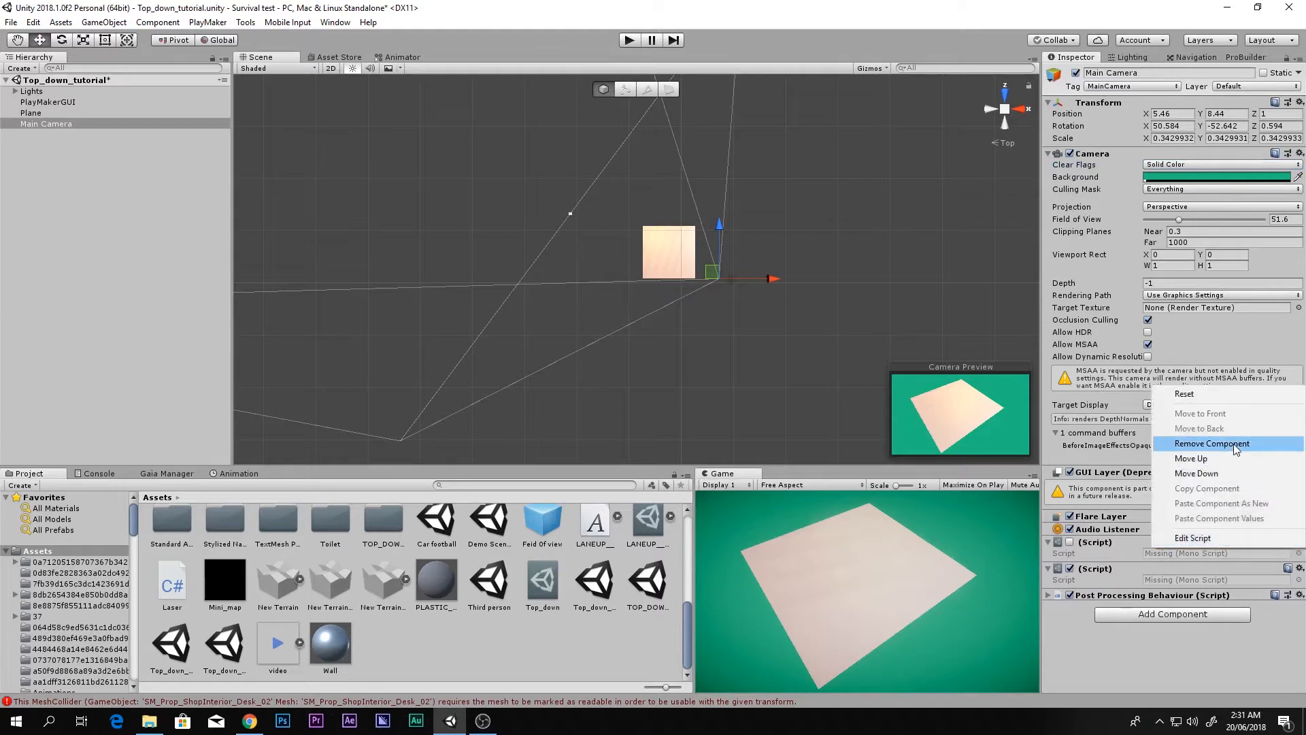
pyautogui.click(1234, 444)
pyautogui.click(1300, 542)
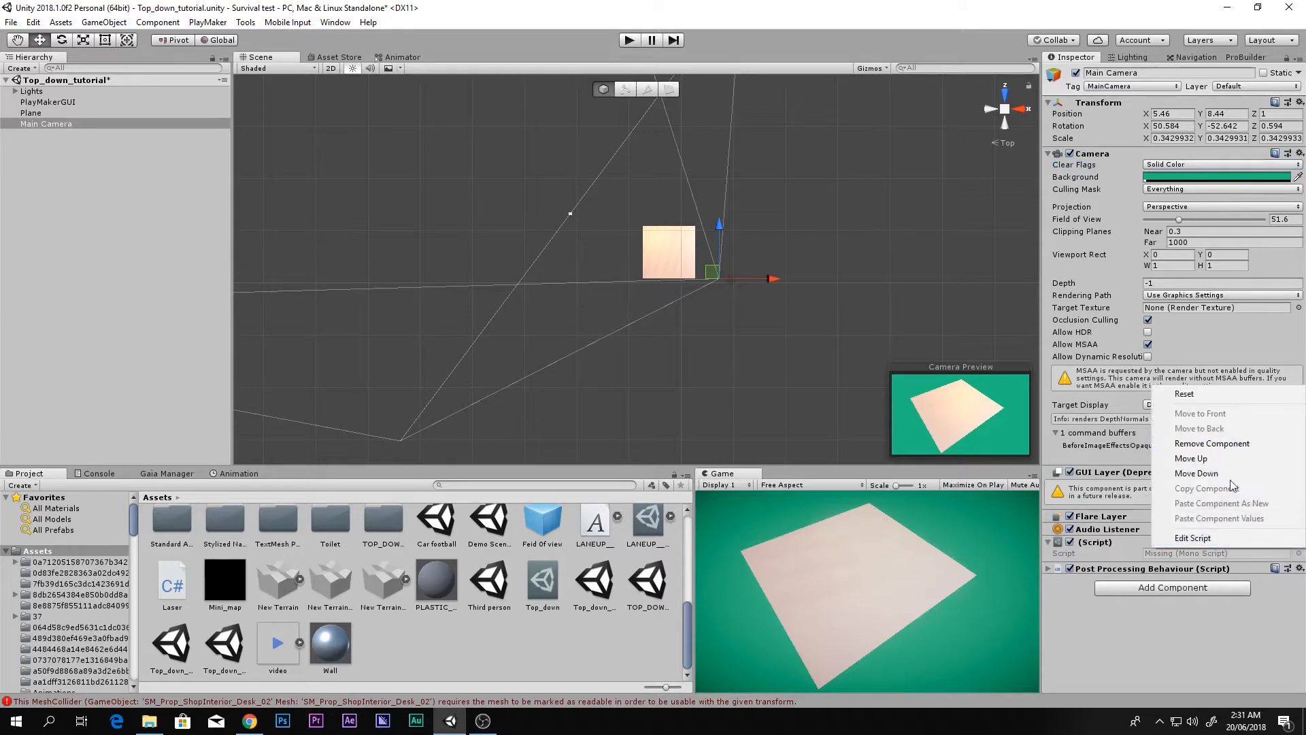
pyautogui.click(1234, 442)
# Step: Toggle Post Processing Behaviour off and on, leaving it enabled and collapsed
pyautogui.click(1048, 542)
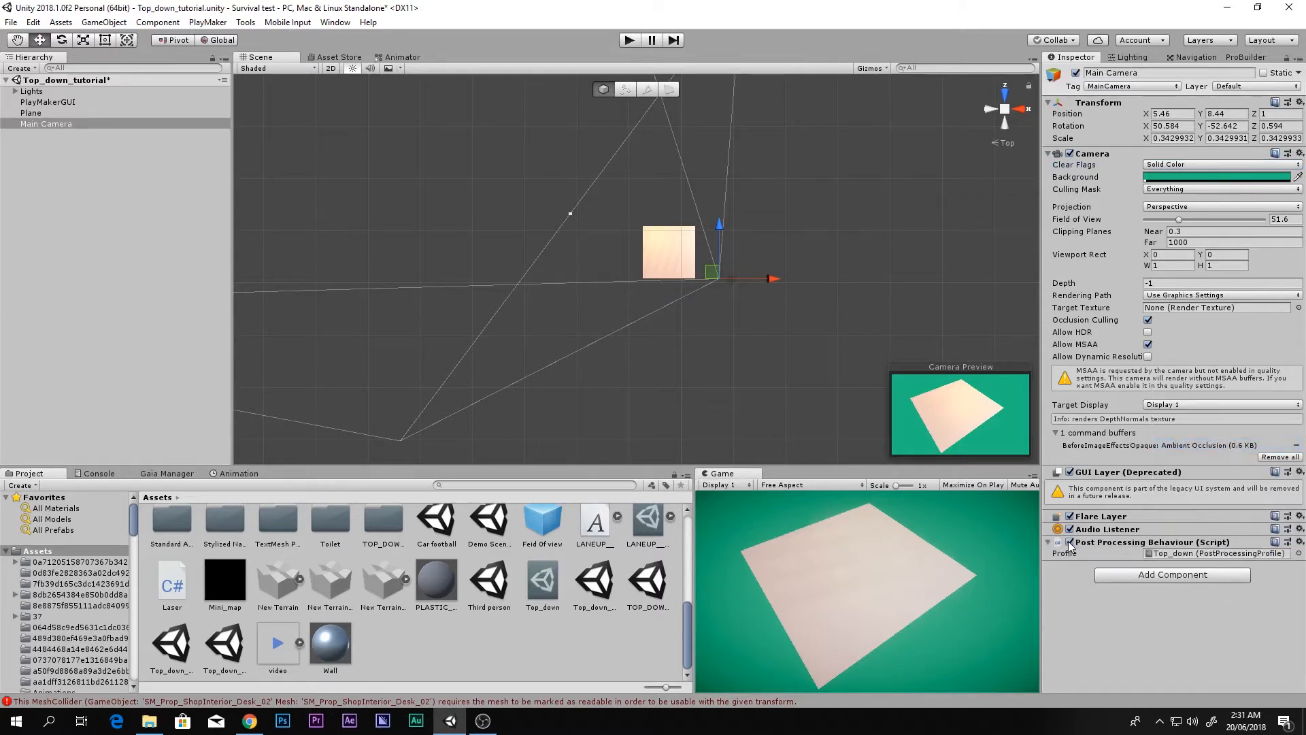
pyautogui.click(1070, 543)
pyautogui.click(1070, 506)
pyautogui.click(1070, 542)
pyautogui.click(1070, 506)
pyautogui.click(1048, 542)
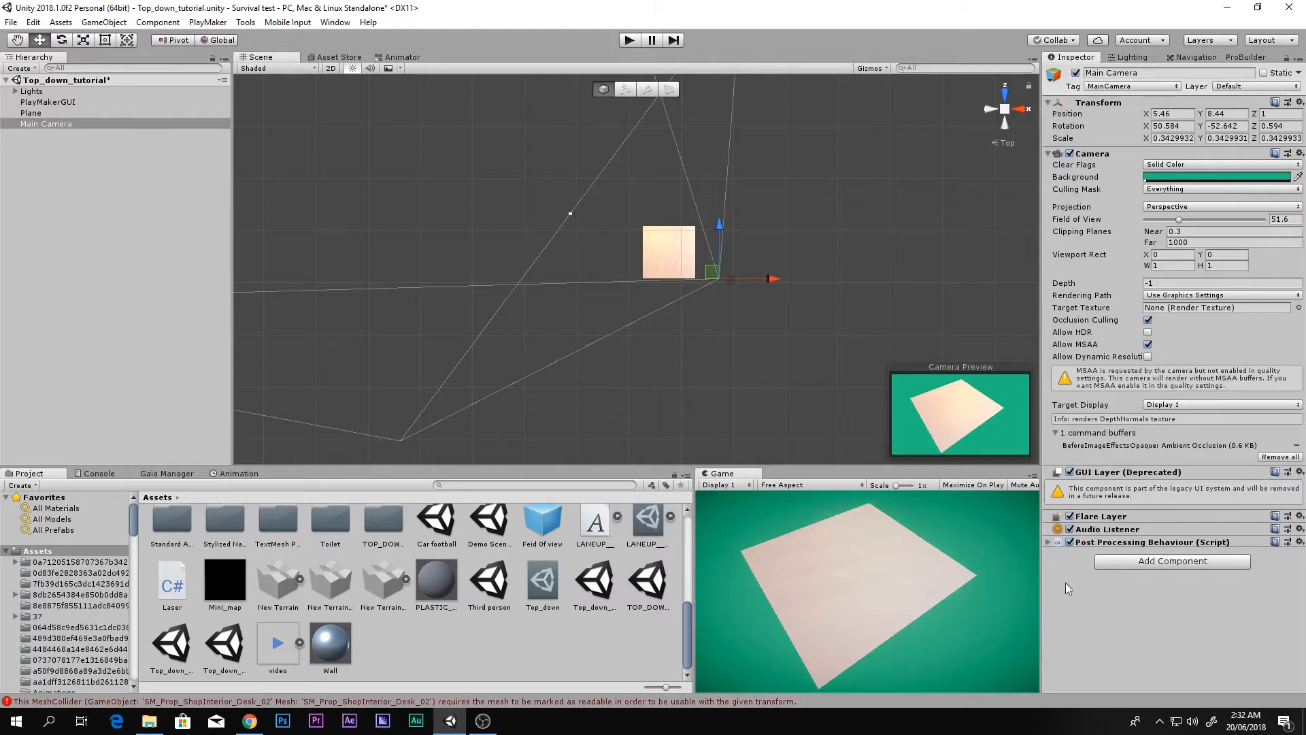
# Step: Scale the Plane uniformly up to 1.283137
pyautogui.scroll(6, 737, 348)
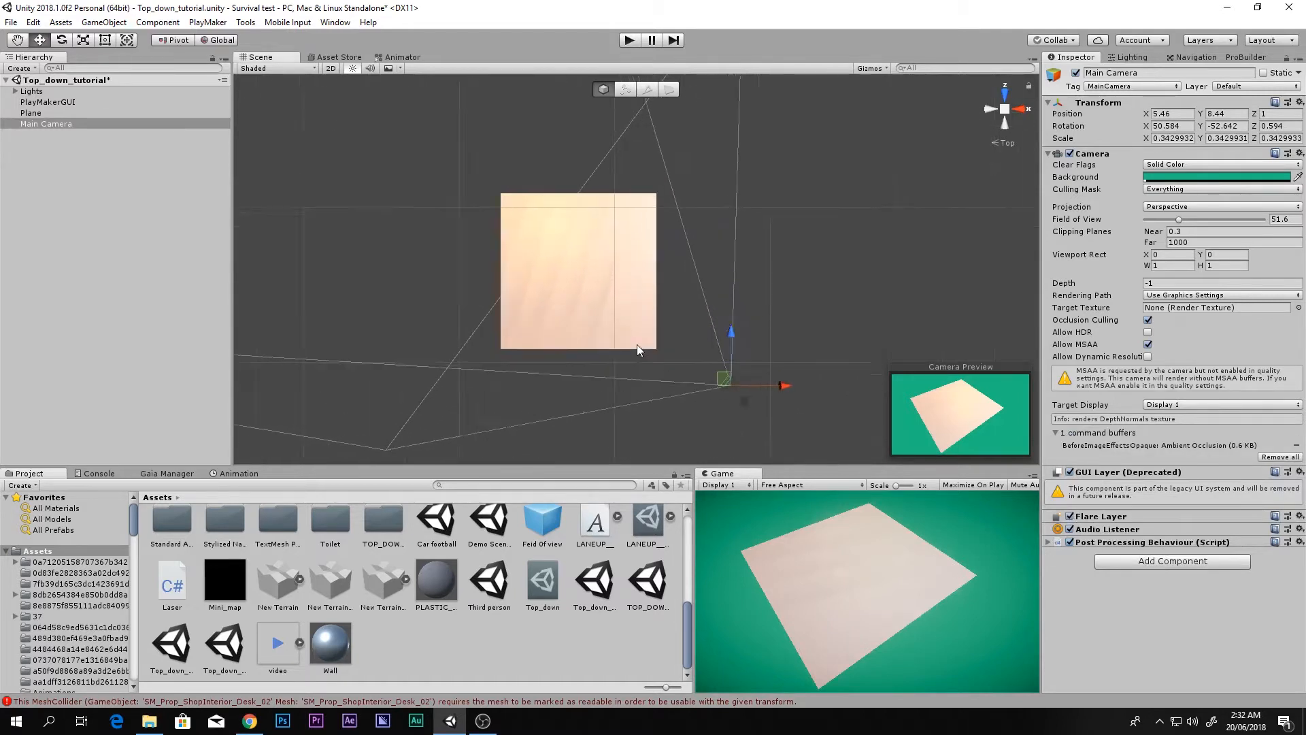
pyautogui.scroll(3, 662, 304)
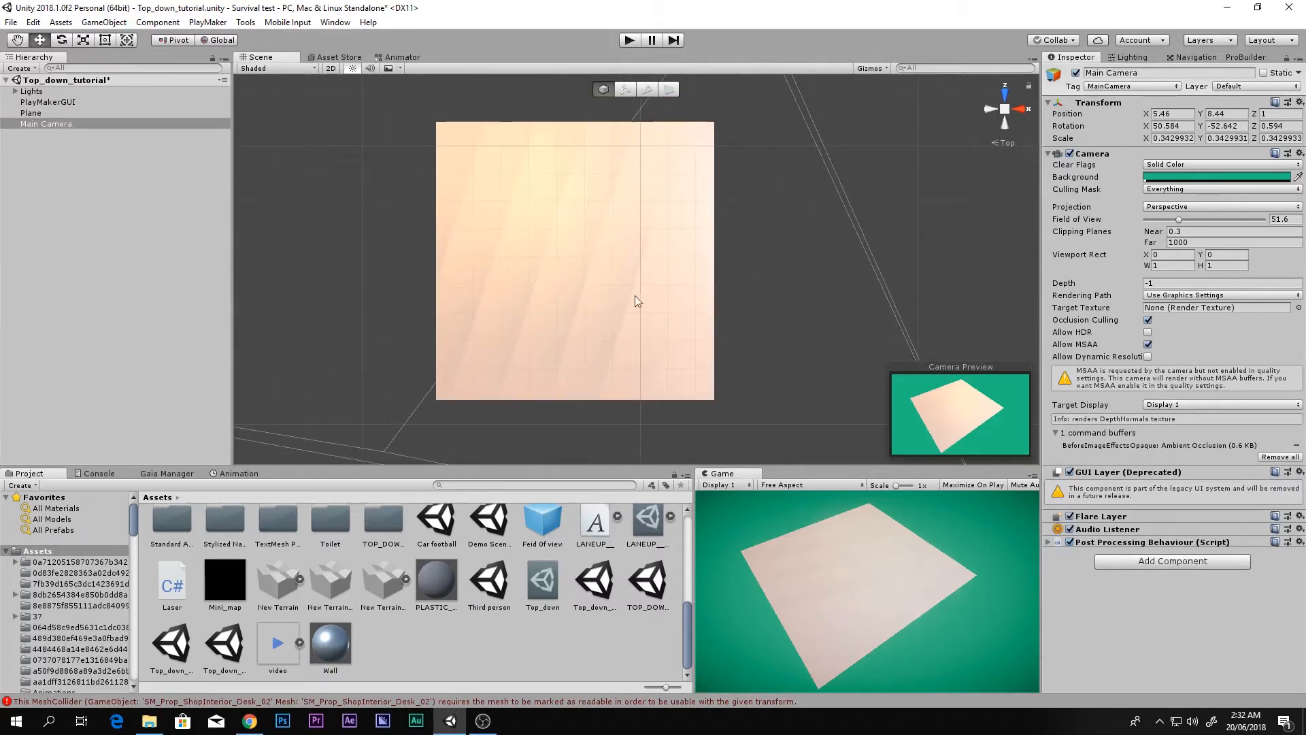
pyautogui.click(601, 282)
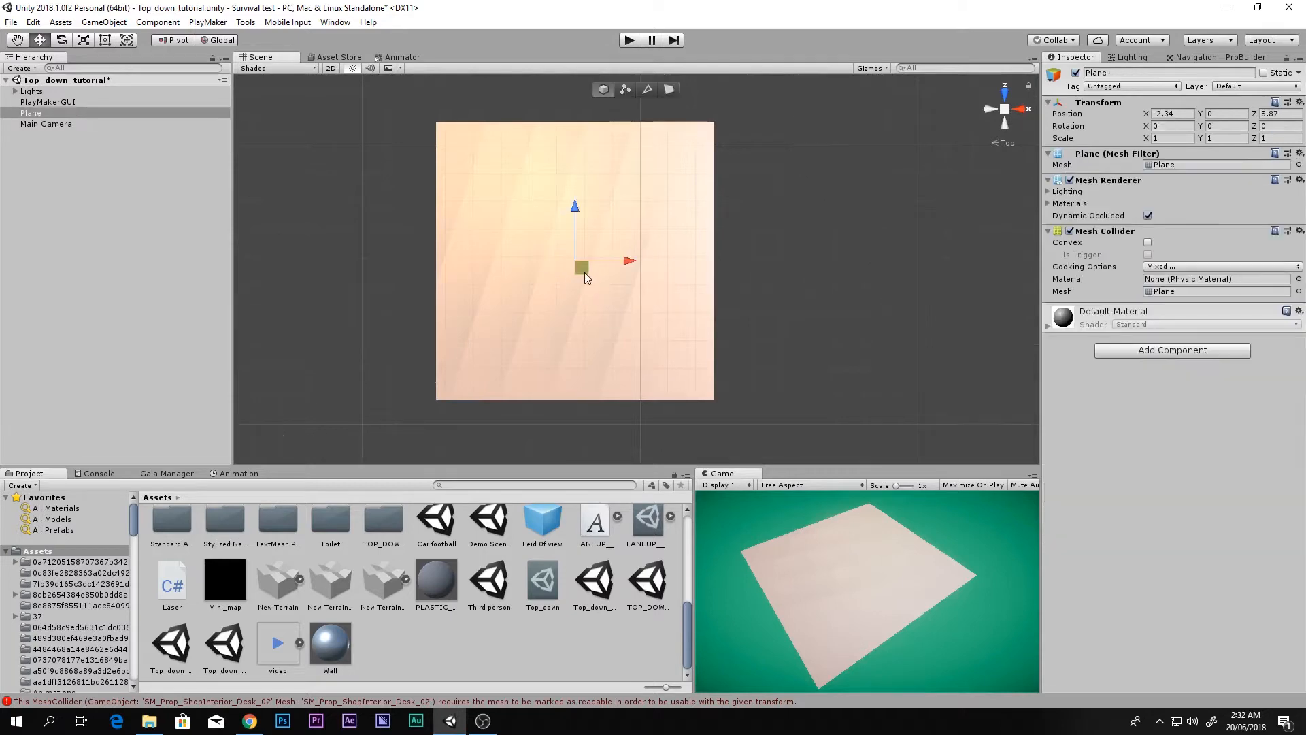
pyautogui.press('r')
pyautogui.moveTo(581, 260); pyautogui.dragTo(595, 251)
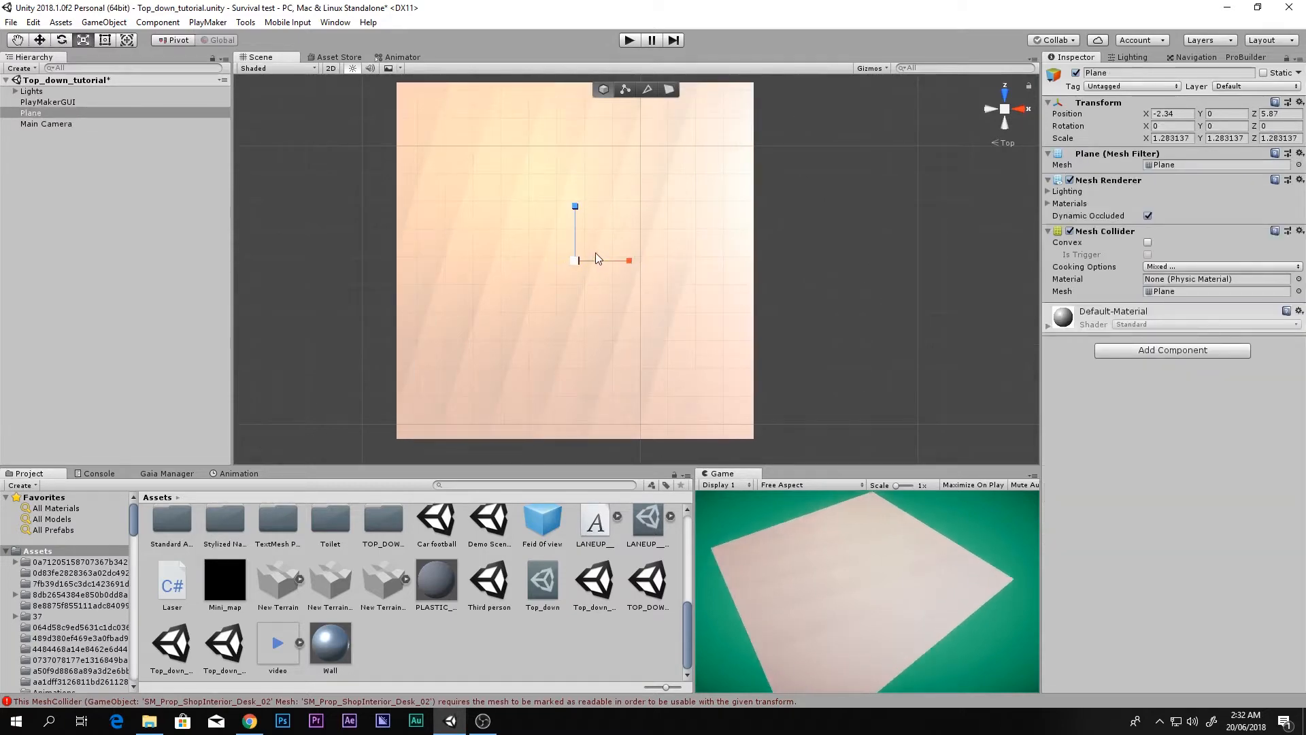
pyautogui.scroll(-5, 596, 256)
# Step: Preview the full-size Game view, then bring up the Top_down post-processing profile
pyautogui.hotkey('shift', 'space')
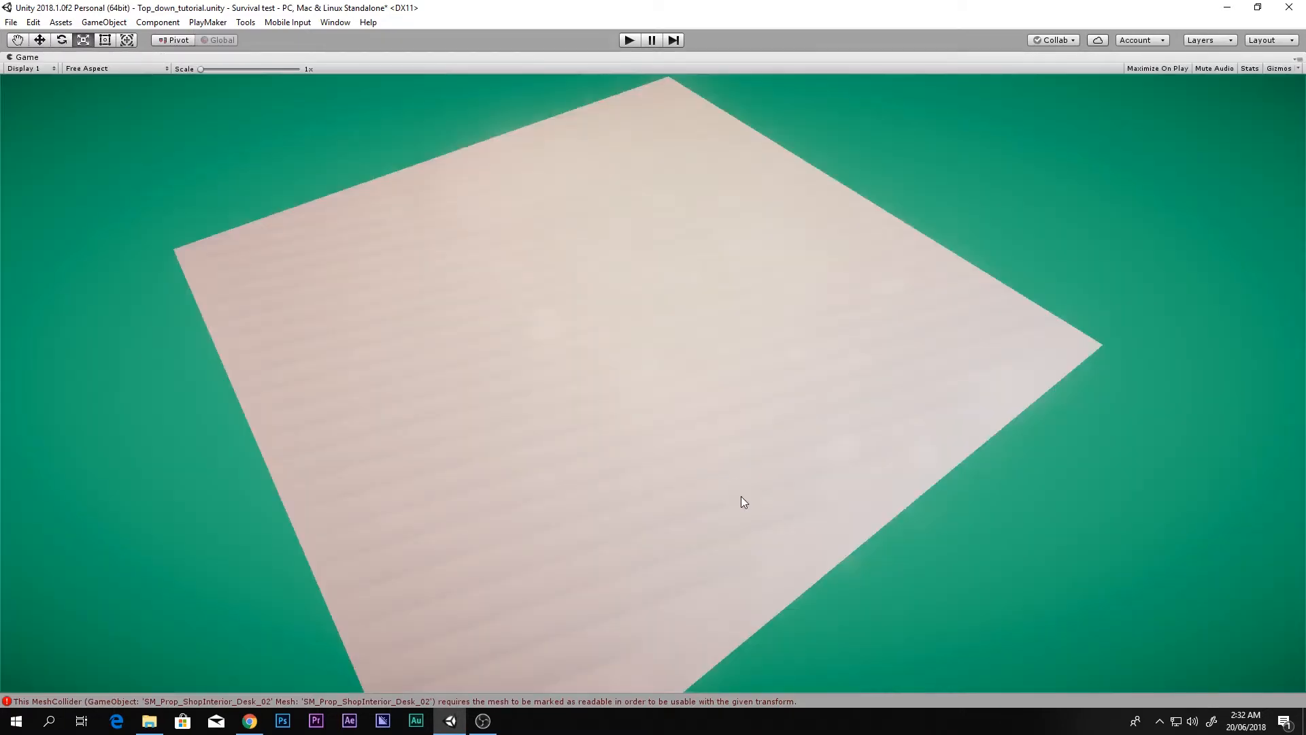
pyautogui.hotkey('shift', 'space')
pyautogui.hotkey('shift', 'space')
pyautogui.hotkey('shift', 'space')
pyautogui.click(542, 582)
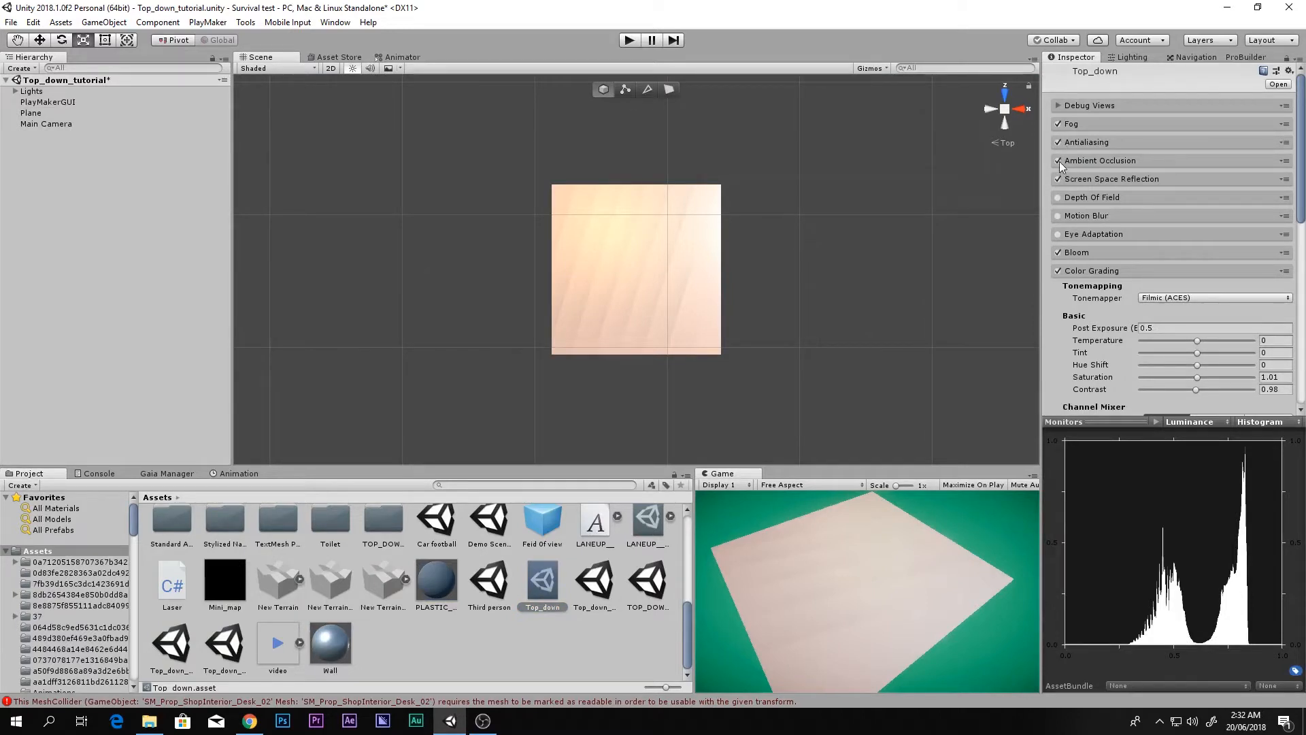
# Step: Enable Bloom in the Top_down profile and preview the result in the full-size Game view
pyautogui.click(1057, 253)
pyautogui.hotkey('shift', 'space')
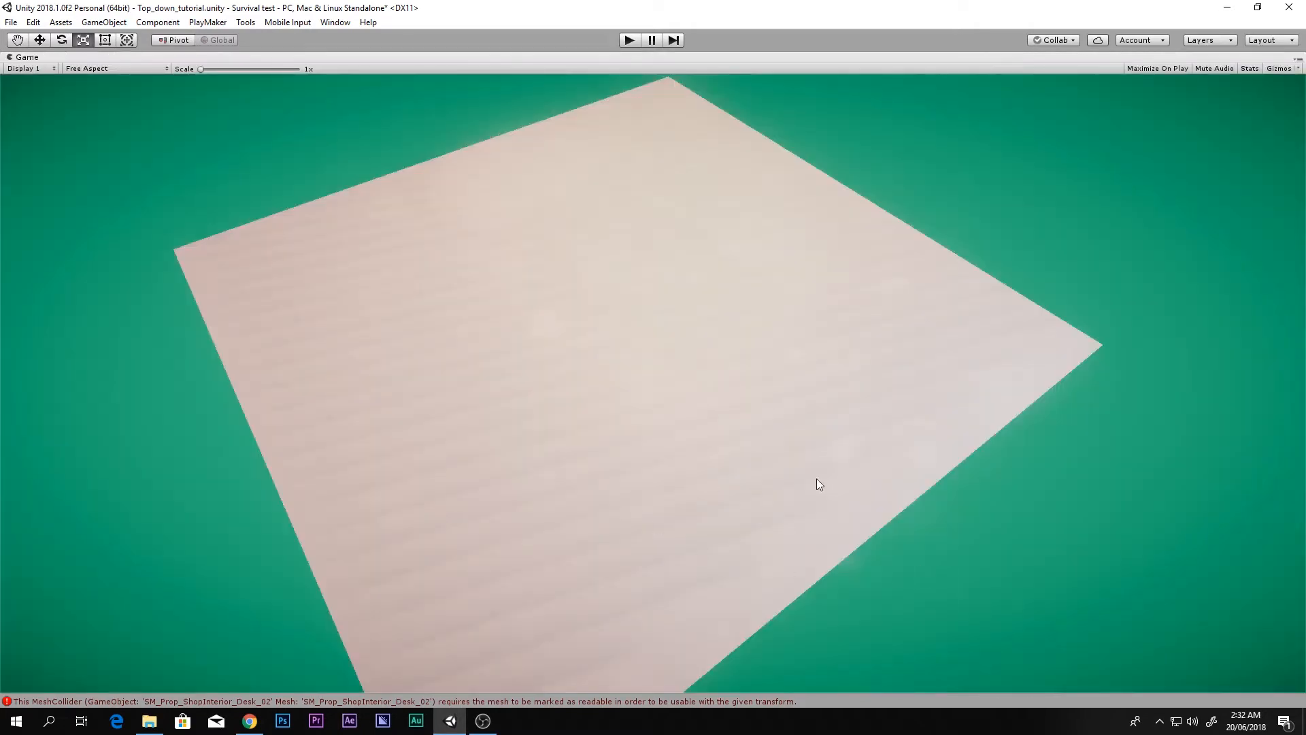
pyautogui.hotkey('shift', 'space')
# Step: Reposition the Plane in the scene, undoing a wrong move, and preview it full size
pyautogui.moveTo(770, 320); pyautogui.dragTo(734, 196, button='right')
pyautogui.click(671, 411)
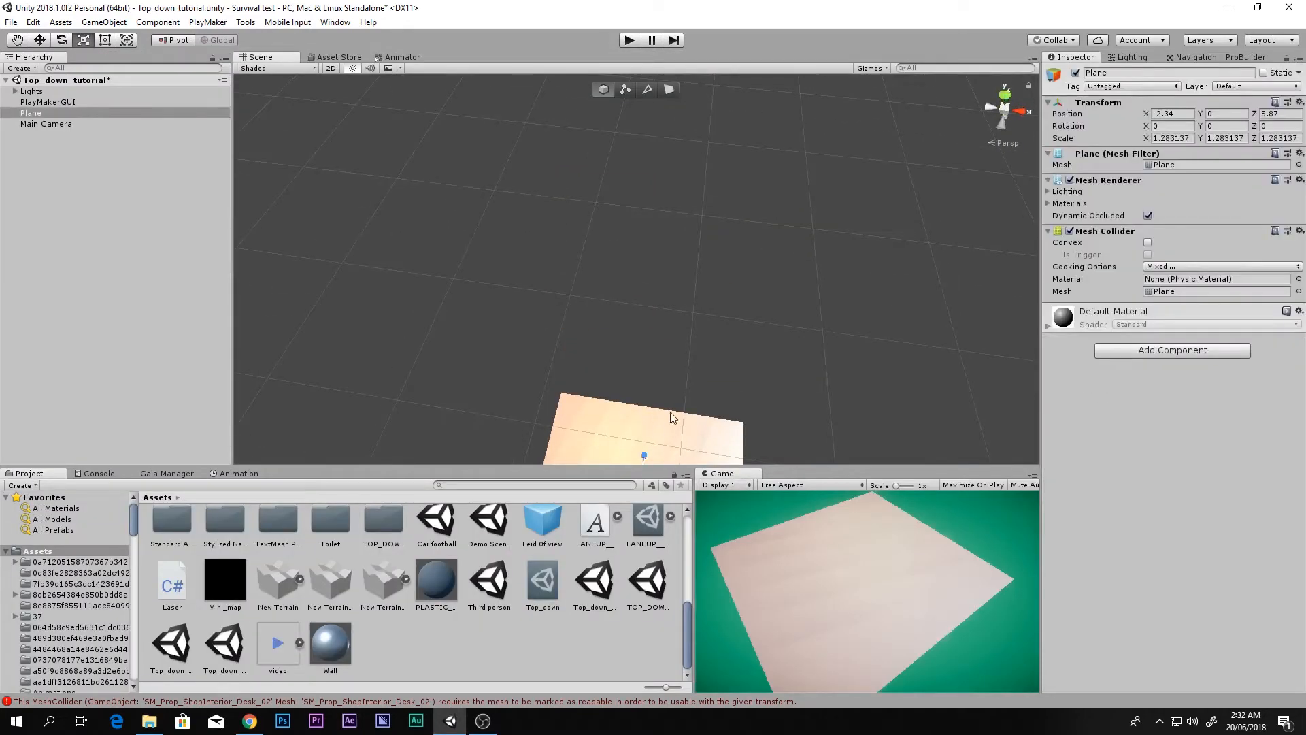
pyautogui.press('w')
pyautogui.moveTo(685, 390); pyautogui.dragTo(711, 262, button='middle')
pyautogui.moveTo(670, 325); pyautogui.dragTo(593, 219)
pyautogui.hotkey('ctrl', 'z')
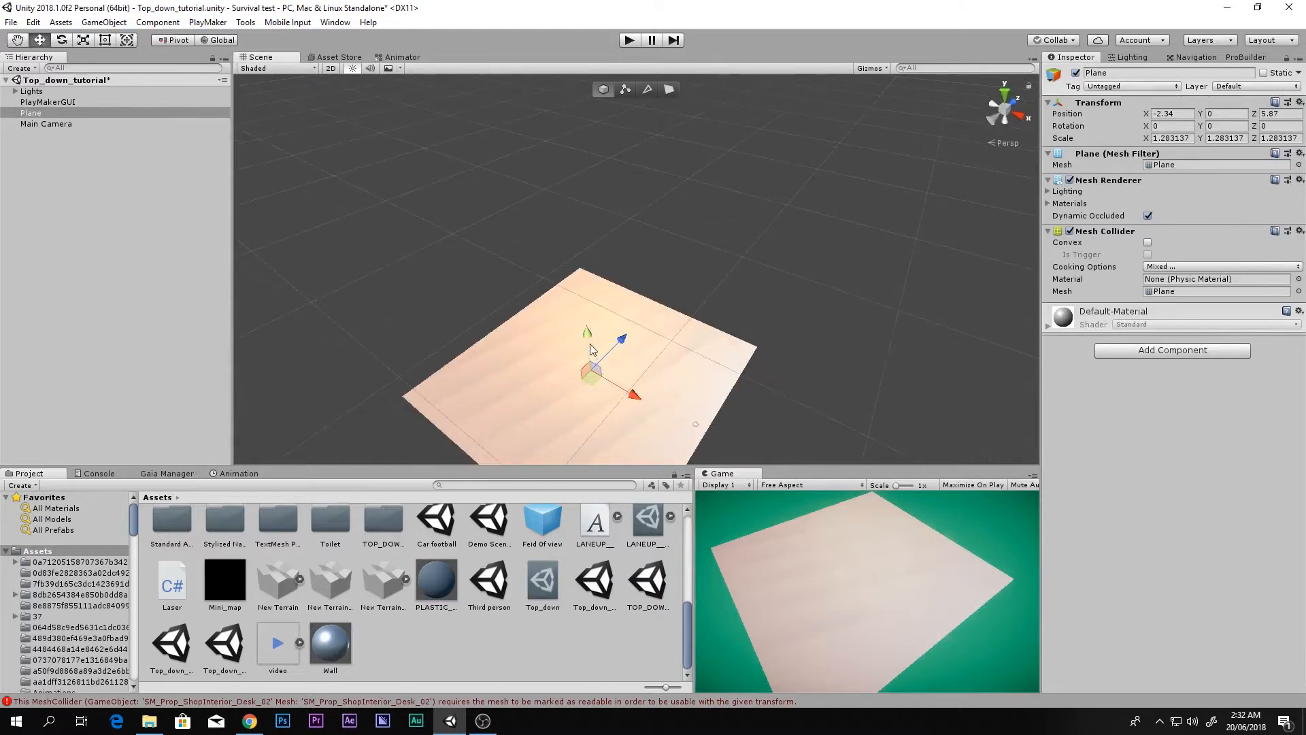
pyautogui.moveTo(590, 345); pyautogui.dragTo(635, 341)
pyautogui.hotkey('shift', 'space')
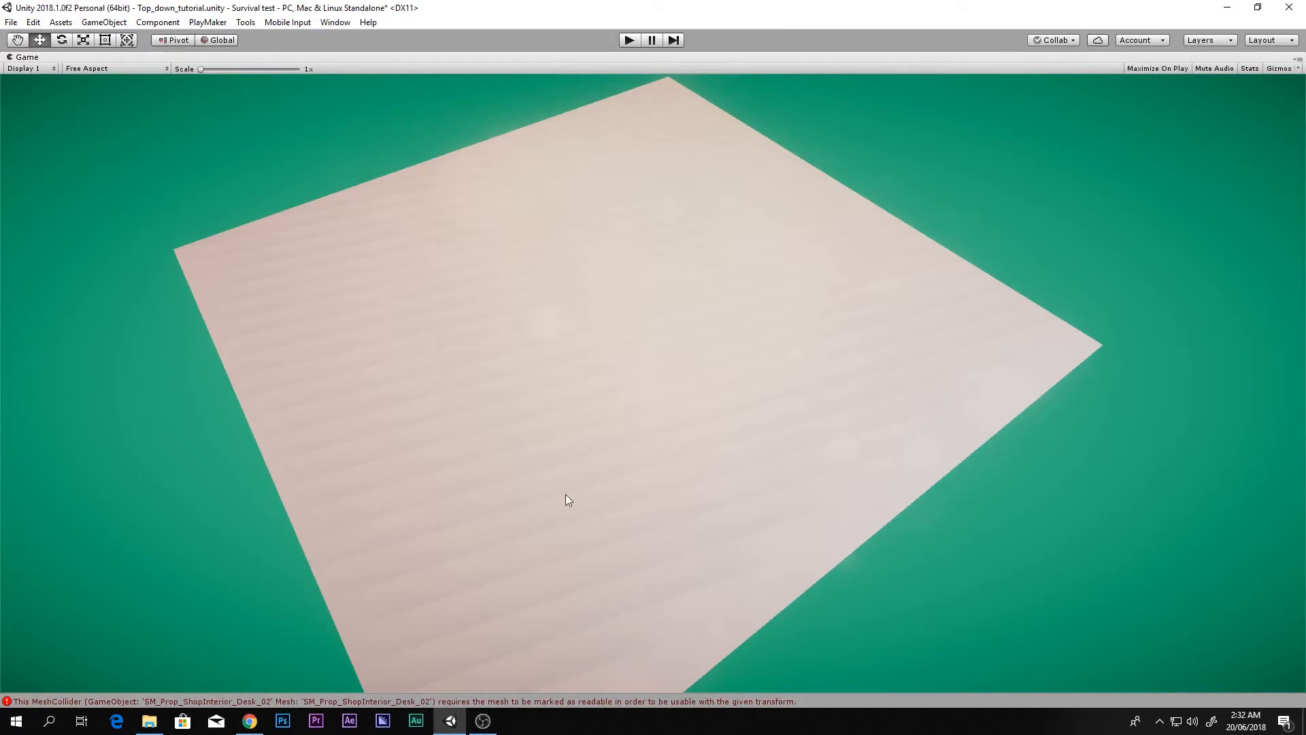
pyautogui.hotkey('shift', 'space')
pyautogui.moveTo(684, 361); pyautogui.dragTo(675, 295, button='middle')
pyautogui.moveTo(675, 295); pyautogui.dragTo(672, 331, button='right')
# Step: Save the Top_down_tutorial scene and fly the scene camera around the Plane
pyautogui.hotkey('ctrl', 's')
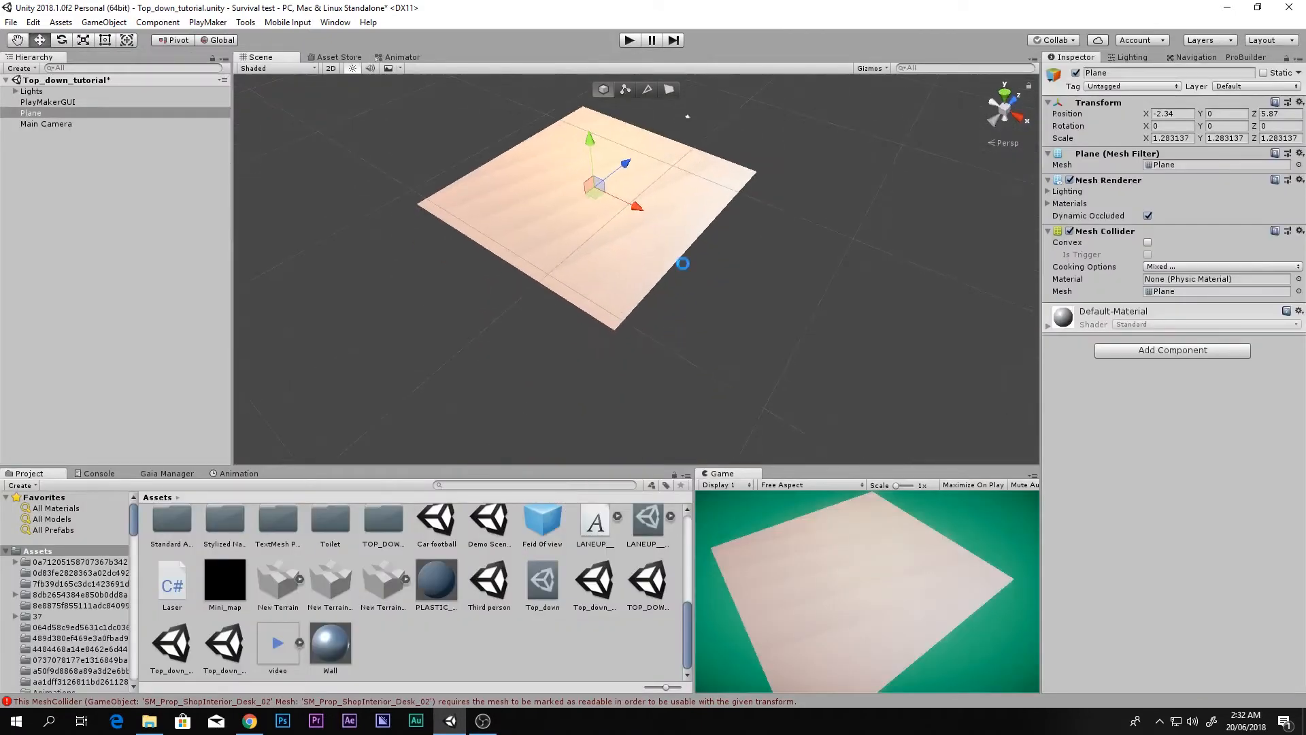
pyautogui.moveTo(683, 261); pyautogui.dragTo(691, 309, button='middle')
pyautogui.scroll(2, 695, 293)
pyautogui.moveTo(773, 277); pyautogui.dragTo(703, 323, button='right')
pyautogui.press('w')
pyautogui.press('d')
pyautogui.press('w')
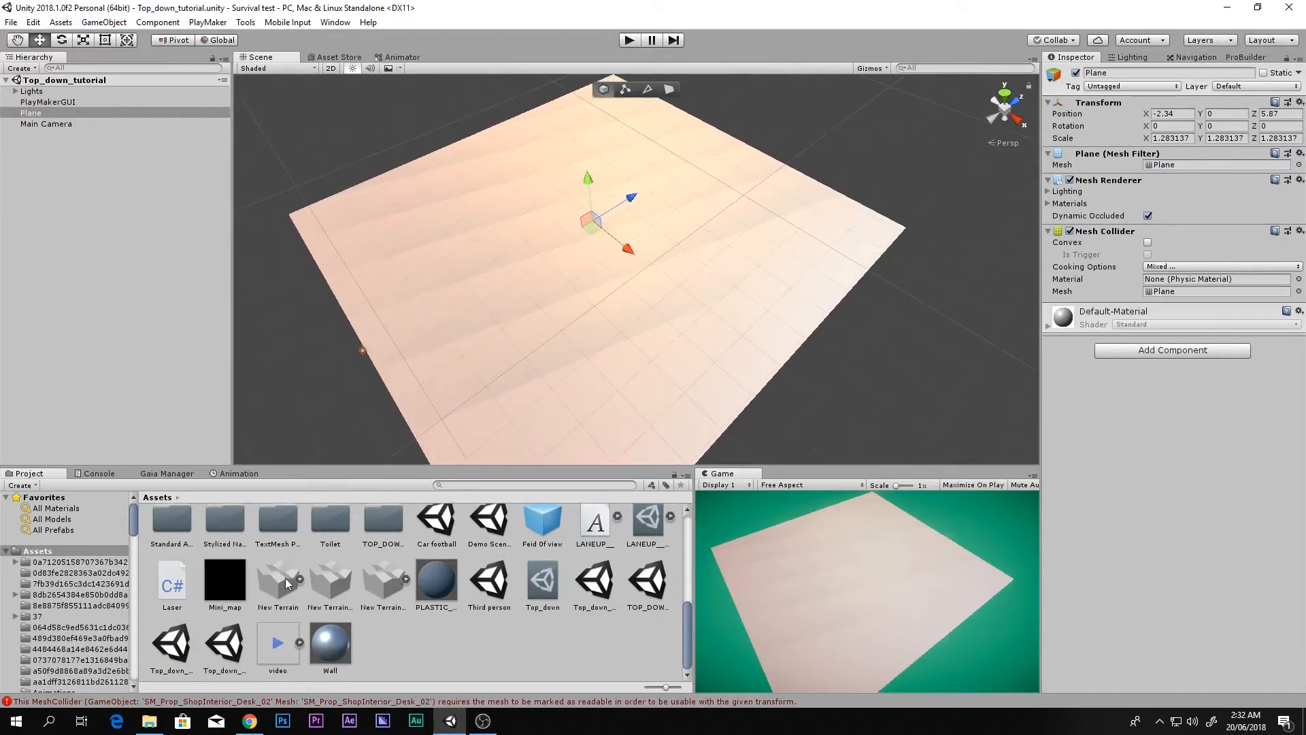
pyautogui.scroll(3, 299, 581)
pyautogui.scroll(-1, 299, 580)
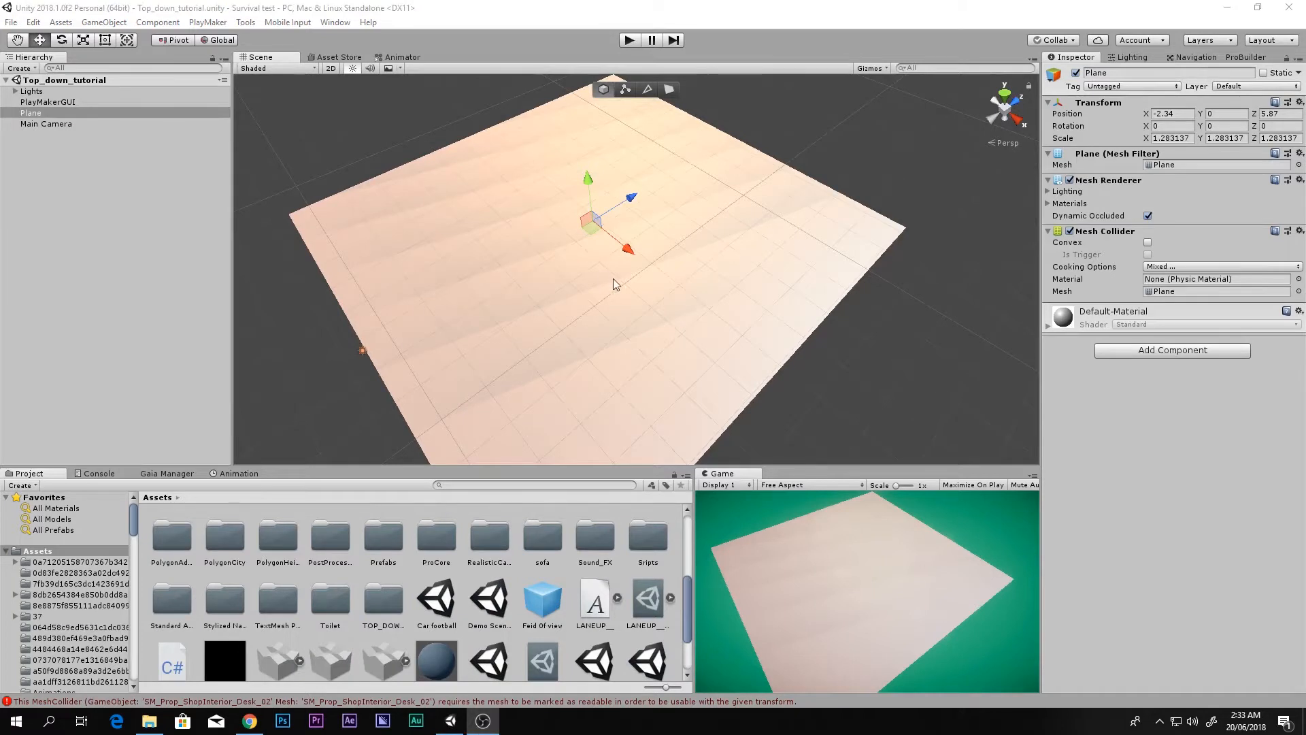
# Step: Return to Unity and choose Ignore to keep the current scene
pyautogui.click(586, 278)
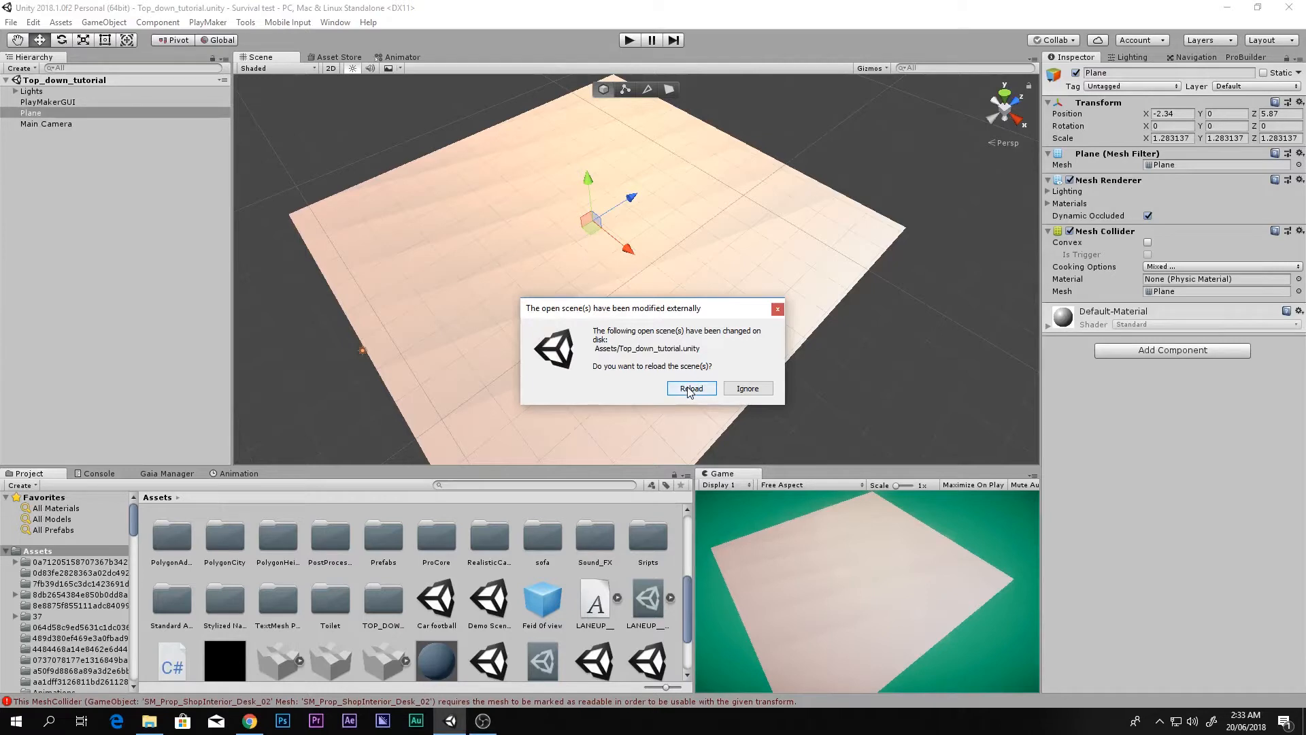
pyautogui.click(738, 395)
pyautogui.moveTo(635, 361); pyautogui.dragTo(775, 291, button='middle')
pyautogui.scroll(-4, 691, 325)
pyautogui.moveTo(694, 321); pyautogui.dragTo(651, 365, button='middle')
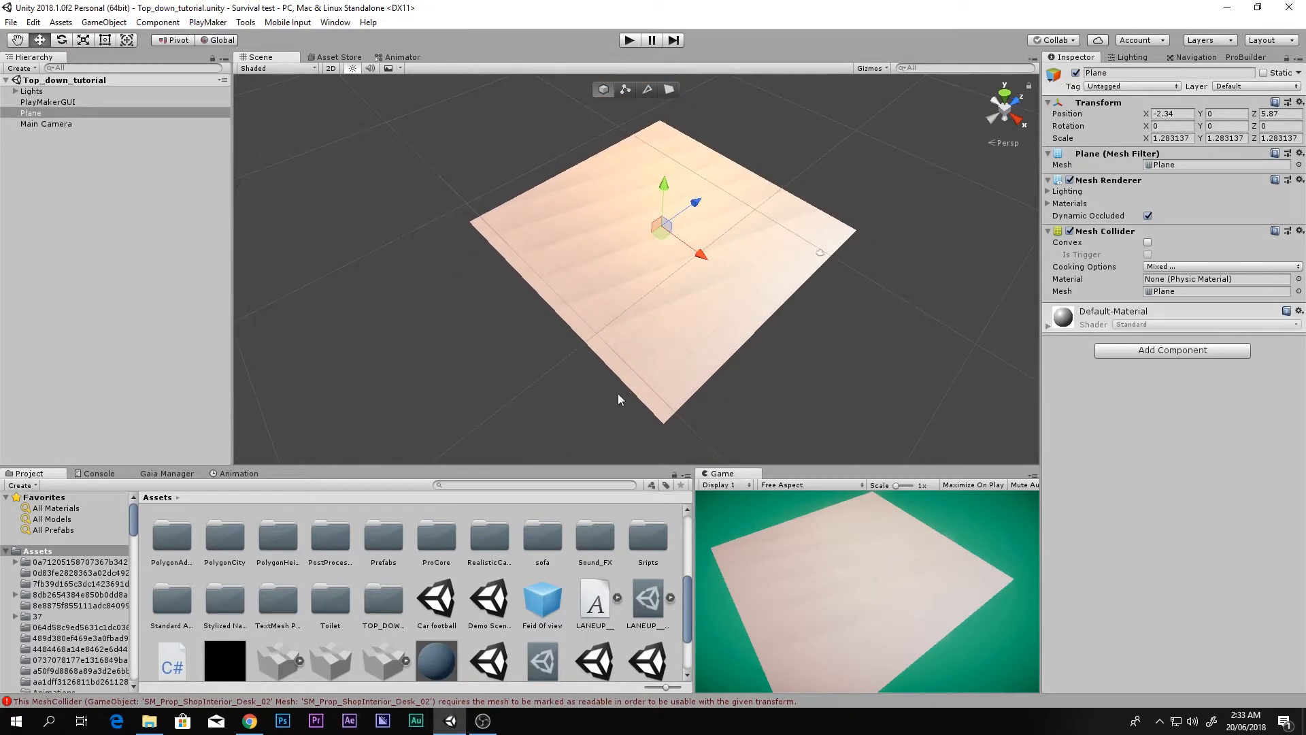
# Step: Look over the PolygonCity and PolygonHeist folders in the Project panel
pyautogui.scroll(2, 615, 363)
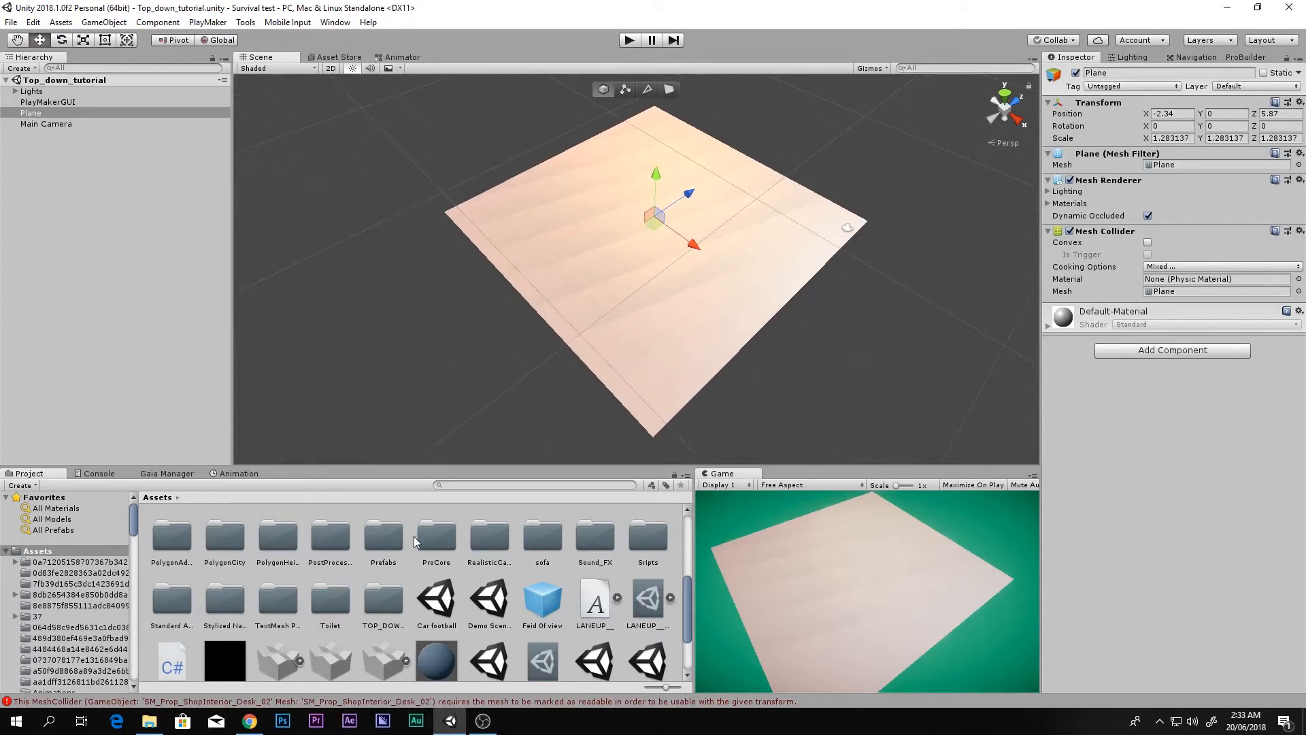
pyautogui.click(229, 544)
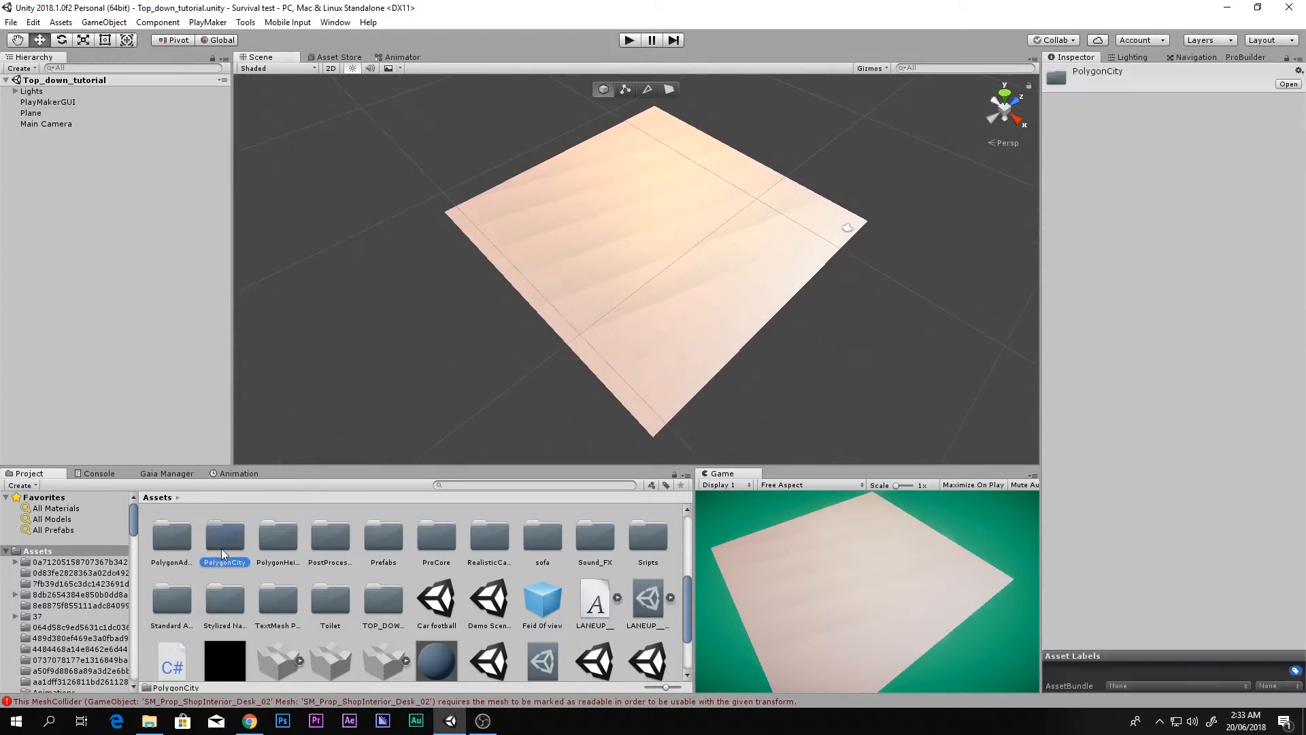
pyautogui.click(286, 545)
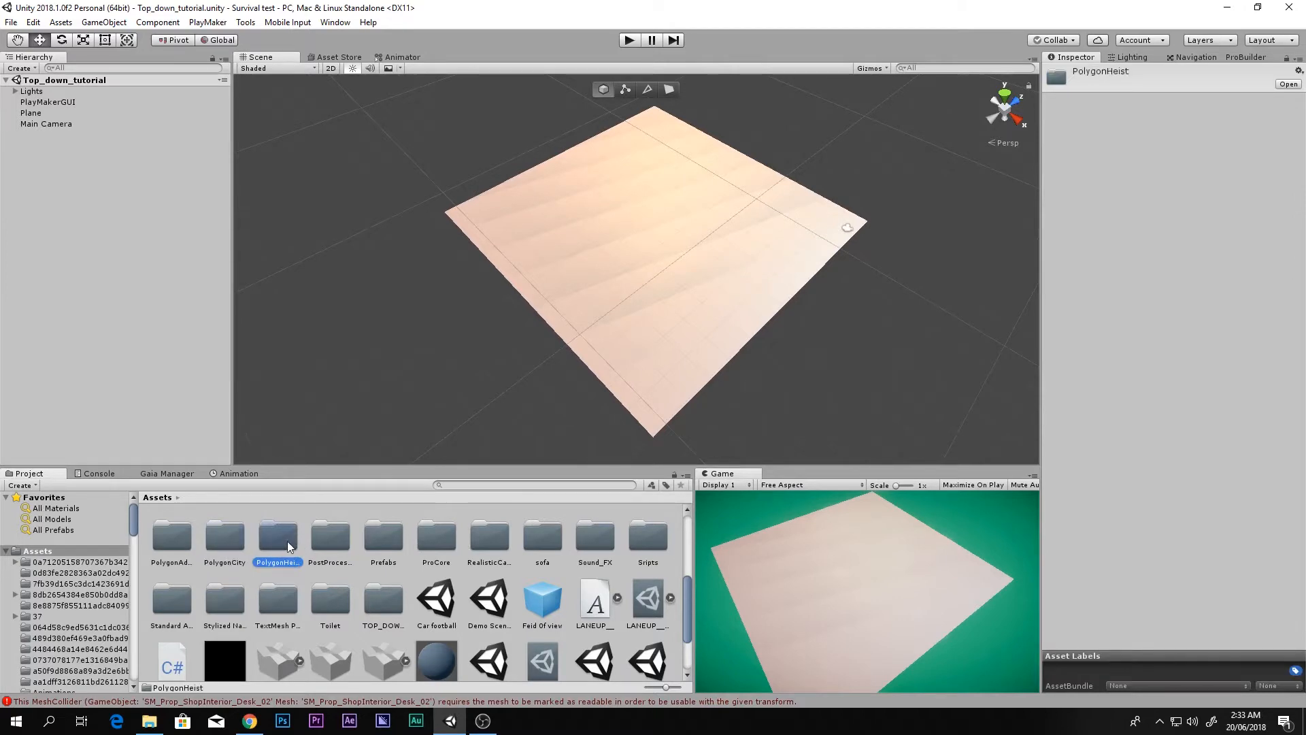
# Step: In Chrome, view the POLYGON - City Pack Asset Store page and its $19.99 price
pyautogui.click(250, 721)
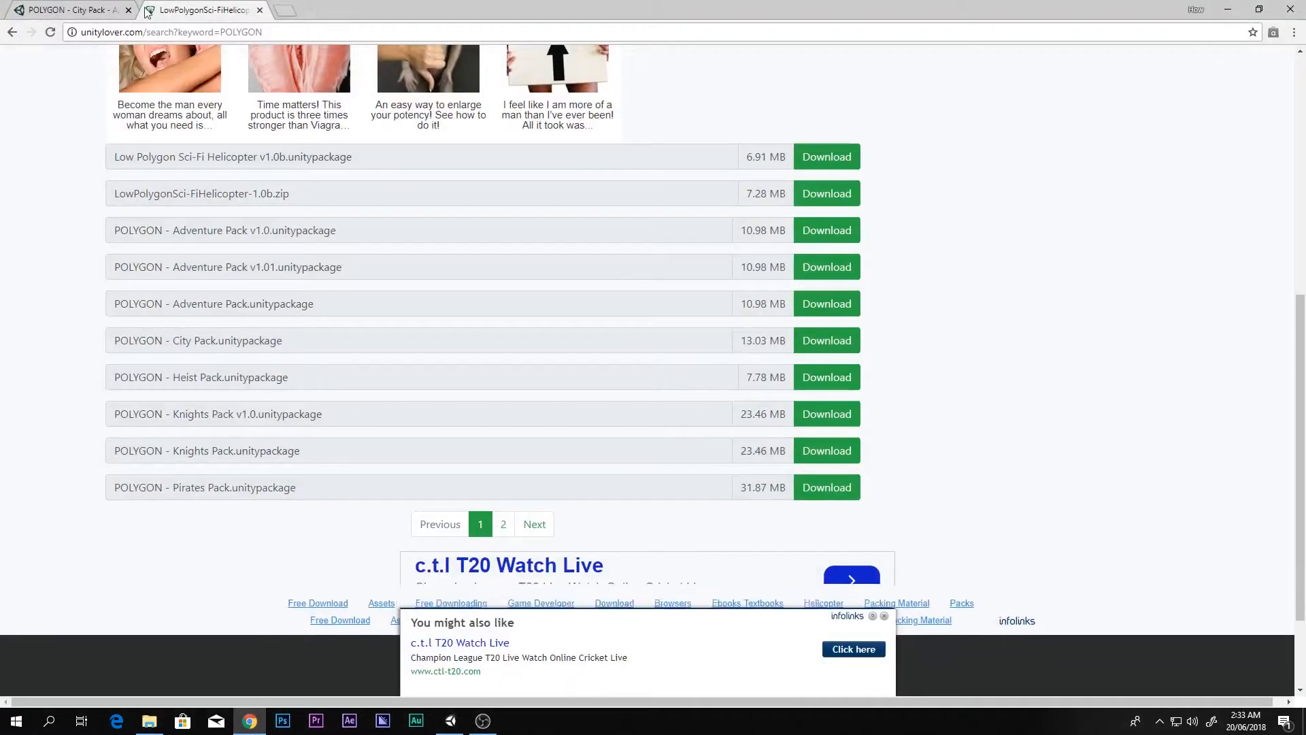
pyautogui.click(119, 8)
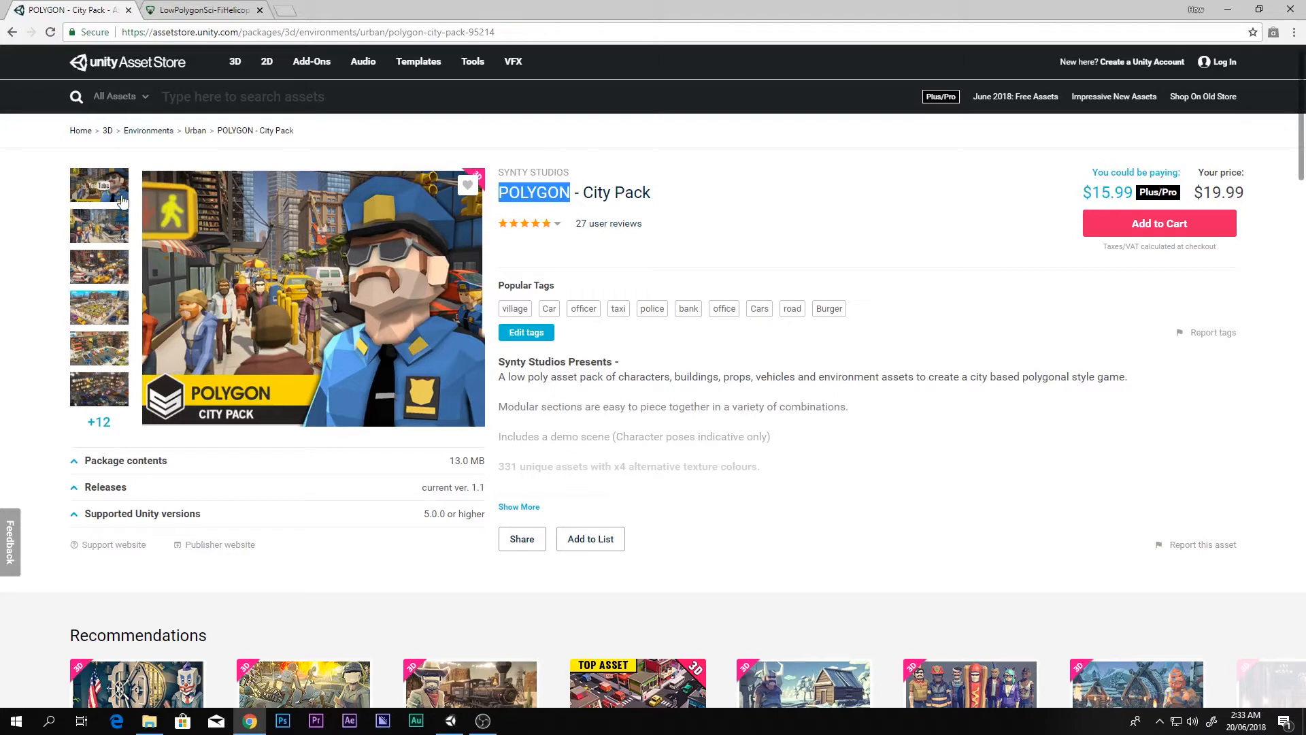
pyautogui.moveTo(1204, 192); pyautogui.dragTo(1243, 193)
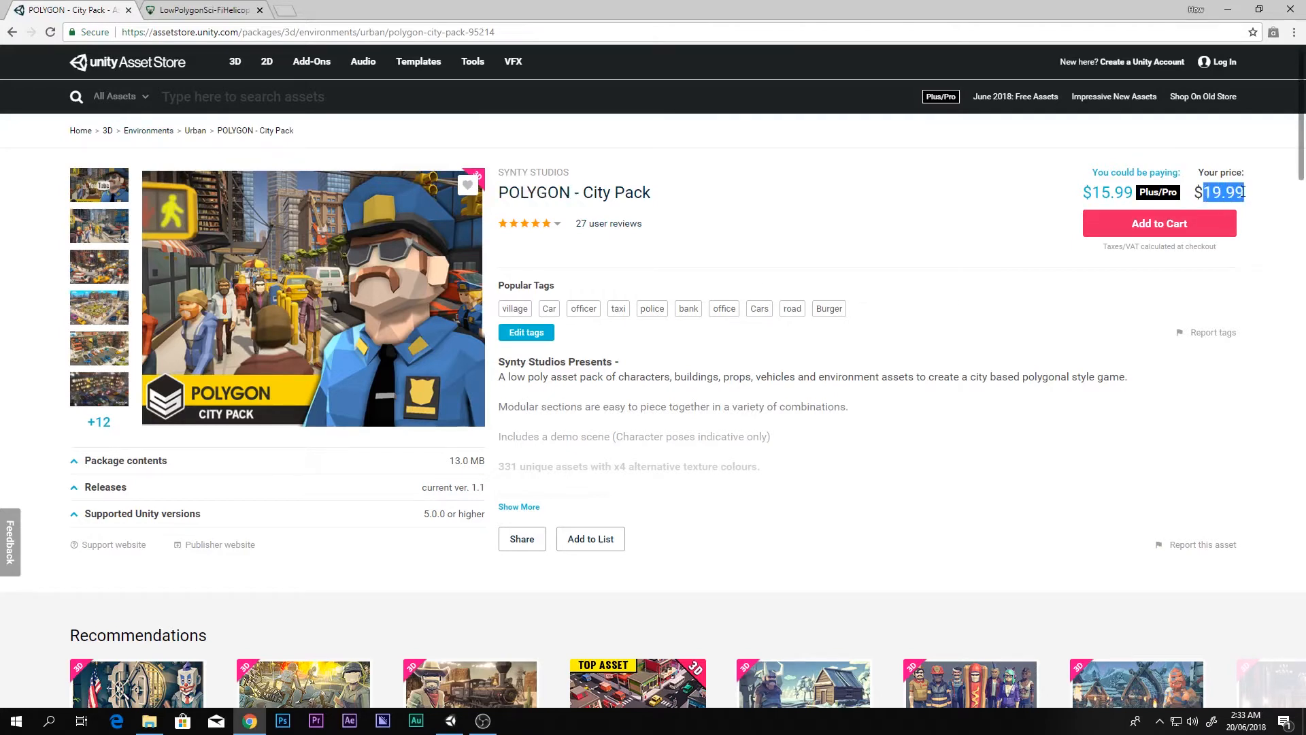
pyautogui.click(1274, 241)
pyautogui.scroll(-1, 1140, 310)
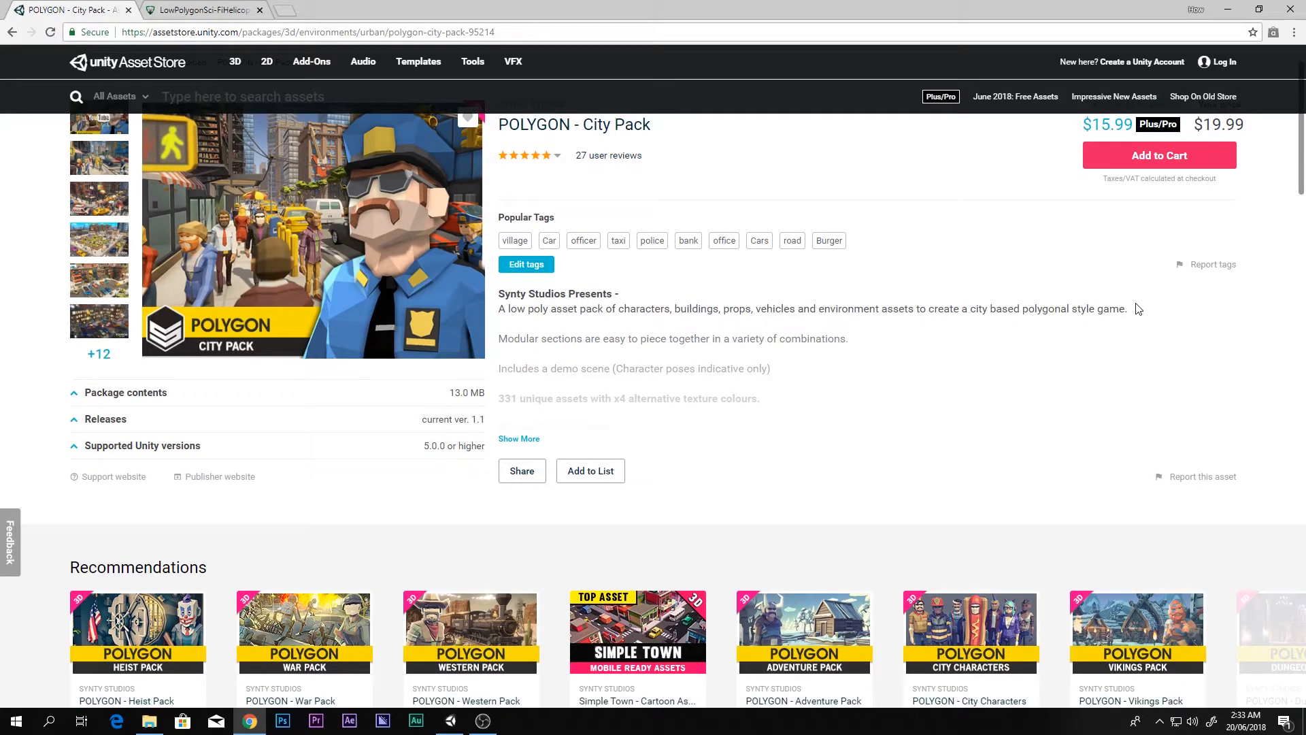
pyautogui.scroll(1, 1136, 306)
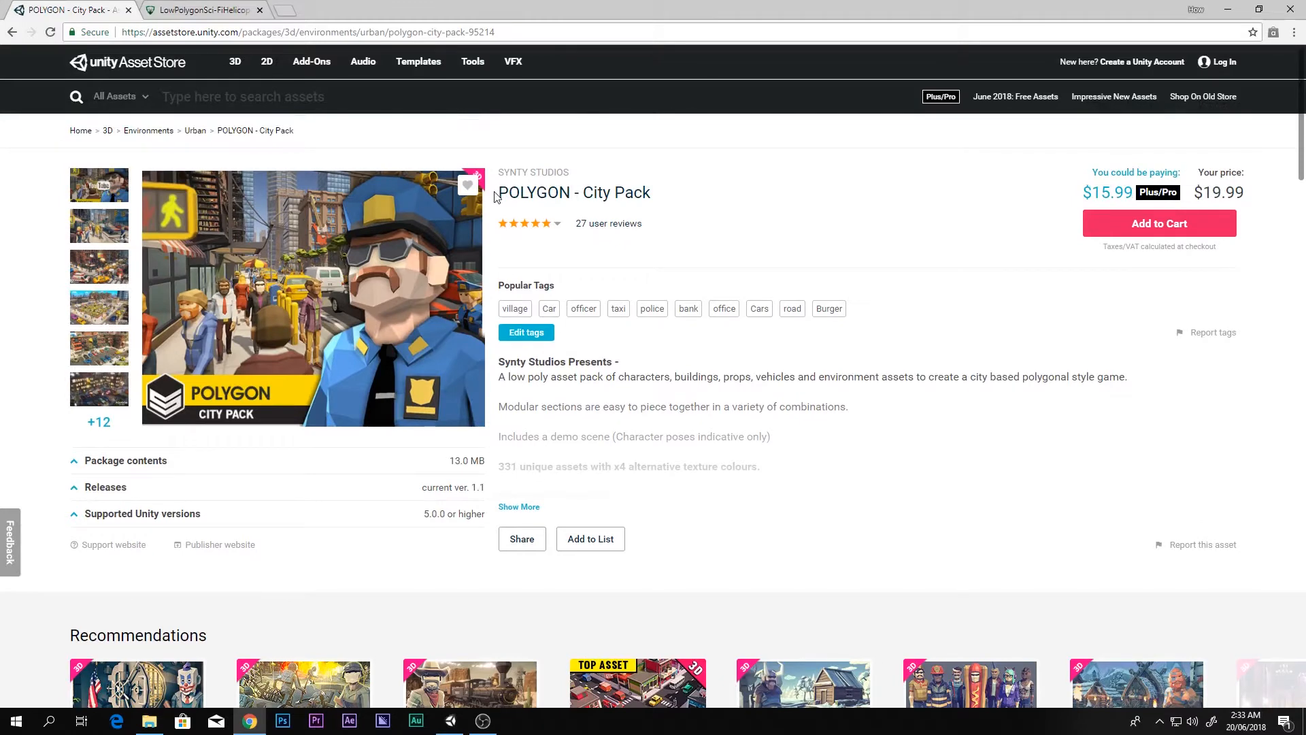
pyautogui.moveTo(500, 194); pyautogui.dragTo(534, 196)
# Step: Edit the address bar to load the Unitylover home page
pyautogui.click(534, 195)
pyautogui.click(183, 9)
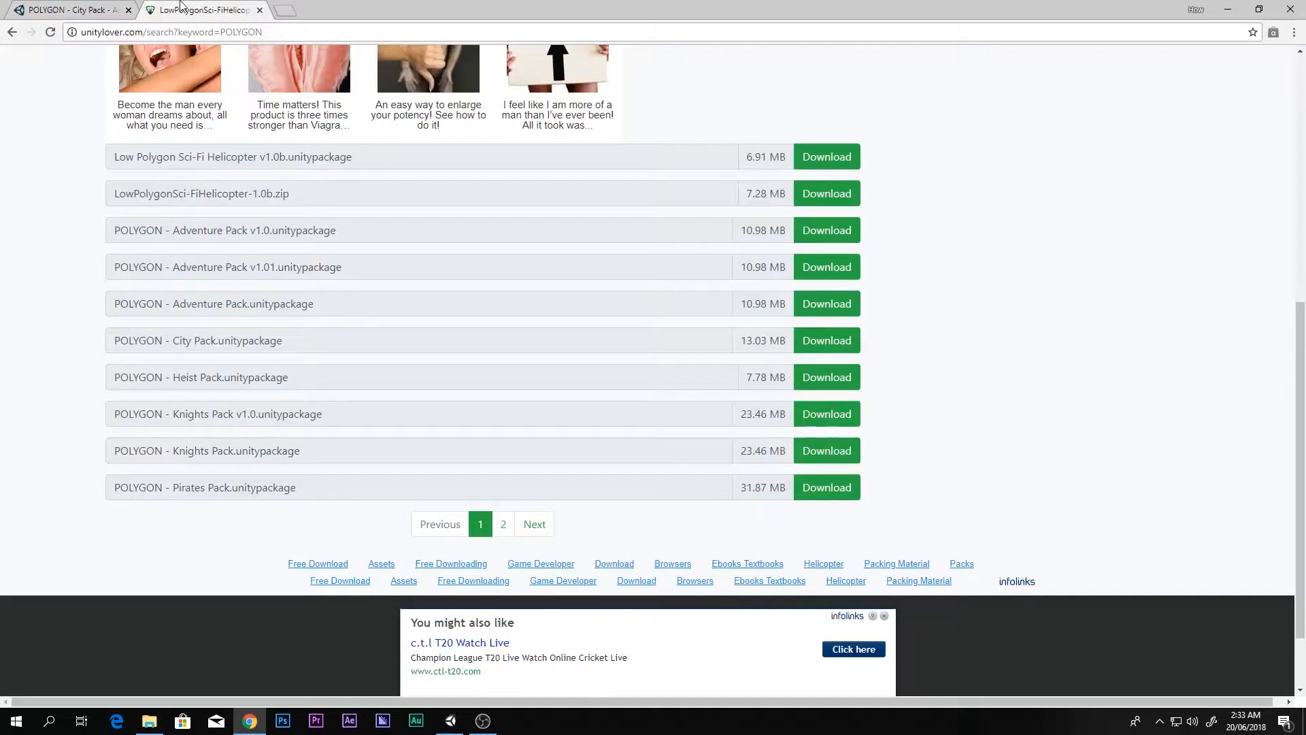
pyautogui.scroll(4, 189, 121)
pyautogui.scroll(4, 189, 121)
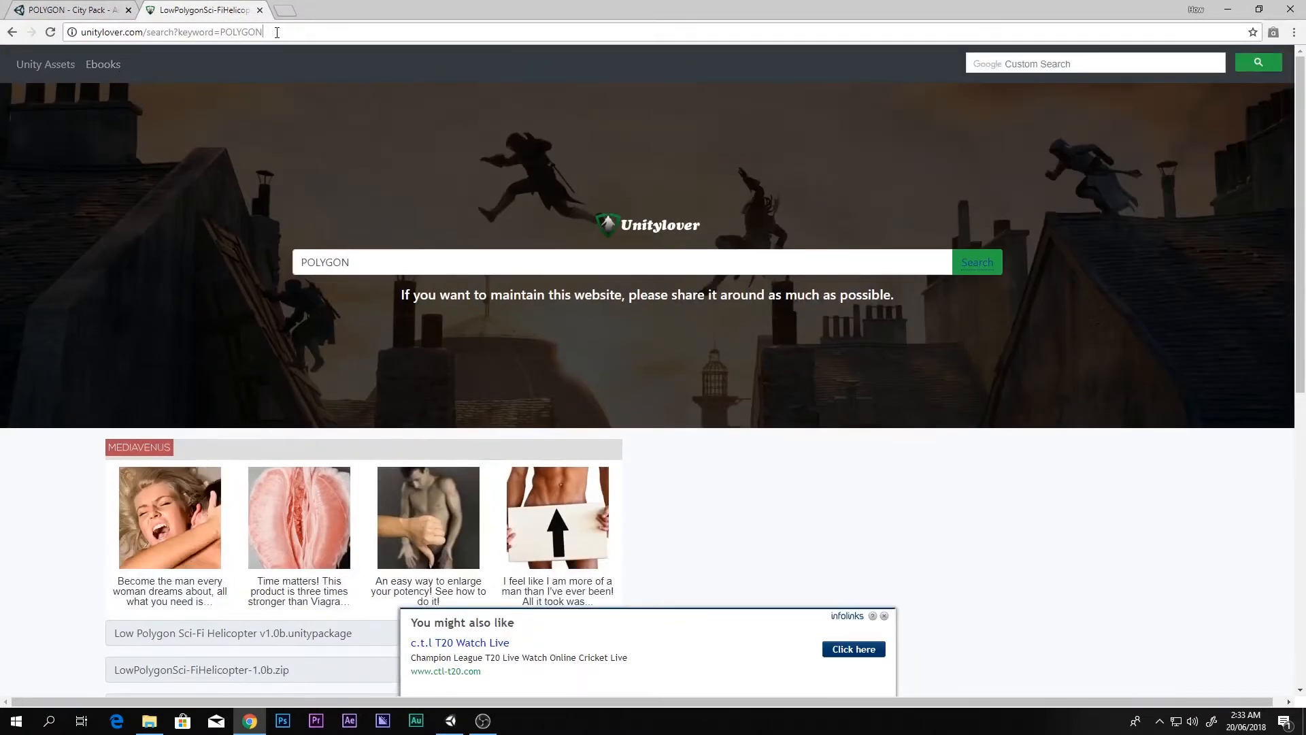
pyautogui.moveTo(262, 32); pyautogui.dragTo(136, 33)
pyautogui.press('BackSpace')
pyautogui.press('Return')
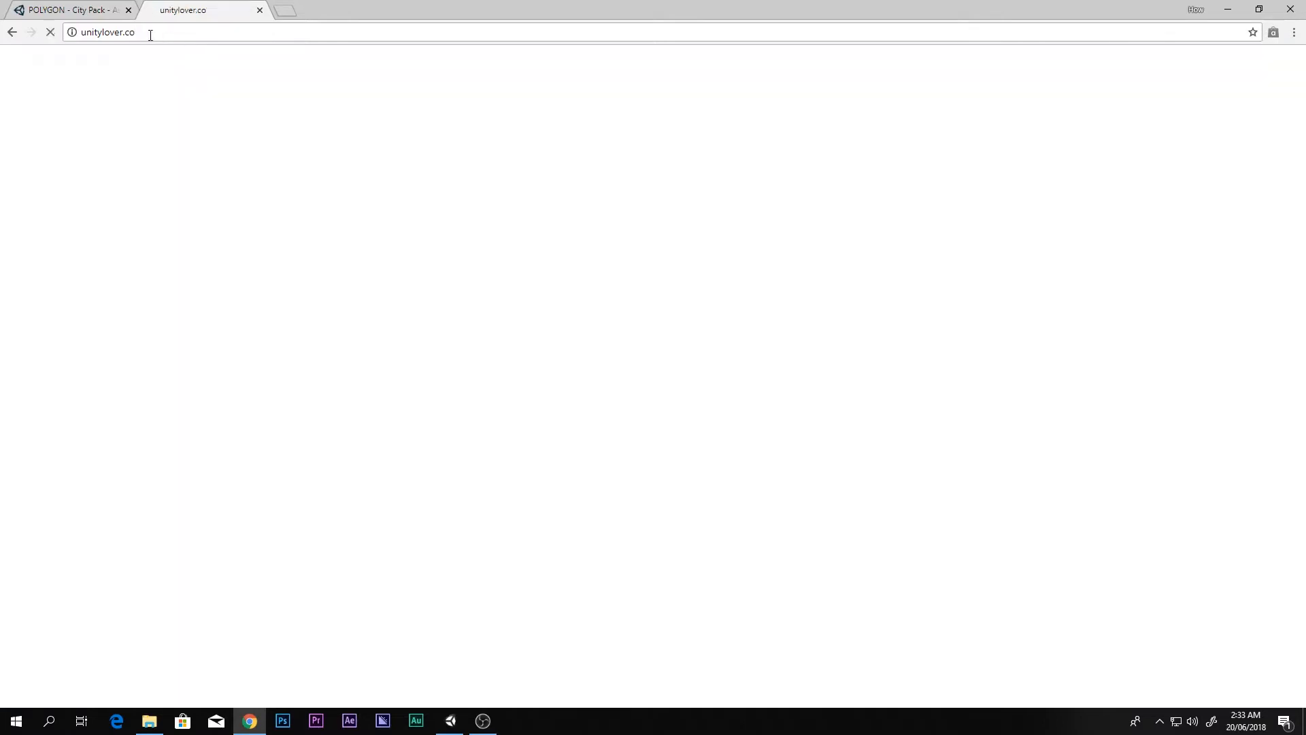
pyautogui.click(157, 35)
pyautogui.click(160, 37)
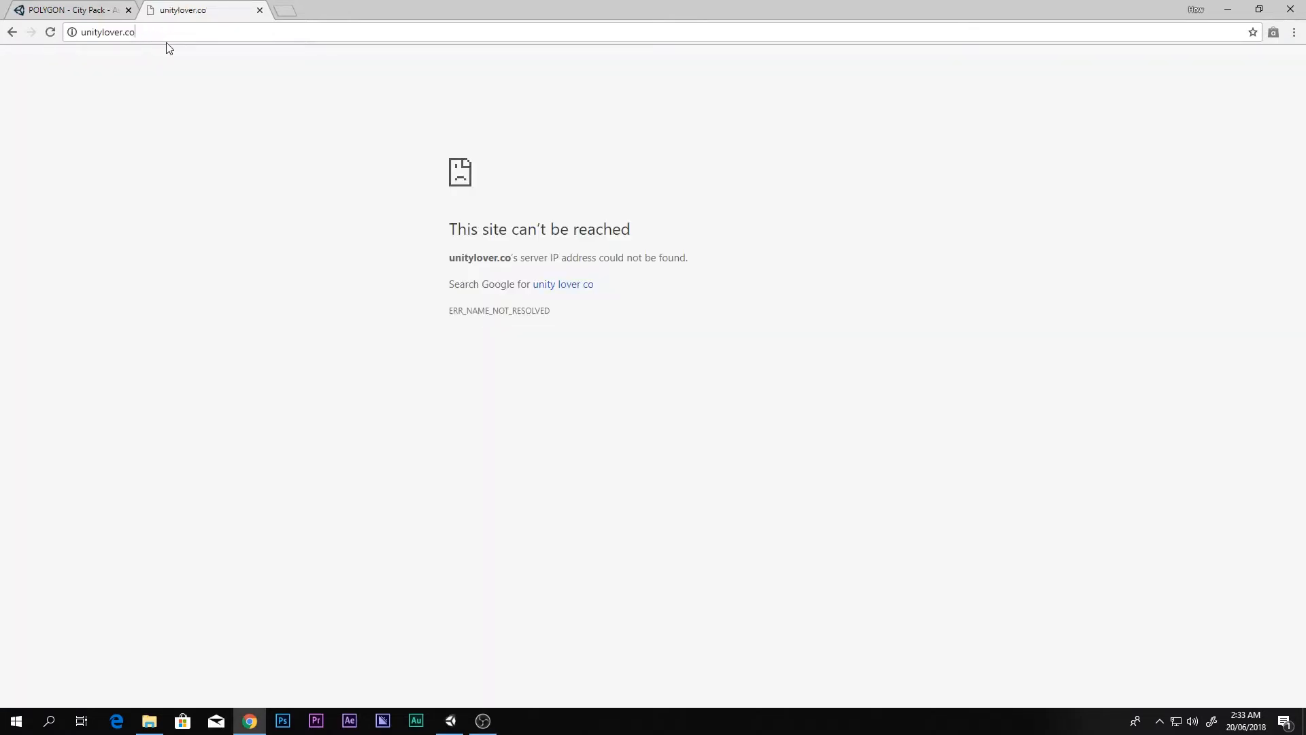
pyautogui.write('m')
pyautogui.press('Return')
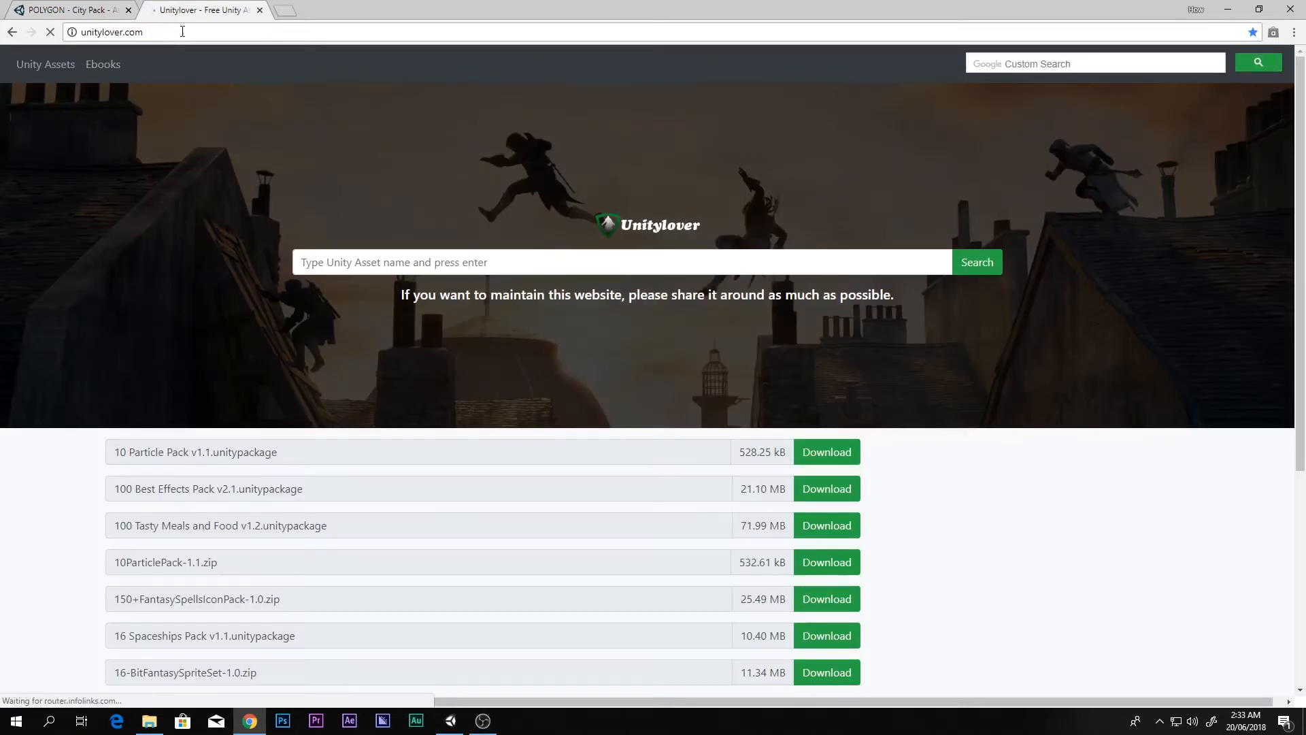
# Step: Search the Unitylover site for 'Polygon' asset packages
pyautogui.click(346, 262)
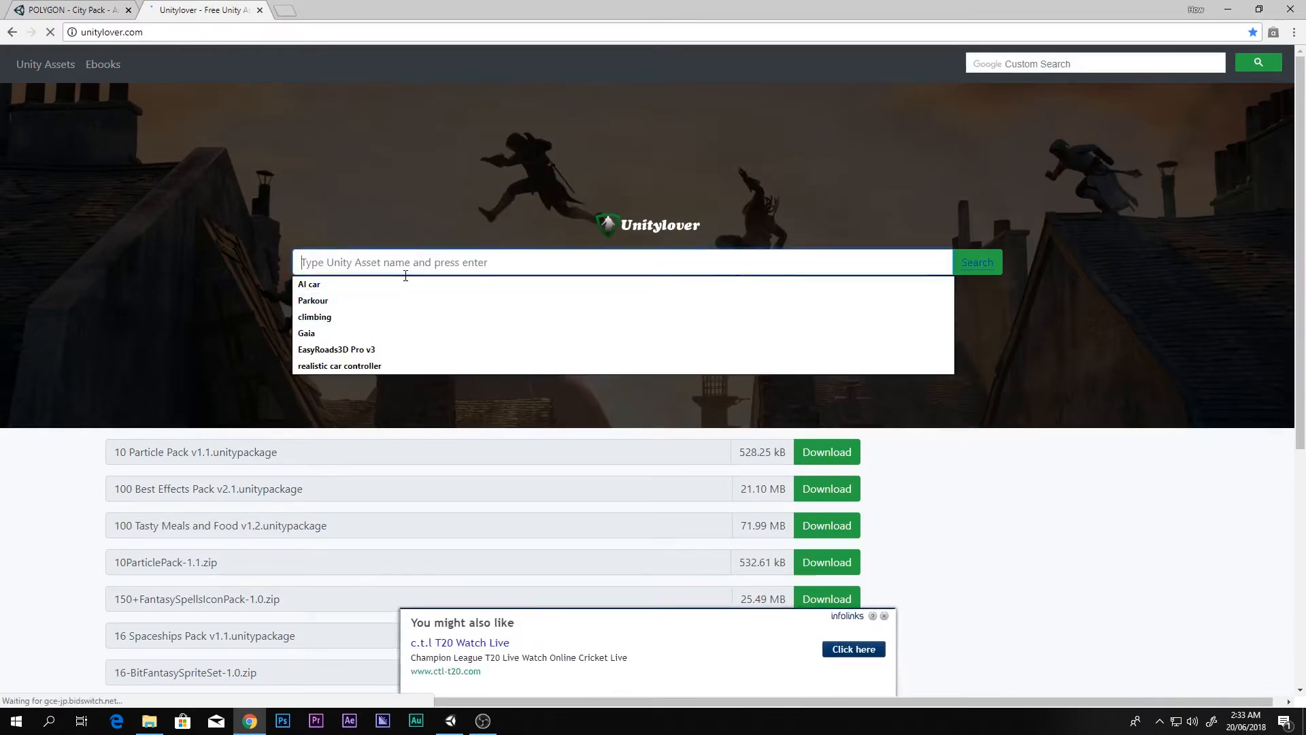
pyautogui.write('pl')
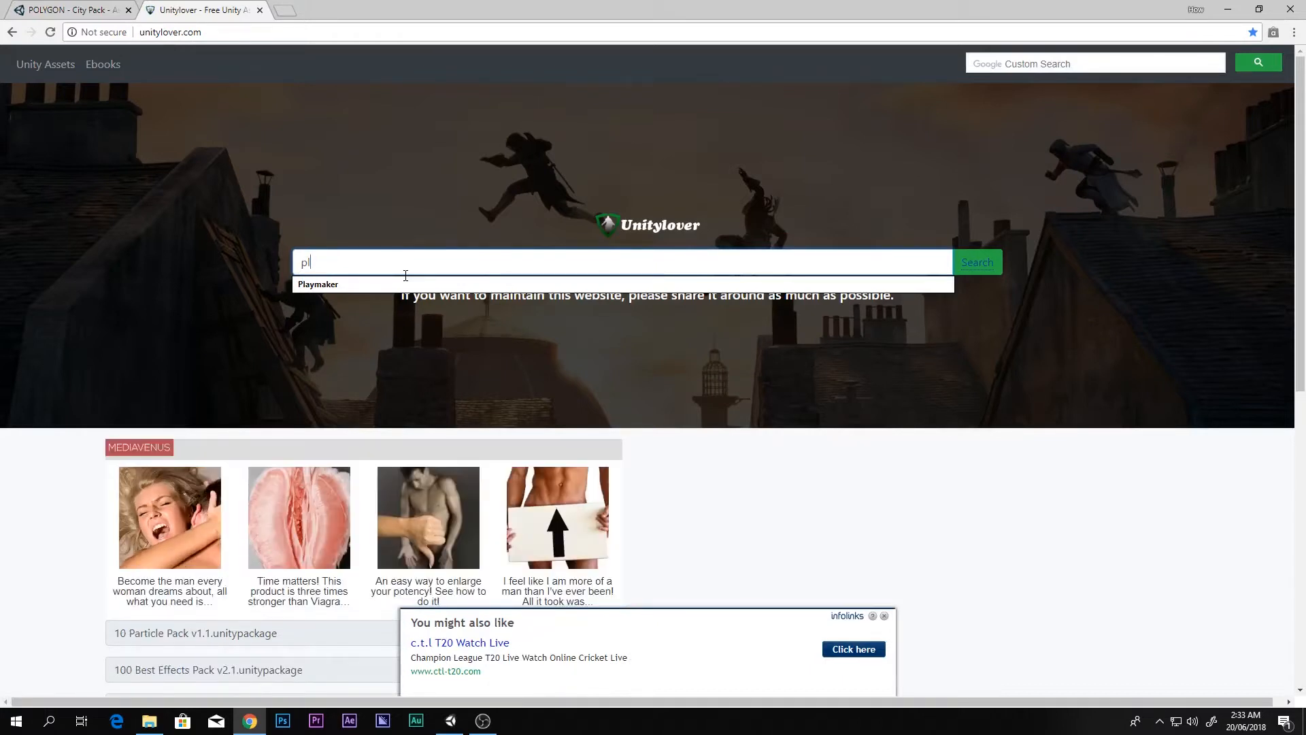
pyautogui.press('BackSpace')
pyautogui.write('ed')
pyautogui.press('BackSpace')
pyautogui.press('BackSpace')
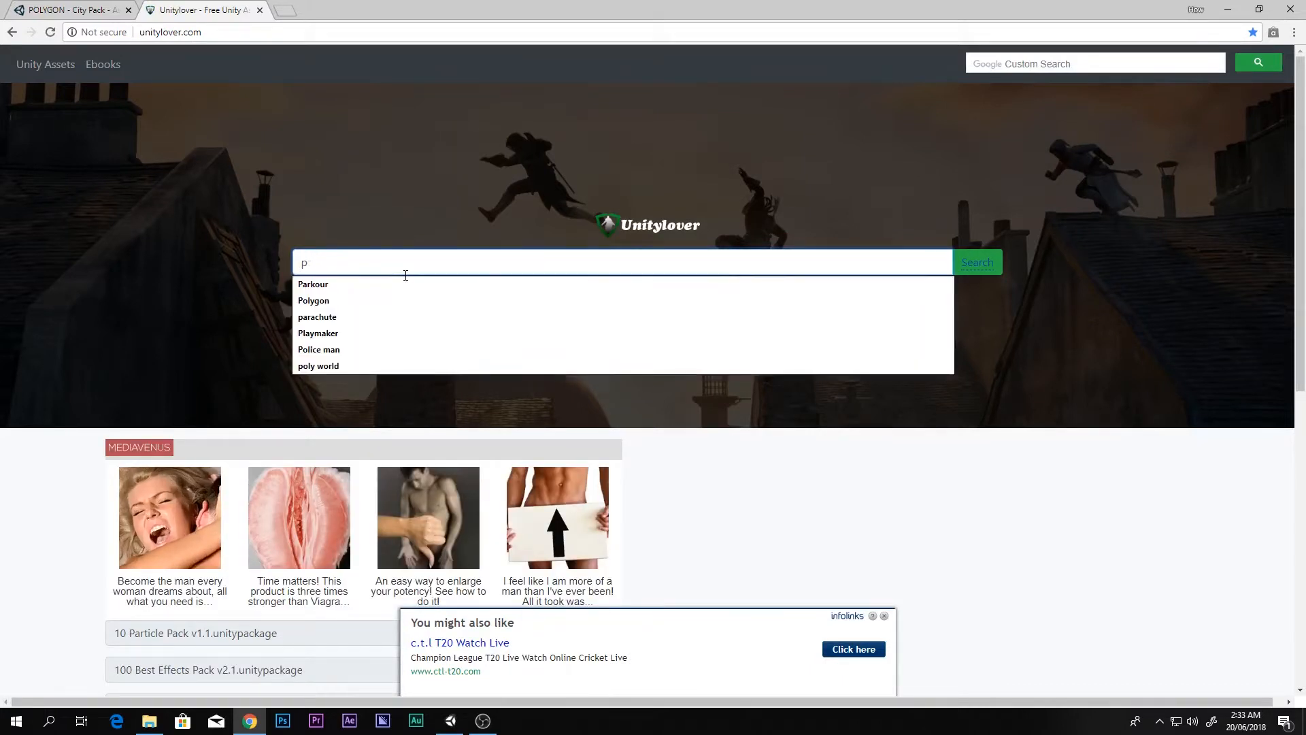
pyautogui.write('o')
pyautogui.press('Down')
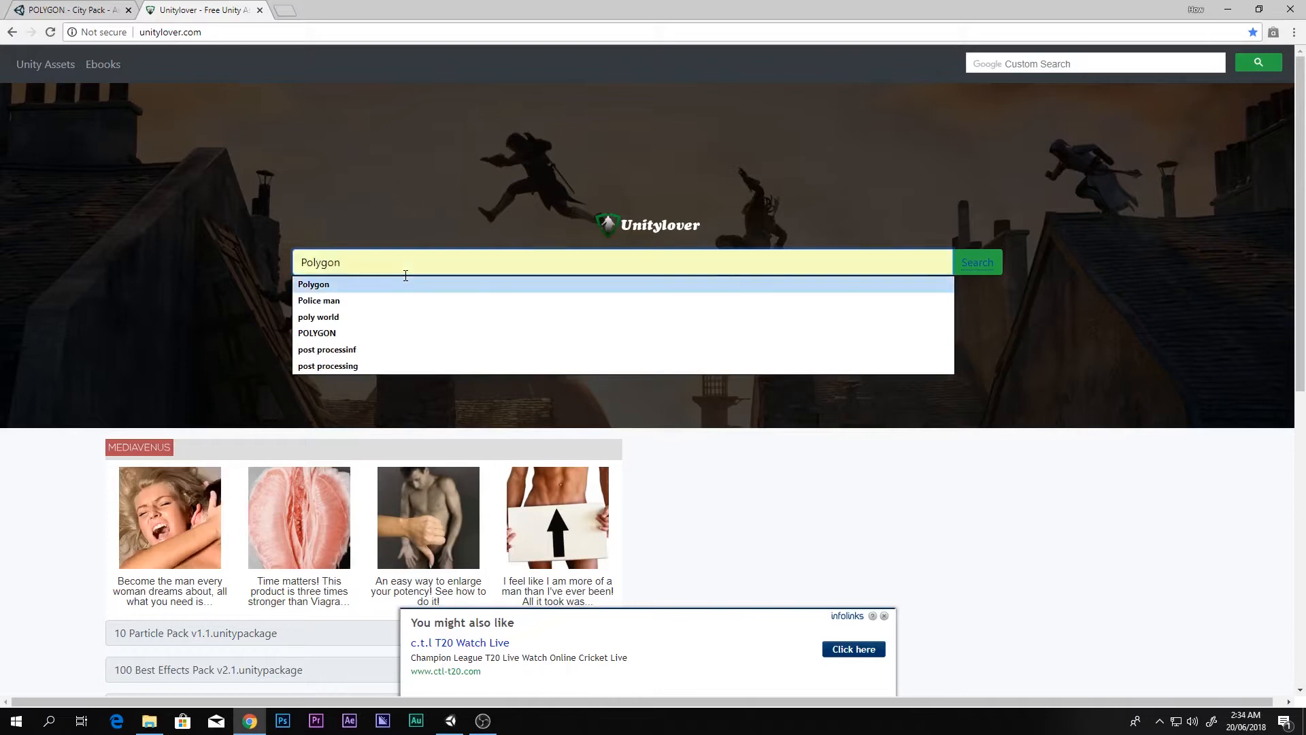
pyautogui.press('Return')
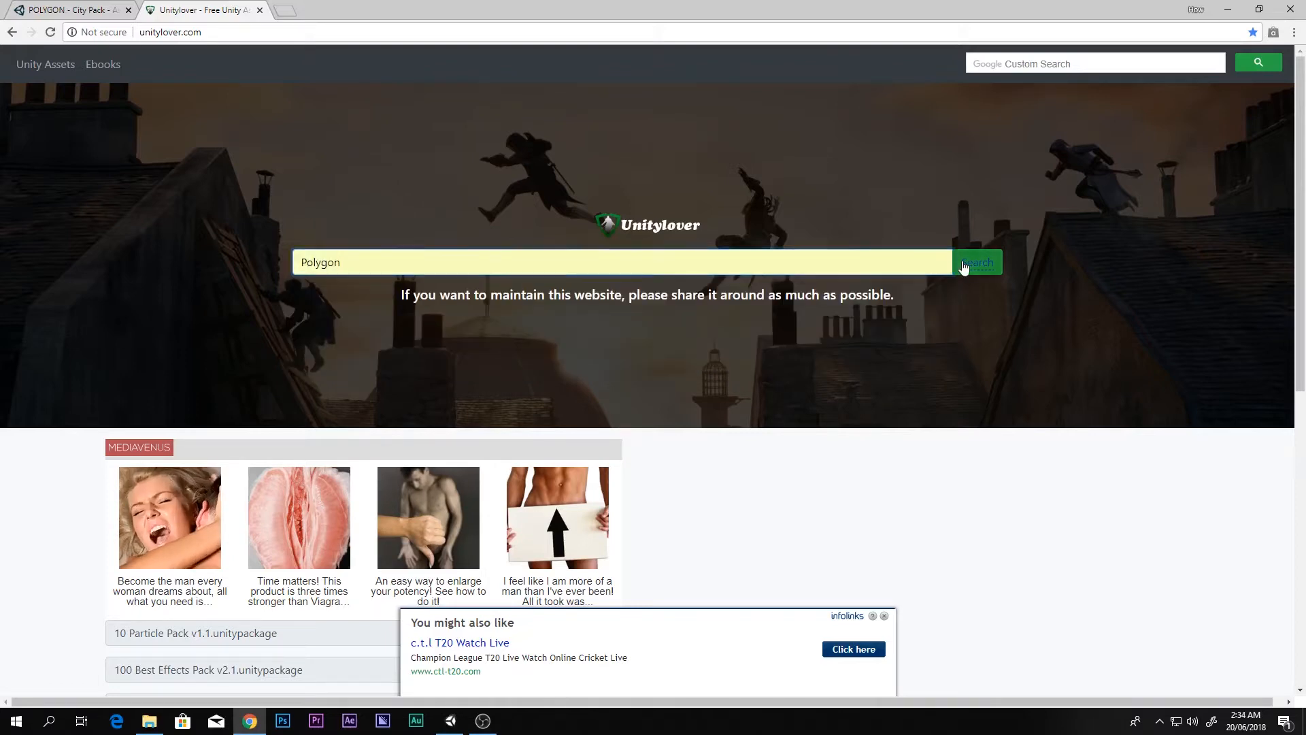
pyautogui.scroll(-4, 235, 333)
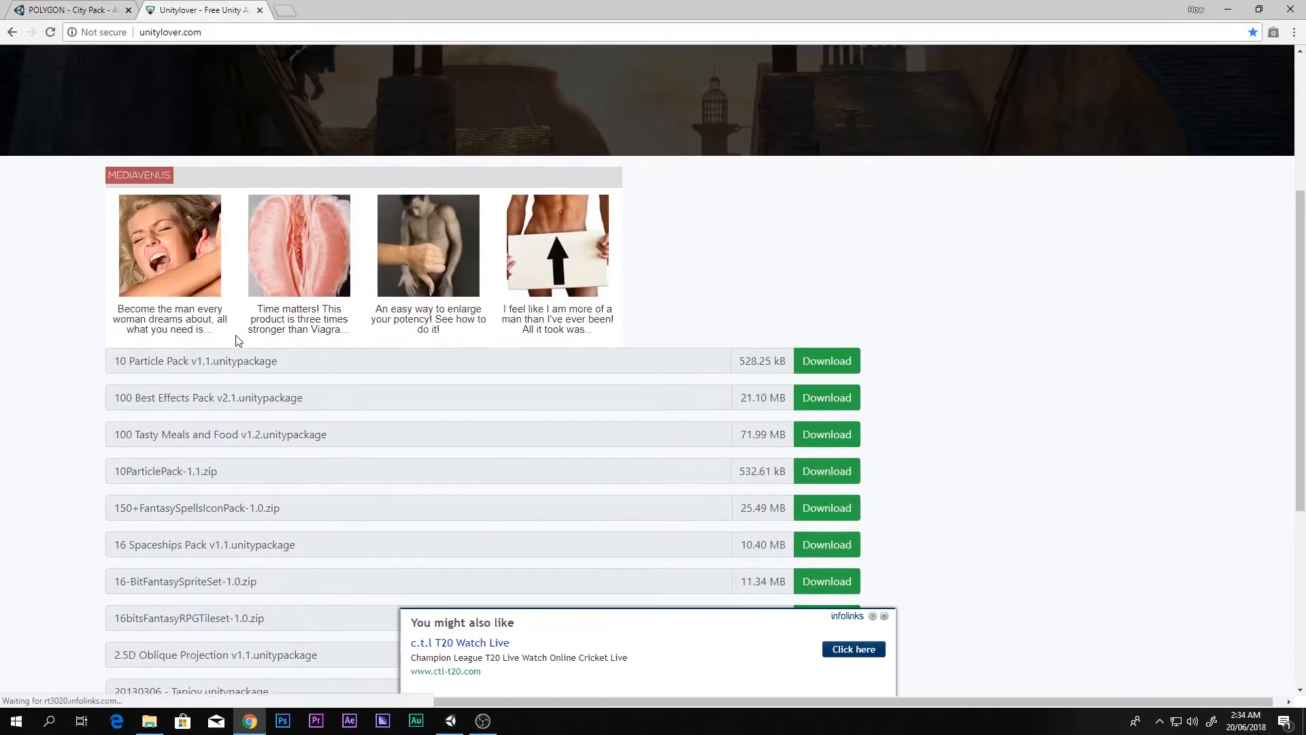
pyautogui.scroll(3, 268, 337)
pyautogui.click(973, 203)
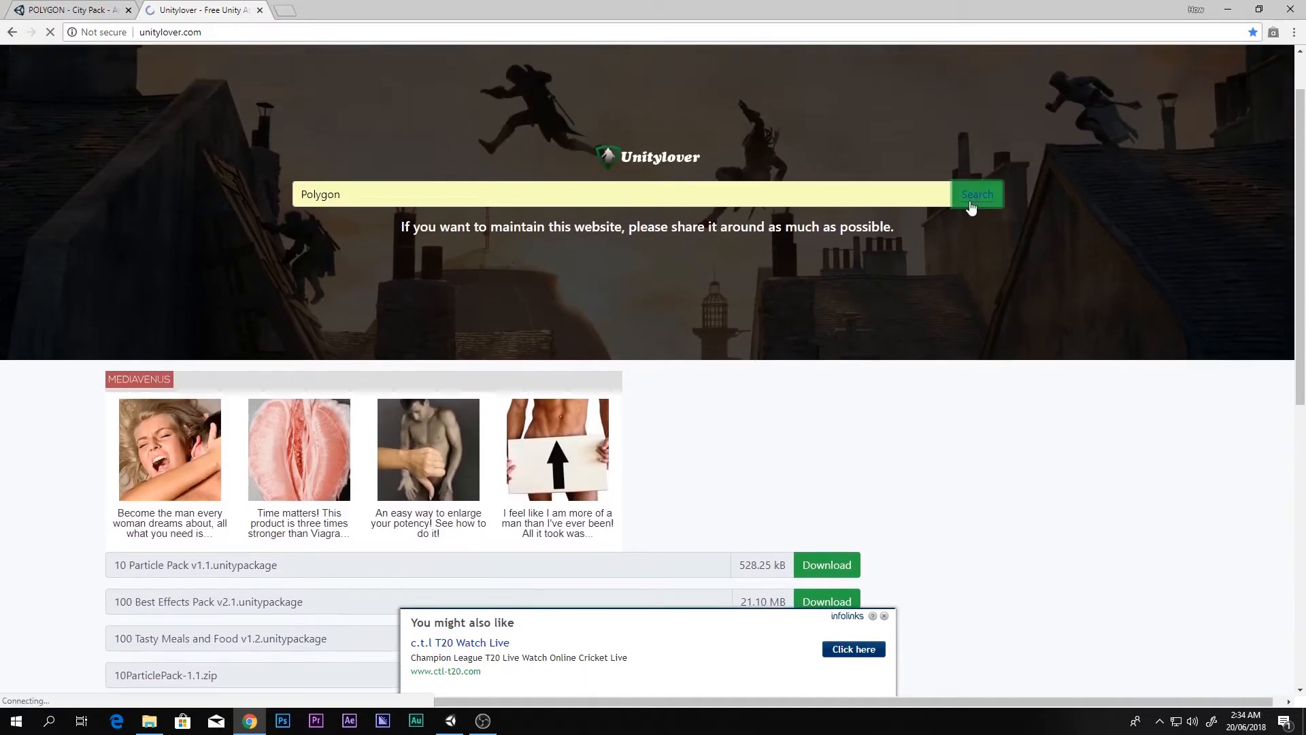
pyautogui.click(971, 207)
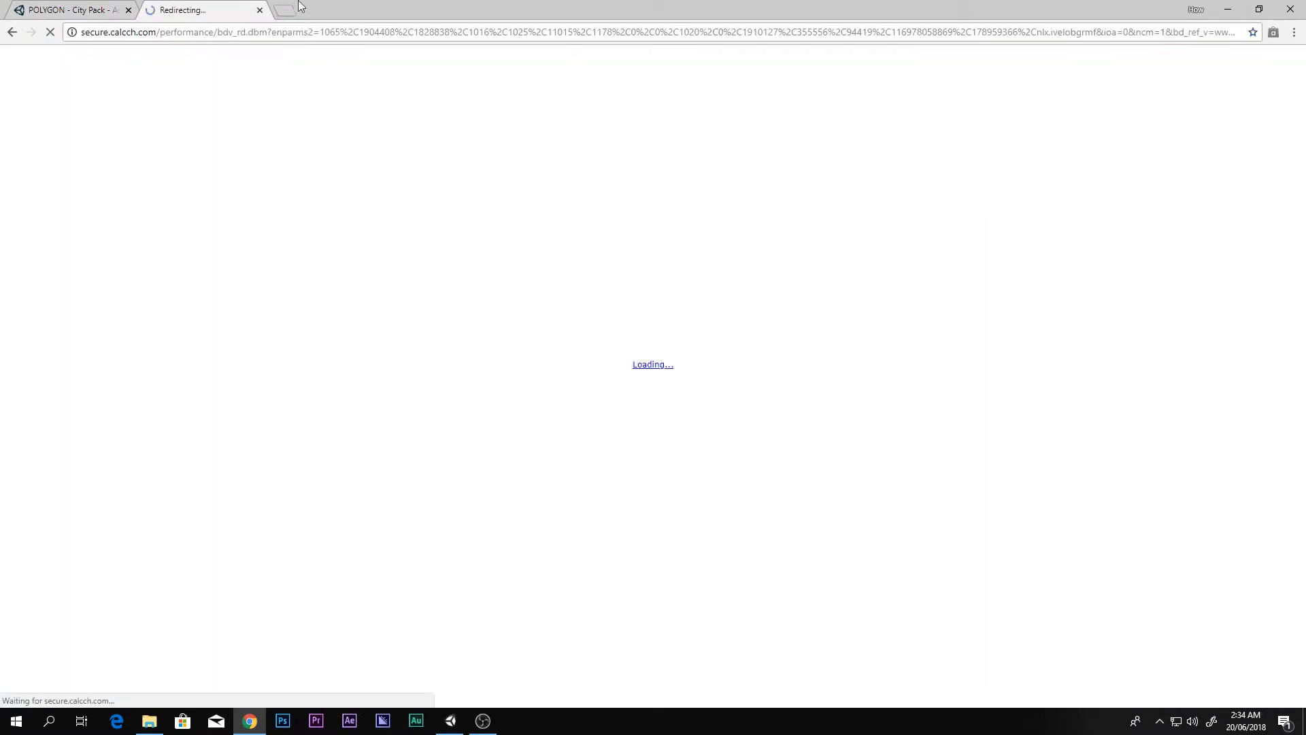
# Step: Close the ad redirect tab, reopen Unitylover and rerun the Polygon search
pyautogui.click(299, 7)
pyautogui.click(259, 9)
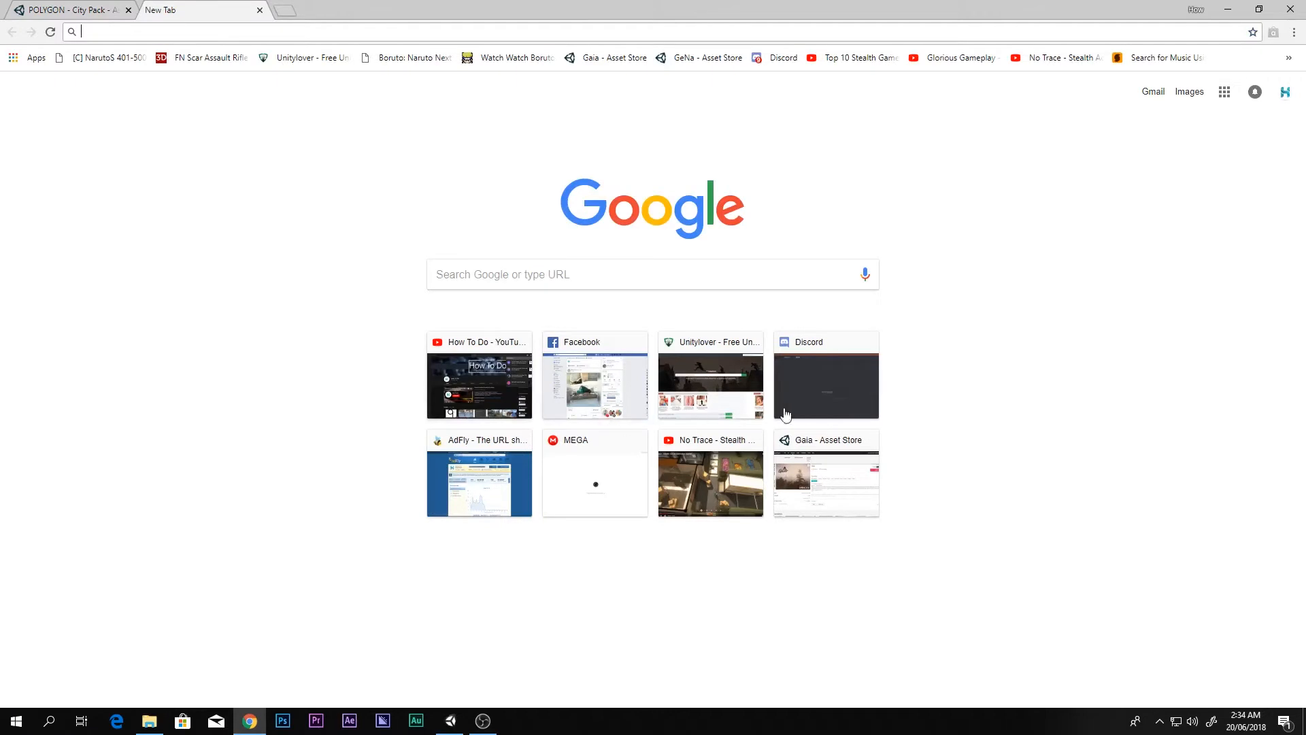
pyautogui.click(724, 398)
pyautogui.click(383, 265)
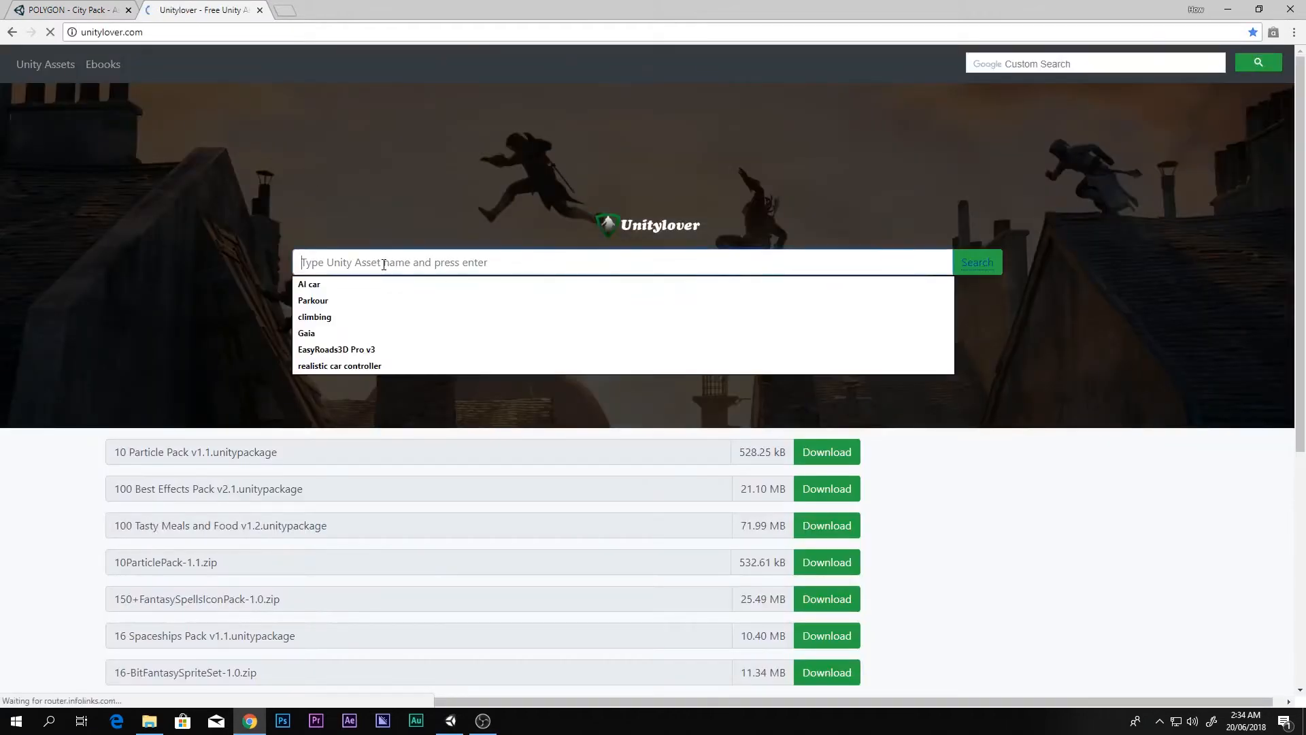
pyautogui.write('po')
pyautogui.press('Down')
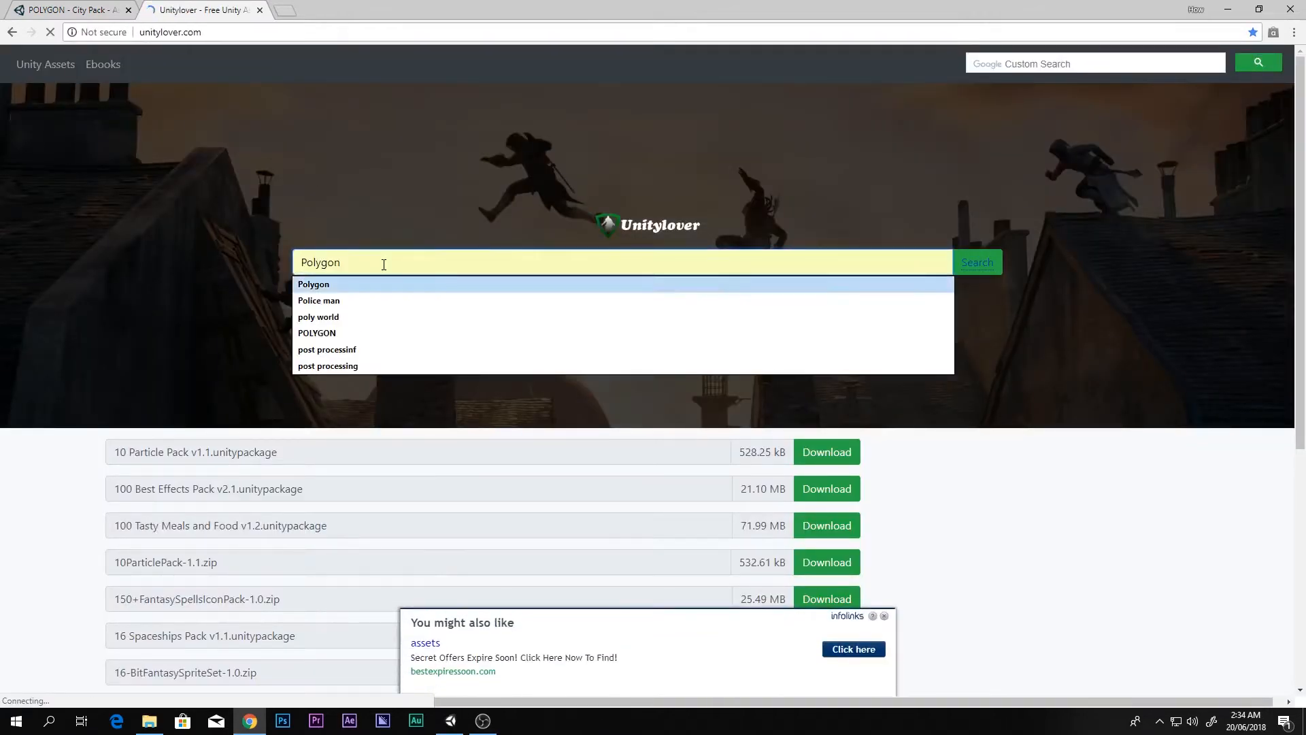
pyautogui.press('Return')
pyautogui.press('Return')
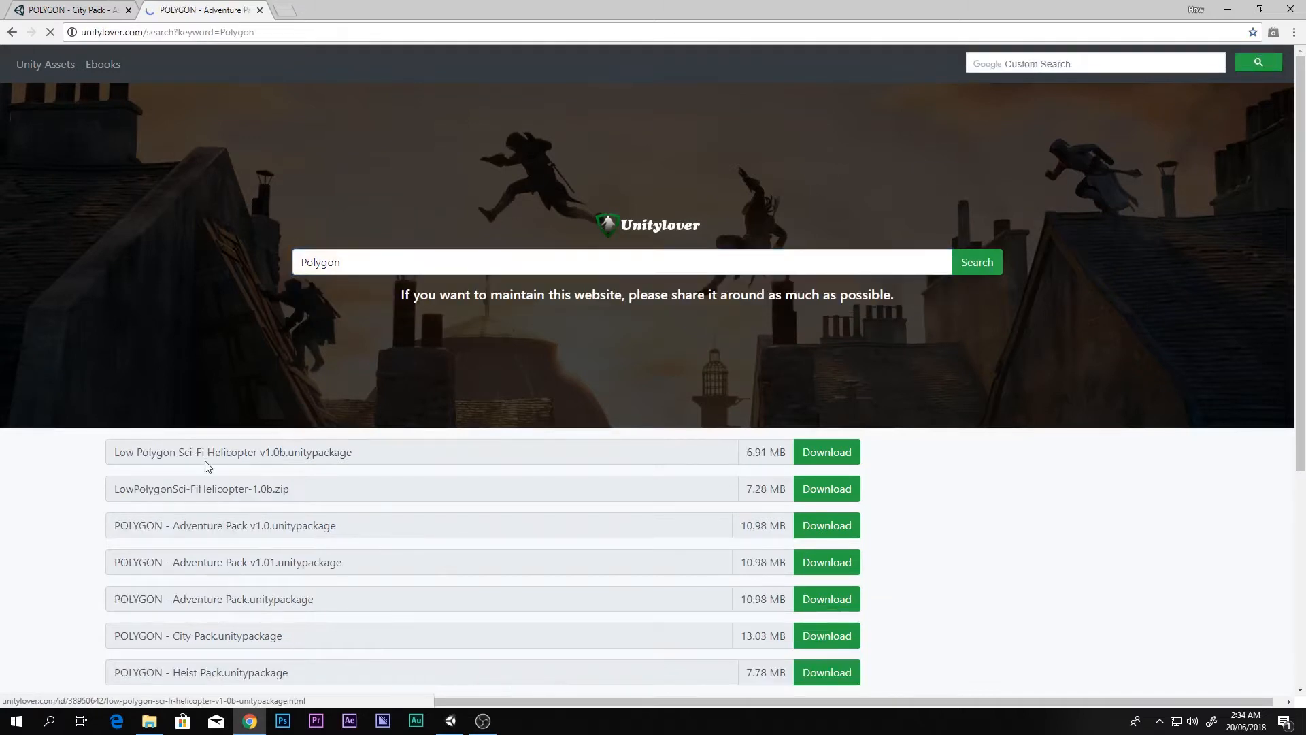
# Step: Scroll the Polygon results listing Heist, Knights and Pirates packs, then minimize Chrome
pyautogui.scroll(-4, 208, 466)
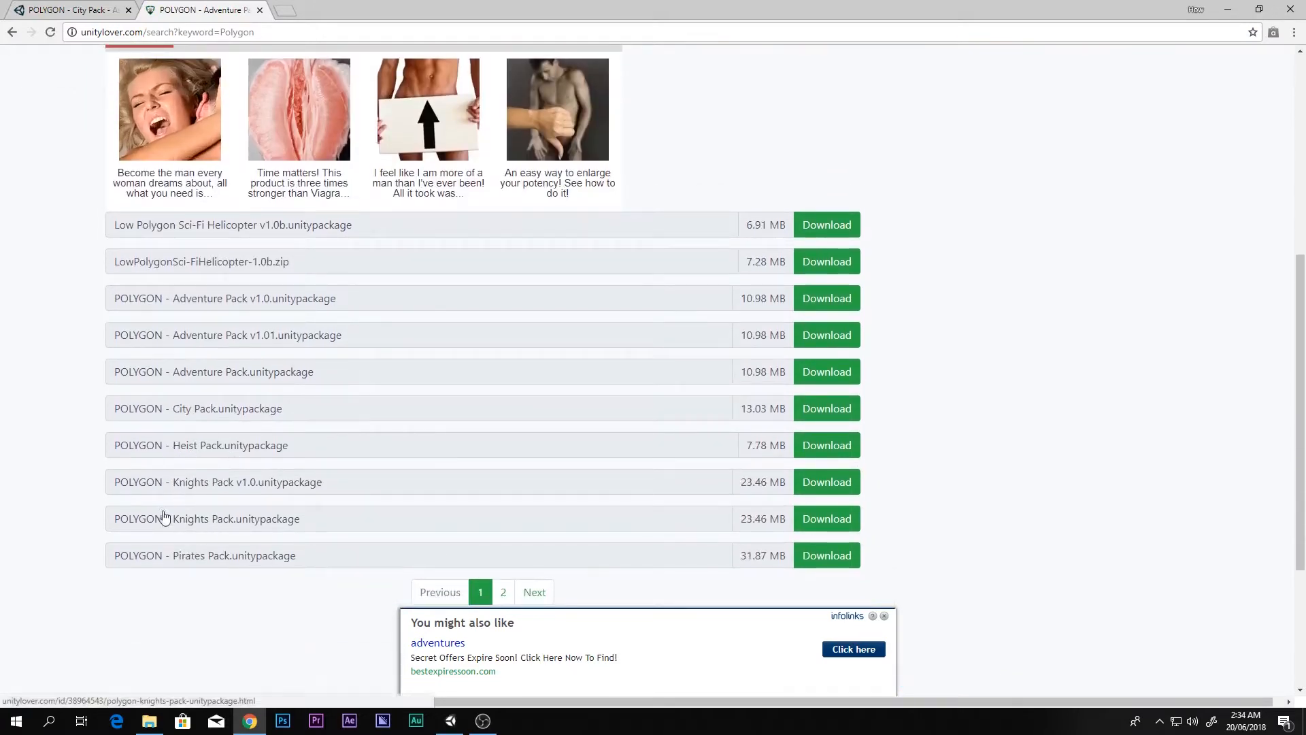
pyautogui.scroll(-2, 185, 469)
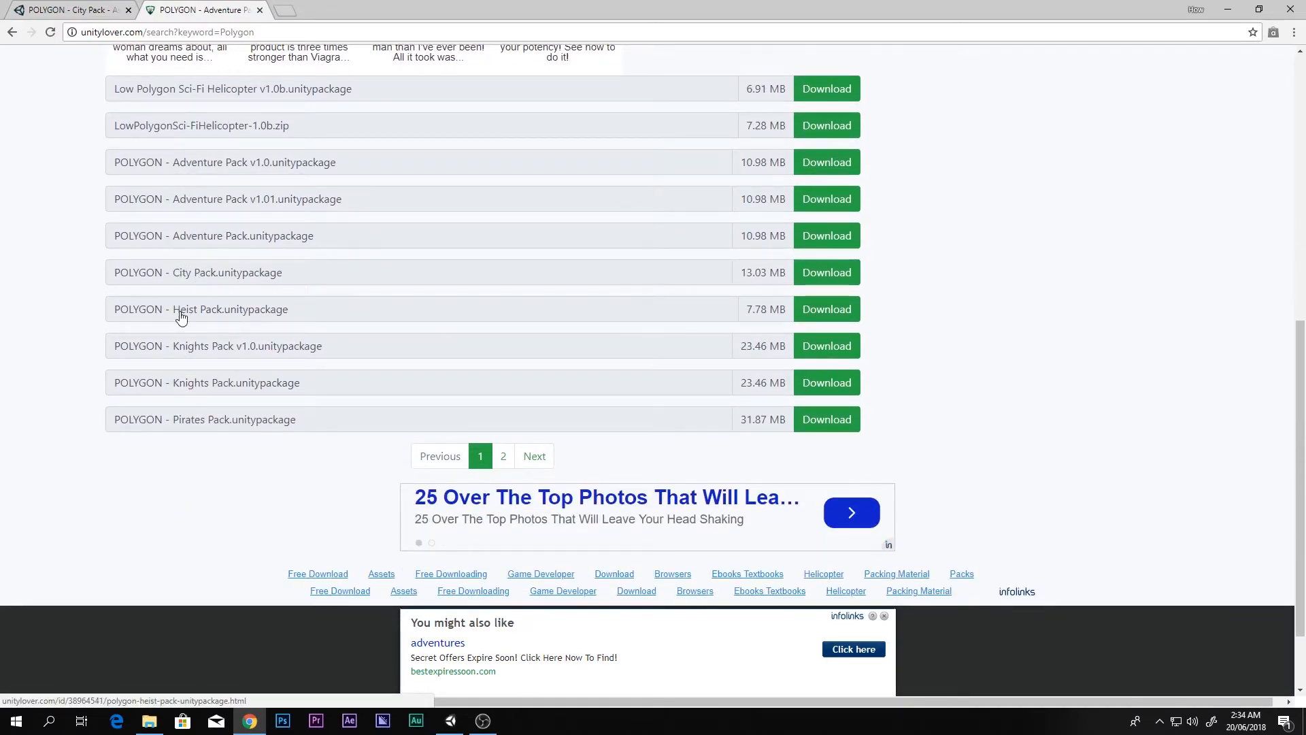
pyautogui.click(1228, 10)
pyautogui.scroll(5, 646, 279)
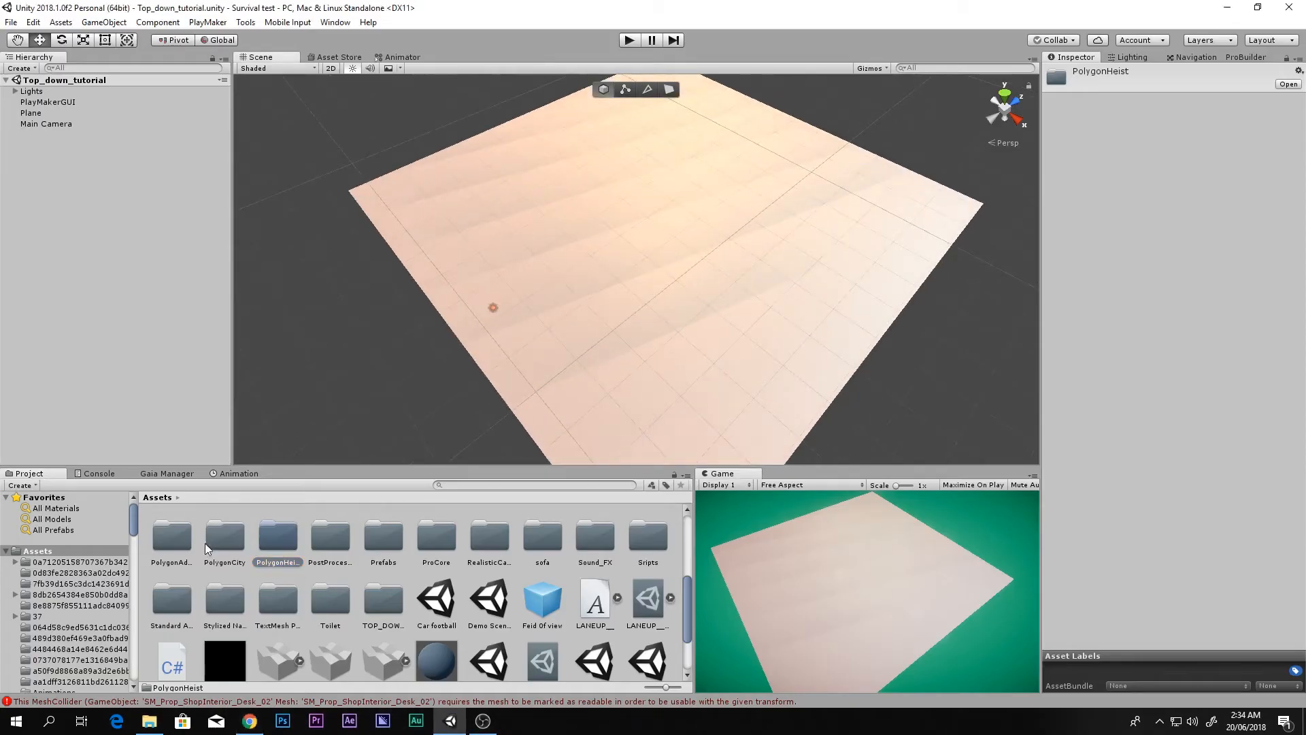
# Step: Open PolygonHeist > Prefab > Characters and drag Character_Male_Shirt_01 onto the plane
pyautogui.keyDown('ctrl'); pyautogui.click(222, 538); pyautogui.keyUp('ctrl')
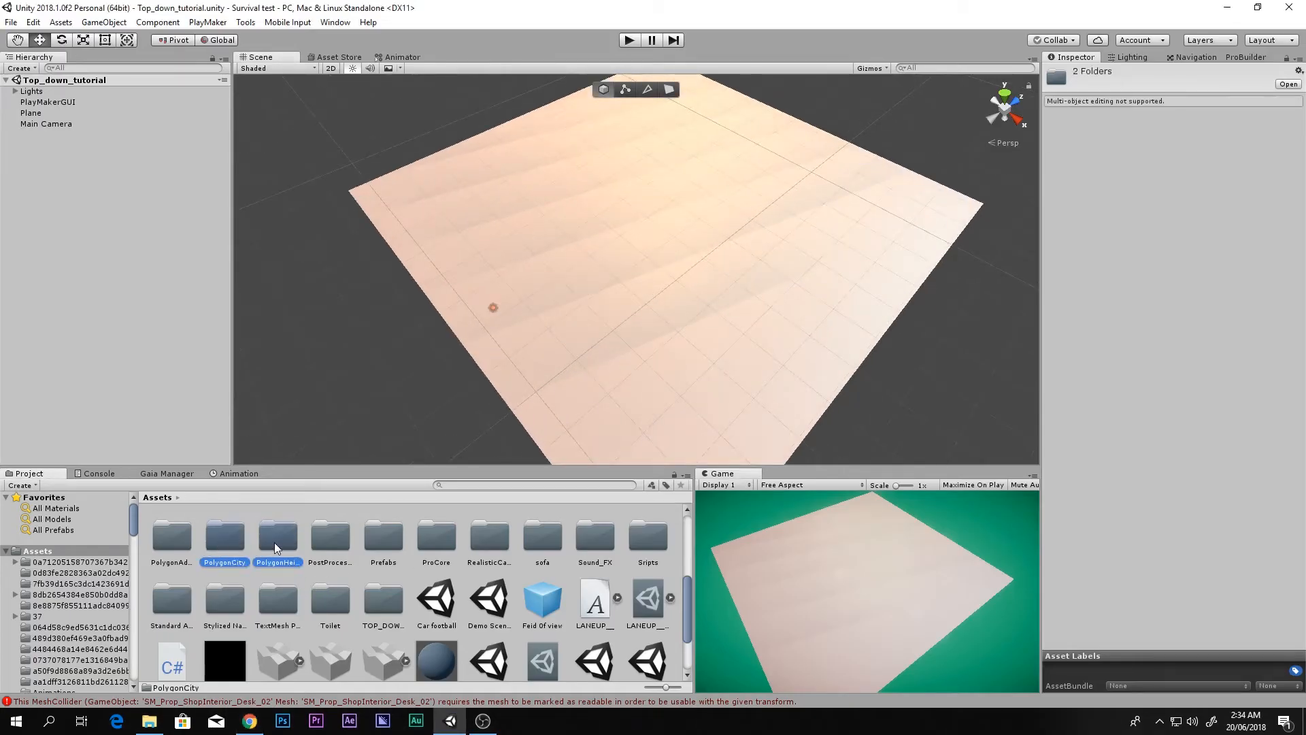
pyautogui.click(276, 541)
pyautogui.doubleClick(279, 538)
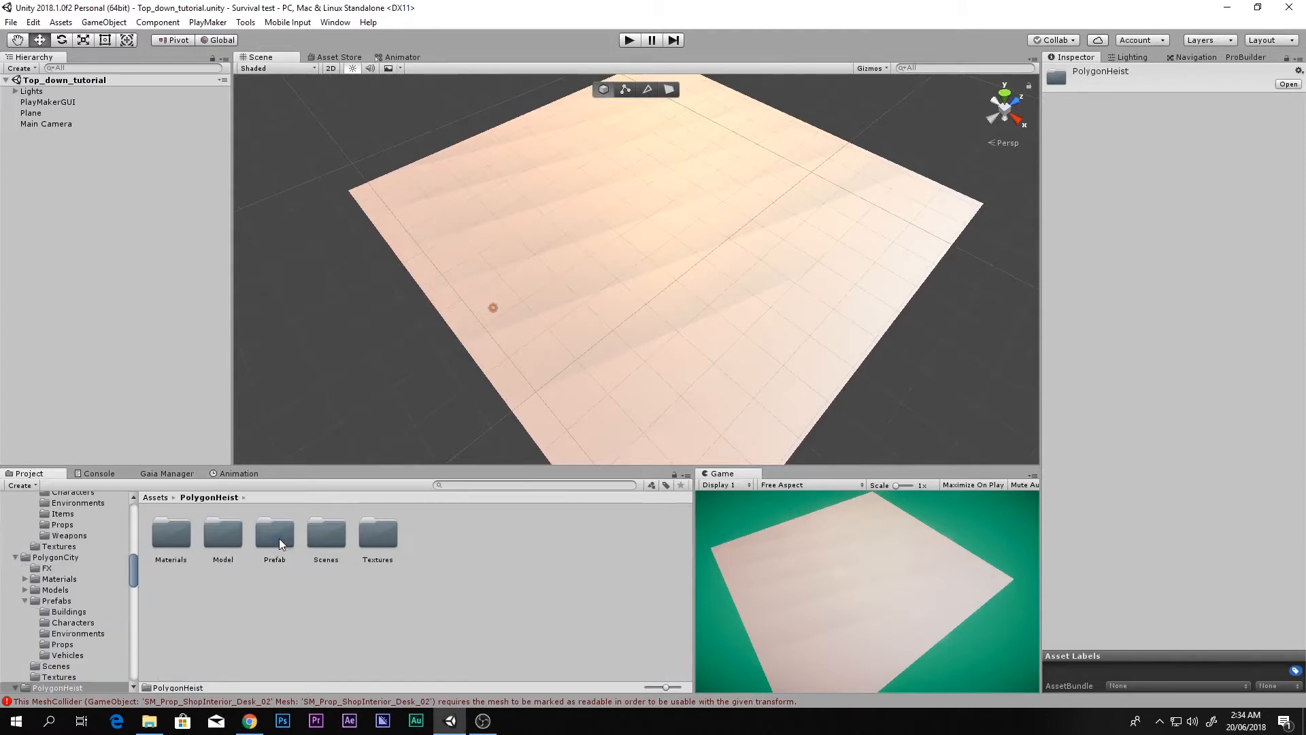
pyautogui.doubleClick(291, 543)
pyautogui.doubleClick(199, 542)
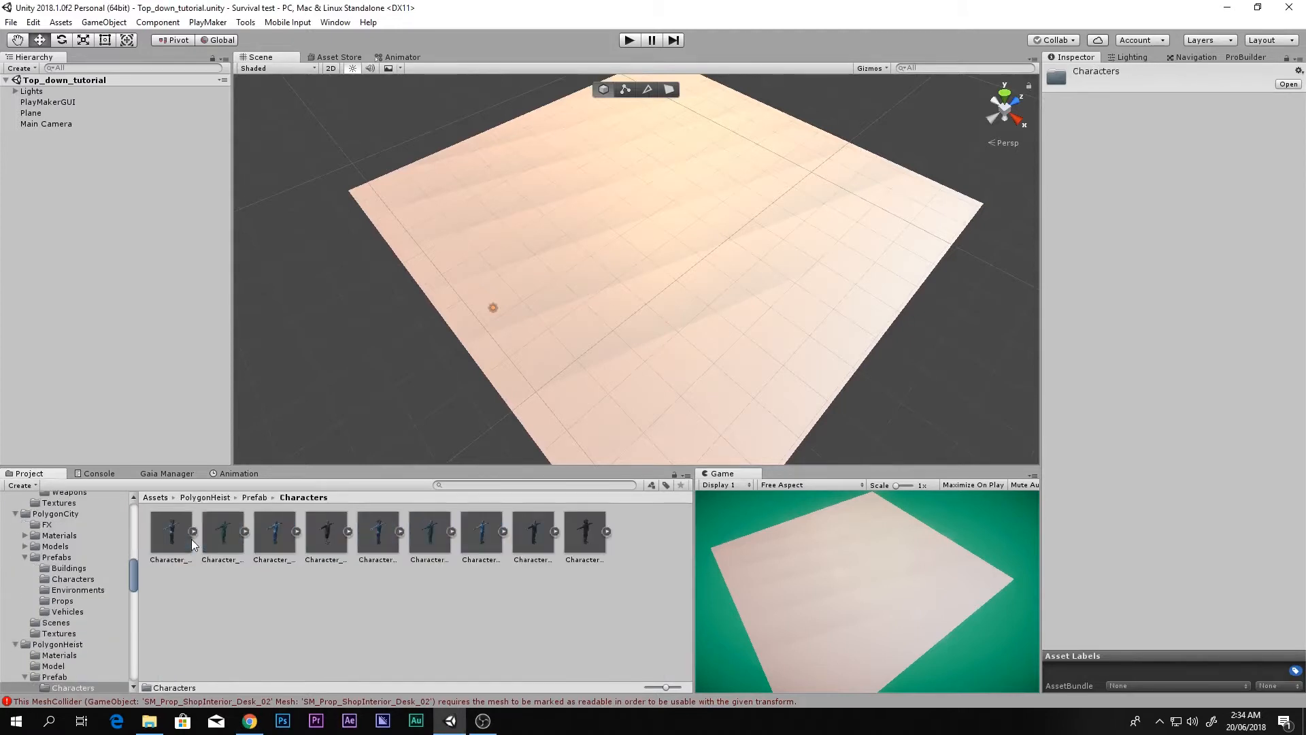
pyautogui.click(517, 532)
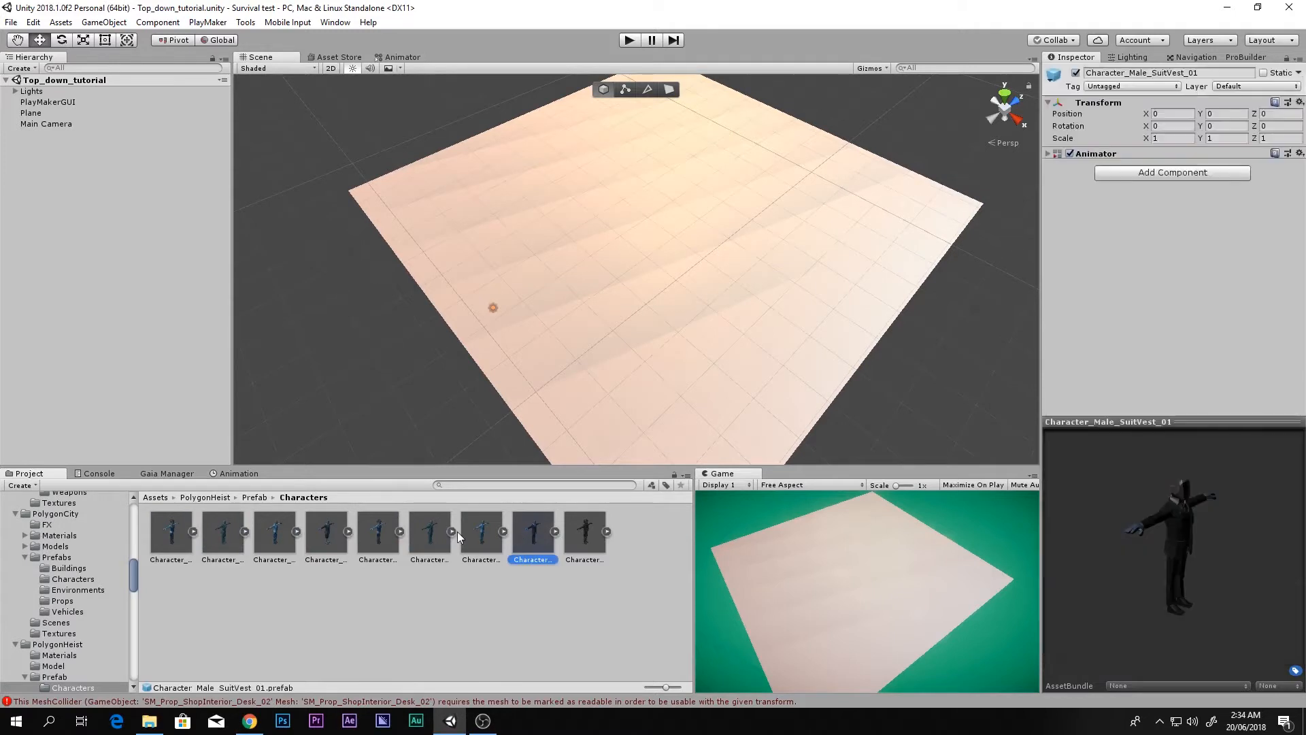
pyautogui.moveTo(1169, 549); pyautogui.dragTo(1018, 529)
pyautogui.click(502, 530)
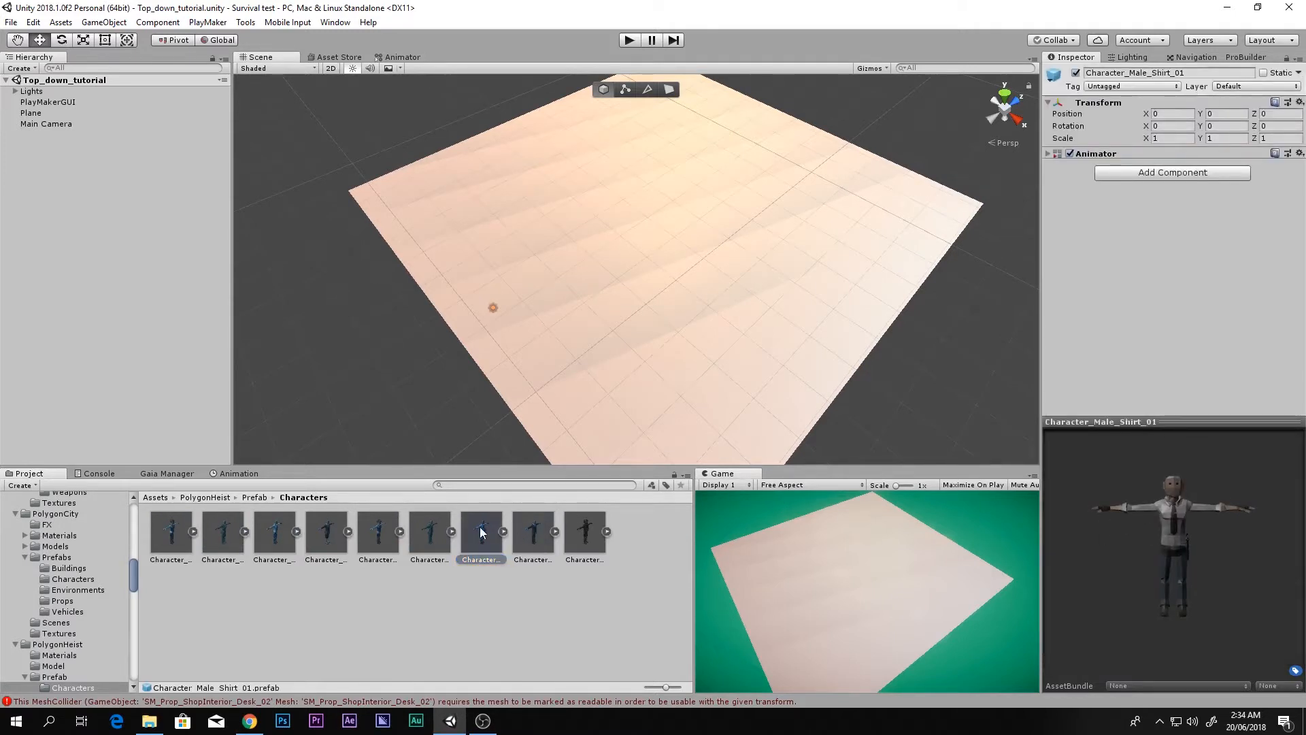
pyautogui.moveTo(481, 533); pyautogui.dragTo(655, 258)
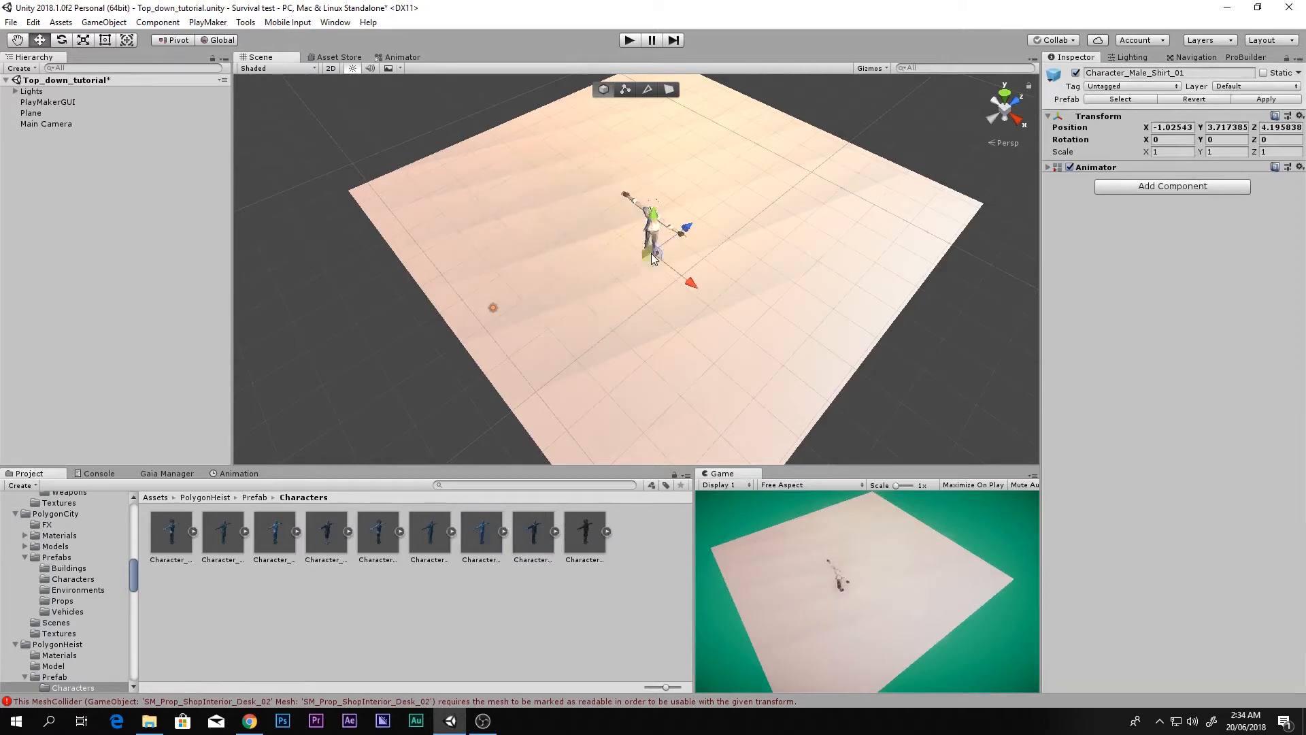
# Step: Frame and fly the Scene camera around the new character to see it up close
pyautogui.press('f')
pyautogui.moveTo(677, 292); pyautogui.dragTo(472, 227, button='right')
pyautogui.press('f')
pyautogui.press('d')
pyautogui.moveTo(733, 312); pyautogui.dragTo(752, 404, button='right')
pyautogui.press('w')
pyautogui.press('a')
pyautogui.press('d')
pyautogui.scroll(-4, 583, 358)
pyautogui.press('a')
pyautogui.moveTo(752, 404); pyautogui.dragTo(826, 416, button='middle')
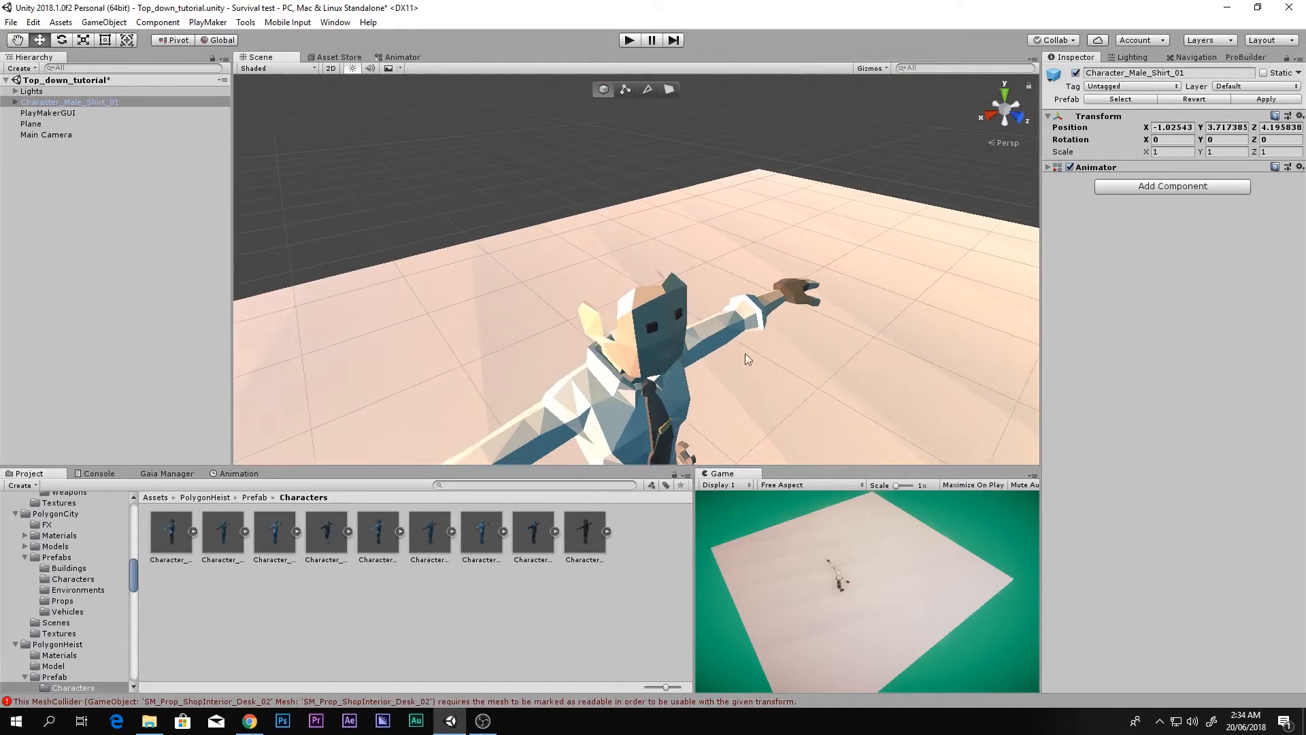
# Step: Go back to Prefab, open the Masks folder and select SM_Item_Hair_Man_01
pyautogui.press('BackSpace')
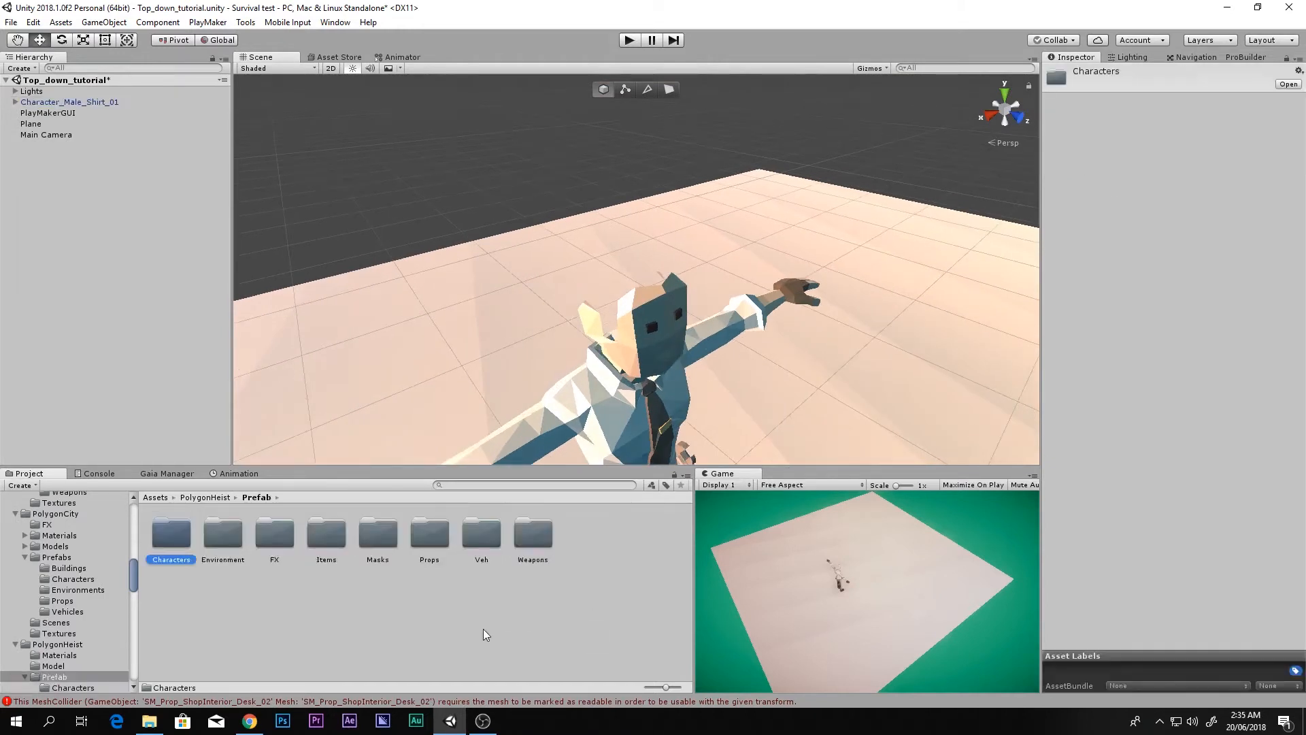
pyautogui.press('Right')
pyautogui.press('Right')
pyautogui.press('Right')
pyautogui.press('Right')
pyautogui.press('Right')
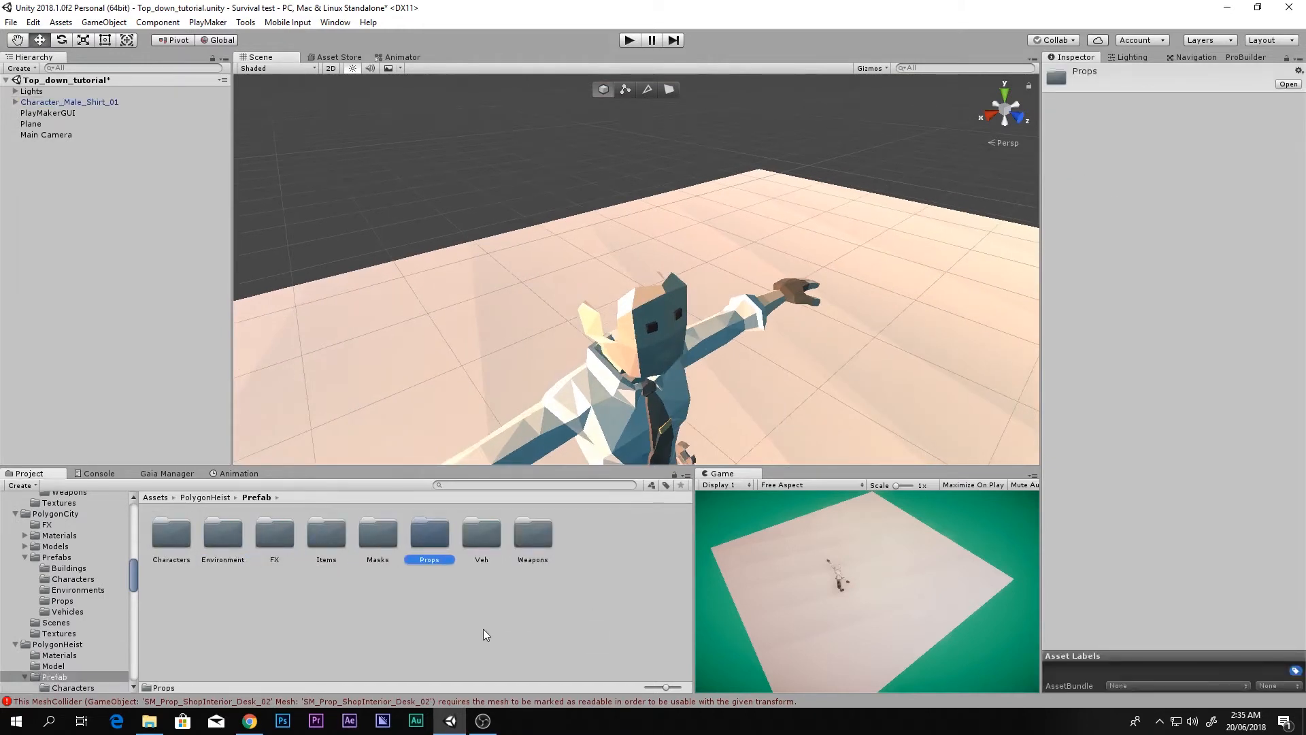
pyautogui.press('Left')
pyautogui.press('Return')
pyautogui.click(297, 547)
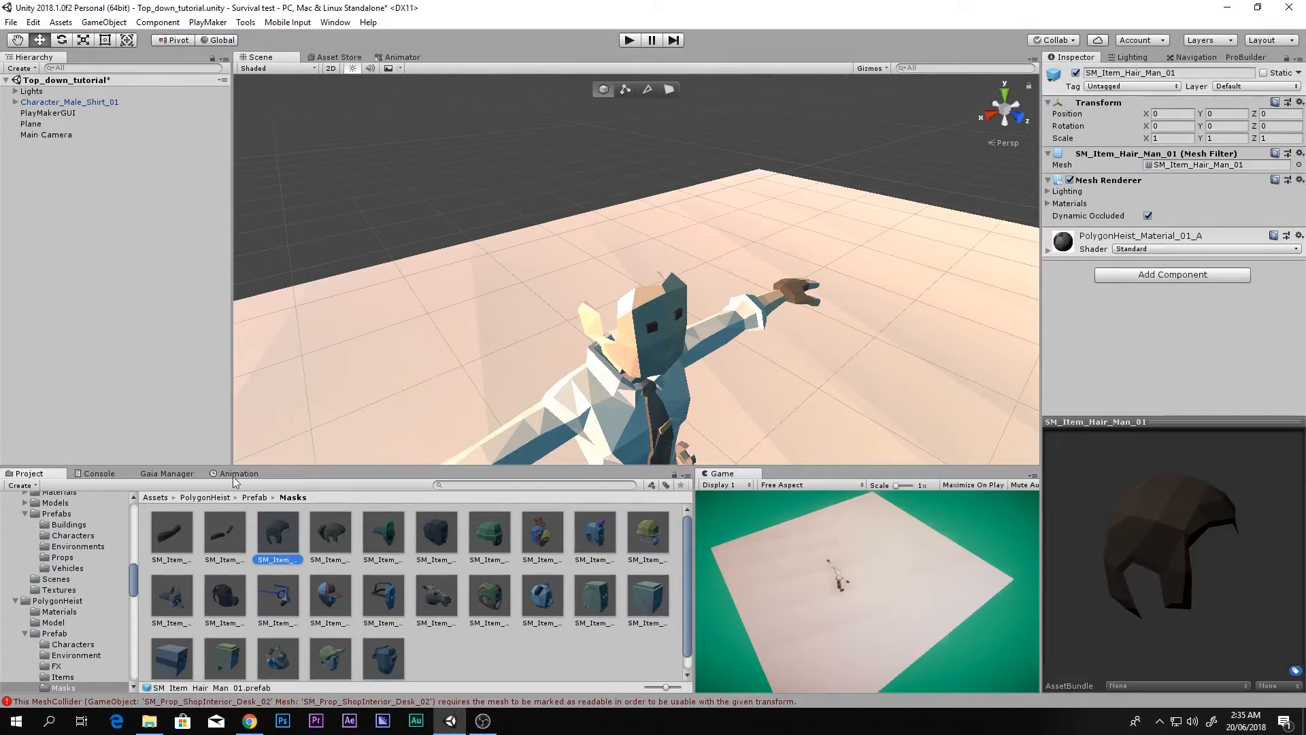
# Step: Drag SM_Item_Hair_Man_01 onto the character and raise it from the feet onto the head
pyautogui.moveTo(278, 532); pyautogui.dragTo(76, 107)
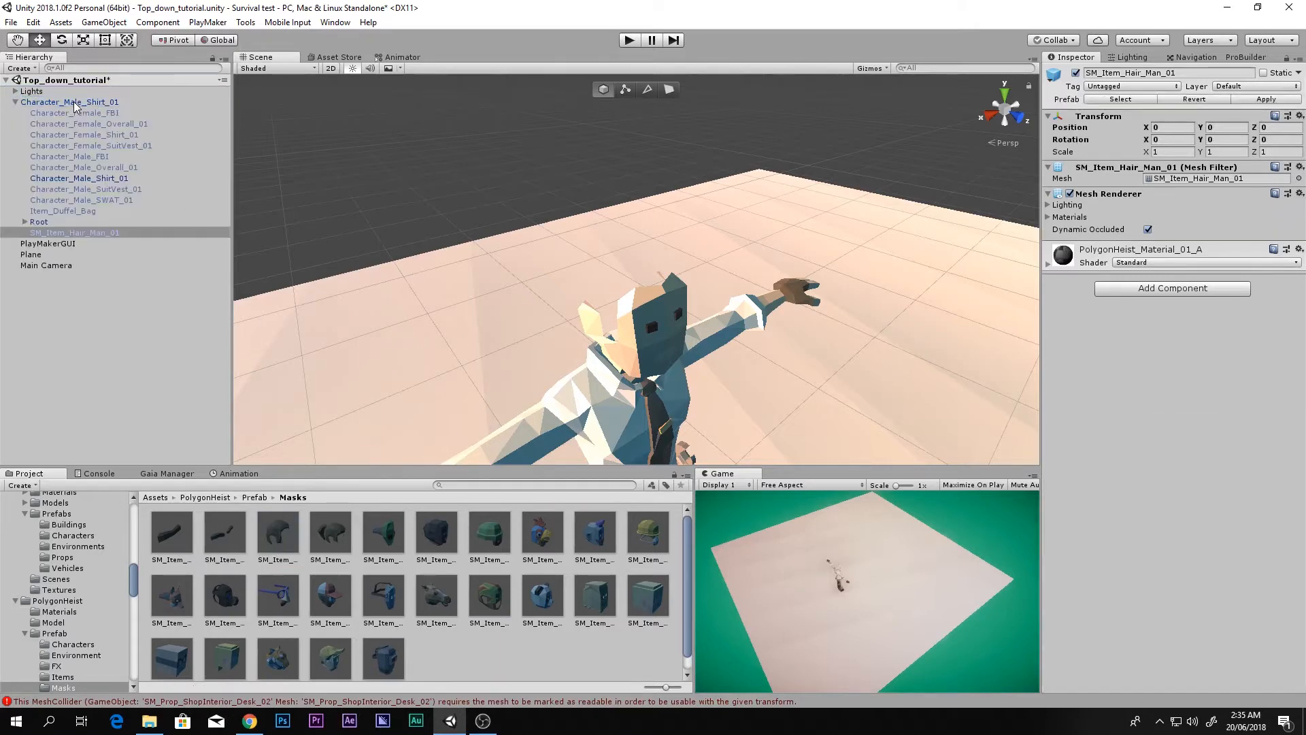
pyautogui.scroll(-5, 820, 257)
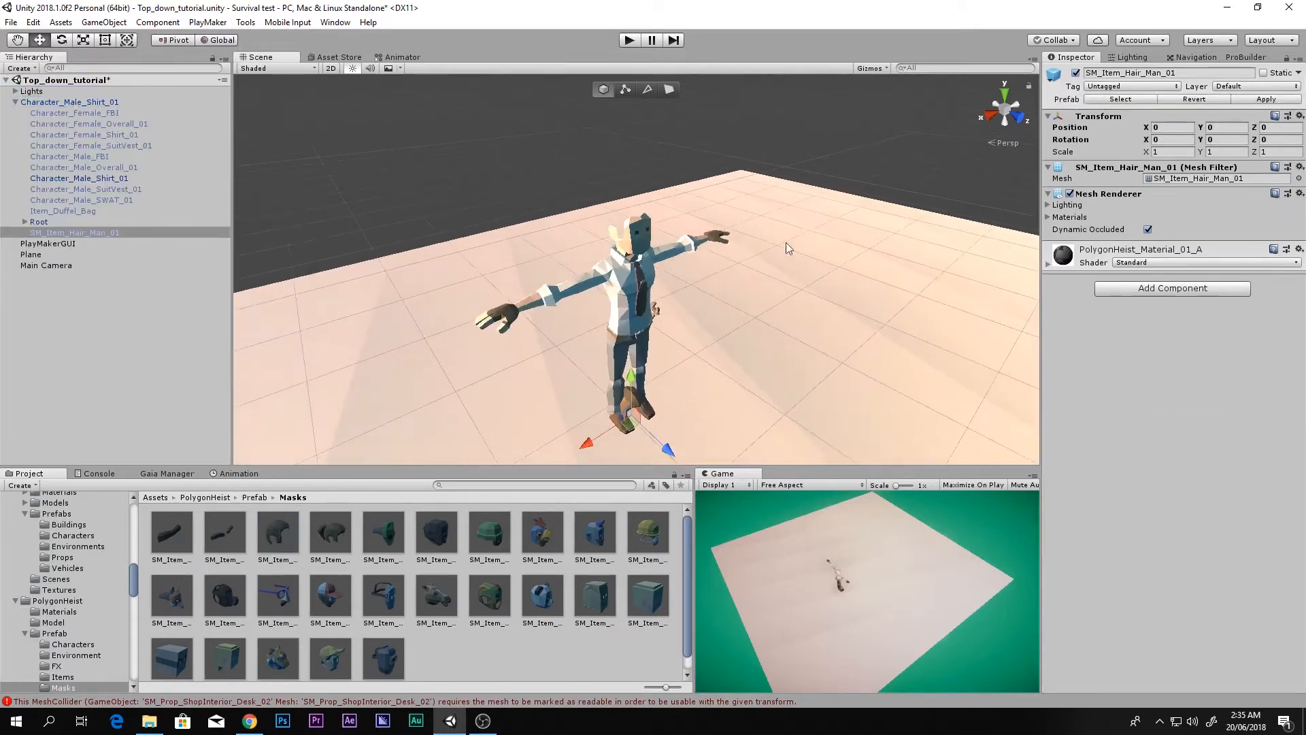
pyautogui.press('f')
pyautogui.scroll(-6, 663, 326)
pyautogui.moveTo(636, 238); pyautogui.dragTo(659, 99)
pyautogui.press('f')
pyautogui.moveTo(643, 280); pyautogui.dragTo(375, 275)
# Step: Expand Root > Hips > Spine > Neck and parent the hair under the Head bone
pyautogui.click(25, 222)
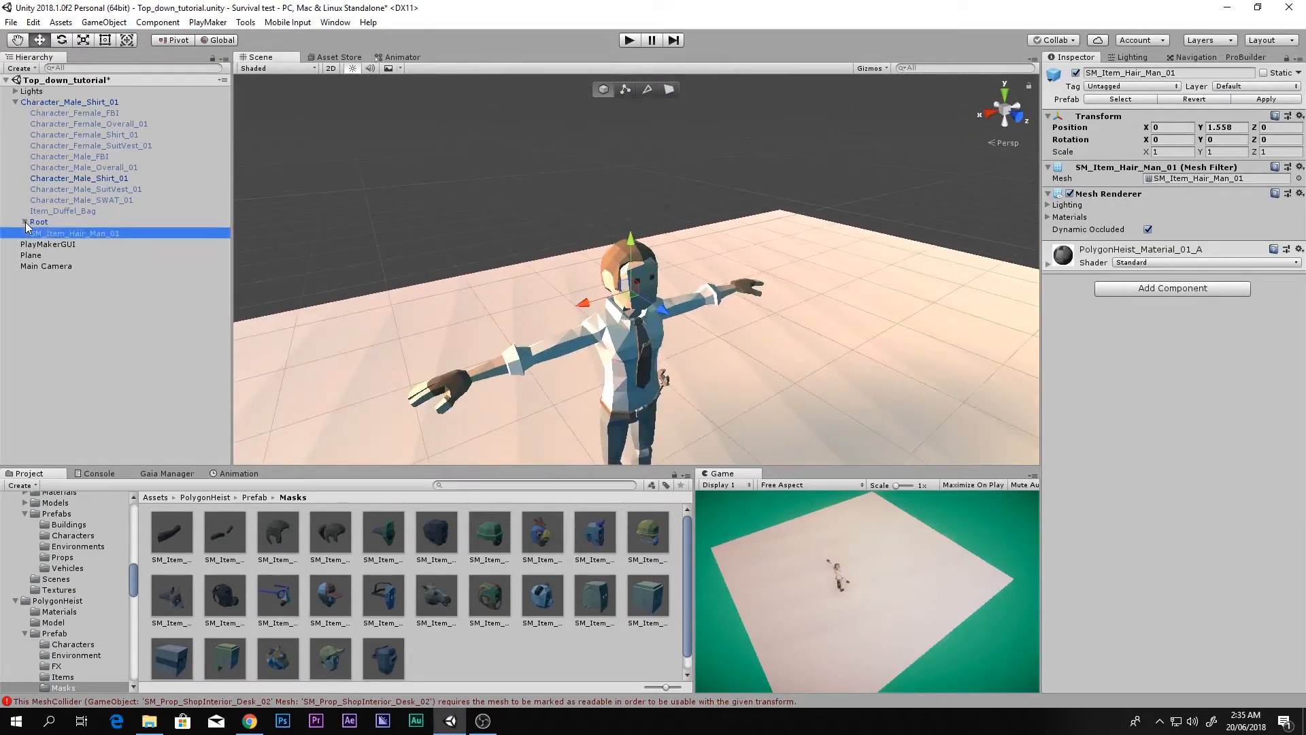
pyautogui.click(34, 232)
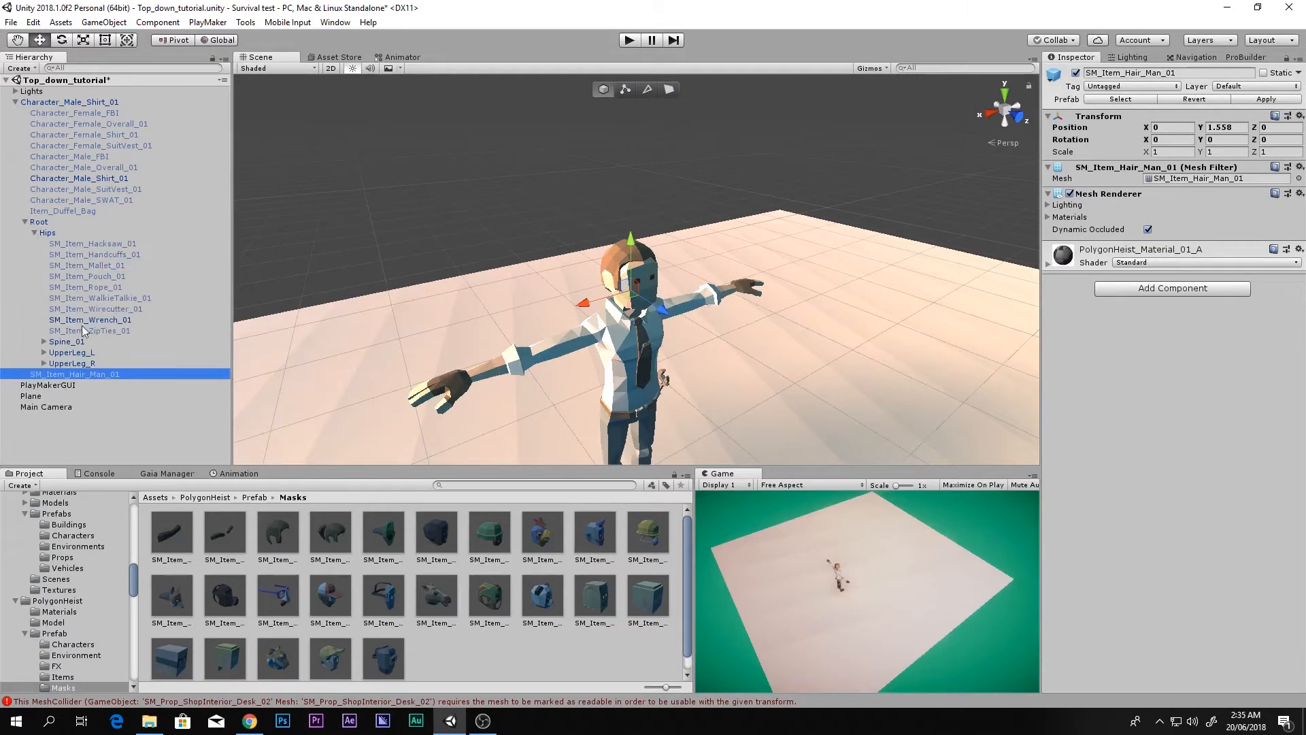
pyautogui.click(44, 341)
pyautogui.click(53, 352)
pyautogui.click(63, 364)
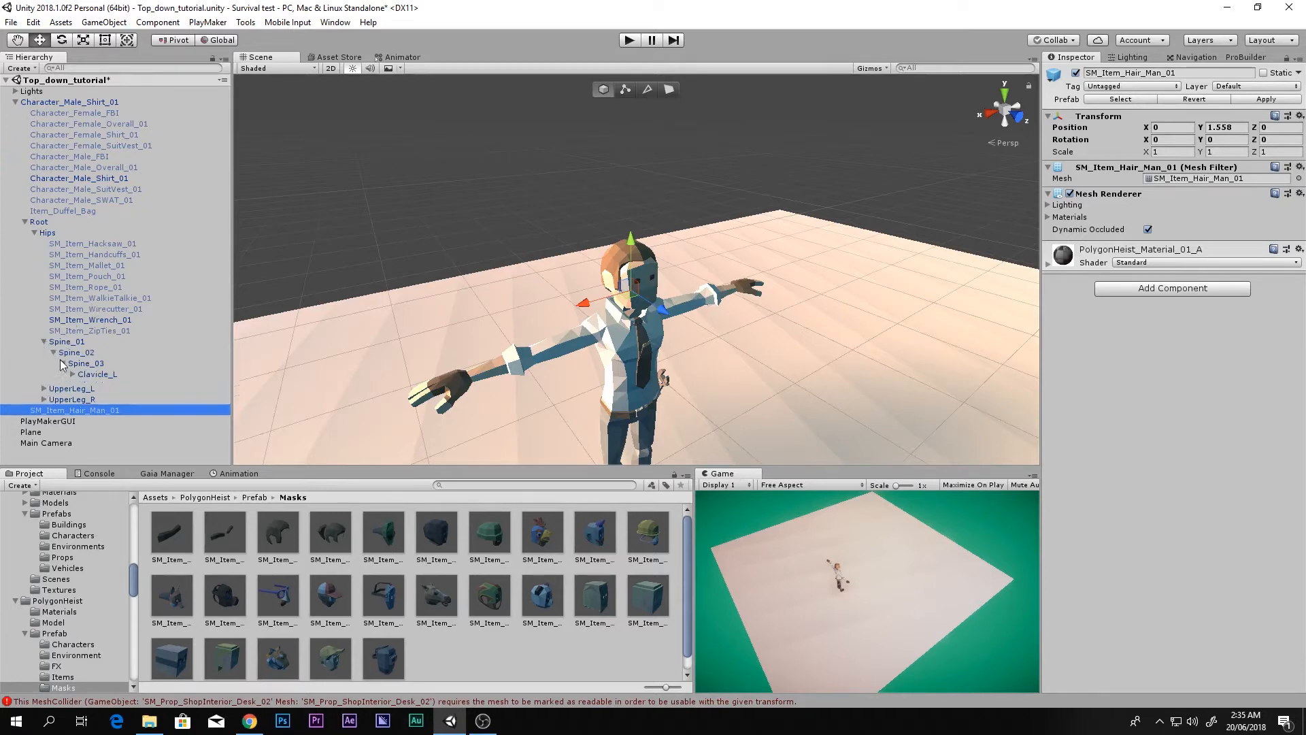
pyautogui.click(73, 395)
pyautogui.scroll(-1, 68, 408)
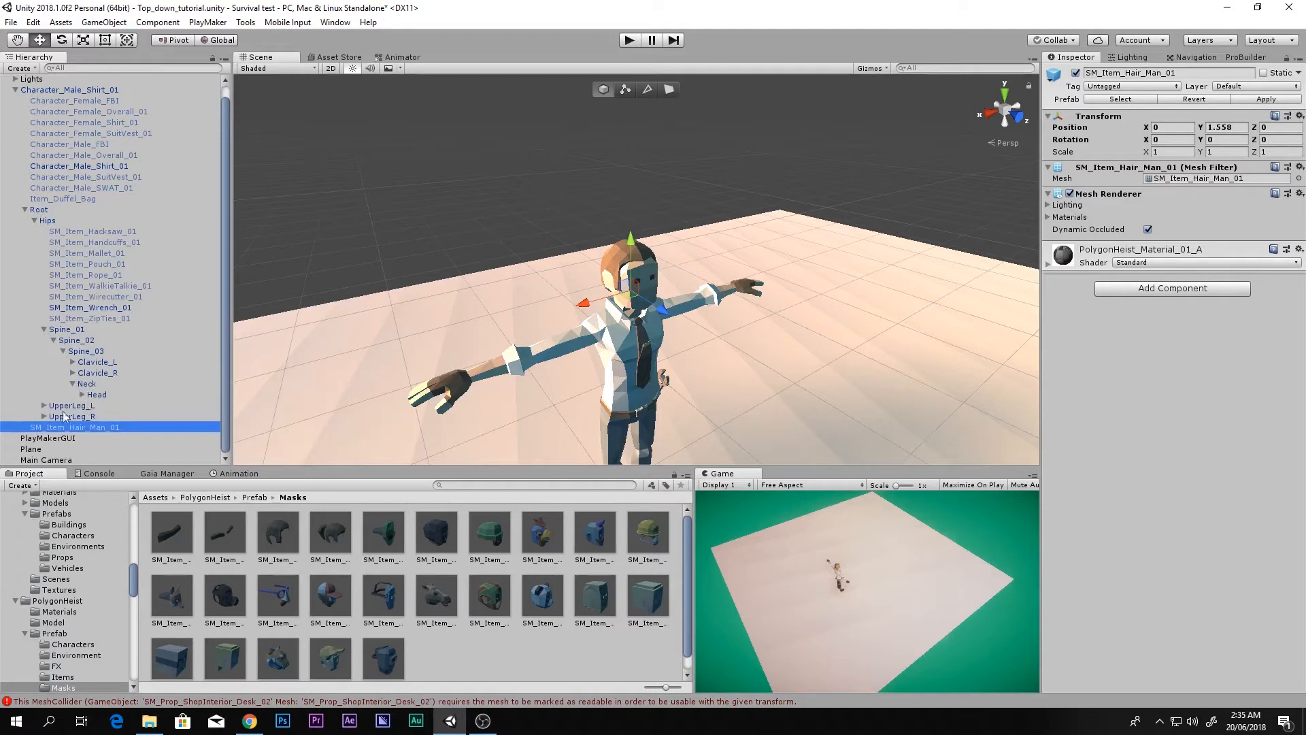
pyautogui.moveTo(60, 429); pyautogui.dragTo(95, 397)
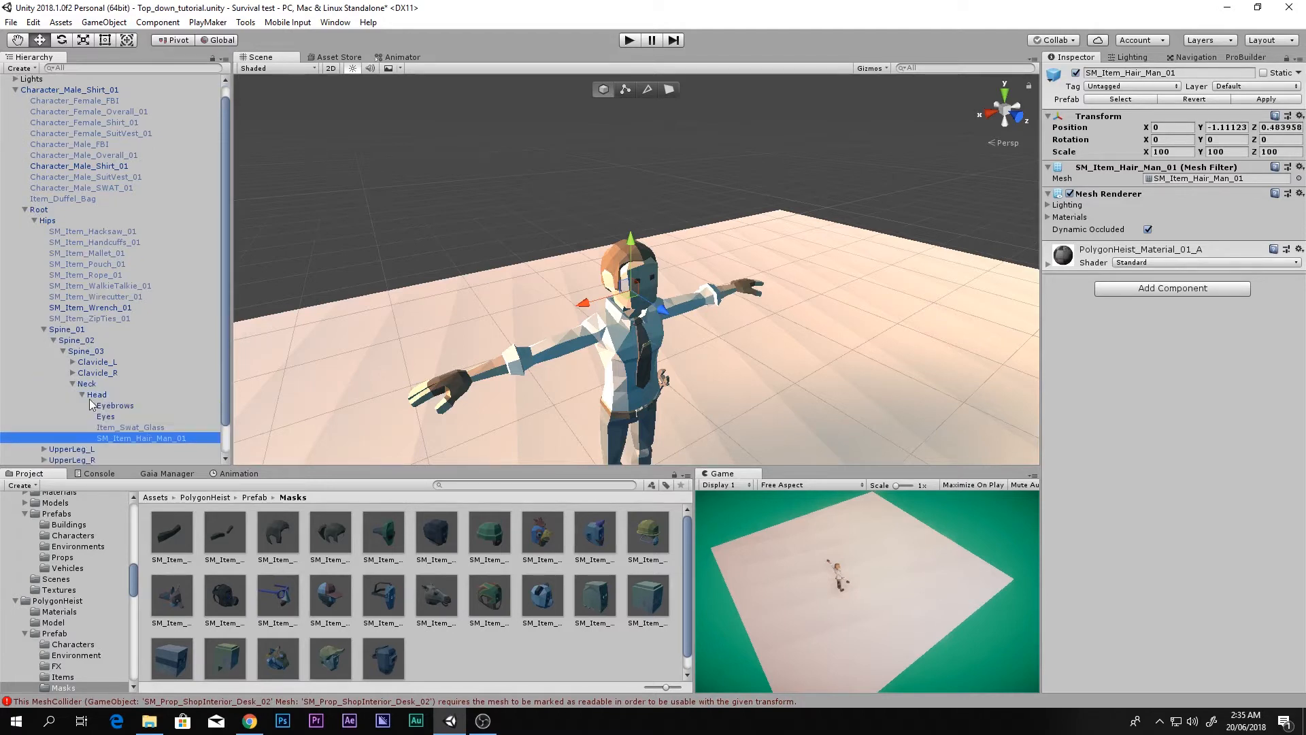
# Step: Rotate the Head bone to 86.255, -90, 0 to check the hair follows it
pyautogui.click(83, 396)
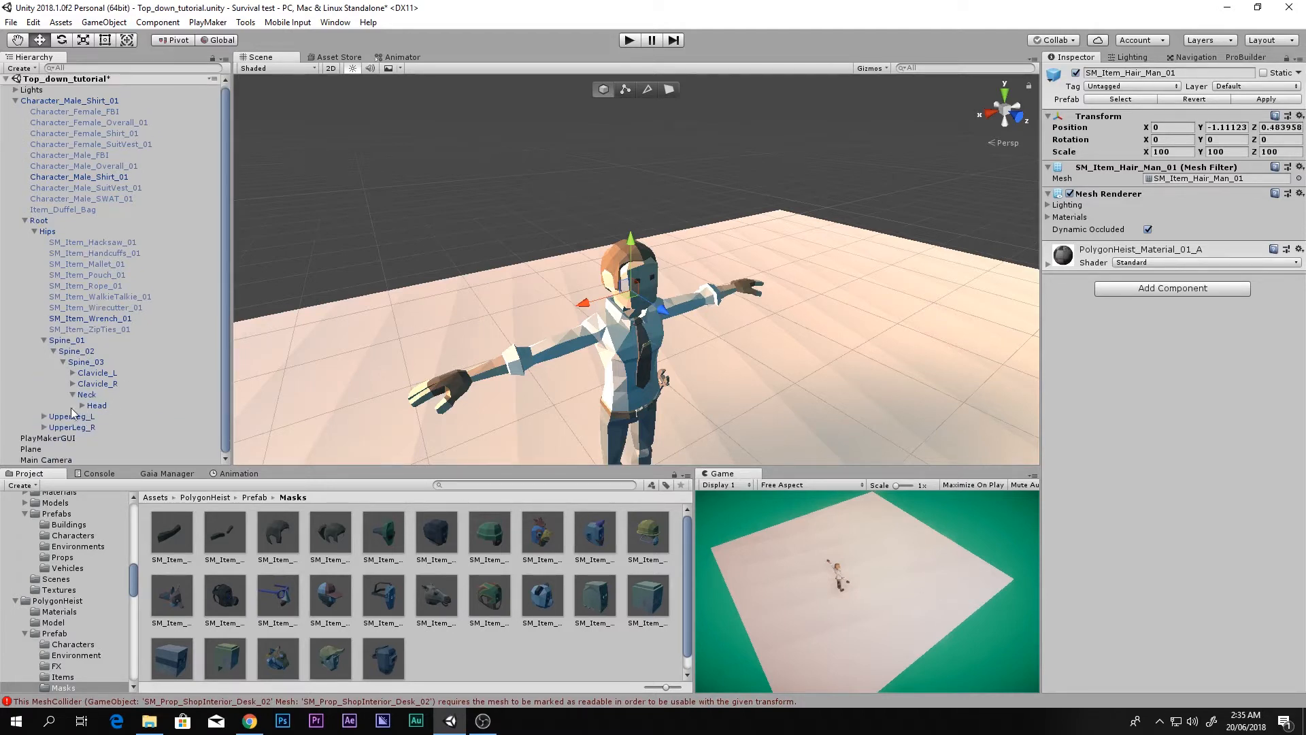
pyautogui.click(96, 404)
pyautogui.press('e')
pyautogui.moveTo(655, 279); pyautogui.dragTo(440, 172)
pyautogui.scroll(-4, 467, 218)
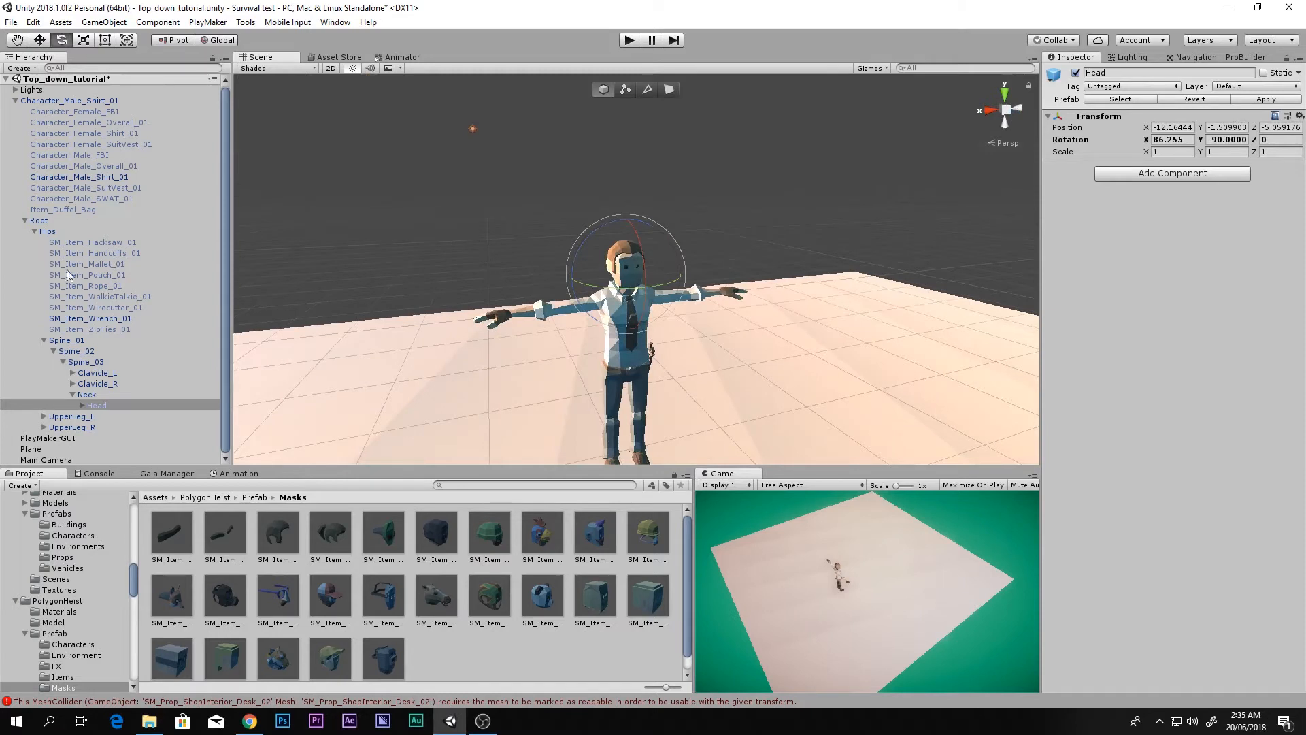
# Step: Preview the Character_Male_FBI outfit by enabling it and hiding Character_Male_Shirt_01
pyautogui.click(44, 340)
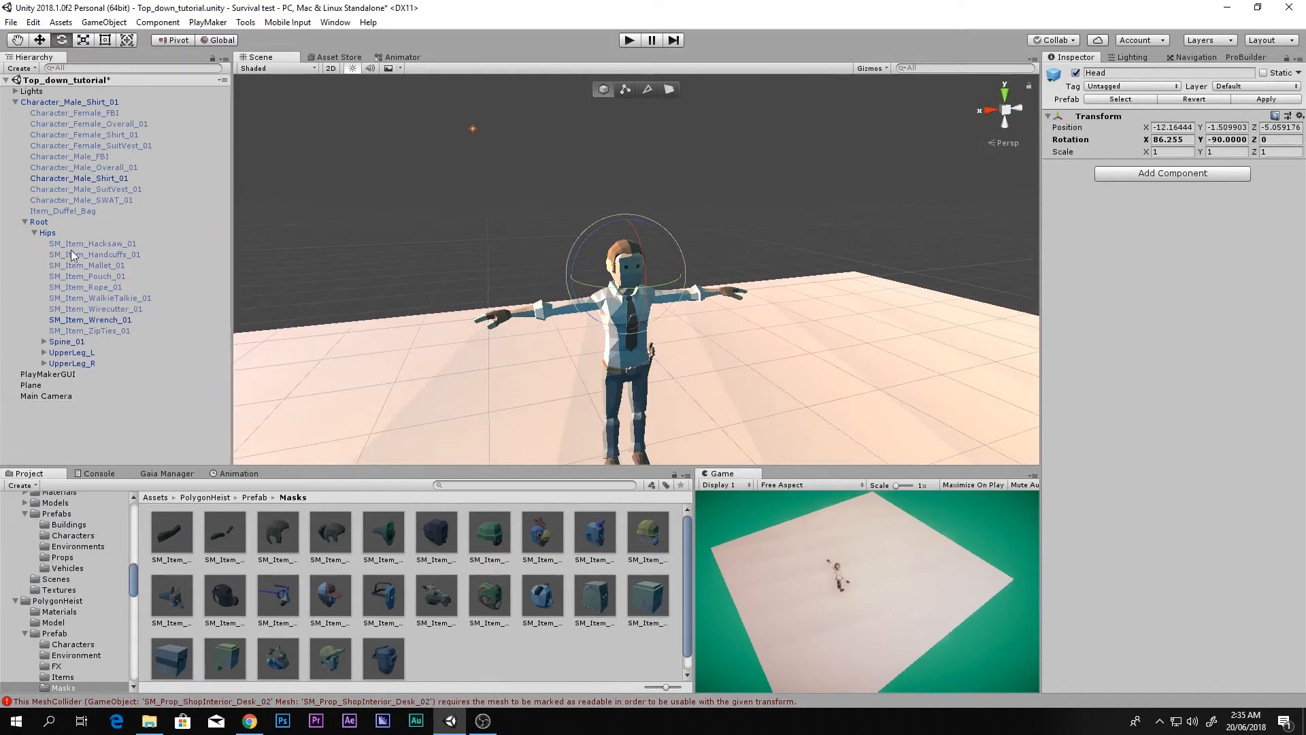
pyautogui.click(33, 233)
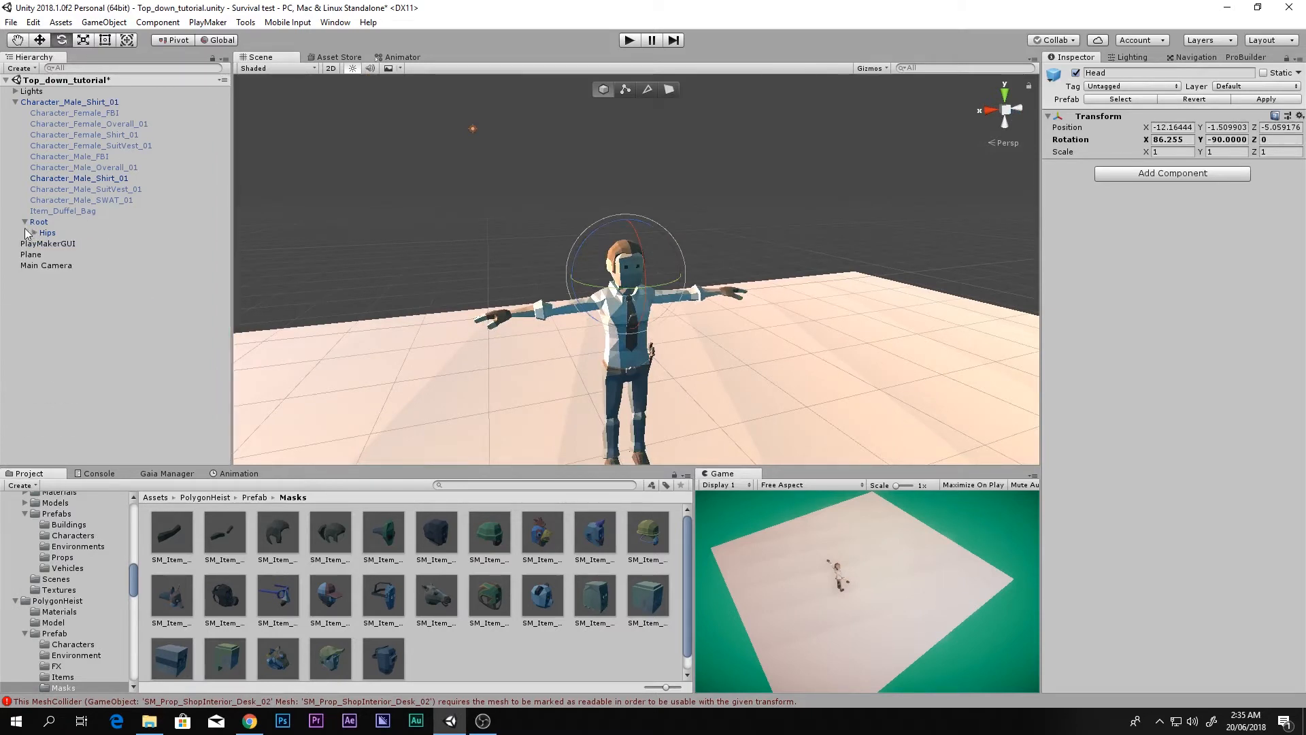
pyautogui.click(102, 113)
pyautogui.click(106, 157)
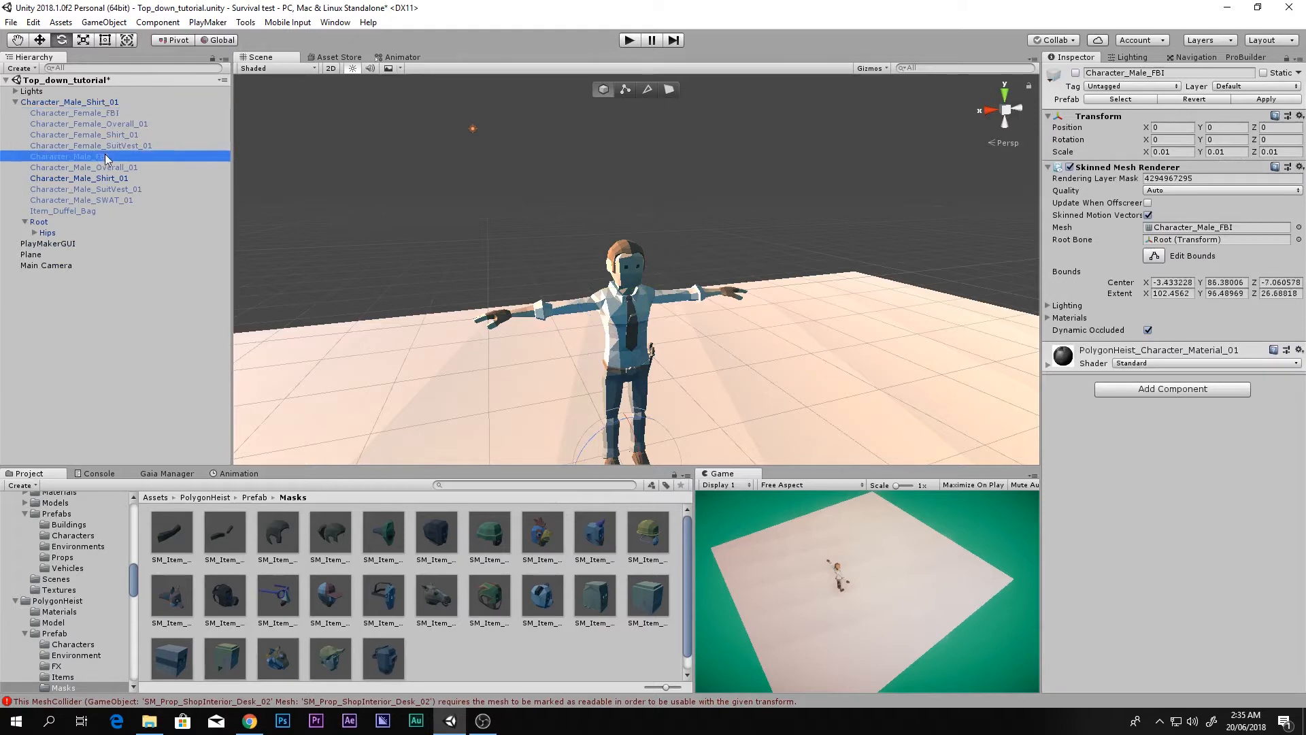
pyautogui.click(1076, 74)
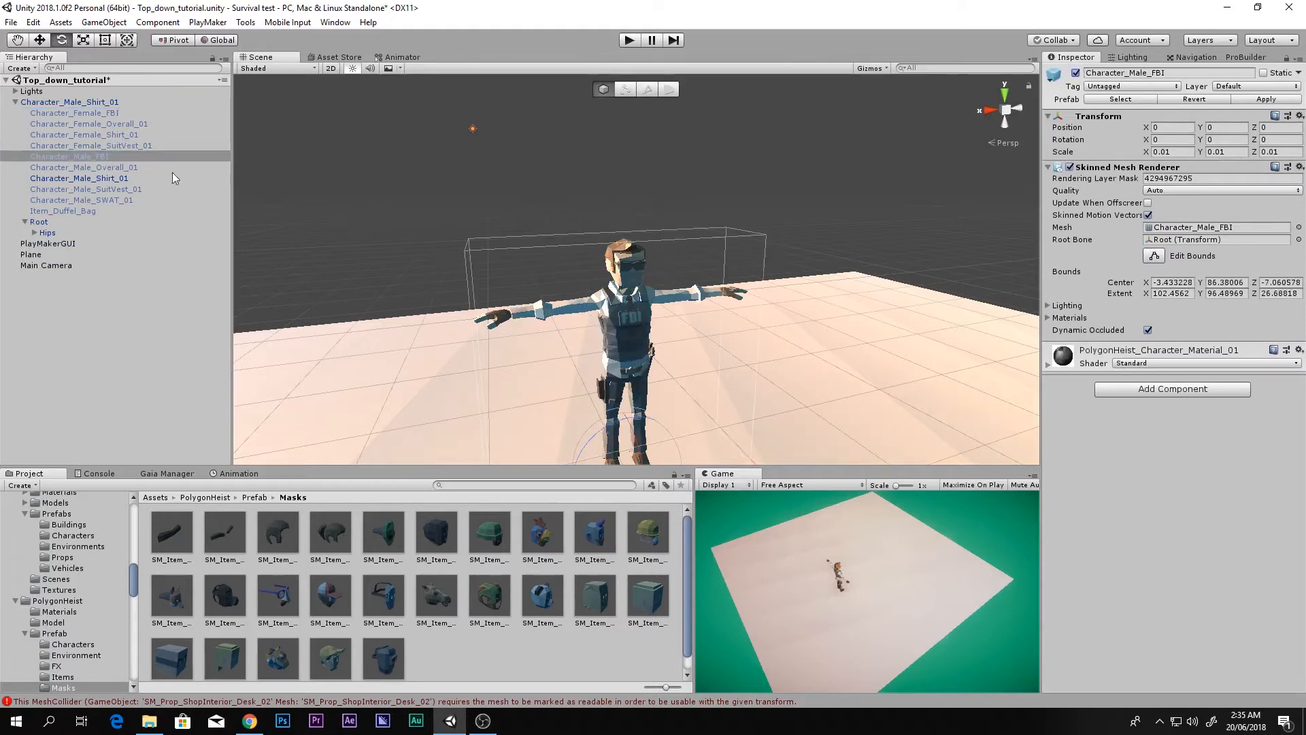
pyautogui.click(174, 178)
pyautogui.click(1076, 73)
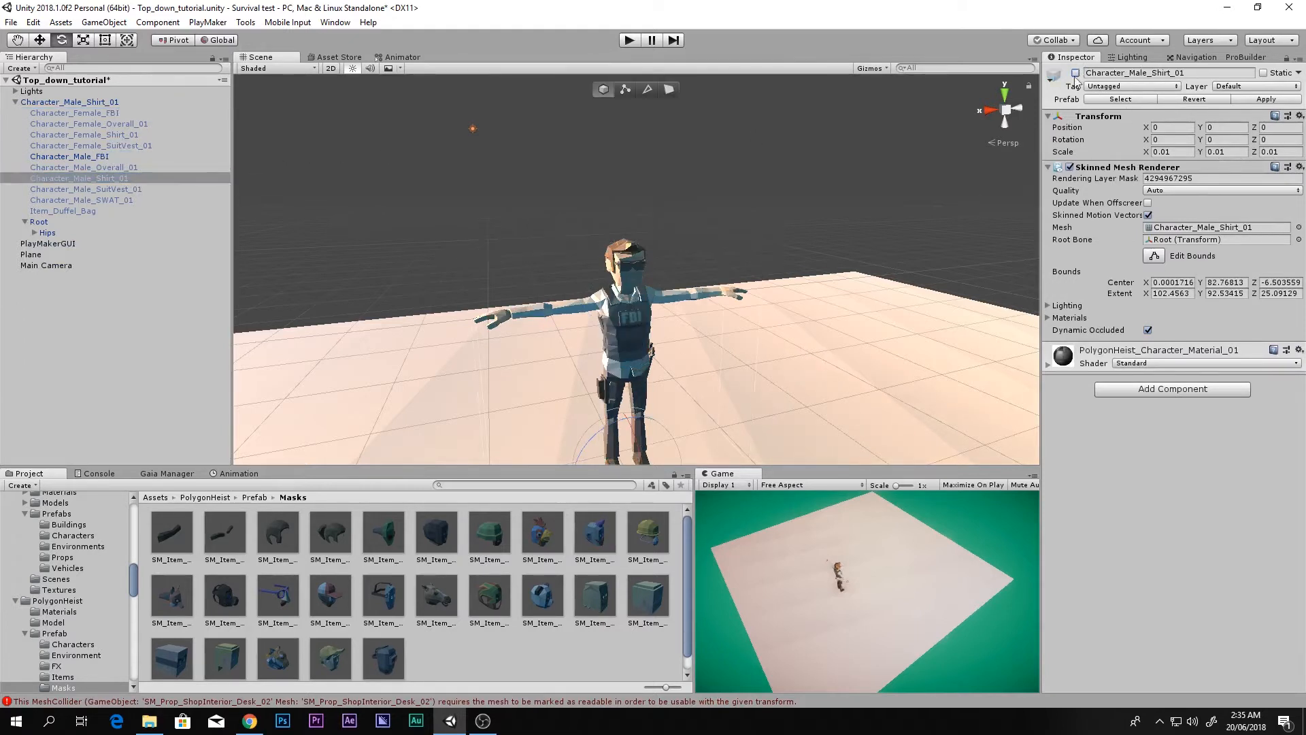
pyautogui.keyDown('alt'); pyautogui.moveTo(739, 288); pyautogui.dragTo(746, 353); pyautogui.keyUp('alt')
pyautogui.moveTo(746, 354); pyautogui.dragTo(742, 325, button='right')
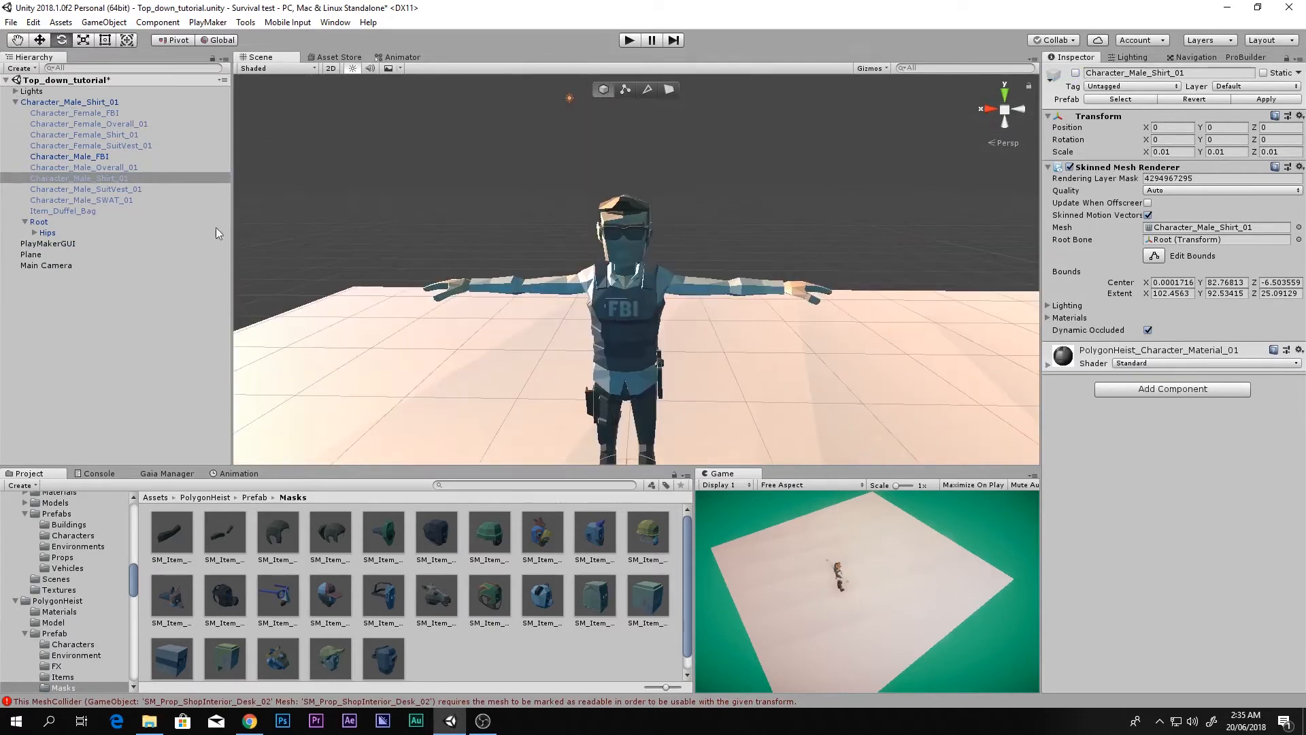
# Step: Try the suit-vest and SWAT outfits, switching the FBI and suit-vest outfits back off
pyautogui.click(55, 113)
pyautogui.keyDown('shift'); pyautogui.click(83, 211); pyautogui.keyUp('shift')
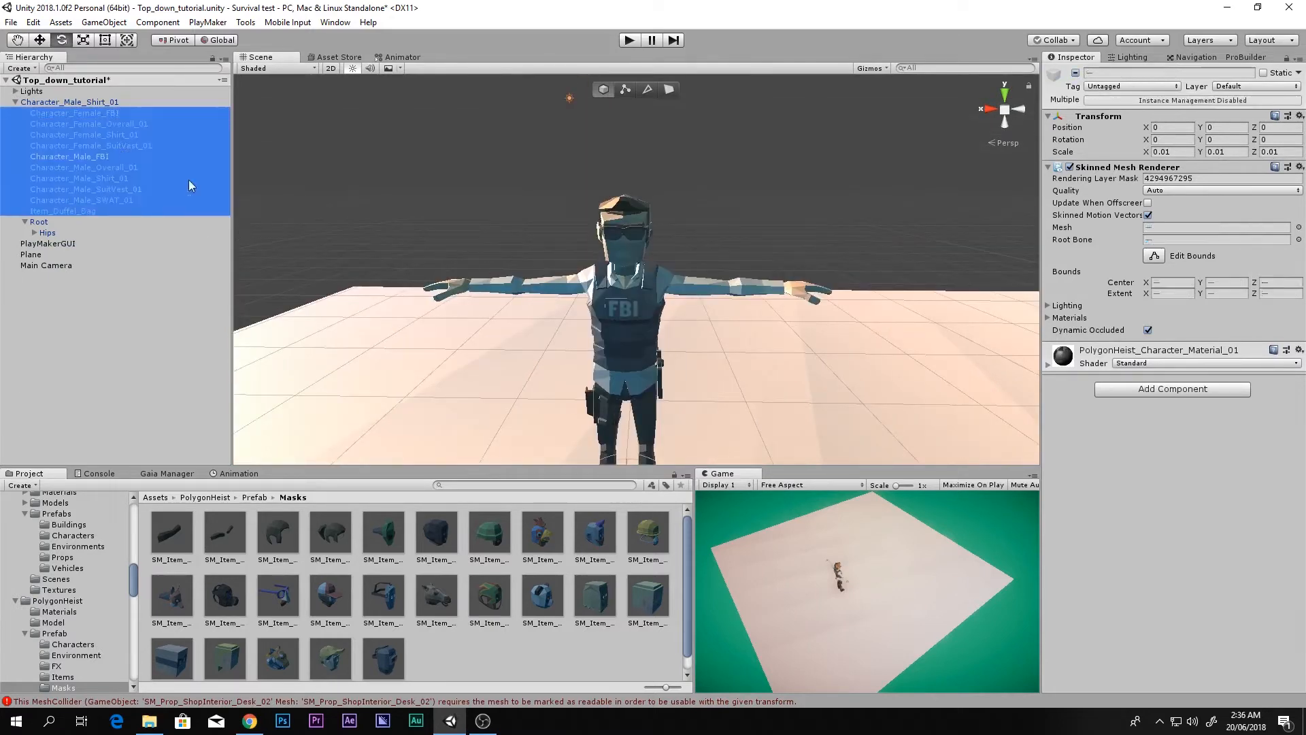
pyautogui.click(102, 167)
pyautogui.click(102, 157)
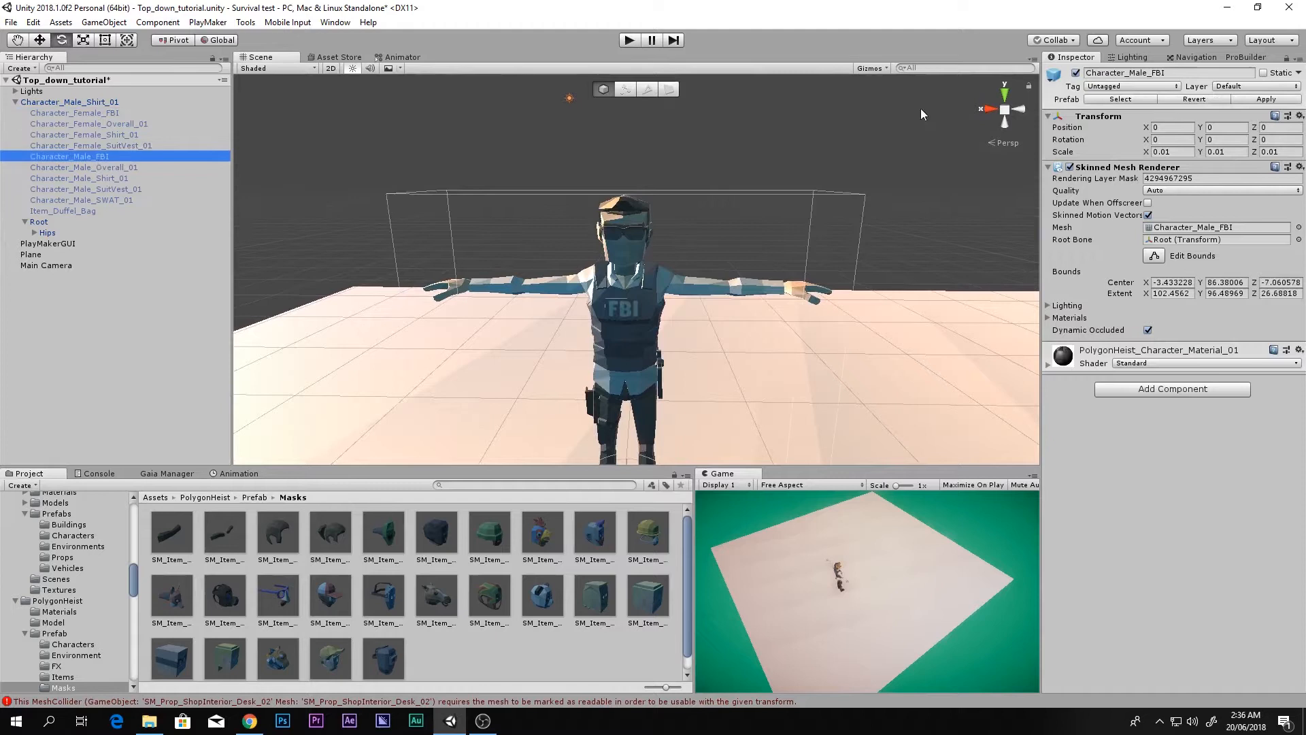
pyautogui.click(62, 189)
pyautogui.click(1075, 73)
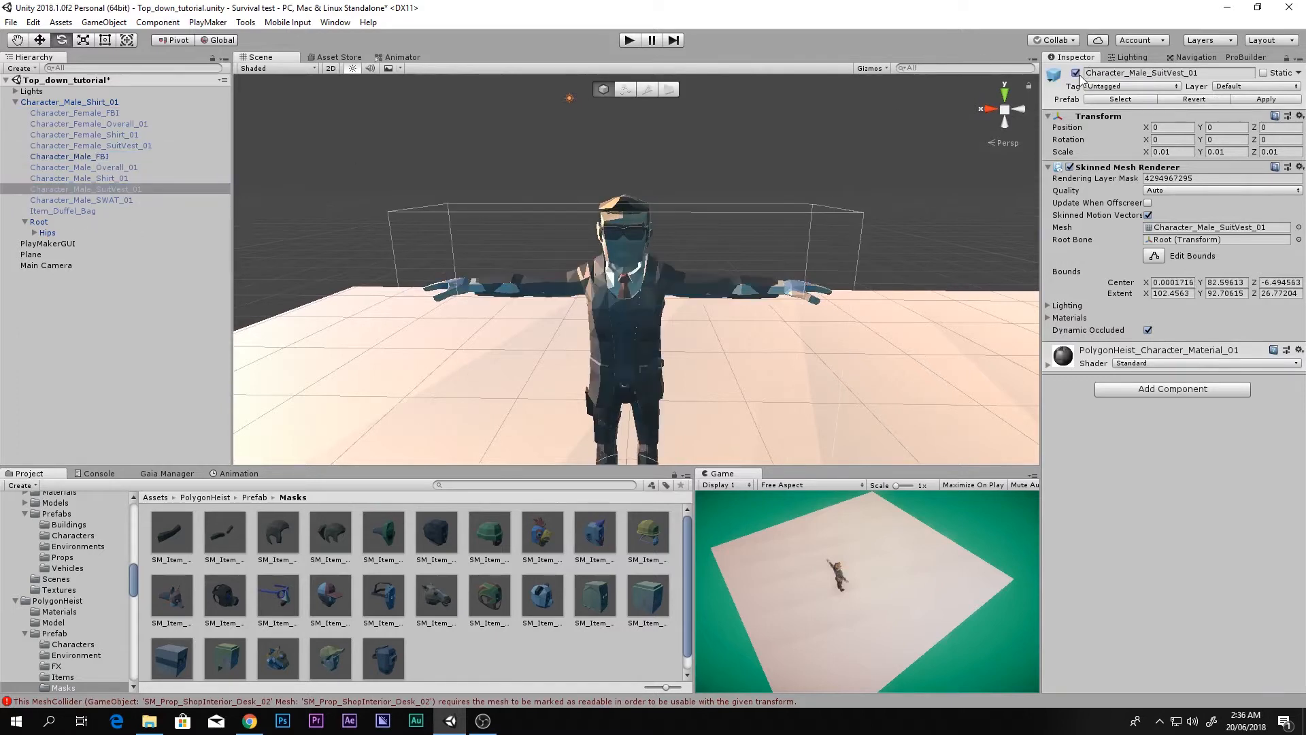
pyautogui.click(115, 157)
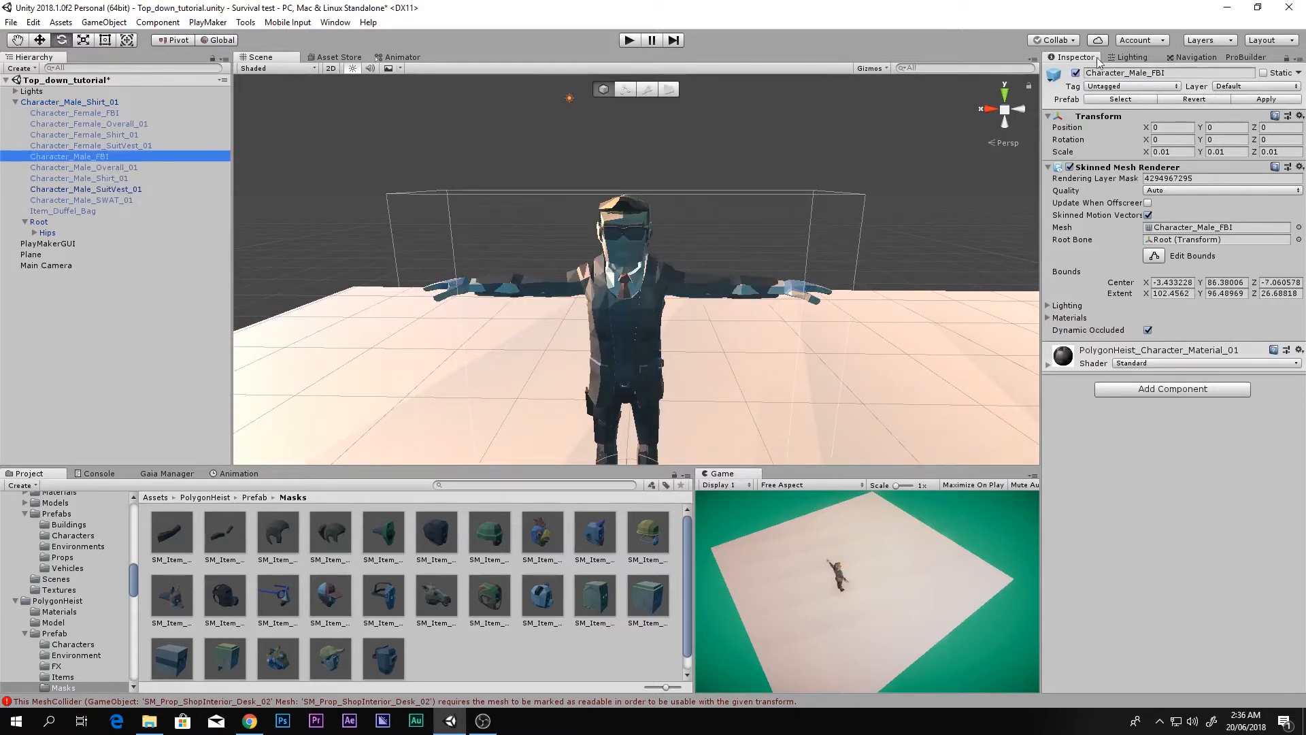
pyautogui.click(1076, 73)
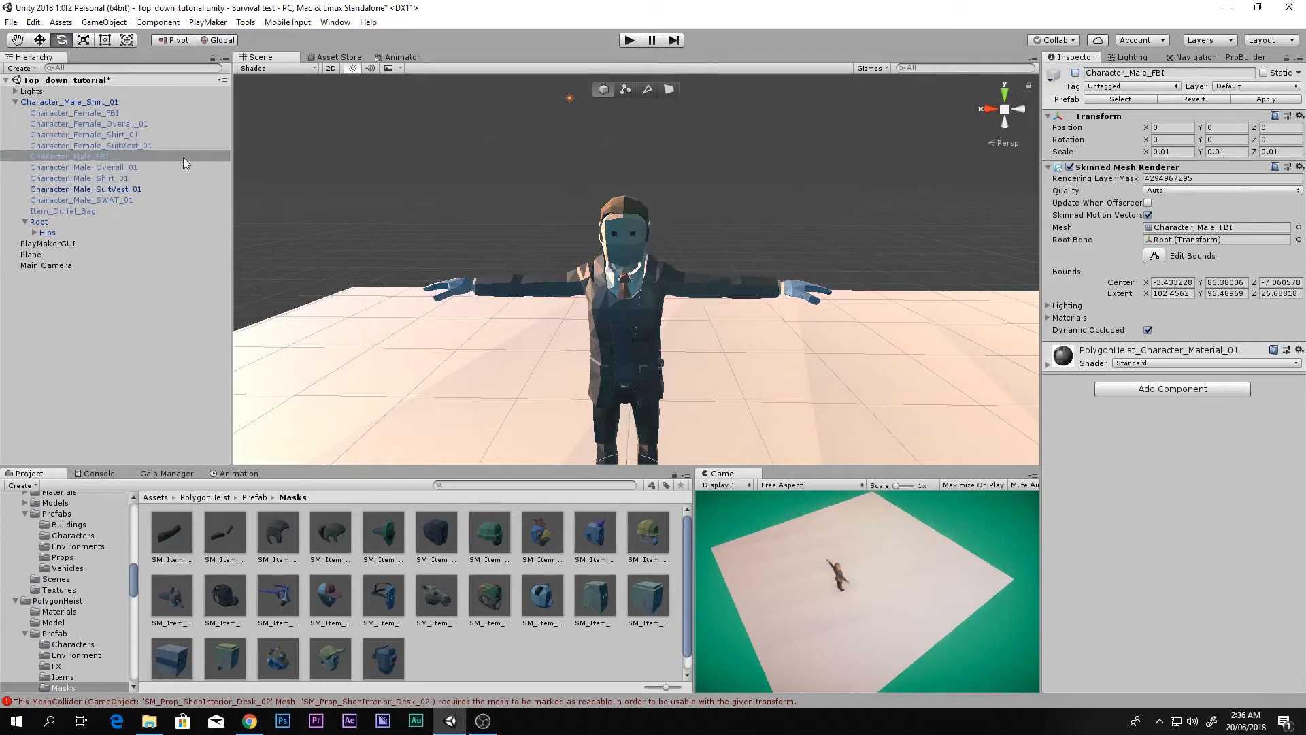
pyautogui.click(114, 201)
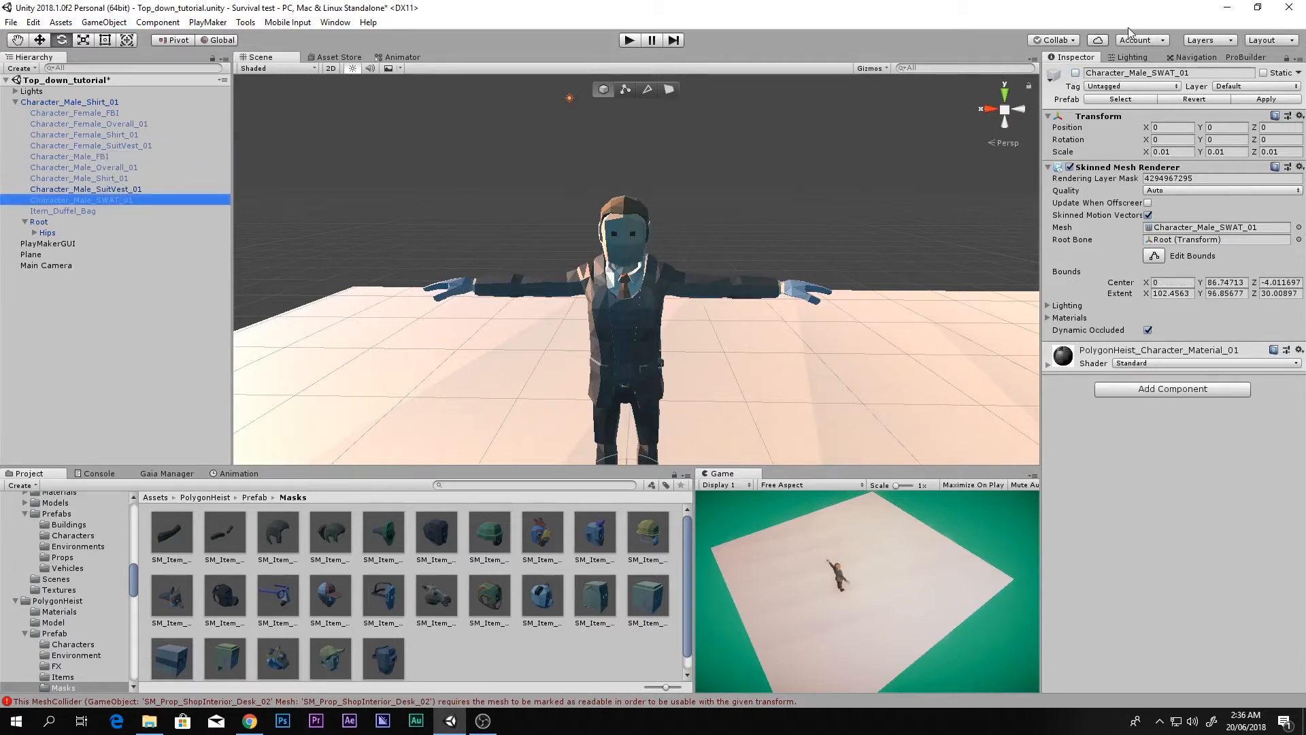
pyautogui.click(1075, 72)
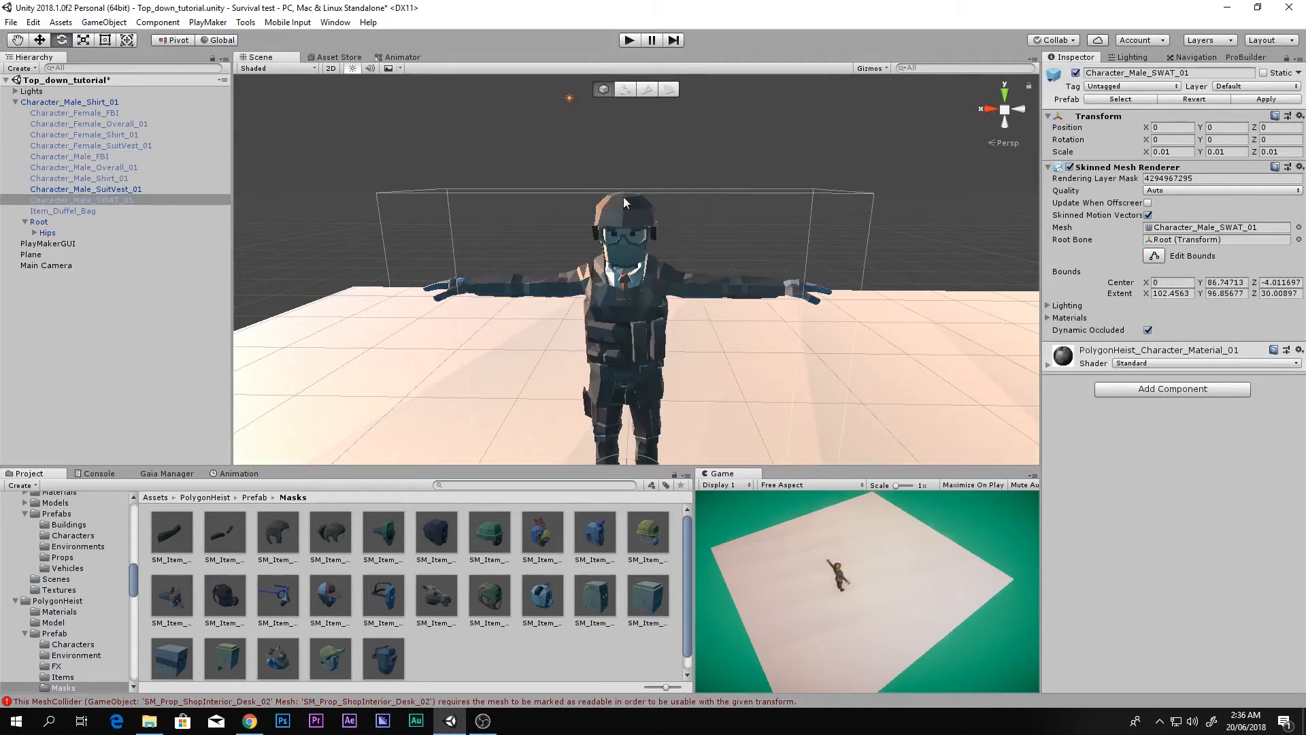
pyautogui.click(129, 189)
pyautogui.click(1076, 73)
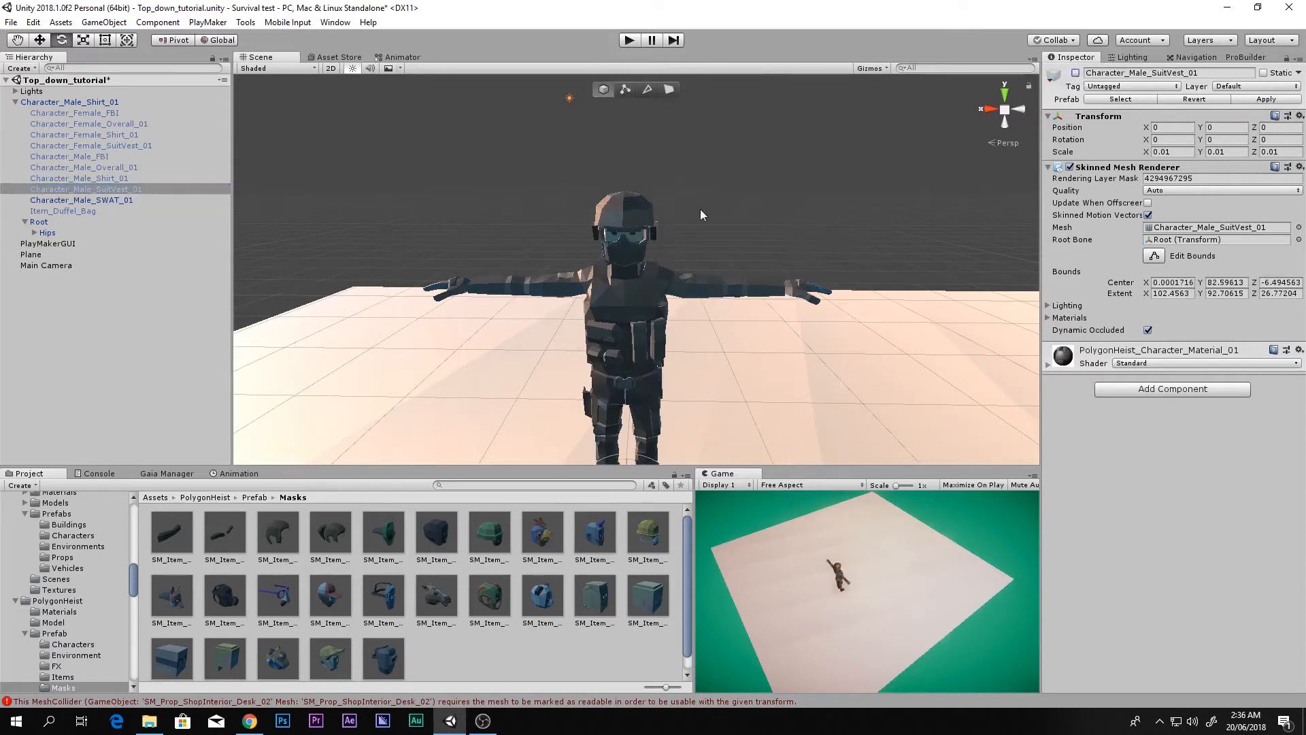
# Step: Hide the SWAT outfit and re-enable Character_Male_Shirt_01 as the only visible outfit
pyautogui.press('f')
pyautogui.click(129, 200)
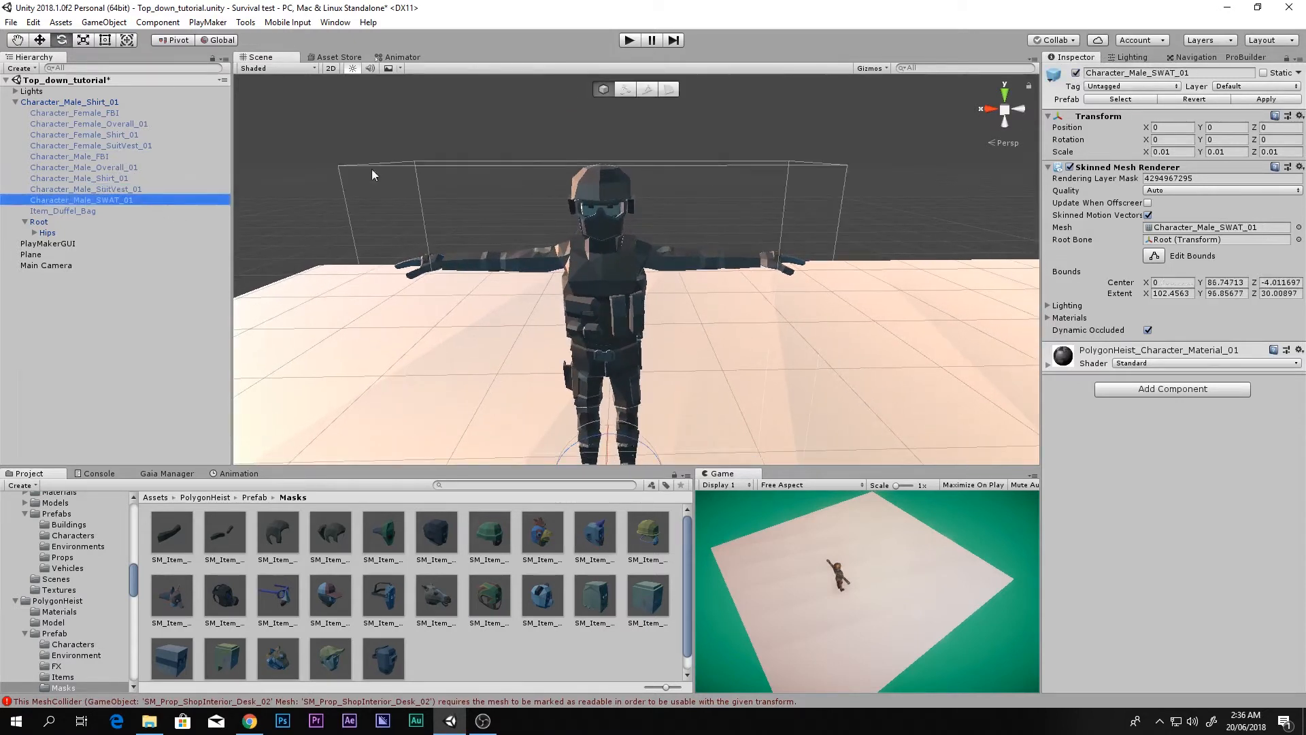
pyautogui.click(1076, 73)
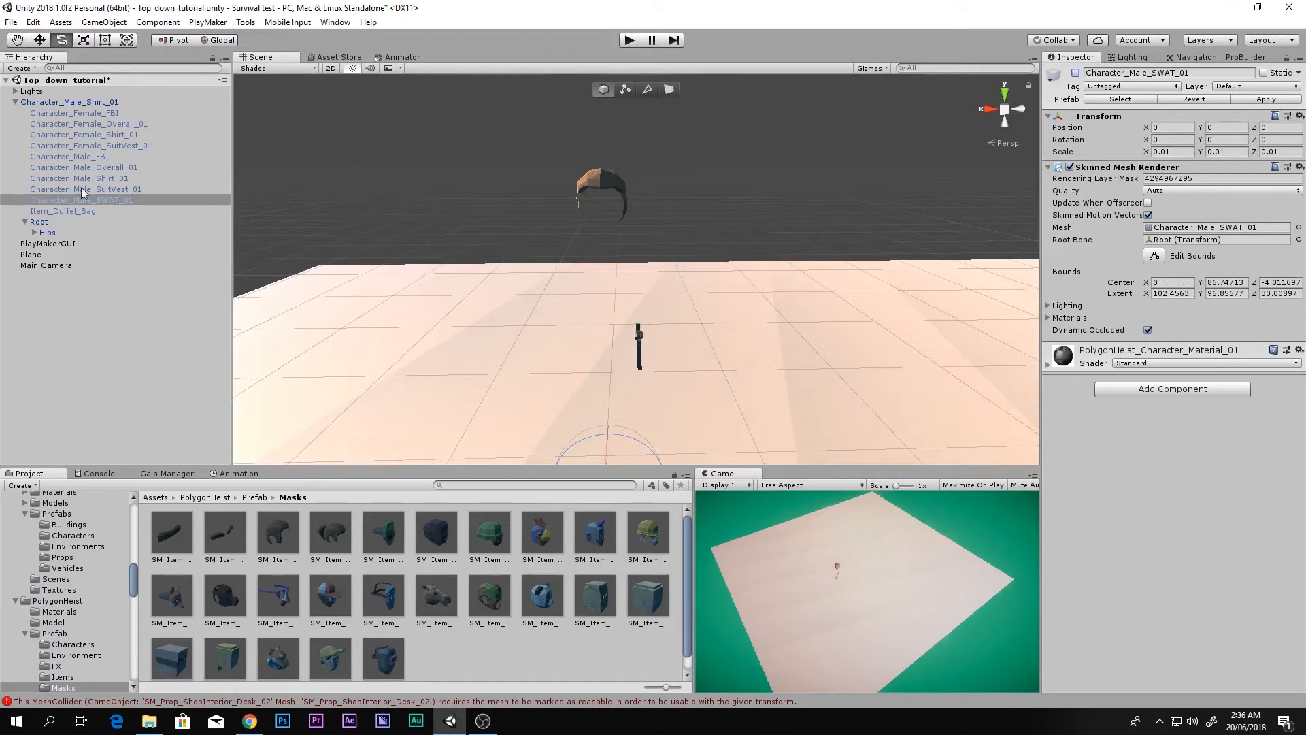
pyautogui.click(107, 166)
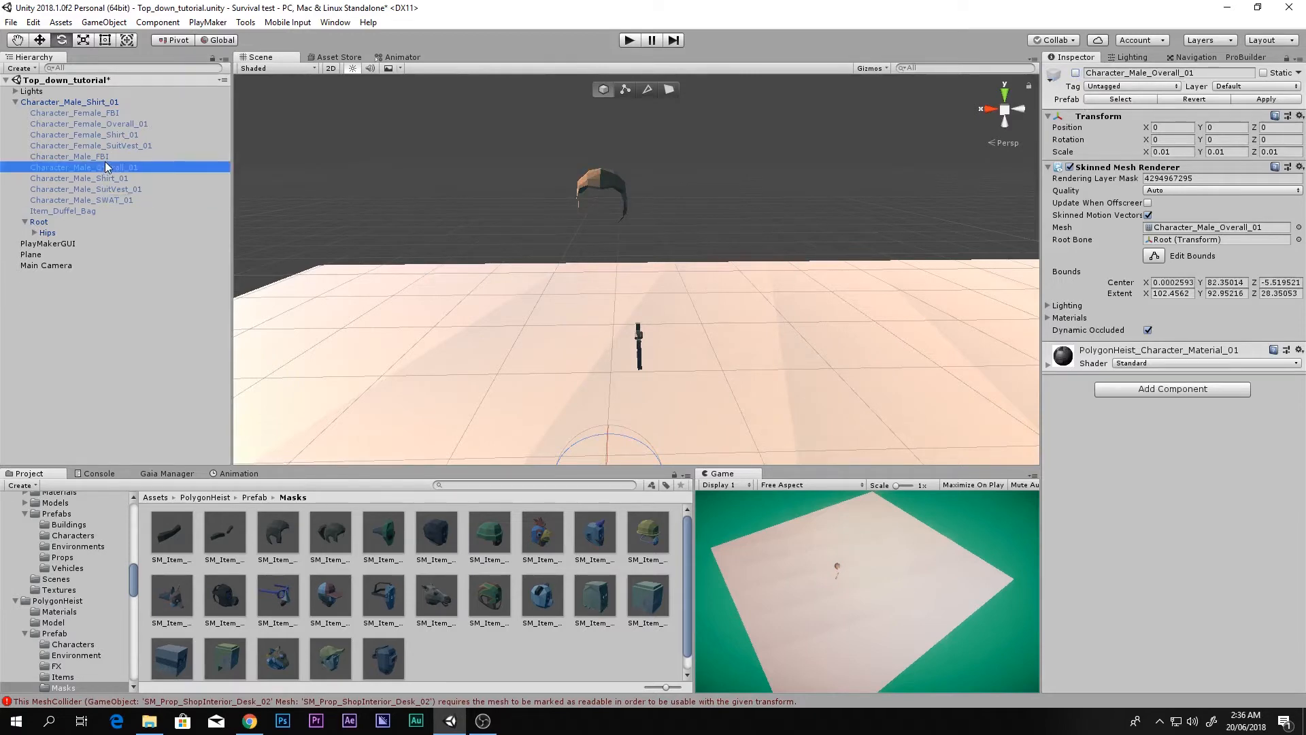
pyautogui.click(136, 179)
pyautogui.click(1075, 73)
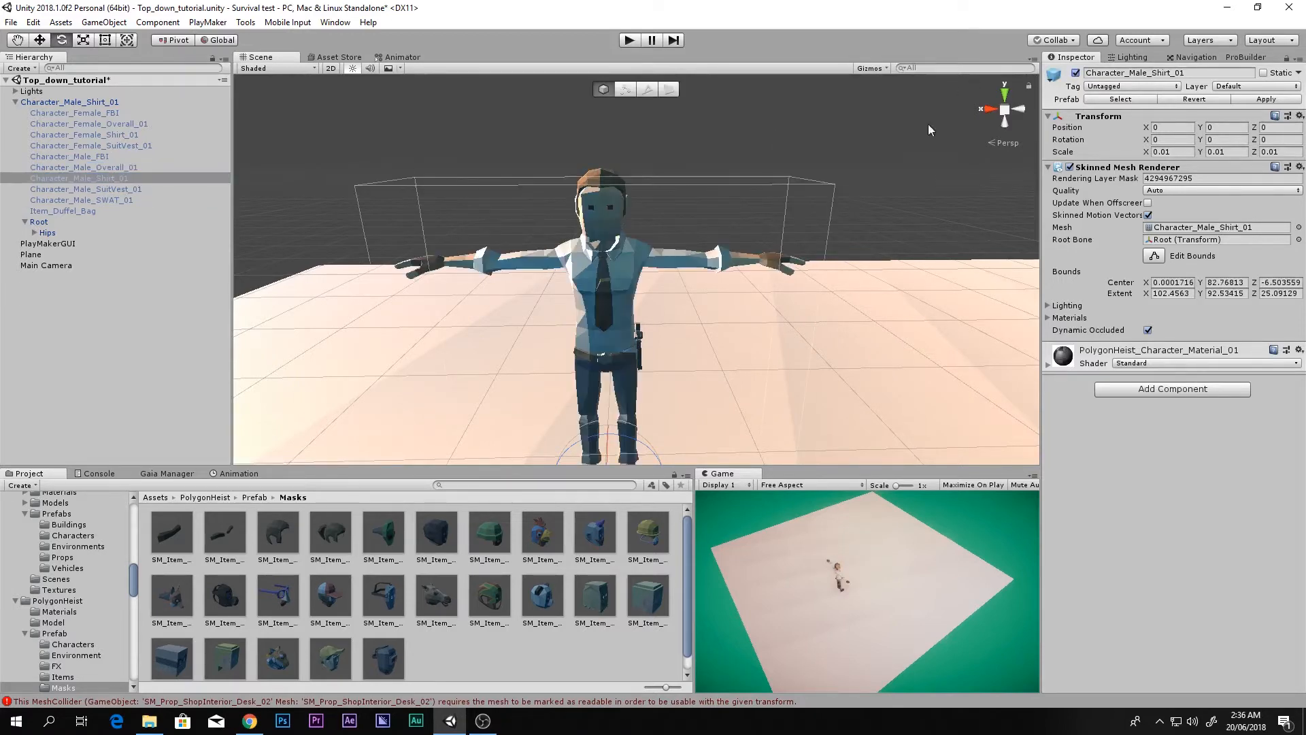
pyautogui.moveTo(602, 211); pyautogui.dragTo(691, 272, button='right')
pyautogui.press('a')
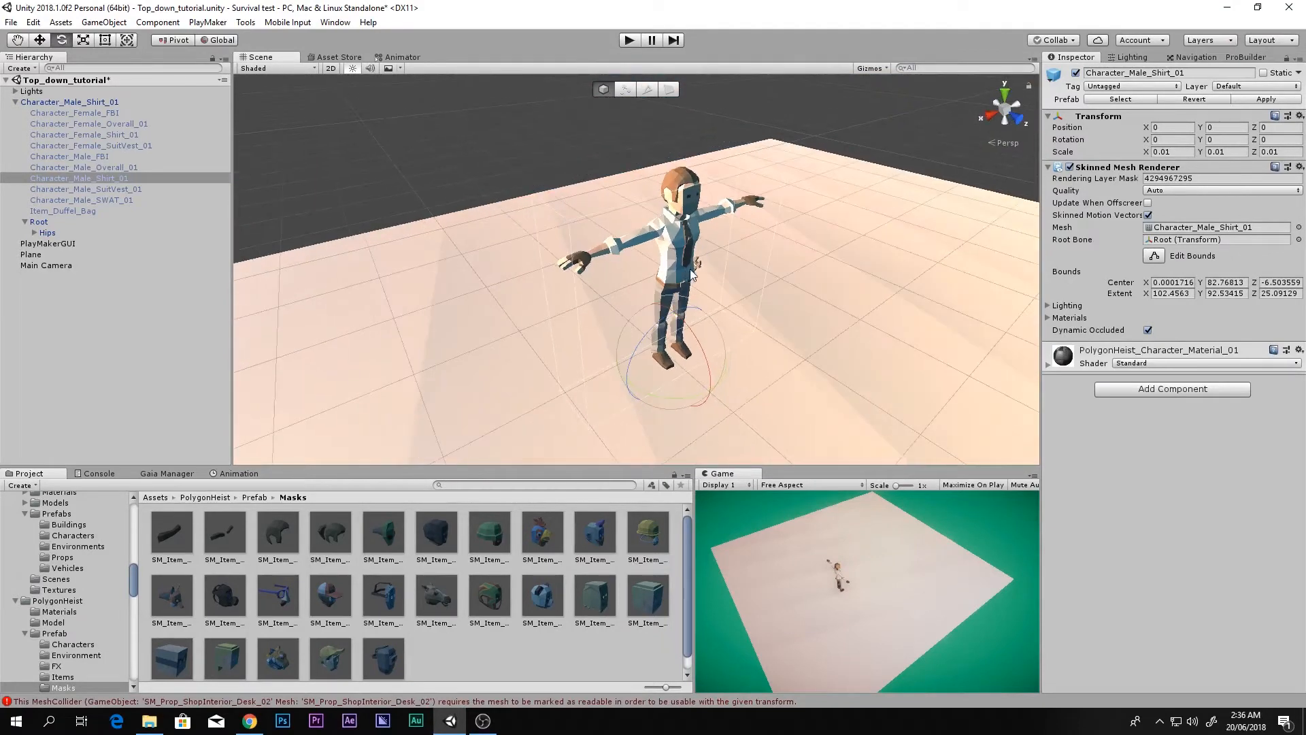
pyautogui.click(12, 103)
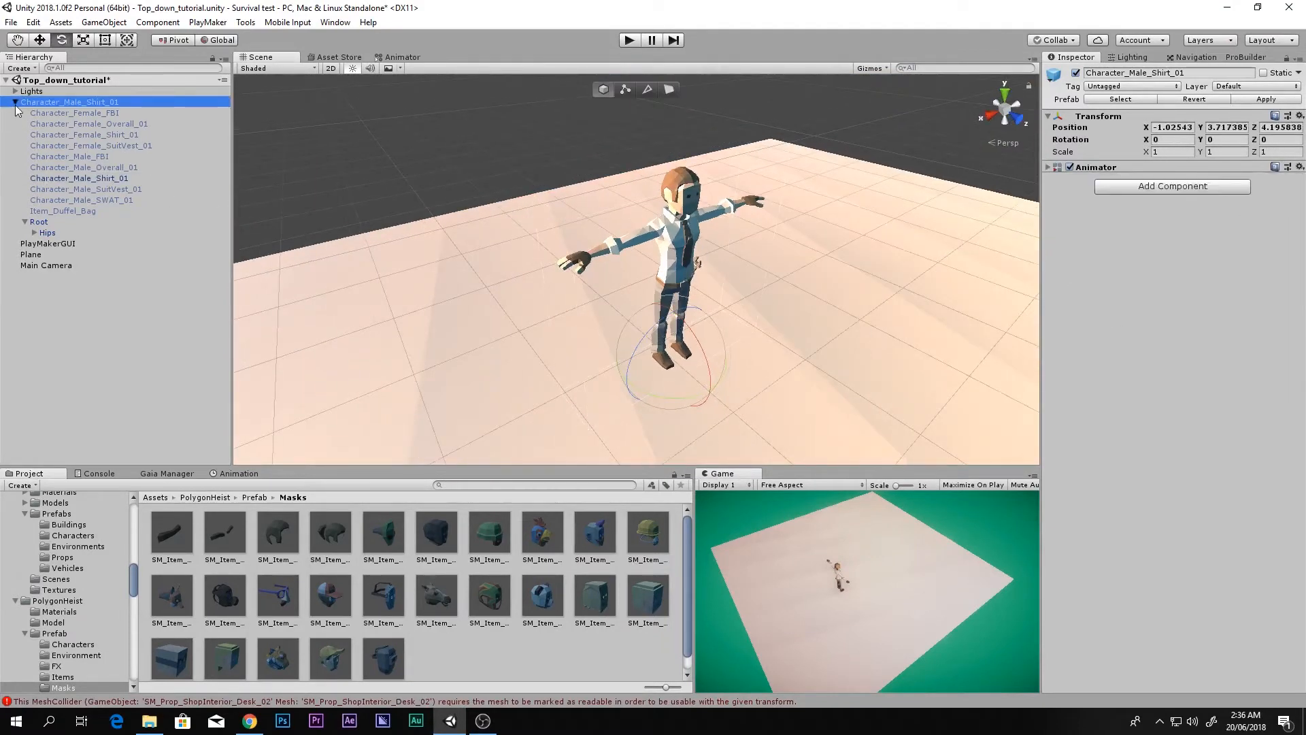
# Step: Create a new folder named Sripts in the top-level Assets folder
pyautogui.click(15, 102)
pyautogui.scroll(15, 68, 591)
pyautogui.click(52, 551)
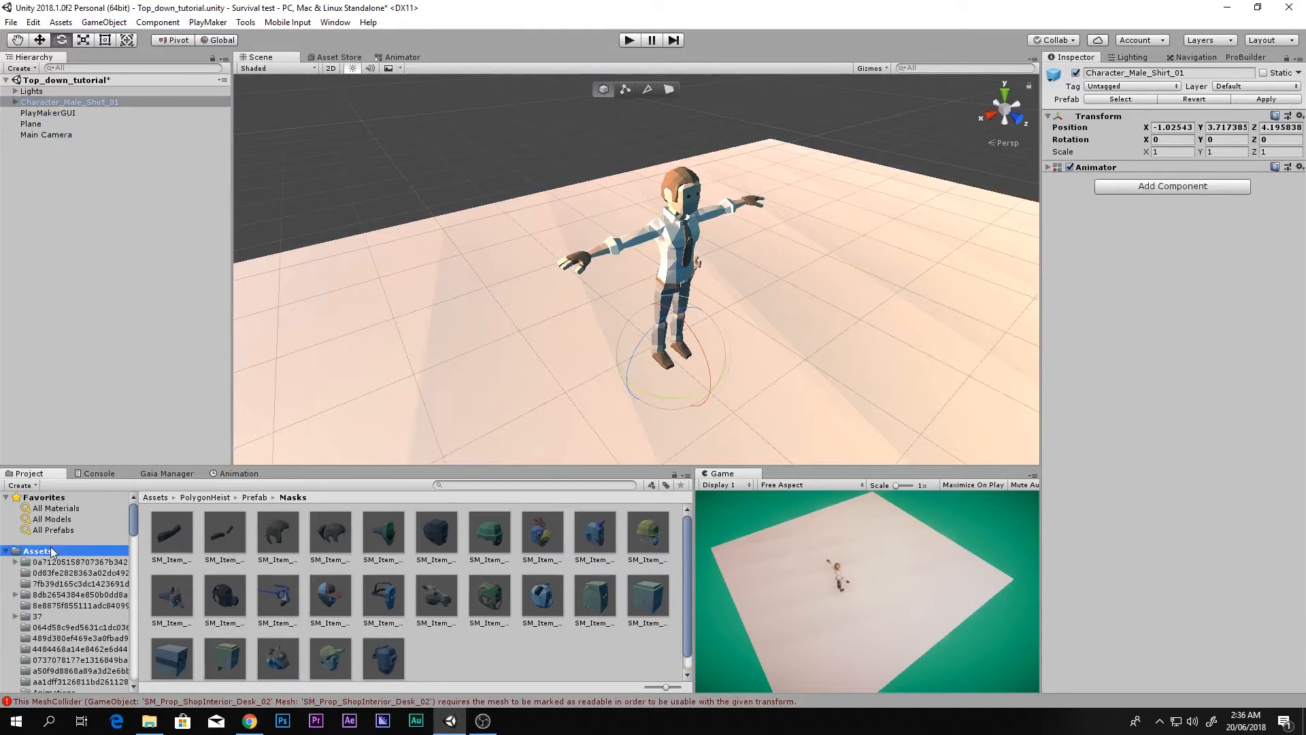
pyautogui.rightClick(586, 625)
pyautogui.moveTo(667, 356)
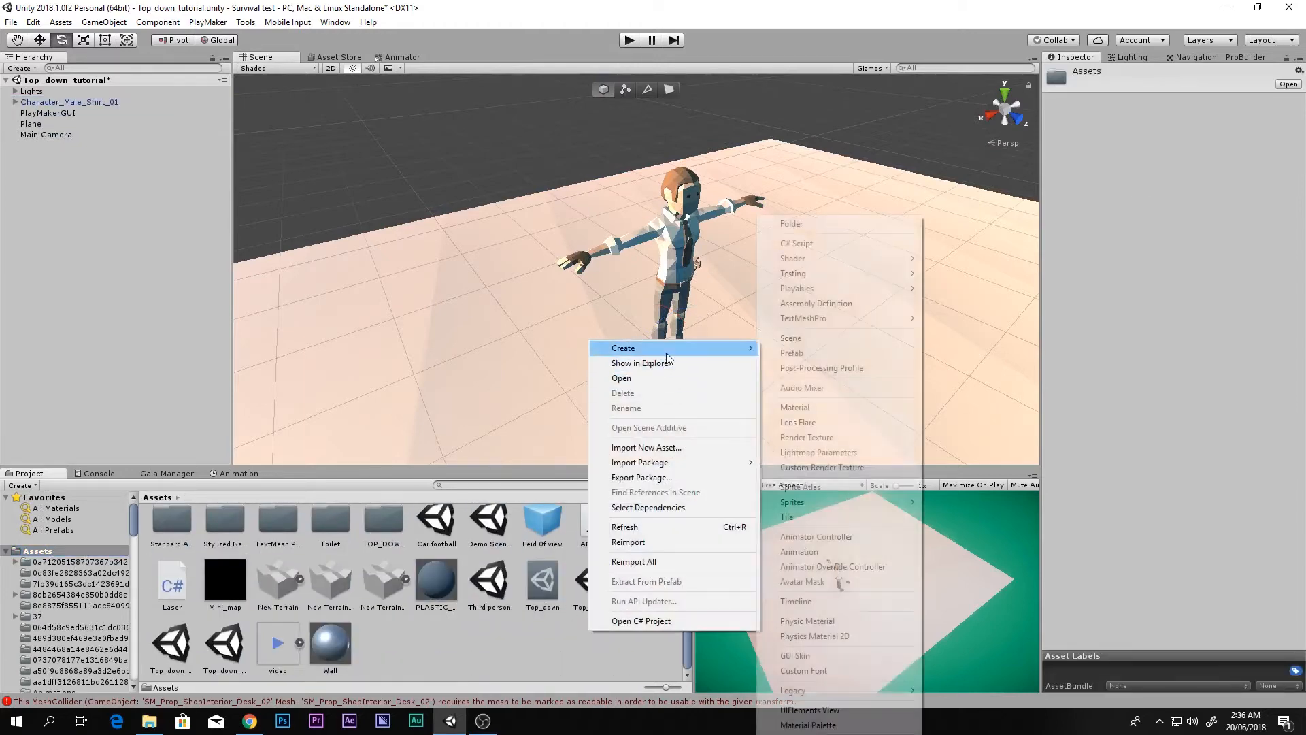
pyautogui.click(803, 223)
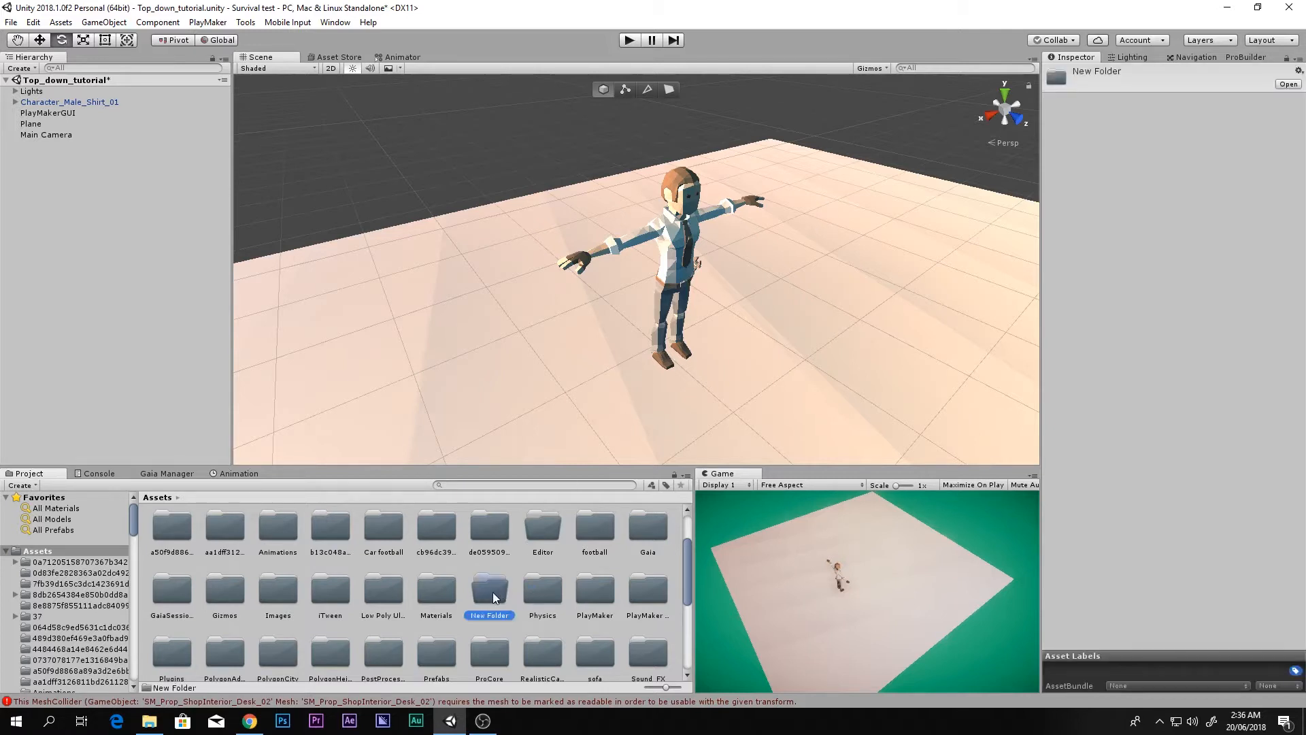
pyautogui.write('Sripts')
pyautogui.press('Return')
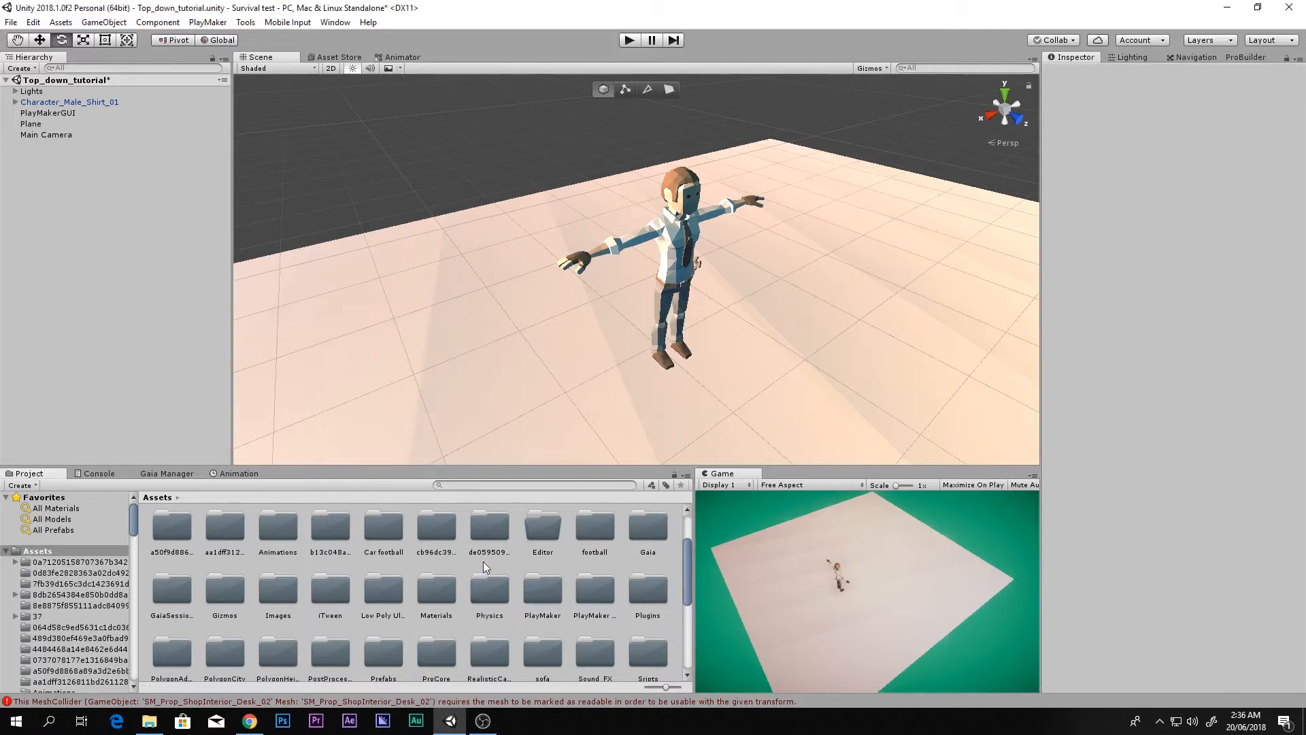
# Step: Open the Animations folder to list its animation clips
pyautogui.doubleClick(281, 528)
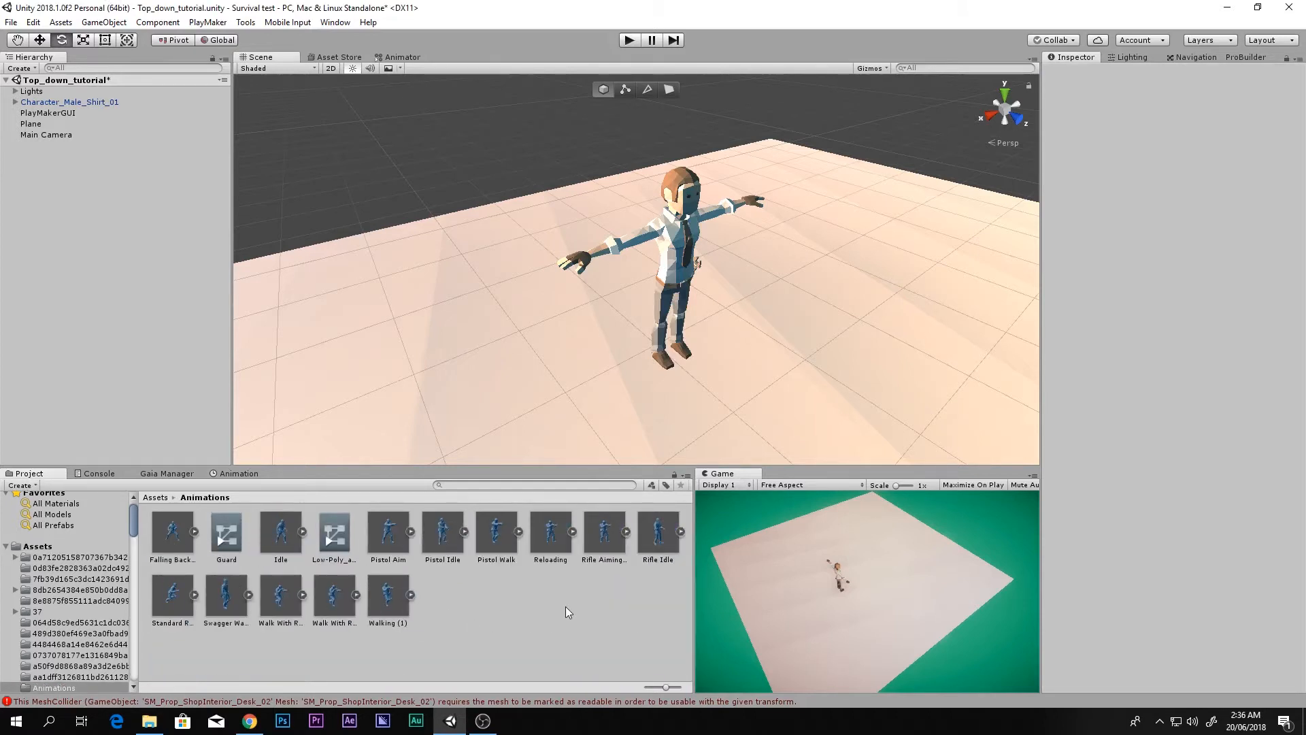
pyautogui.scroll(2, 761, 321)
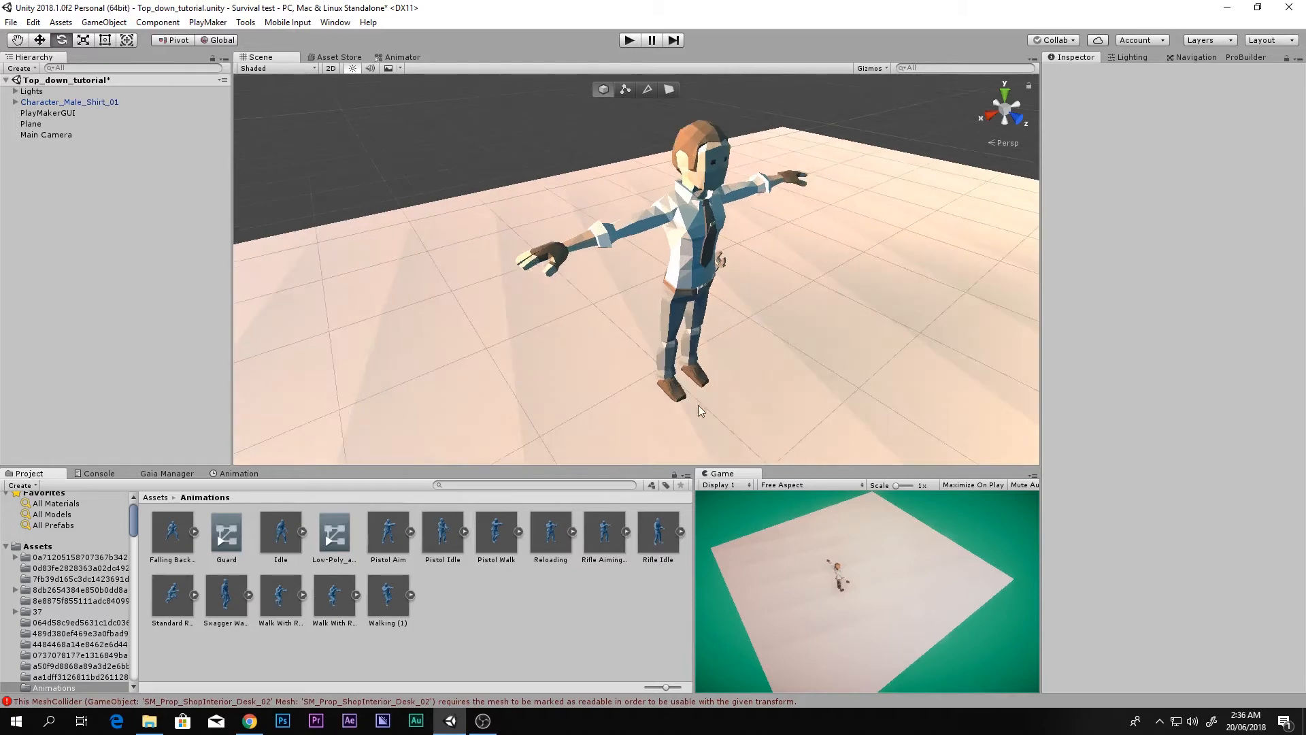
pyautogui.moveTo(626, 427); pyautogui.dragTo(509, 429, button='middle')
pyautogui.moveTo(586, 341); pyautogui.dragTo(360, 391, button='right')
pyautogui.press('s')
pyautogui.click(48, 102)
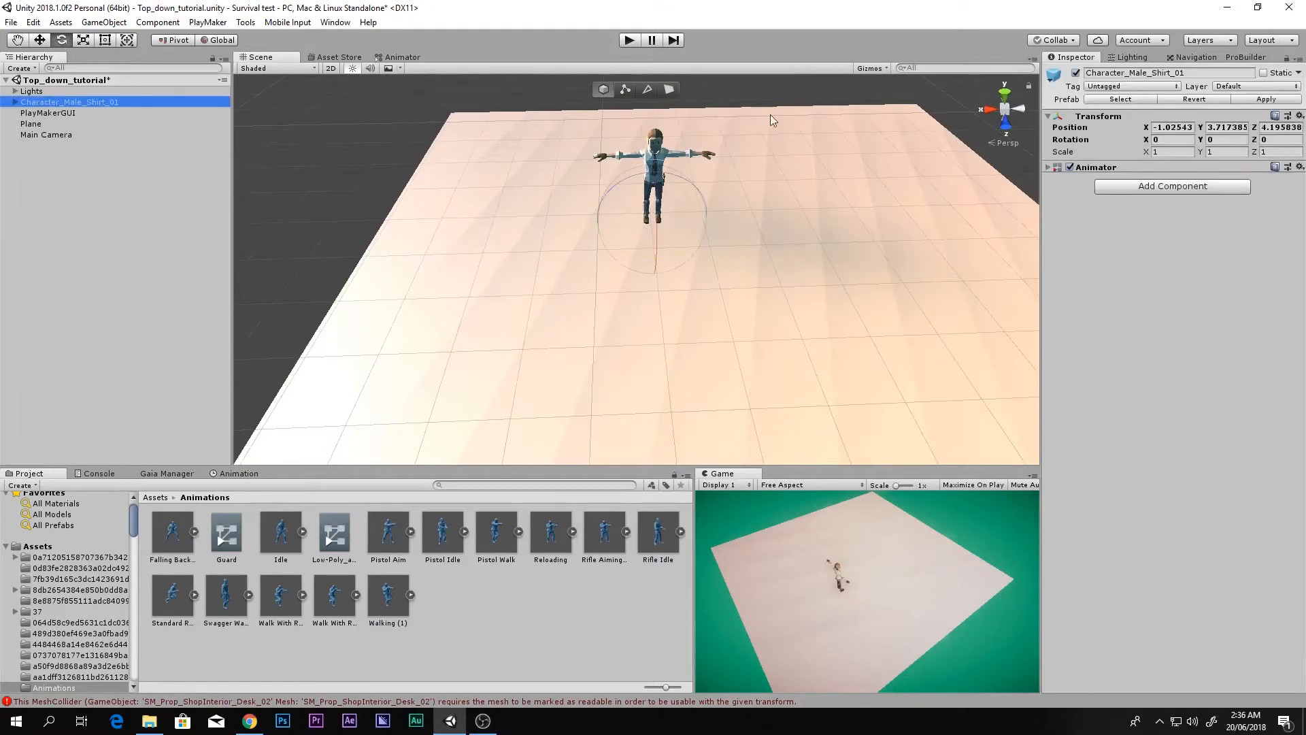
pyautogui.press('Up')
pyautogui.click(1076, 72)
pyautogui.click(1076, 73)
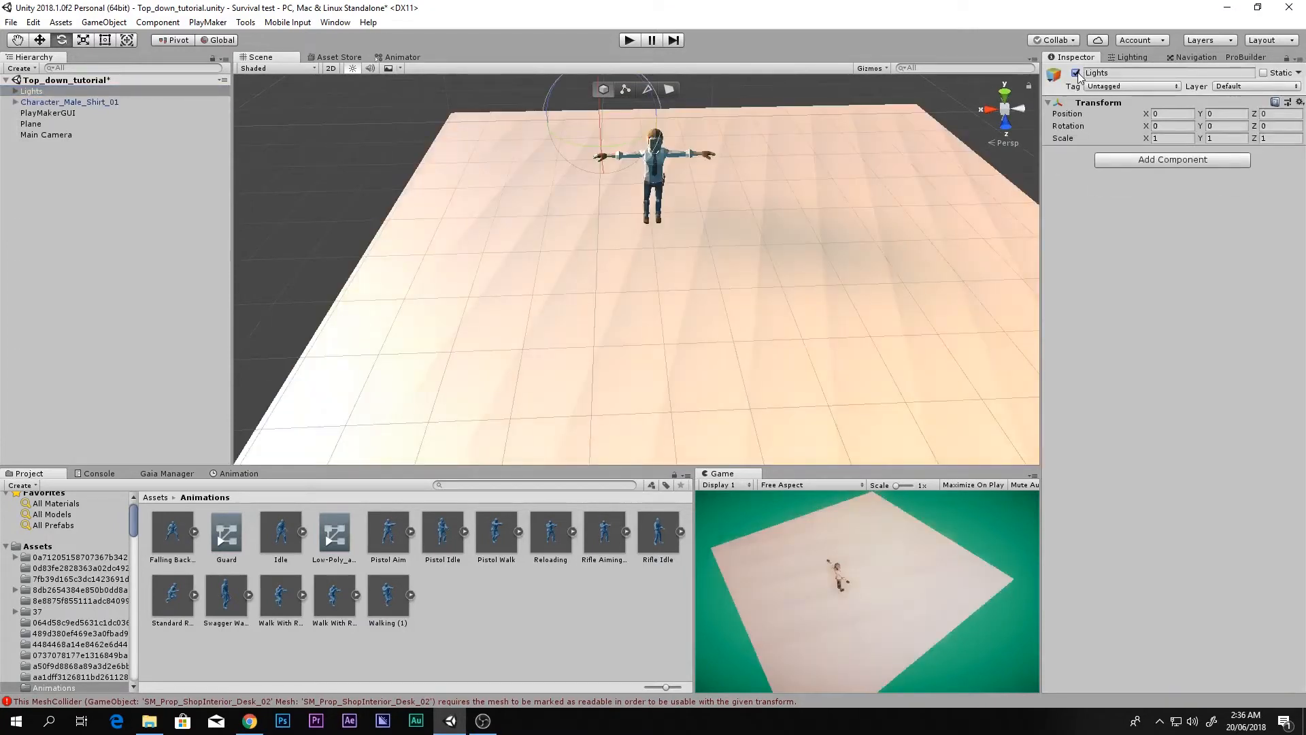
pyautogui.doubleClick(1075, 73)
pyautogui.click(15, 91)
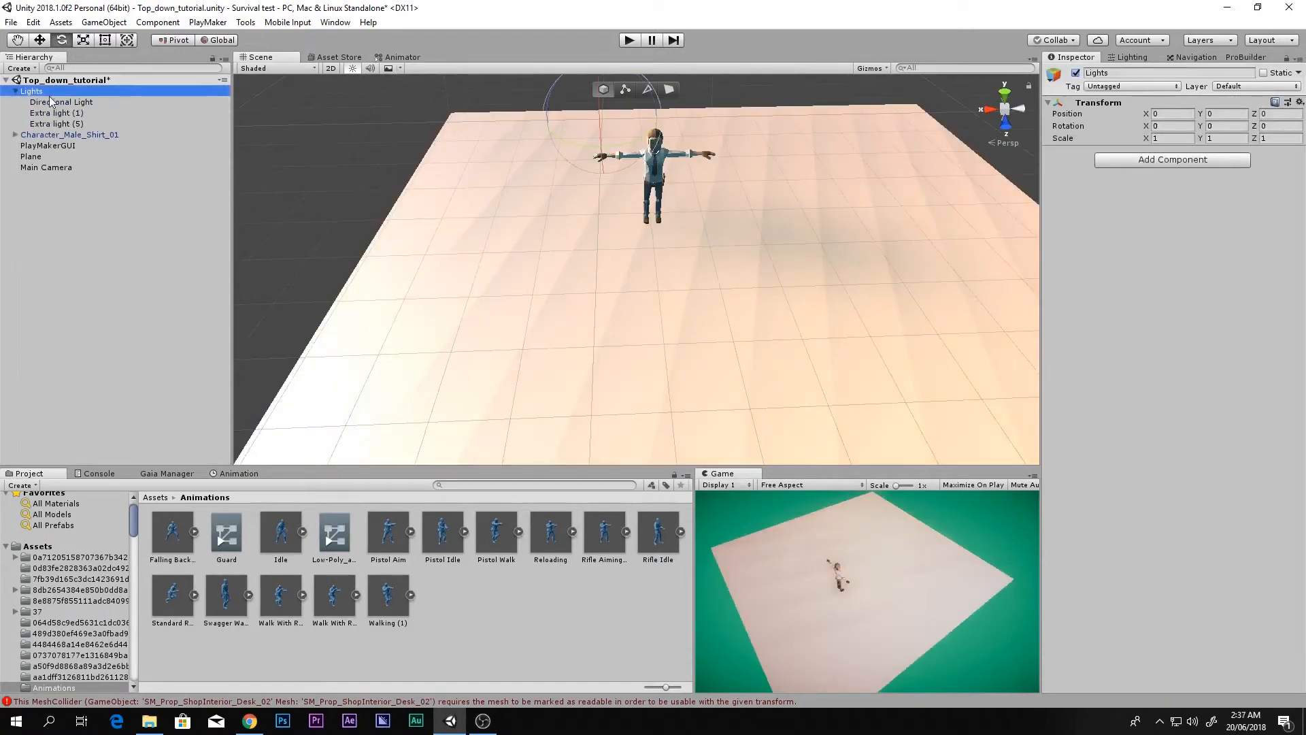
pyautogui.click(62, 102)
pyautogui.click(57, 113)
pyautogui.keyDown('shift'); pyautogui.click(56, 124); pyautogui.keyUp('shift')
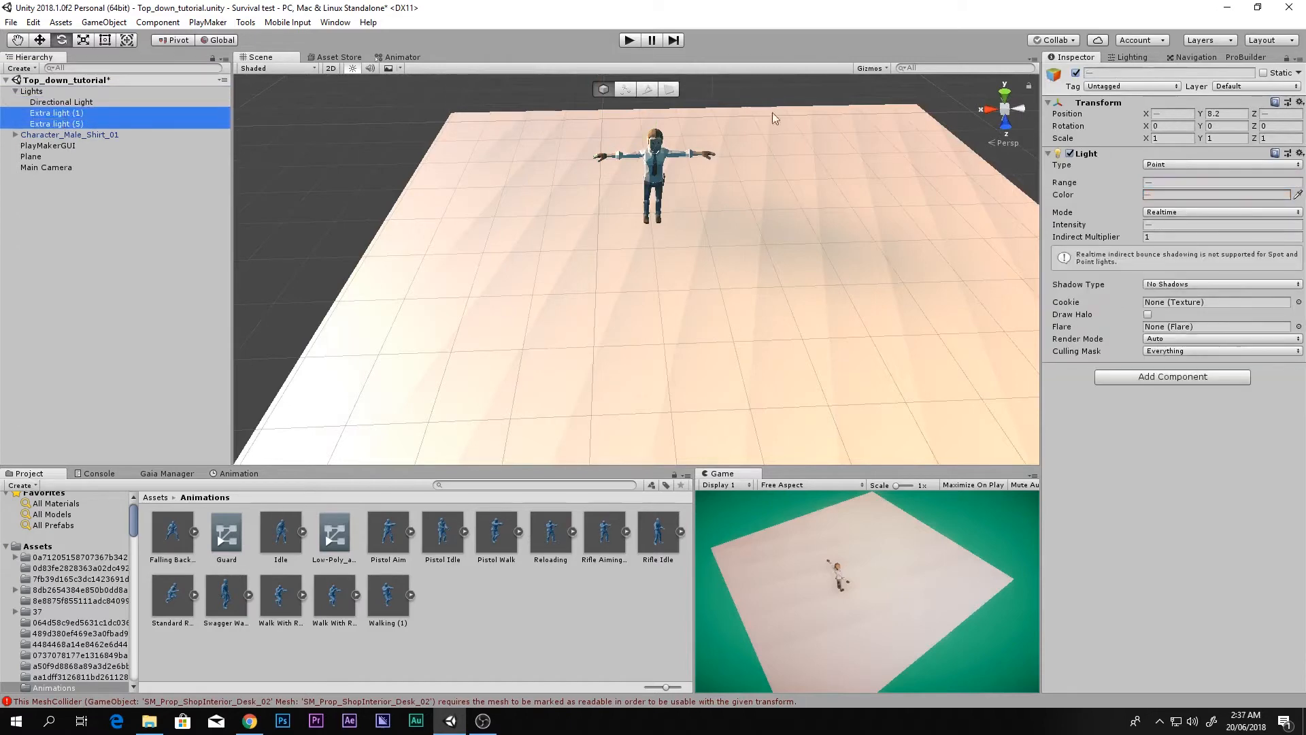
pyautogui.click(1078, 72)
pyautogui.click(1078, 73)
pyautogui.keyDown('alt'); pyautogui.moveTo(688, 251); pyautogui.dragTo(770, 266); pyautogui.keyUp('alt')
pyautogui.moveTo(769, 266); pyautogui.dragTo(880, 346, button='right')
pyautogui.hotkey('shift', 'space')
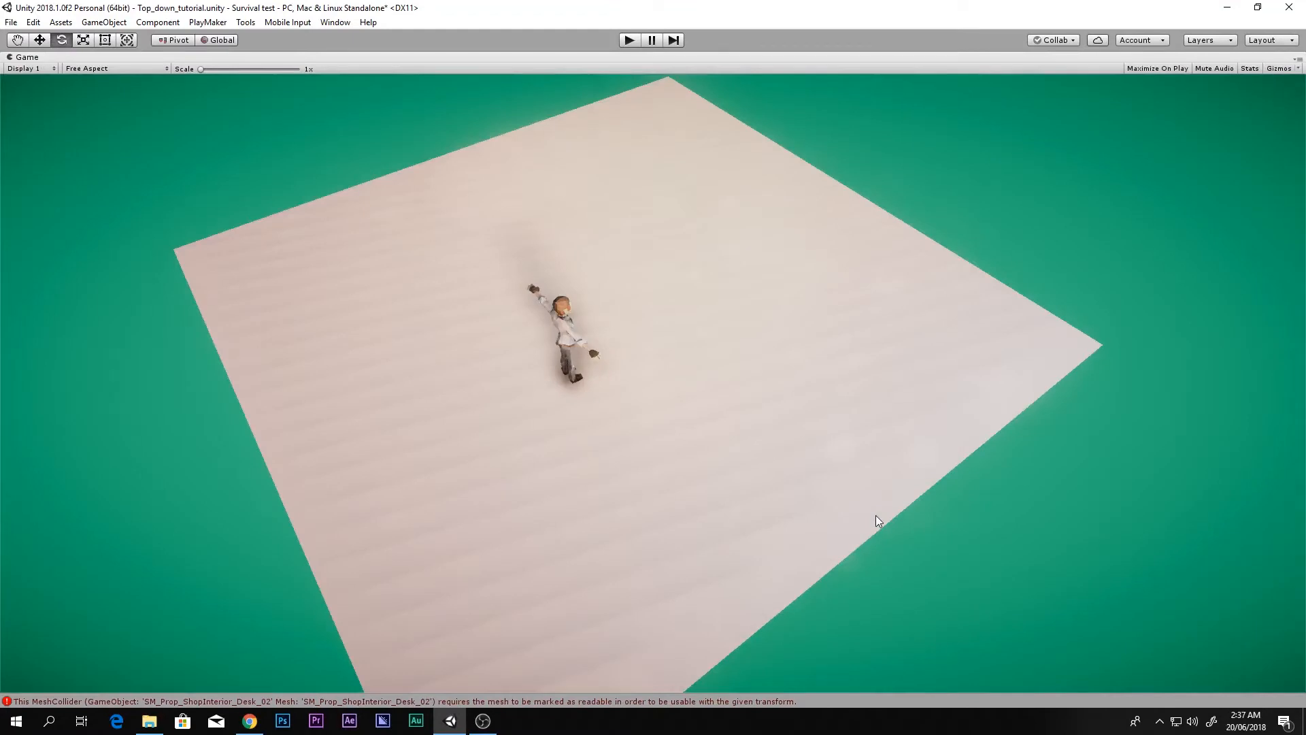
pyautogui.hotkey('shift', 'space')
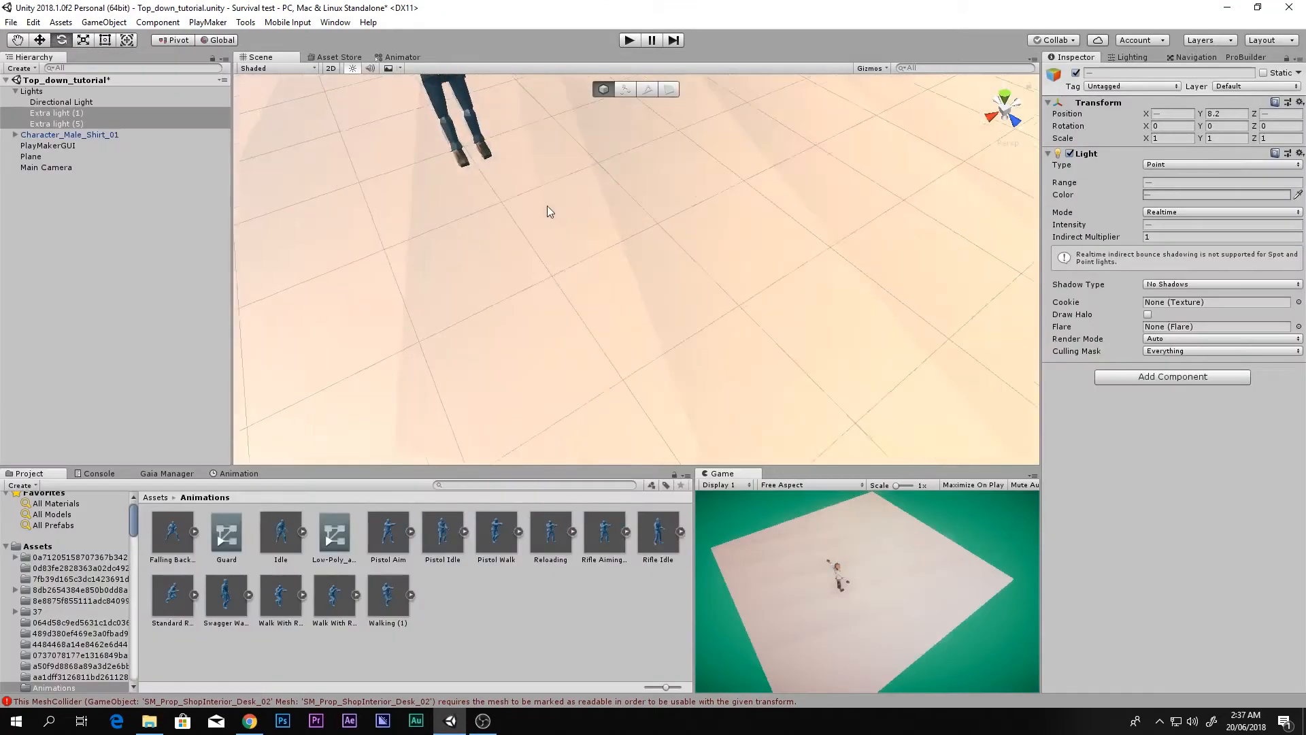
pyautogui.scroll(-10, 611, 378)
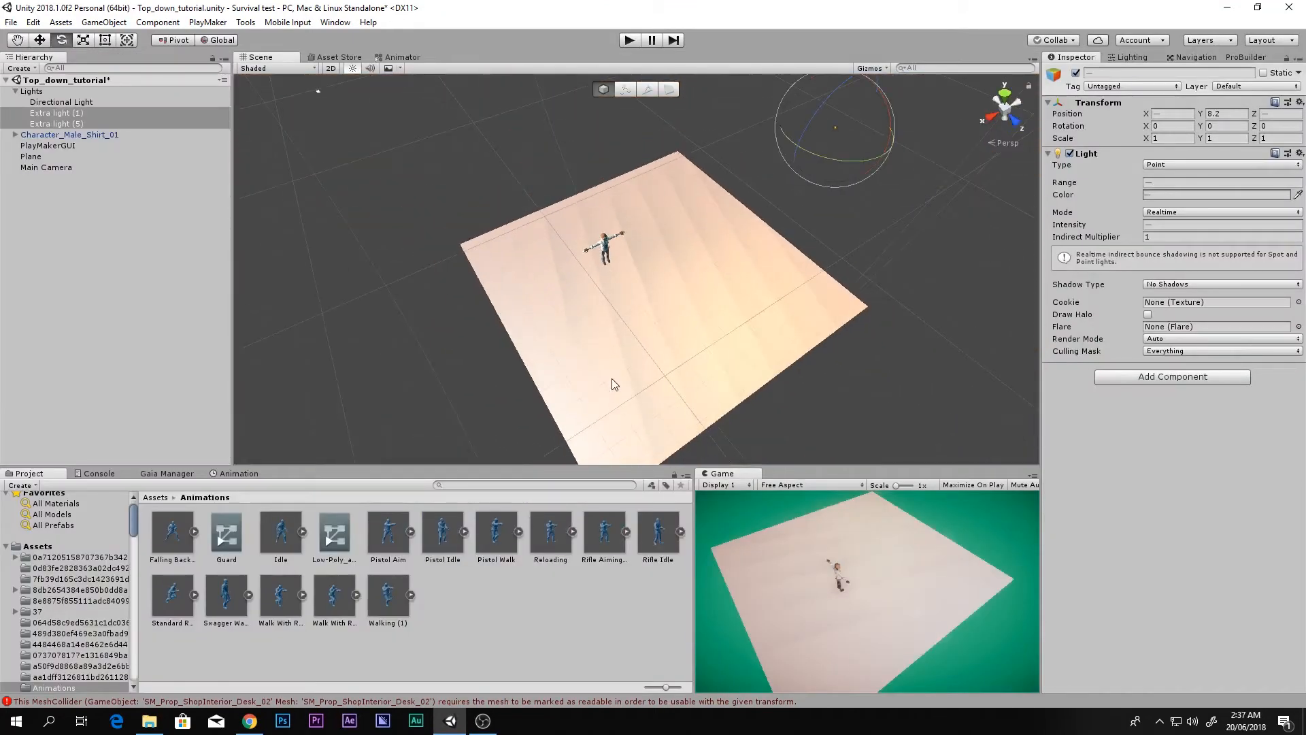
pyautogui.click(611, 379)
pyautogui.press('w')
pyautogui.moveTo(655, 241); pyautogui.dragTo(738, 315)
pyautogui.hotkey('ctrl', 'z')
pyautogui.moveTo(754, 324); pyautogui.dragTo(775, 238, button='right')
pyautogui.press('w')
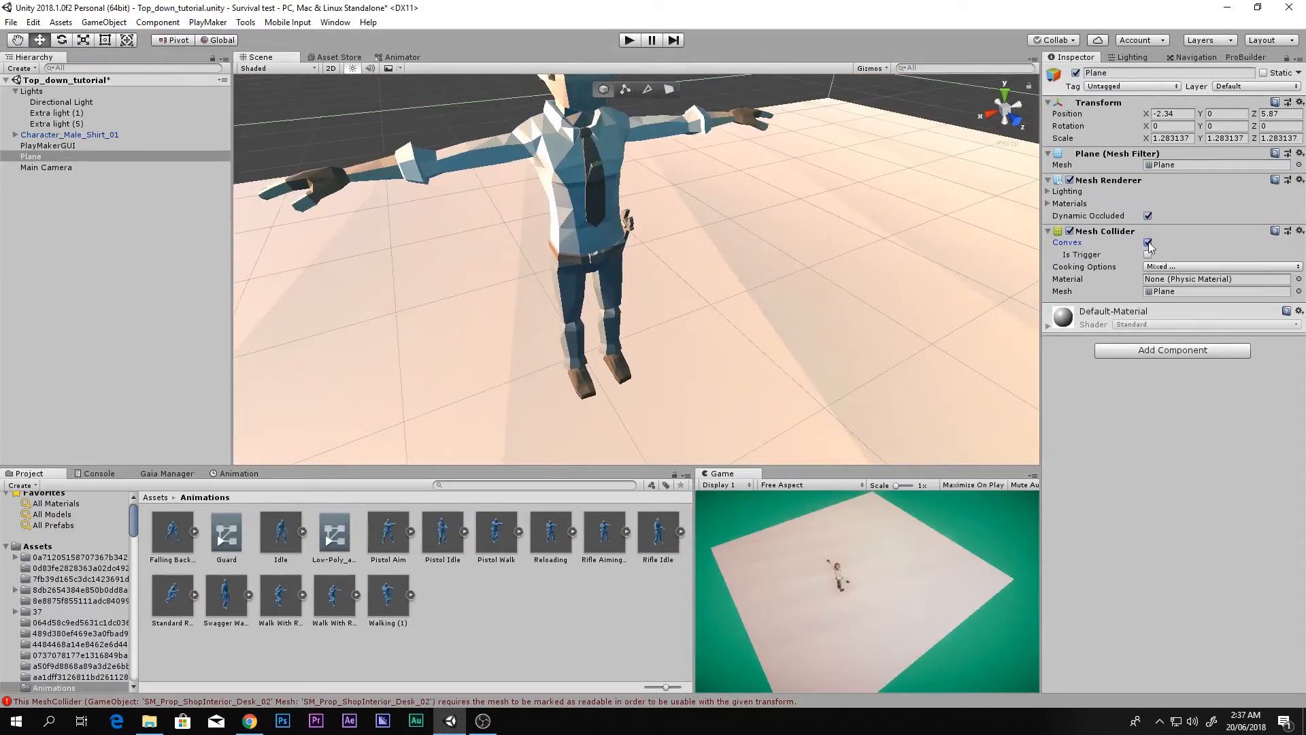
pyautogui.moveTo(921, 324); pyautogui.dragTo(823, 318, button='right')
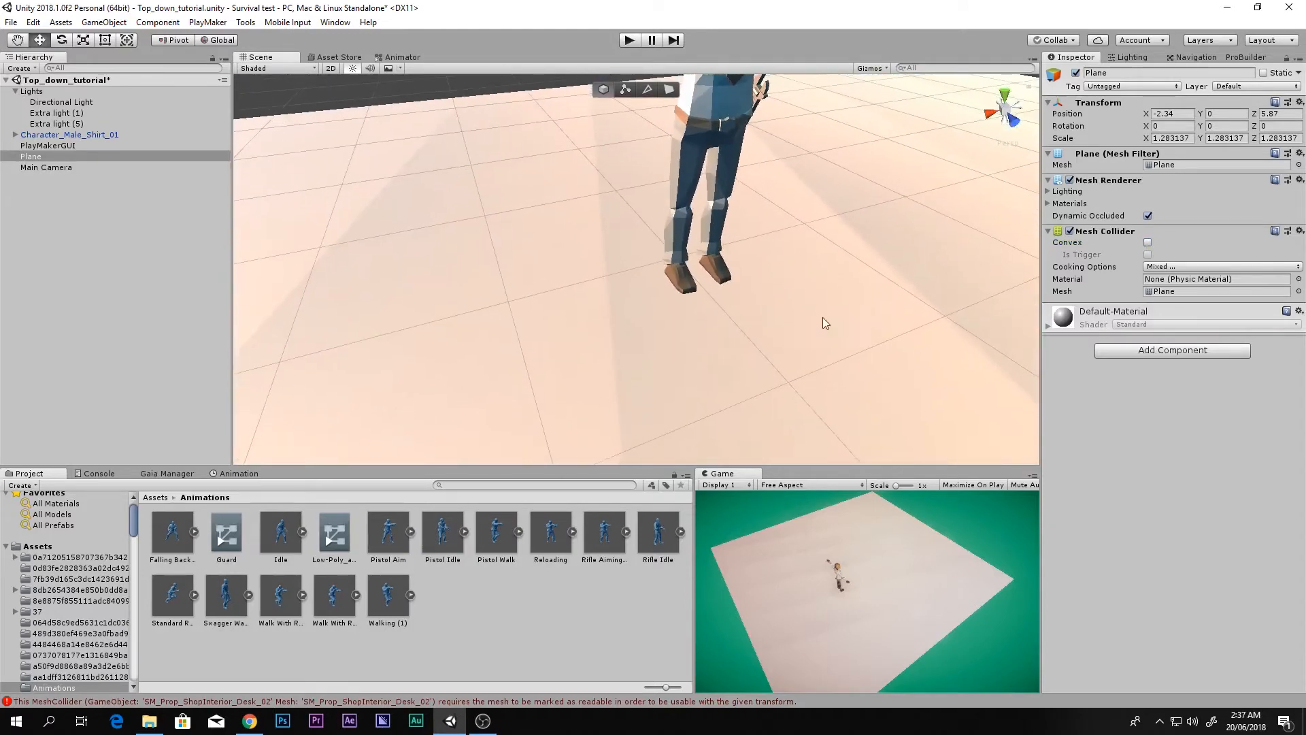
pyautogui.scroll(-3, 719, 300)
pyautogui.moveTo(721, 302); pyautogui.dragTo(710, 318, button='middle')
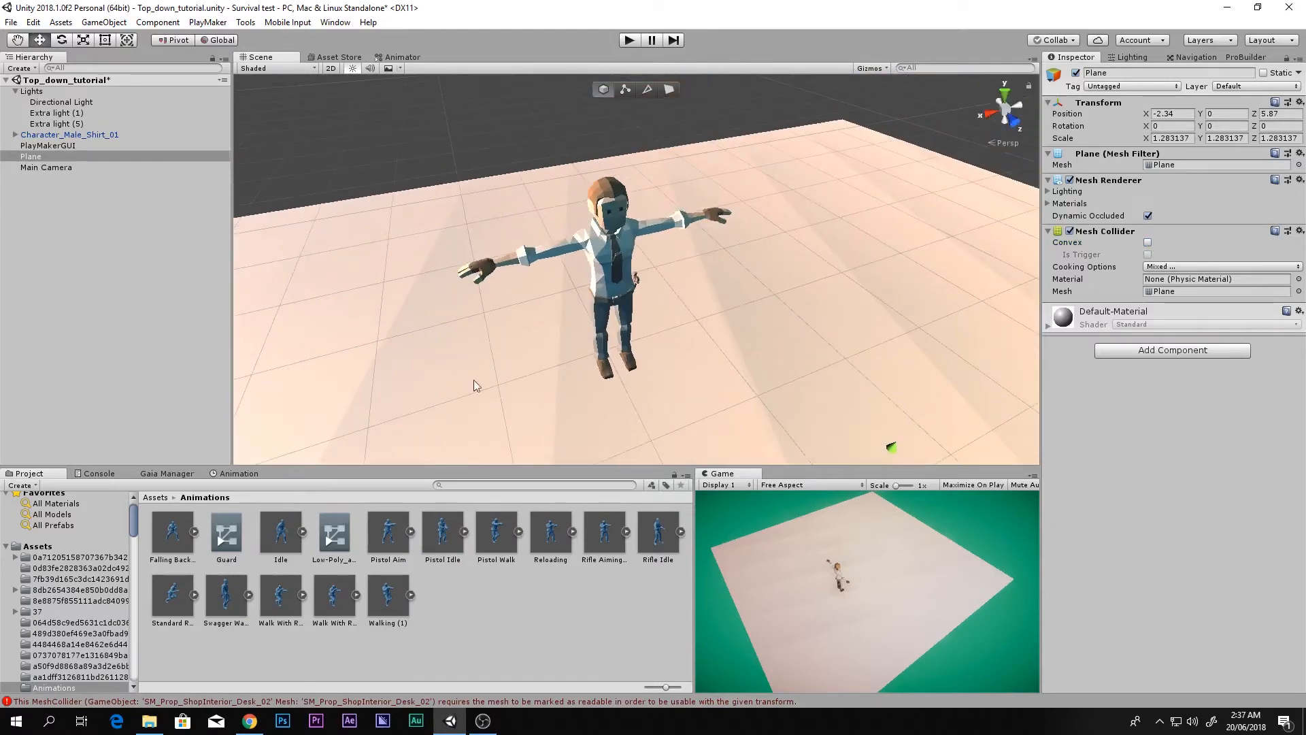
pyautogui.click(139, 301)
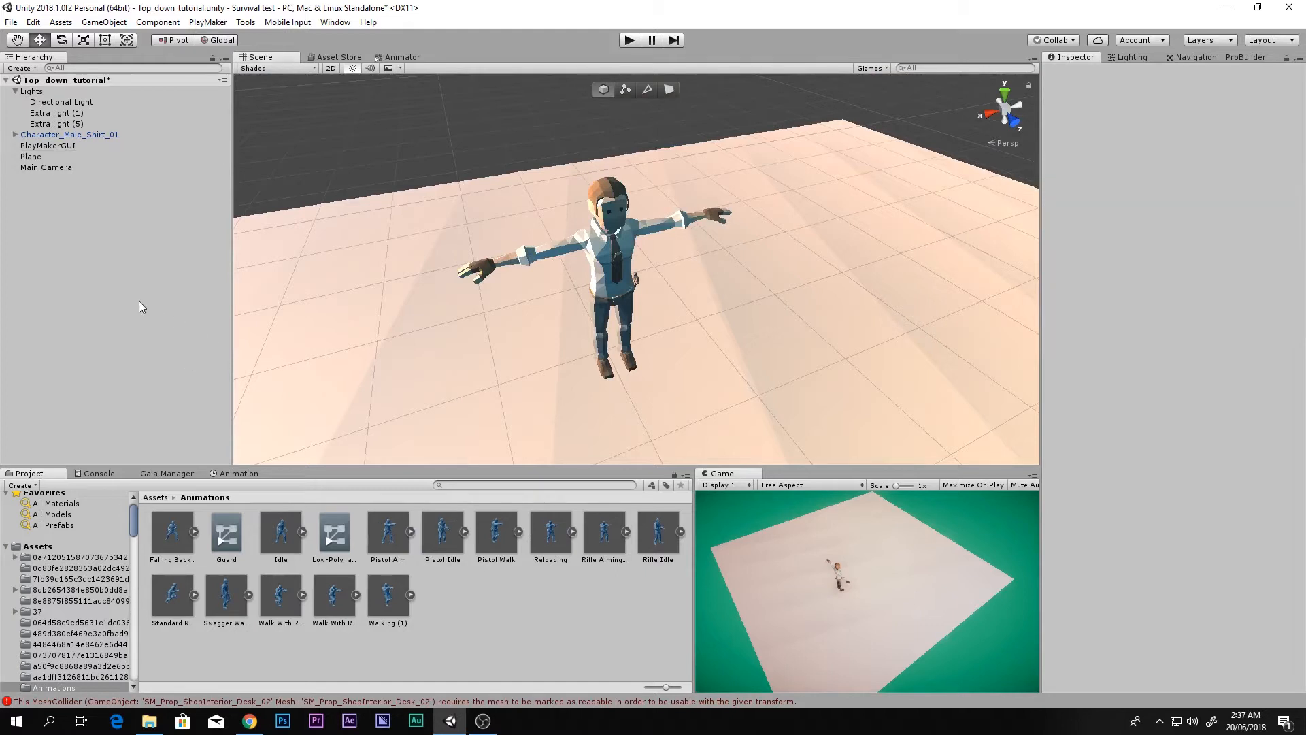
# Step: Inspect the Idle clip's import settings, confirming its rig animation type is Humanoid
pyautogui.click(15, 92)
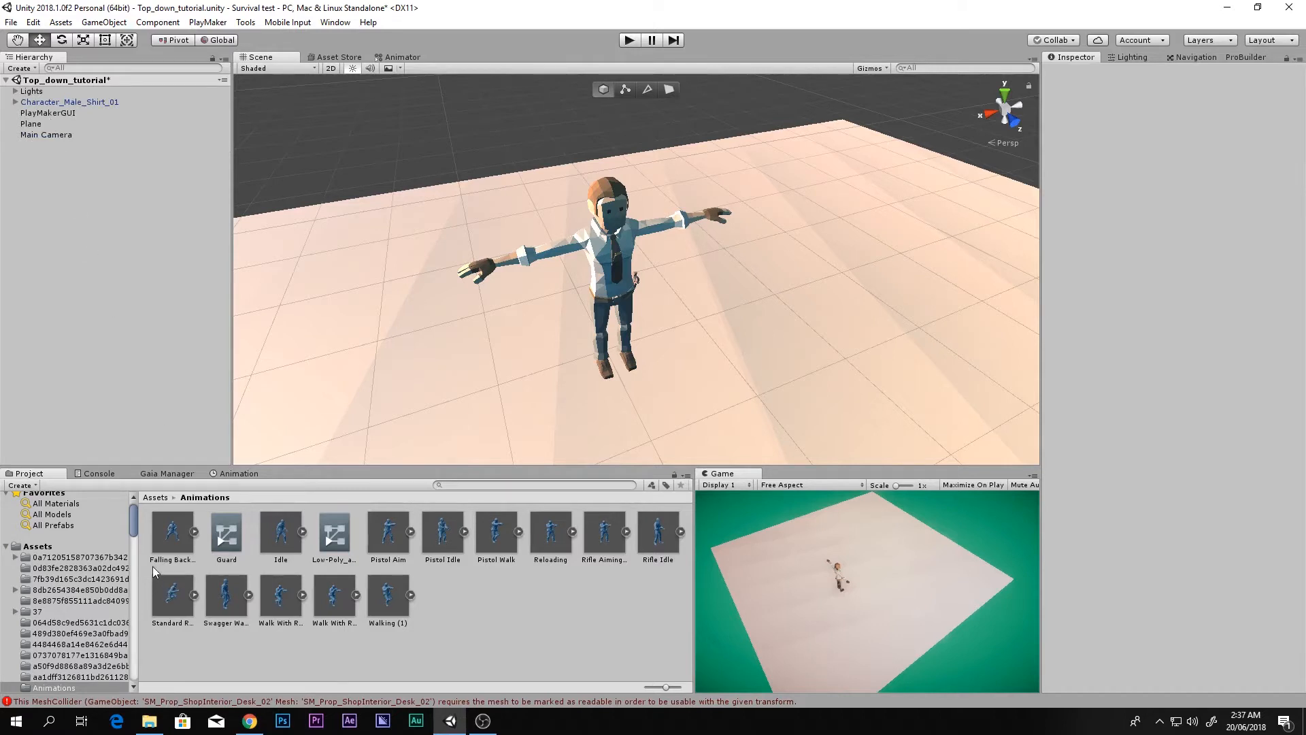
pyautogui.click(284, 531)
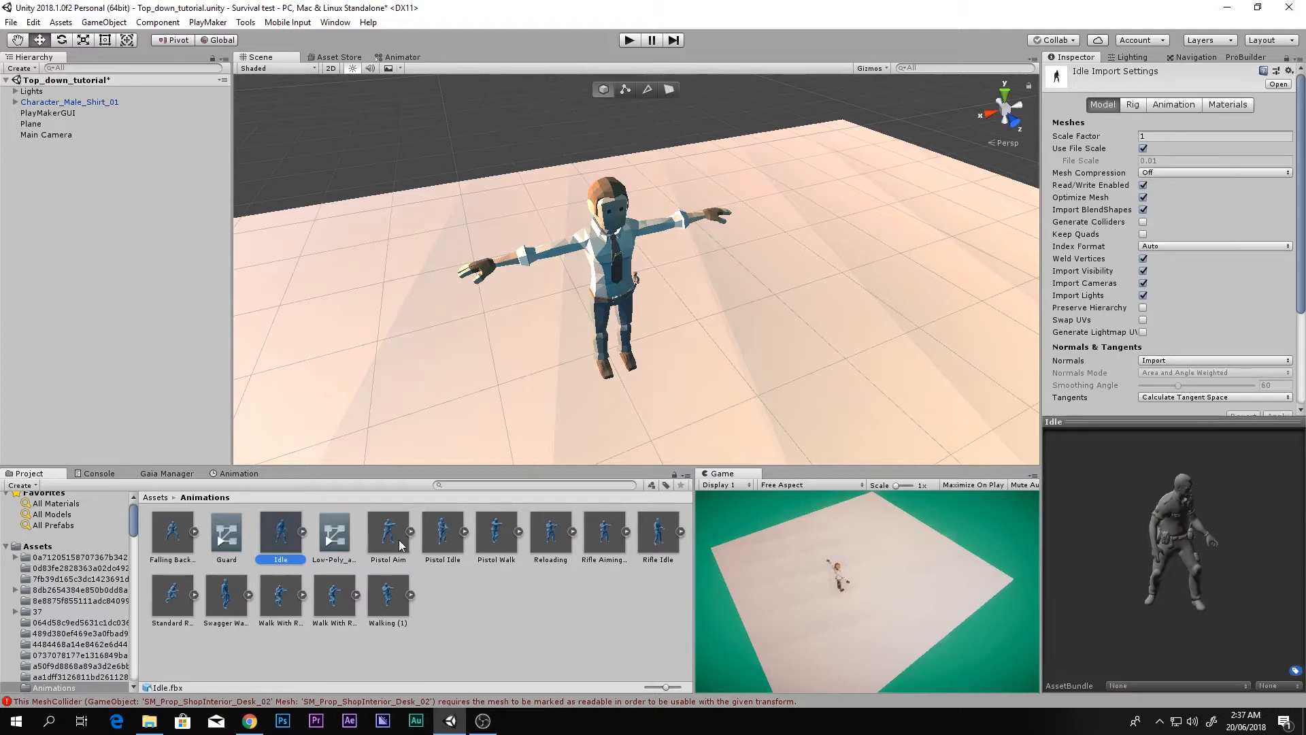
pyautogui.click(232, 598)
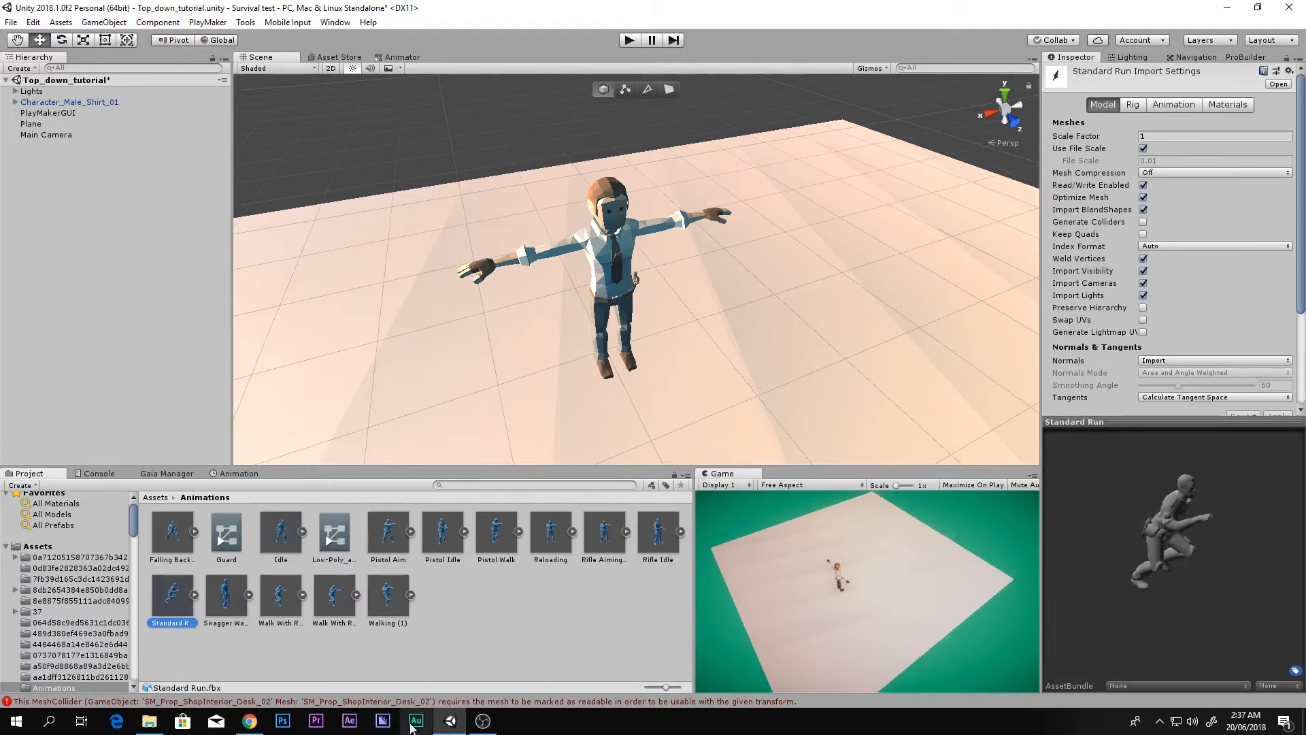
pyautogui.click(486, 587)
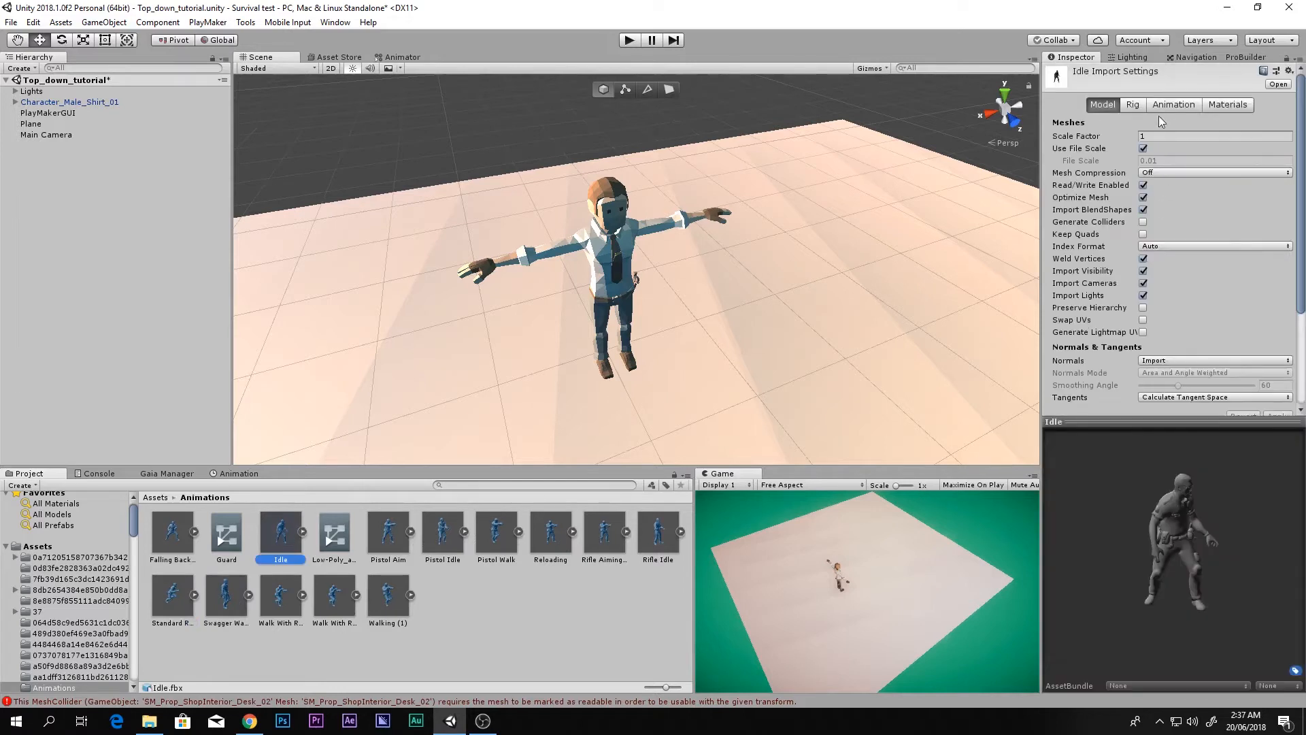
pyautogui.click(1171, 106)
pyautogui.click(1055, 436)
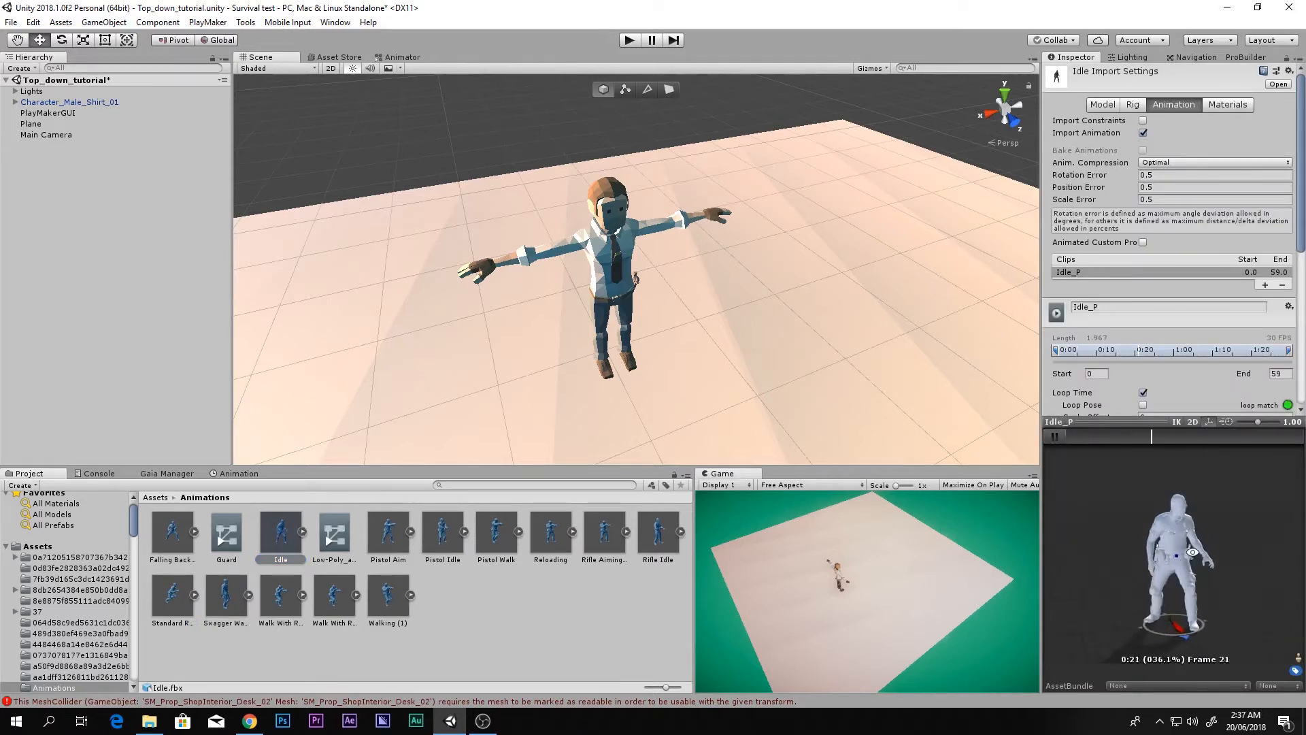
pyautogui.click(1133, 105)
pyautogui.click(1155, 120)
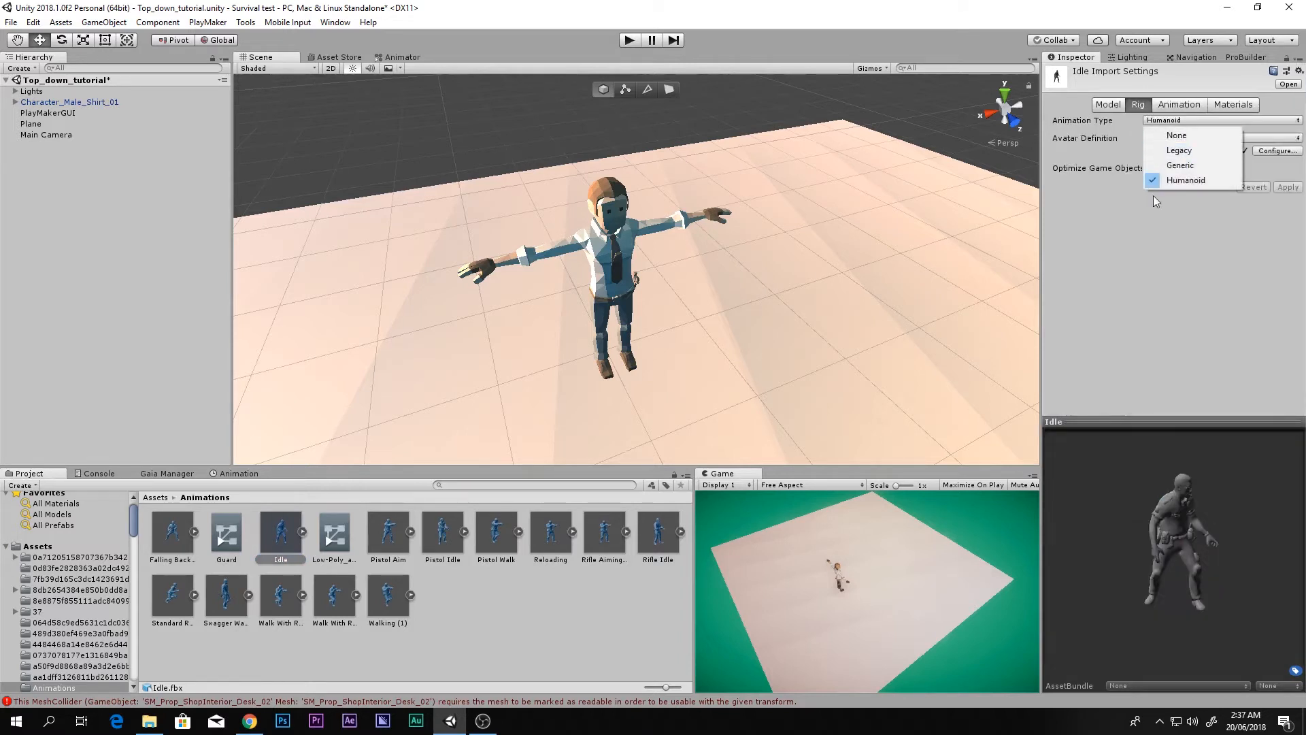
pyautogui.click(1192, 208)
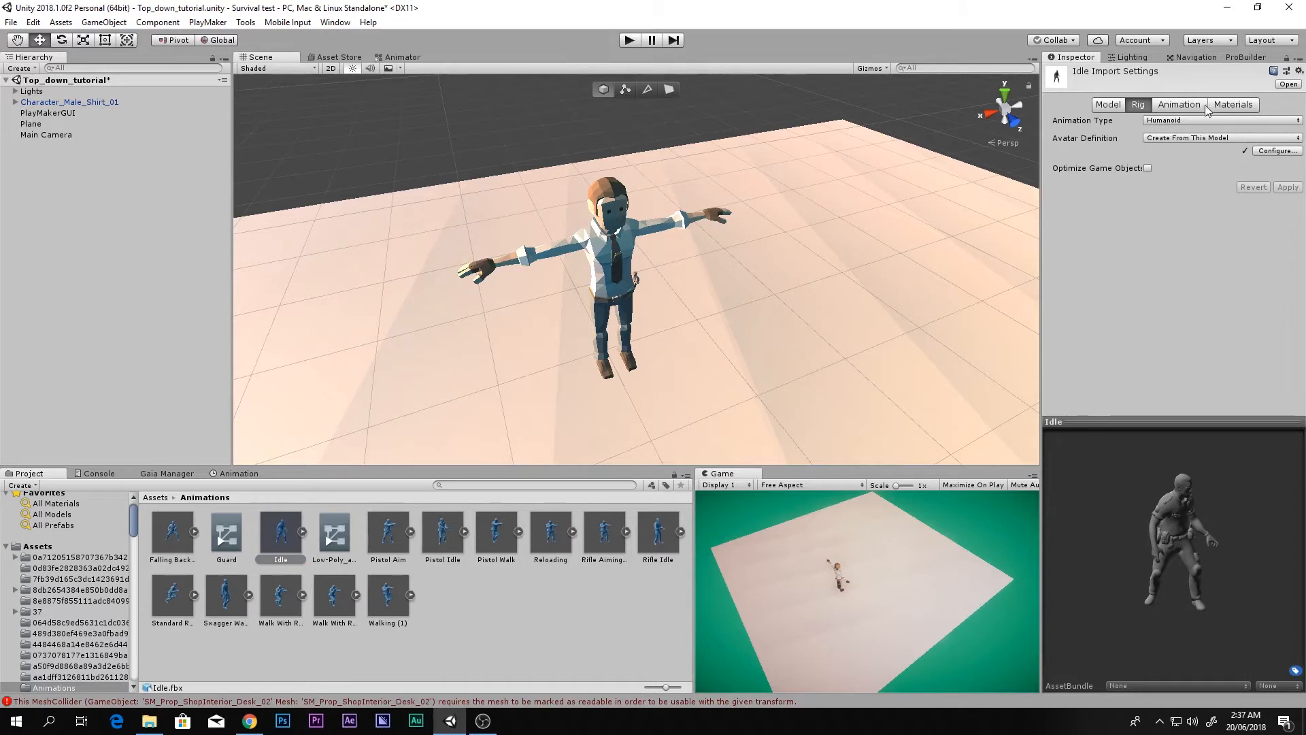
pyautogui.click(1179, 105)
pyautogui.scroll(-3, 1168, 222)
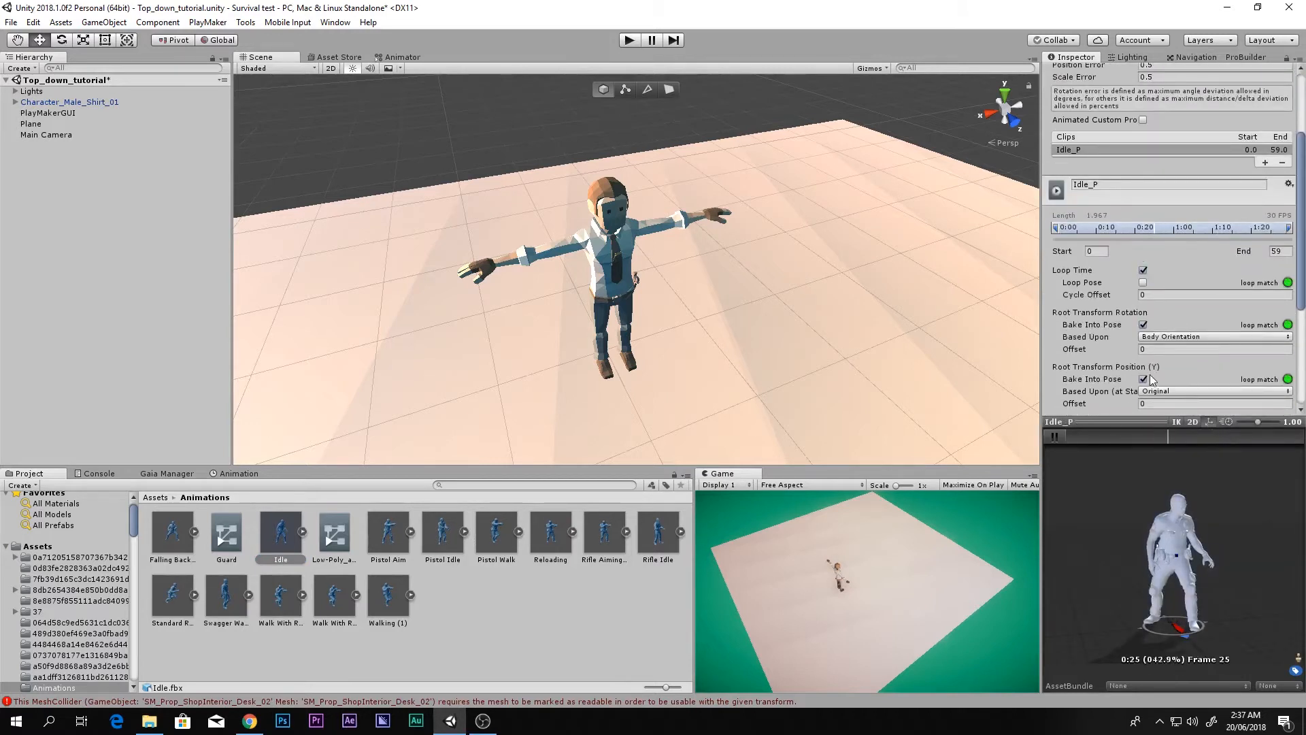
pyautogui.scroll(-1, 1150, 378)
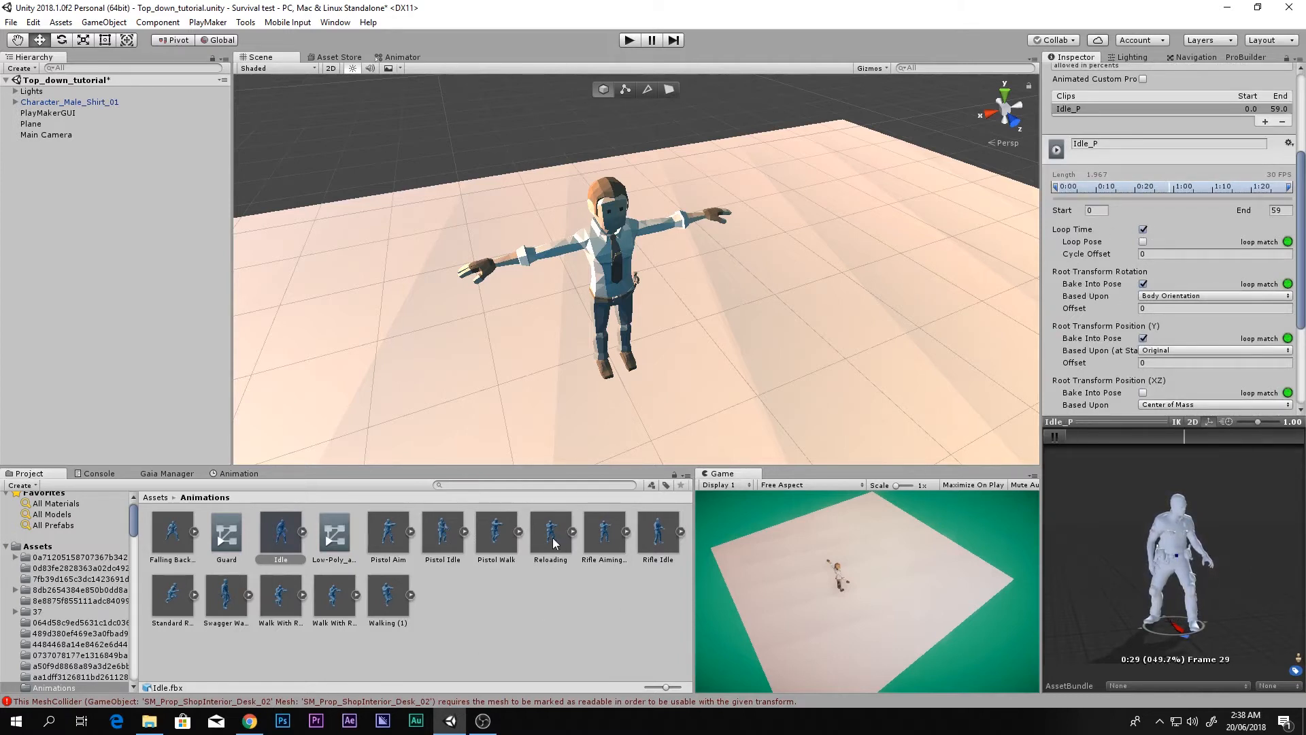
# Step: Check the Swagger Walk clip's Humanoid rig and play its animation preview
pyautogui.click(223, 598)
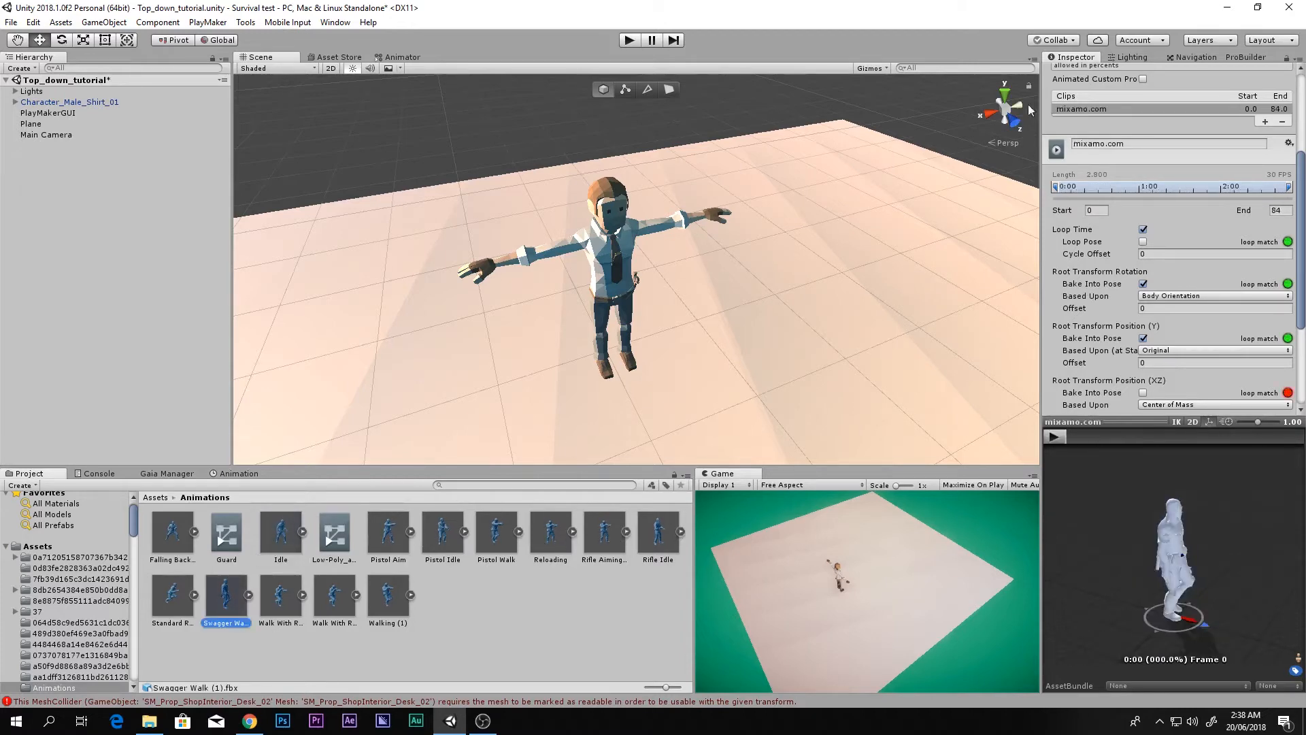
pyautogui.scroll(5, 1099, 131)
pyautogui.click(1137, 106)
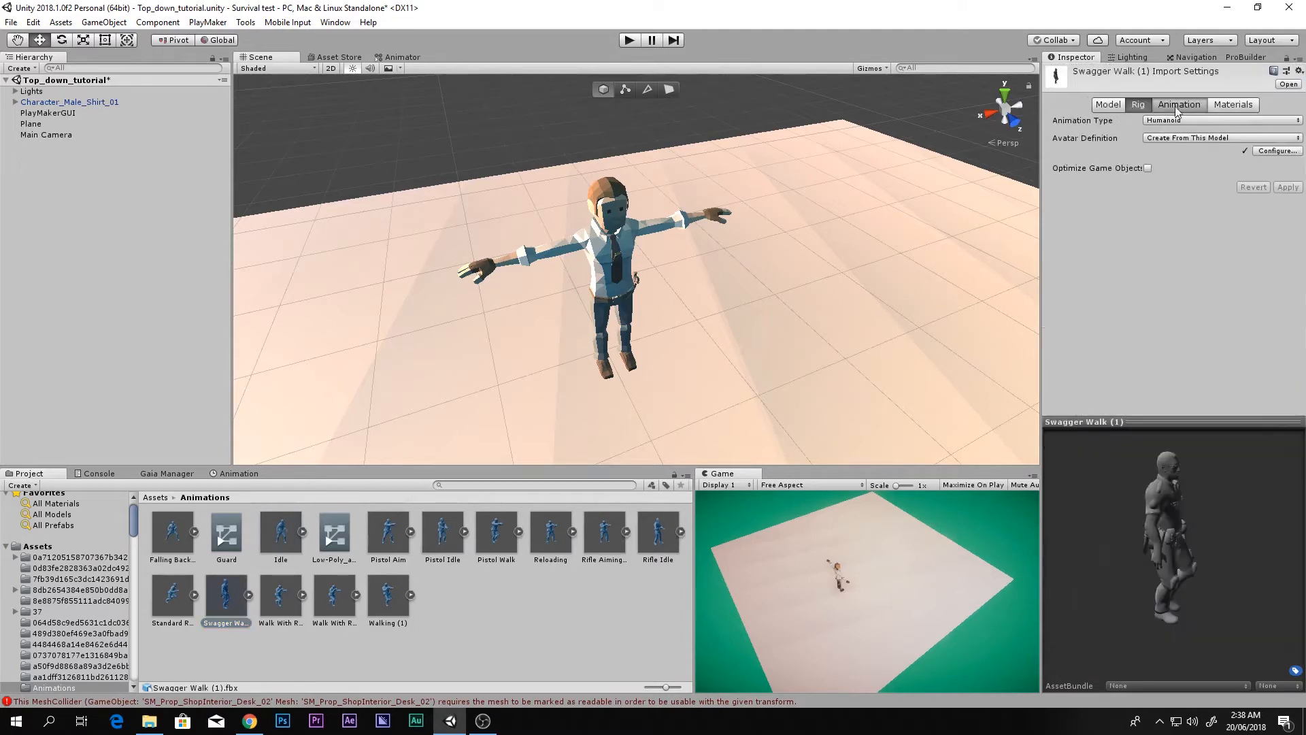
pyautogui.click(1176, 107)
pyautogui.scroll(-3, 1161, 212)
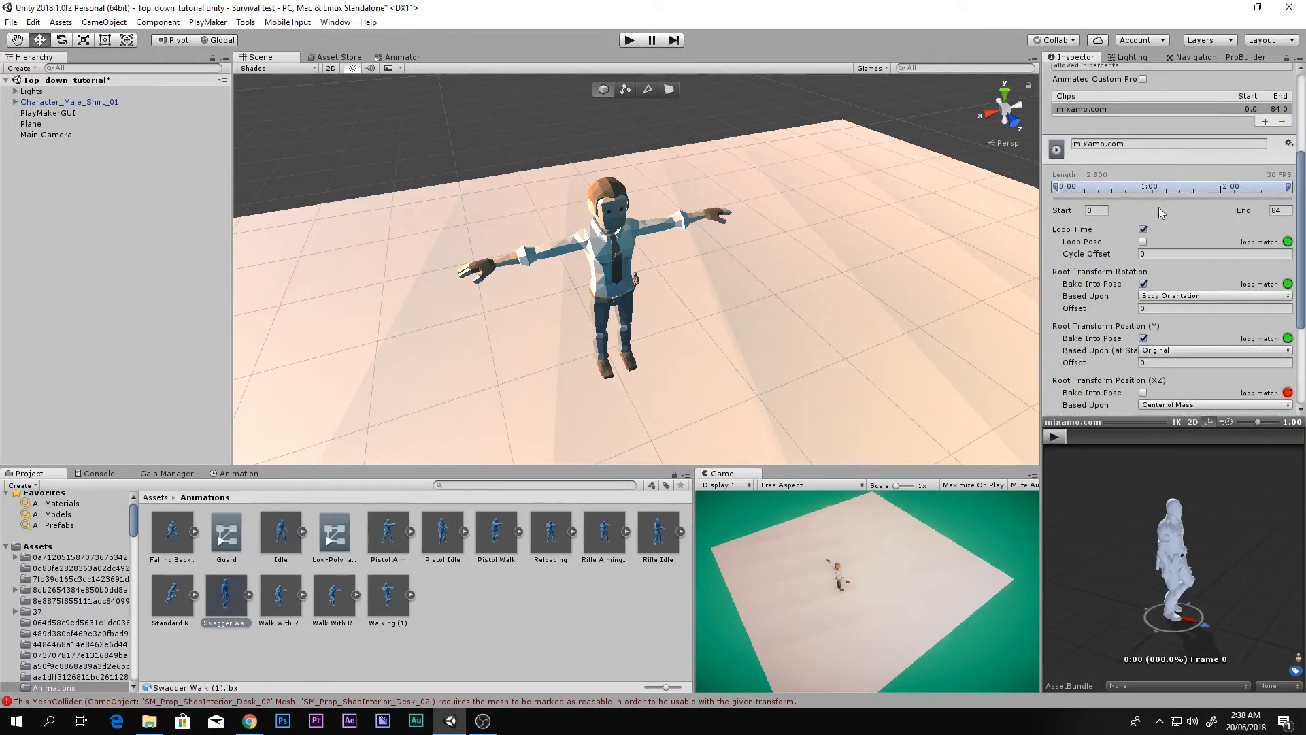
pyautogui.click(1054, 438)
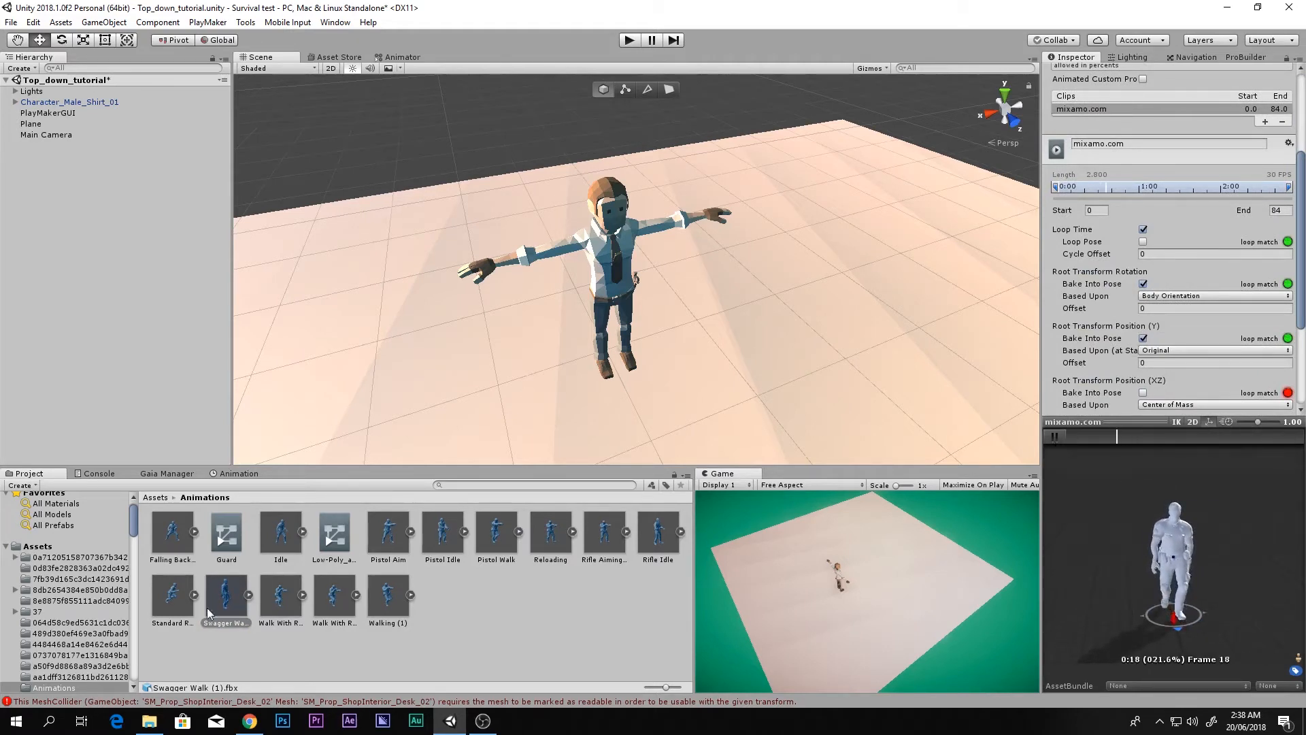
# Step: Check the Standard Run clip's rig and preview its run animation facing forward
pyautogui.click(202, 597)
pyautogui.click(1054, 437)
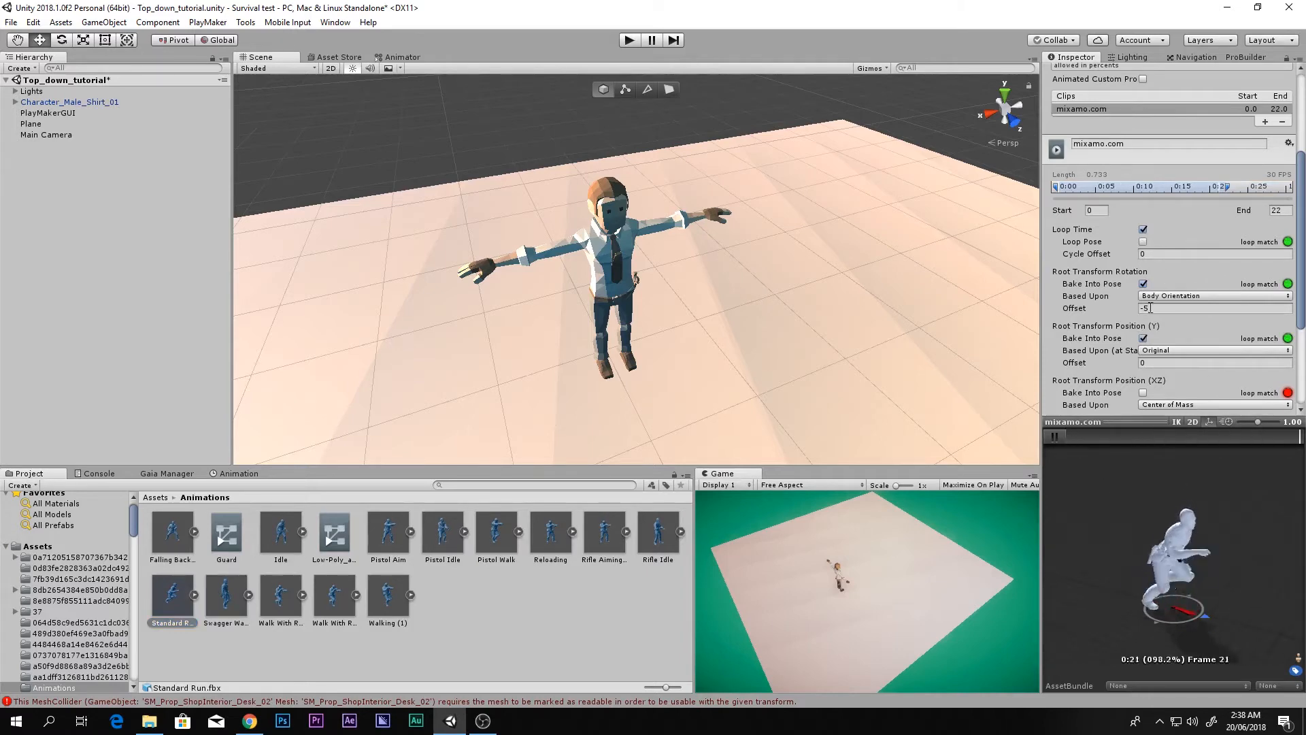
pyautogui.scroll(3, 1143, 176)
pyautogui.click(1134, 104)
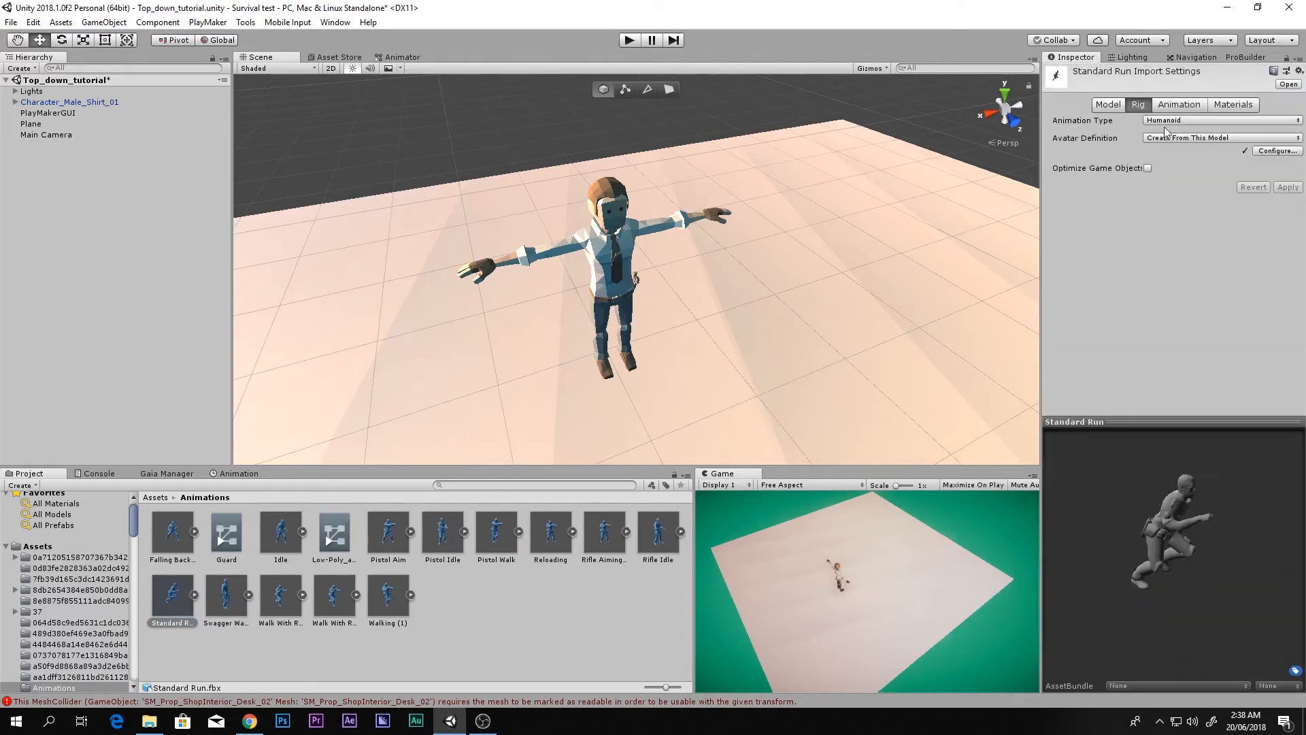
pyautogui.click(1174, 104)
pyautogui.scroll(-3, 1170, 217)
pyautogui.moveTo(1211, 537); pyautogui.dragTo(1156, 553, button='right')
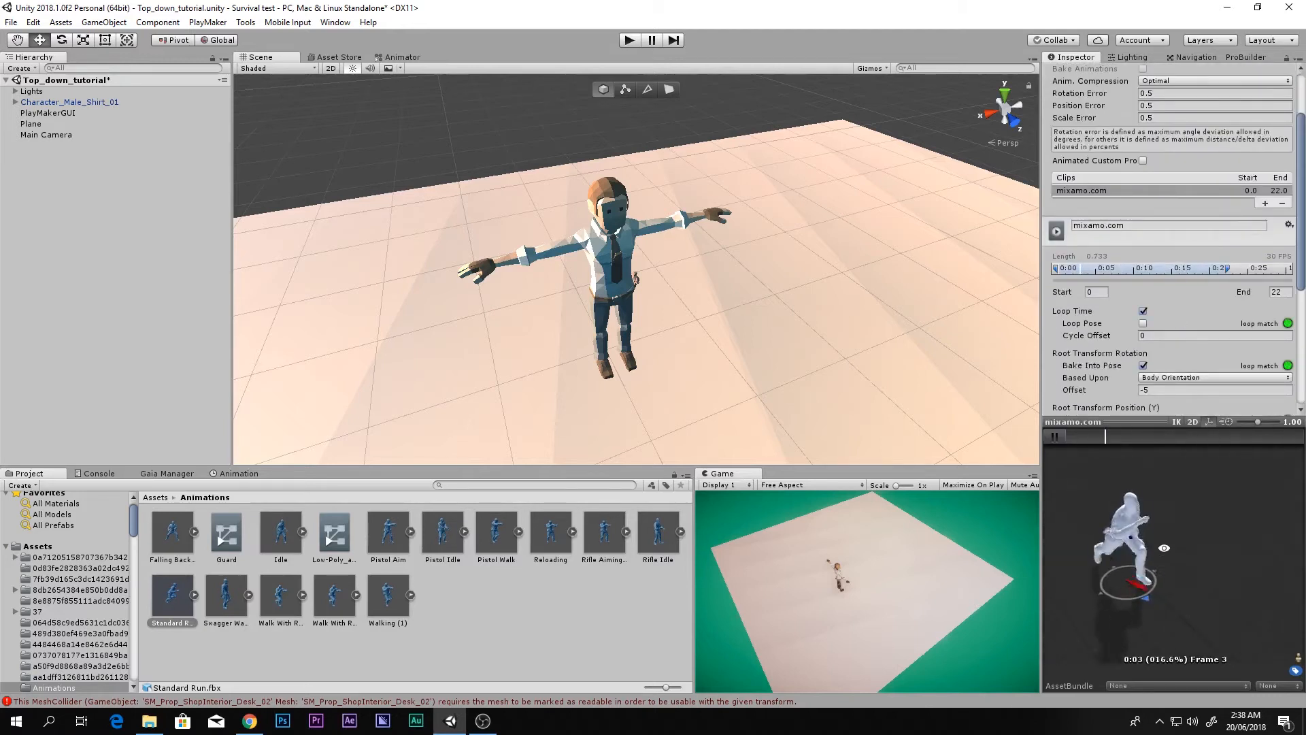
pyautogui.click(1060, 440)
pyautogui.click(625, 622)
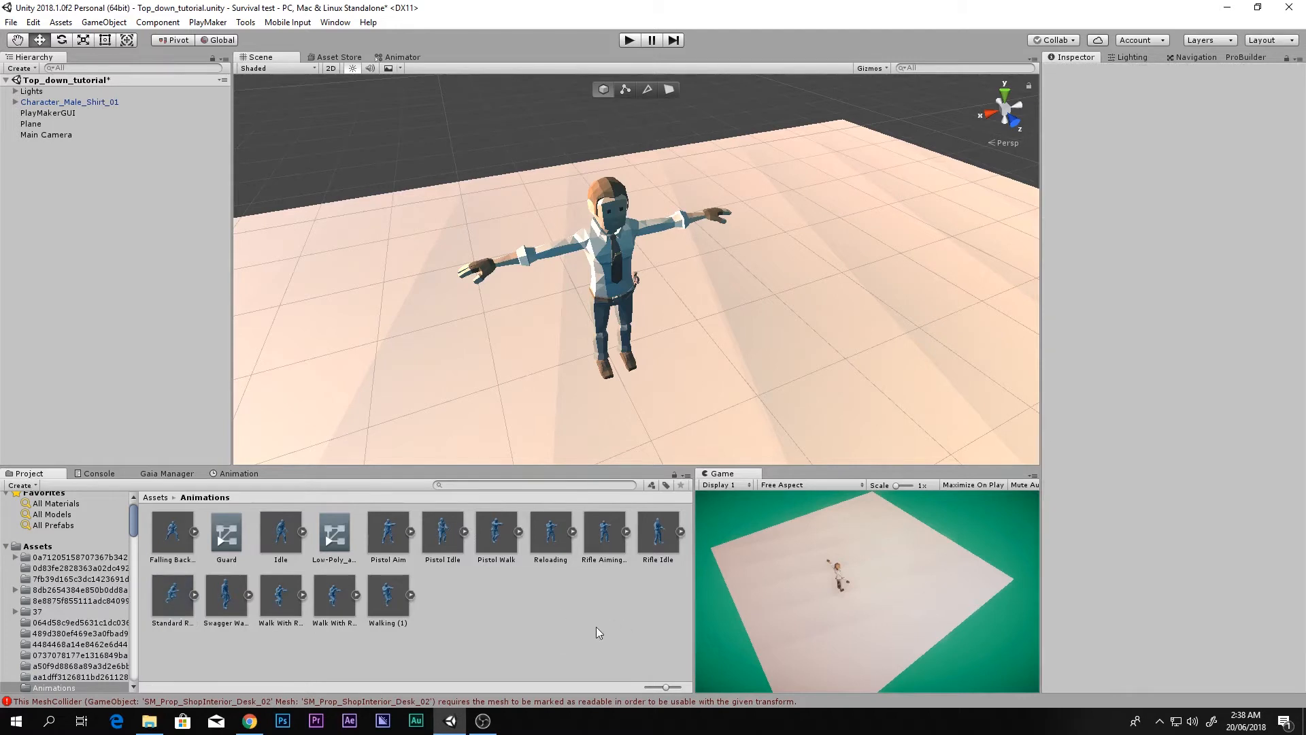
# Step: Create an Animator Controller called Character_anim in the Animations folder and open its Animator graph
pyautogui.rightClick(553, 608)
pyautogui.click(579, 339)
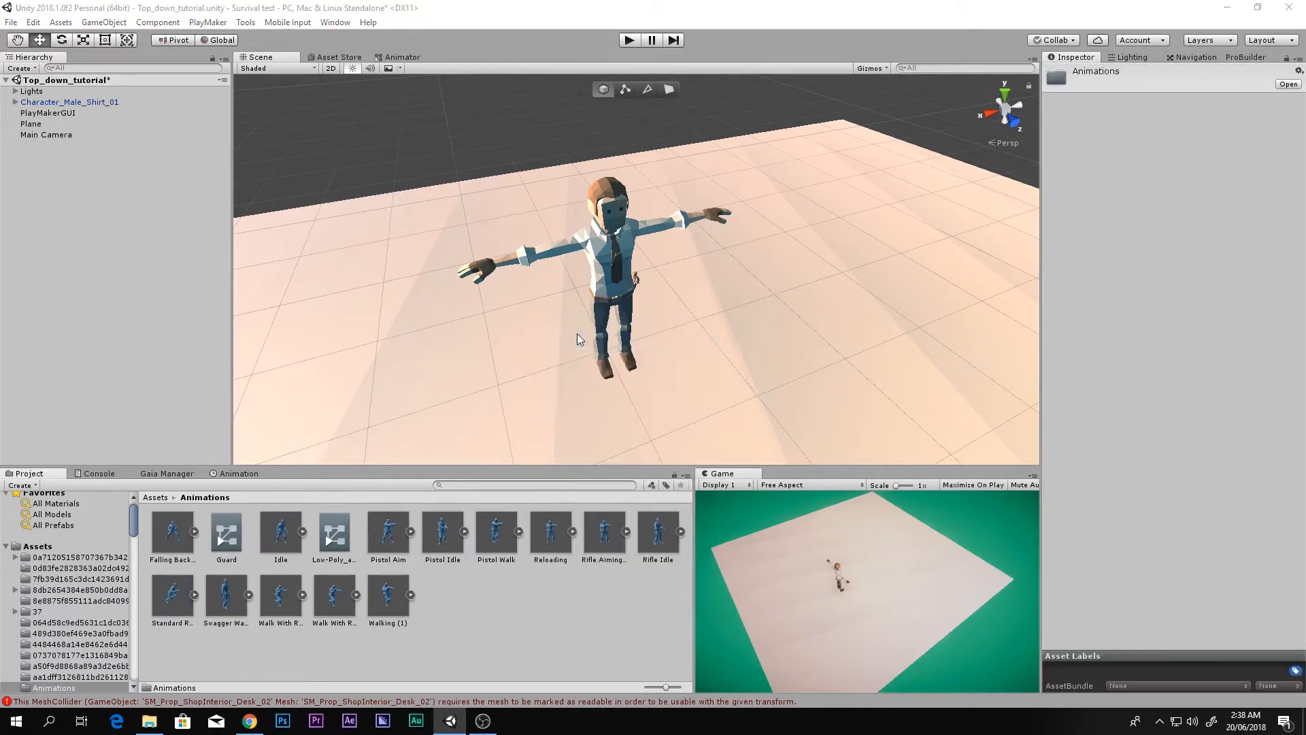
pyautogui.rightClick(521, 633)
pyautogui.moveTo(558, 349)
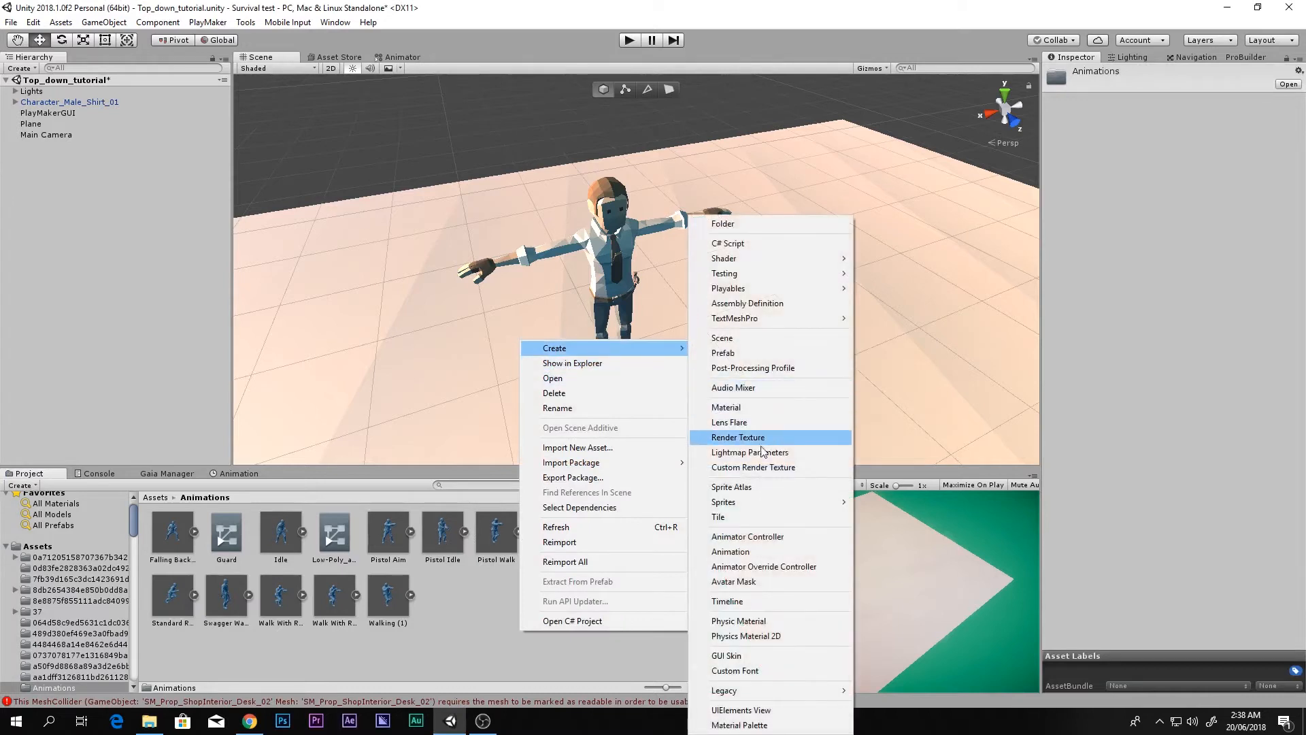
pyautogui.click(748, 536)
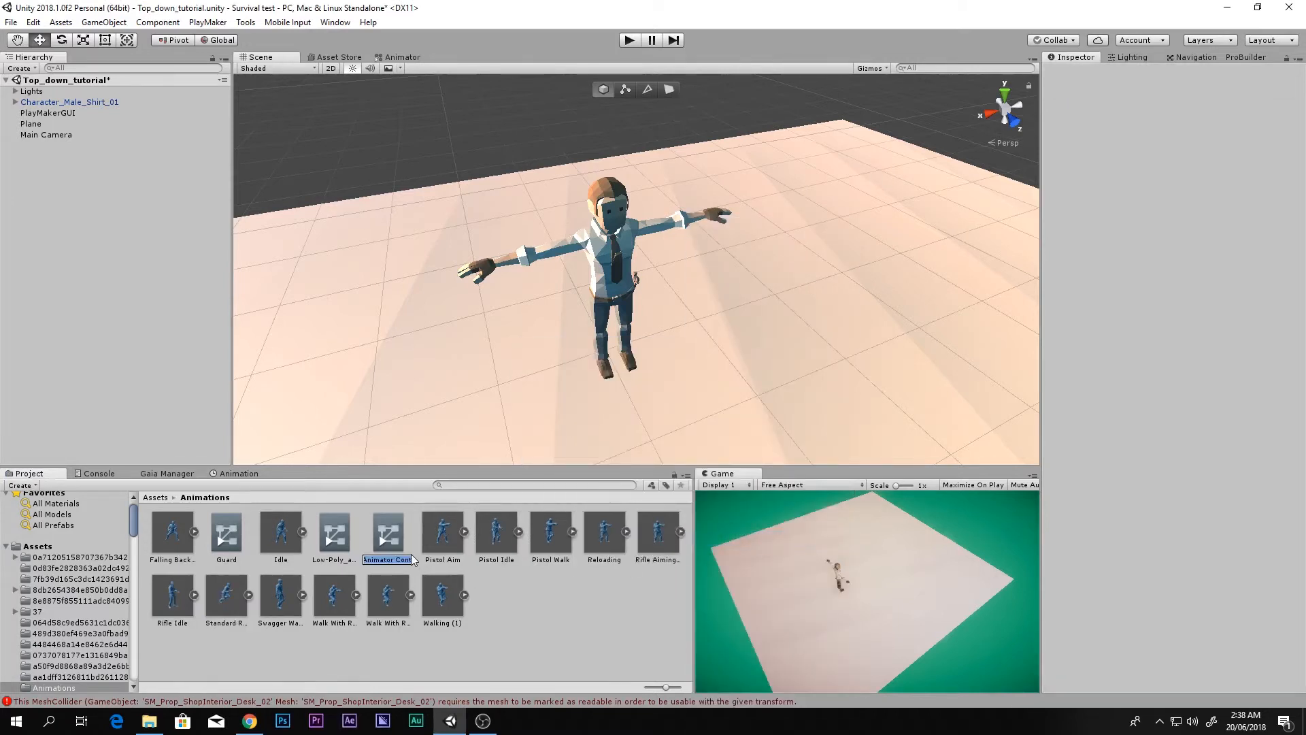
pyautogui.write('C')
pyautogui.press('Return')
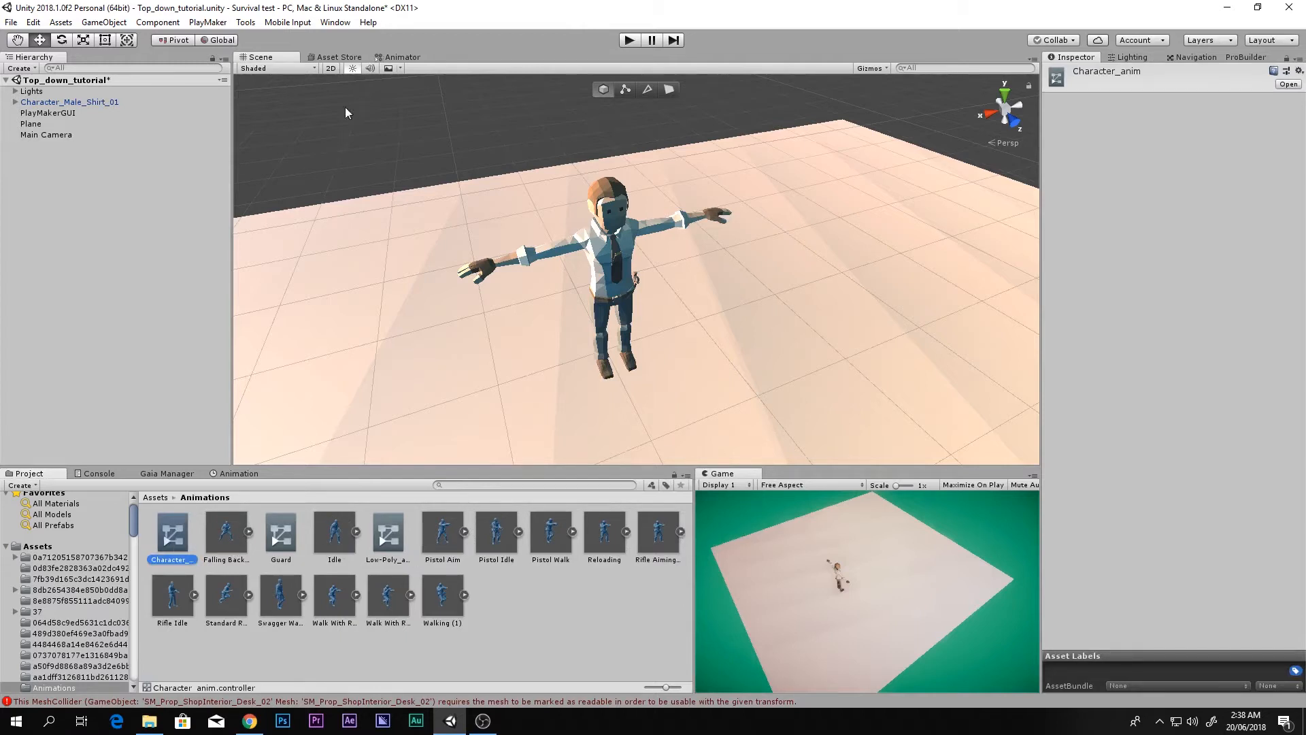
pyautogui.click(397, 57)
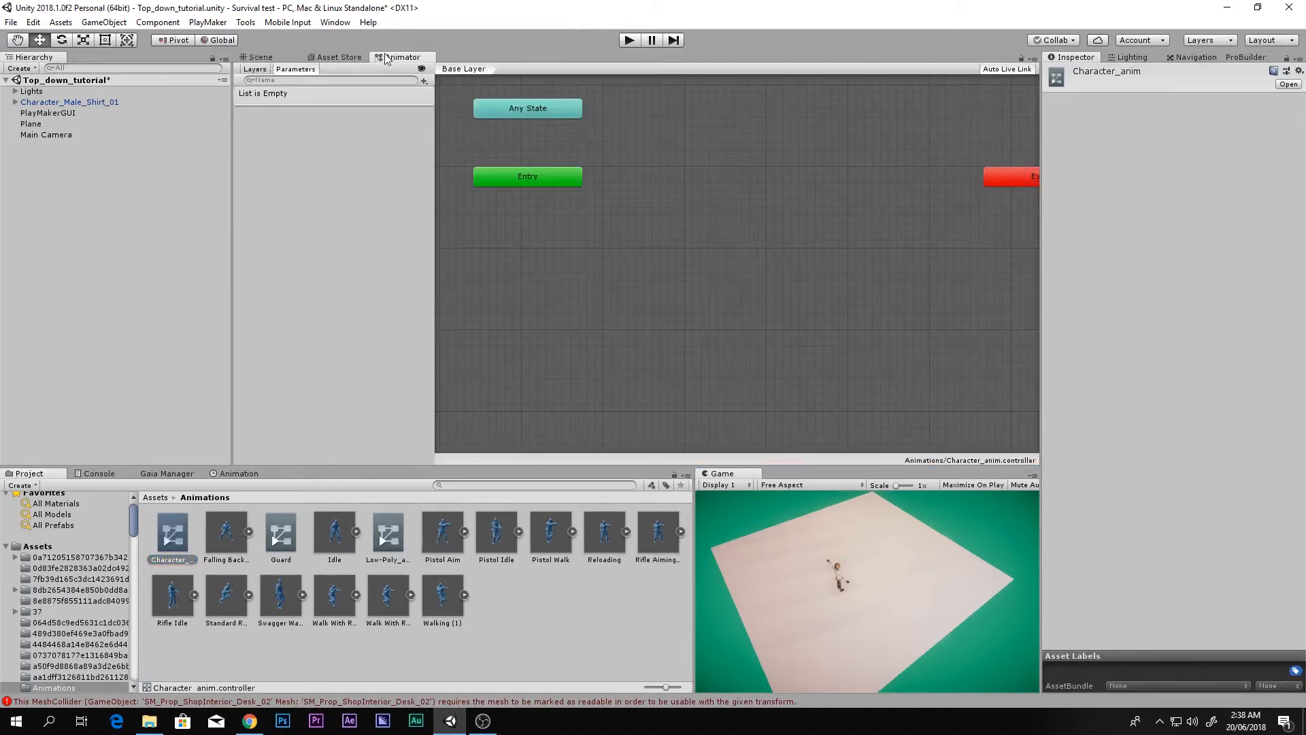
# Step: Drag the Idle, Rifle Idle and Standard Run clips into the Animator graph as states
pyautogui.moveTo(645, 185); pyautogui.dragTo(609, 300, button='middle')
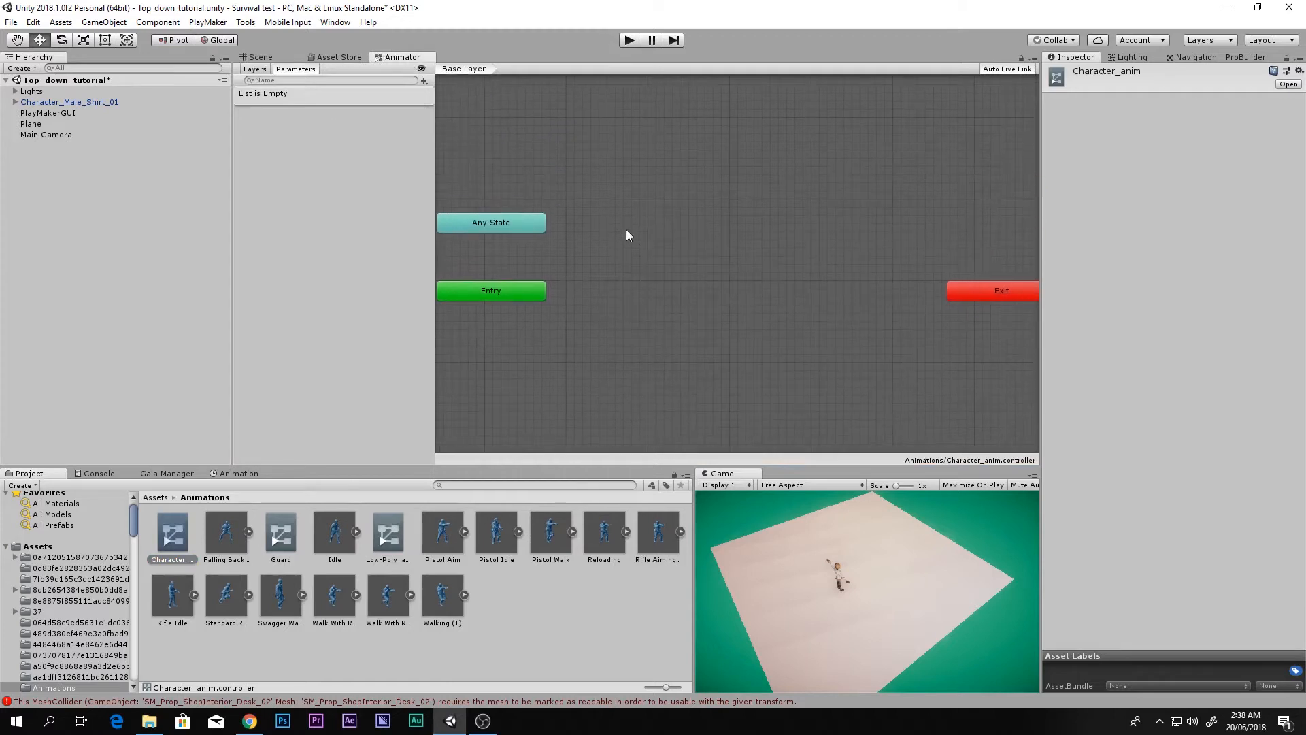
pyautogui.scroll(2, 629, 228)
pyautogui.moveTo(636, 228); pyautogui.dragTo(654, 215, button='middle')
pyautogui.scroll(-3, 654, 215)
pyautogui.click(341, 531)
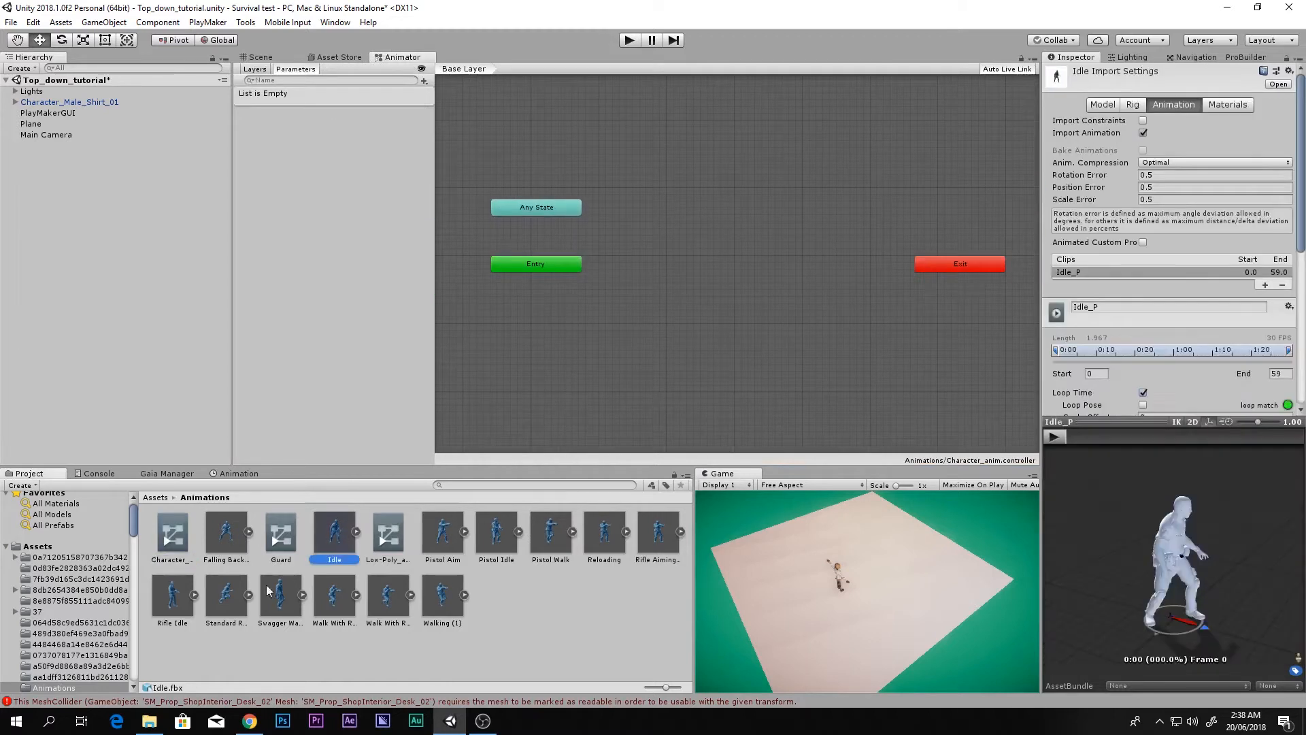
pyautogui.keyDown('ctrl'); pyautogui.click(168, 611); pyautogui.keyUp('ctrl')
pyautogui.keyDown('ctrl'); pyautogui.click(222, 606); pyautogui.keyUp('ctrl')
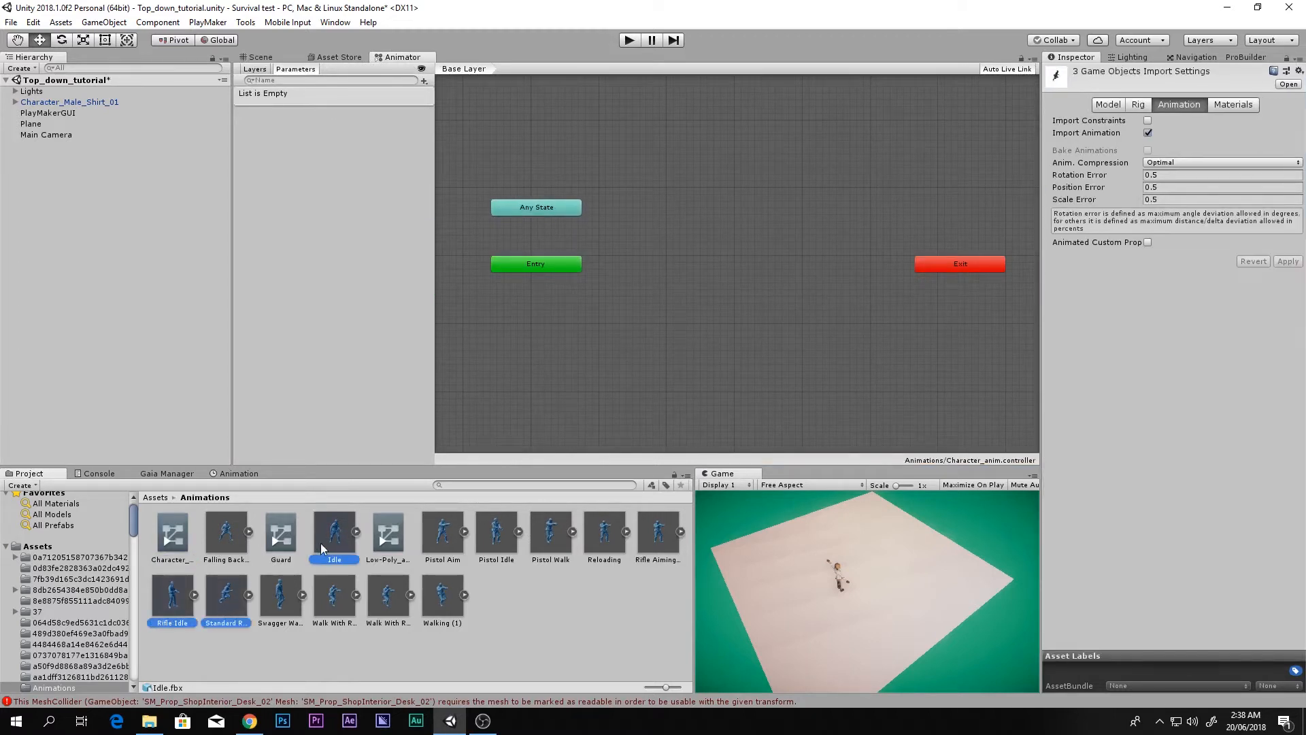
pyautogui.moveTo(599, 312); pyautogui.dragTo(686, 225)
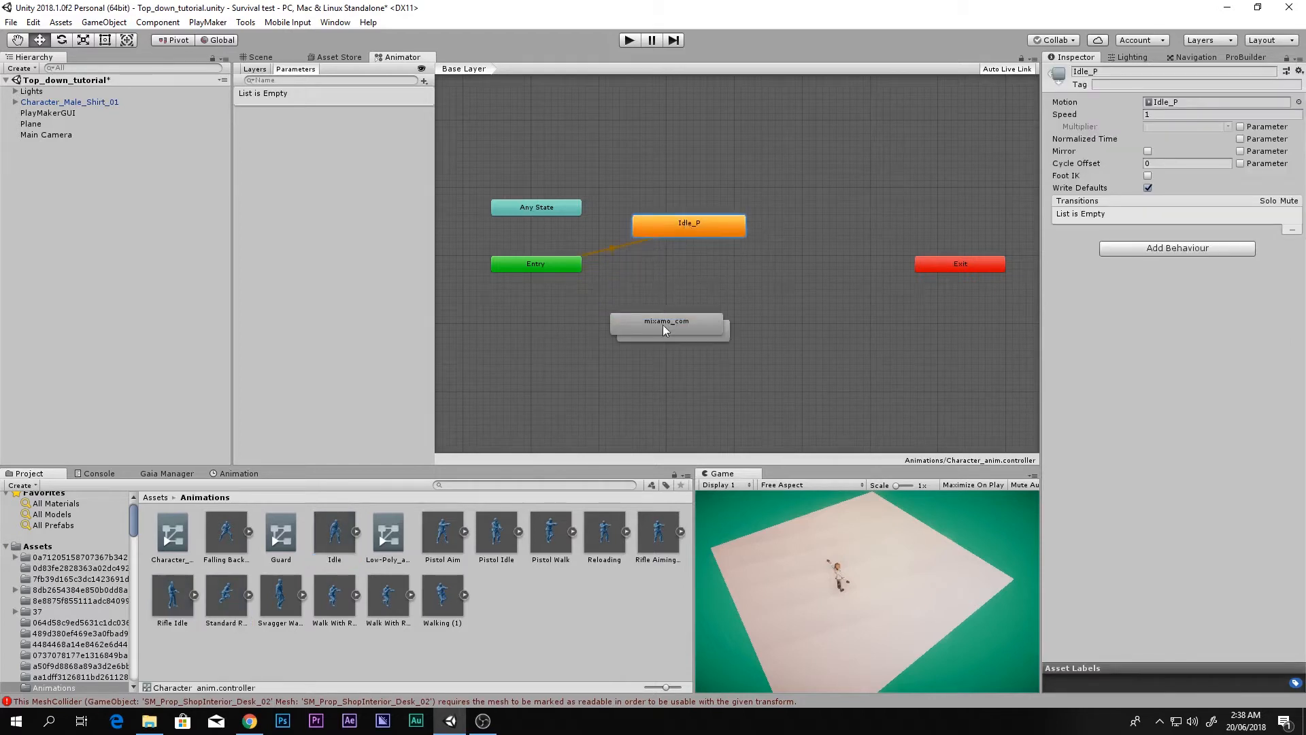
pyautogui.moveTo(666, 329); pyautogui.dragTo(806, 245)
# Step: Identify each new state's clip and delete the unwanted Rifle Idle state
pyautogui.click(716, 284)
pyautogui.doubleClick(716, 283)
pyautogui.doubleClick(685, 302)
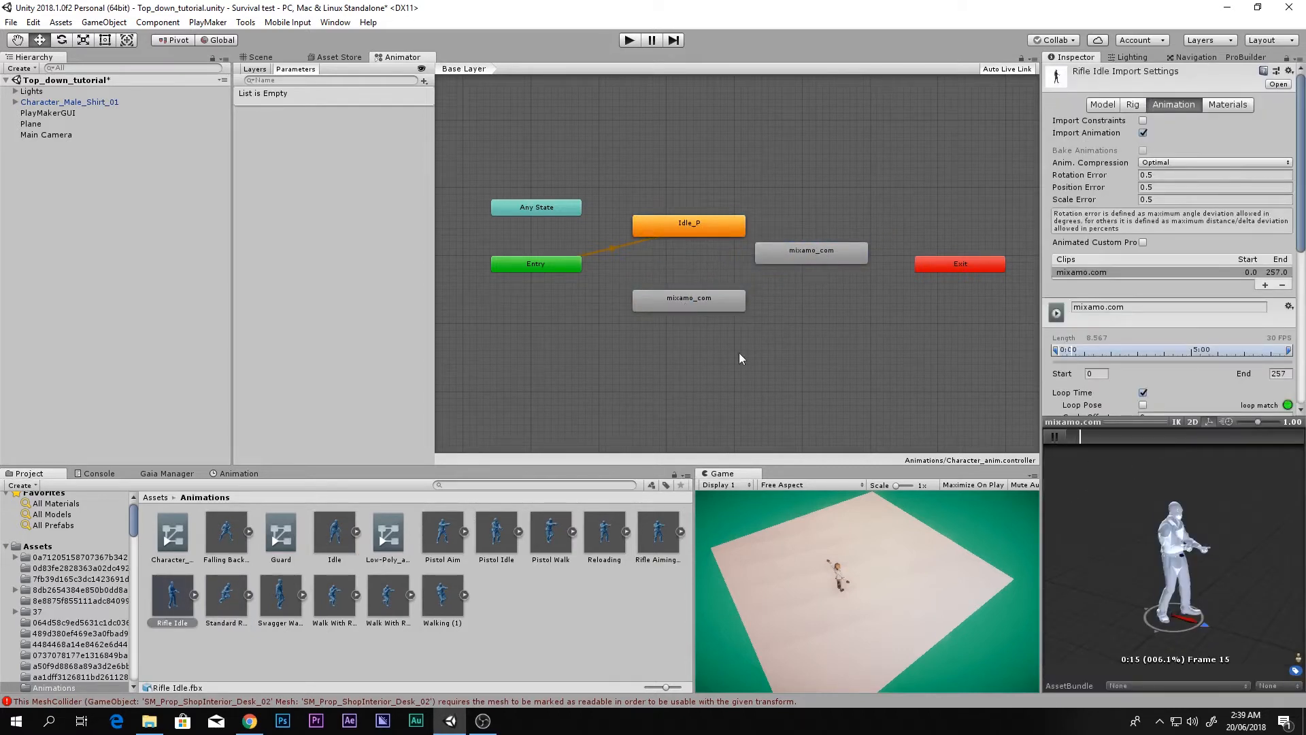
pyautogui.click(681, 308)
pyautogui.press('Delete')
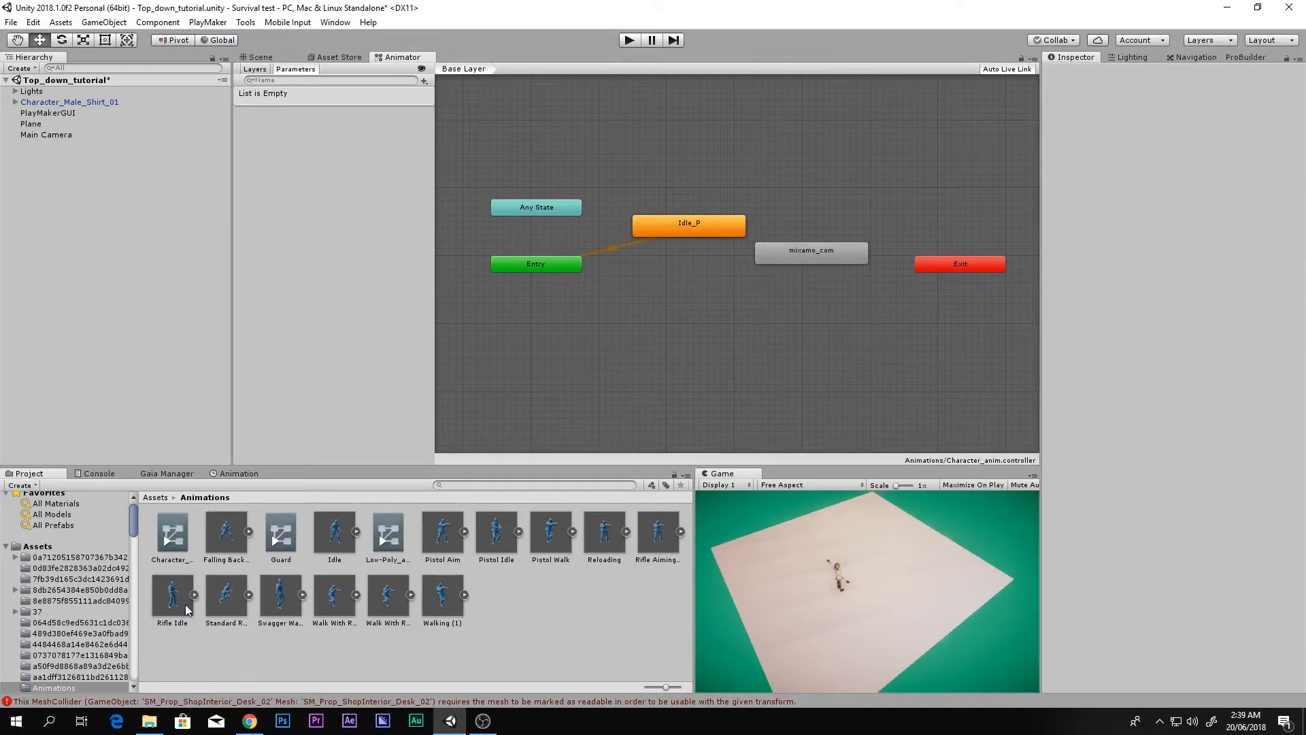
# Step: Add a Swagger Walk state and verify the clips behind the Standard Run and Idle_P states
pyautogui.moveTo(185, 604); pyautogui.dragTo(660, 301)
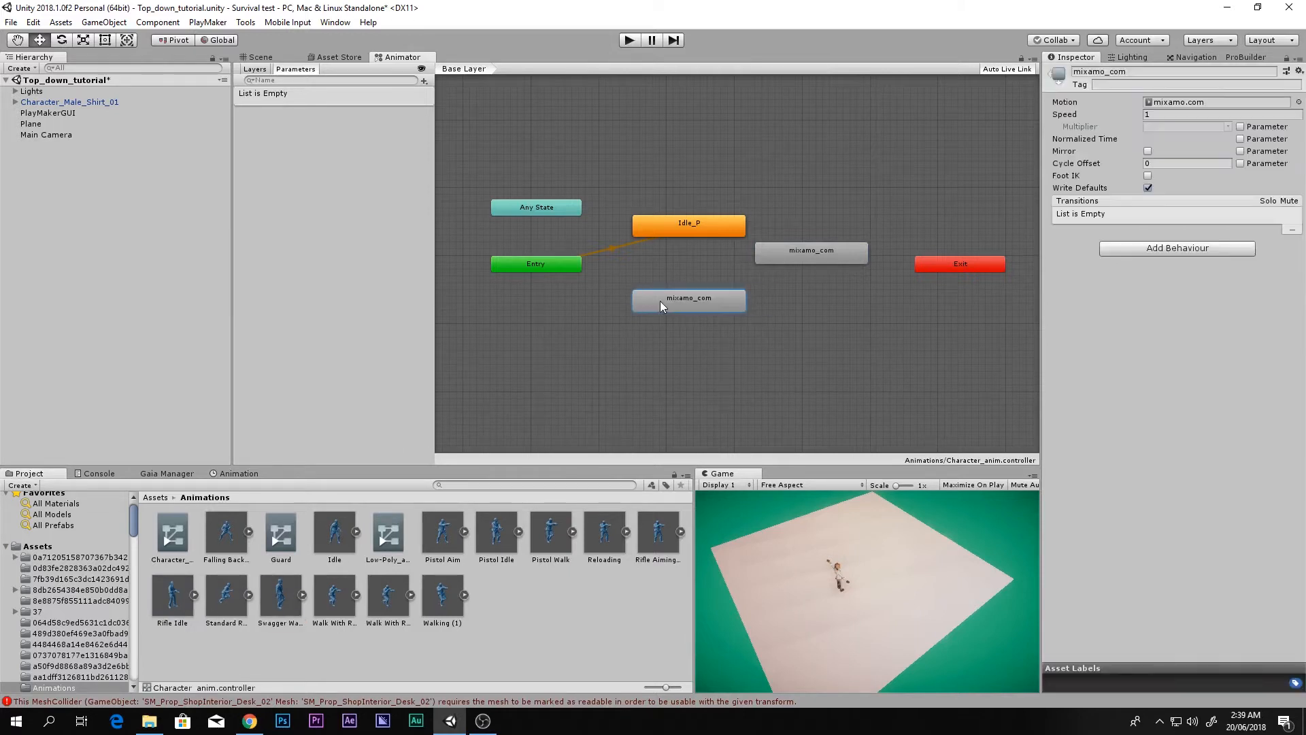
pyautogui.doubleClick(660, 301)
pyautogui.click(1054, 436)
pyautogui.doubleClick(779, 255)
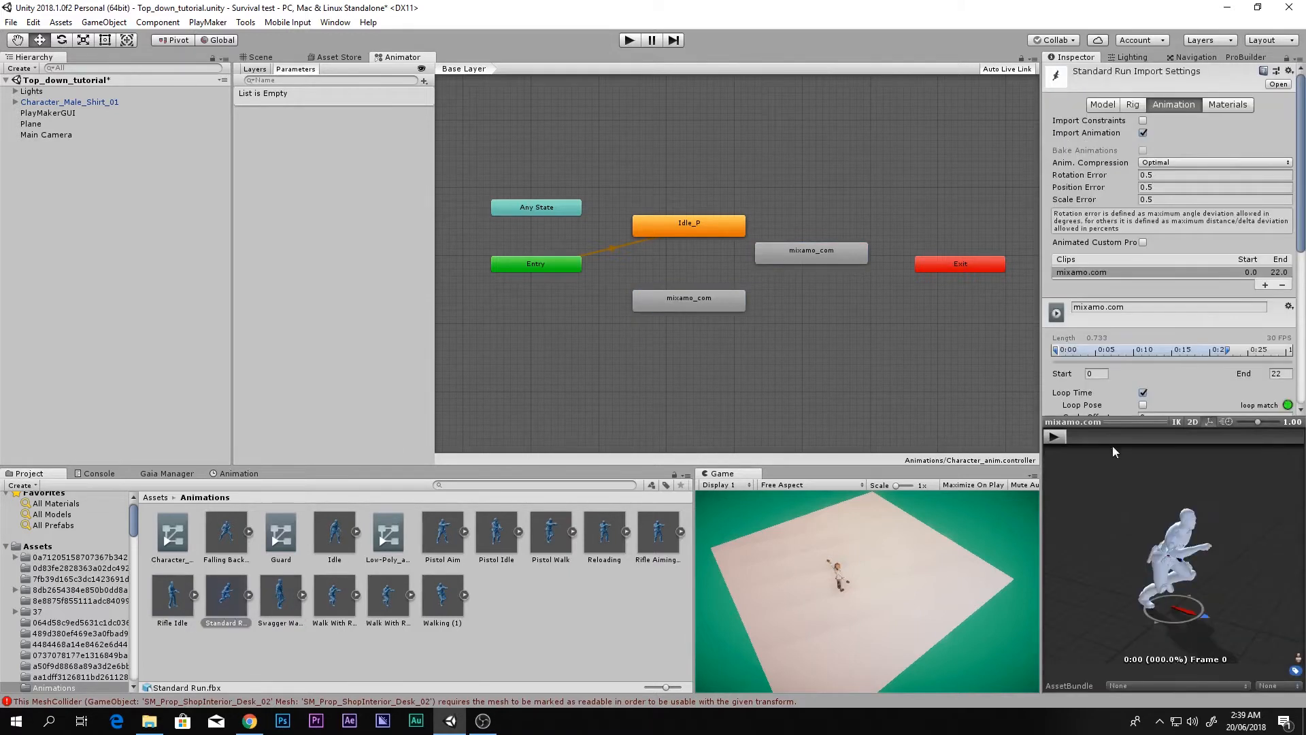
pyautogui.doubleClick(713, 229)
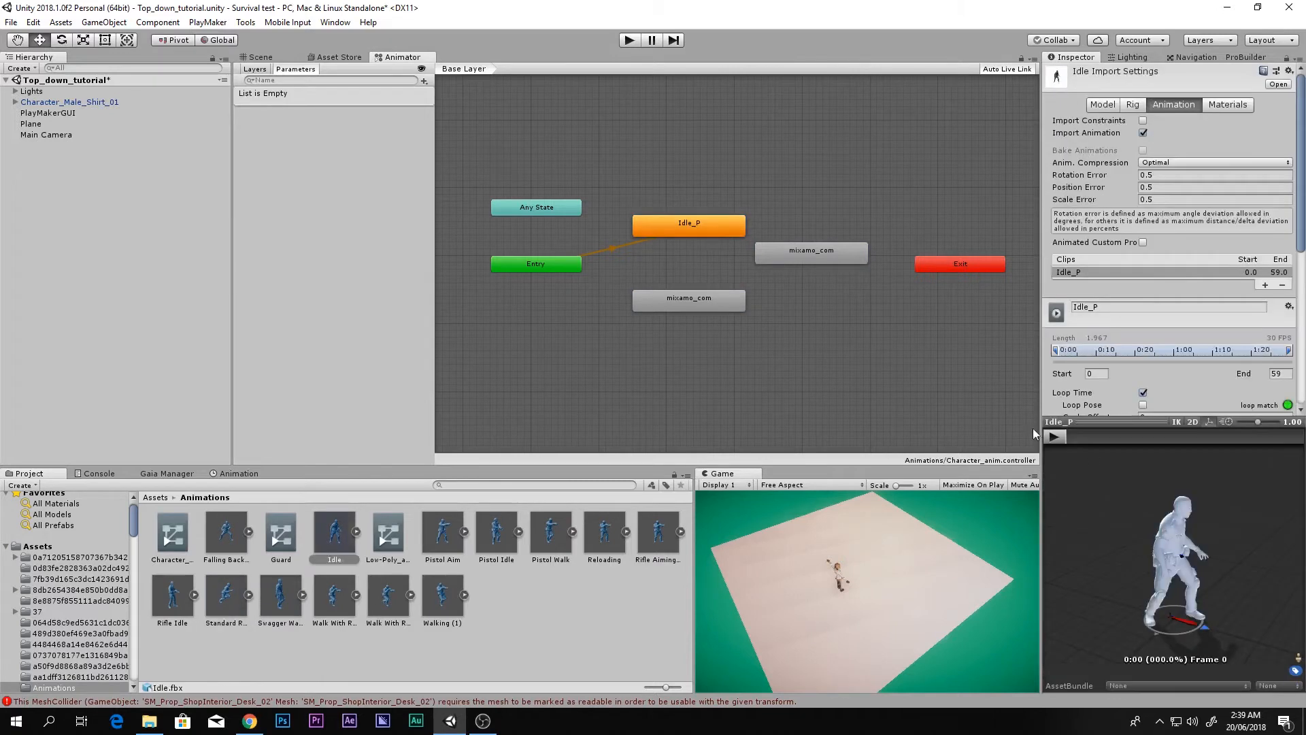
pyautogui.click(846, 391)
pyautogui.click(653, 309)
pyautogui.click(713, 227)
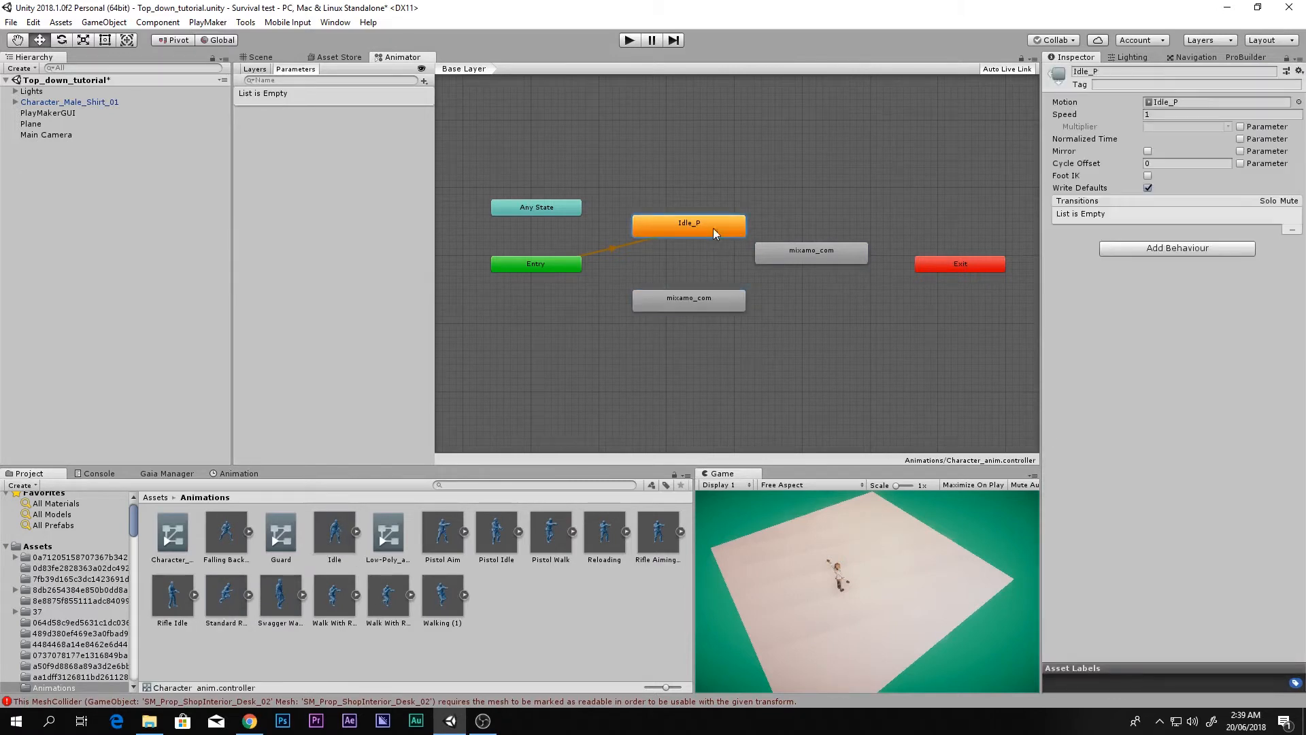
# Step: Rename Idle_P to Idle and the two mixamo_com states to walk and run
pyautogui.click(1105, 72)
pyautogui.press('BackSpace')
pyautogui.press('BackSpace')
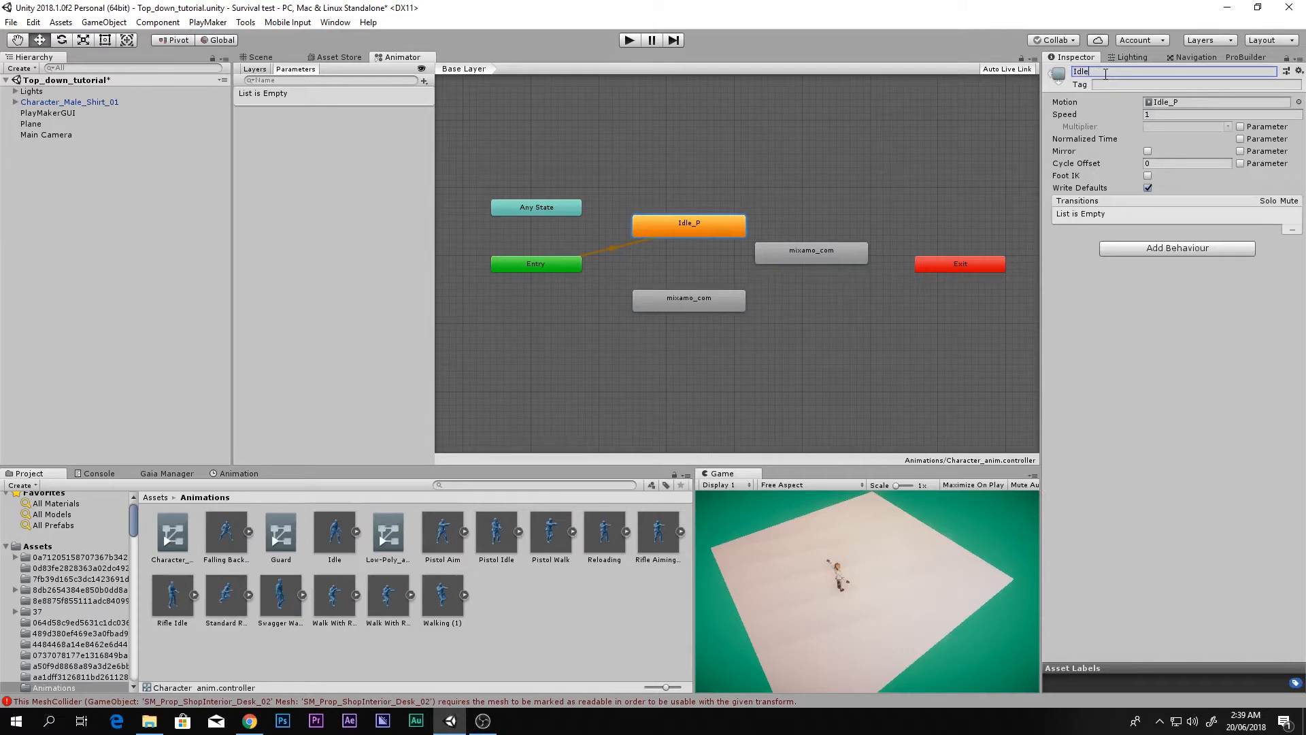
pyautogui.press('Return')
pyautogui.click(697, 307)
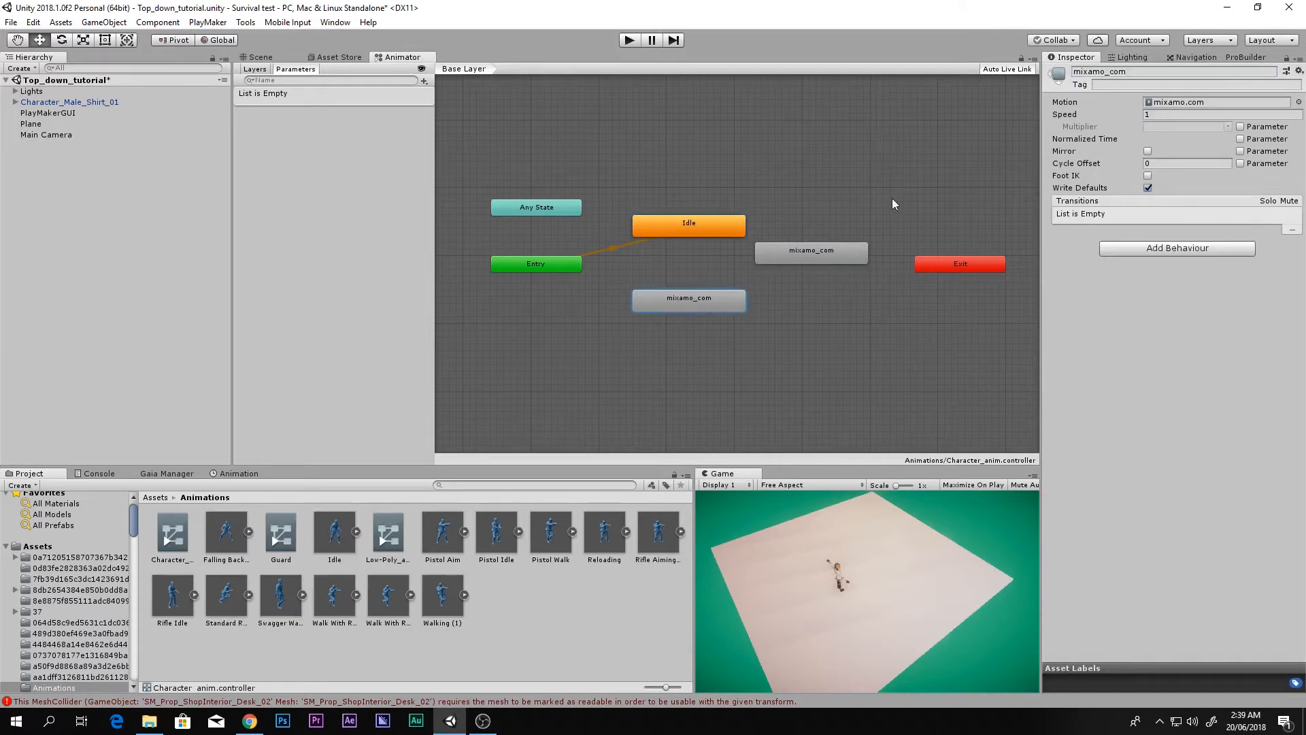
pyautogui.click(1134, 72)
pyautogui.write('walk')
pyautogui.press('Return')
pyautogui.click(842, 255)
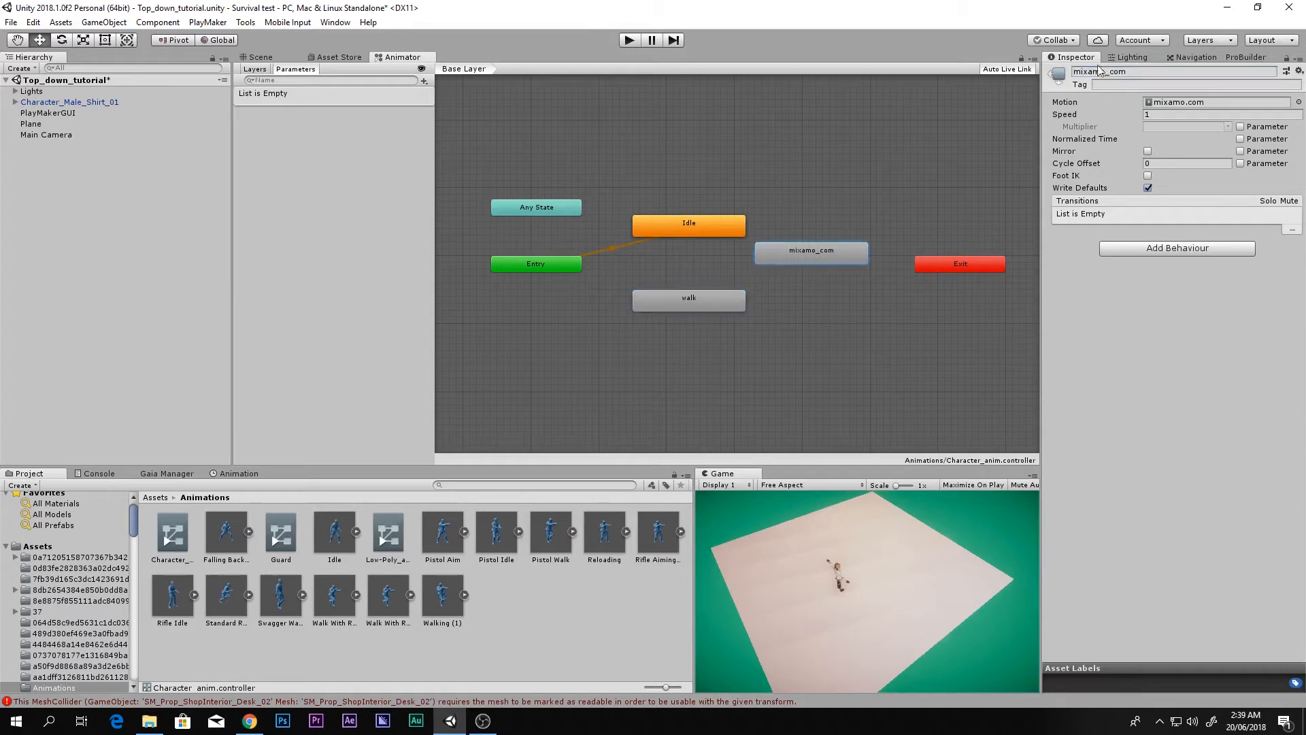
pyautogui.click(1124, 71)
pyautogui.write('run')
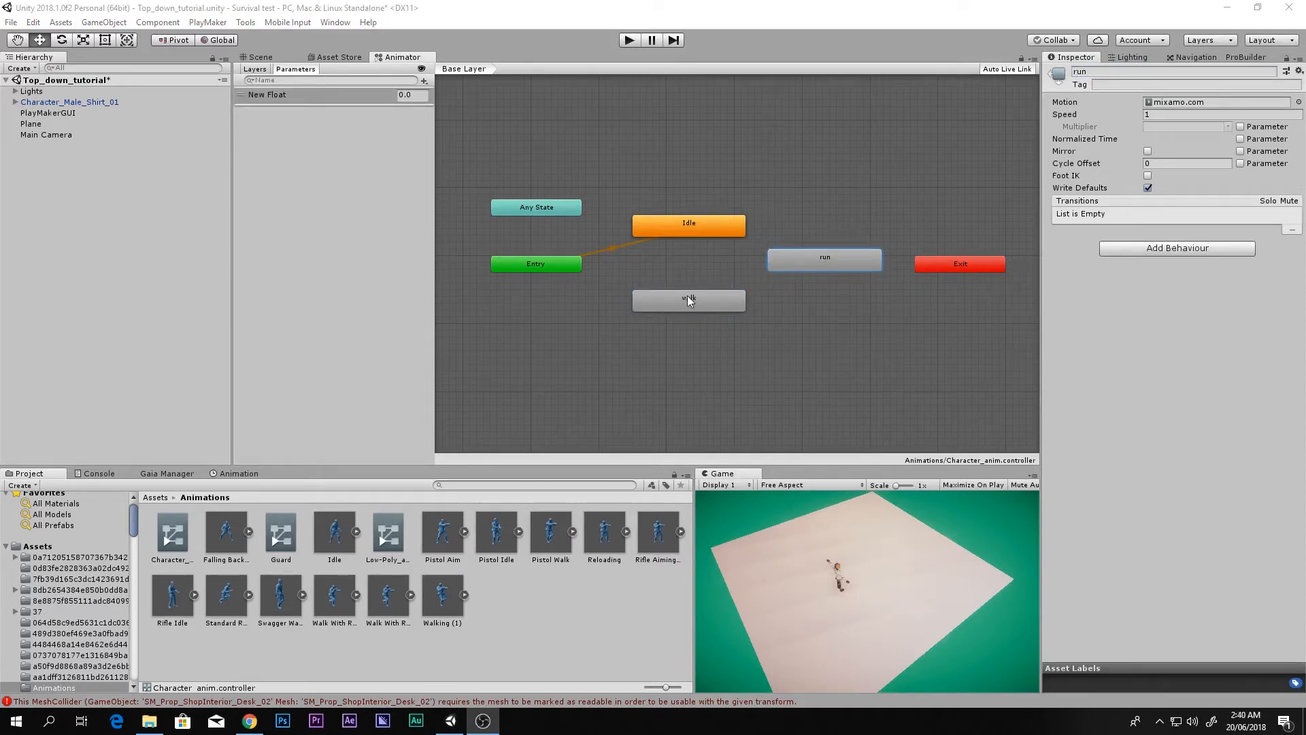
# Step: Marquee-select the Idle, walk and run states together and inspect each one
pyautogui.moveTo(687, 295); pyautogui.dragTo(699, 292, button='middle')
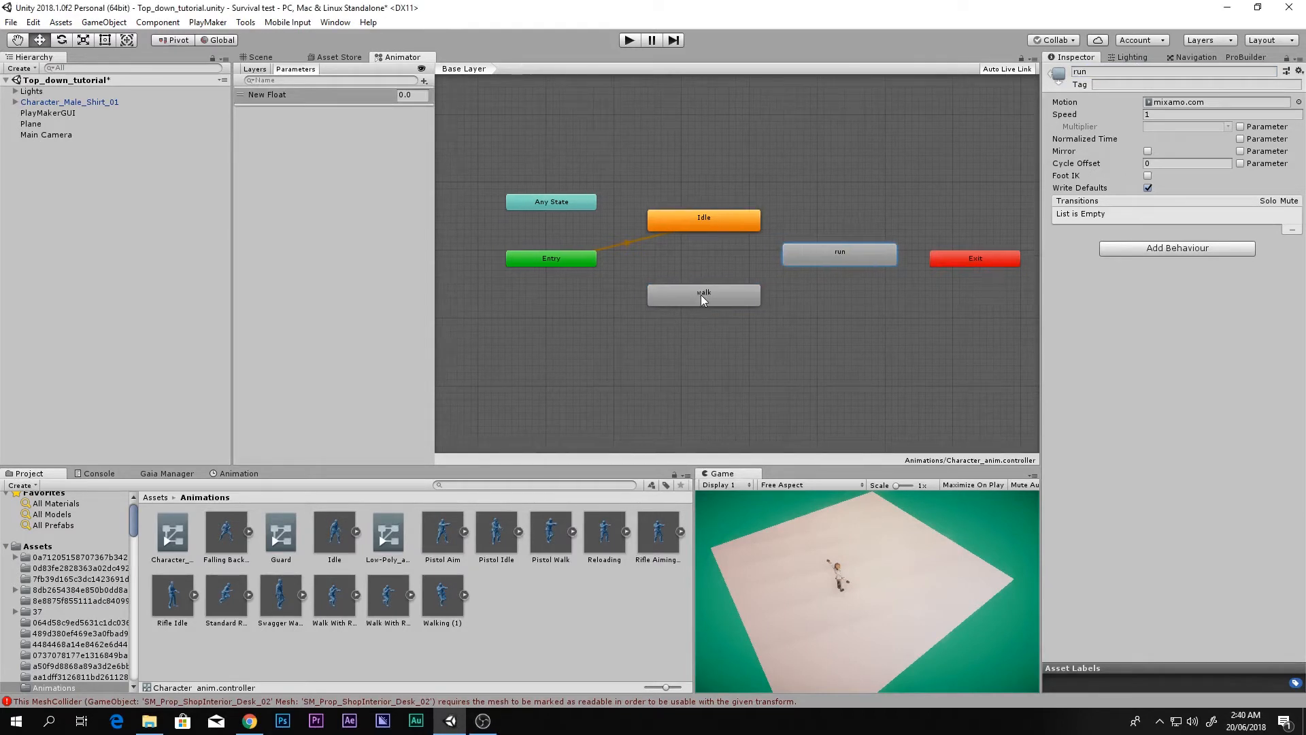
pyautogui.moveTo(607, 173); pyautogui.dragTo(887, 338)
pyautogui.click(827, 402)
pyautogui.moveTo(635, 215); pyautogui.dragTo(874, 335)
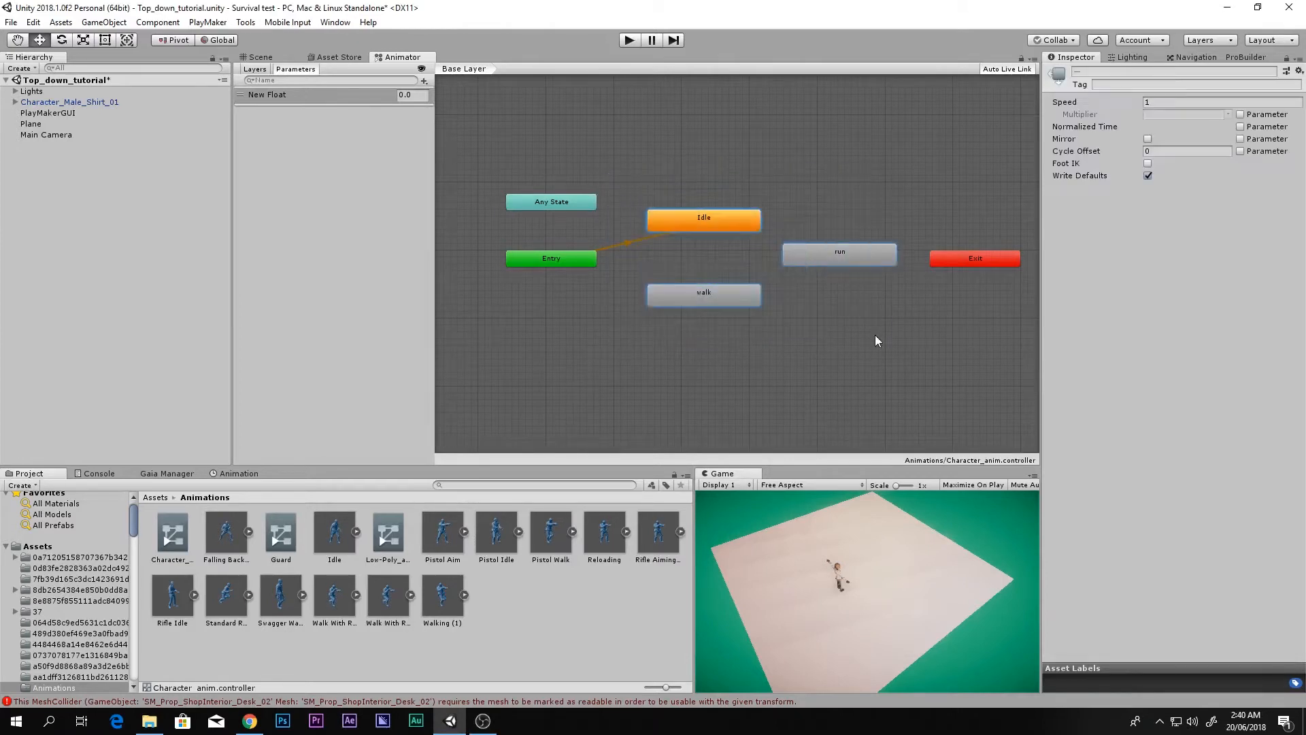
pyautogui.click(656, 171)
pyautogui.click(663, 218)
pyautogui.click(703, 294)
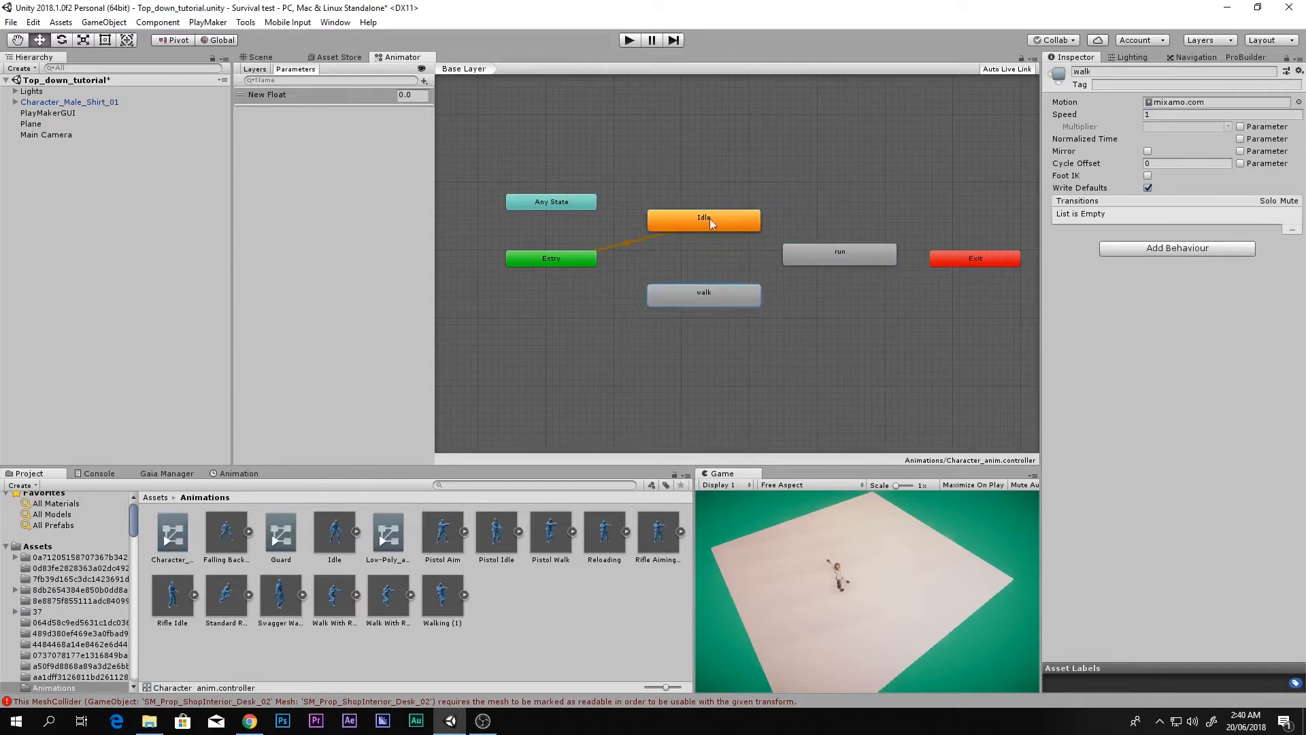
pyautogui.click(820, 263)
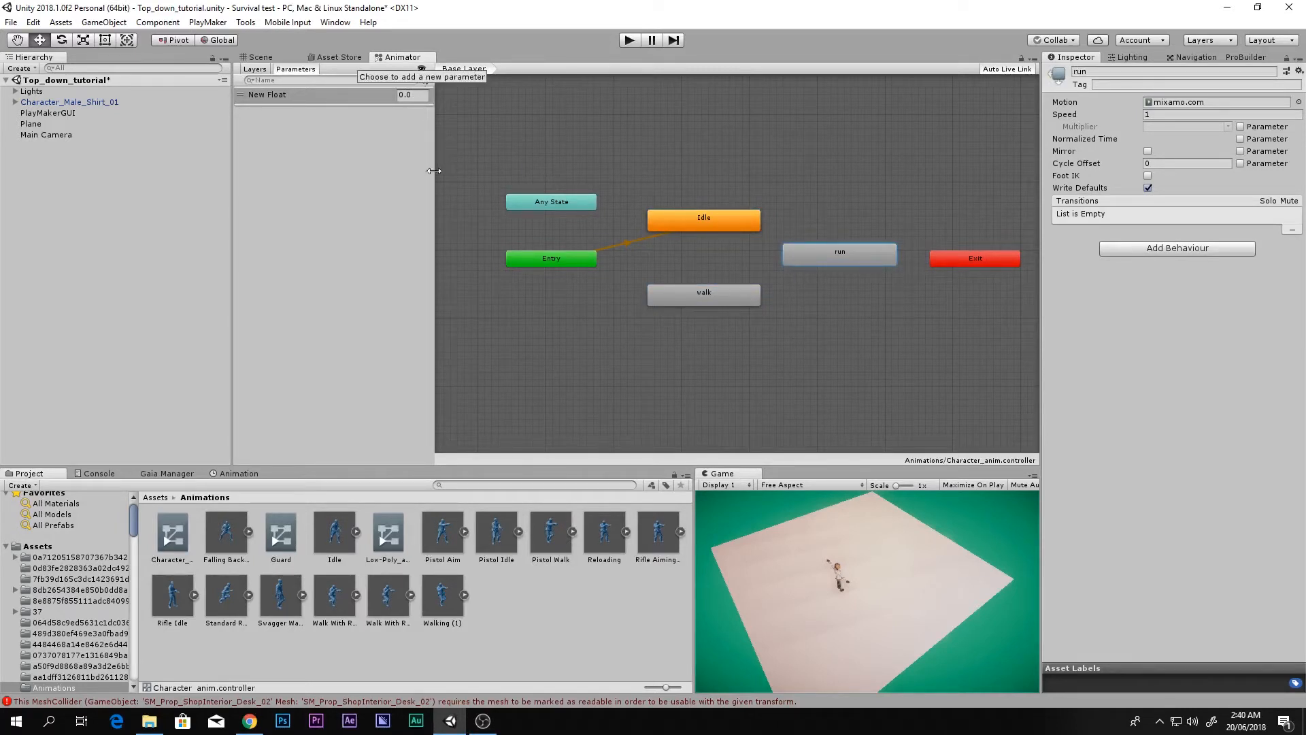
pyautogui.moveTo(626, 177); pyautogui.dragTo(909, 352)
pyautogui.click(852, 357)
pyautogui.moveTo(626, 196); pyautogui.dragTo(883, 317)
pyautogui.click(658, 192)
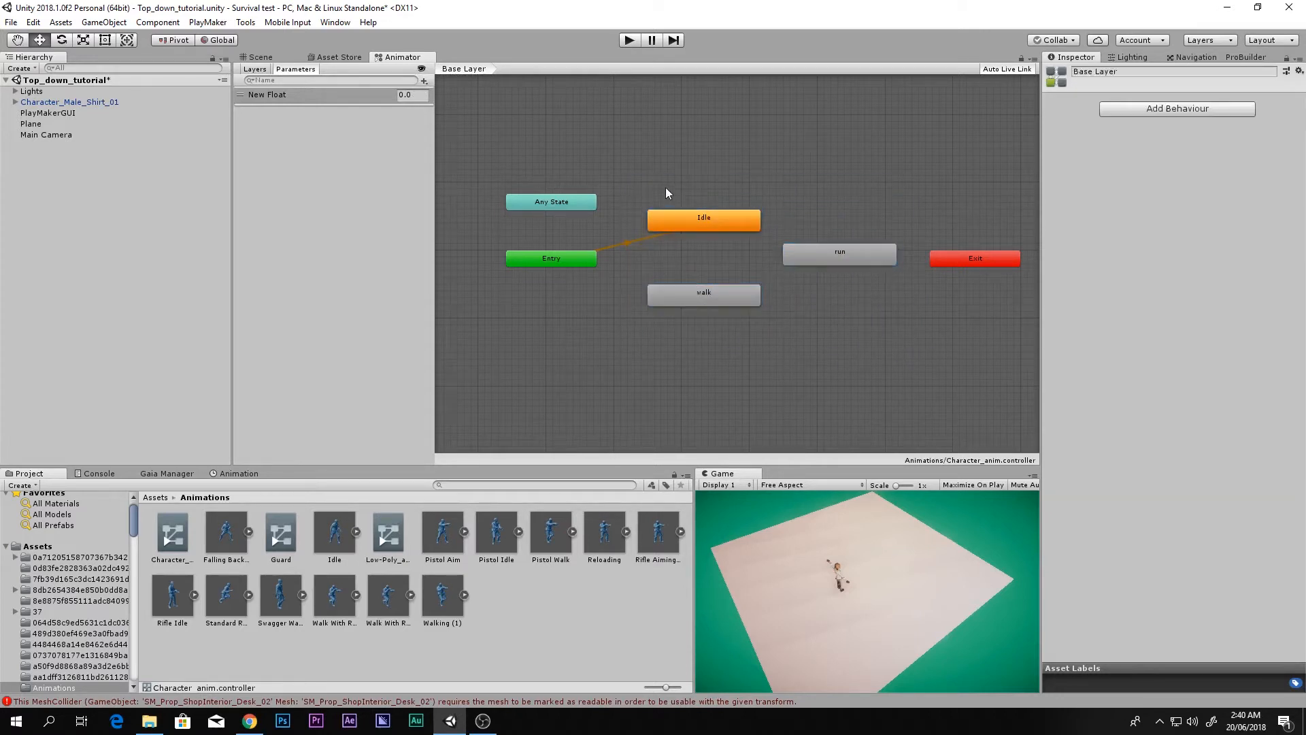
pyautogui.moveTo(685, 183)
pyautogui.mouseDown()
pyautogui.moveTo(735, 316)
pyautogui.moveTo(835, 351)
pyautogui.moveTo(840, 275)
pyautogui.moveTo(783, 197)
pyautogui.moveTo(701, 144)
pyautogui.moveTo(724, 204)
pyautogui.moveTo(806, 228)
pyautogui.moveTo(818, 296)
pyautogui.moveTo(769, 235)
pyautogui.moveTo(688, 183)
pyautogui.mouseUp()
# Step: Add a Float parameter named Input mag, correcting the 'Inut mag' typo
pyautogui.click(423, 81)
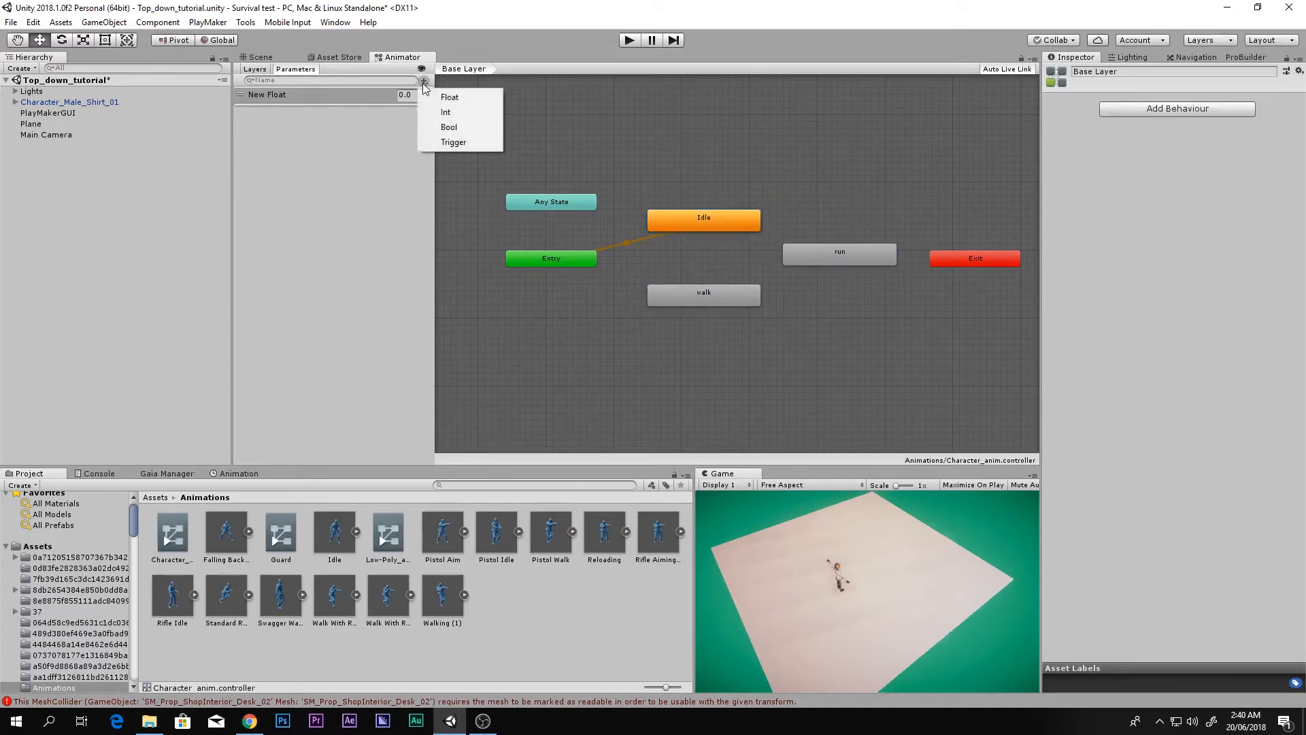
pyautogui.click(449, 98)
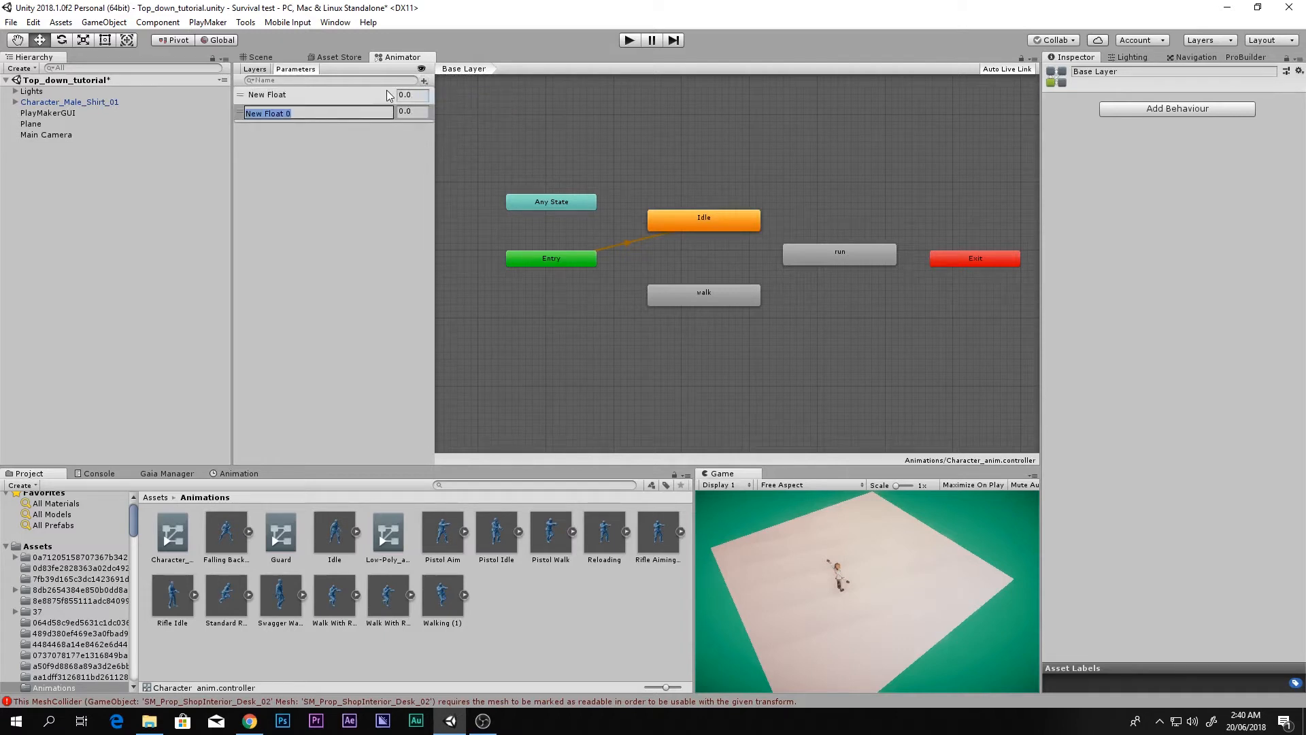
pyautogui.write('Inut mag')
pyautogui.press('Return')
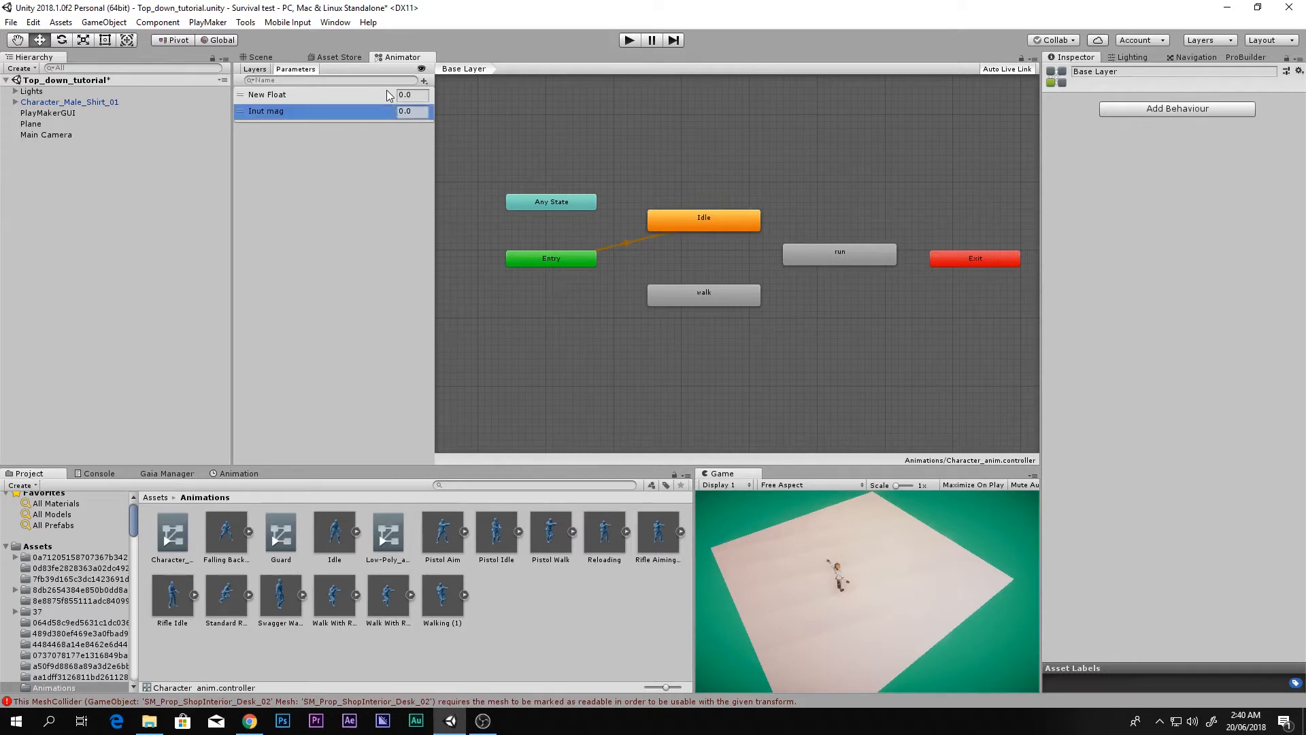
pyautogui.click(259, 113)
pyautogui.click(254, 114)
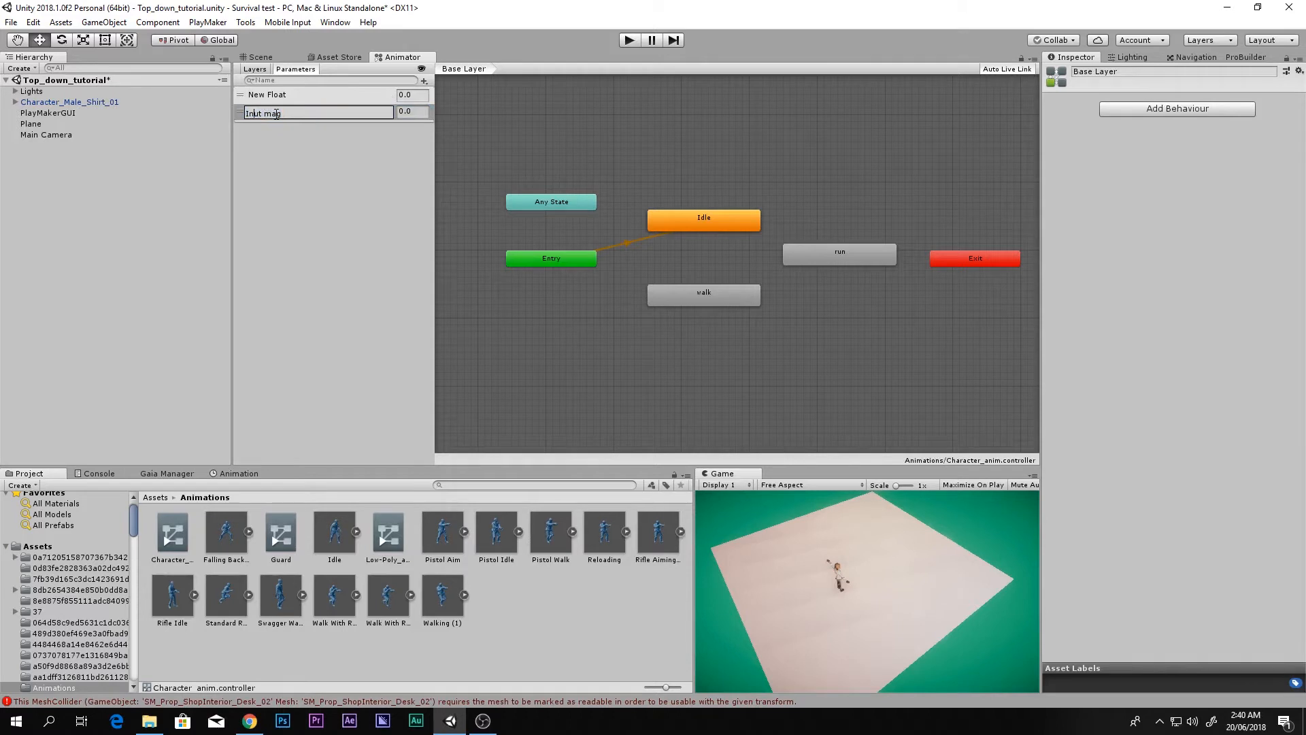
pyautogui.write('p')
pyautogui.press('Return')
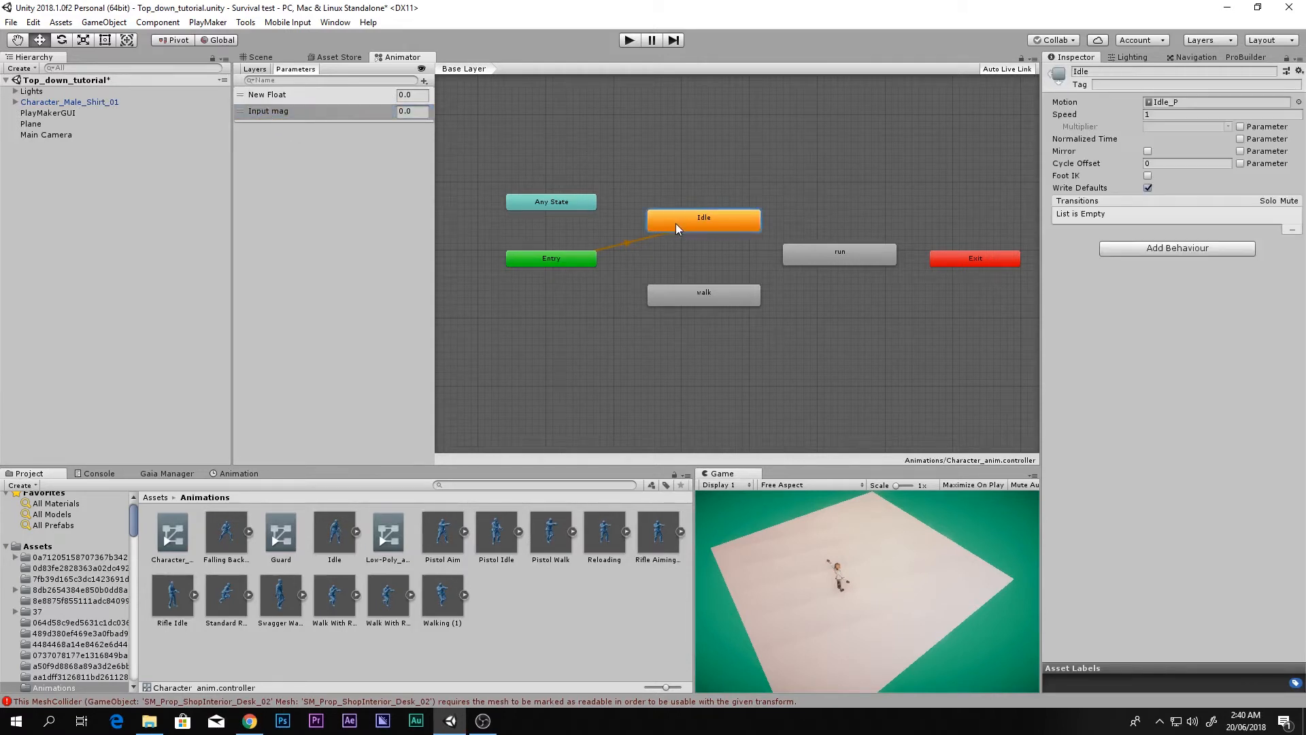
# Step: Create transitions from Idle to walk and from walk back to Idle
pyautogui.rightClick(675, 223)
pyautogui.click(701, 231)
pyautogui.click(674, 299)
pyautogui.rightClick(683, 298)
pyautogui.click(692, 304)
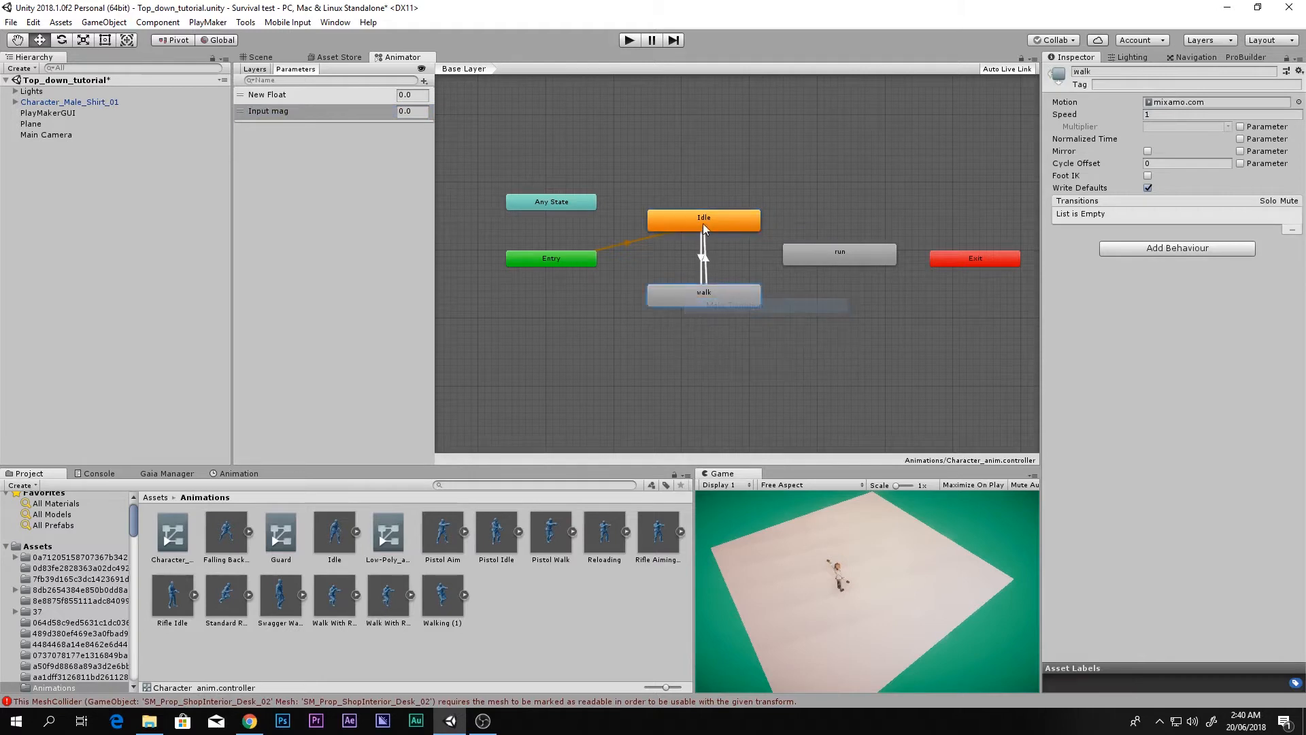
pyautogui.click(703, 223)
# Step: Turn off Has Exit Time on both the Idle→walk and walk→Idle transitions
pyautogui.click(702, 262)
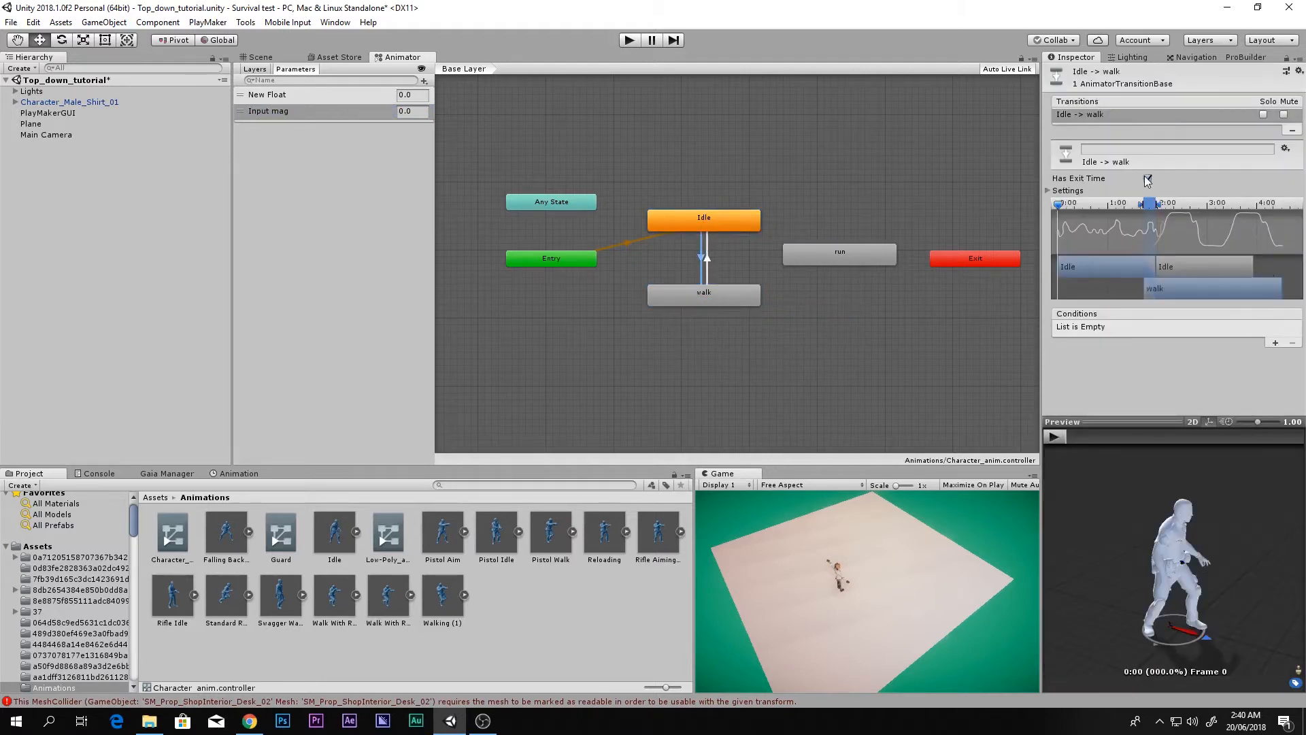
pyautogui.click(1147, 178)
pyautogui.click(716, 254)
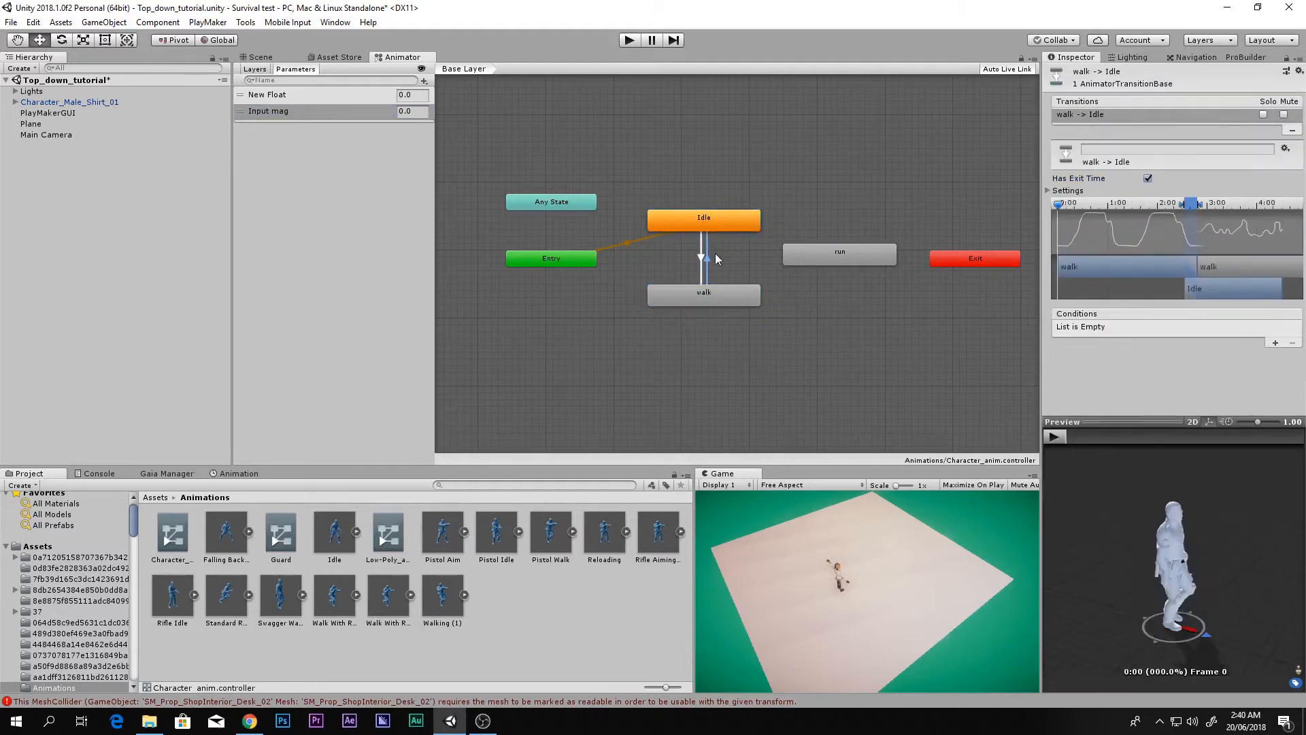
pyautogui.click(1148, 178)
# Step: Add an Input mag condition to Idle→walk and delete the unused New Float parameter
pyautogui.click(694, 258)
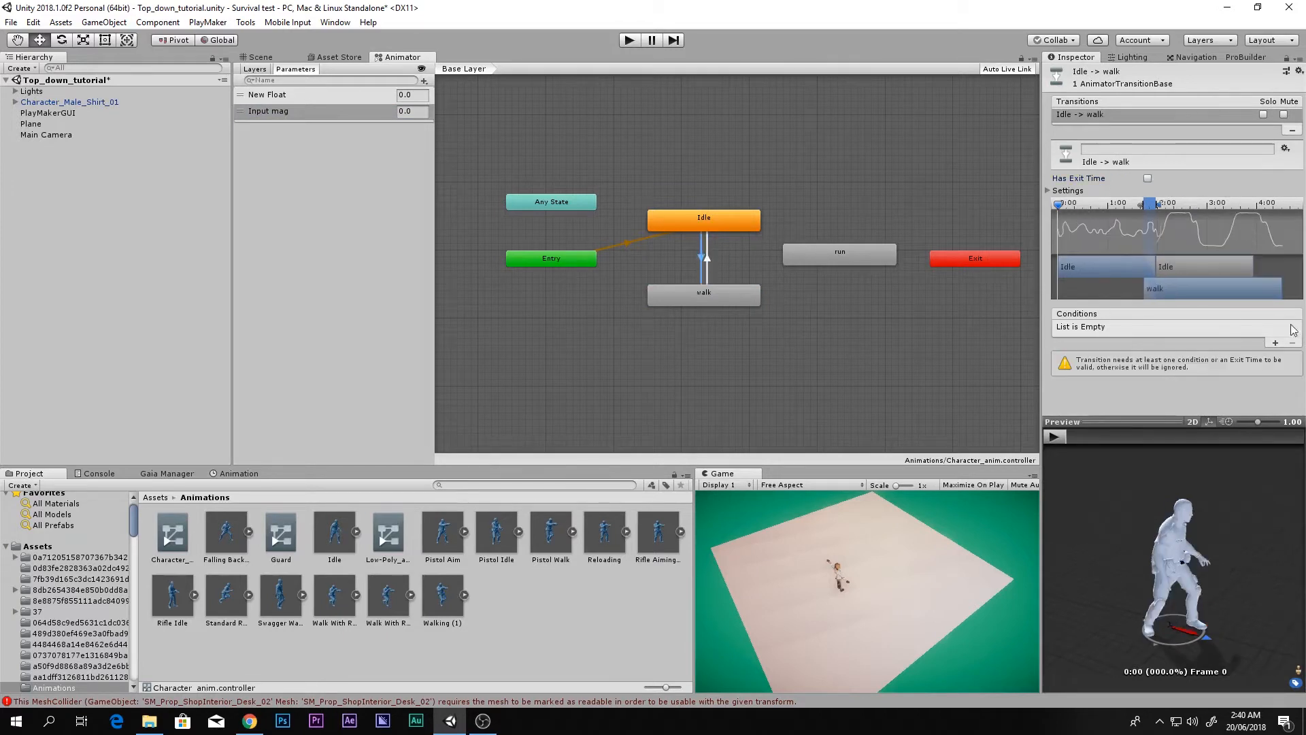
pyautogui.click(1275, 342)
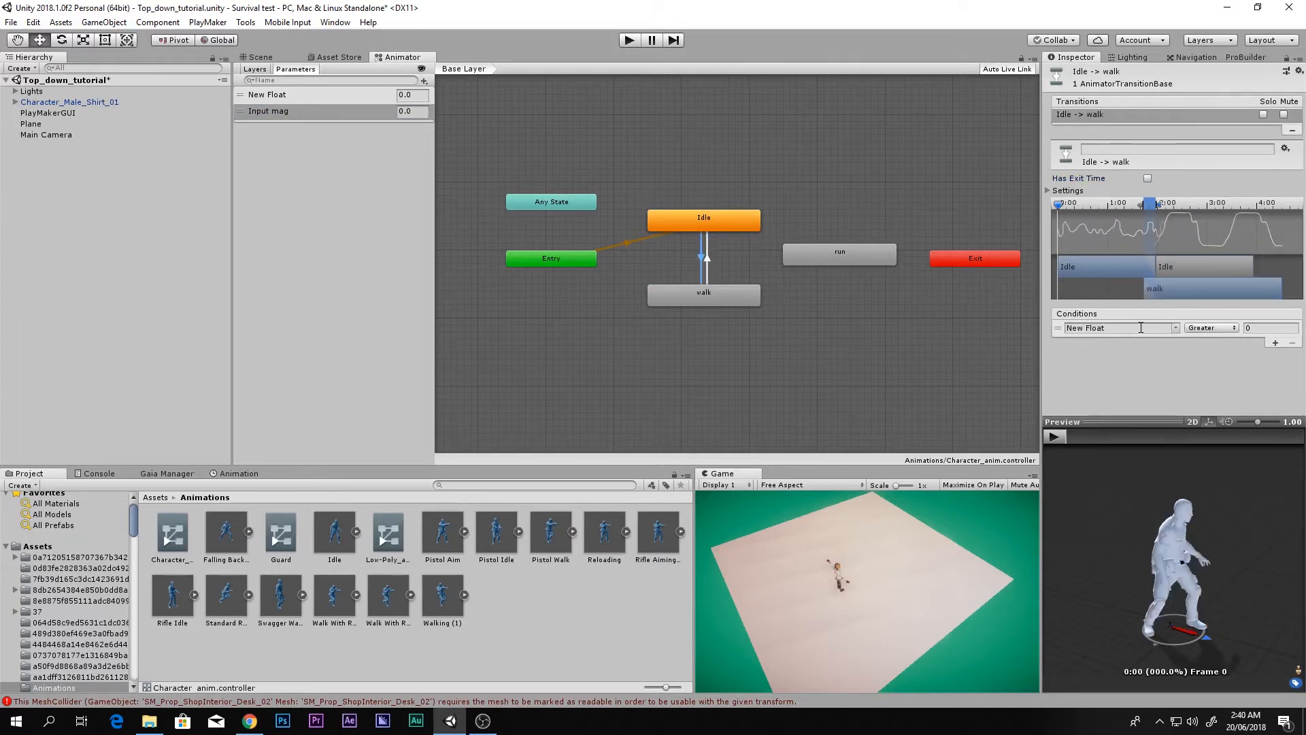
pyautogui.click(1176, 328)
pyautogui.click(1197, 358)
pyautogui.rightClick(330, 99)
pyautogui.click(366, 110)
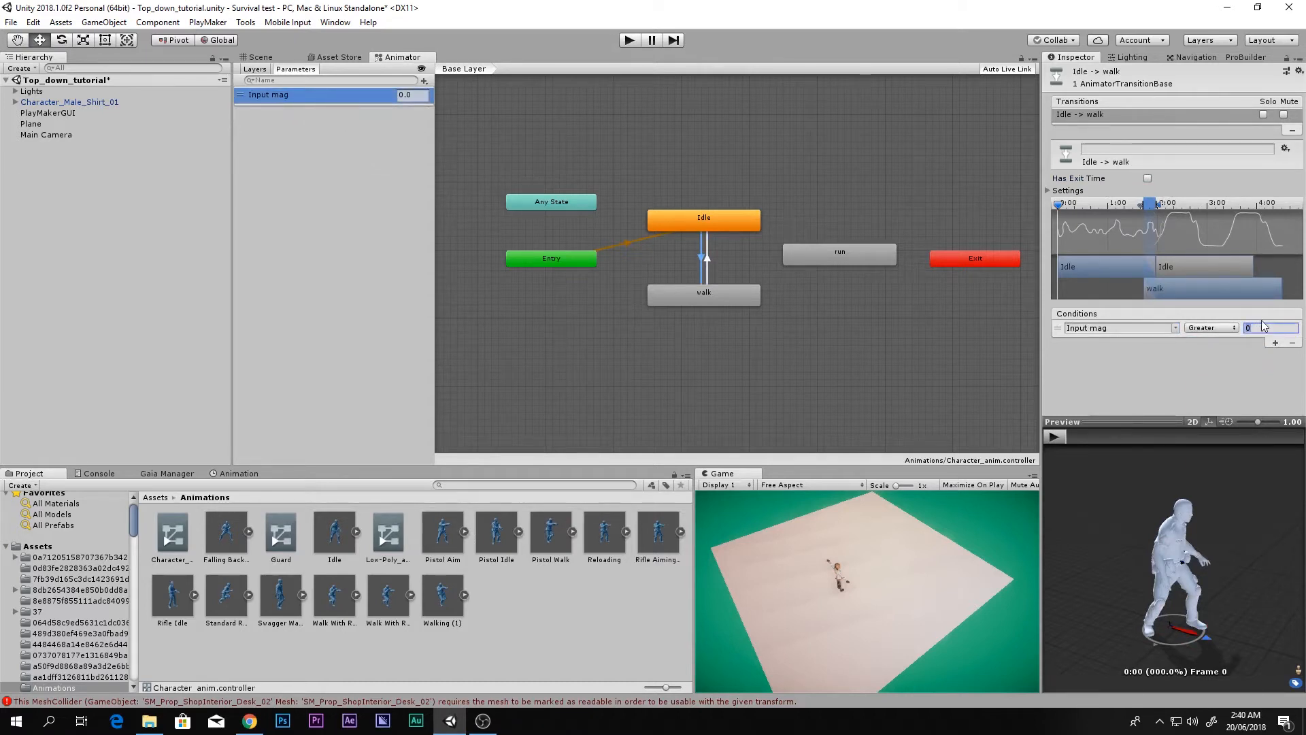
# Step: Enter the 0.1 threshold, then give walk→Idle an Input mag Less 0.1 condition
pyautogui.write('0.1')
pyautogui.click(708, 258)
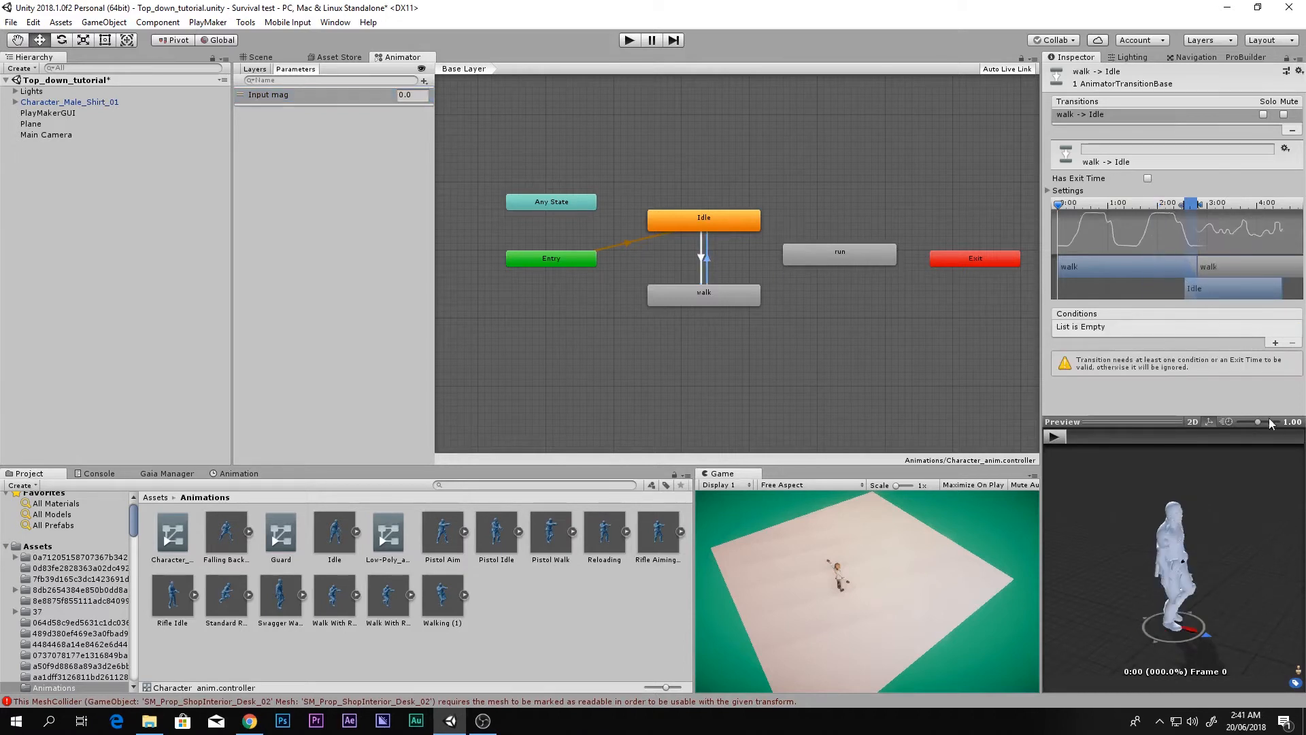
pyautogui.click(1275, 342)
pyautogui.click(1213, 327)
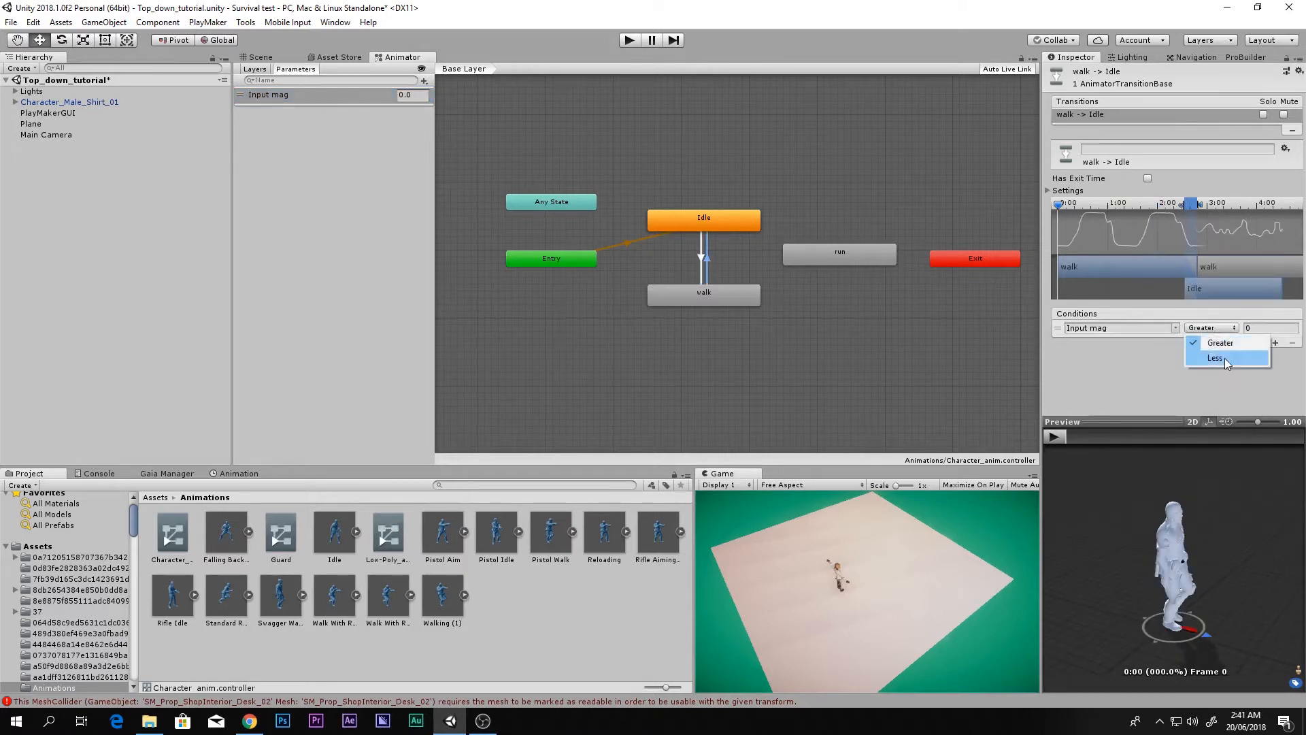
pyautogui.click(1215, 357)
pyautogui.click(1253, 328)
pyautogui.write('0.1')
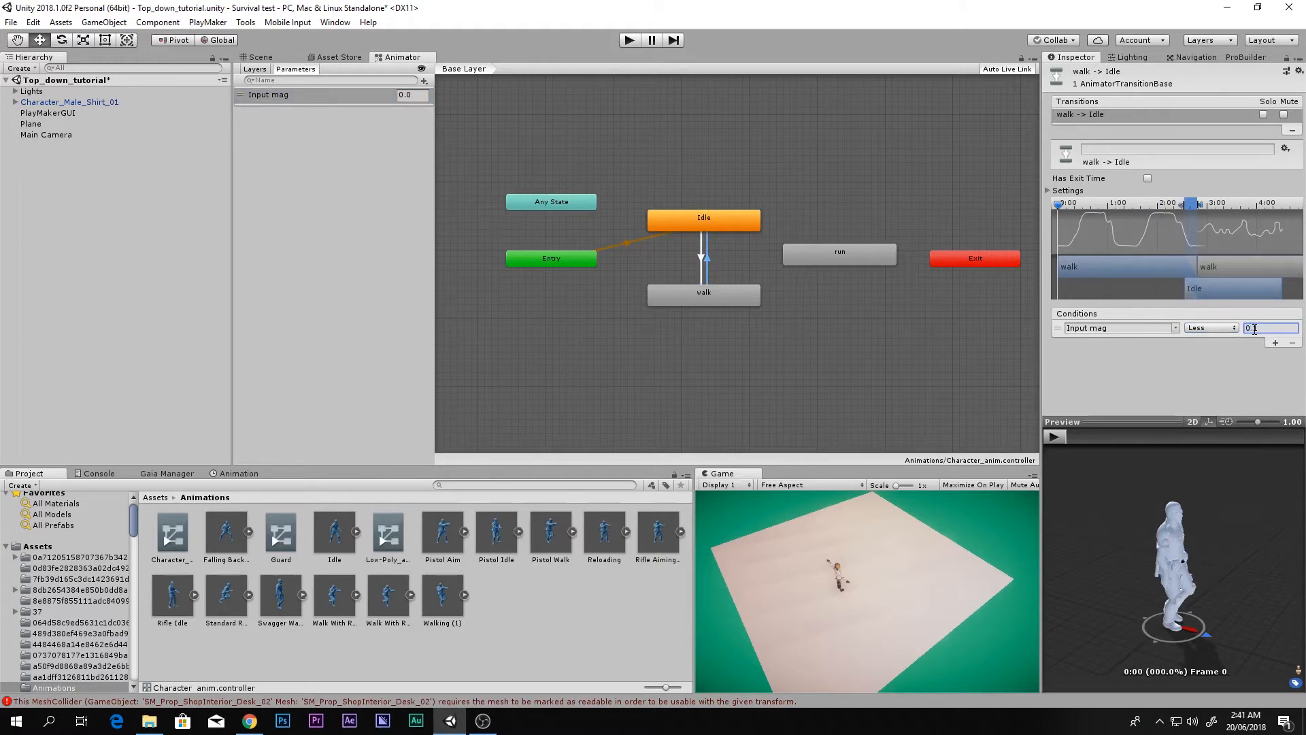
# Step: Test the animations in Play mode and the transition preview, then return to the Scene view
pyautogui.scroll(5, 720, 239)
pyautogui.scroll(-2, 717, 240)
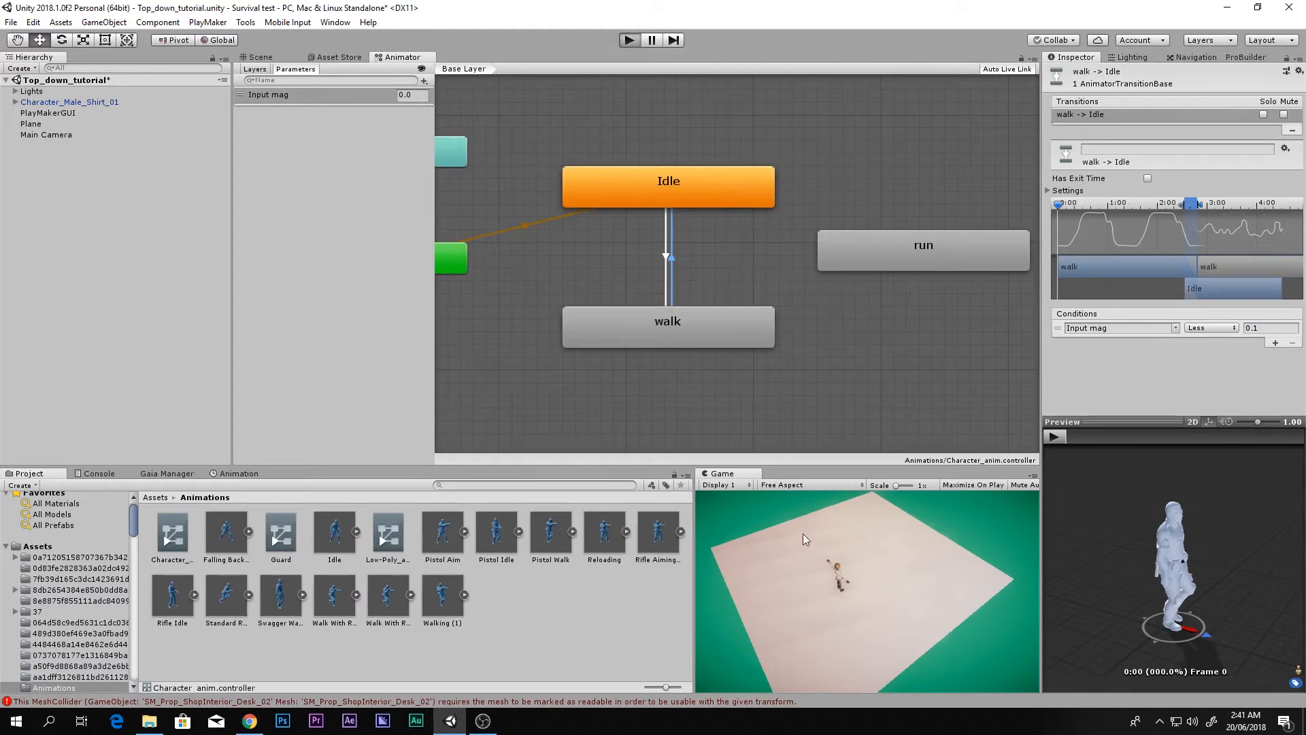
pyautogui.hotkey('ctrl', 'p')
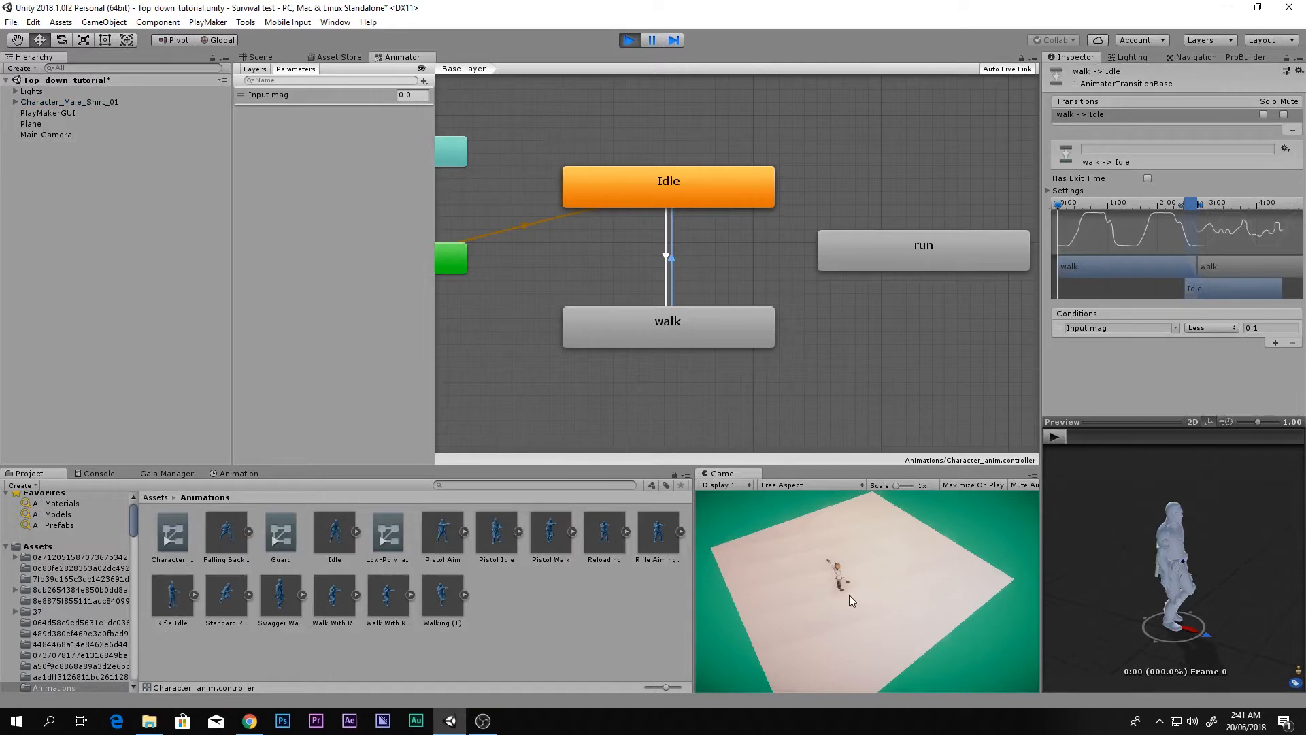
pyautogui.click(629, 41)
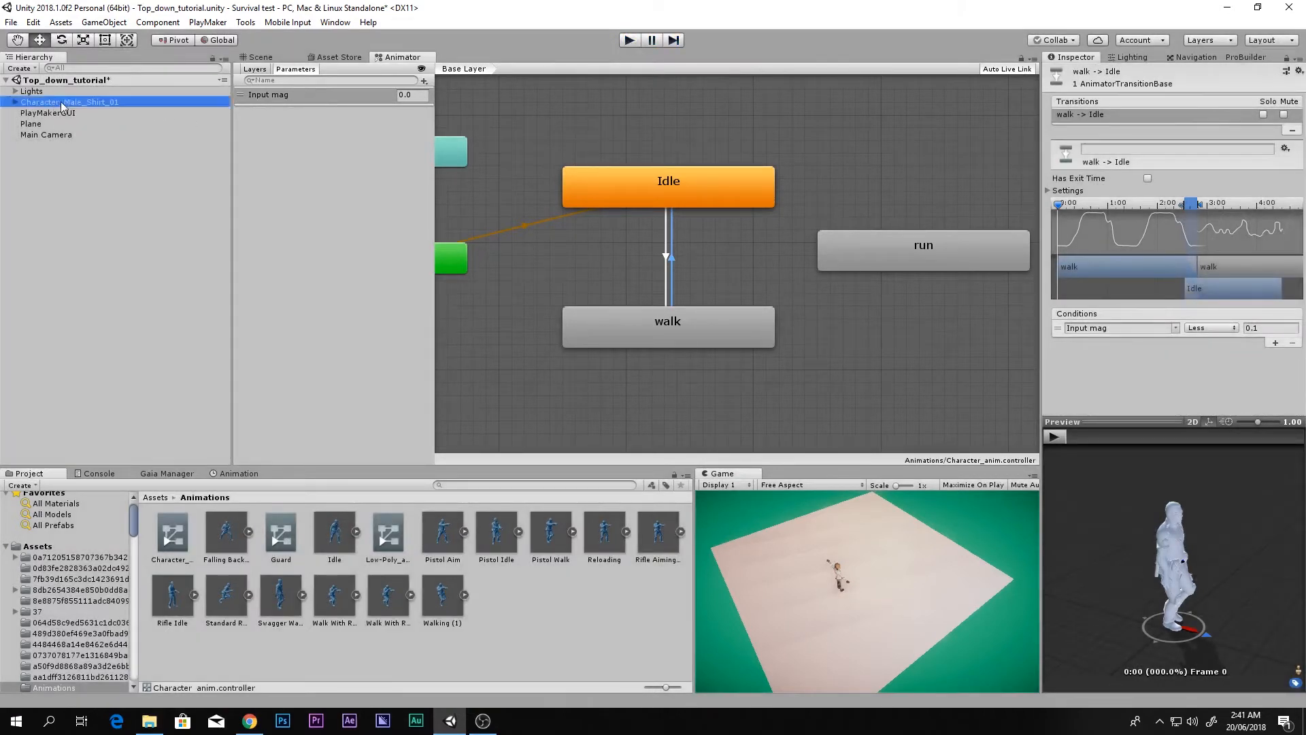
pyautogui.click(1059, 434)
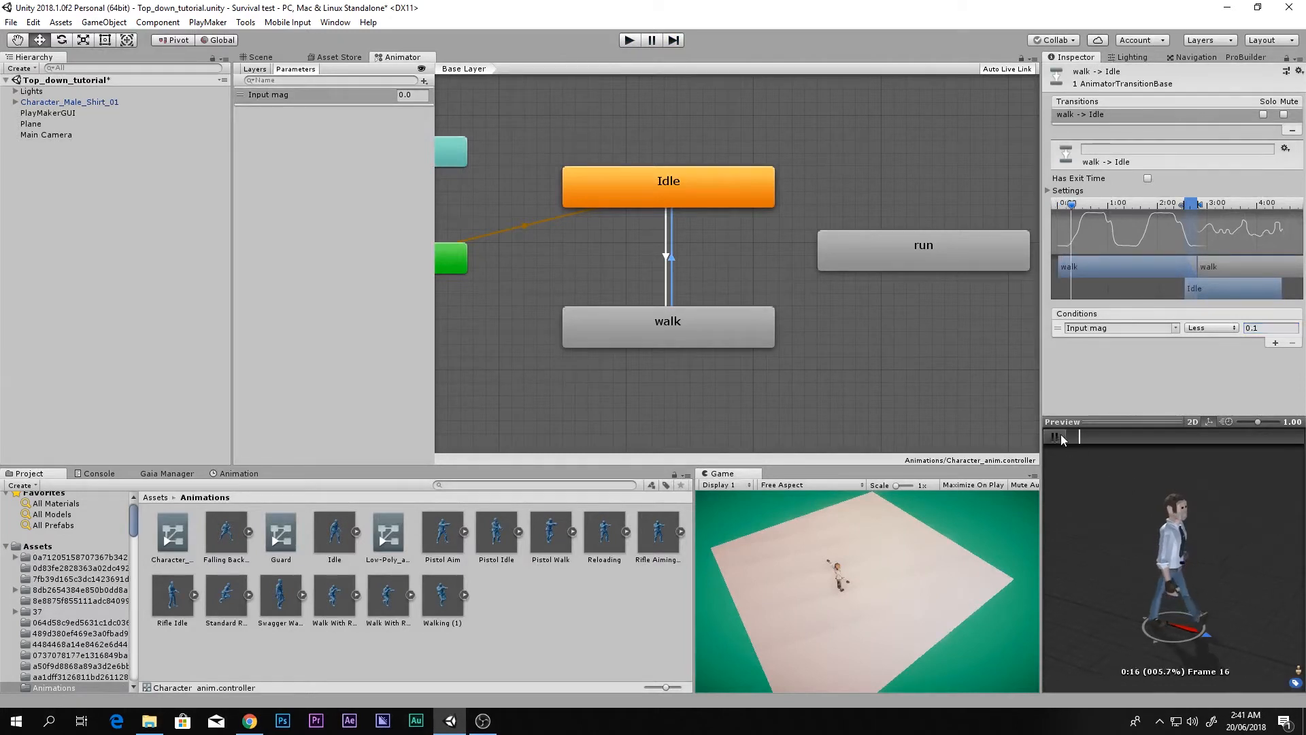
pyautogui.click(1060, 436)
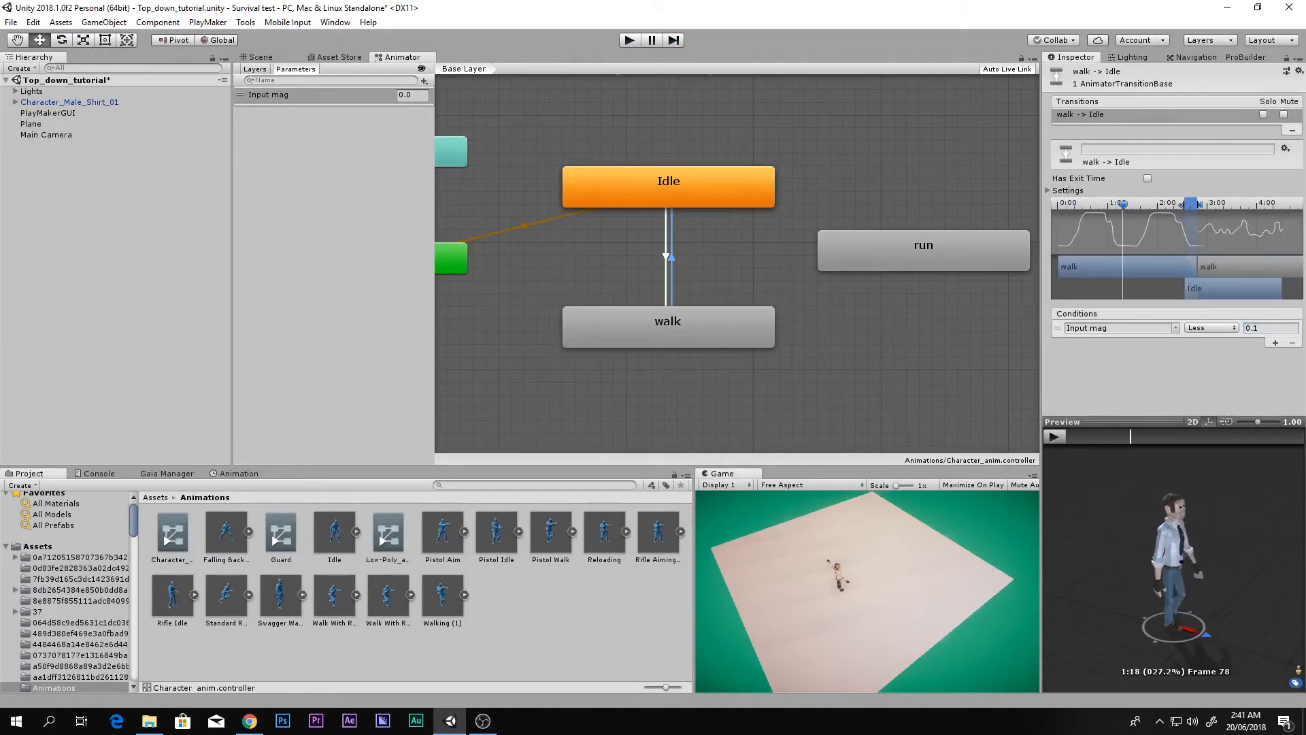
pyautogui.click(260, 56)
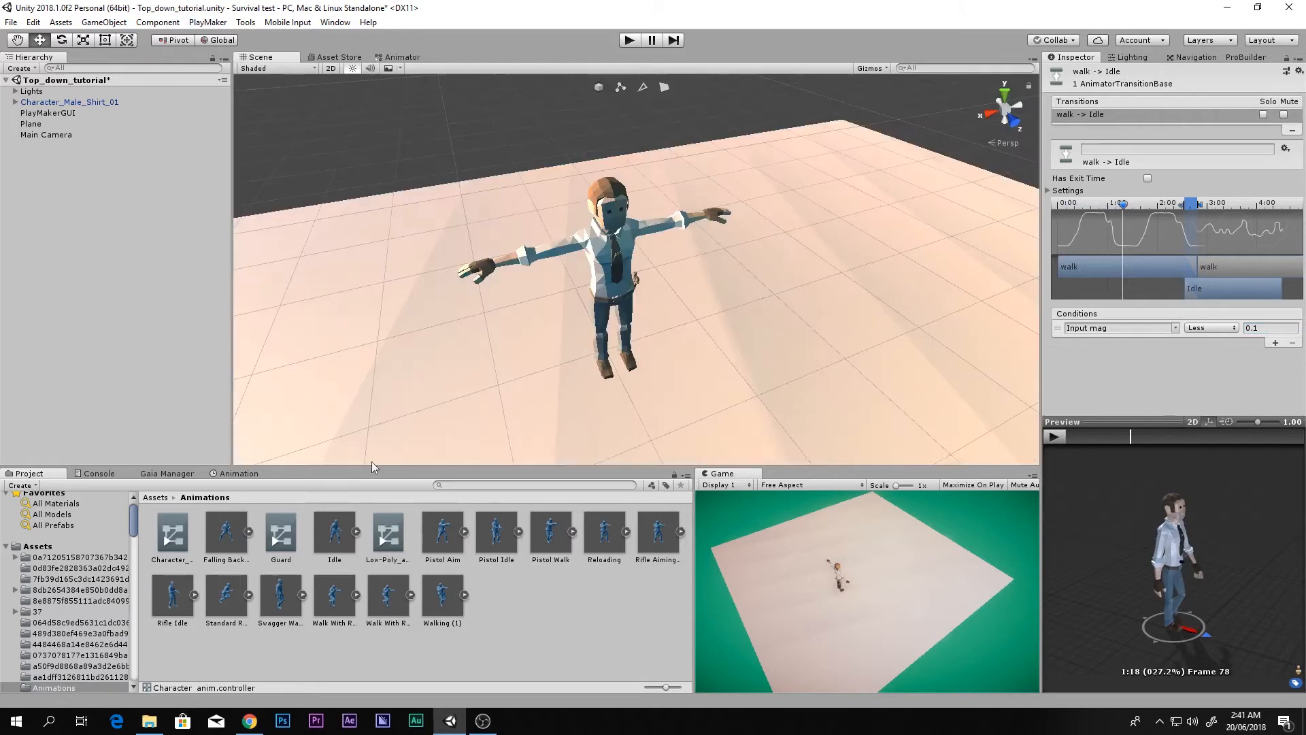
# Step: Assign Character_anim to Character_Male_Shirt_01's Animator Controller, then play the game from the Animator view
pyautogui.click(39, 103)
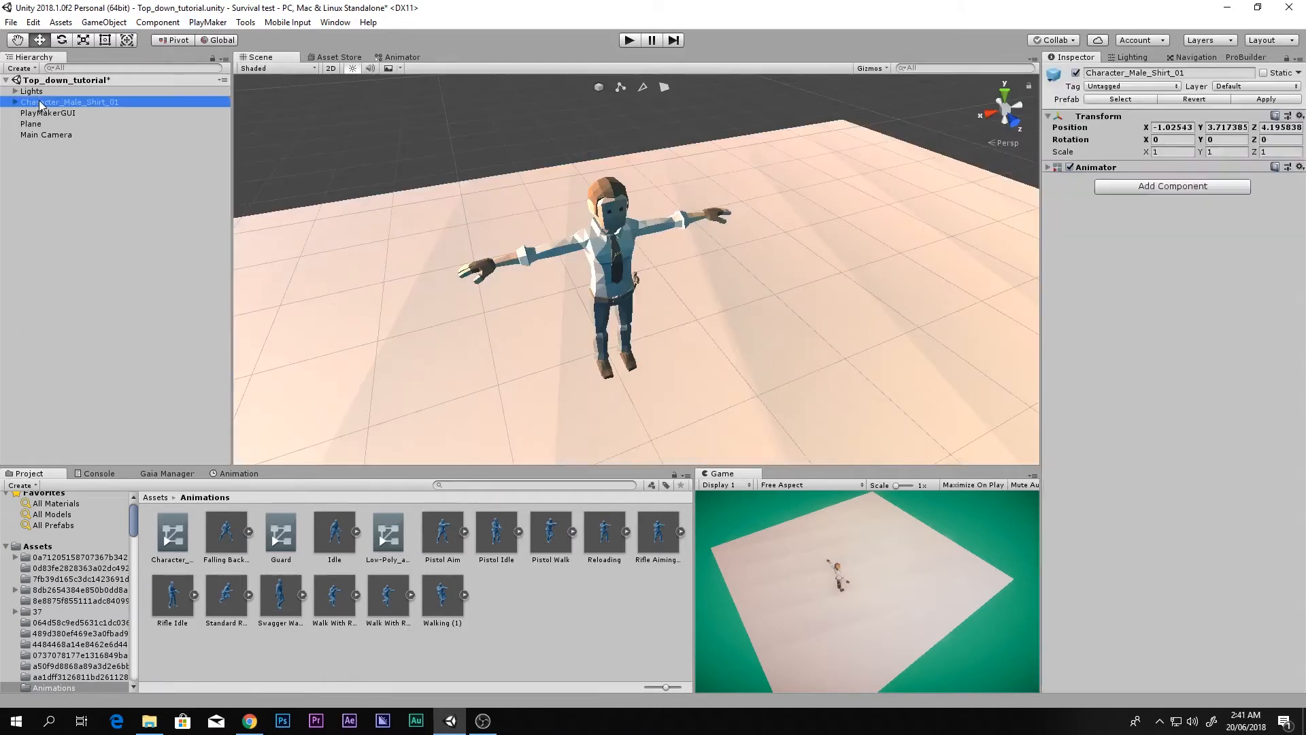
pyautogui.click(1048, 168)
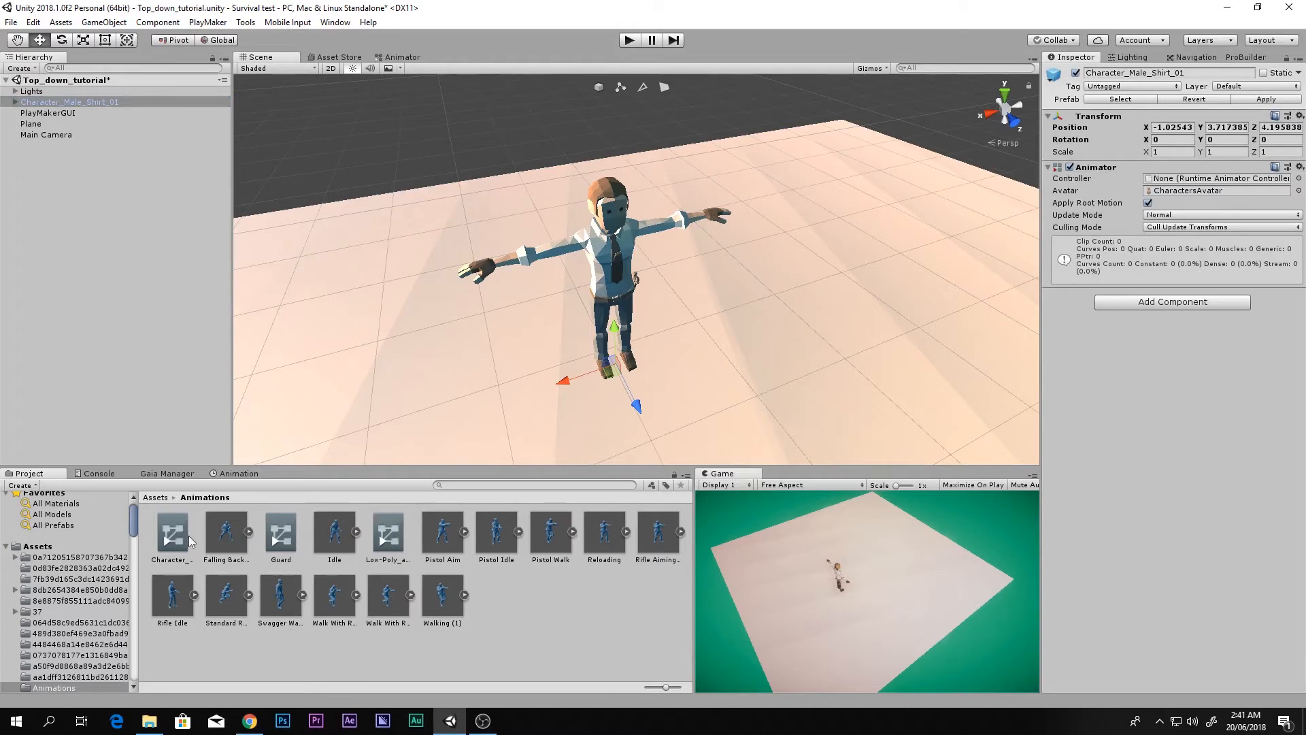
pyautogui.moveTo(174, 538); pyautogui.dragTo(1199, 188)
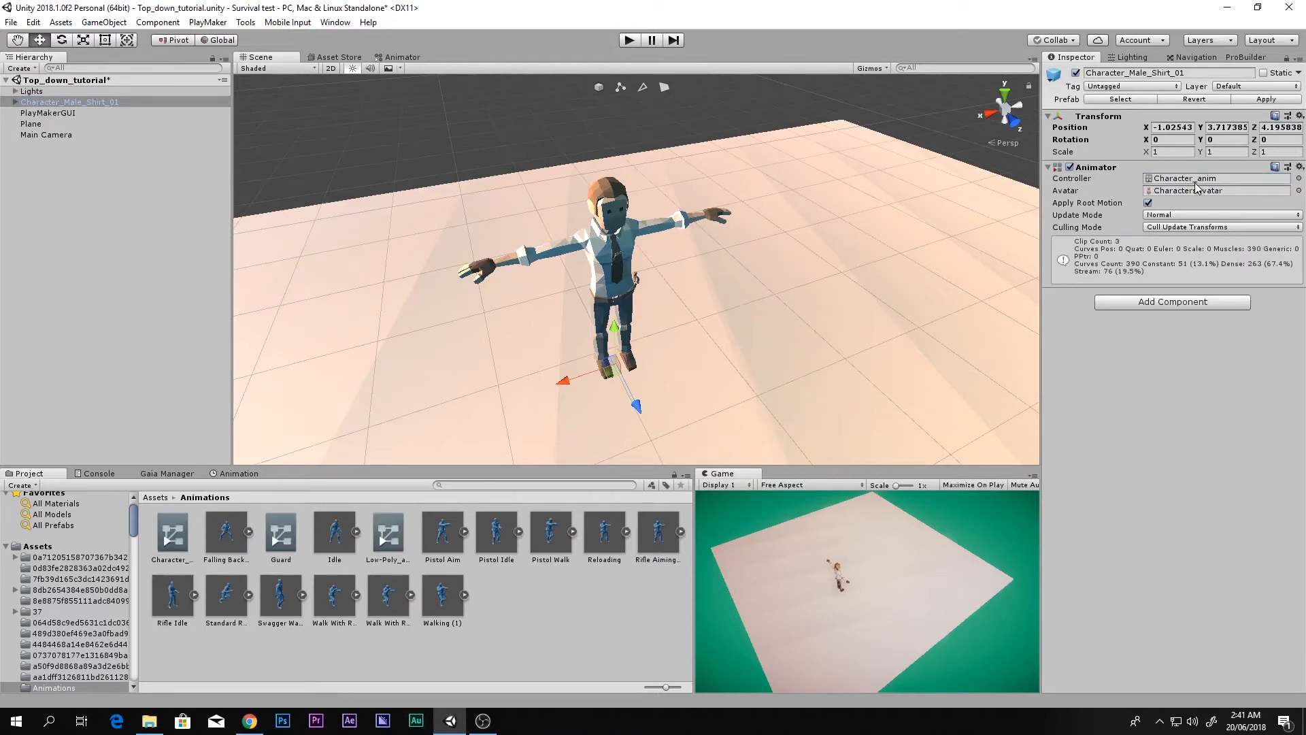
pyautogui.click(1147, 202)
pyautogui.click(402, 57)
pyautogui.click(629, 40)
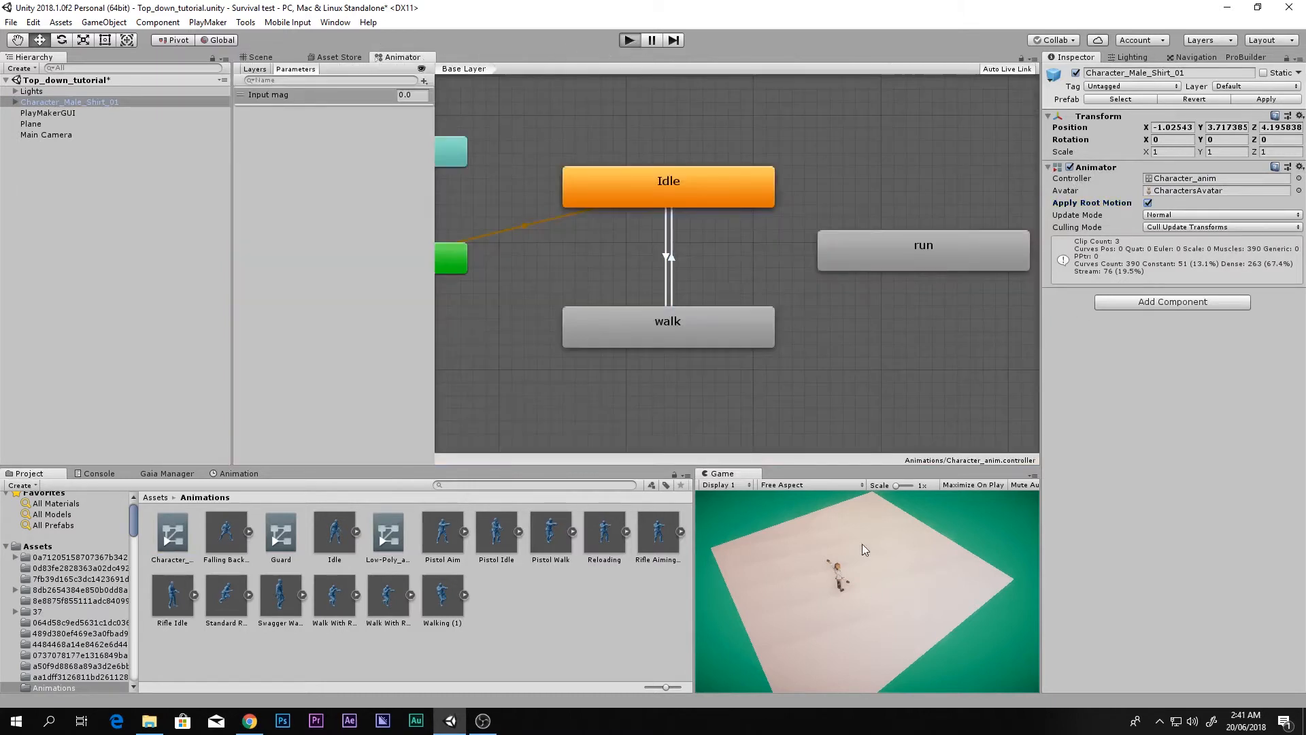
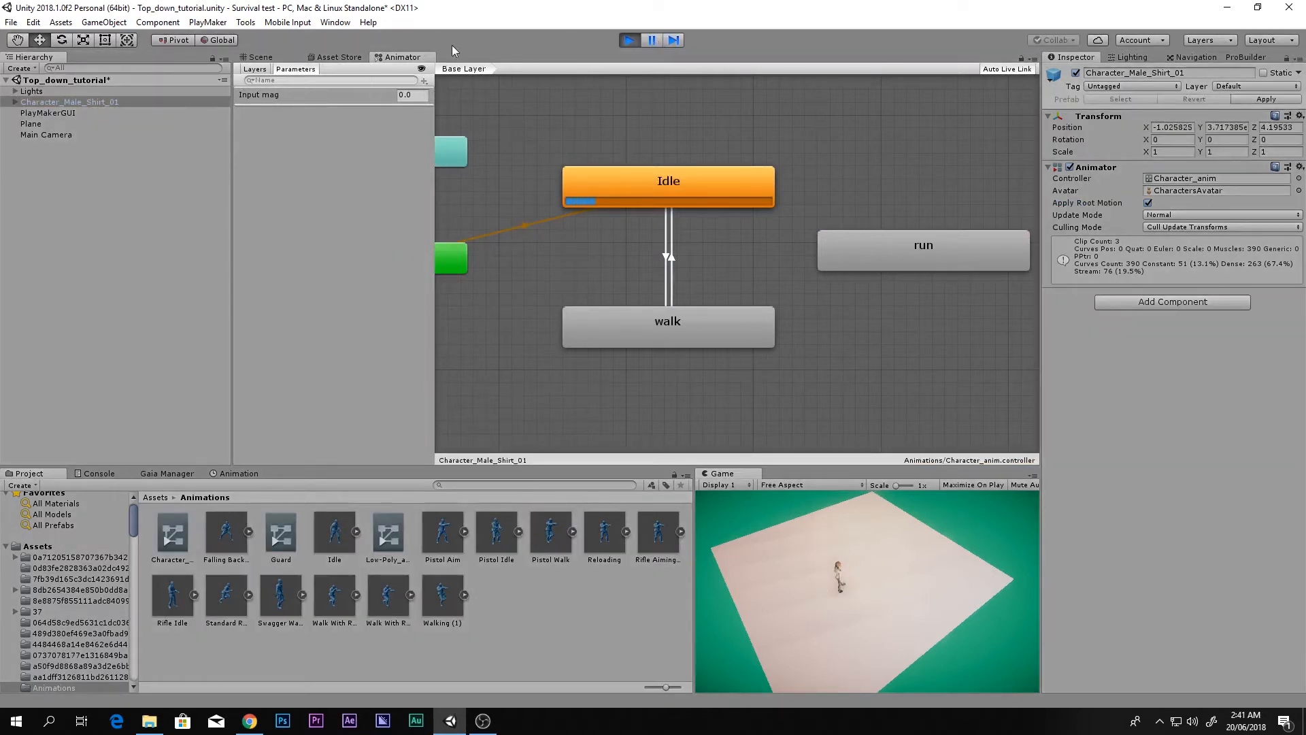
# Step: While the game runs, orbit around the character, then set Input mag to 10 to trigger walk
pyautogui.click(291, 60)
pyautogui.keyDown('alt'); pyautogui.moveTo(563, 293); pyautogui.dragTo(638, 215); pyautogui.keyUp('alt')
pyautogui.click(398, 57)
pyautogui.click(347, 95)
pyautogui.write('1')
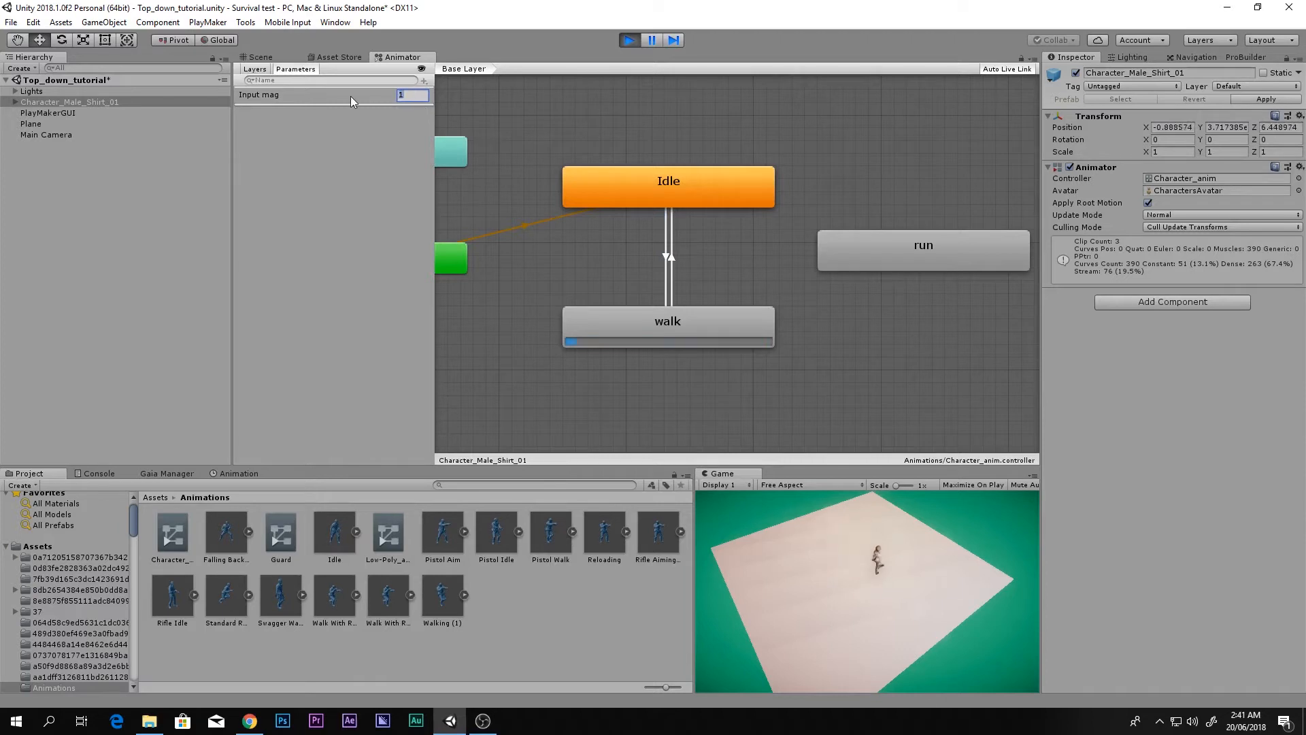
pyautogui.write('0')
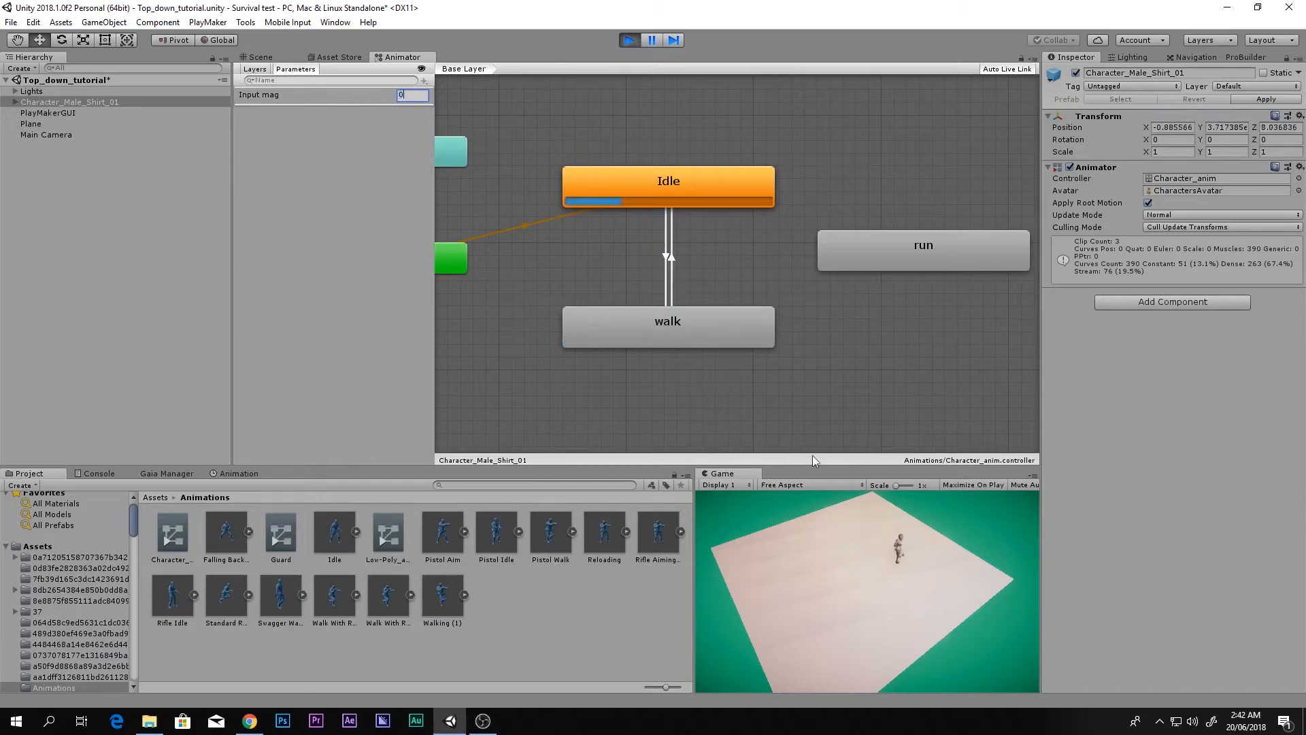
# Step: Stop Play mode and reset the Input mag parameter to 0.0
pyautogui.hotkey('ctrl', 'p')
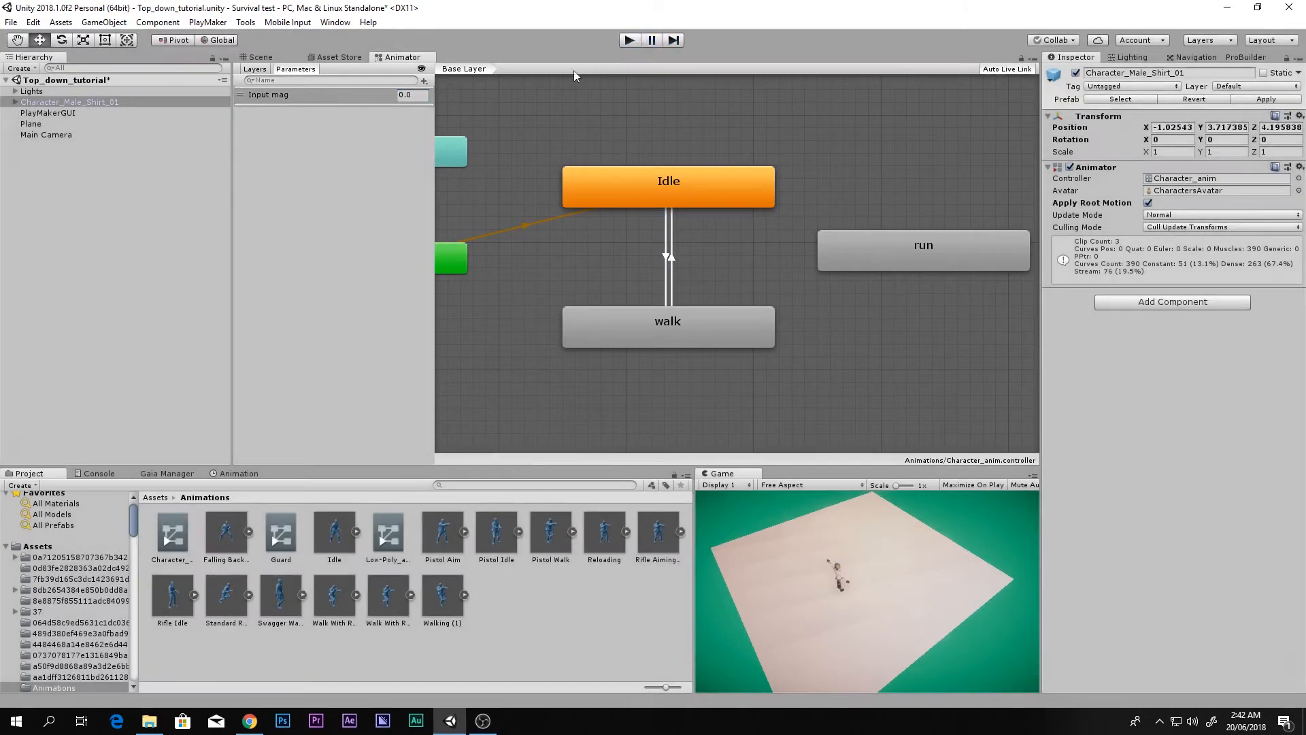
pyautogui.click(413, 95)
pyautogui.write('0.01')
pyautogui.press('Return')
pyautogui.press('BackSpace')
pyautogui.write('0.1')
pyautogui.press('BackSpace')
pyautogui.press('Return')
# Step: Add a PlayMakerFSM component to Character_Male_Shirt_01, keeping its default name
pyautogui.click(32, 103)
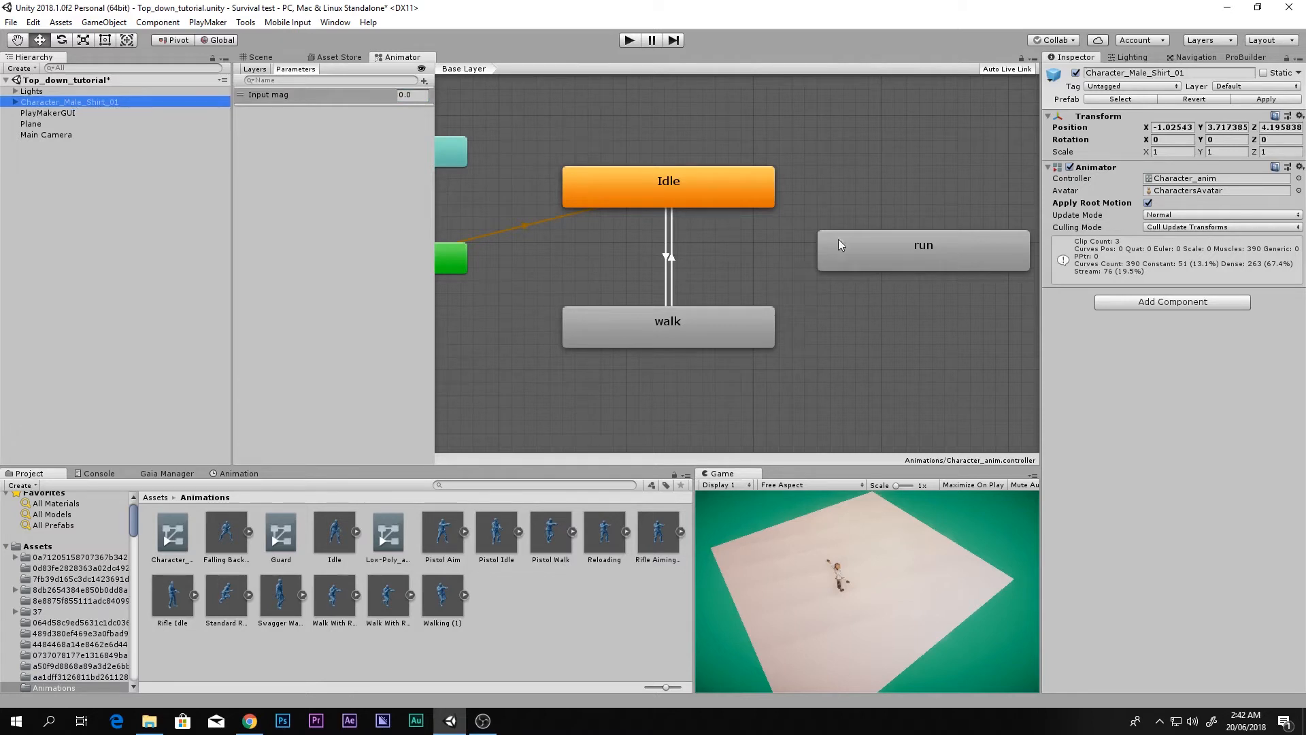
pyautogui.click(1140, 303)
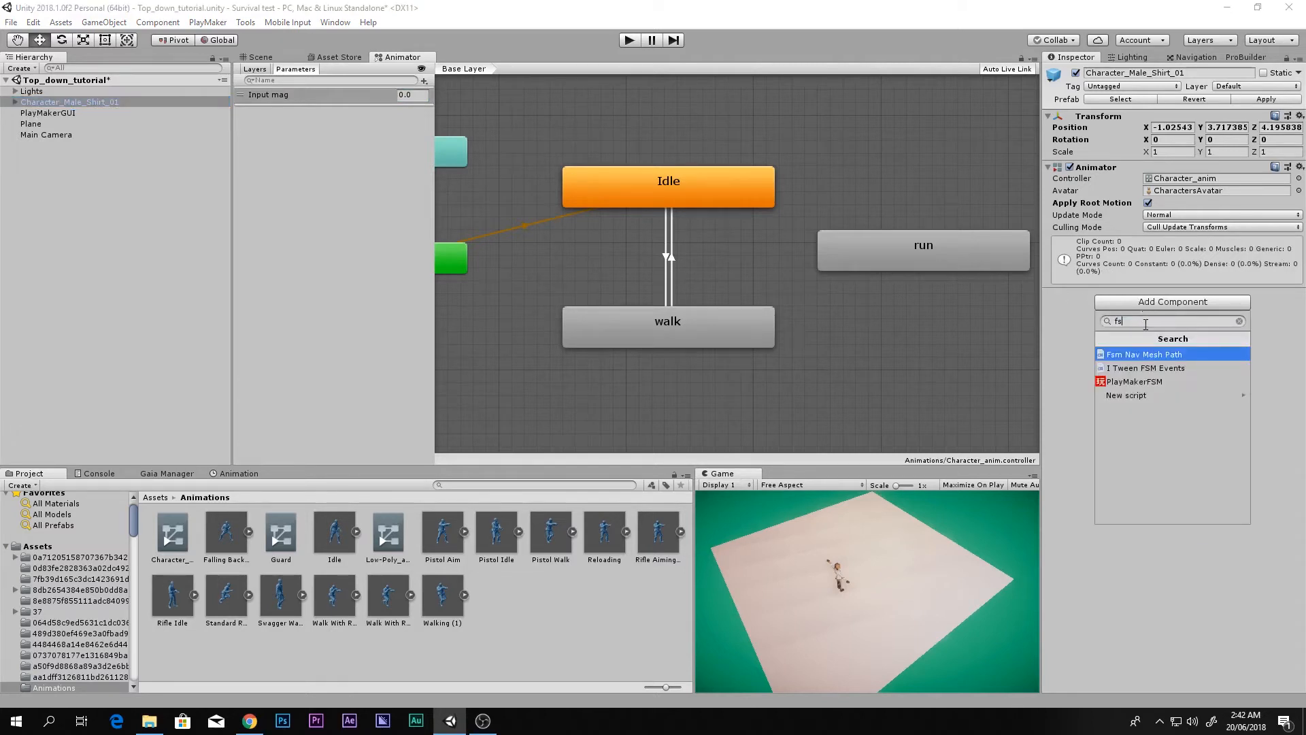
pyautogui.click(1148, 382)
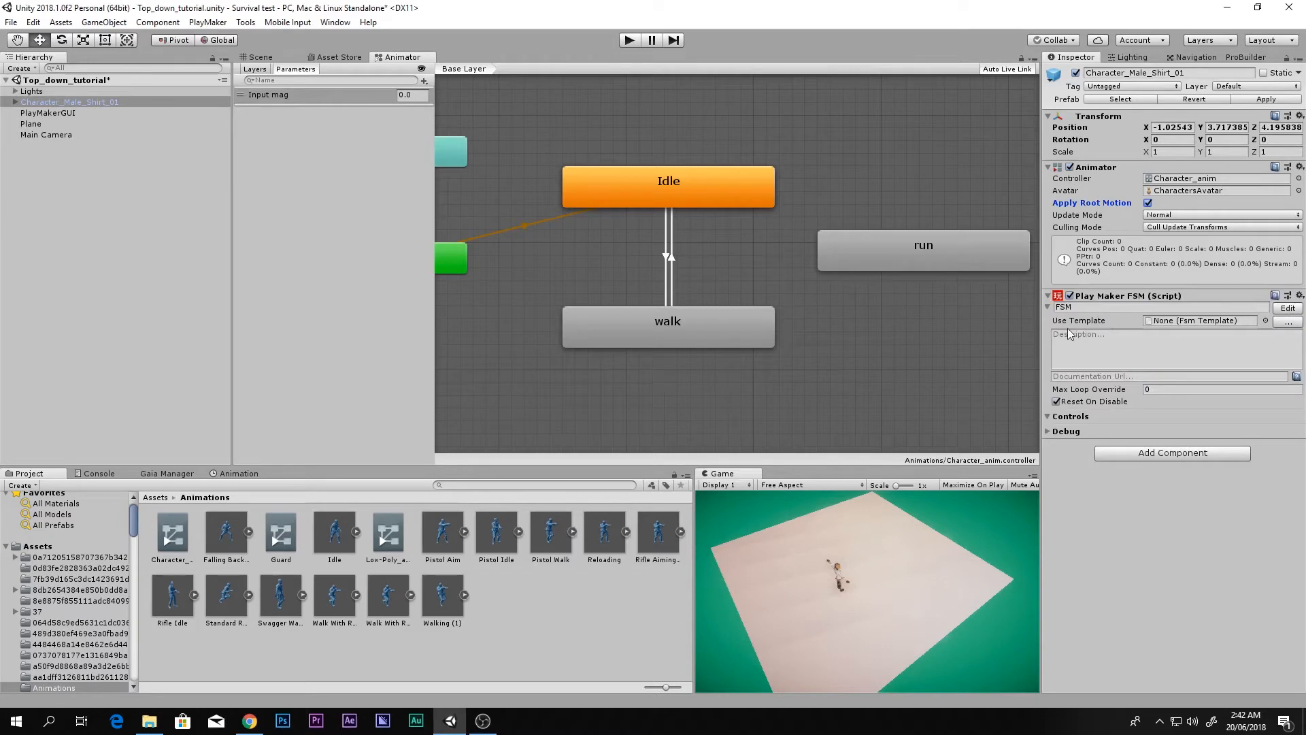
pyautogui.click(1079, 308)
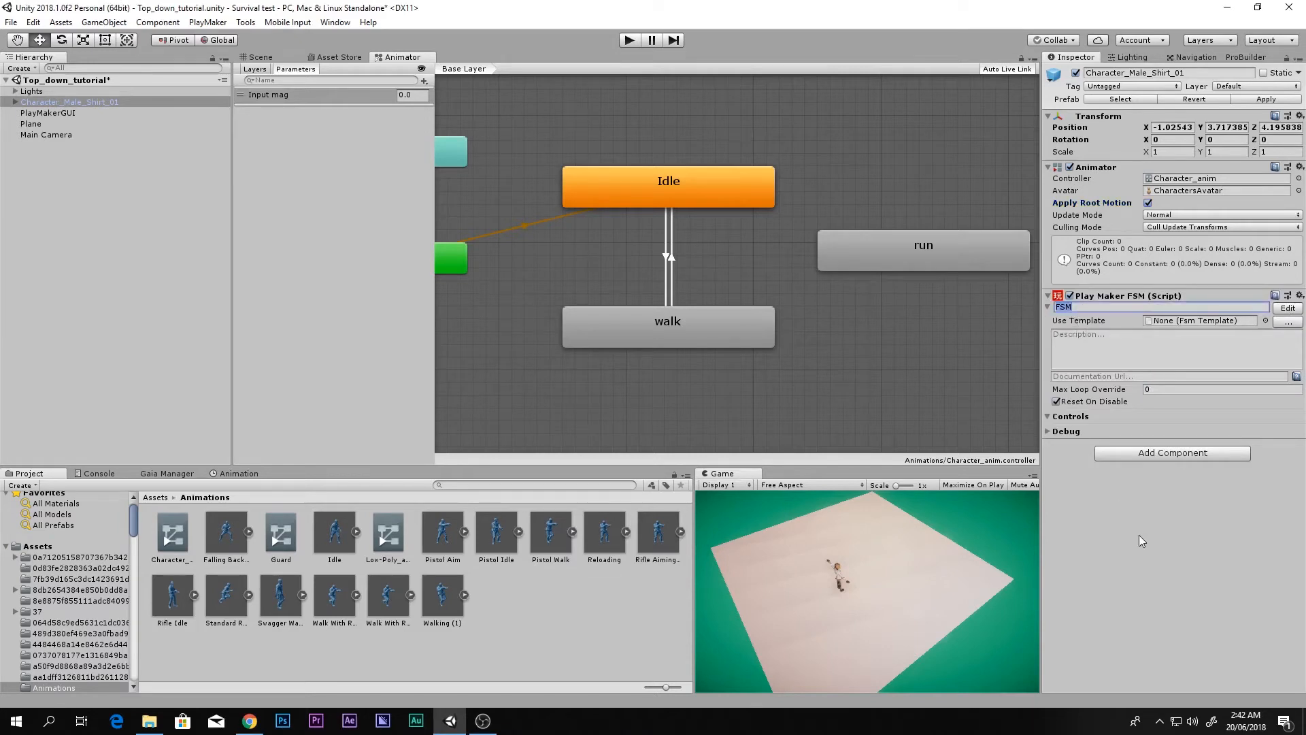
pyautogui.click(1114, 347)
# Step: Preview the new FSM in the PlayMaker editor, close it, and go to the web browser
pyautogui.click(1286, 310)
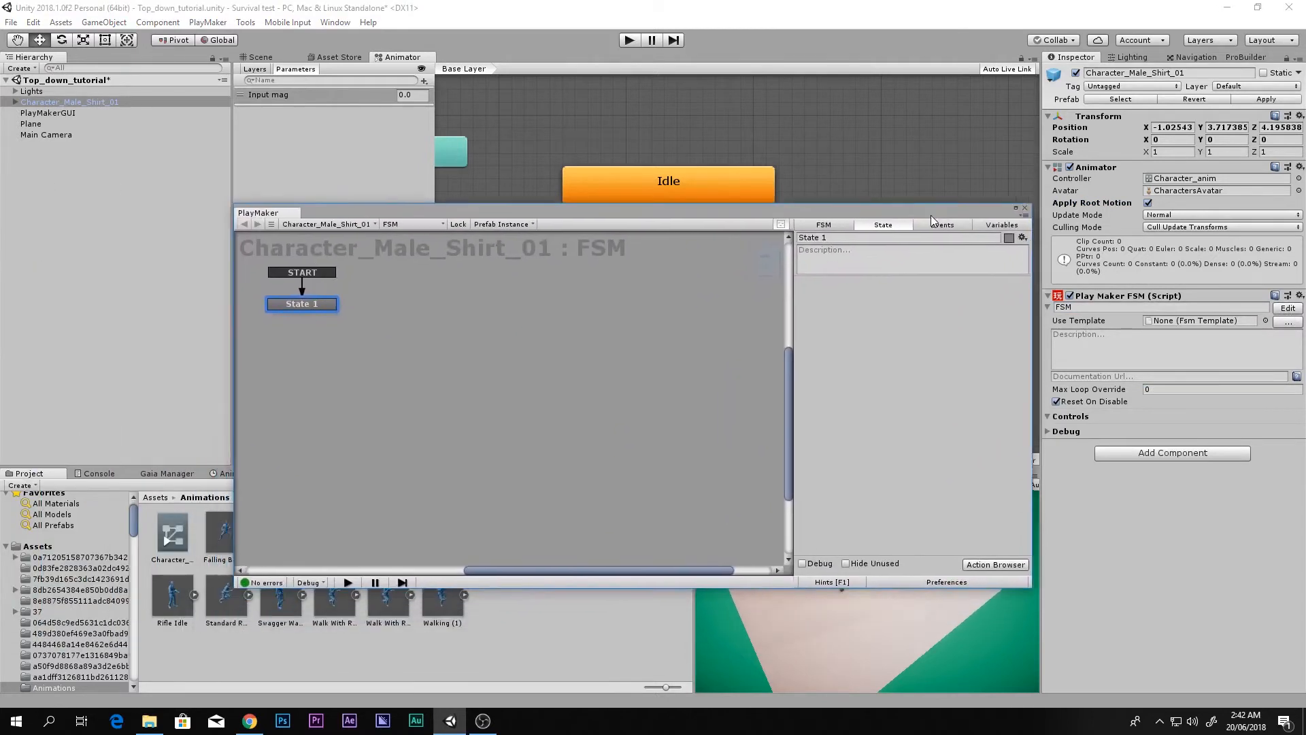
pyautogui.scroll(2, 632, 373)
pyautogui.moveTo(632, 373); pyautogui.dragTo(720, 399, button='middle')
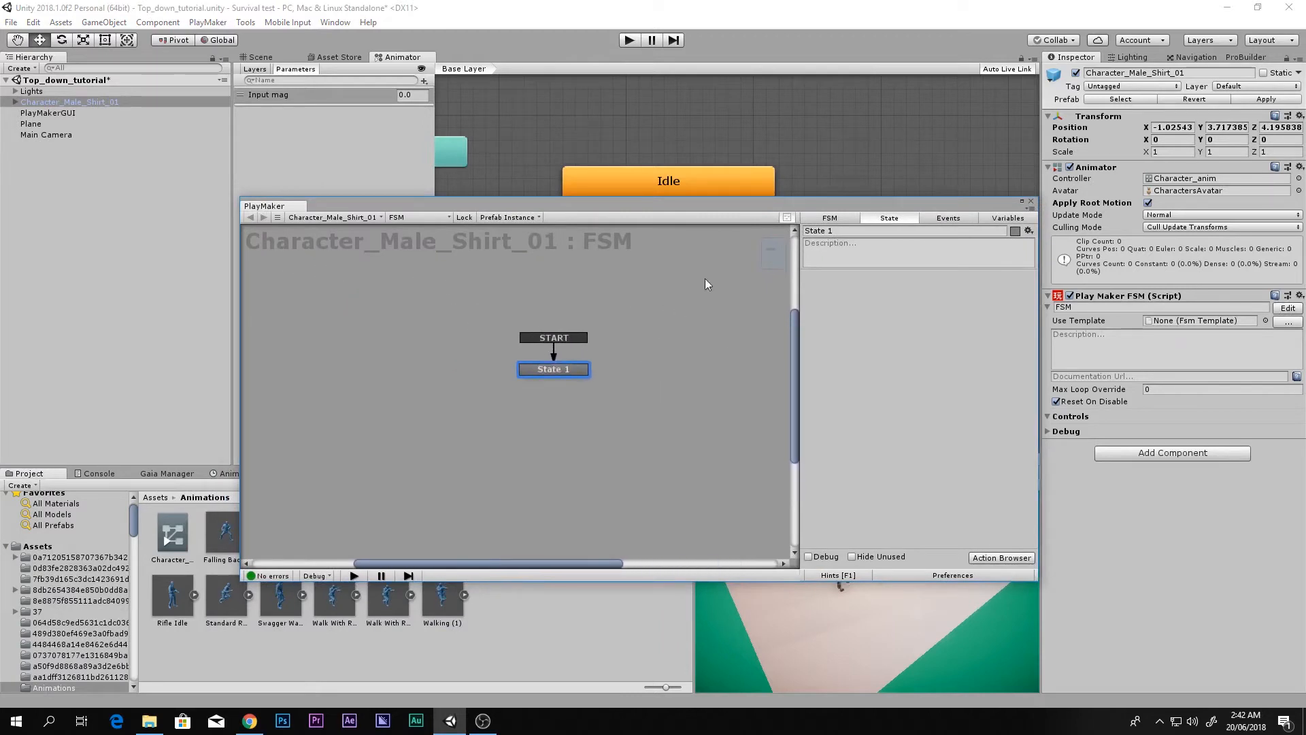
pyautogui.moveTo(616, 365); pyautogui.dragTo(609, 345, button='middle')
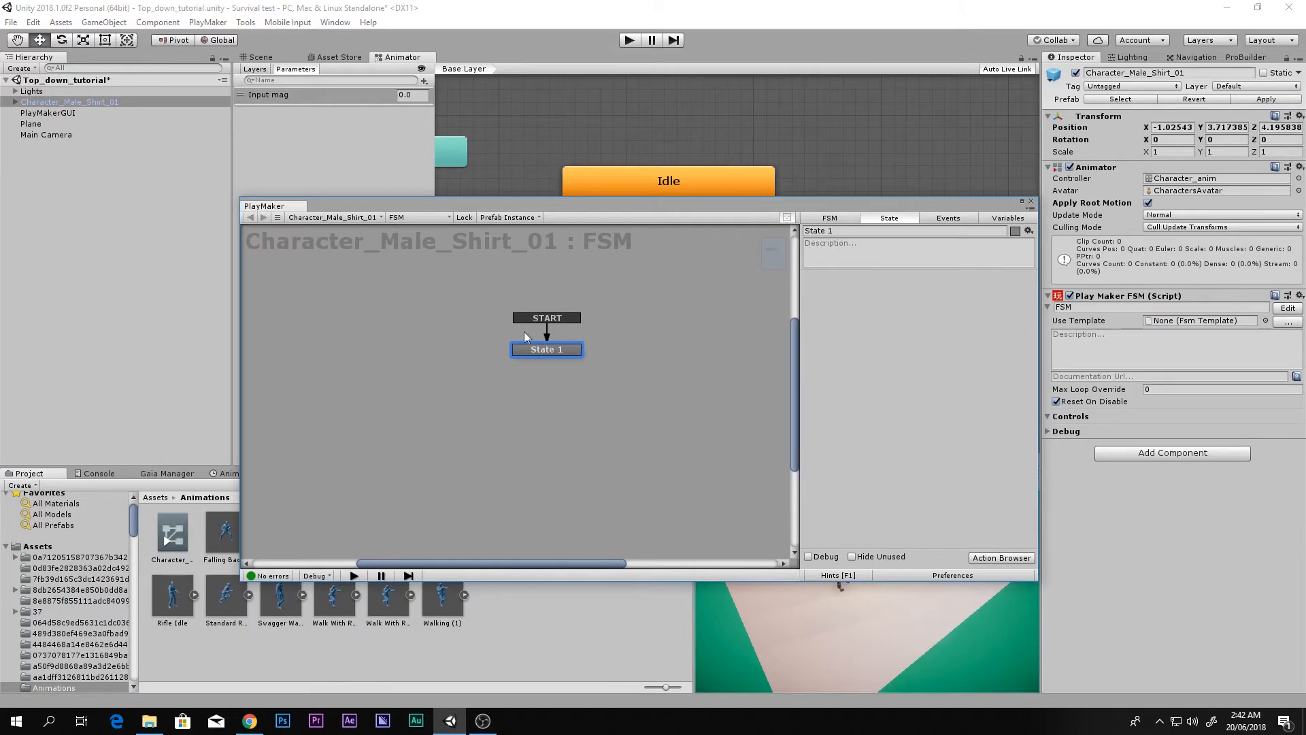
pyautogui.click(1031, 201)
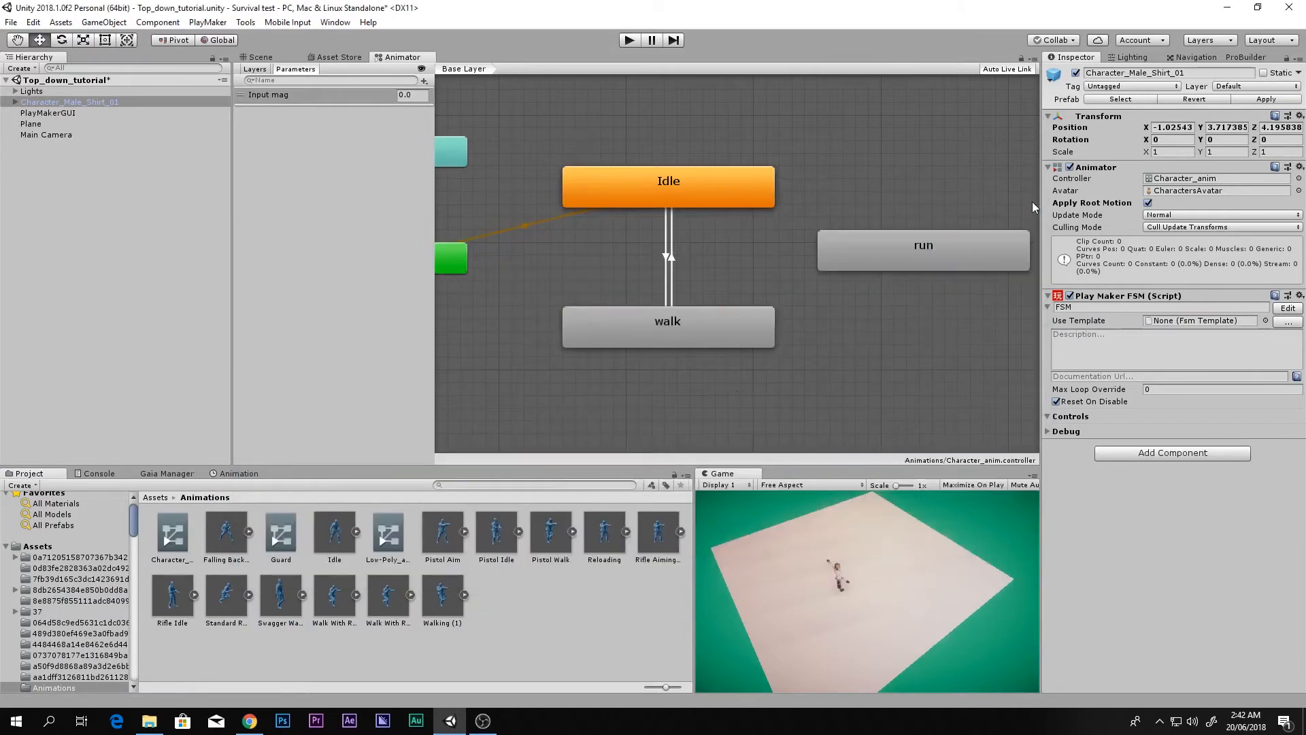
pyautogui.click(252, 721)
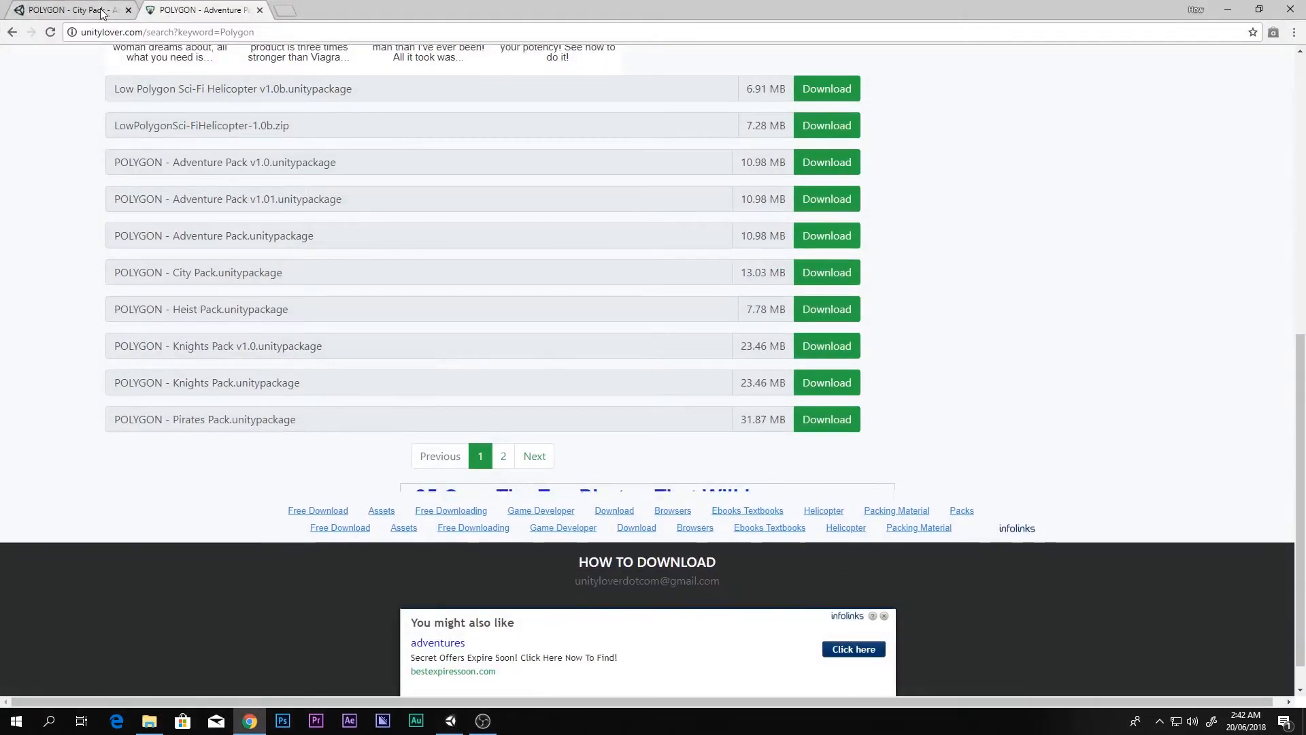
# Step: Search the Asset Store for 'play', browse the Playmaker page's price and preview images, then return to Unity
pyautogui.click(99, 9)
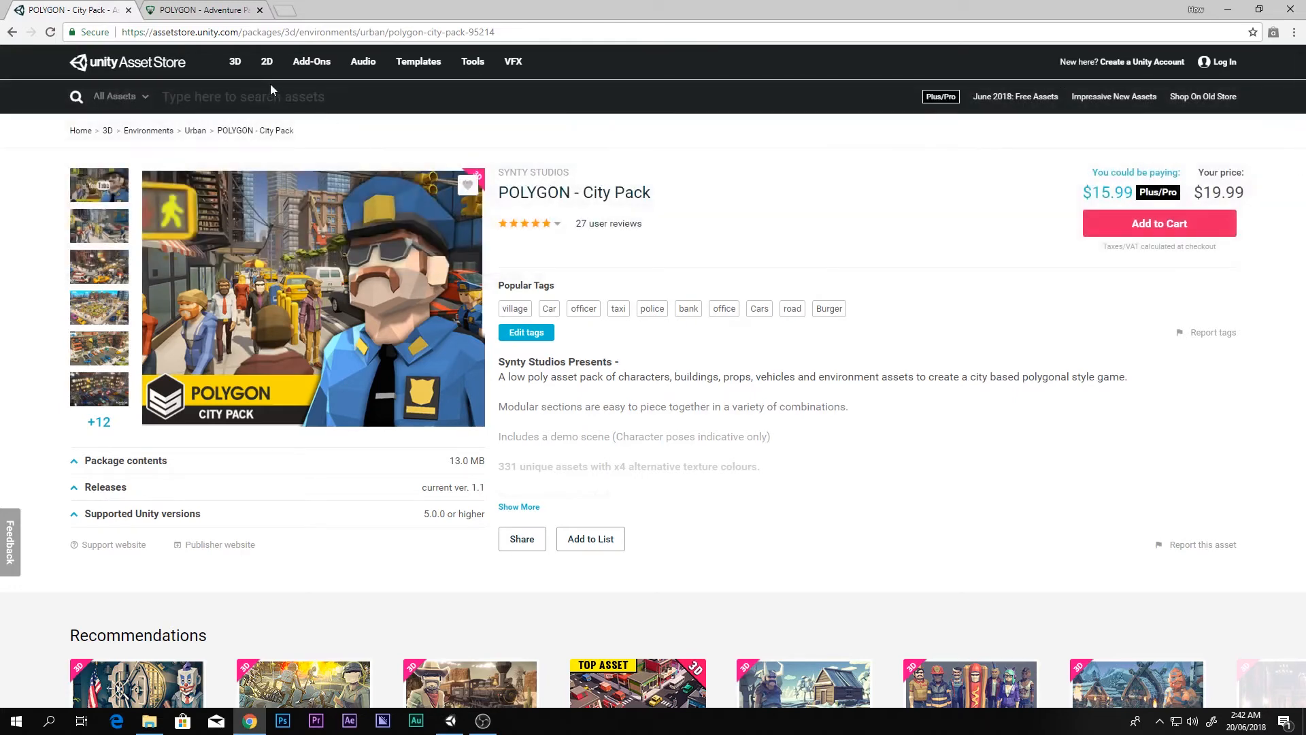
pyautogui.write('play')
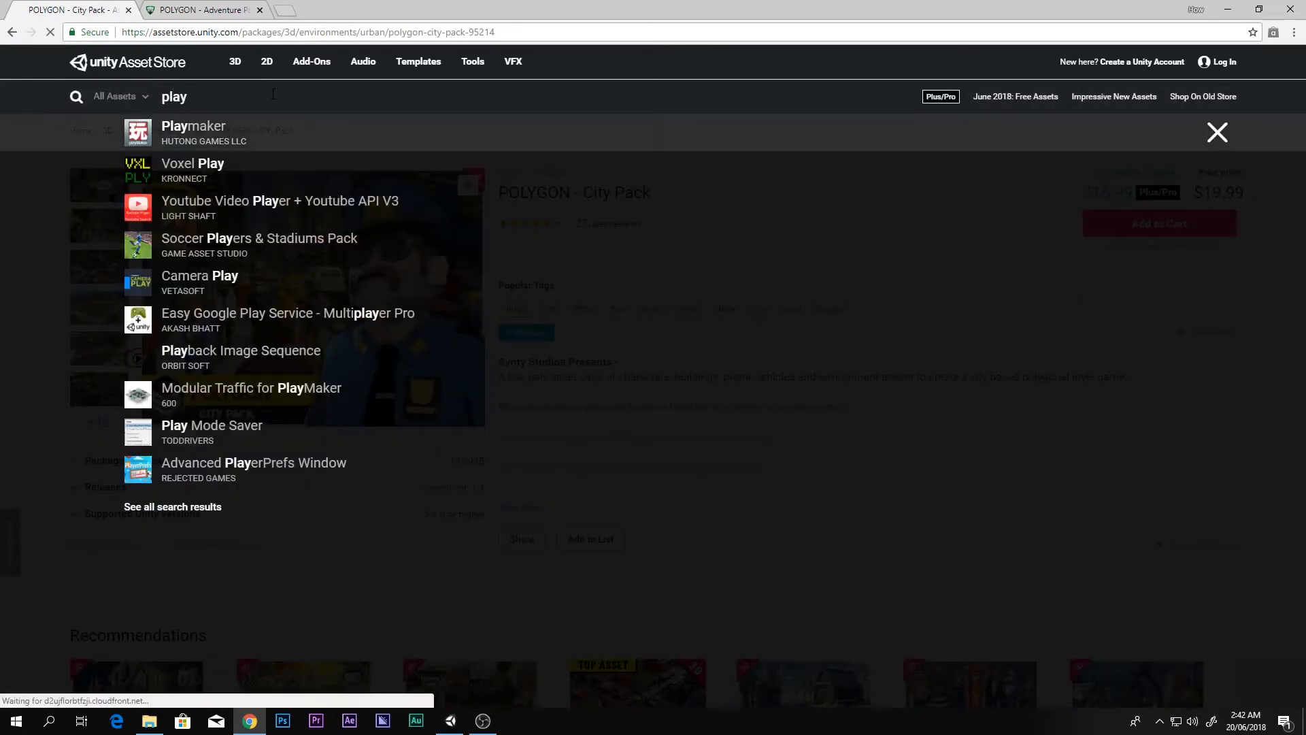
pyautogui.click(280, 132)
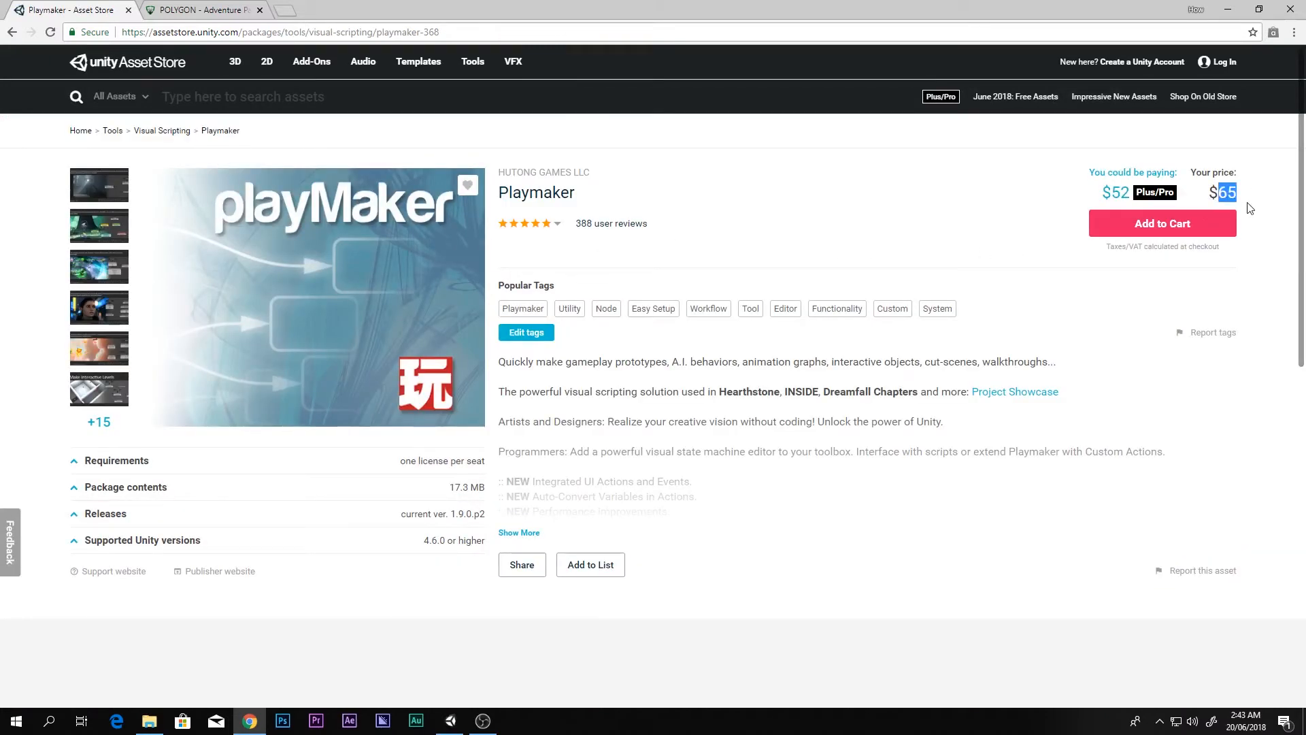
pyautogui.moveTo(559, 228)
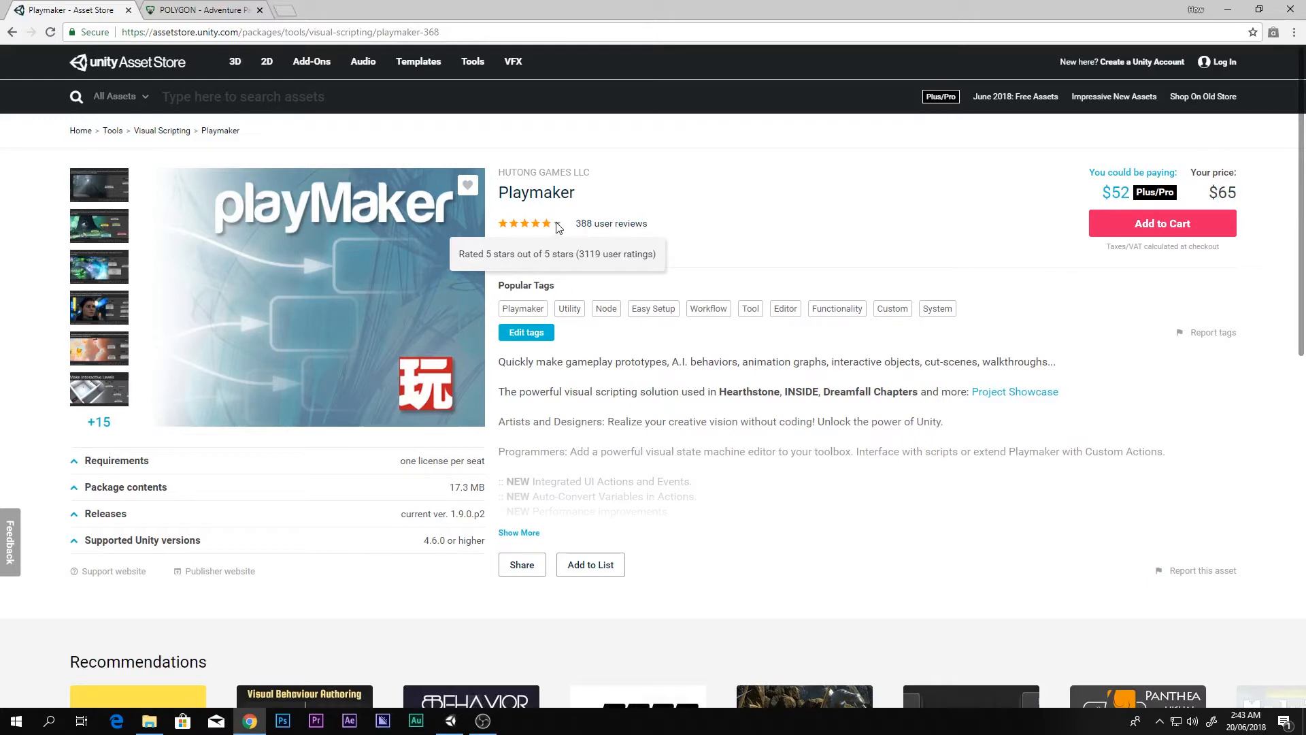
pyautogui.click(121, 305)
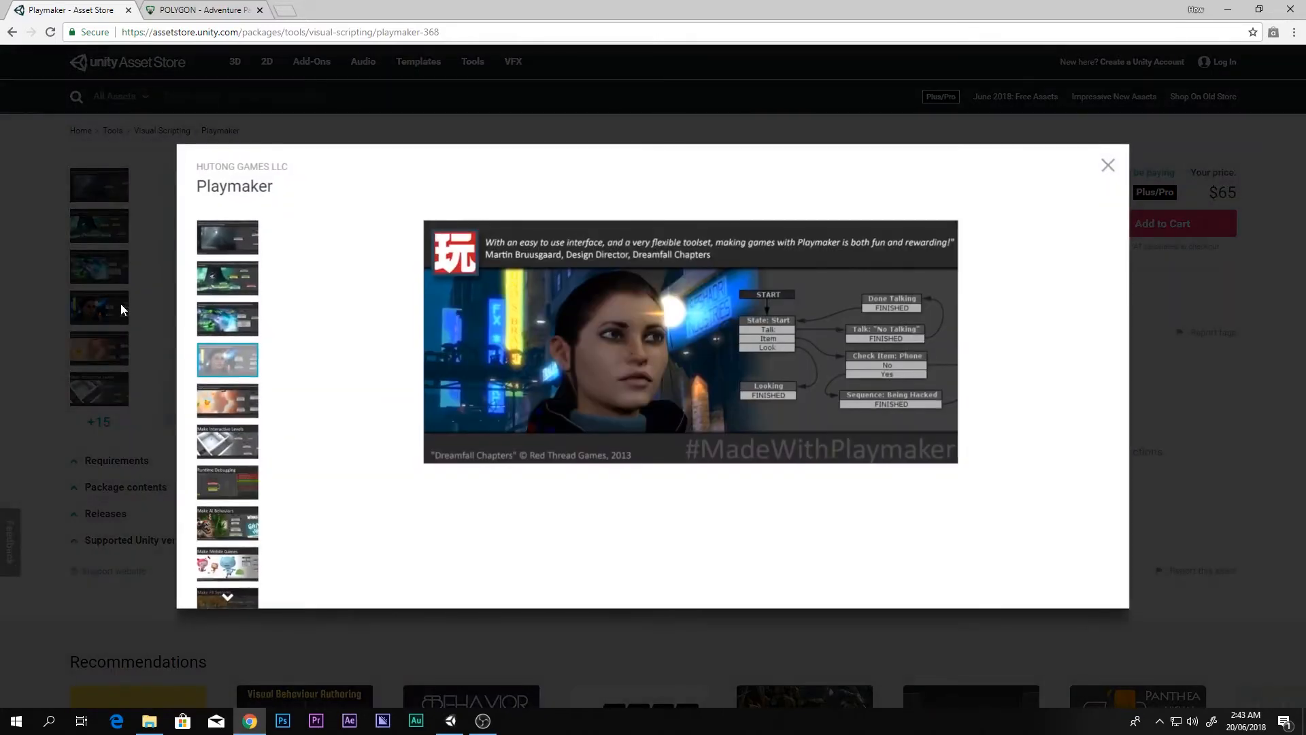
pyautogui.click(1107, 165)
pyautogui.scroll(-3, 375, 309)
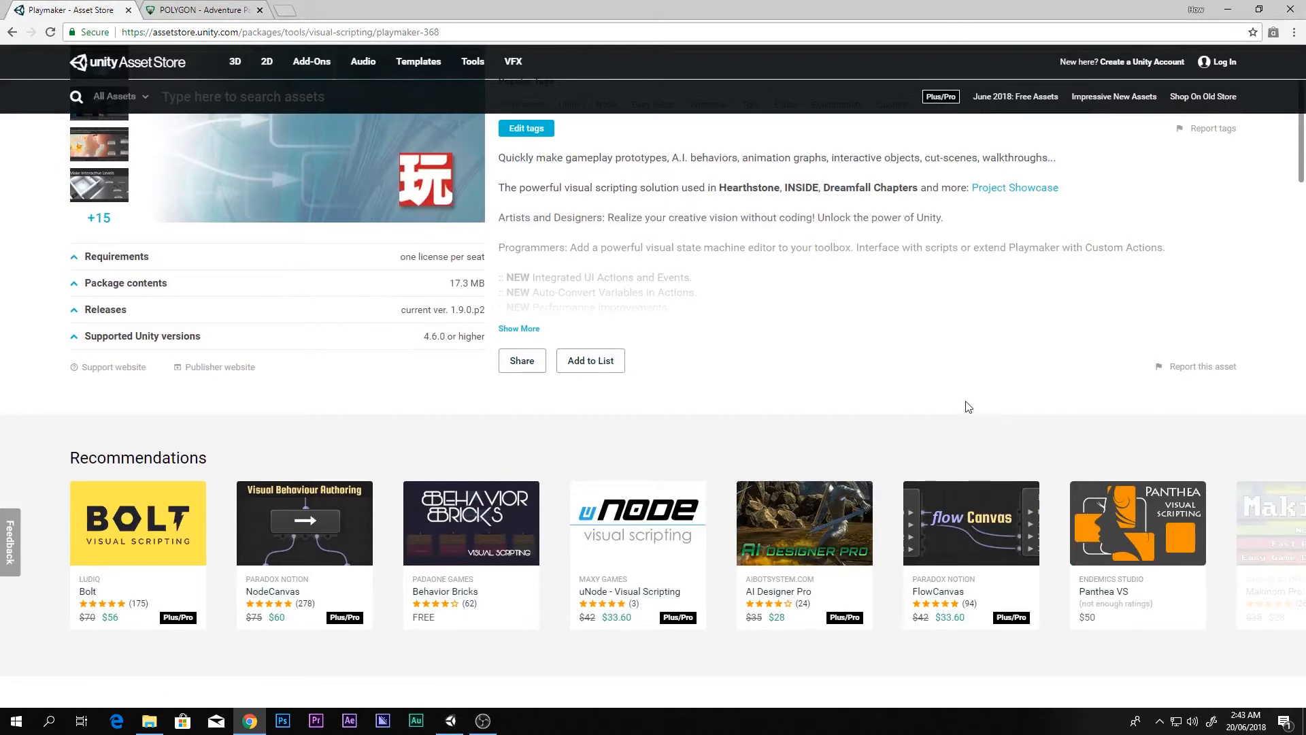
pyautogui.scroll(3, 932, 409)
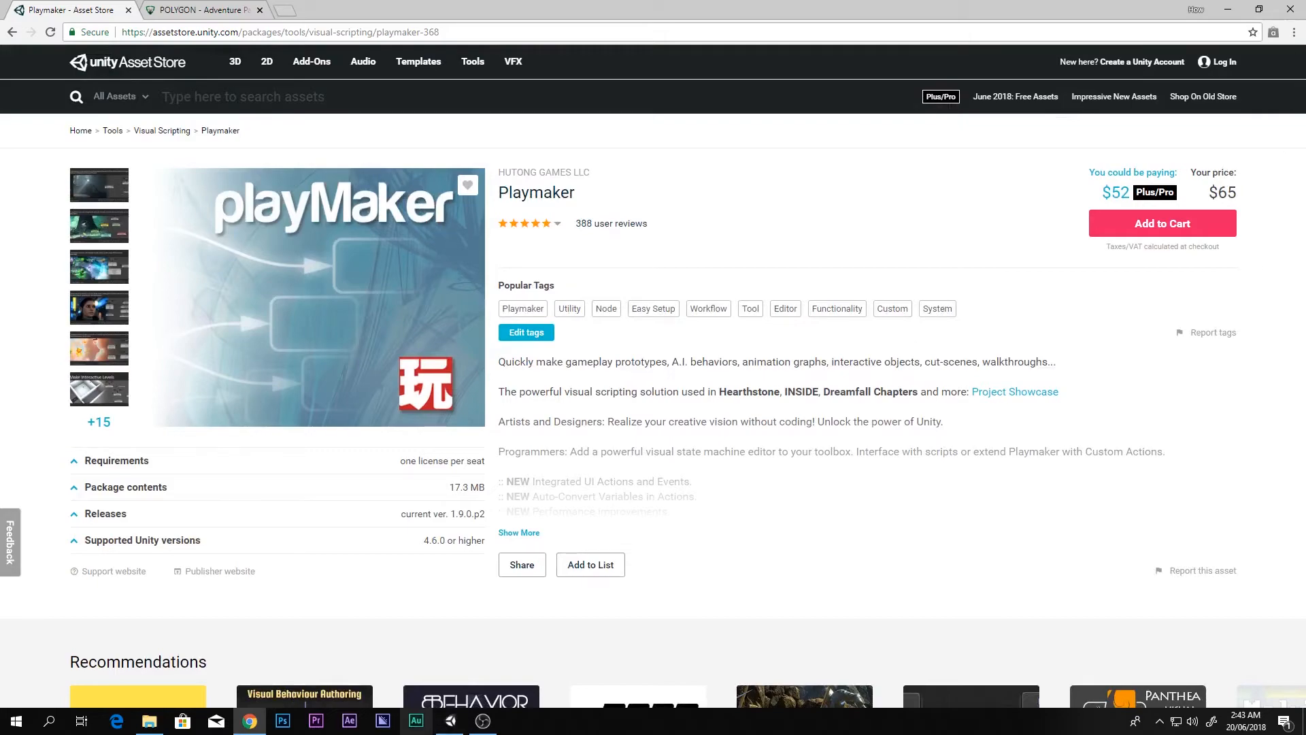
pyautogui.click(449, 723)
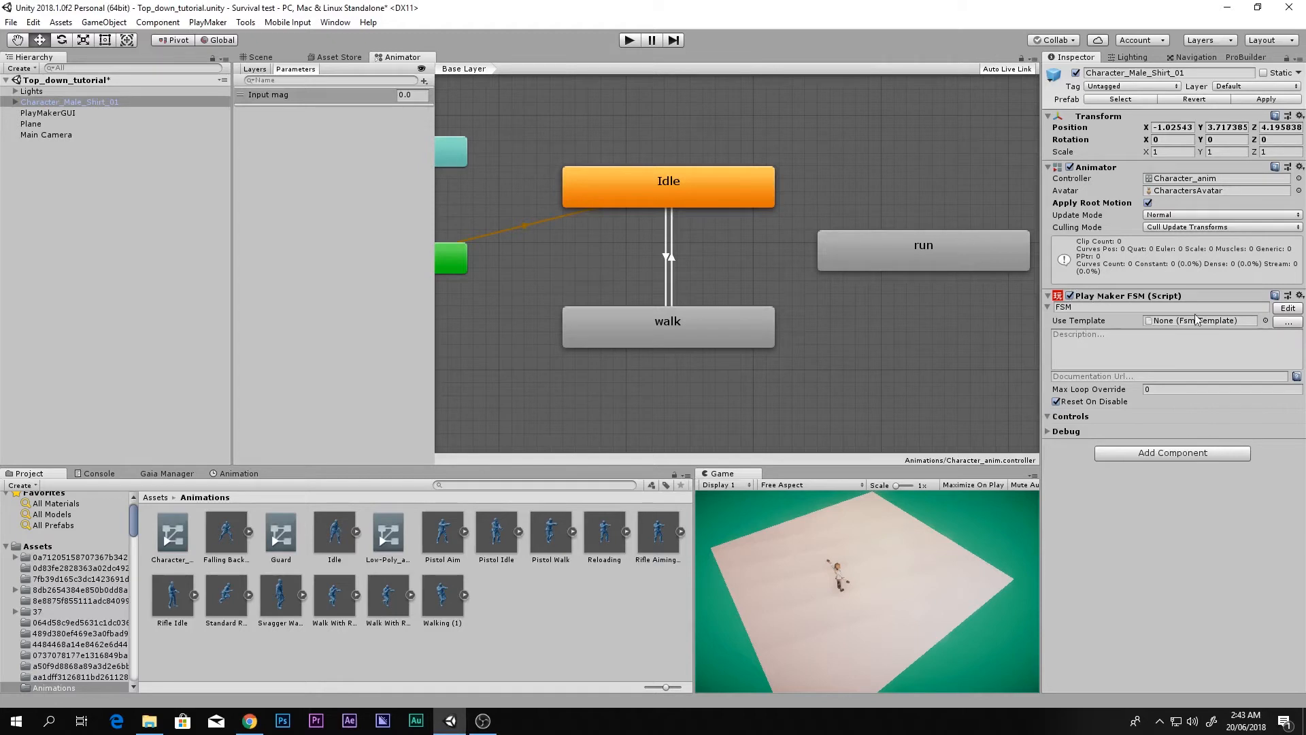
# Step: Rename the FSM to 'controller' and its first state to 'Idle+walk' in the PlayMaker editor
pyautogui.click(1250, 308)
pyautogui.write('controller')
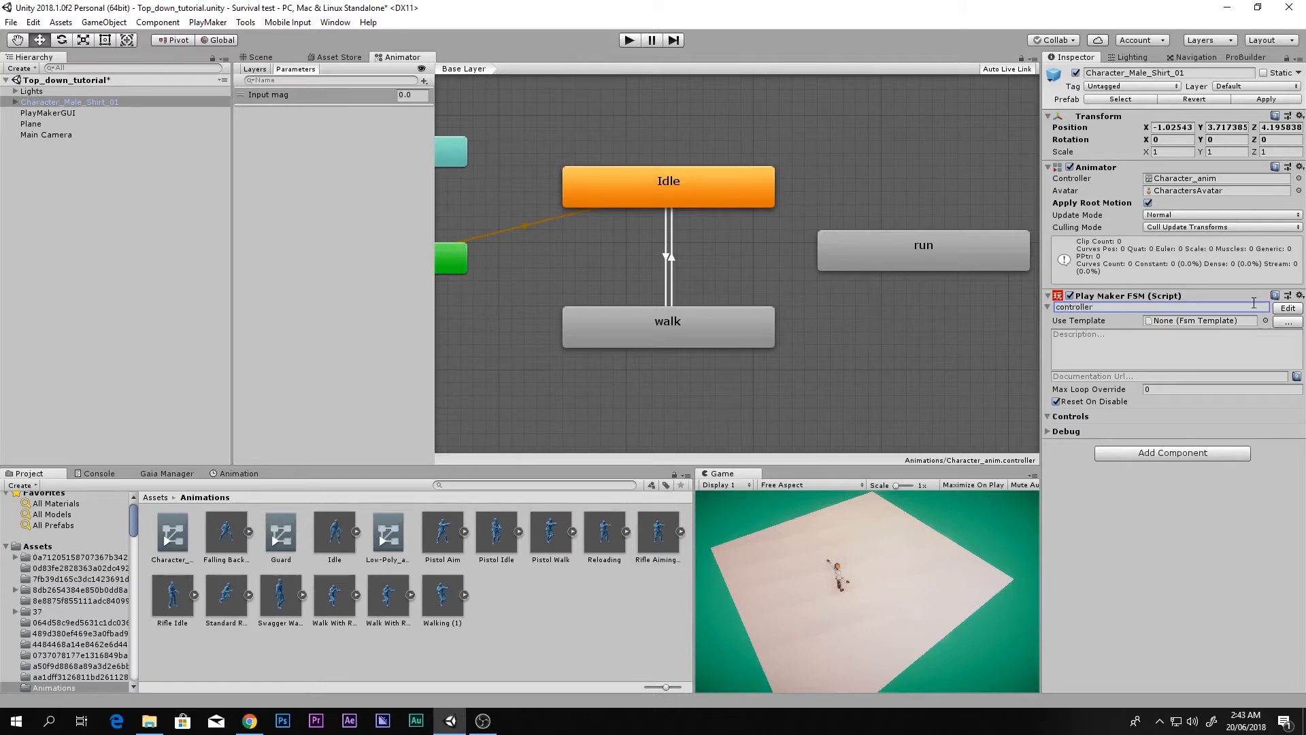
pyautogui.click(1284, 308)
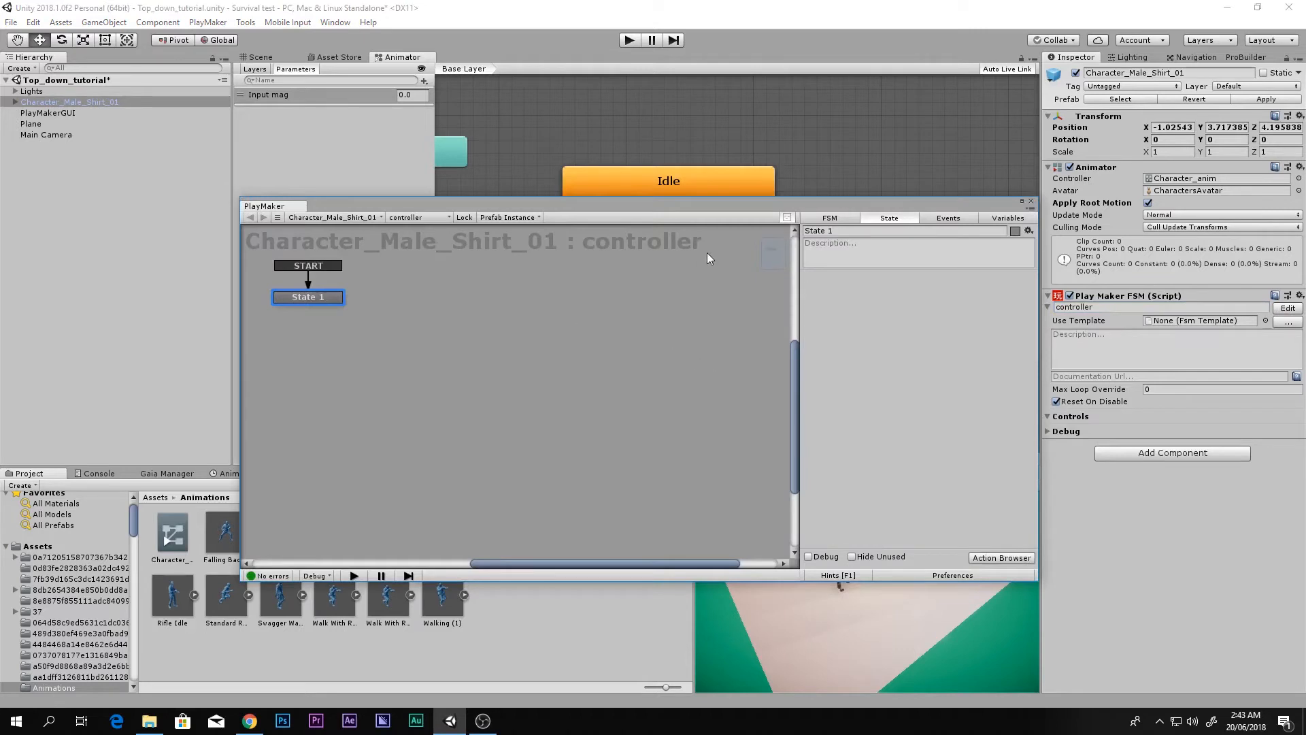
pyautogui.moveTo(708, 204); pyautogui.dragTo(896, 203)
pyautogui.click(1045, 231)
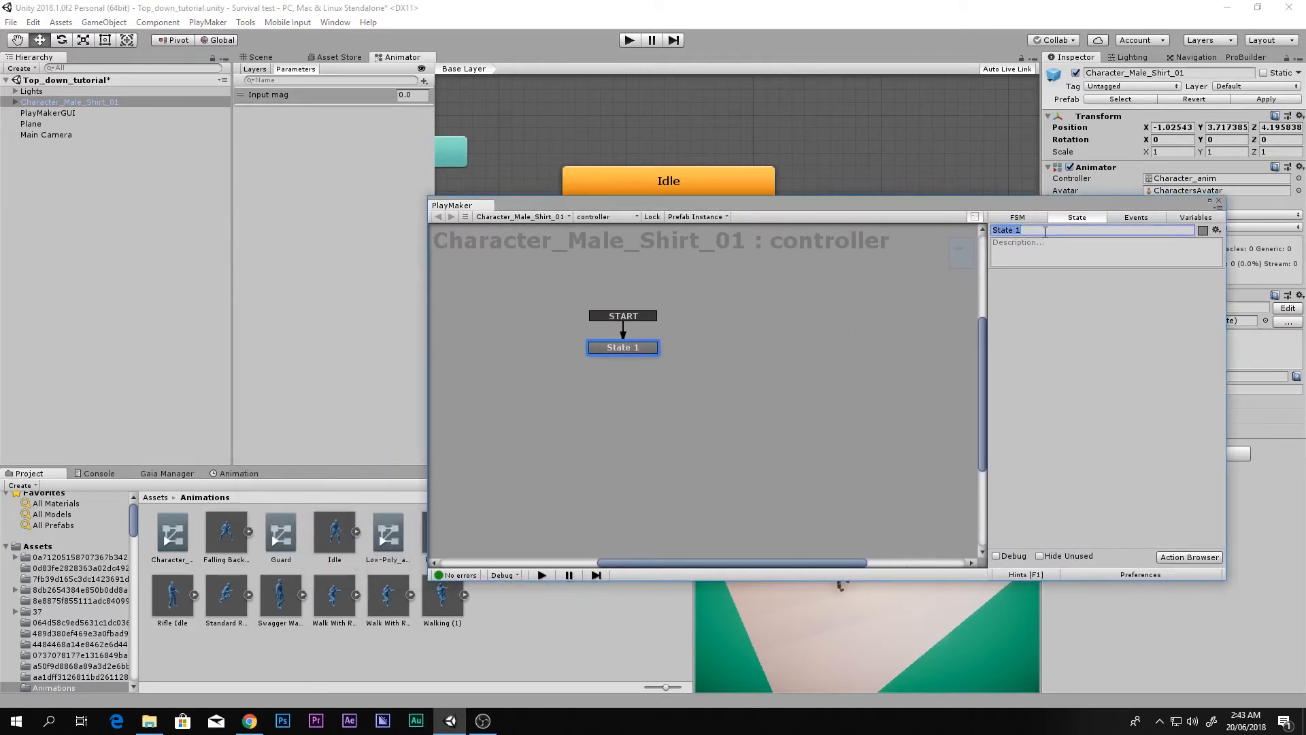
pyautogui.write('Idle+walk')
pyautogui.click(1067, 341)
# Step: Add a Get Axis Vector action to the Idle+walk state from the action browser
pyautogui.doubleClick(1067, 340)
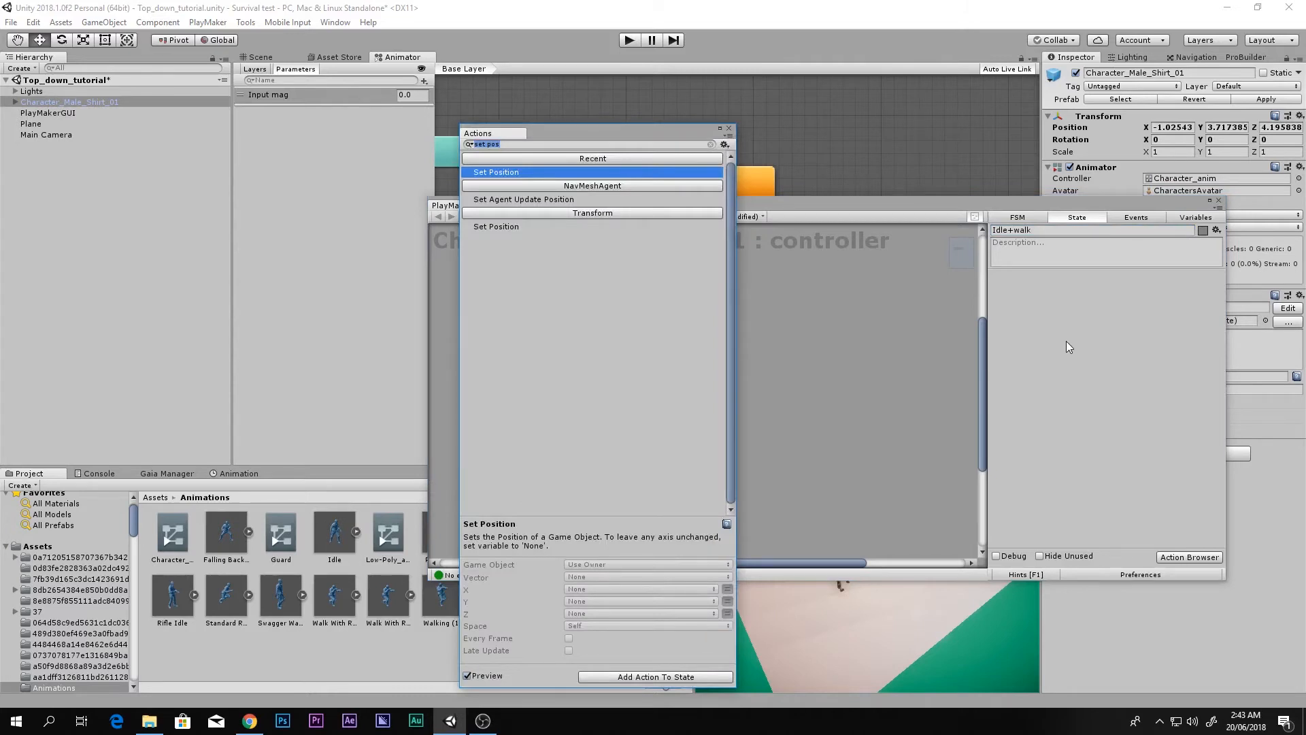
pyautogui.write('ge axis')
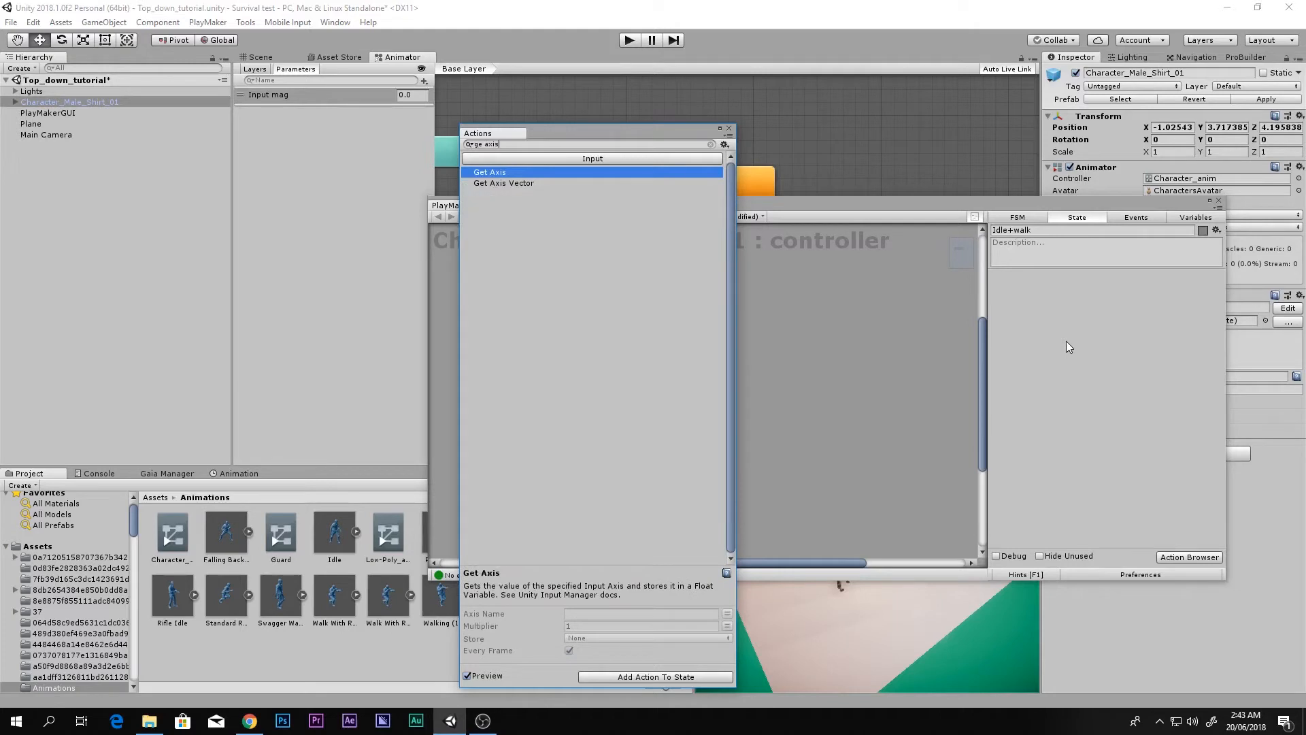
pyautogui.press('Down')
pyautogui.press('Return')
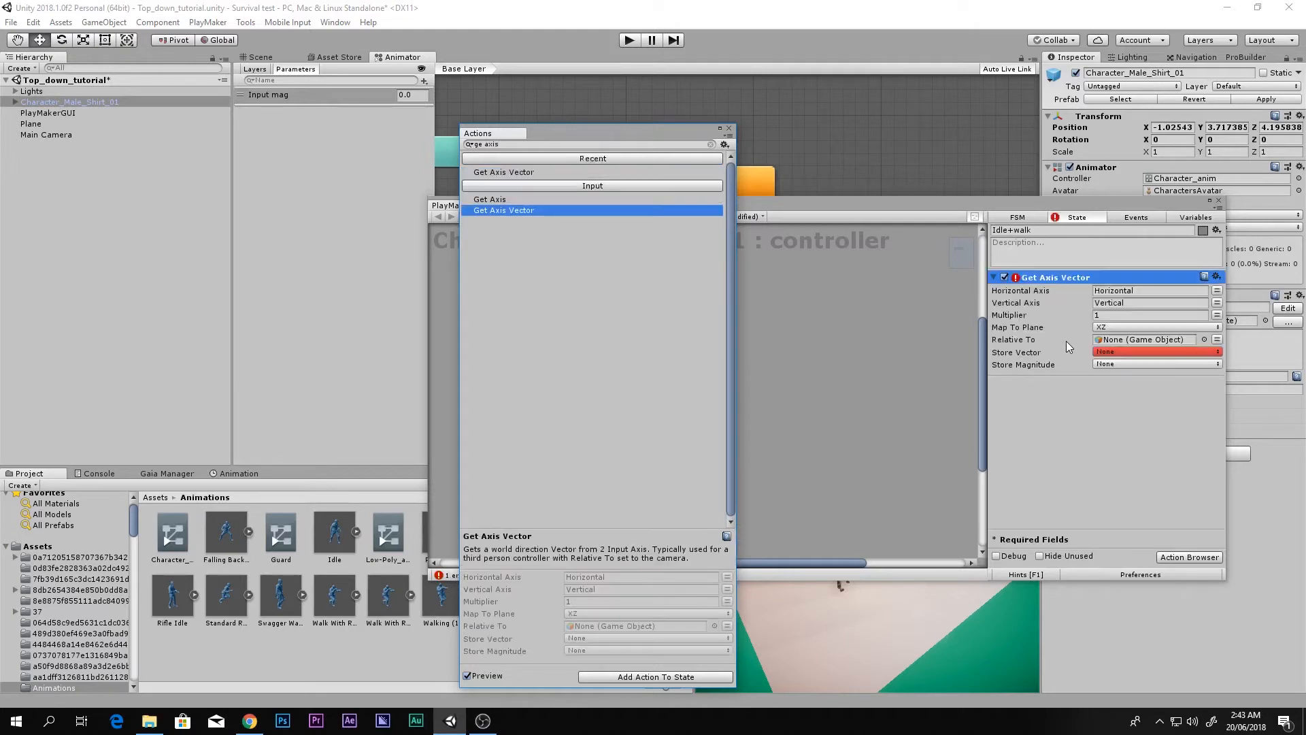
pyautogui.click(728, 128)
pyautogui.click(810, 299)
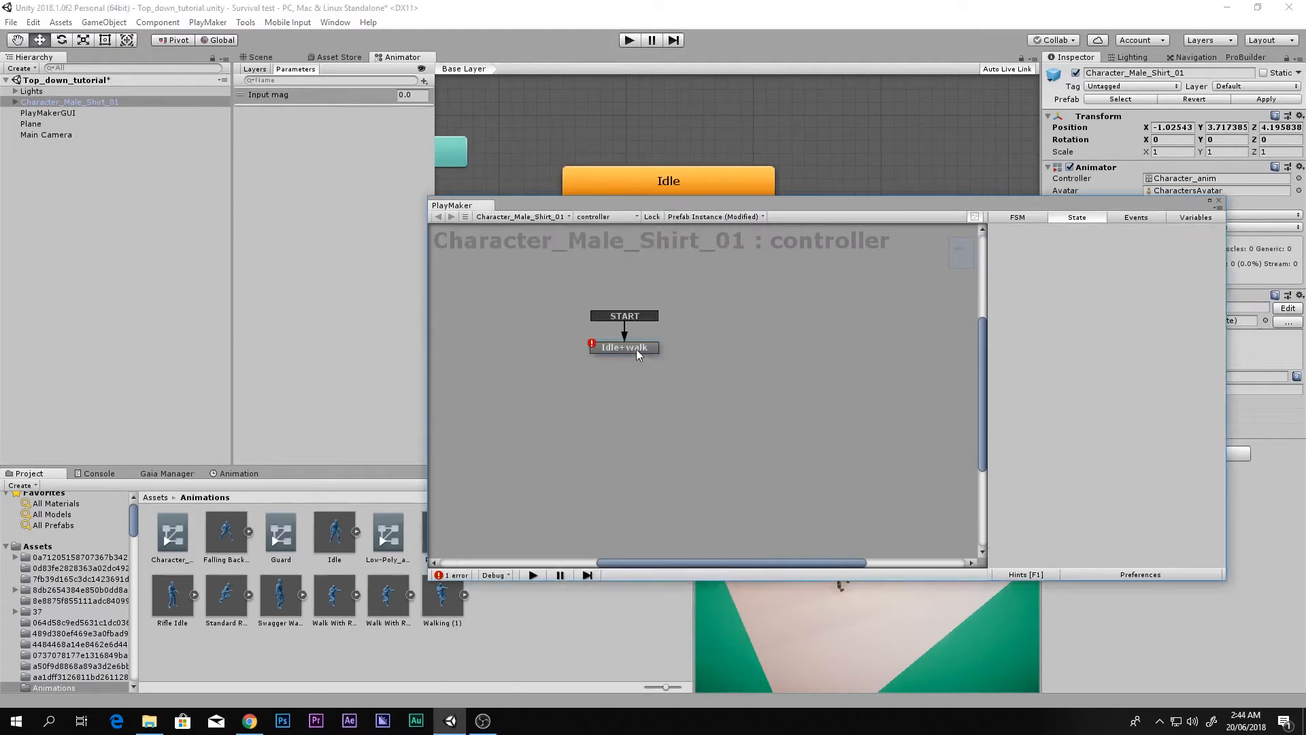
pyautogui.click(632, 348)
pyautogui.click(32, 23)
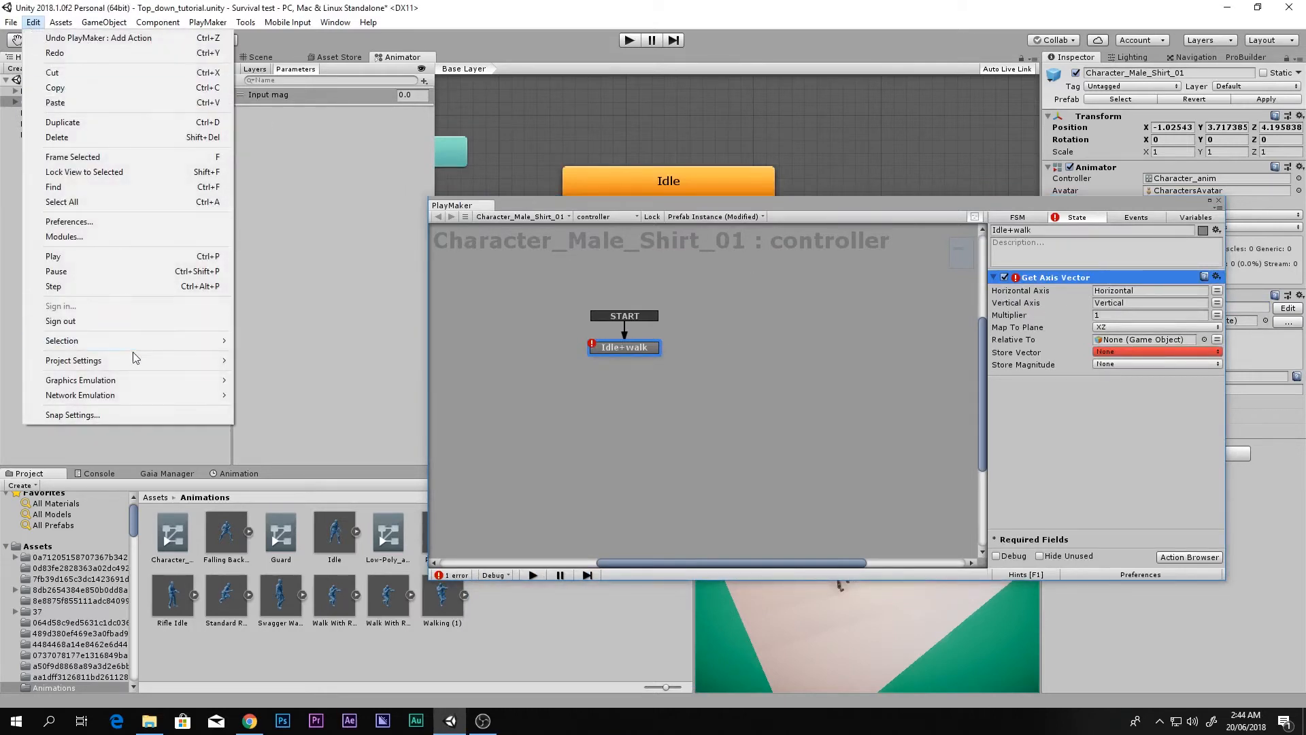
pyautogui.moveTo(136, 361)
pyautogui.click(262, 357)
pyautogui.moveTo(874, 207); pyautogui.dragTo(596, 212)
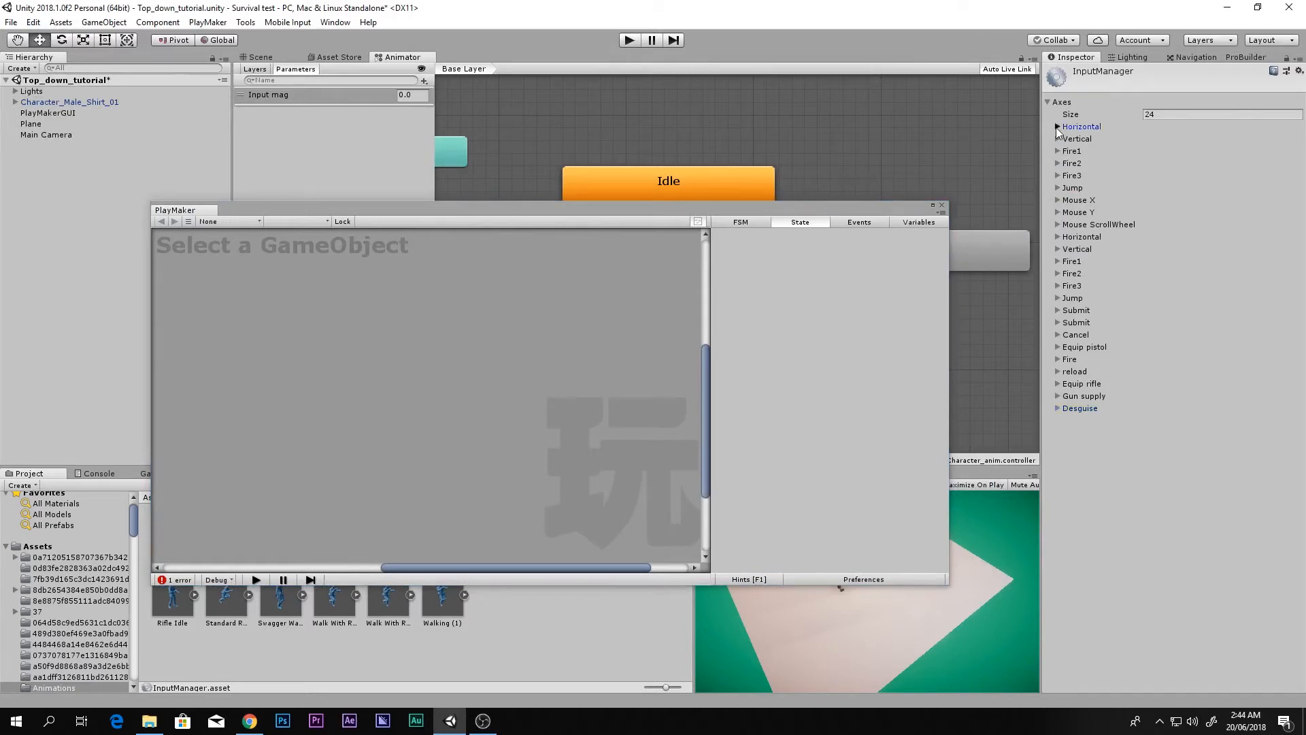
pyautogui.click(1058, 127)
pyautogui.click(1058, 323)
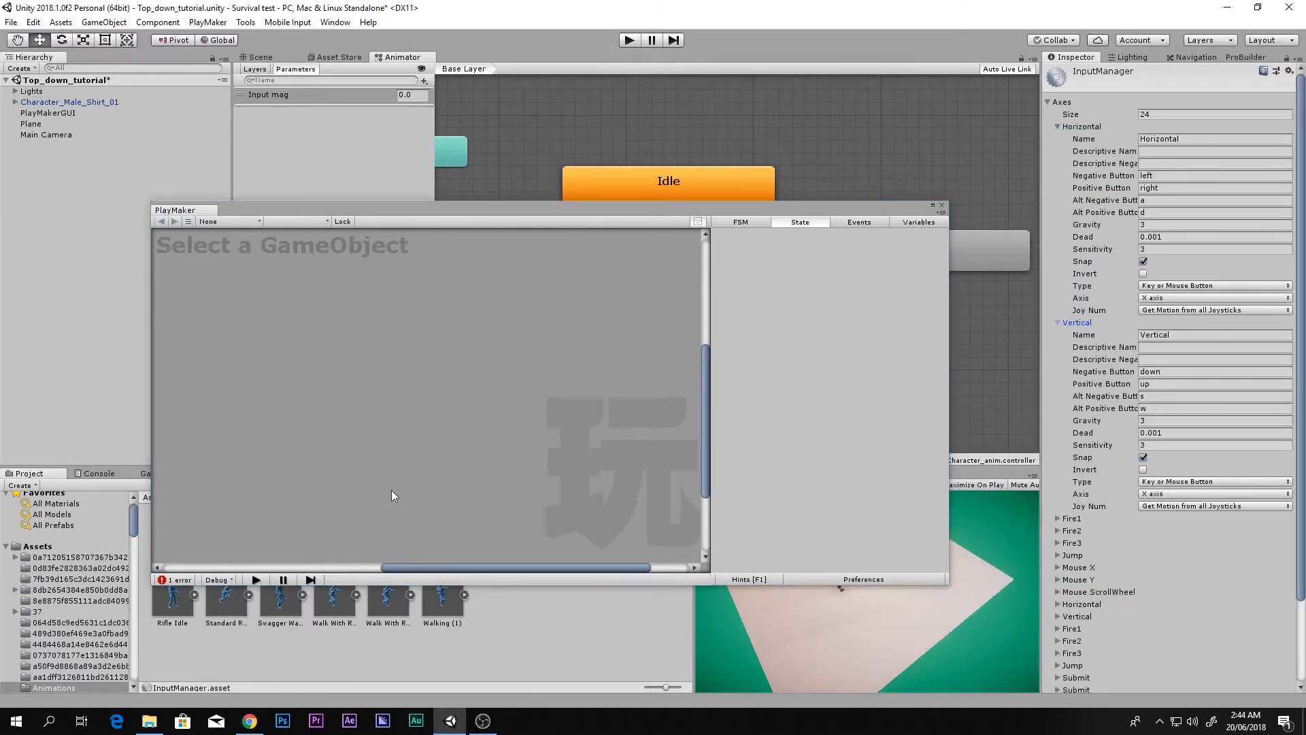
pyautogui.click(1163, 177)
pyautogui.click(1175, 189)
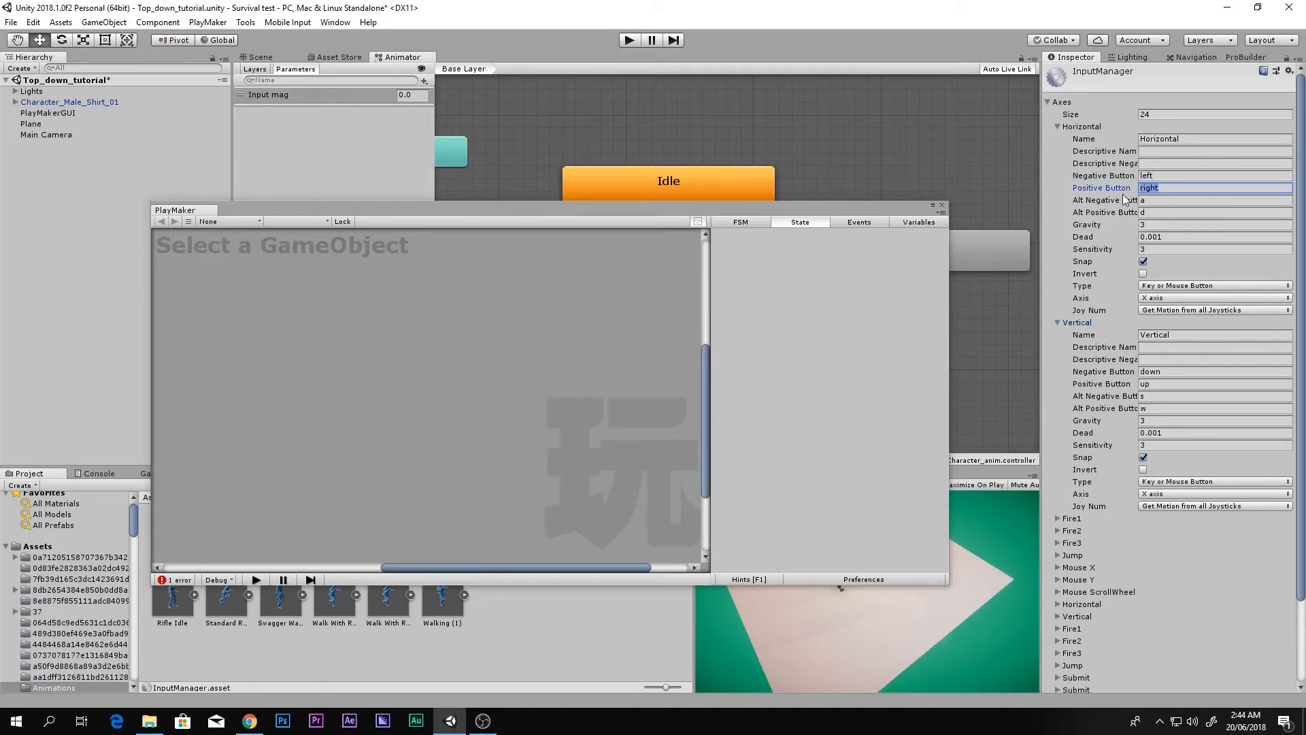
pyautogui.click(1182, 202)
pyautogui.click(1172, 213)
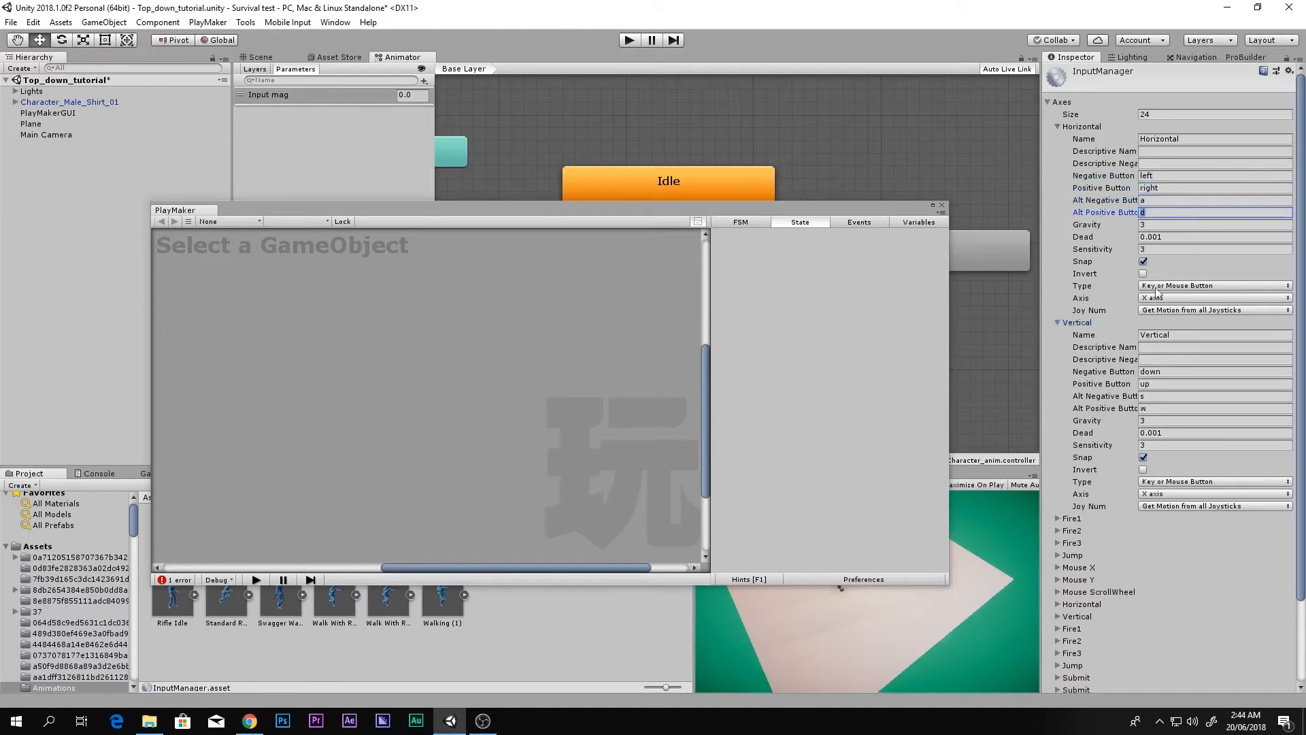
pyautogui.click(1158, 398)
pyautogui.click(1155, 409)
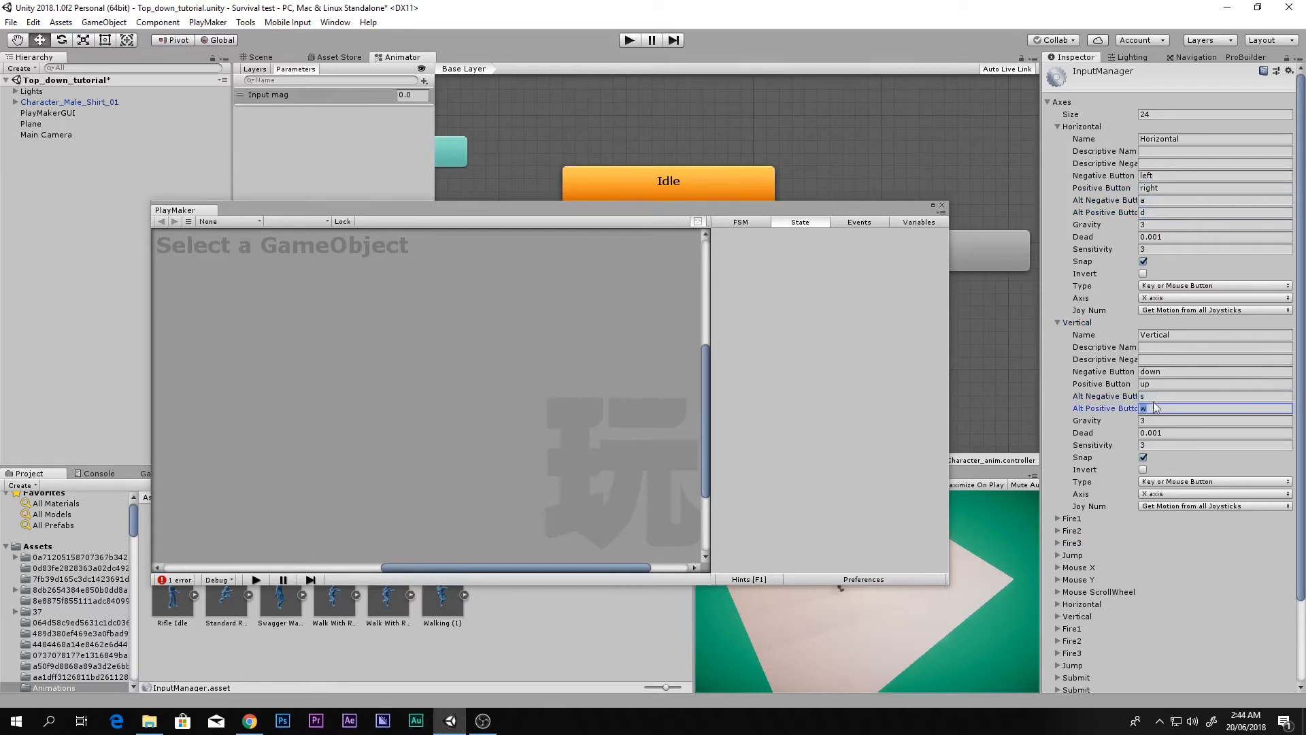
pyautogui.click(1157, 400)
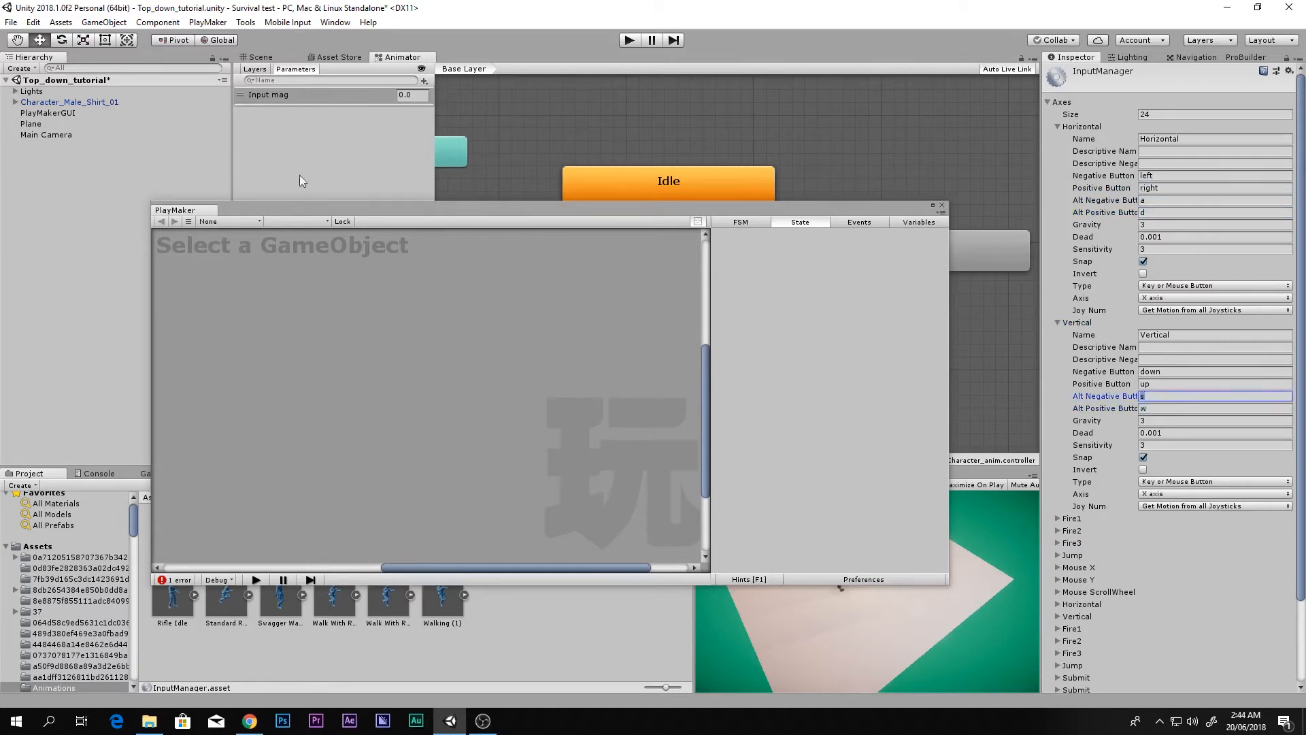
# Step: Store Get Axis Vector's vector in a new variable Input_vec
pyautogui.click(63, 103)
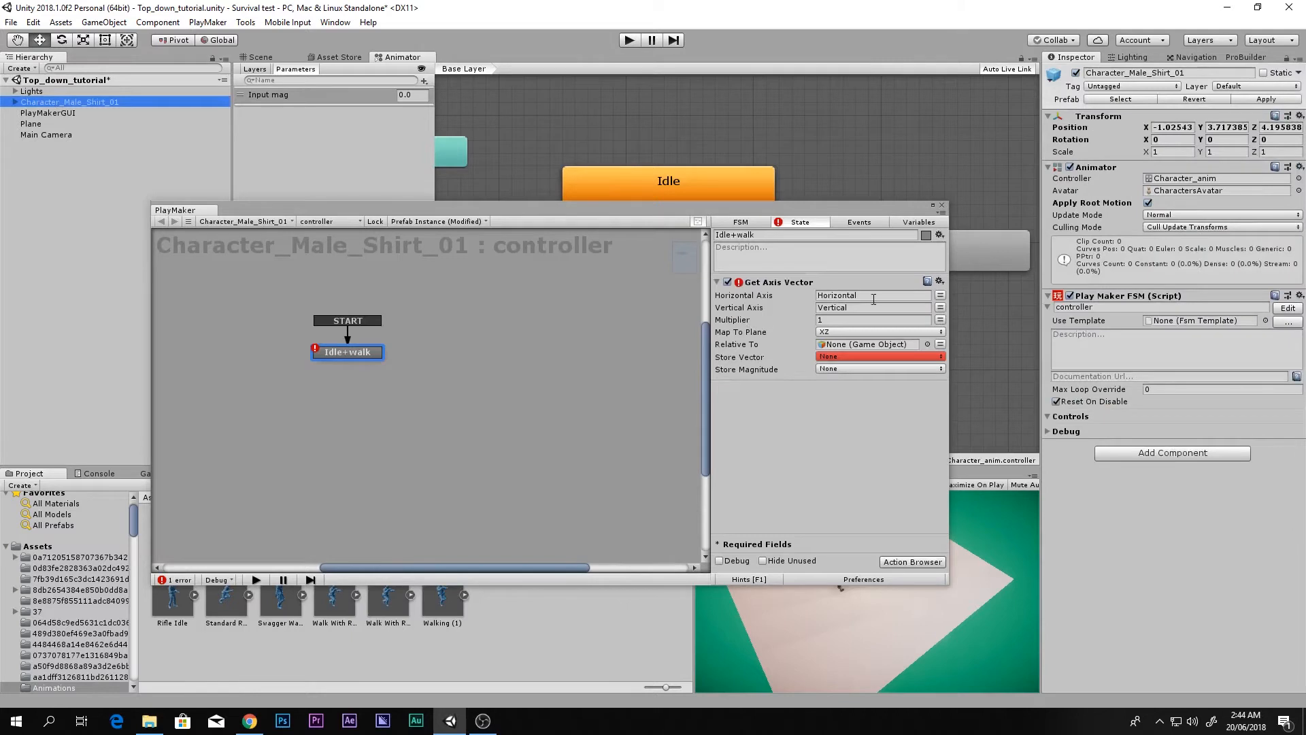
pyautogui.click(823, 293)
pyautogui.click(760, 312)
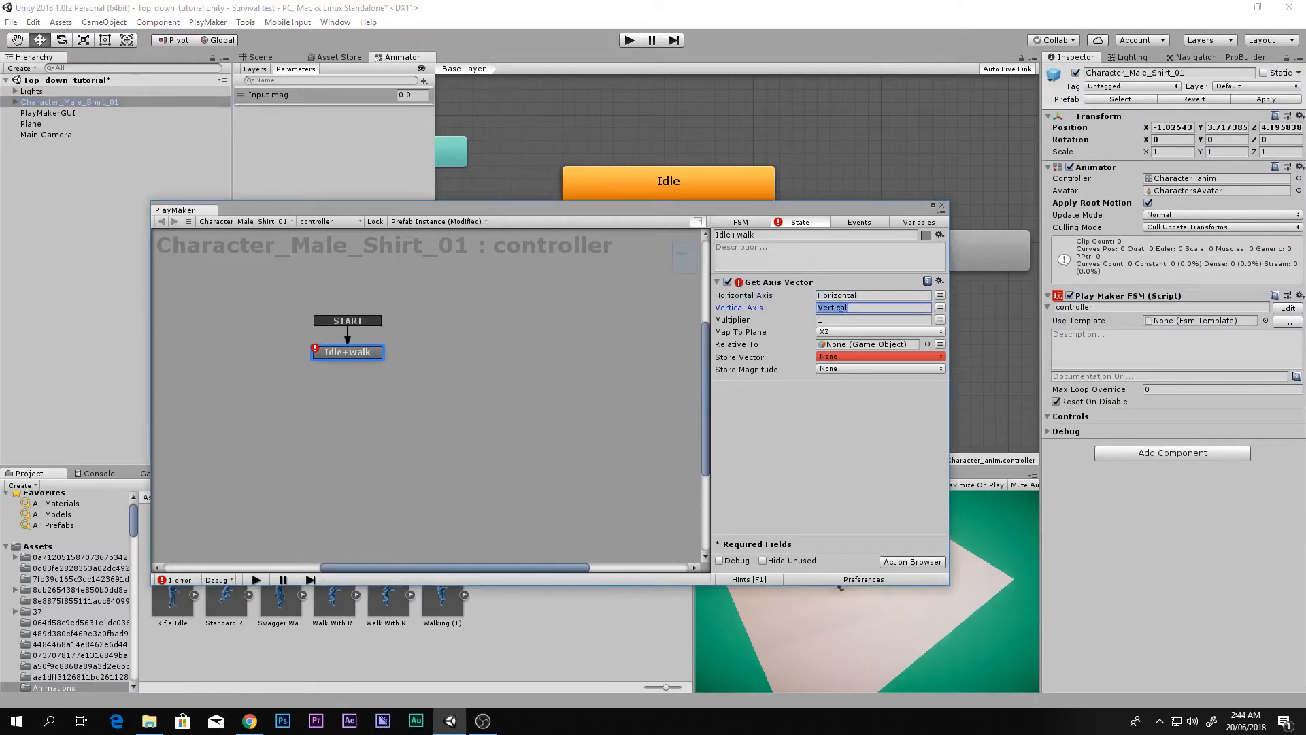
pyautogui.click(867, 295)
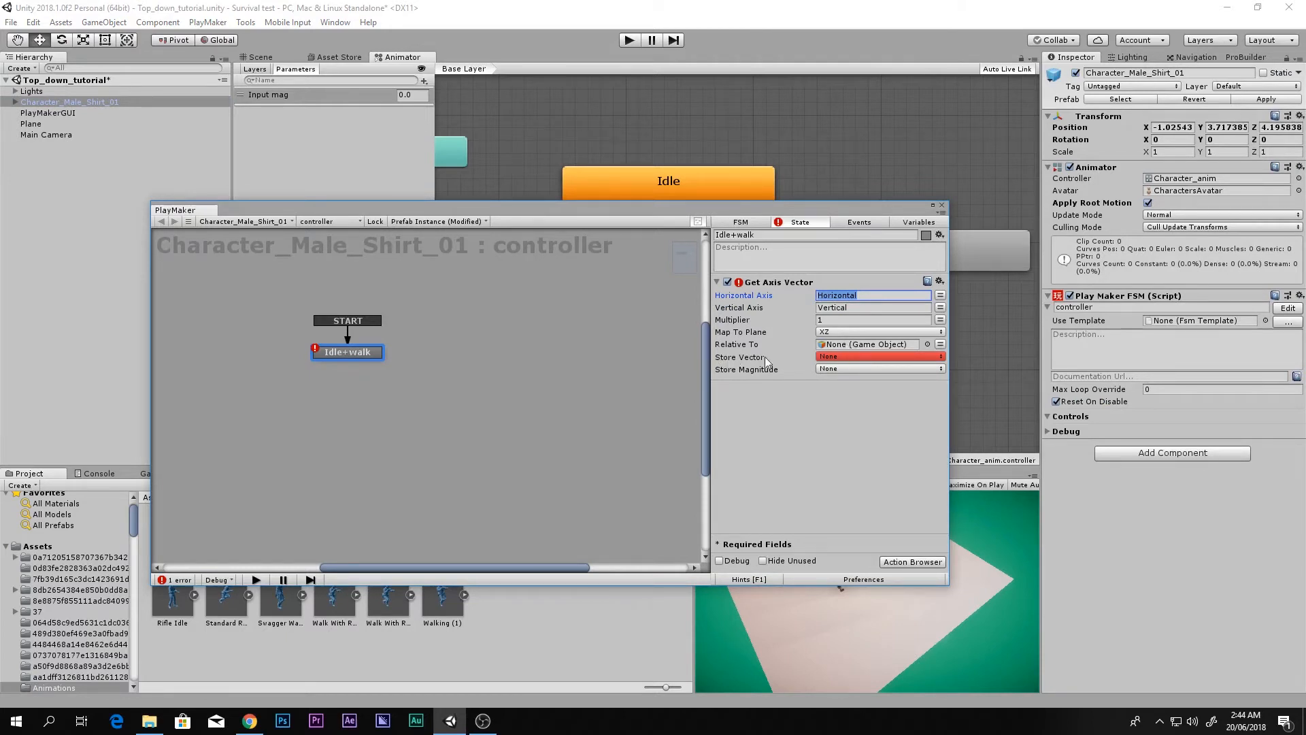
pyautogui.click(820, 359)
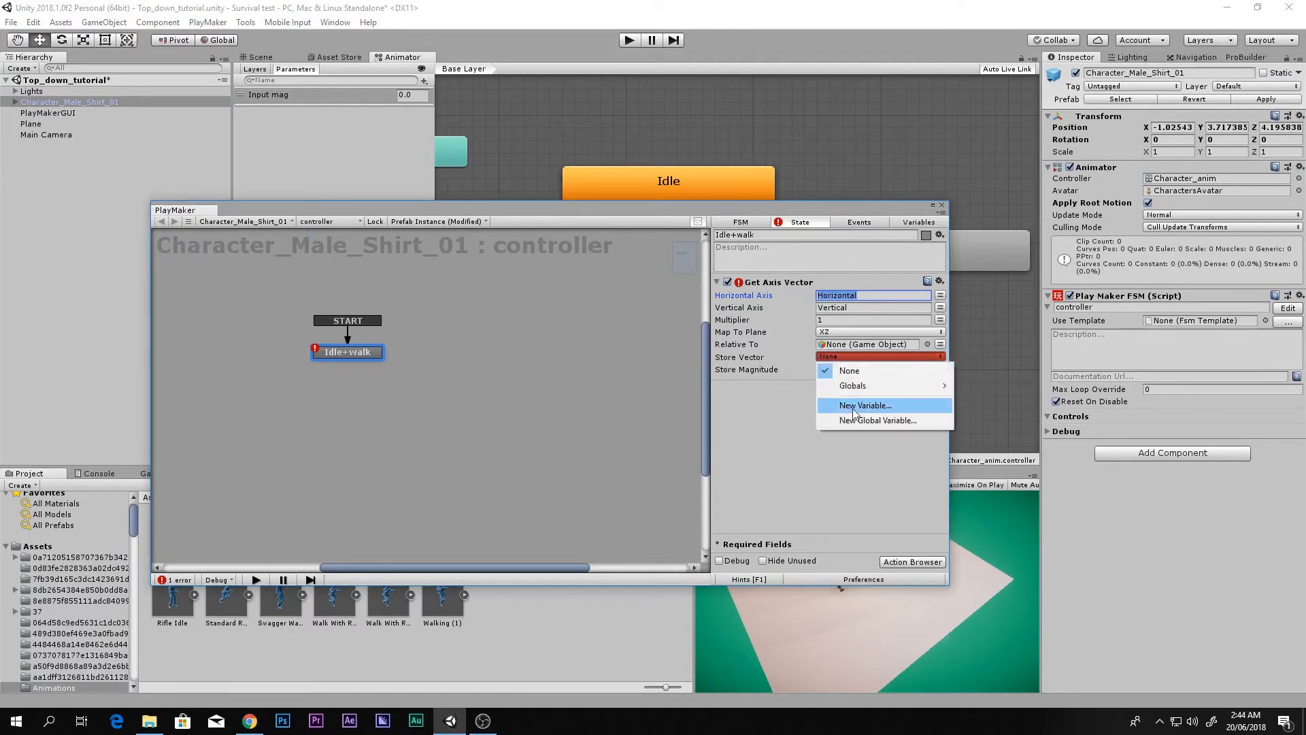
pyautogui.click(852, 407)
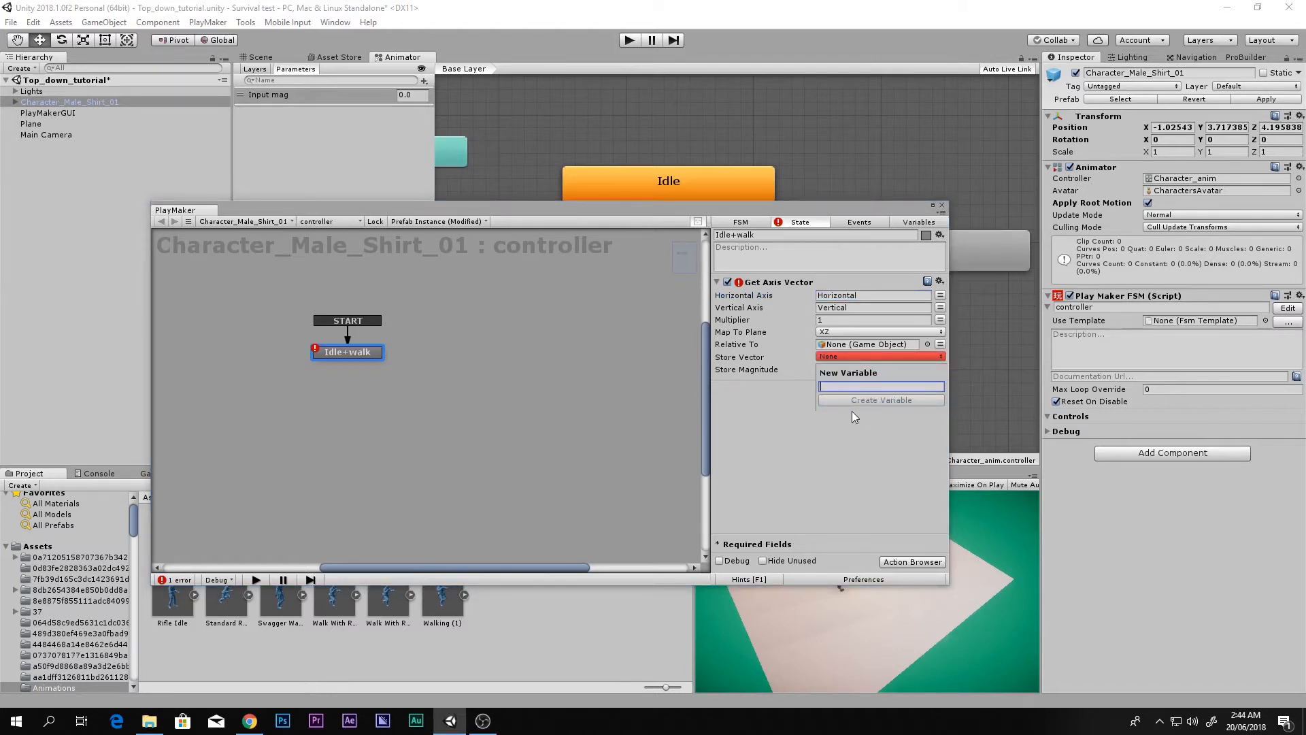
pyautogui.write('Input_vec')
pyautogui.press('Return')
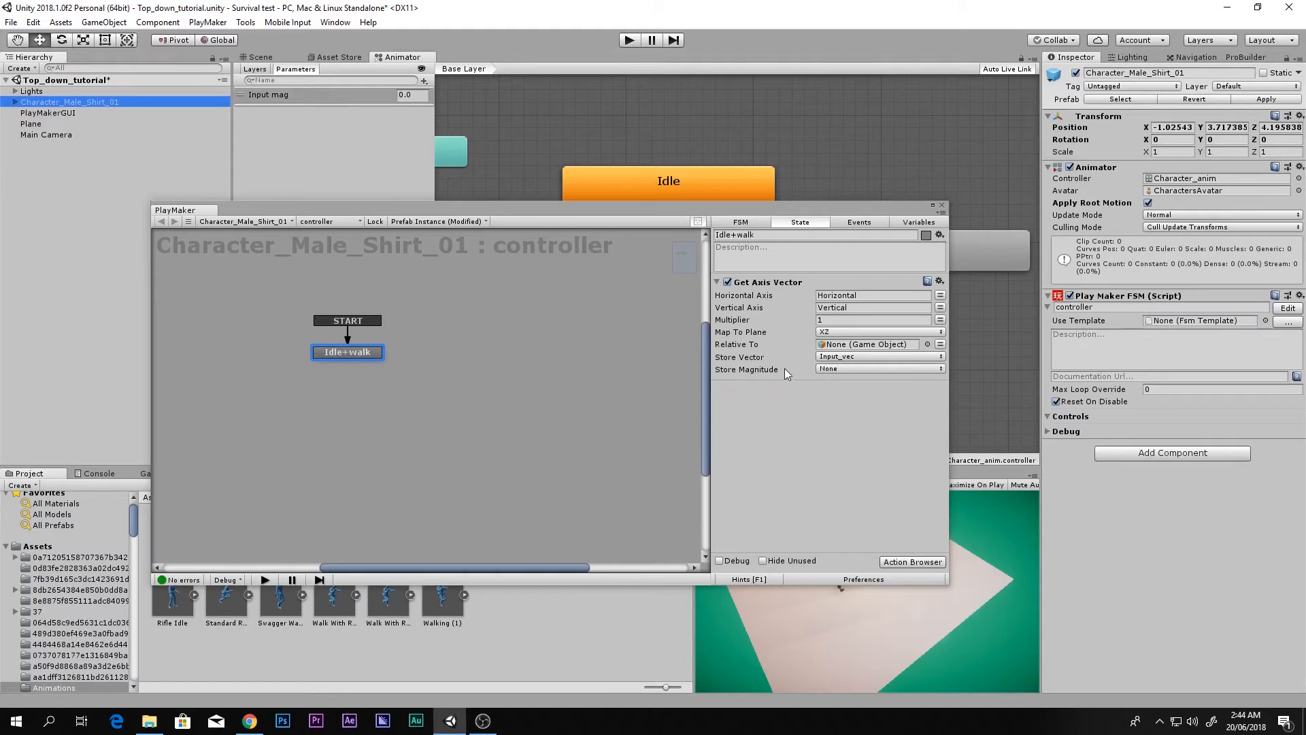
# Step: Store the magnitude in a new Input_mag variable and search actions for 'set animato'
pyautogui.click(843, 370)
pyautogui.click(851, 418)
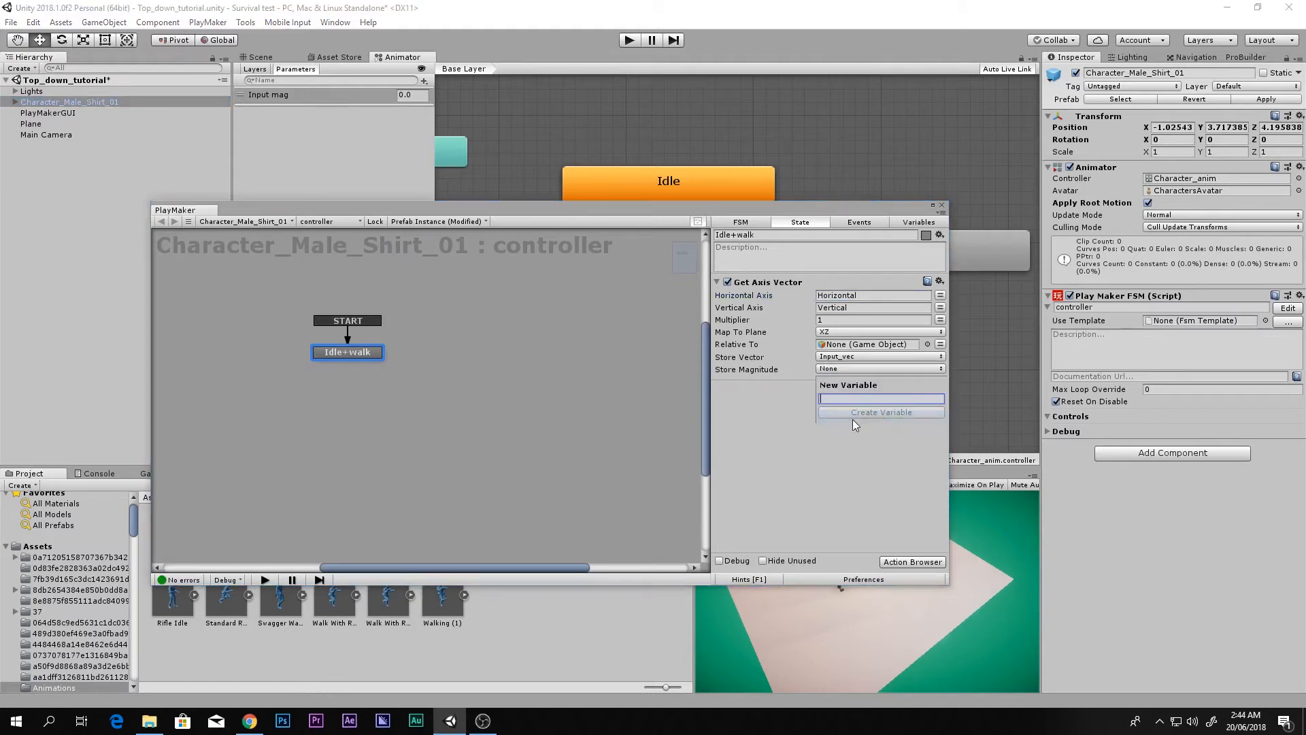
pyautogui.write('Input_mag')
pyautogui.press('Return')
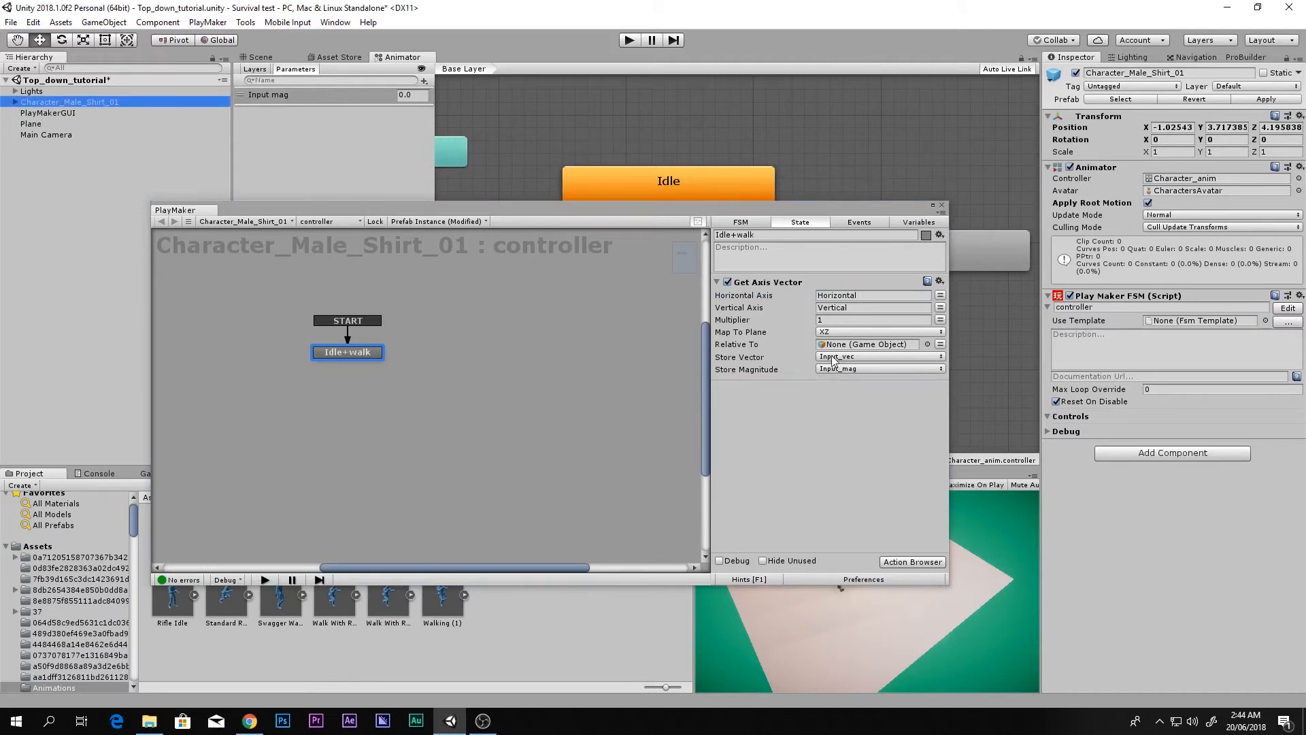
pyautogui.doubleClick(806, 422)
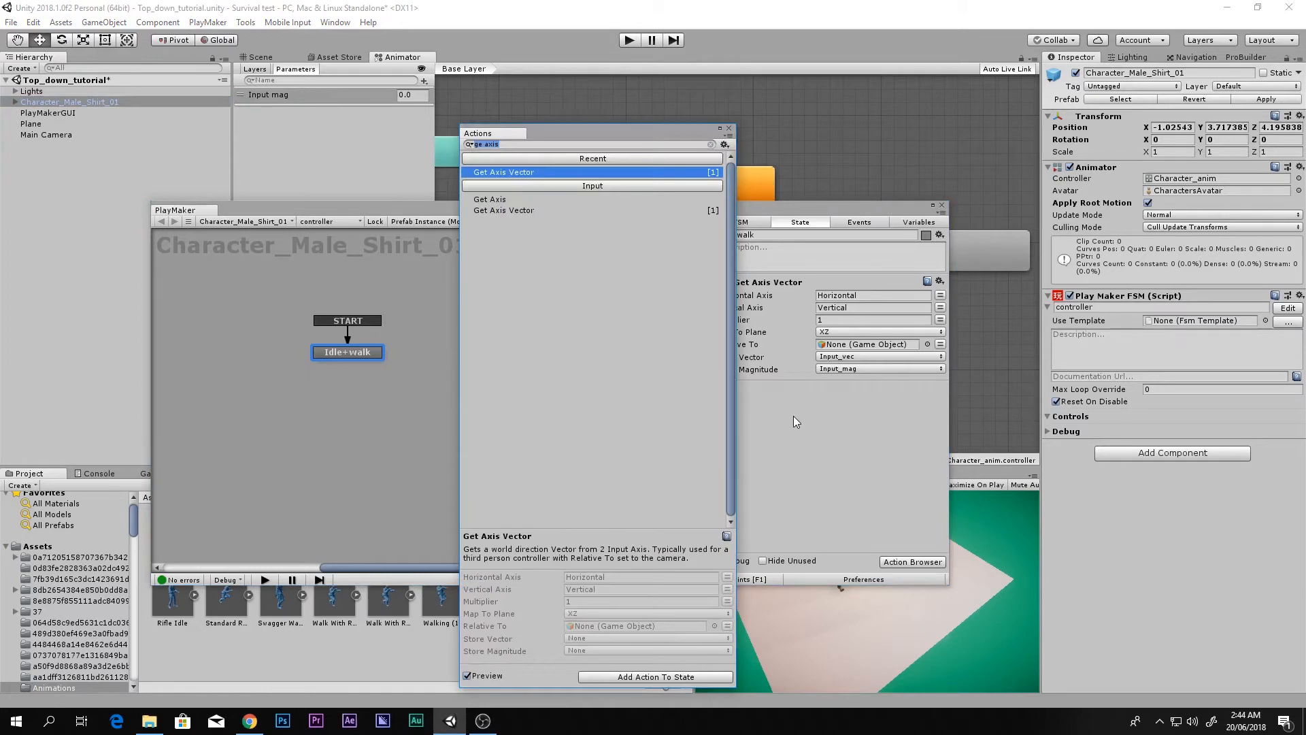
pyautogui.write('set')
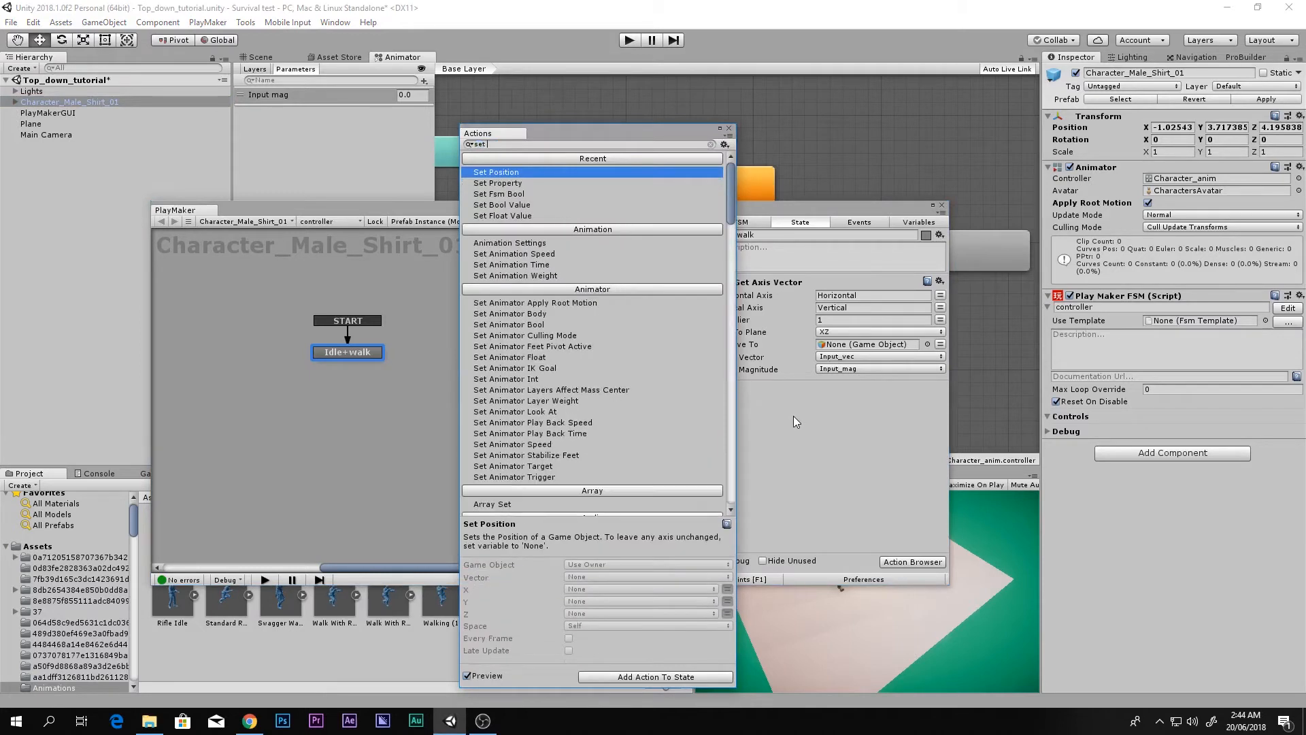
pyautogui.write(' anima')
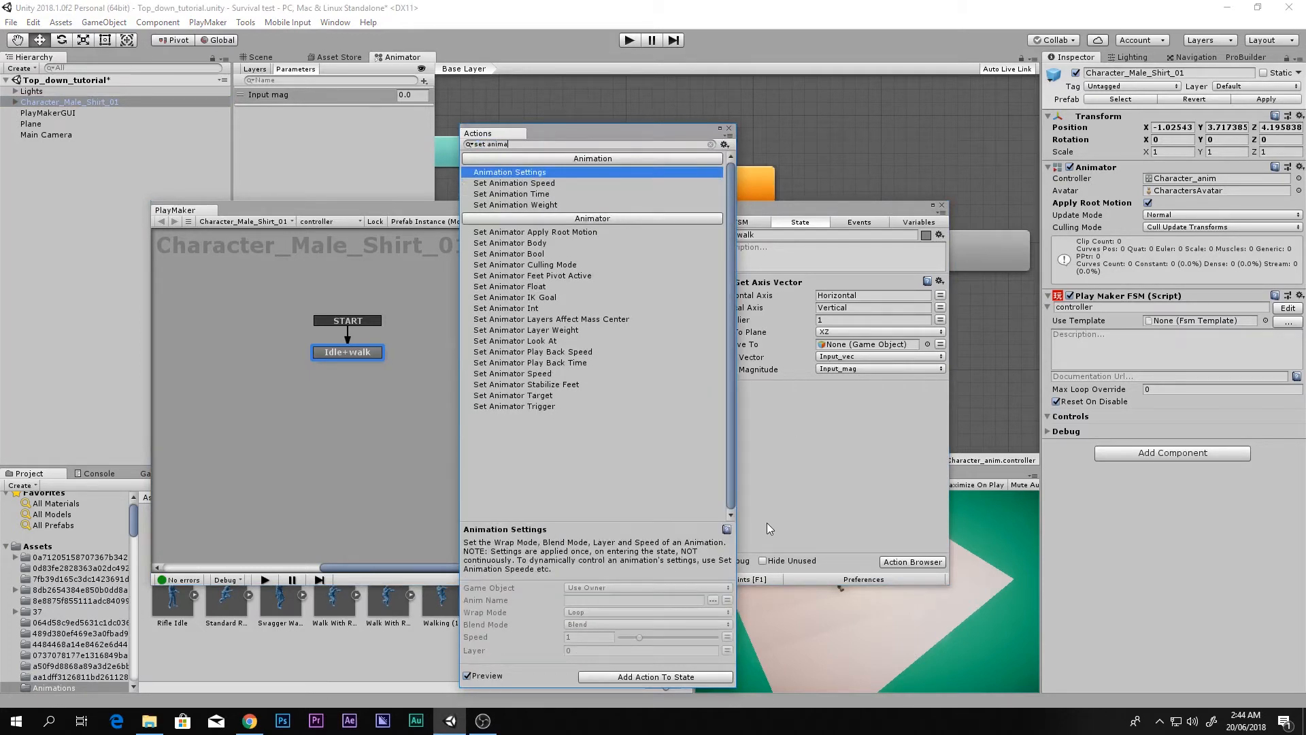
pyautogui.write('to')
# Step: Add Set Animator Float and paste 'Input mag' as its Parameter
pyautogui.press('Down')
pyautogui.press('Down')
pyautogui.press('Down')
pyautogui.press('Down')
pyautogui.press('Down')
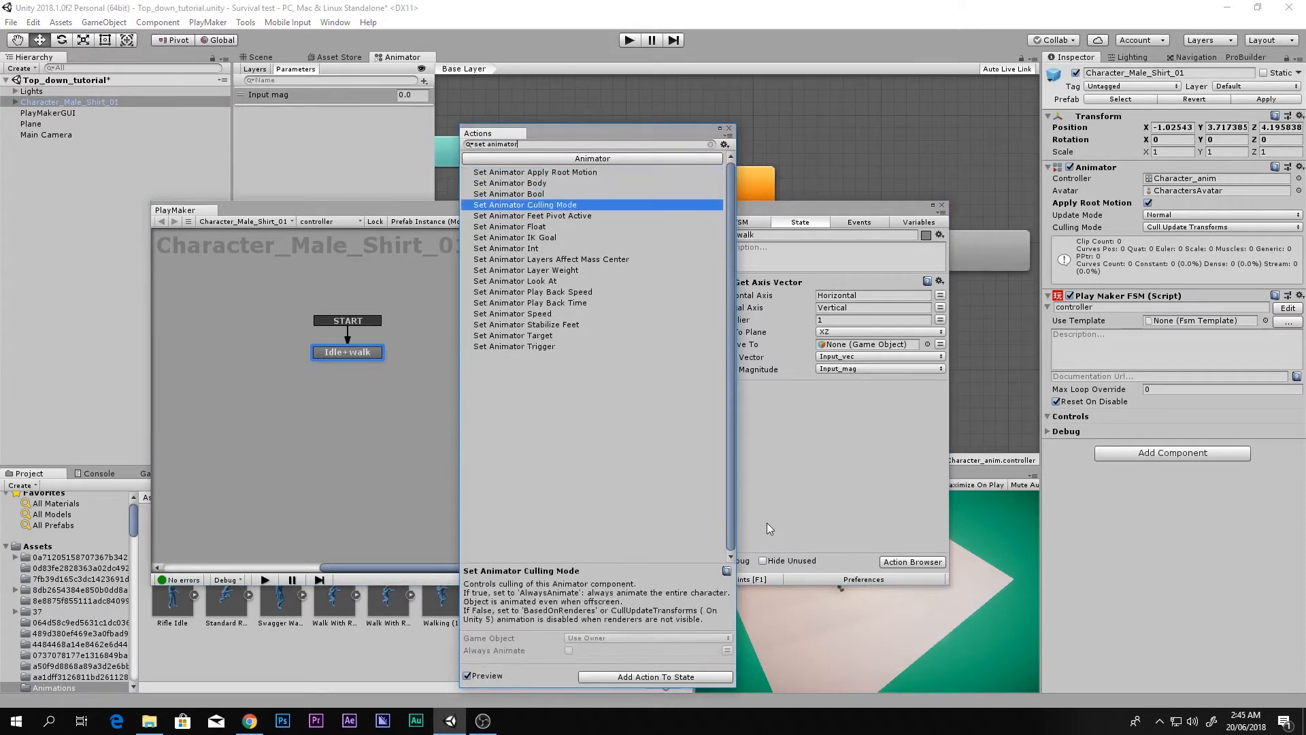
pyautogui.press('Return')
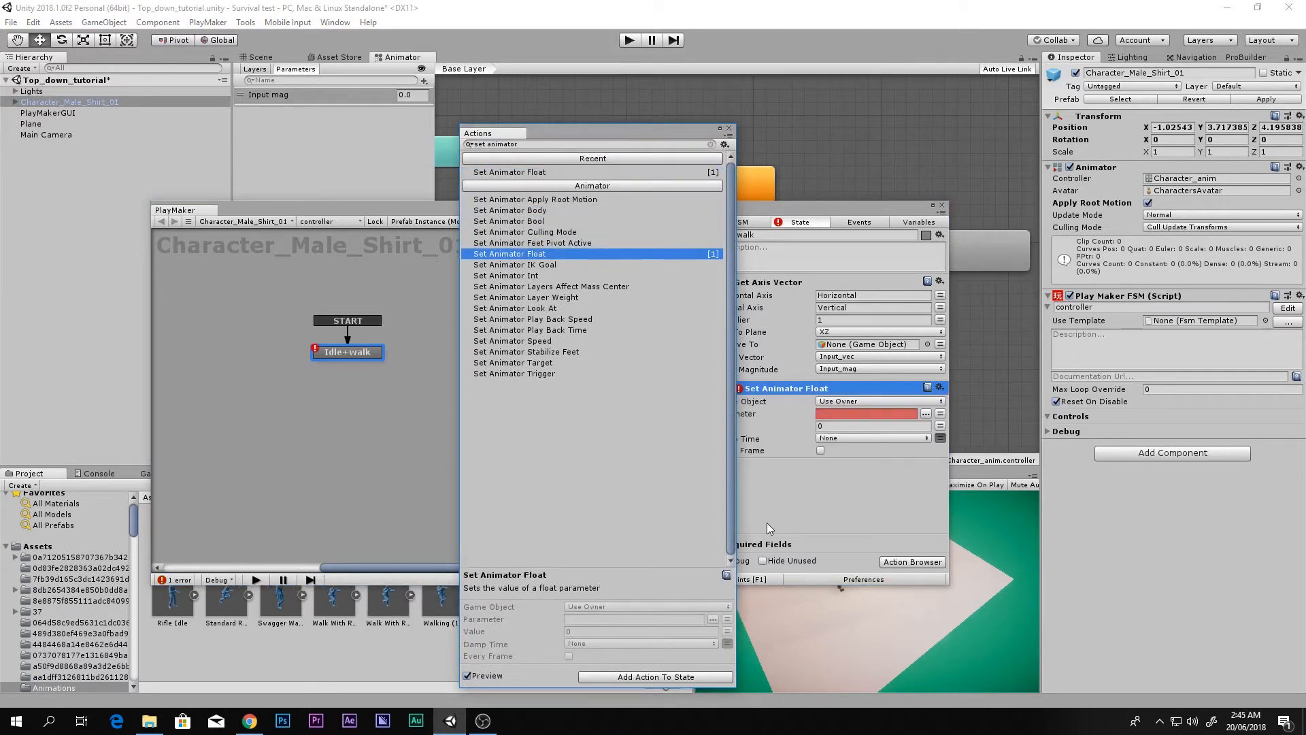
pyautogui.click(729, 130)
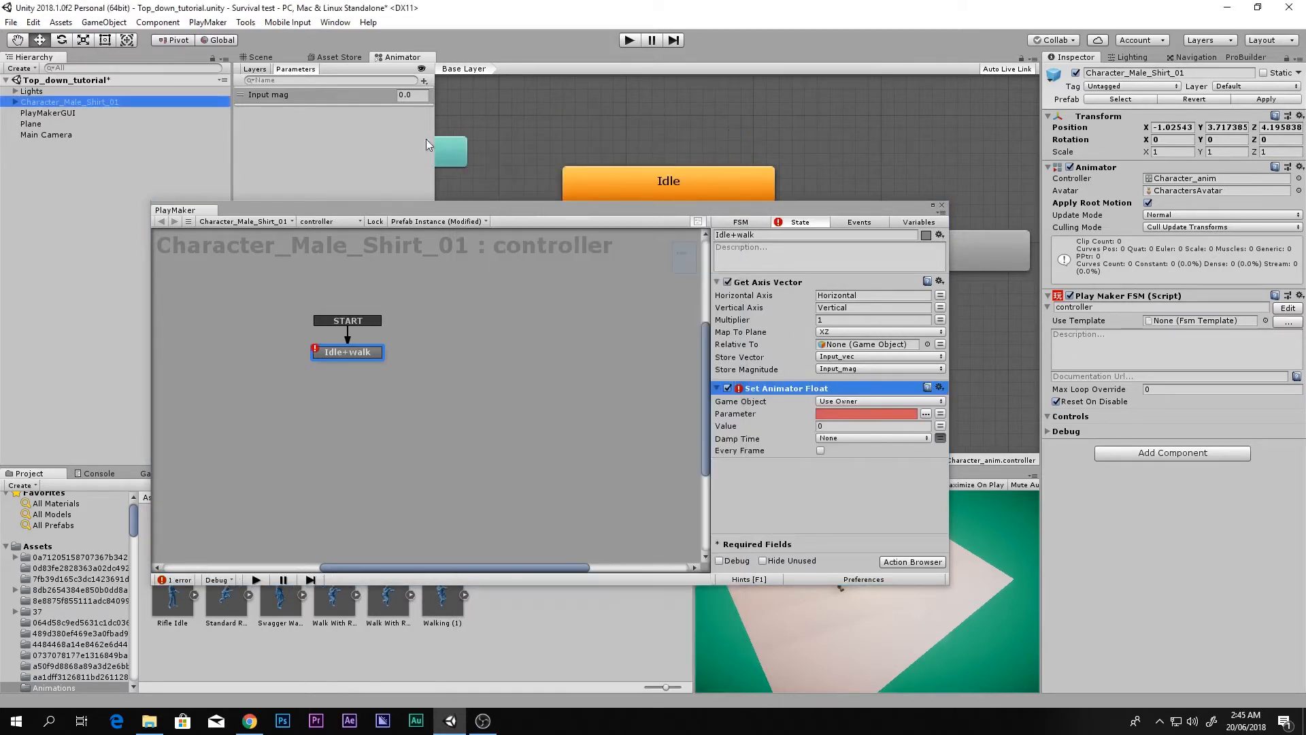
pyautogui.click(830, 413)
pyautogui.click(271, 94)
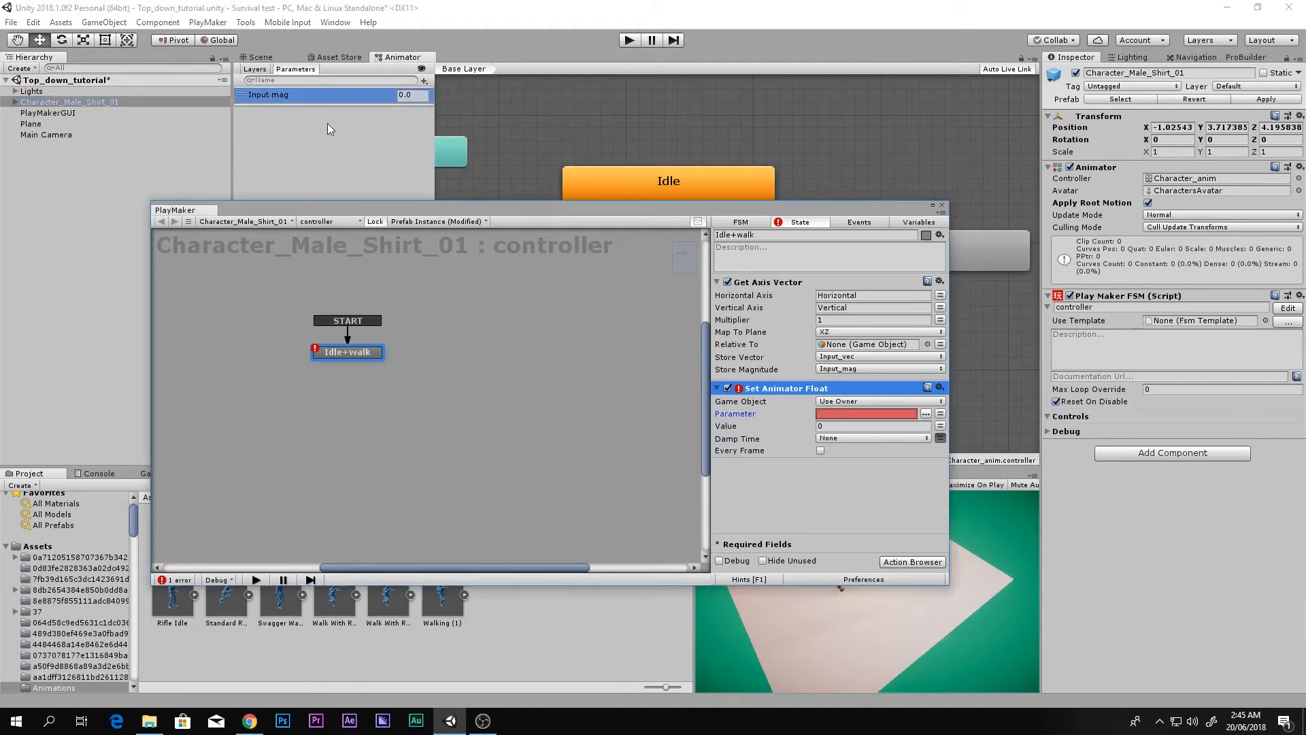
pyautogui.doubleClick(265, 98)
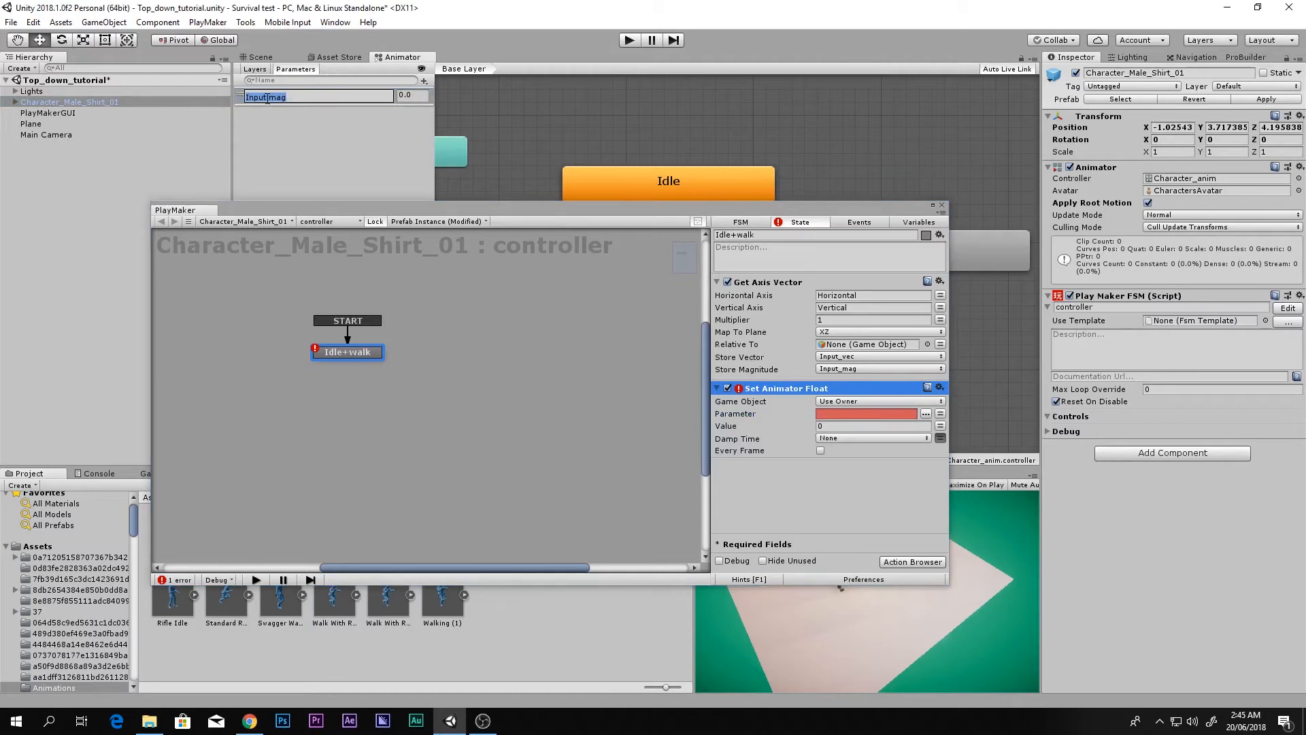
pyautogui.click(842, 415)
pyautogui.write('Input mag')
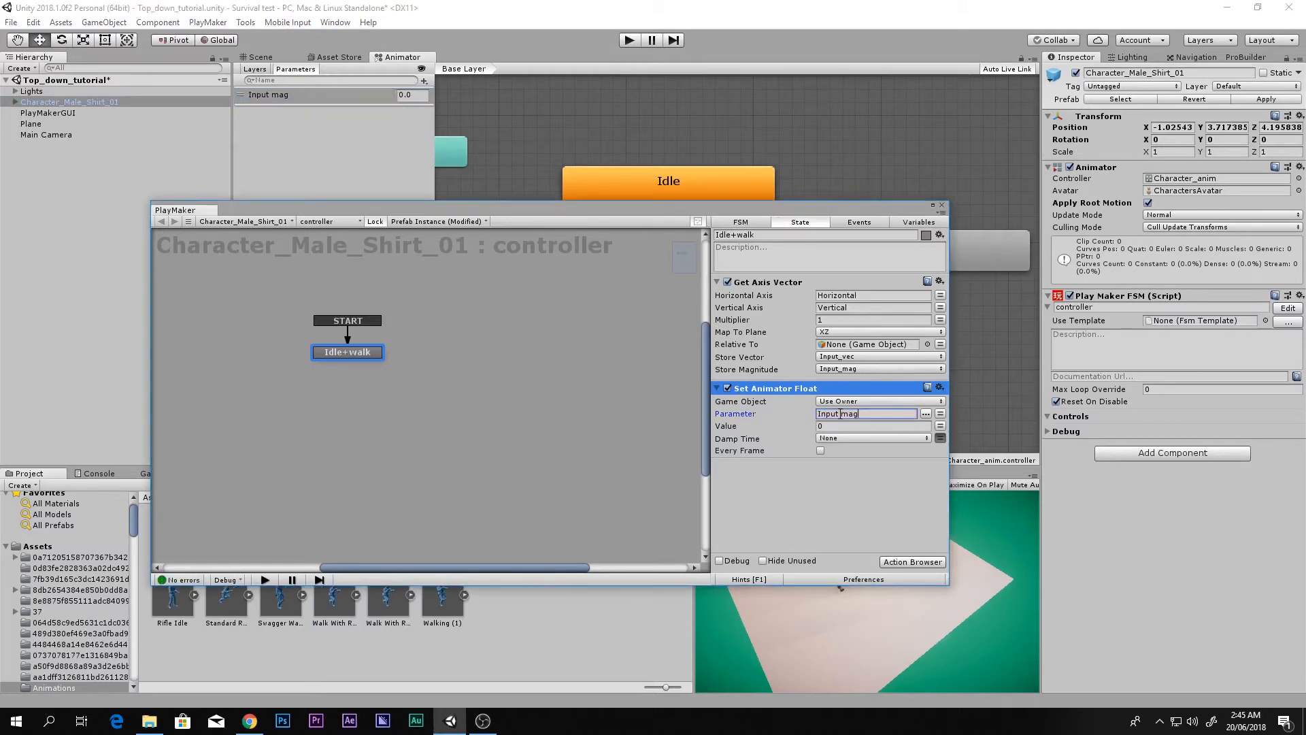
pyautogui.moveTo(843, 415); pyautogui.dragTo(688, 405)
pyautogui.click(871, 414)
# Step: Drive its Value from the Input_mag variable and tick Every Frame
pyautogui.click(940, 425)
pyautogui.click(867, 426)
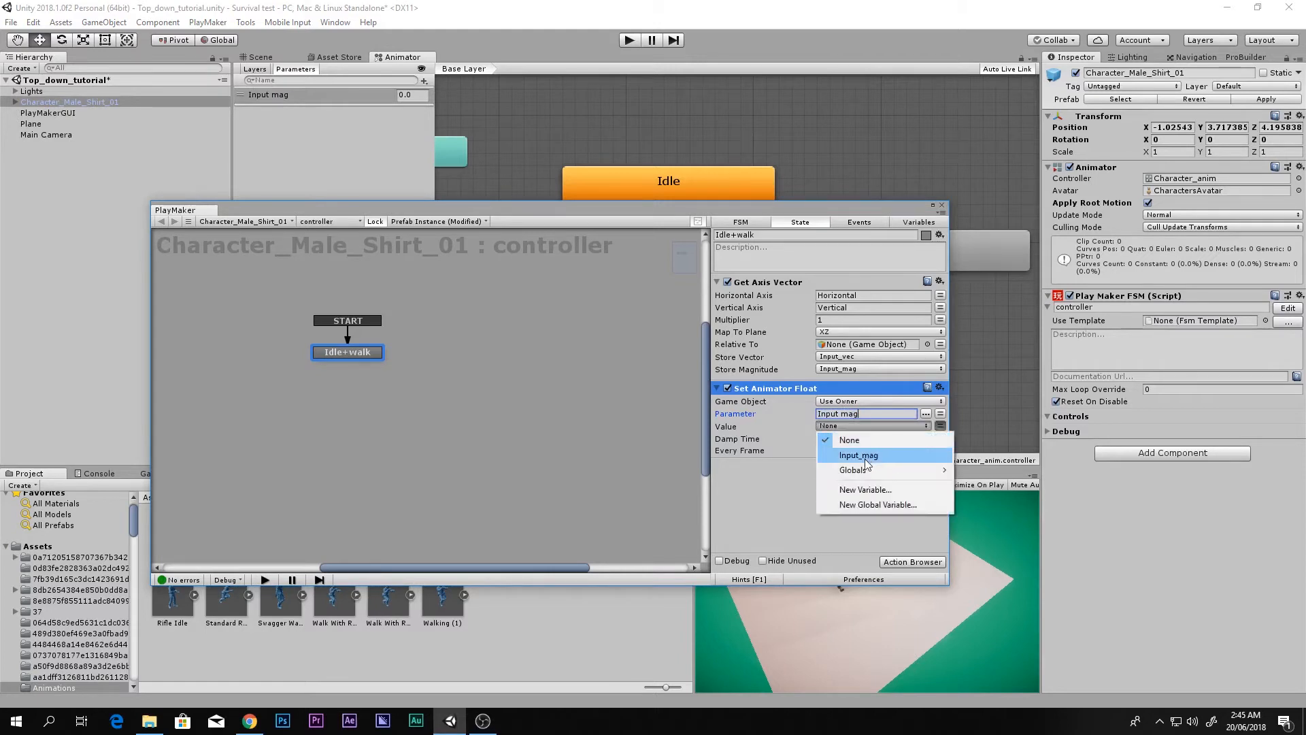
pyautogui.click(858, 455)
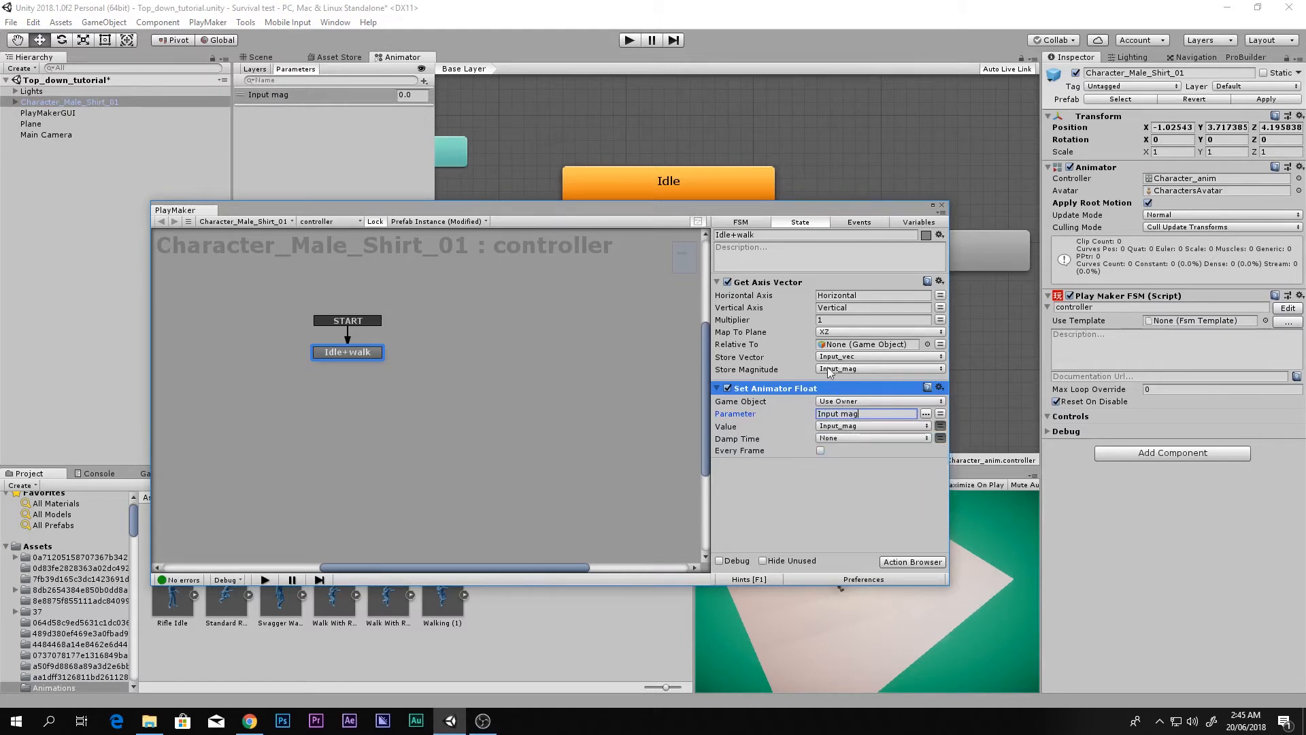
pyautogui.moveTo(864, 413); pyautogui.dragTo(720, 417)
pyautogui.click(820, 450)
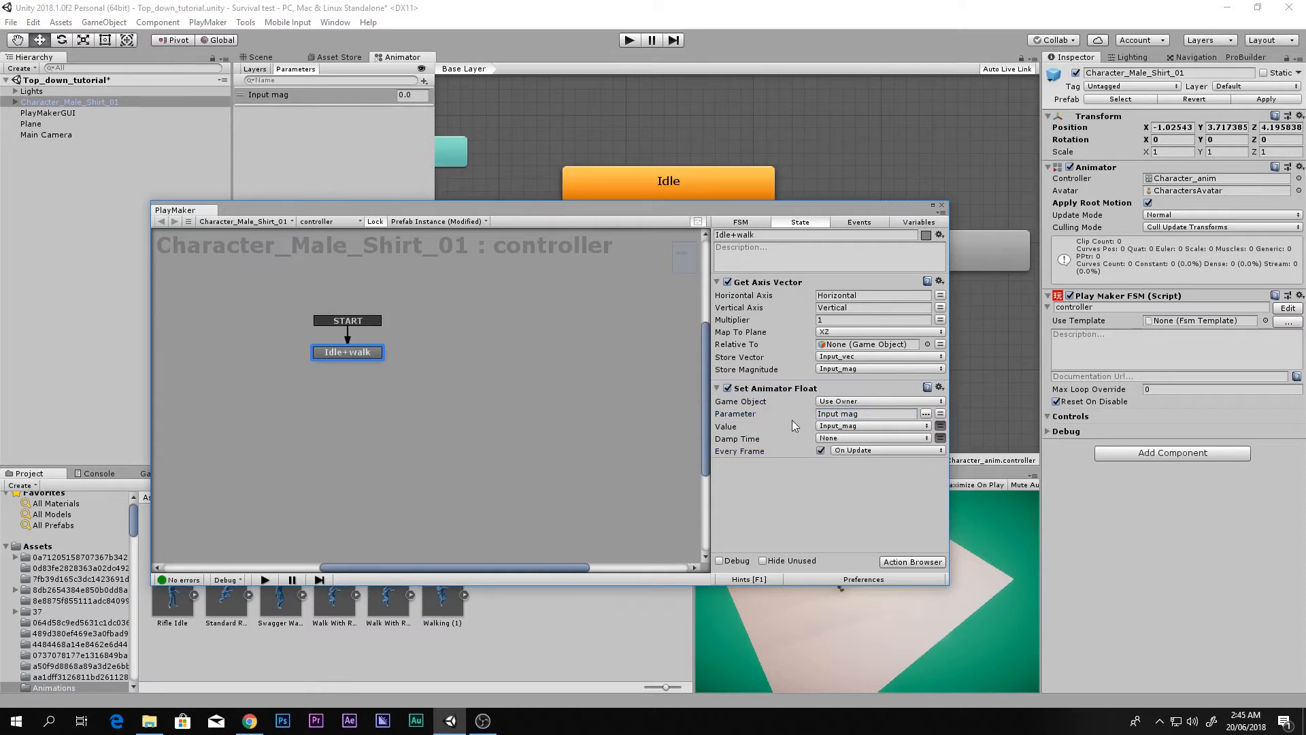
# Step: Verify Get Axis Vector's Horizontal/Vertical axes, its Input_mag storage, and the Input mag parameter name
pyautogui.click(782, 298)
pyautogui.click(838, 296)
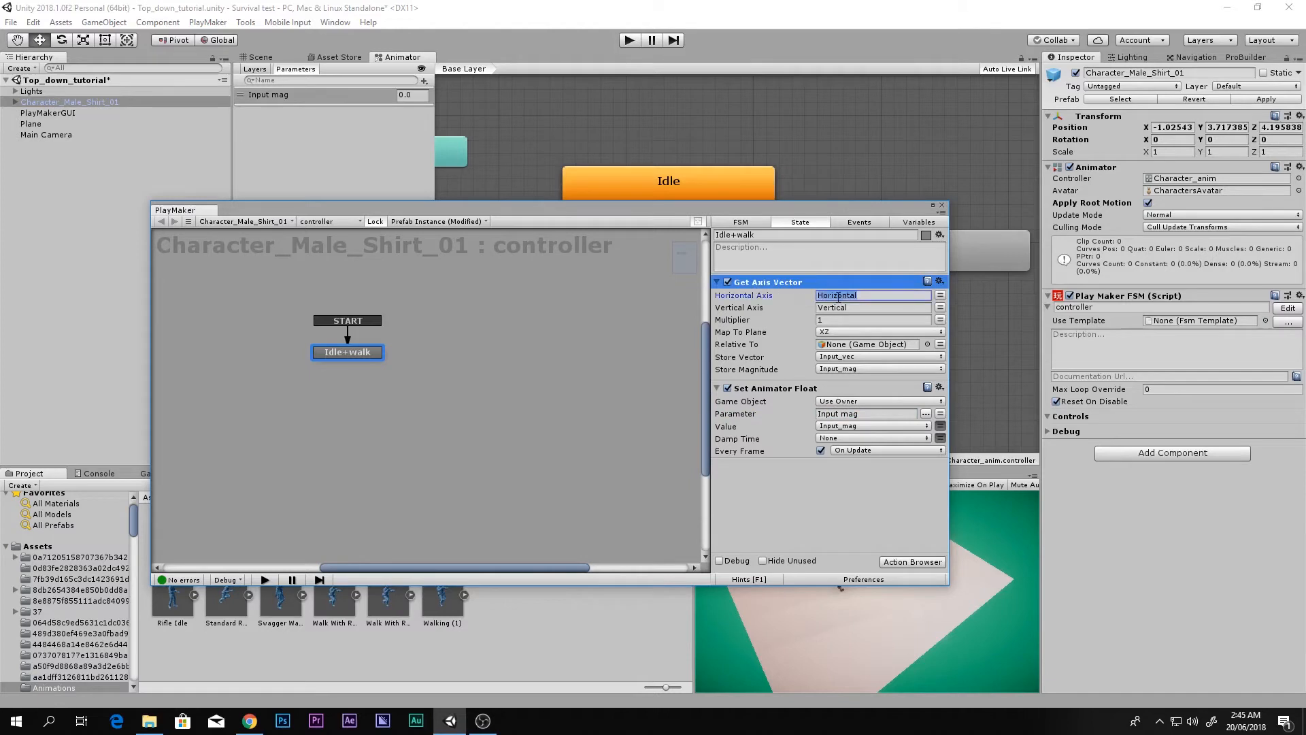
pyautogui.click(841, 307)
pyautogui.click(833, 372)
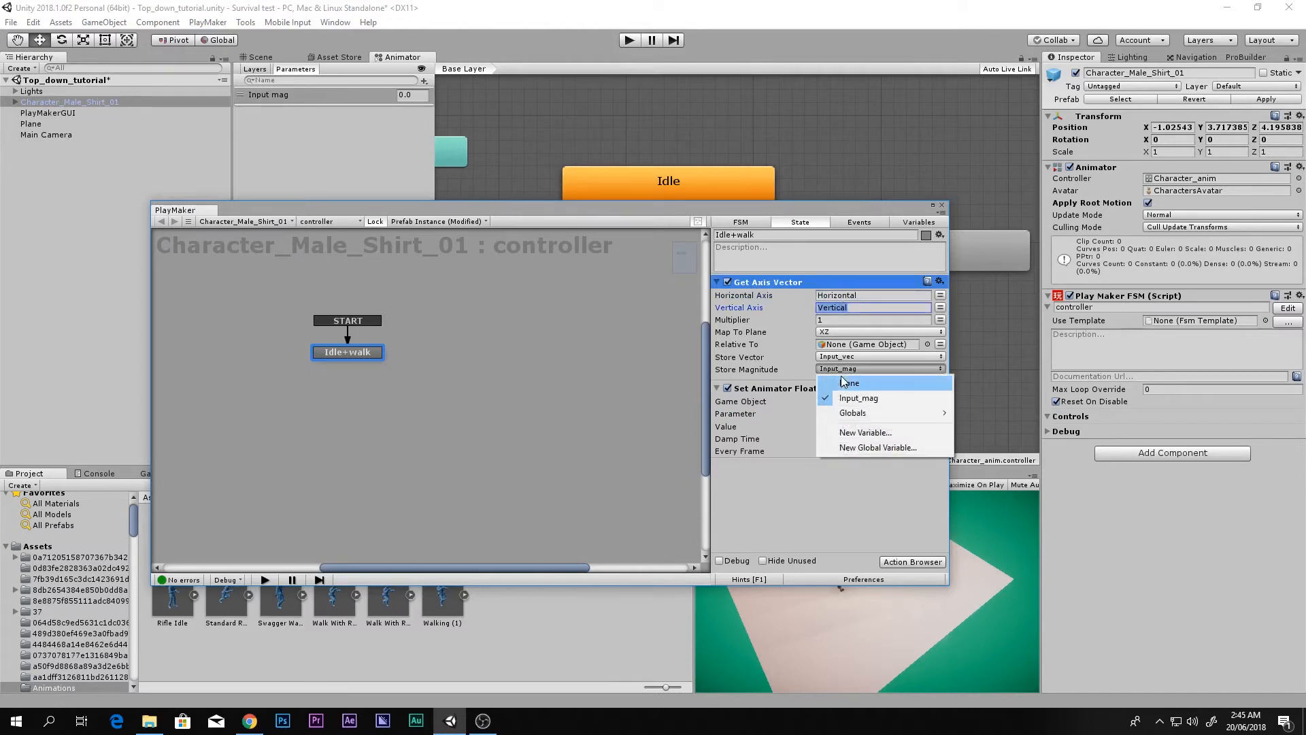
pyautogui.click(789, 377)
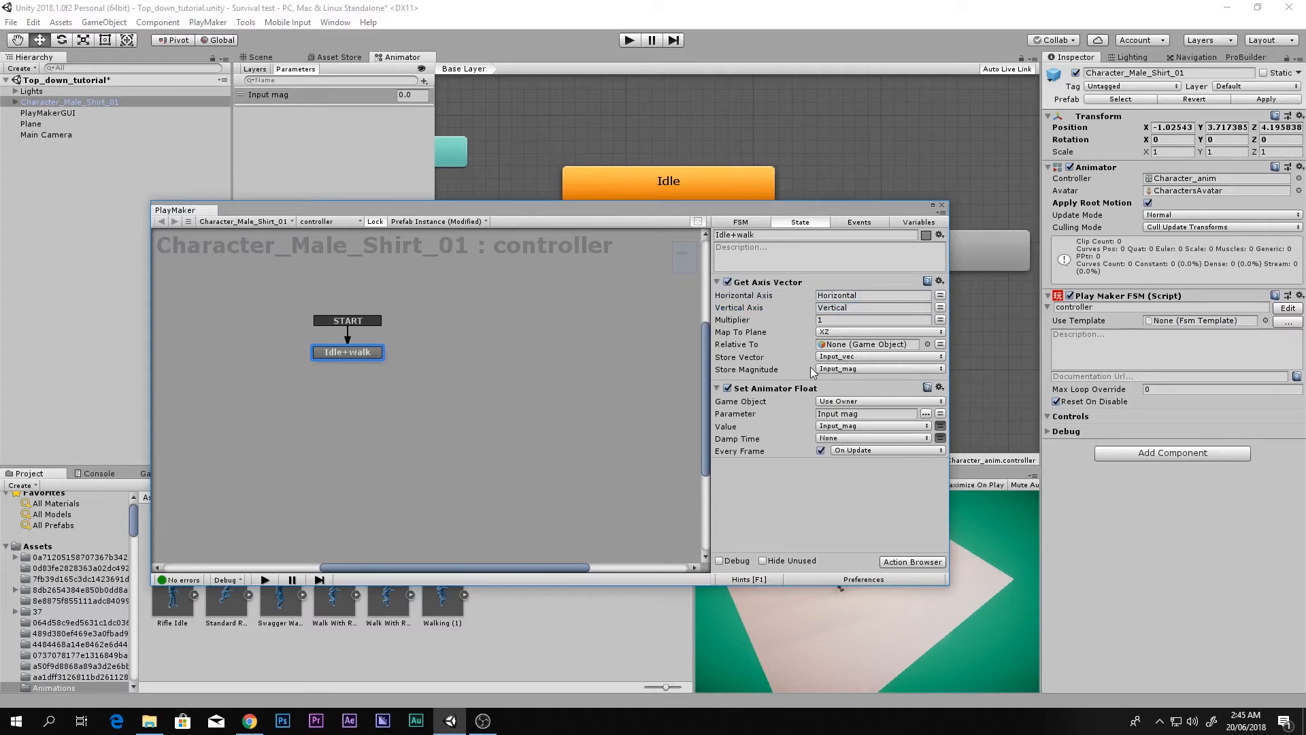
pyautogui.click(863, 415)
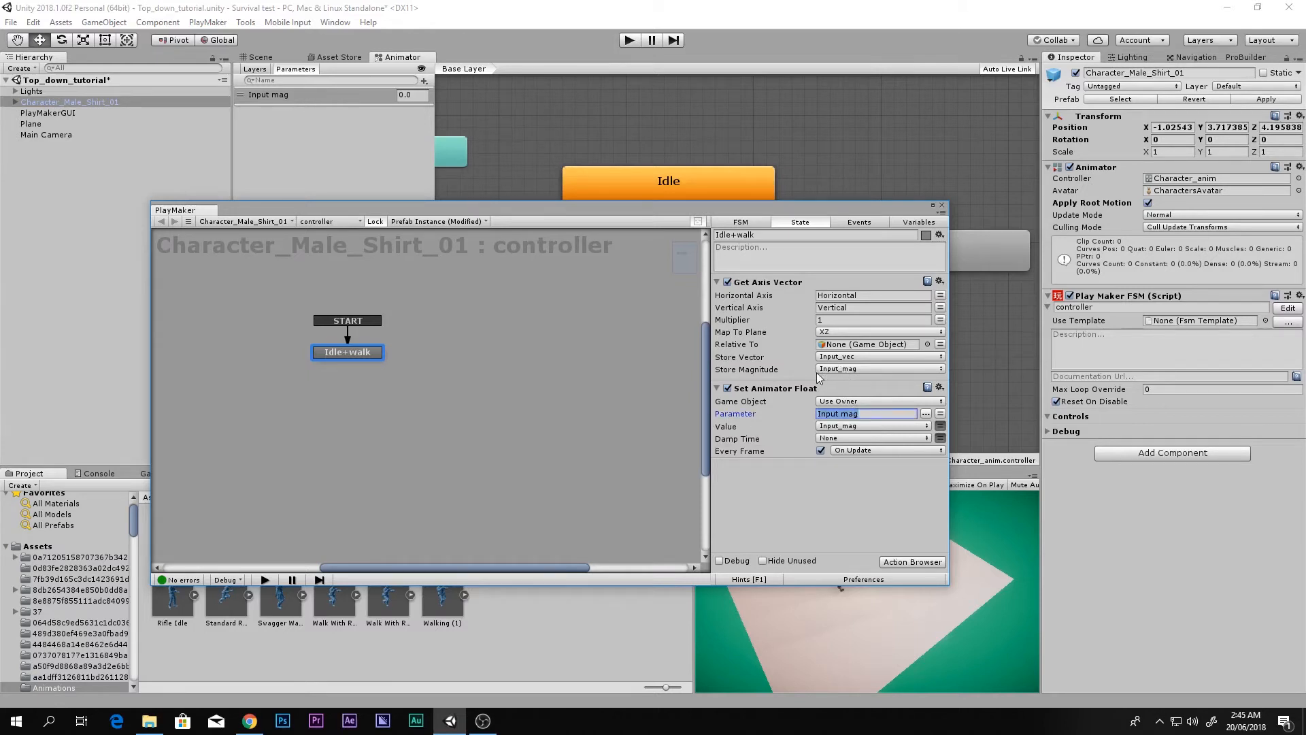
pyautogui.click(845, 497)
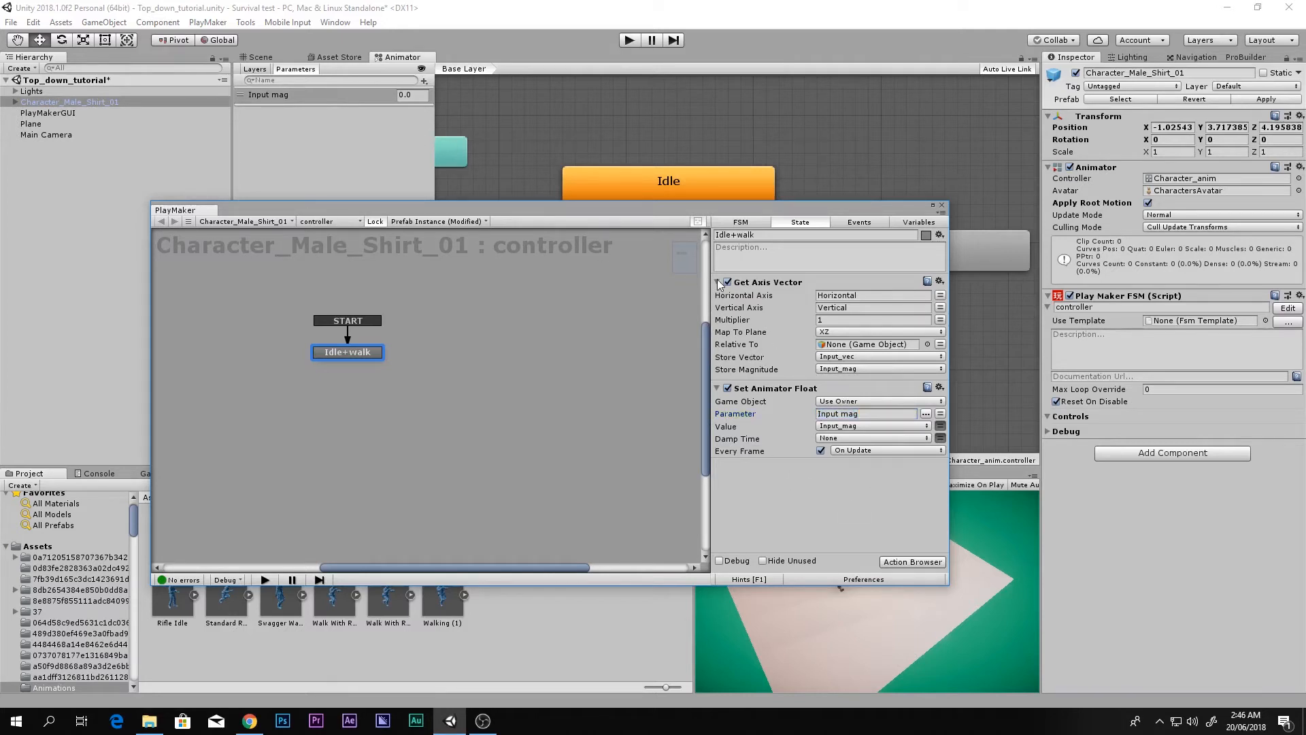
# Step: Play-test moving the character with W, watching Idle switch to walk and back, then stop Play
pyautogui.moveTo(828, 215); pyautogui.dragTo(513, 194)
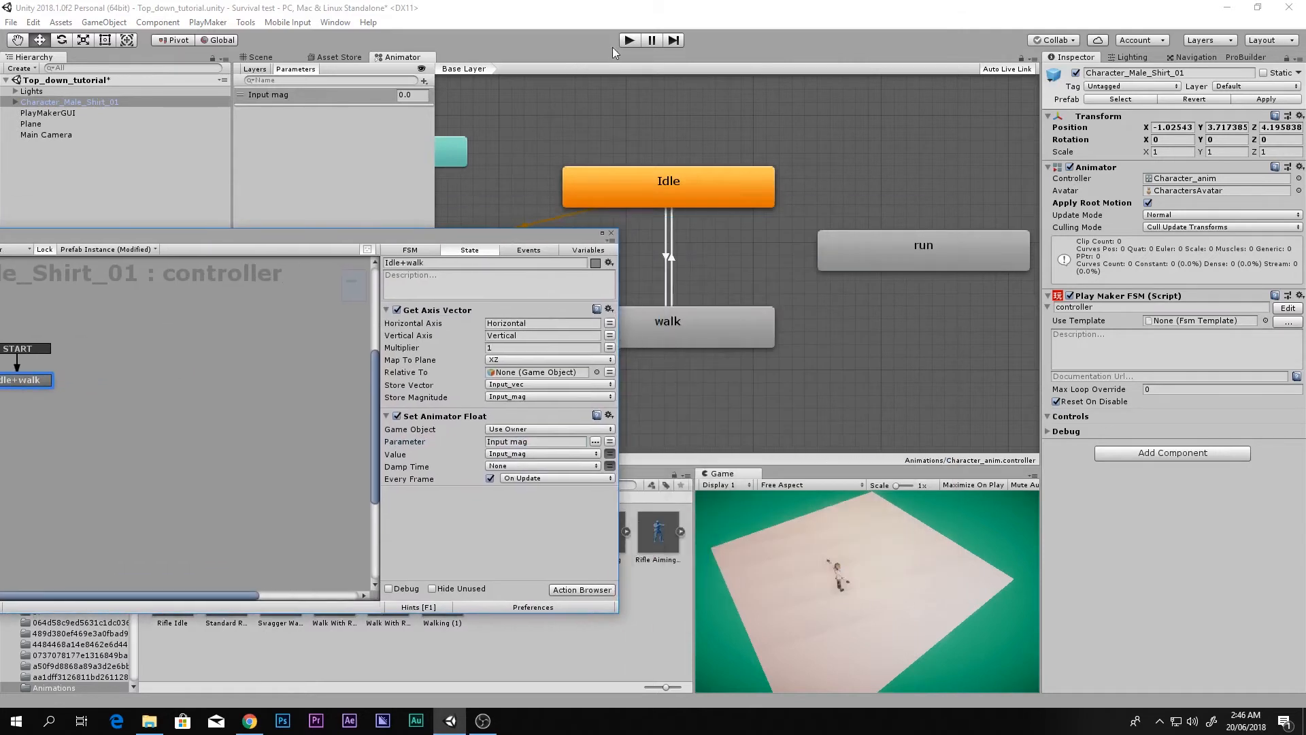
pyautogui.click(629, 40)
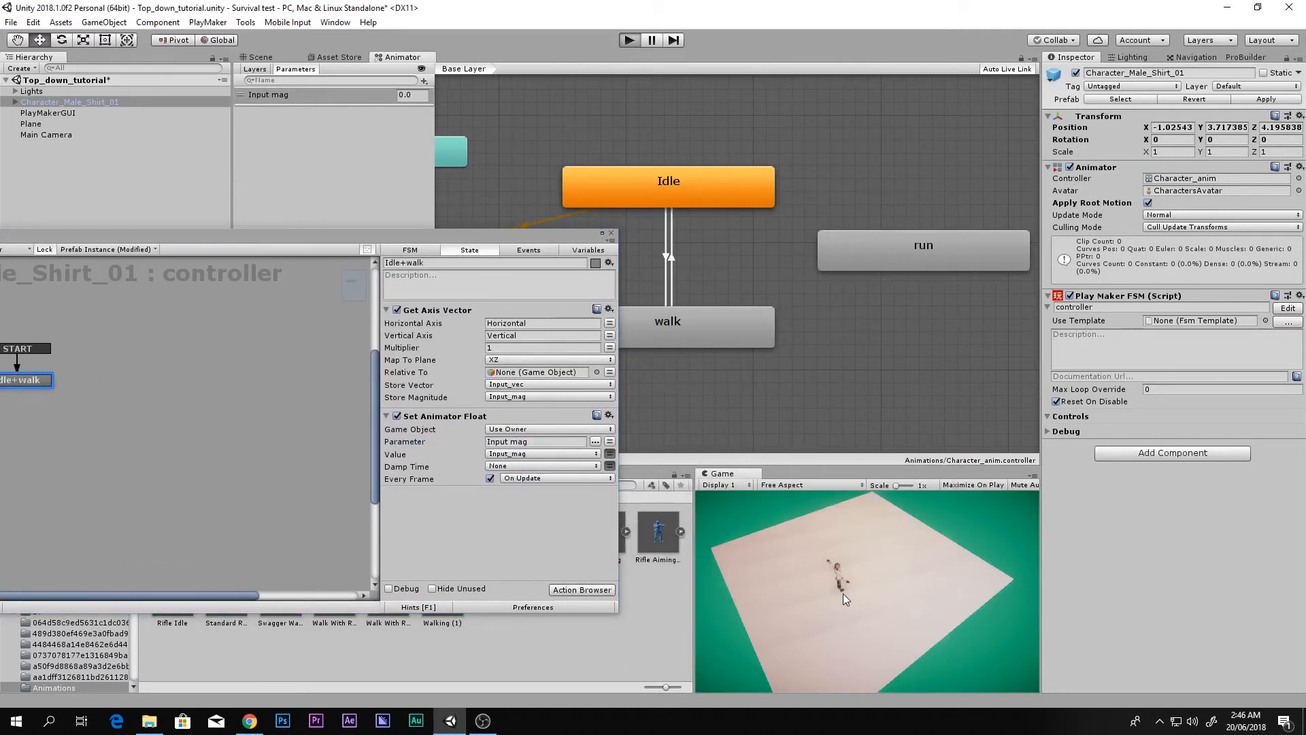
pyautogui.press('w')
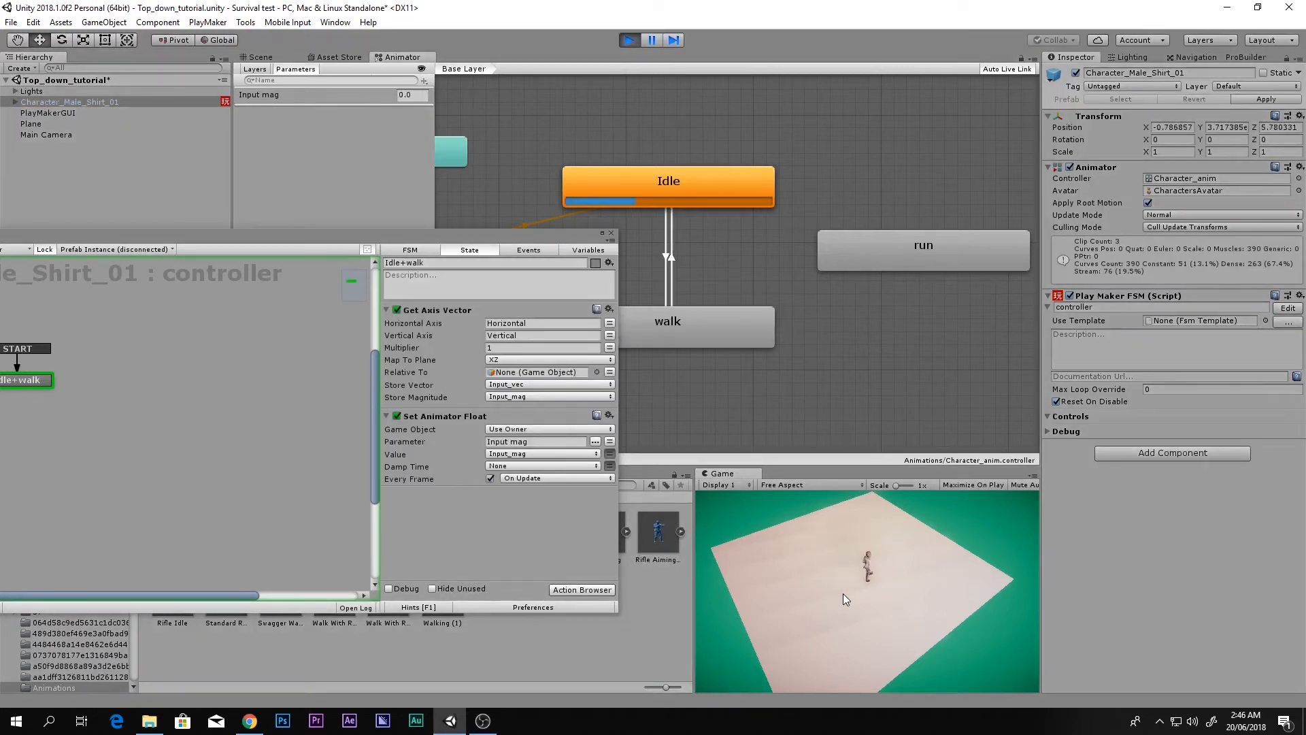
pyautogui.press('w')
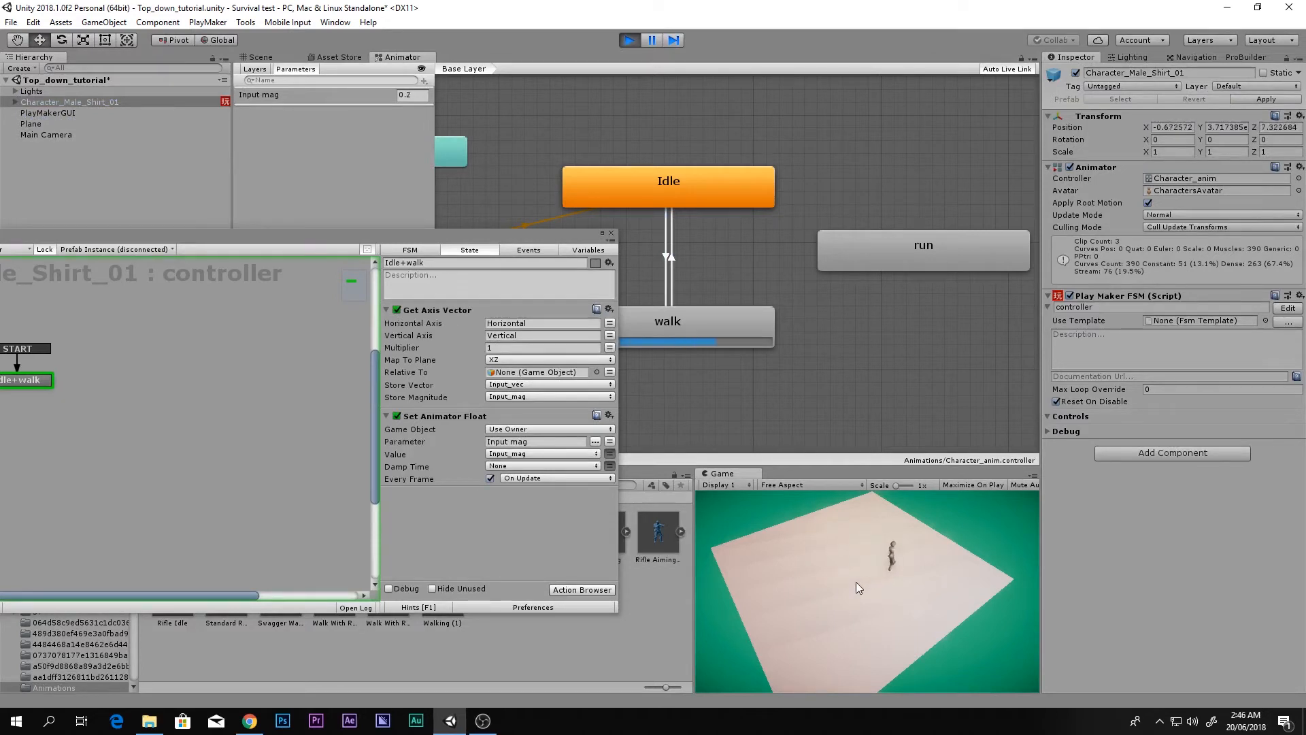
pyautogui.press('w')
pyautogui.click(629, 40)
pyautogui.moveTo(532, 236); pyautogui.dragTo(881, 71)
# Step: Add a Smooth Look At Direction action (search 'smoo') with Target Direction set to Input_vec
pyautogui.press('`')
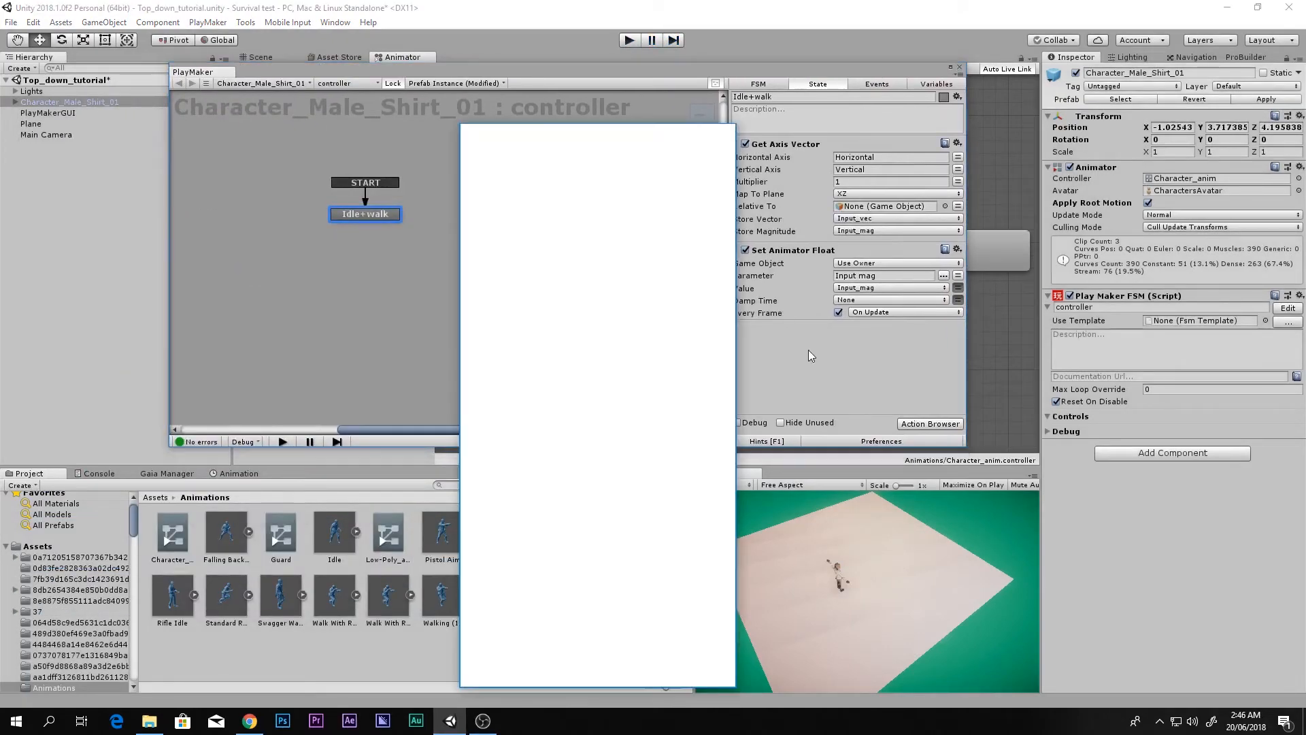
pyautogui.write('smooth')
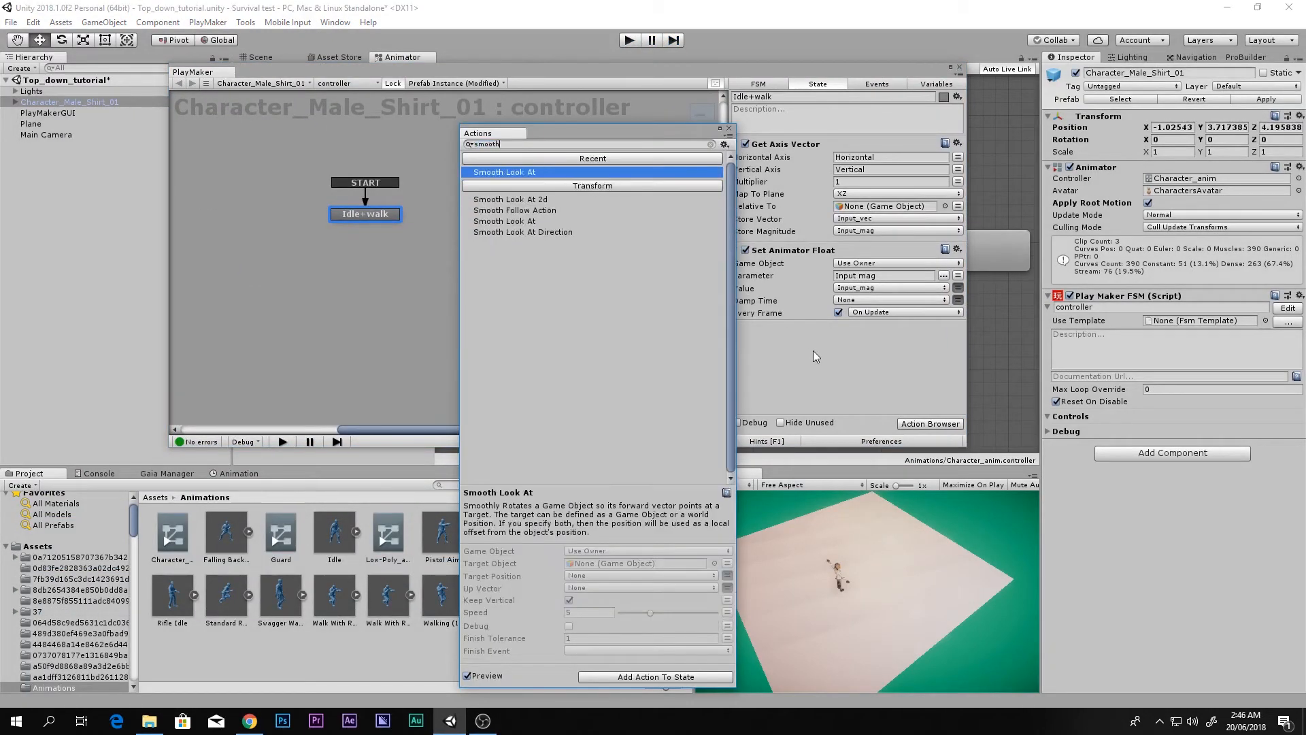
pyautogui.press('Down')
pyautogui.press('Down')
pyautogui.press('Down')
pyautogui.press('Down')
pyautogui.press('Return')
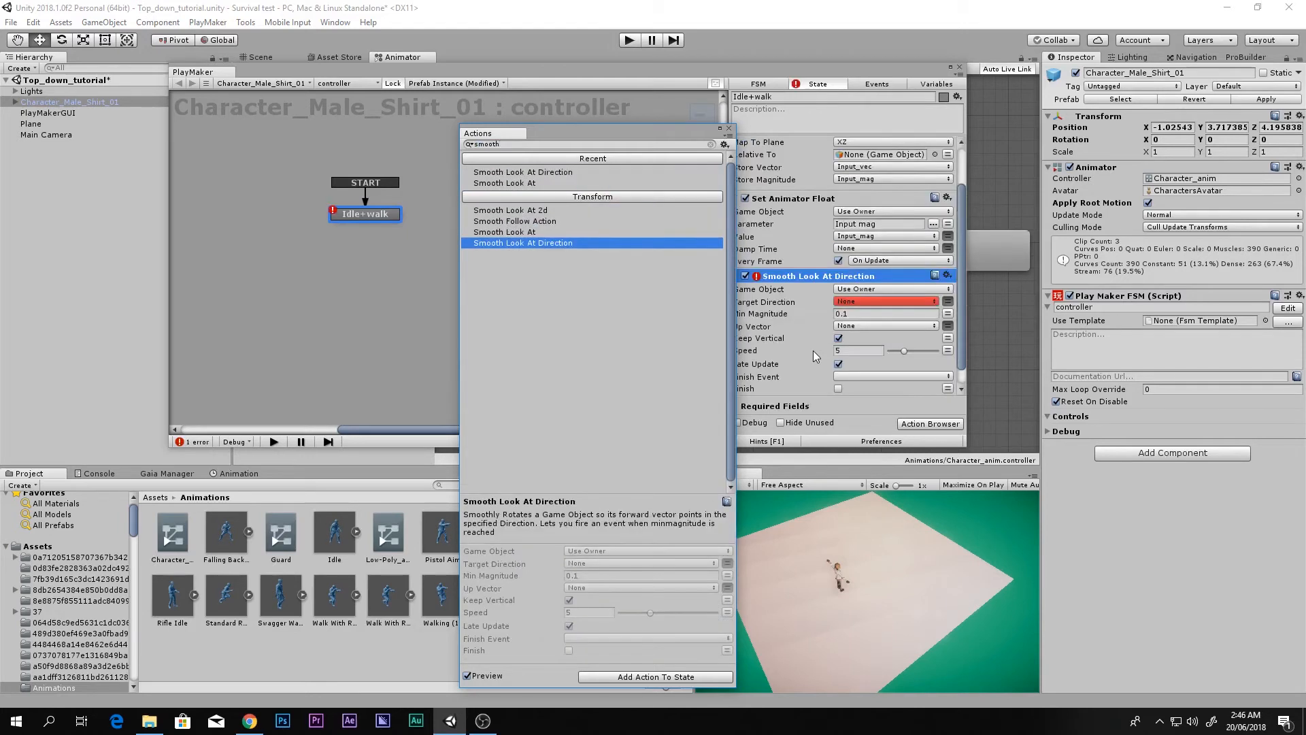
pyautogui.click(728, 128)
pyautogui.scroll(2, 797, 239)
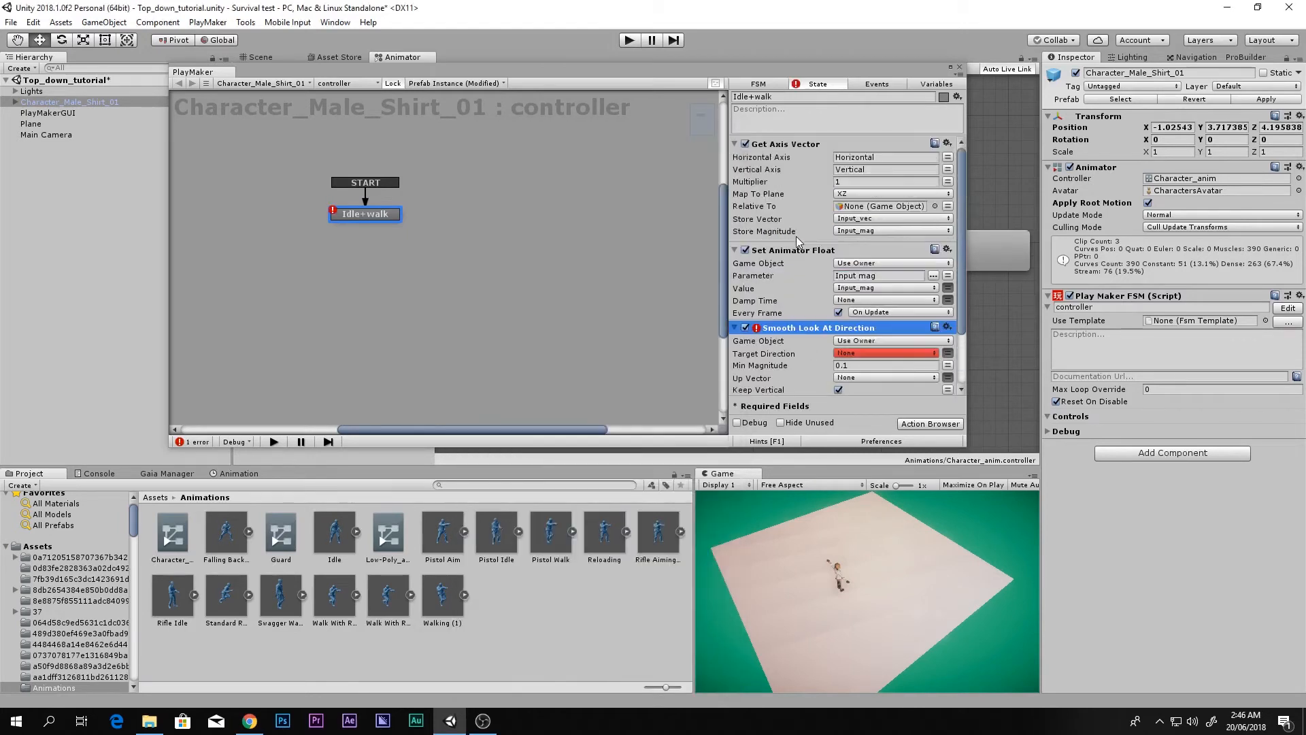
pyautogui.click(848, 361)
pyautogui.click(843, 379)
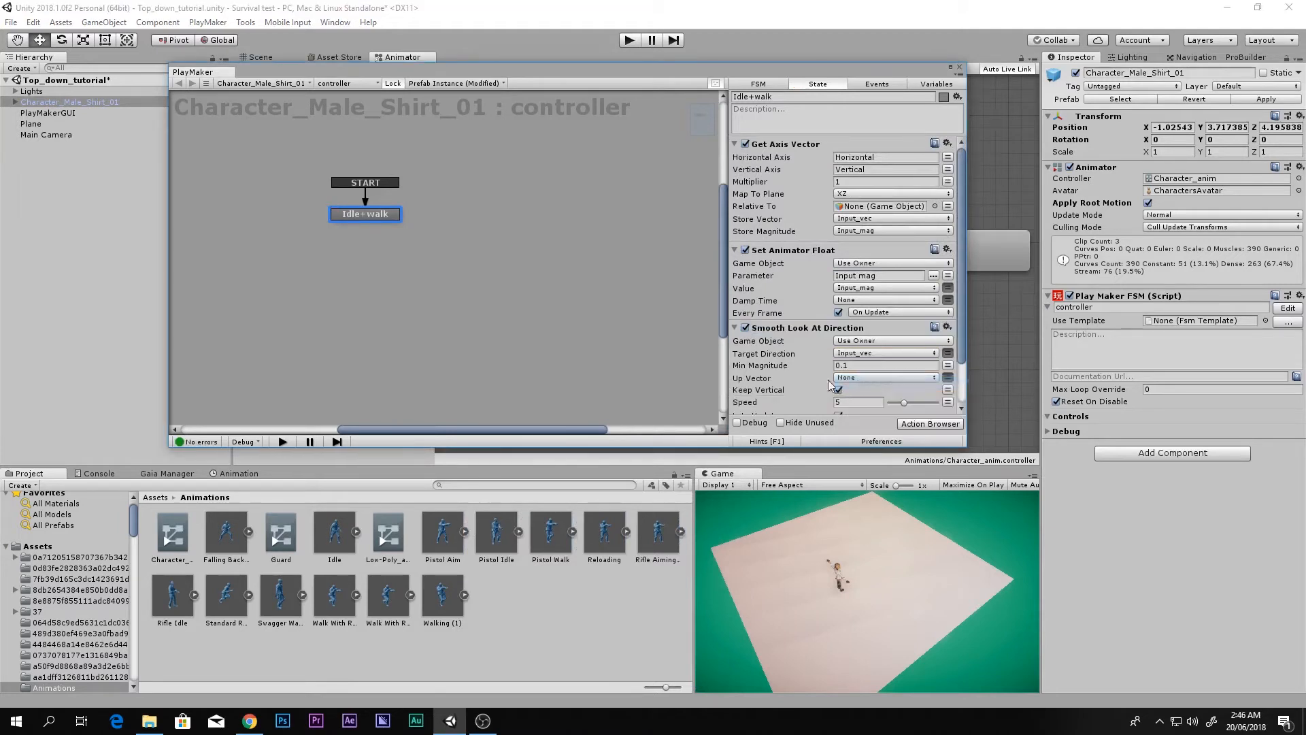
pyautogui.click(874, 157)
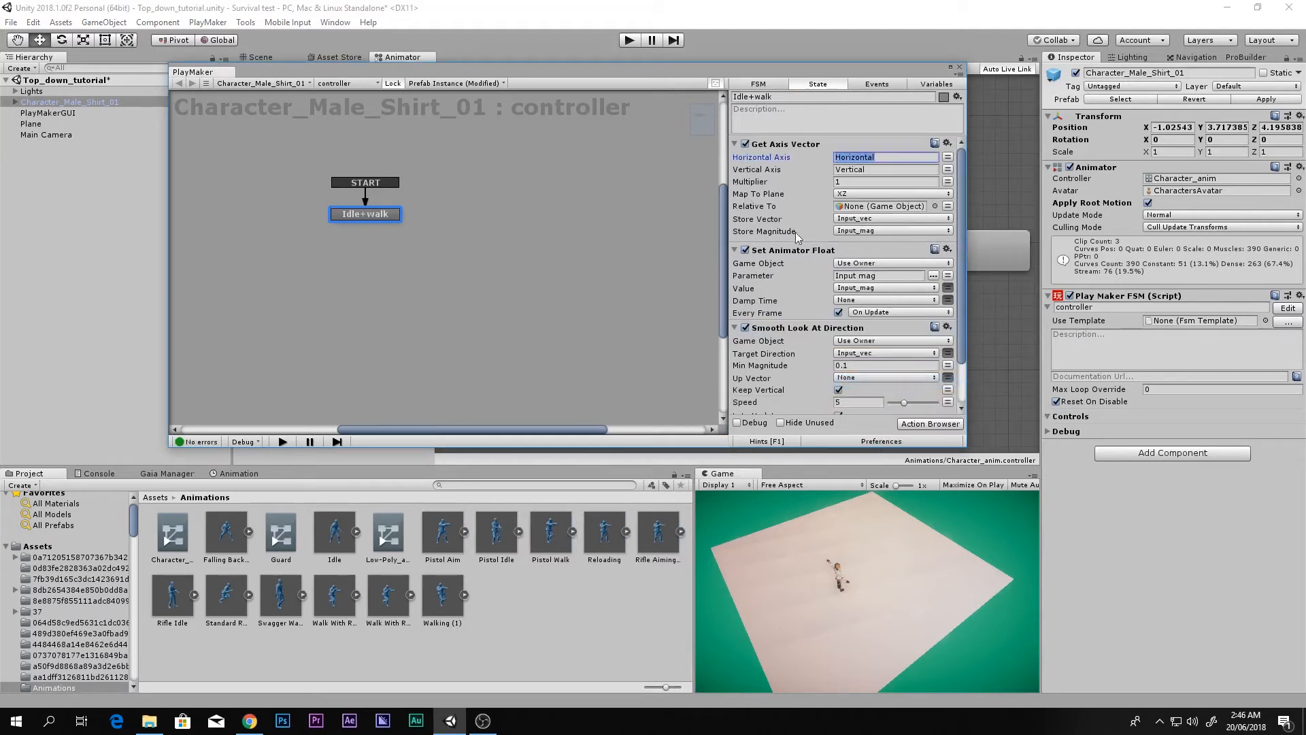
pyautogui.click(875, 170)
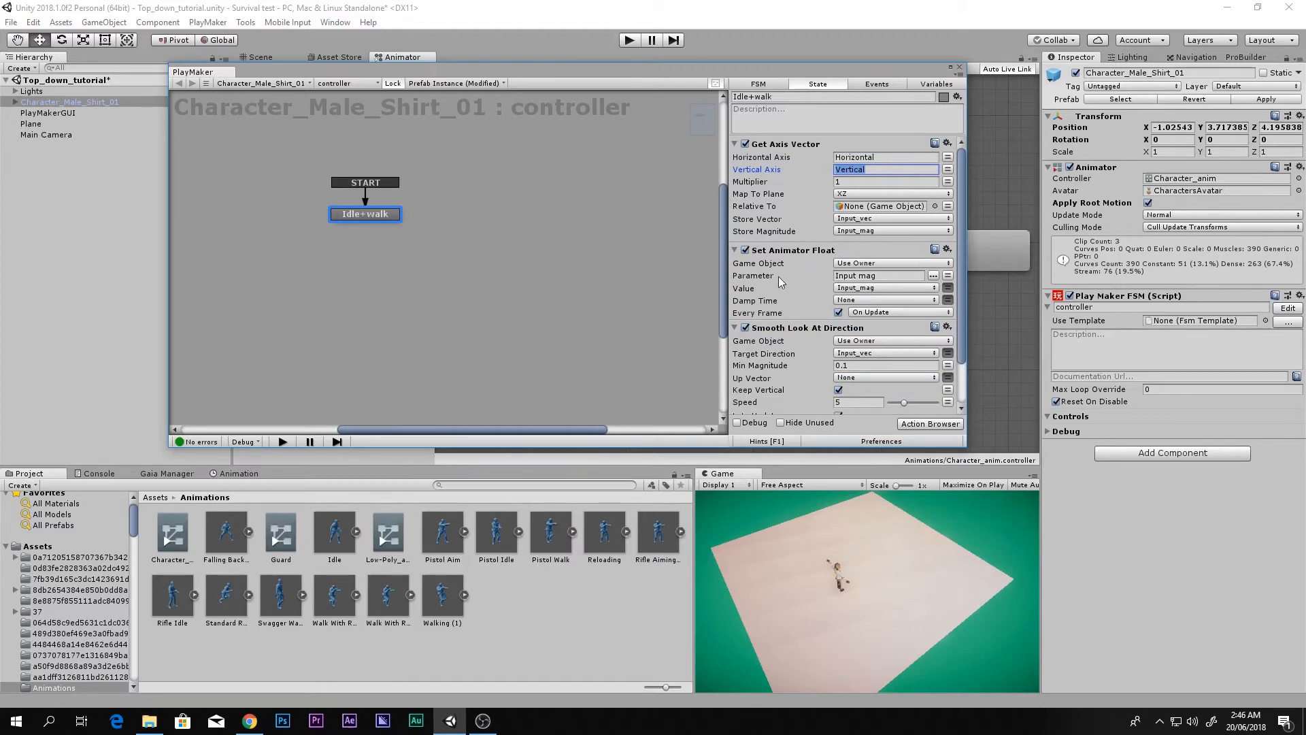
pyautogui.scroll(-3, 780, 282)
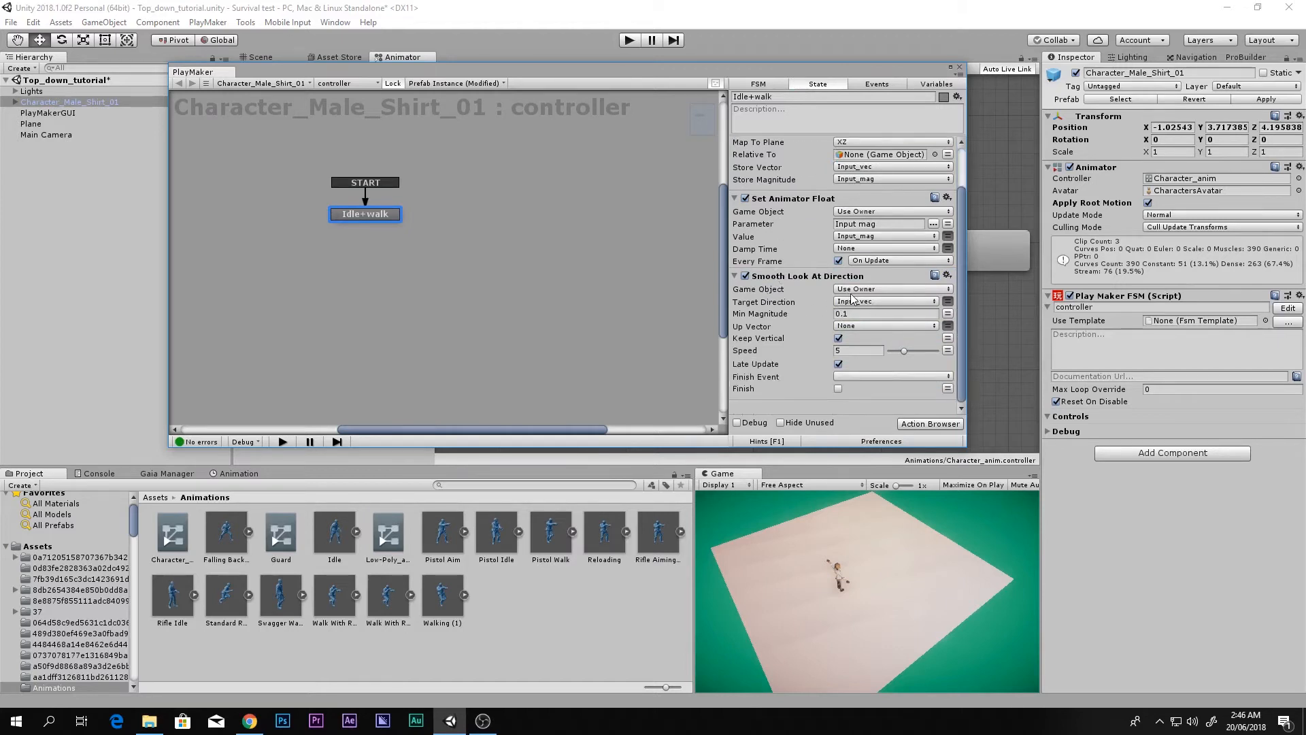
pyautogui.moveTo(921, 76); pyautogui.dragTo(649, 64)
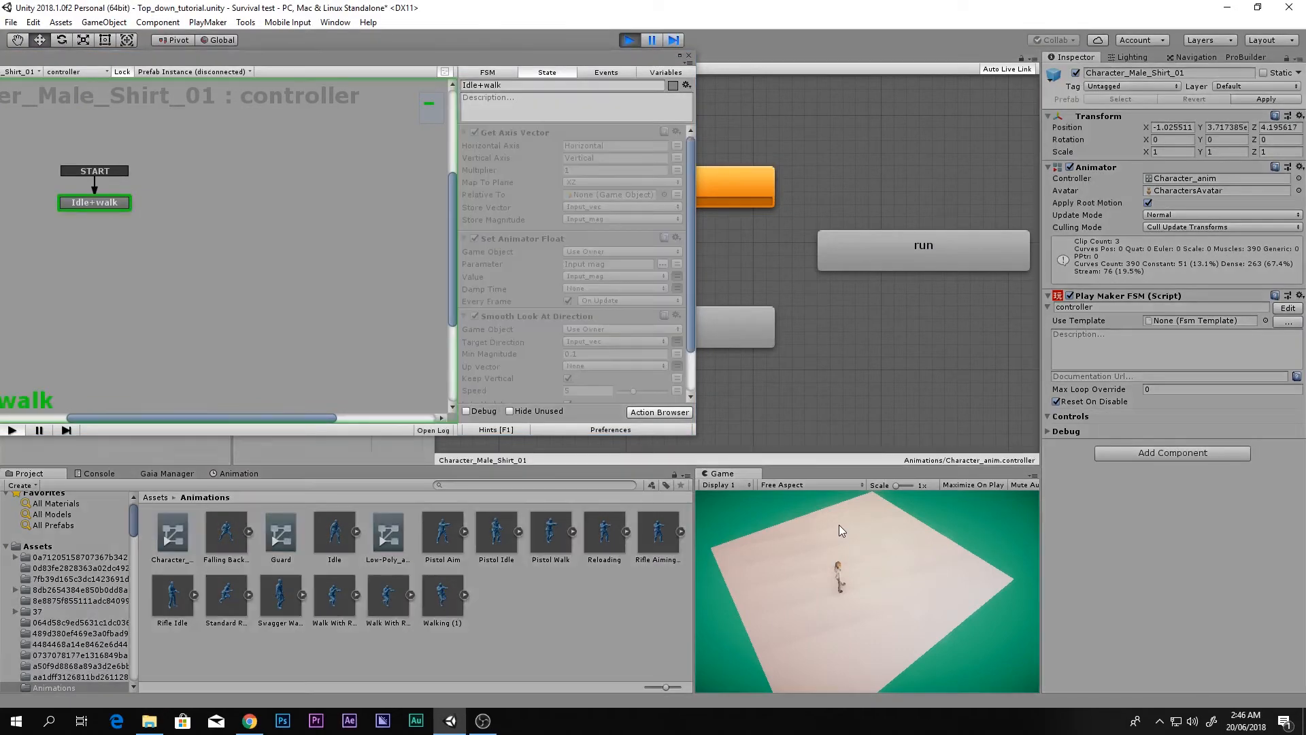
pyautogui.press('w')
pyautogui.press('a')
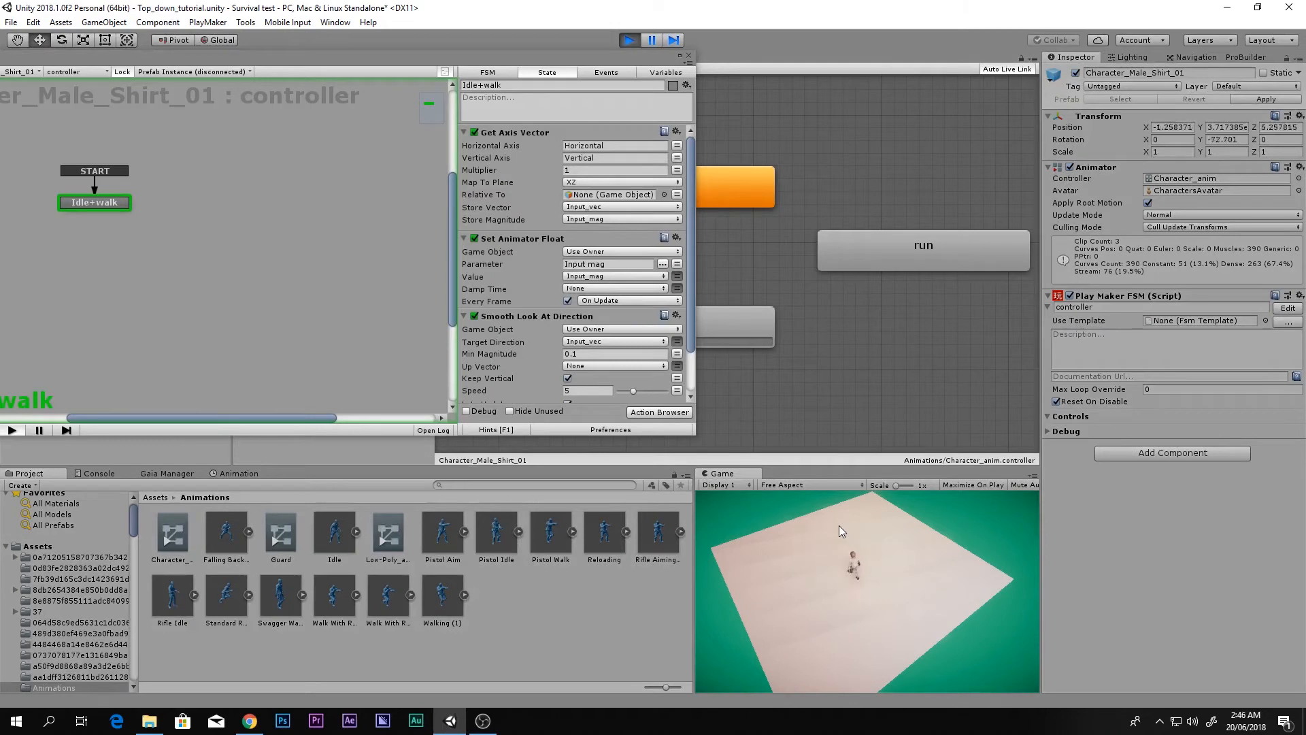
pyautogui.press('s')
pyautogui.press('d')
pyautogui.press('s')
pyautogui.press('s')
pyautogui.press('d')
pyautogui.press('w')
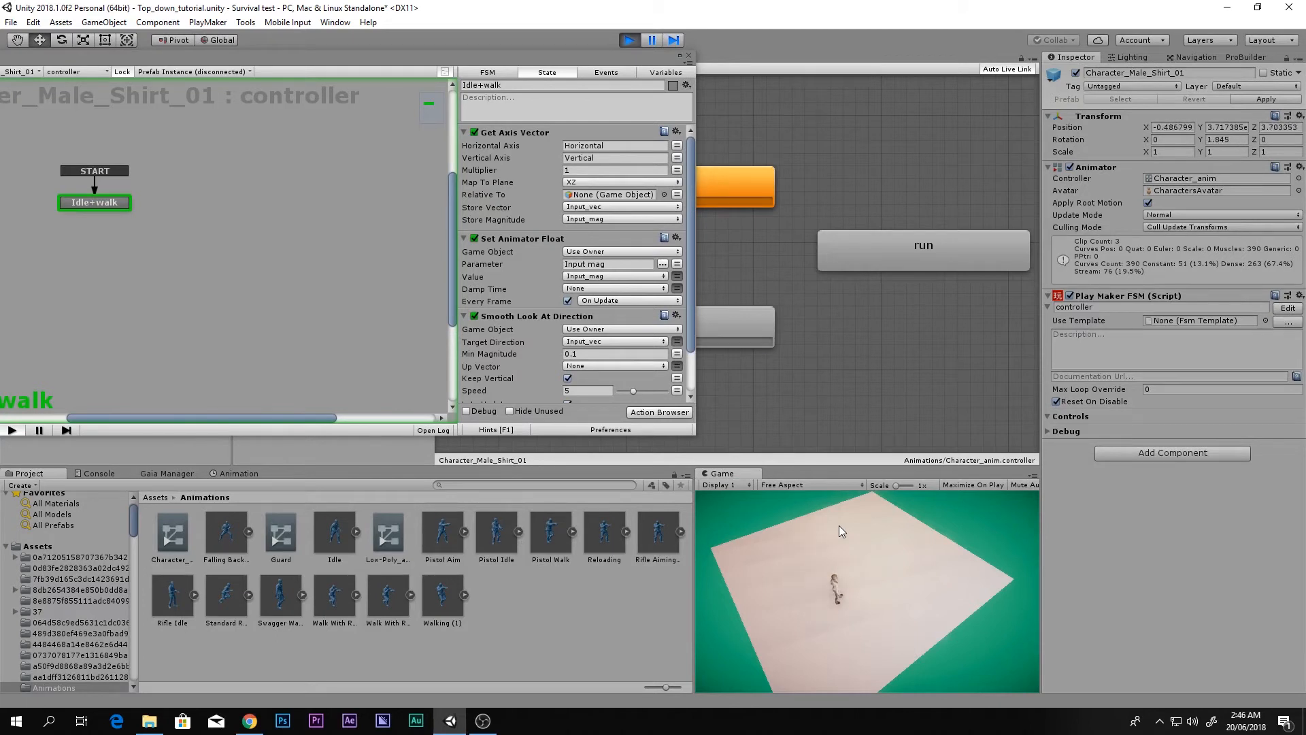
pyautogui.press('w')
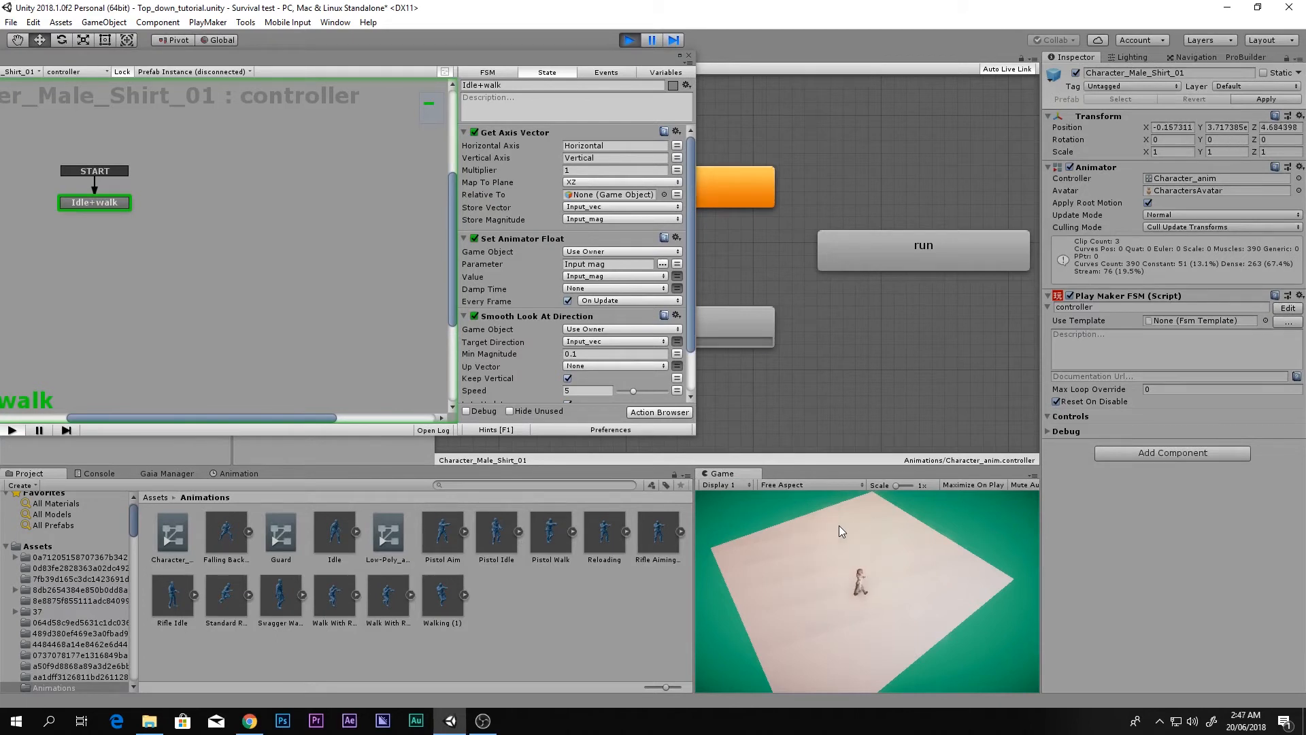
pyautogui.press('d')
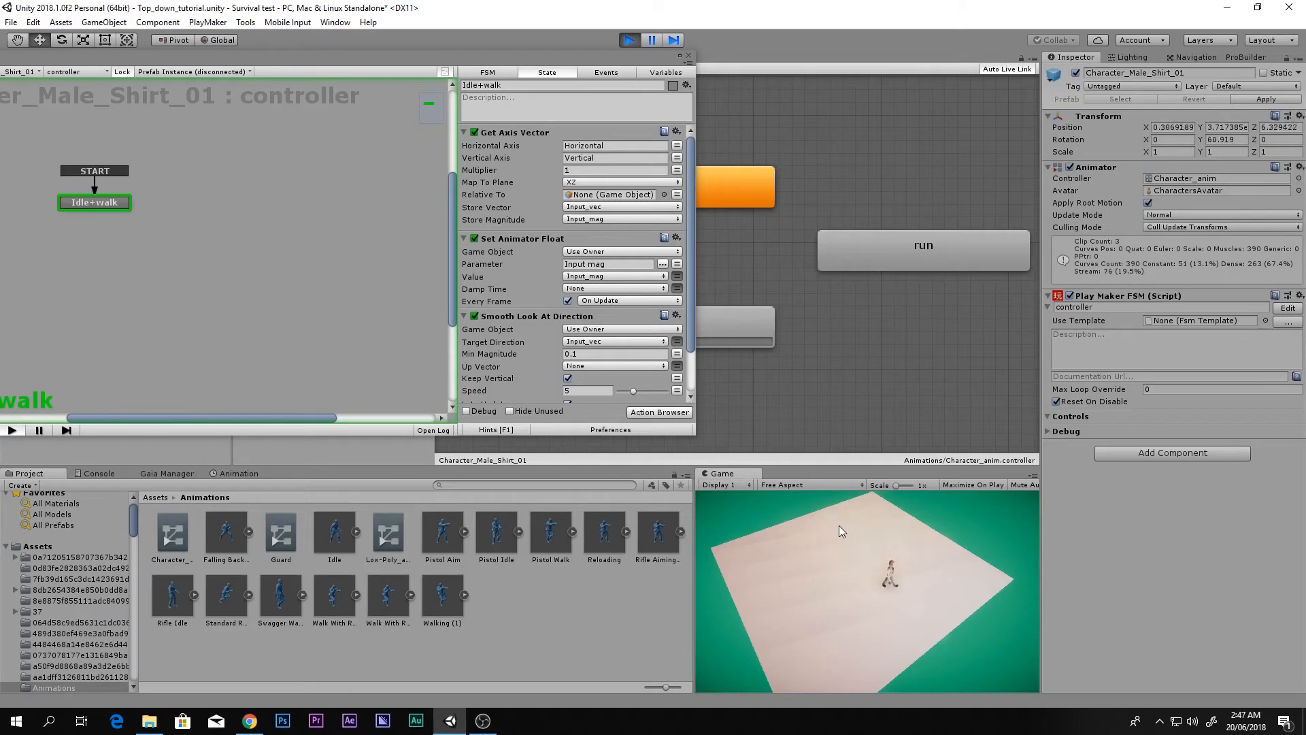
pyautogui.press('a')
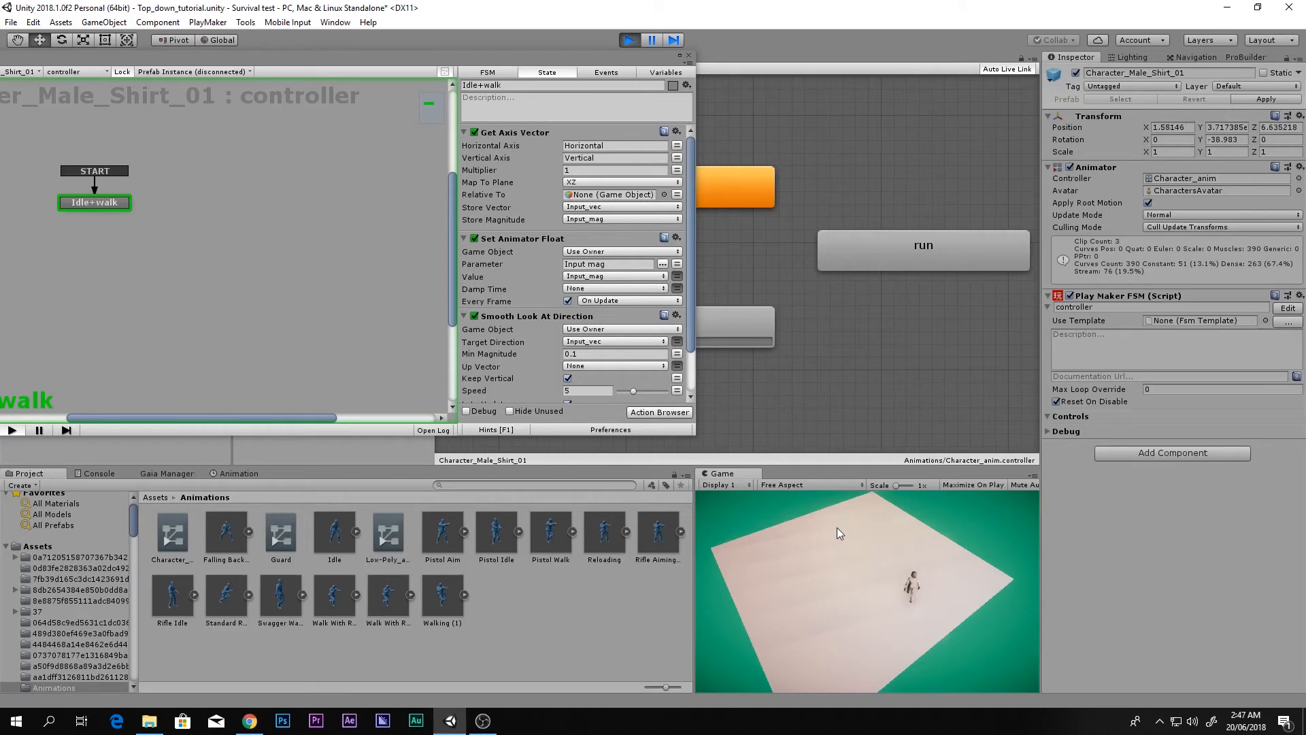
pyautogui.press('s')
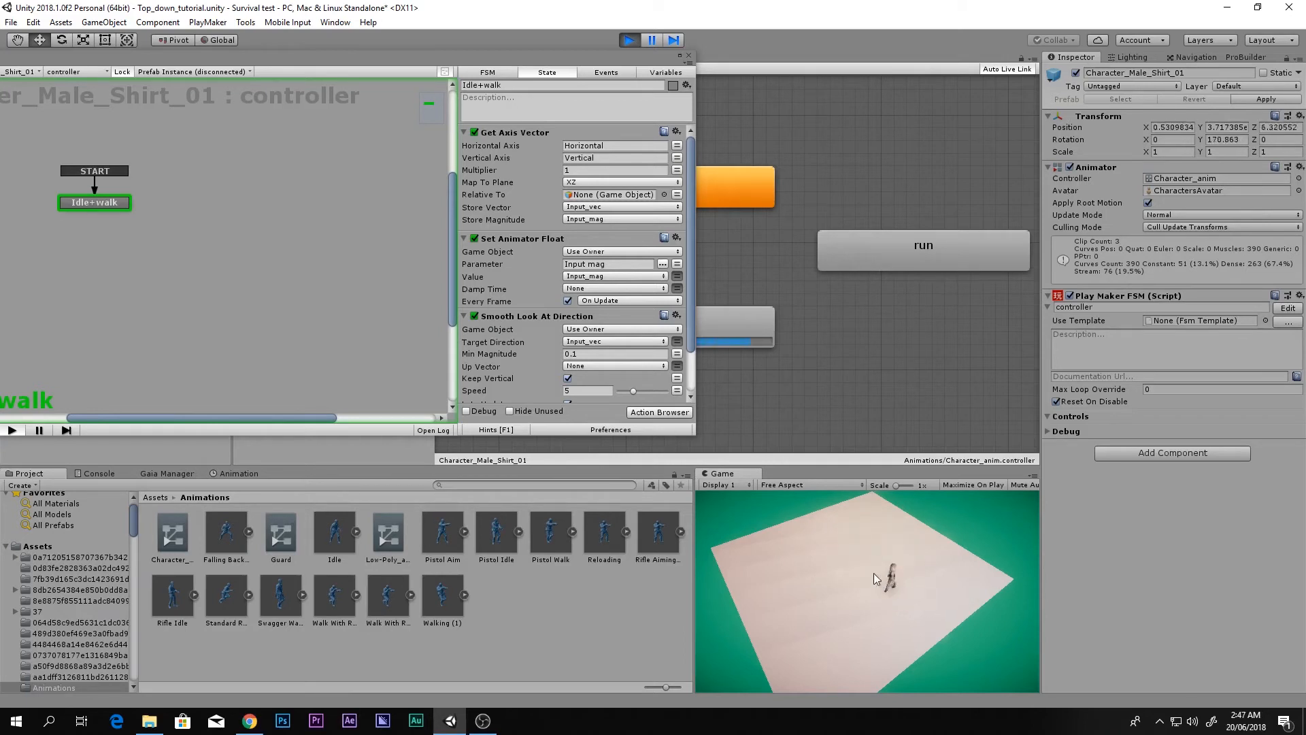
pyautogui.press('w')
pyautogui.press('a')
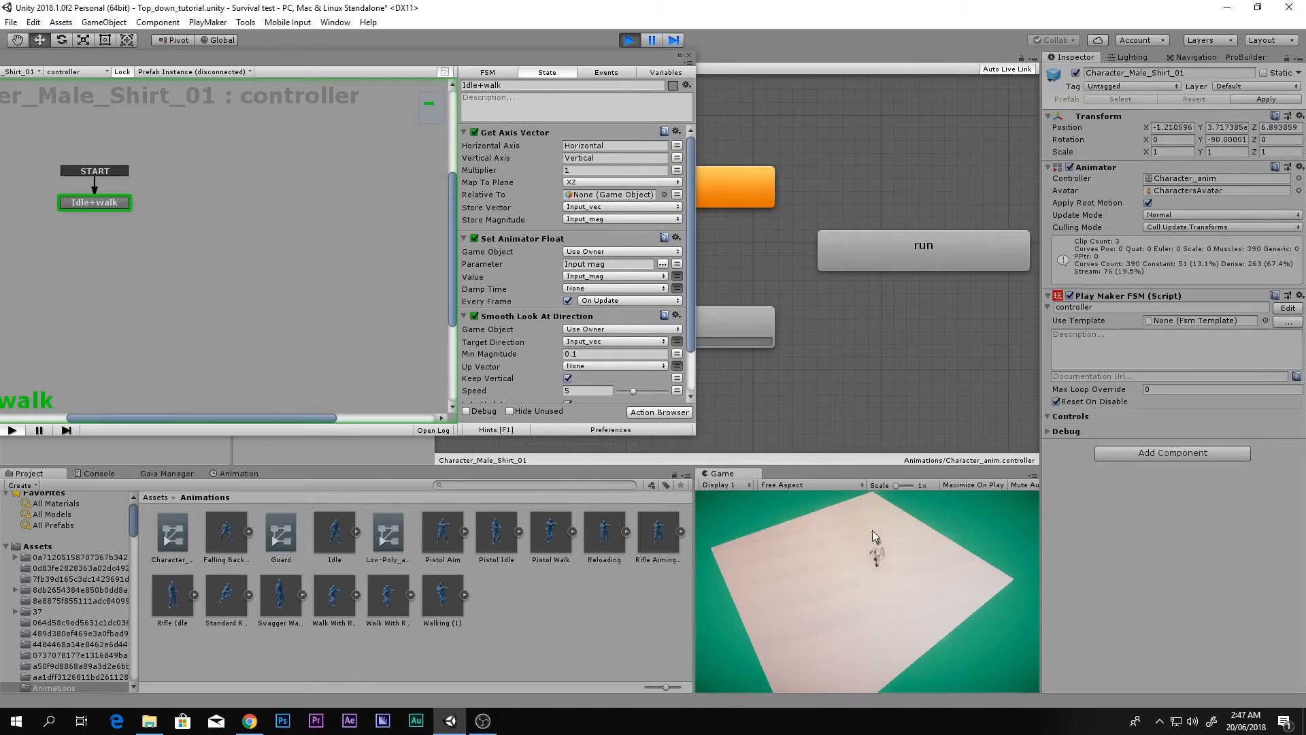
pyautogui.click(629, 39)
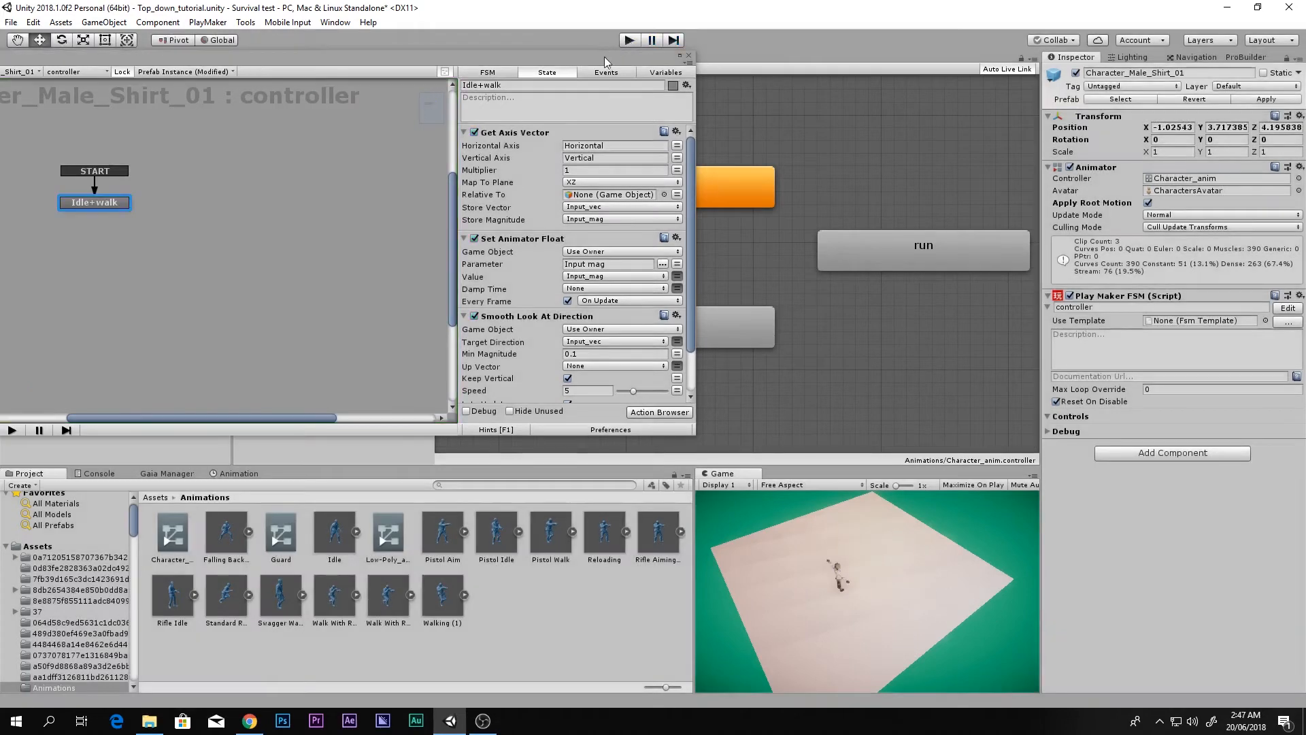
# Step: Add a new state named 'run' to the PlayMaker FSM graph
pyautogui.moveTo(604, 56); pyautogui.dragTo(812, 60)
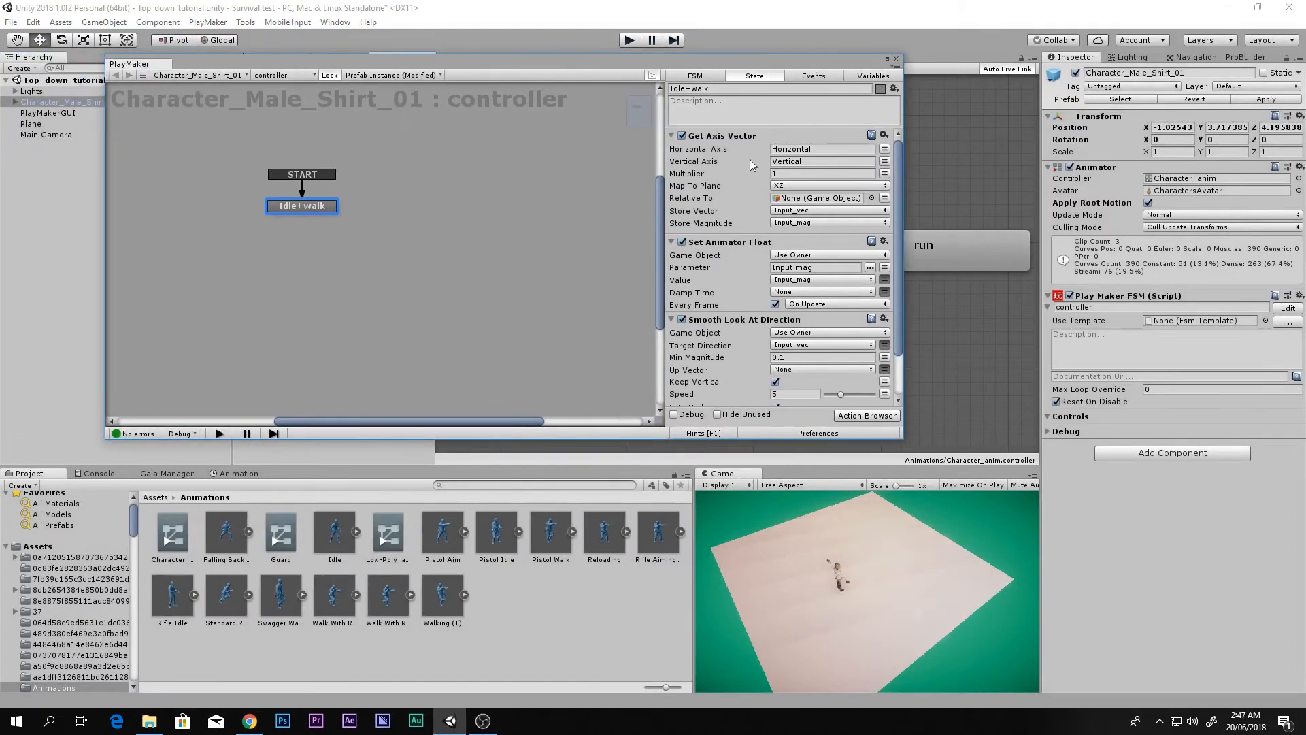
pyautogui.keyDown('ctrl'); pyautogui.click(434, 219); pyautogui.keyUp('ctrl')
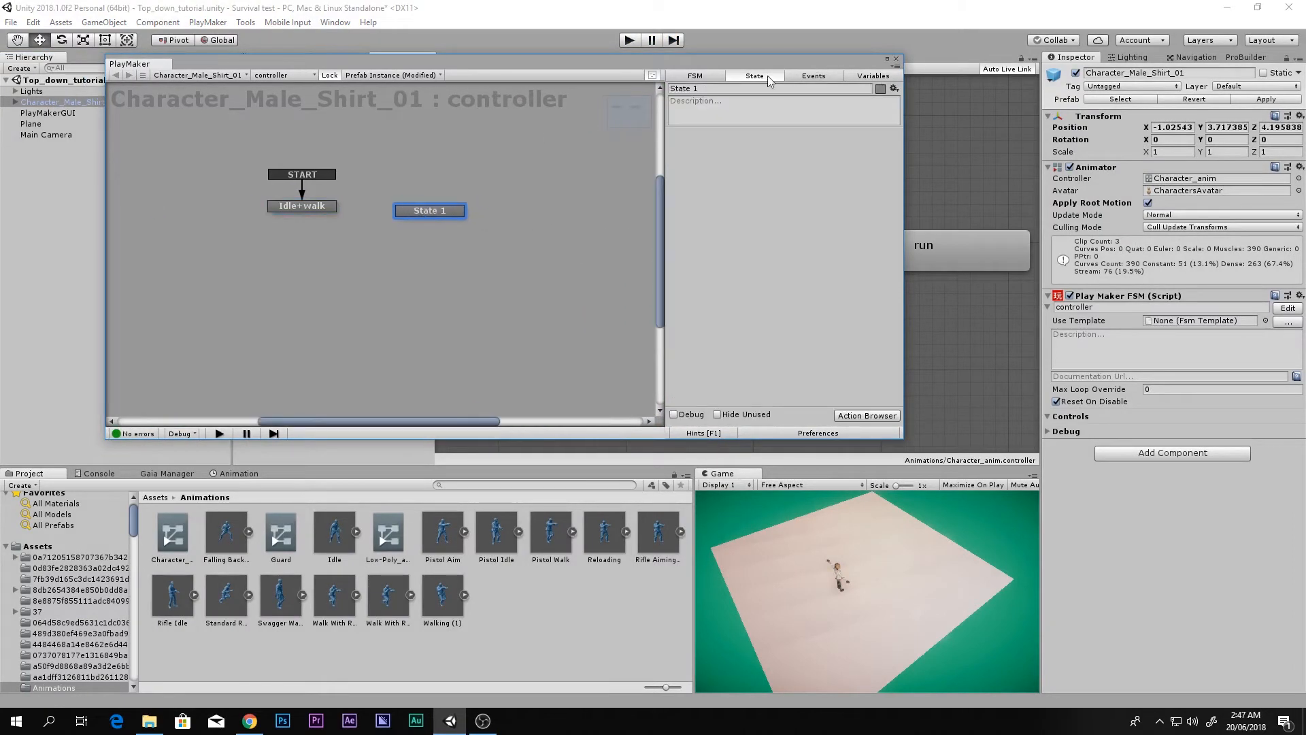
pyautogui.click(738, 89)
pyautogui.write('run')
pyautogui.moveTo(788, 64); pyautogui.dragTo(828, 524)
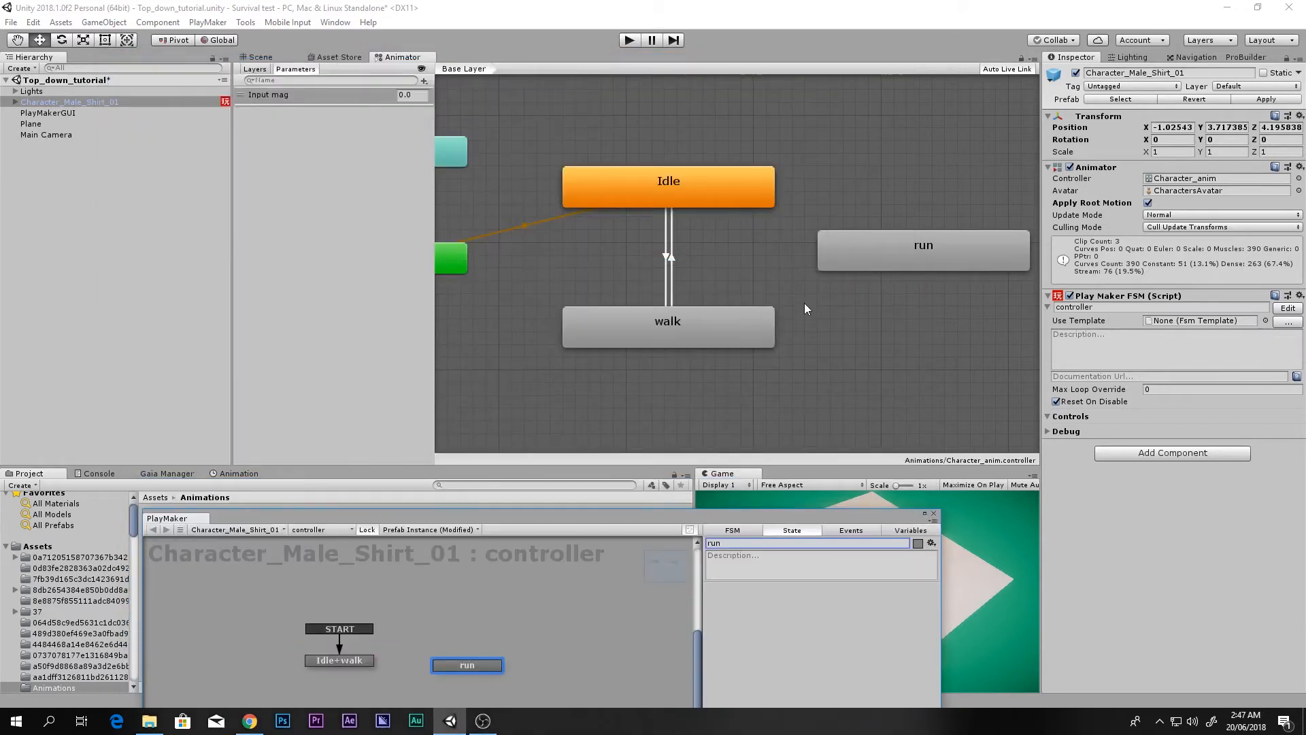
pyautogui.scroll(-3, 659, 295)
pyautogui.scroll(3, 670, 280)
pyautogui.scroll(-2, 669, 277)
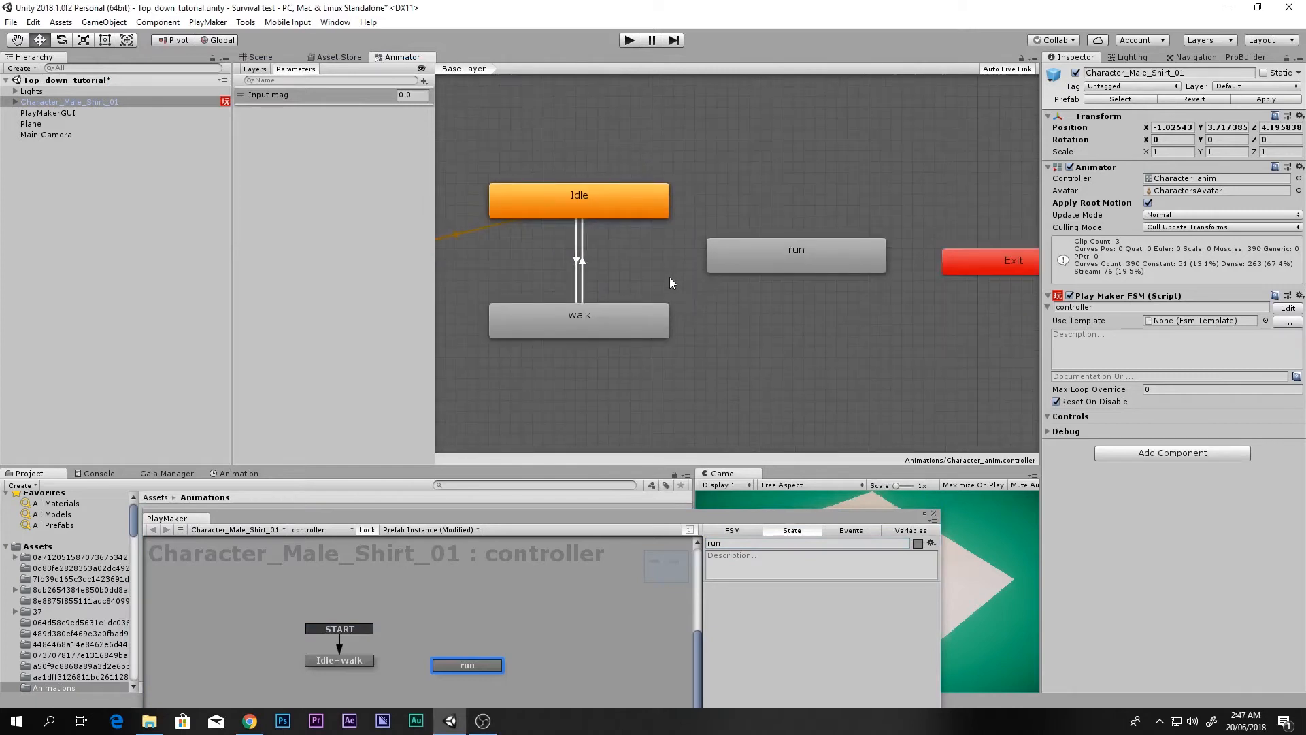
# Step: Link walk and run both ways in the Animator and add a new Bool parameter
pyautogui.click(598, 324)
pyautogui.rightClick(598, 324)
pyautogui.click(619, 333)
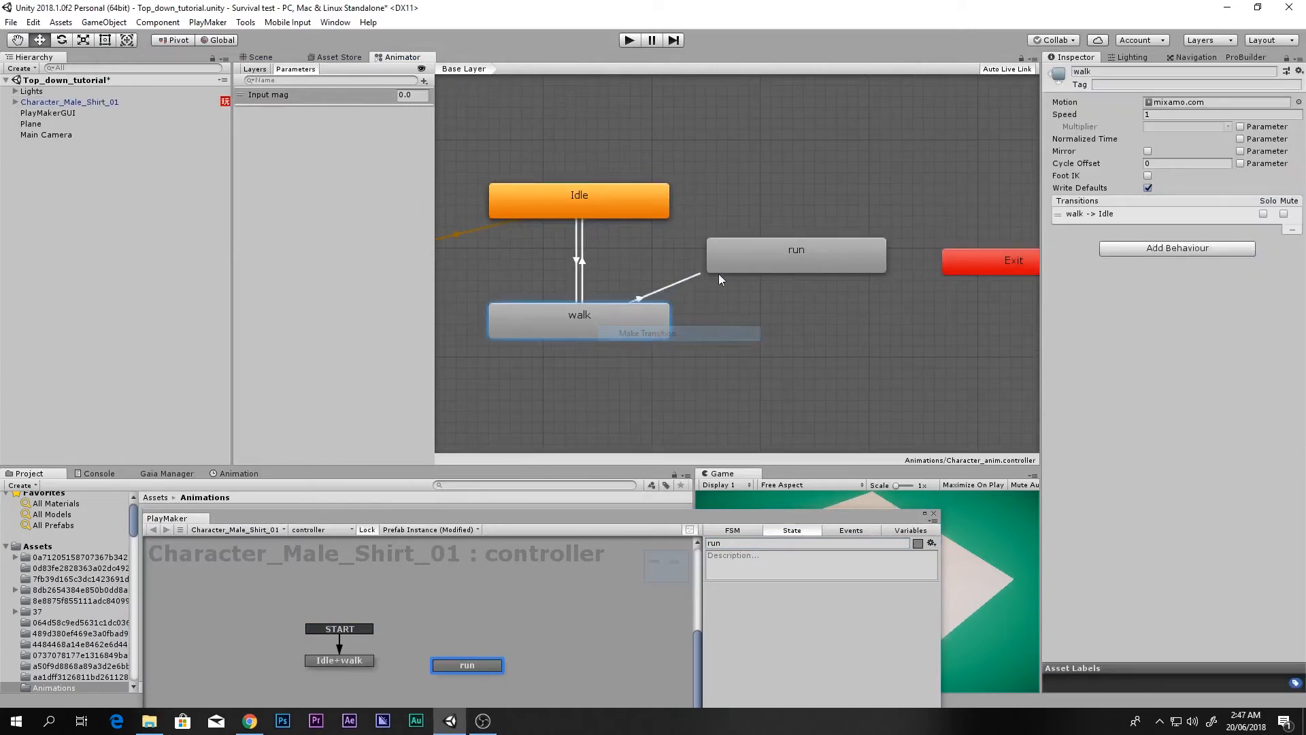
pyautogui.click(768, 272)
pyautogui.rightClick(769, 272)
pyautogui.click(844, 277)
pyautogui.click(623, 317)
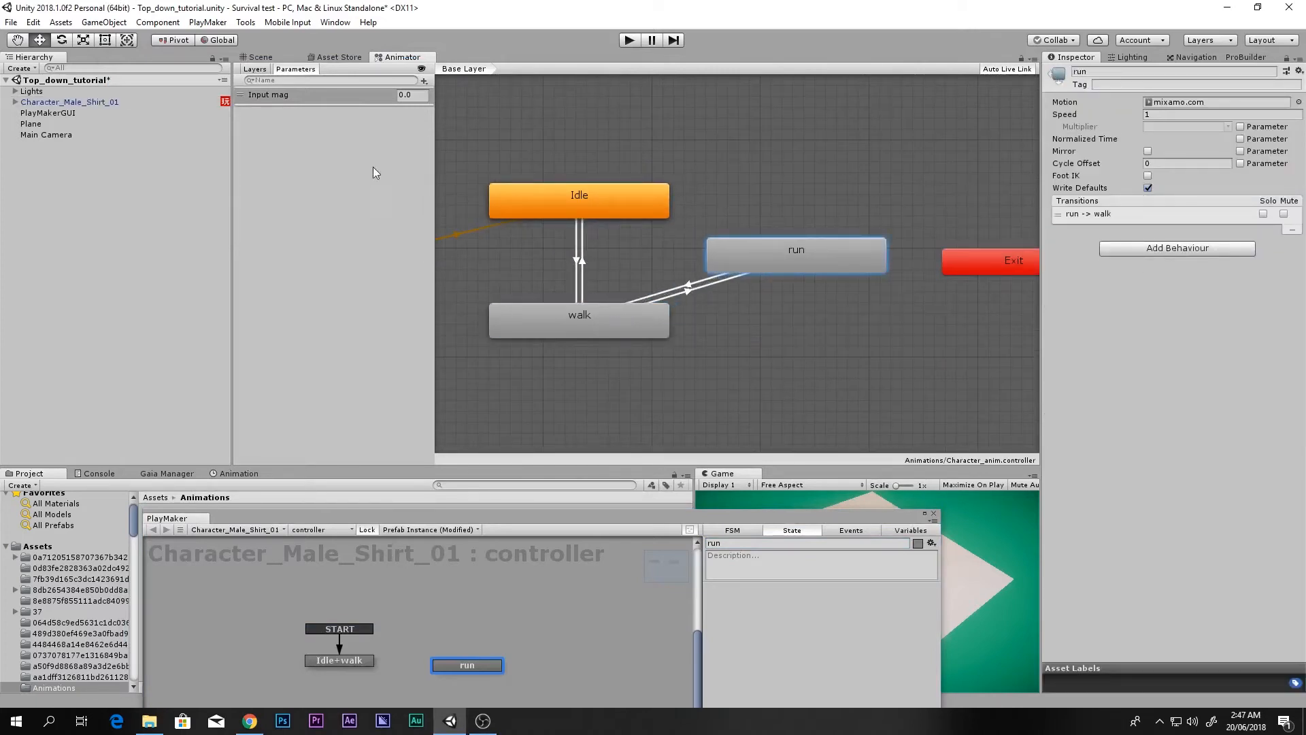
pyautogui.click(424, 81)
pyautogui.click(443, 128)
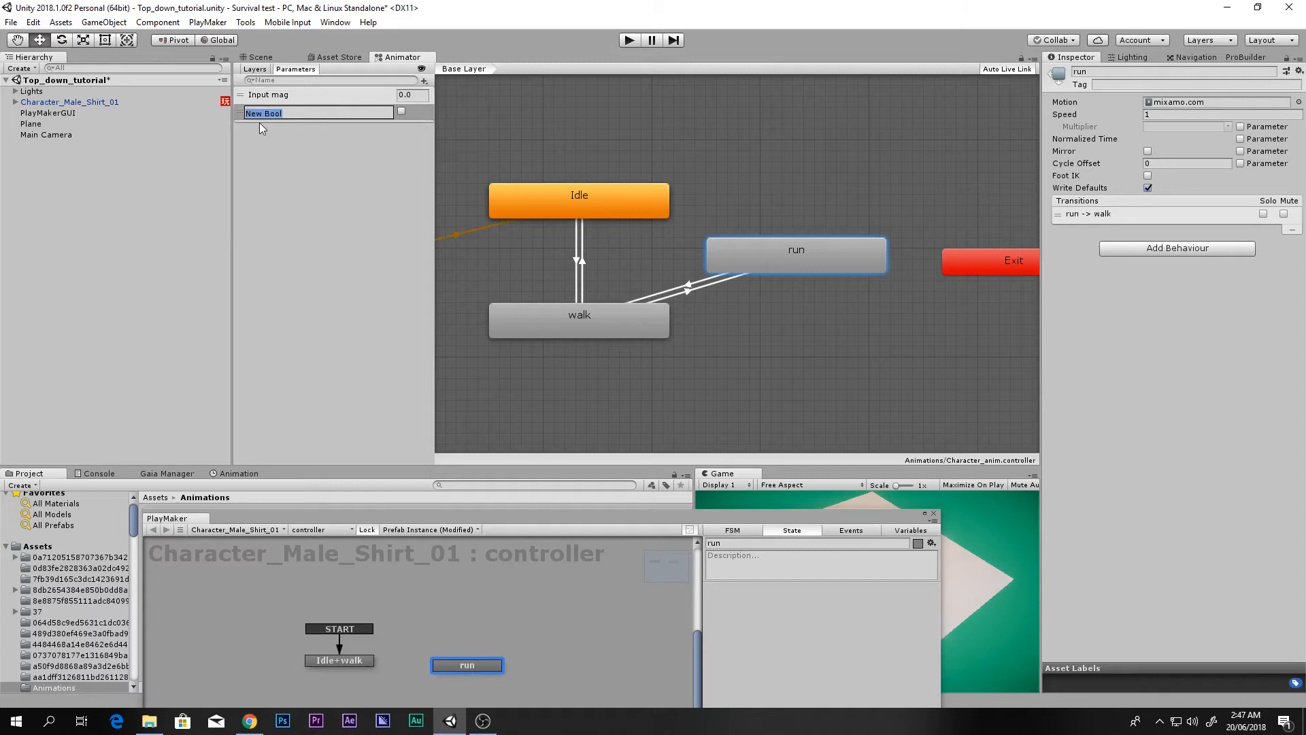
# Step: Name the new Bool parameter 'Run' and leave it unchecked (false)
pyautogui.write('Run')
pyautogui.press('Return')
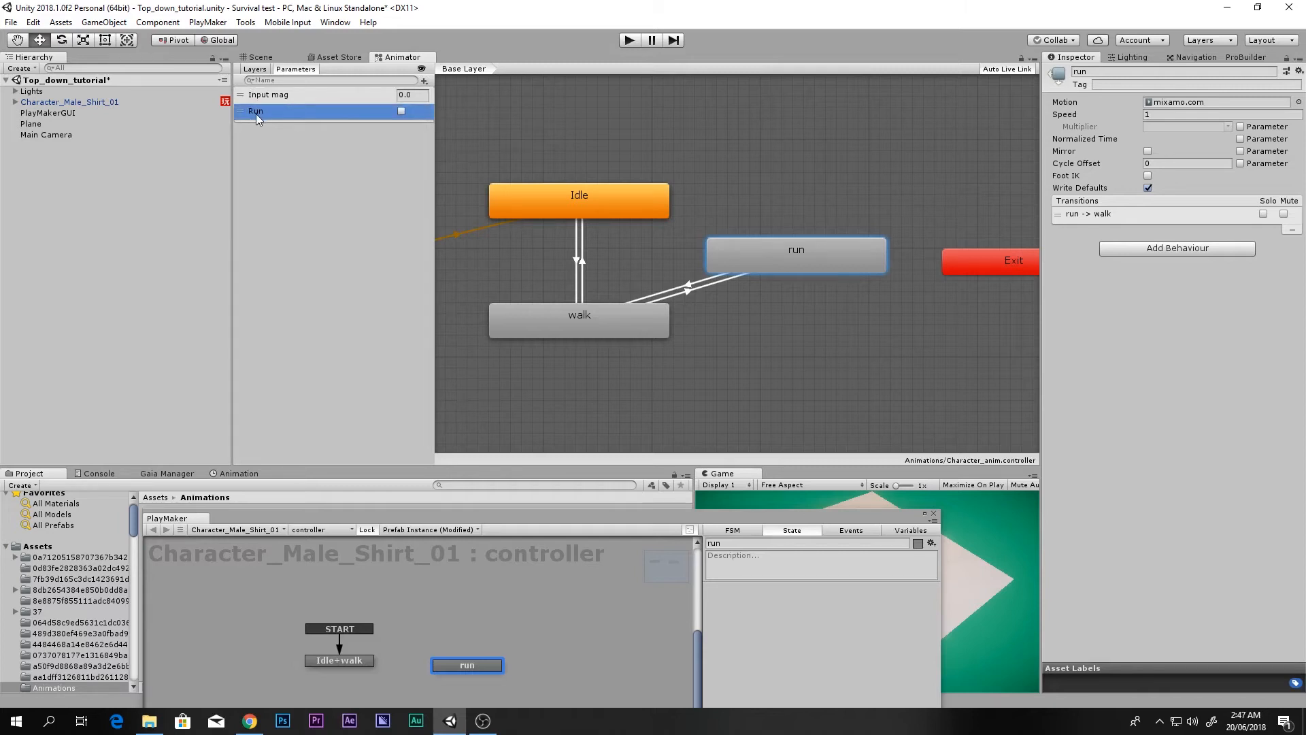
pyautogui.click(402, 111)
pyautogui.scroll(3, 606, 263)
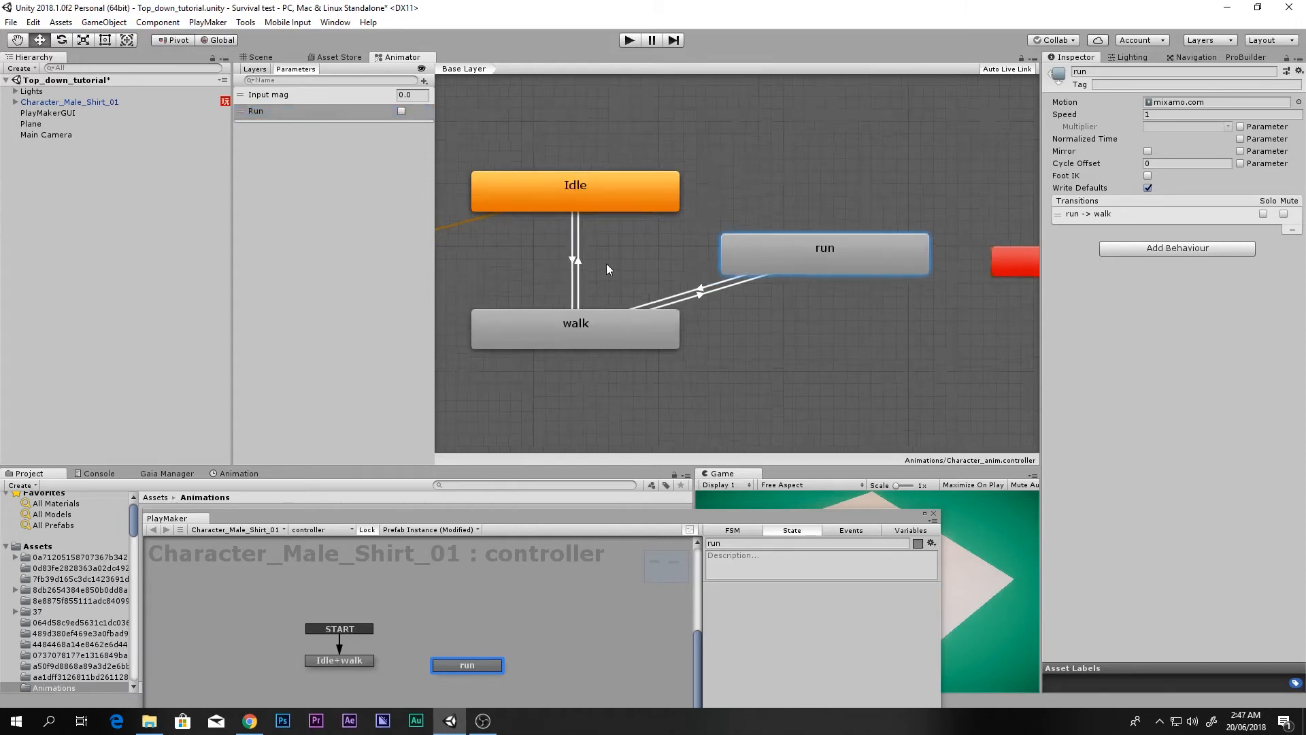
pyautogui.scroll(-2, 548, 252)
# Step: Turn off exit time on the walk-to-run transition and give it a Run condition
pyautogui.scroll(1, 546, 266)
pyautogui.click(617, 309)
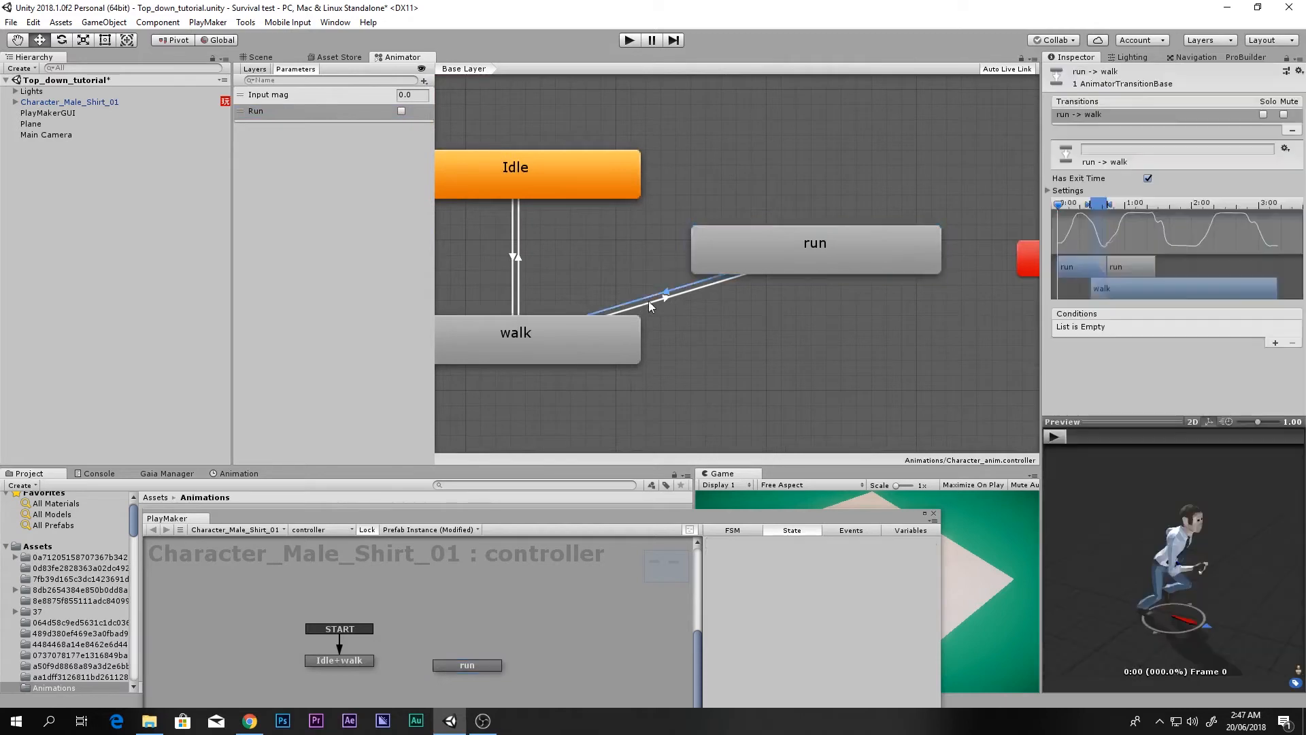
pyautogui.click(1148, 178)
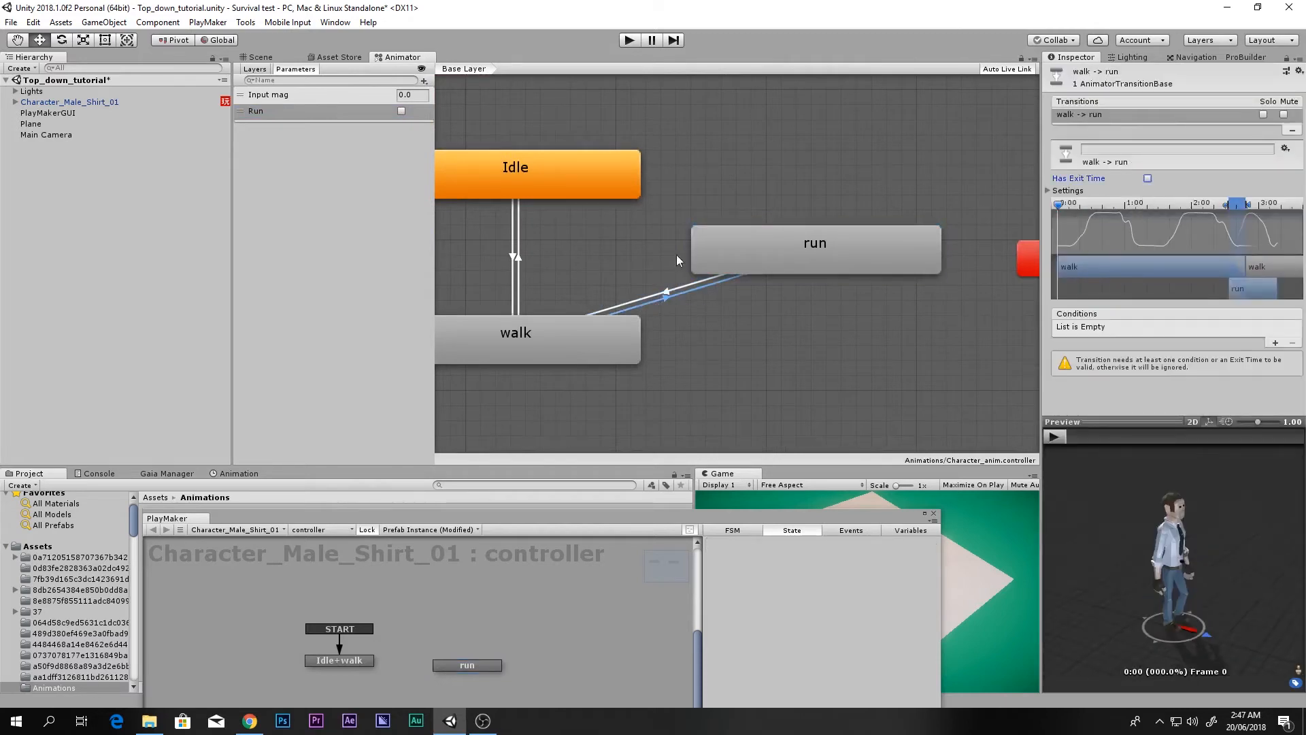
pyautogui.click(647, 298)
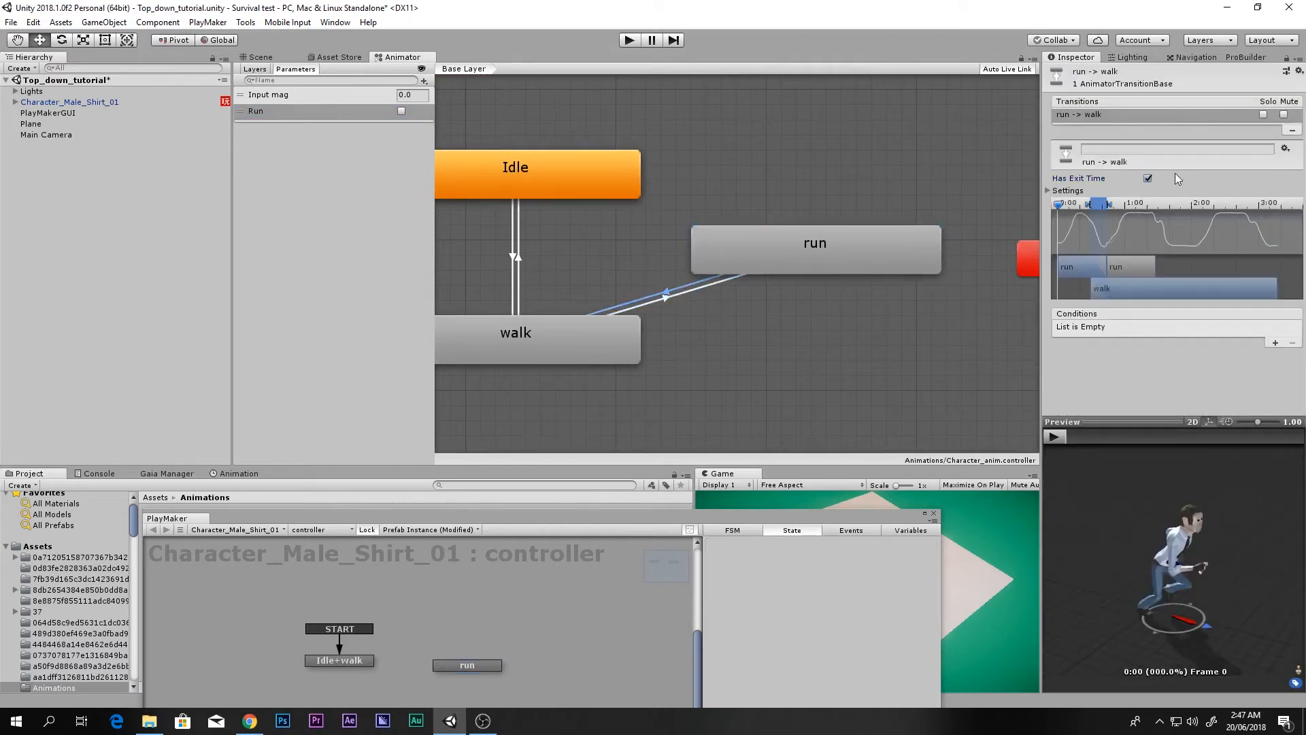
pyautogui.click(666, 298)
pyautogui.click(1274, 344)
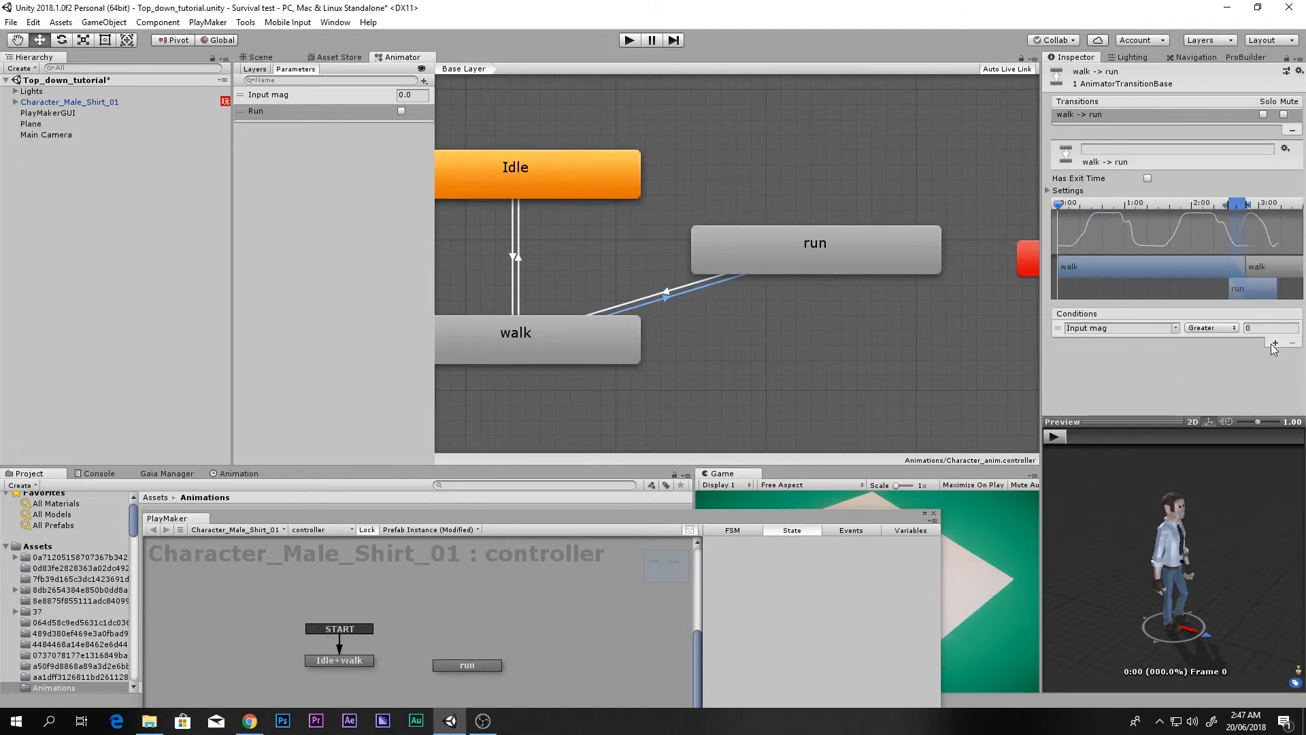
pyautogui.click(1175, 328)
pyautogui.click(1202, 357)
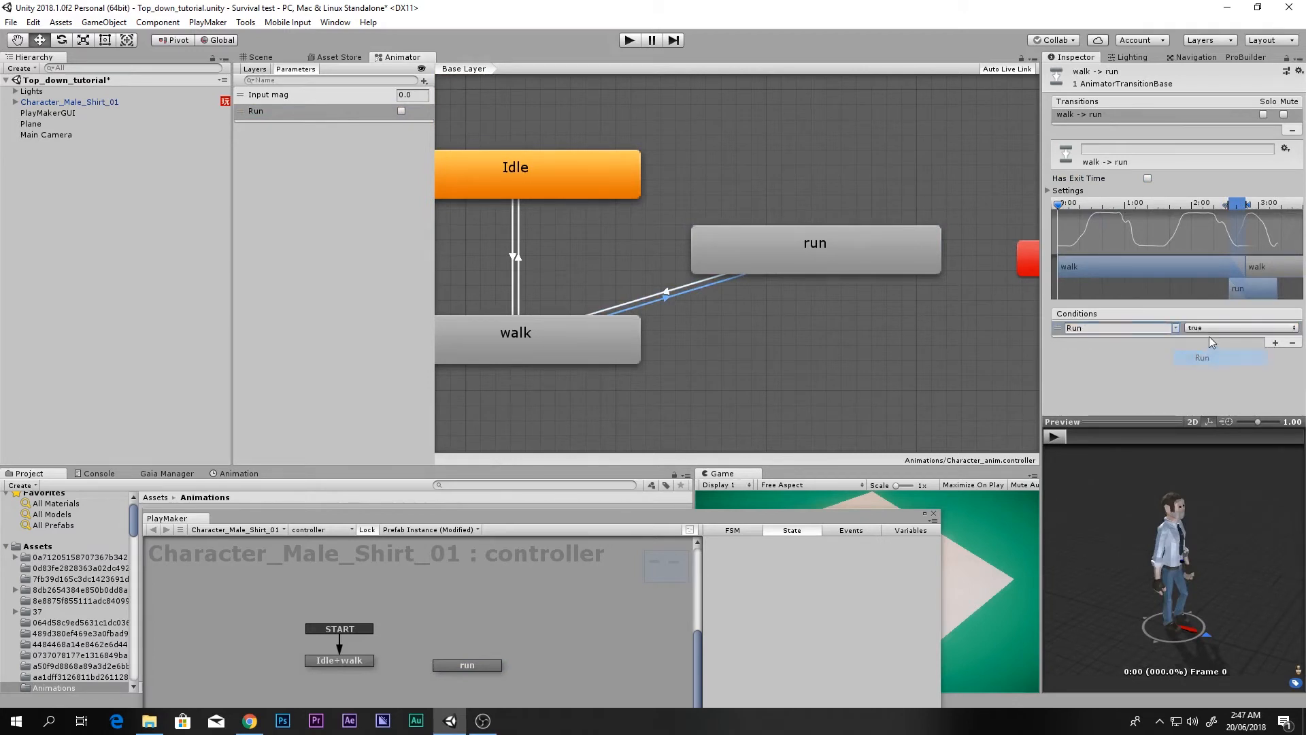
# Step: Add a condition requiring Run to be false to the run-to-walk transition
pyautogui.click(711, 281)
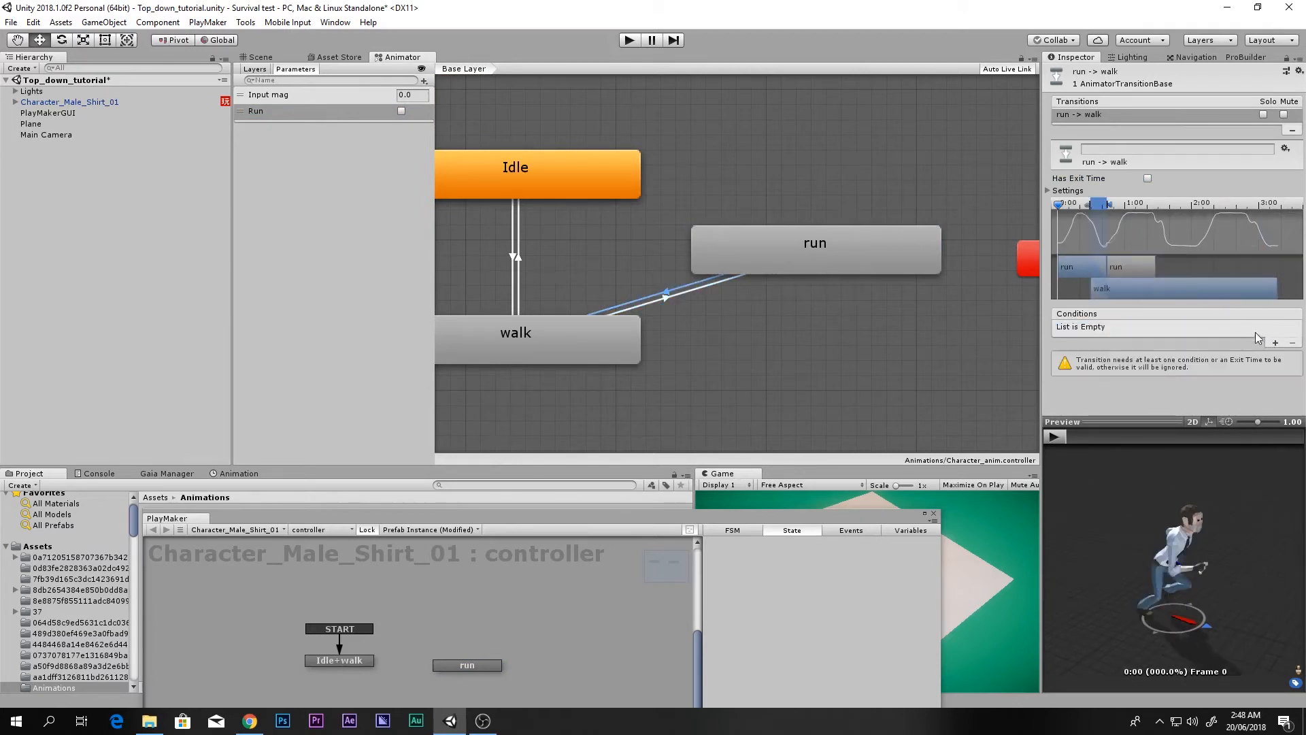
pyautogui.click(1275, 344)
pyautogui.click(1175, 328)
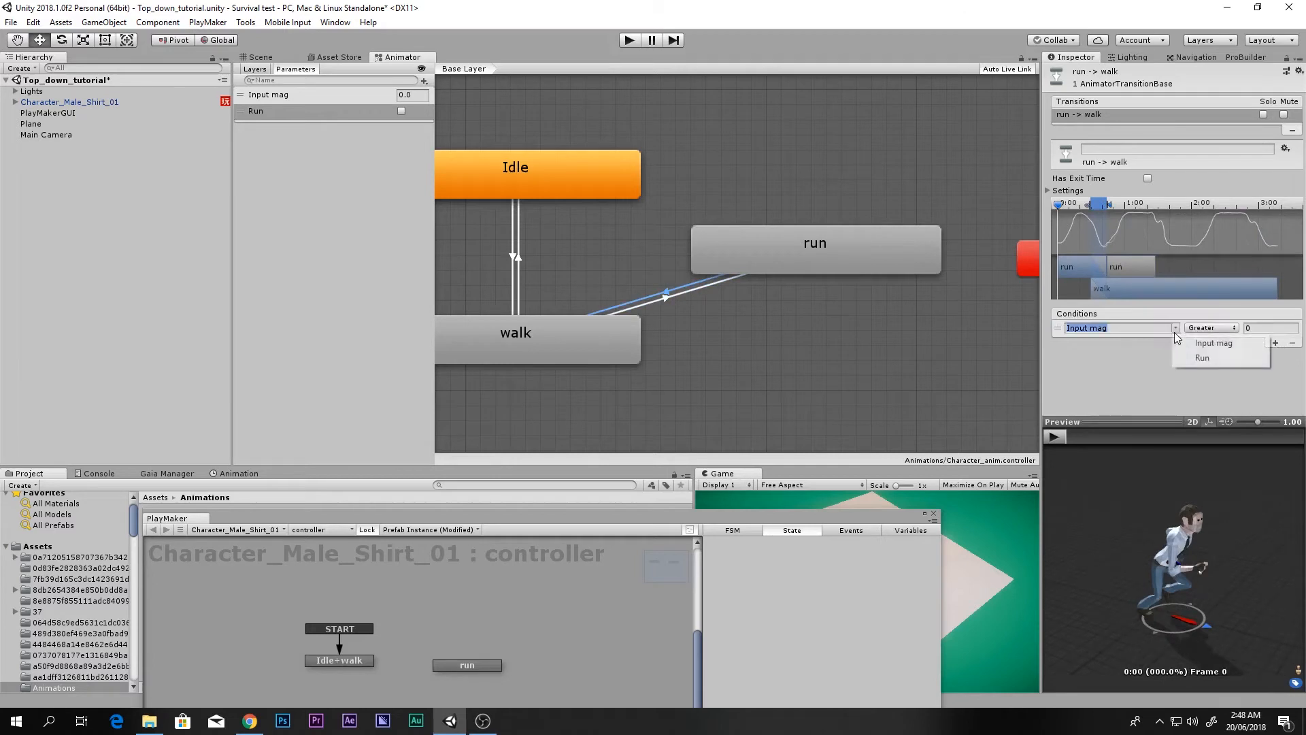
pyautogui.click(1202, 357)
pyautogui.click(1238, 328)
pyautogui.click(1218, 357)
pyautogui.scroll(-2, 696, 354)
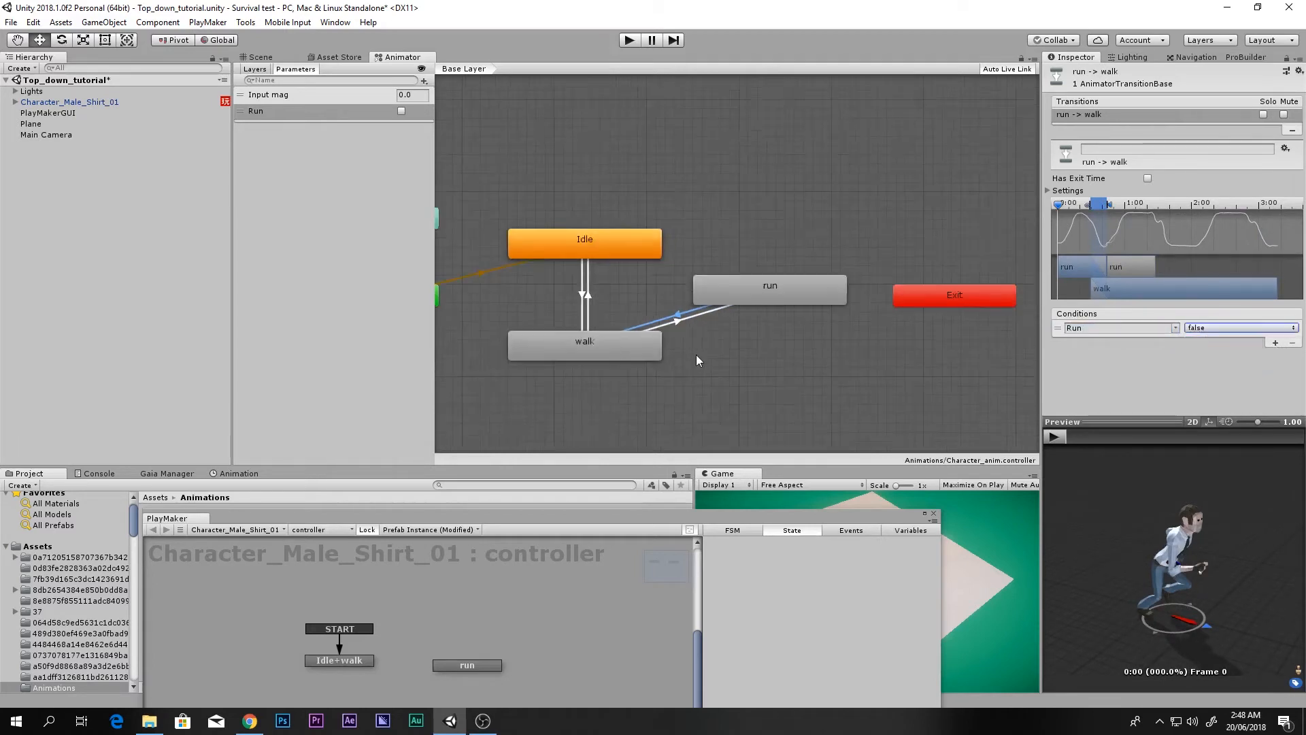
pyautogui.scroll(3, 687, 353)
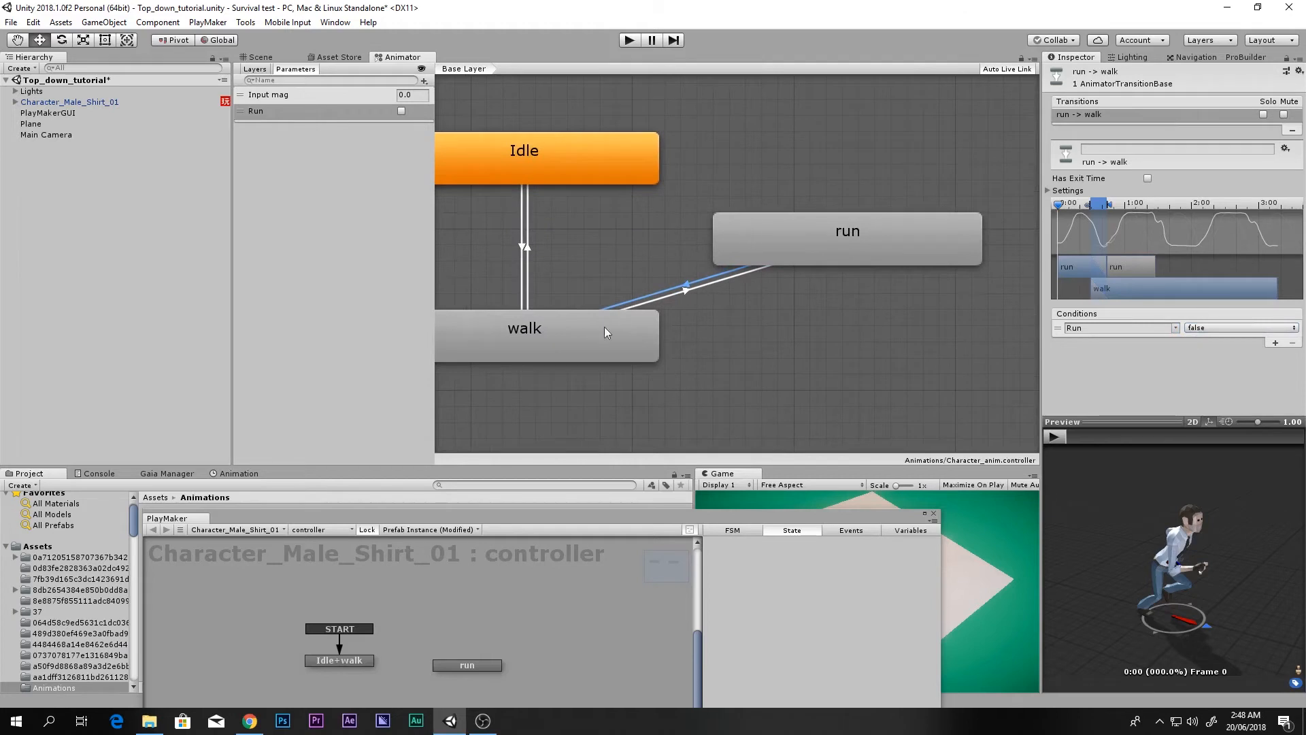
# Step: Play the run-to-walk transition animation in the Inspector preview
pyautogui.click(718, 282)
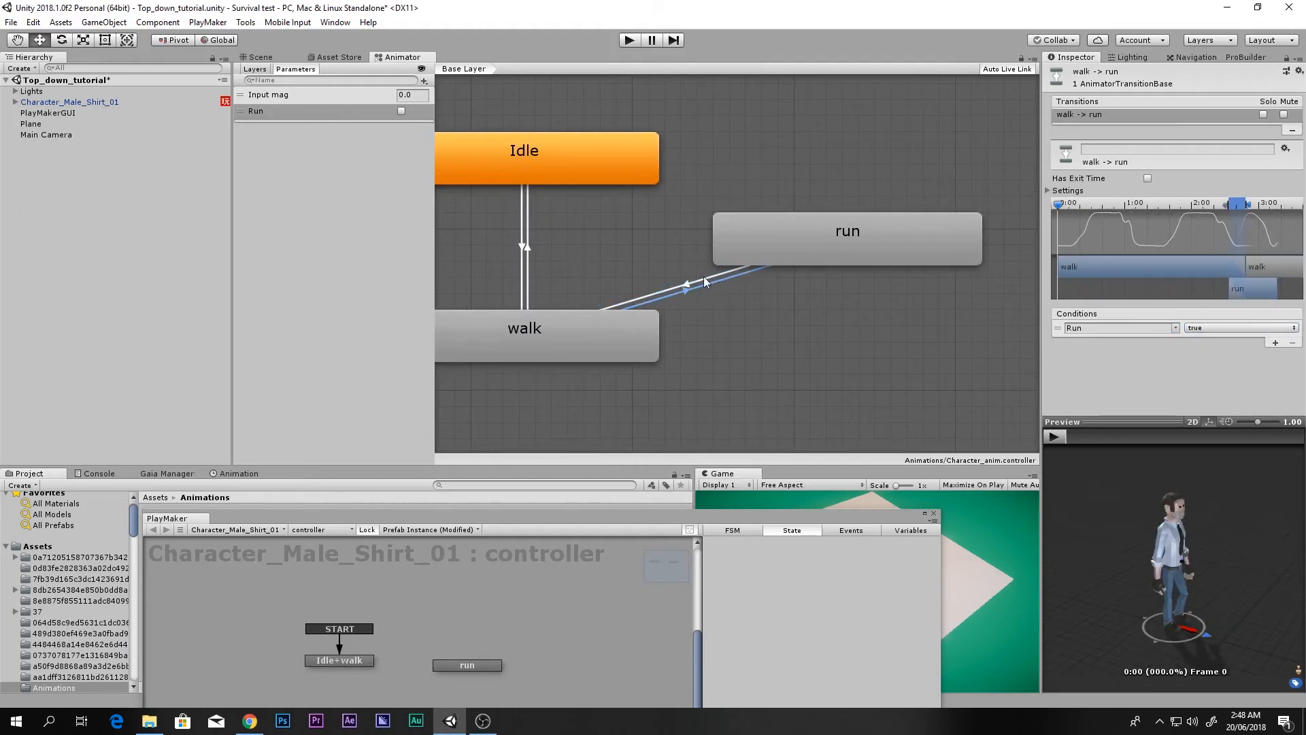
pyautogui.click(714, 272)
pyautogui.scroll(-1, 581, 328)
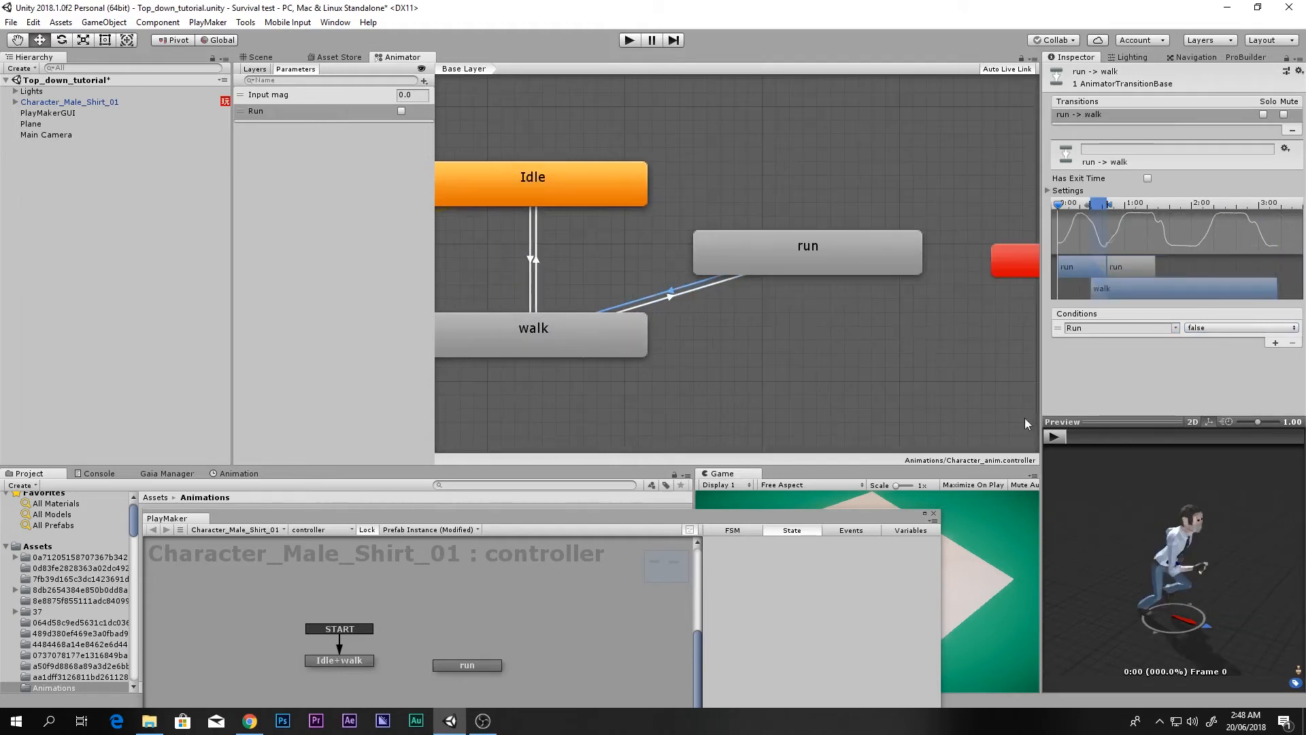
pyautogui.click(1053, 437)
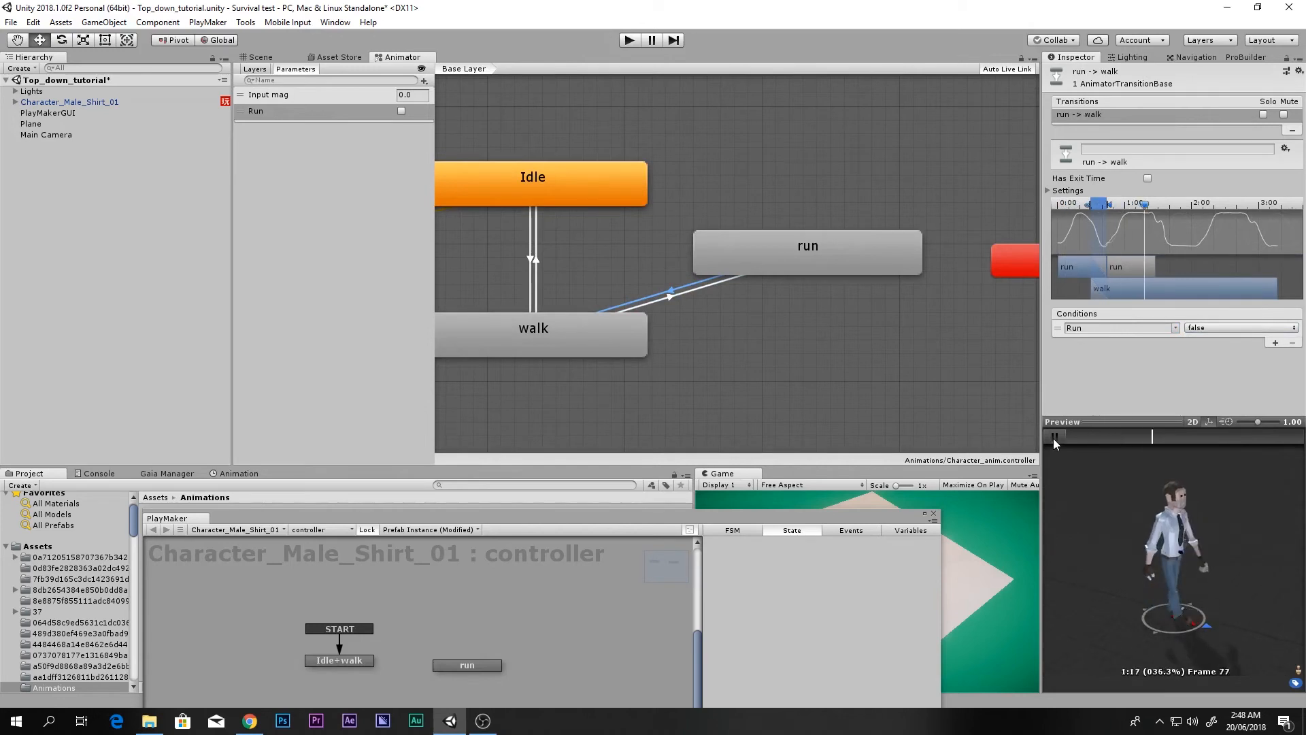
pyautogui.scroll(-3, 685, 365)
pyautogui.scroll(2, 706, 401)
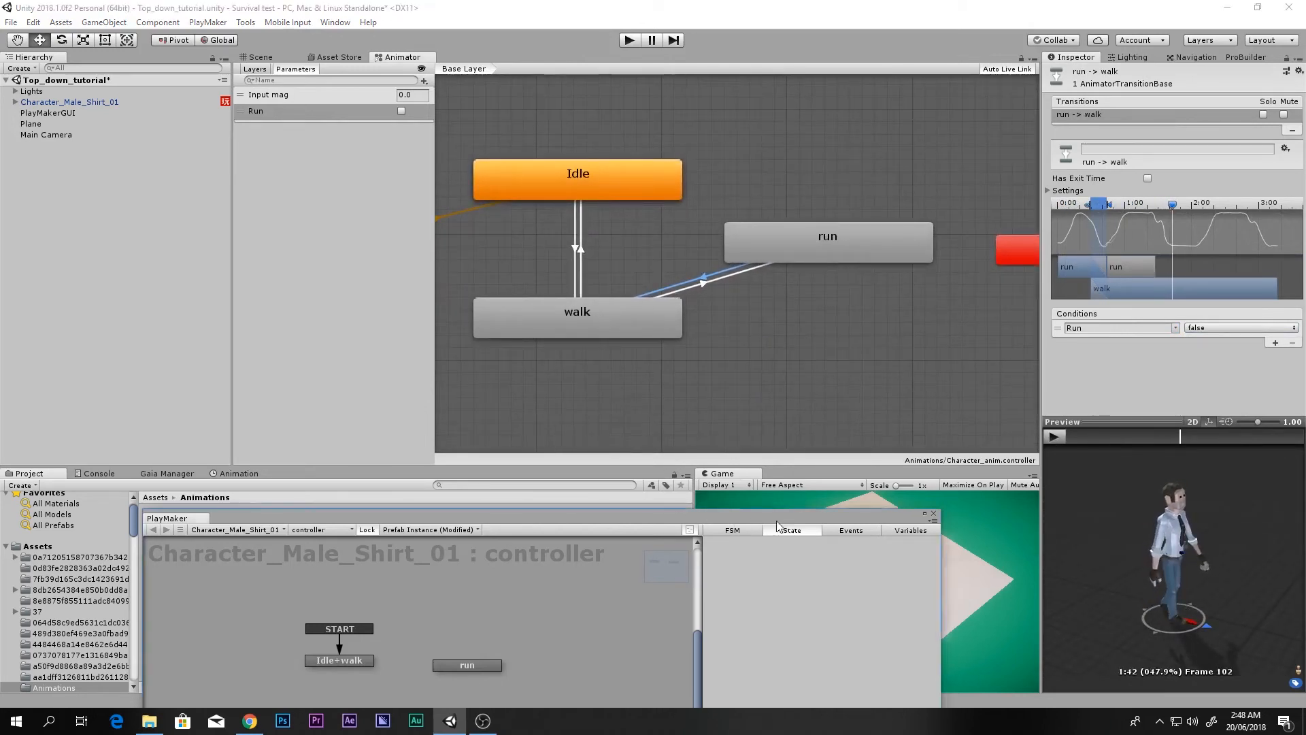
# Step: Enter play mode, tick Run and steer the running character with W, A and S
pyautogui.moveTo(775, 521); pyautogui.dragTo(439, 460)
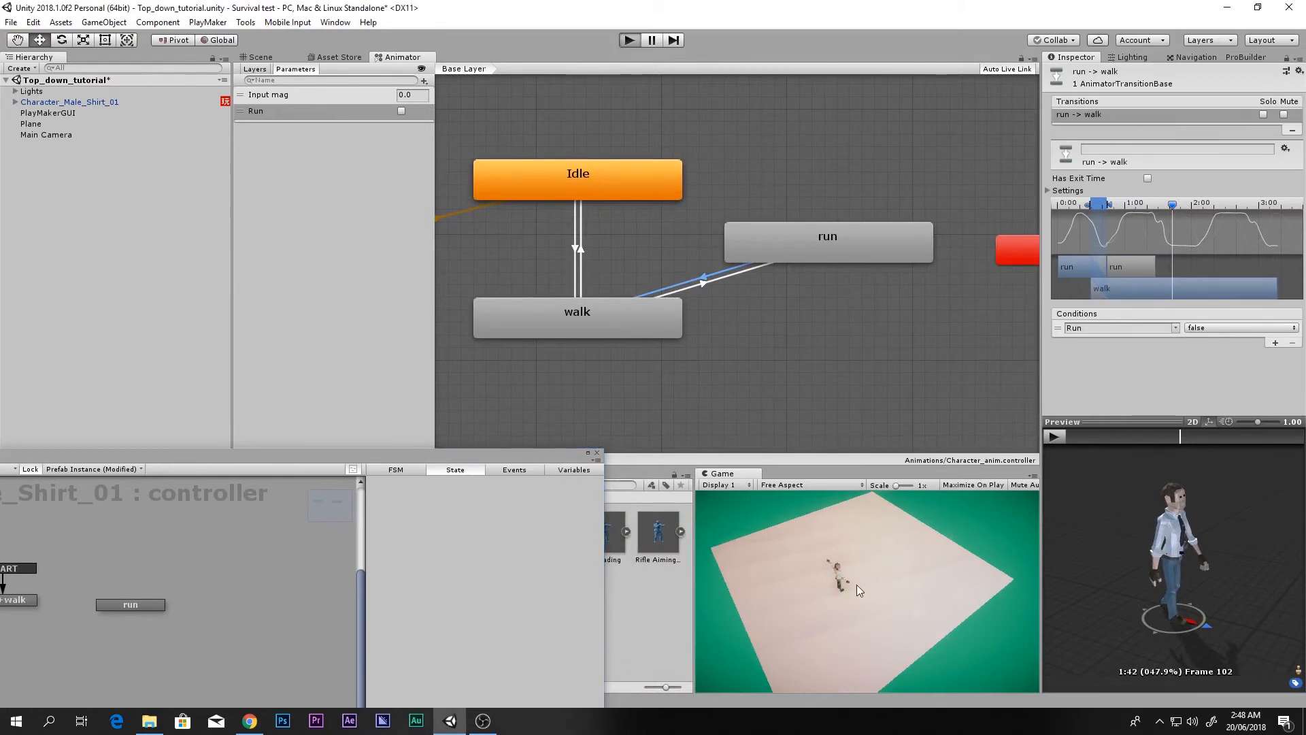
pyautogui.hotkey('ctrl', 'p')
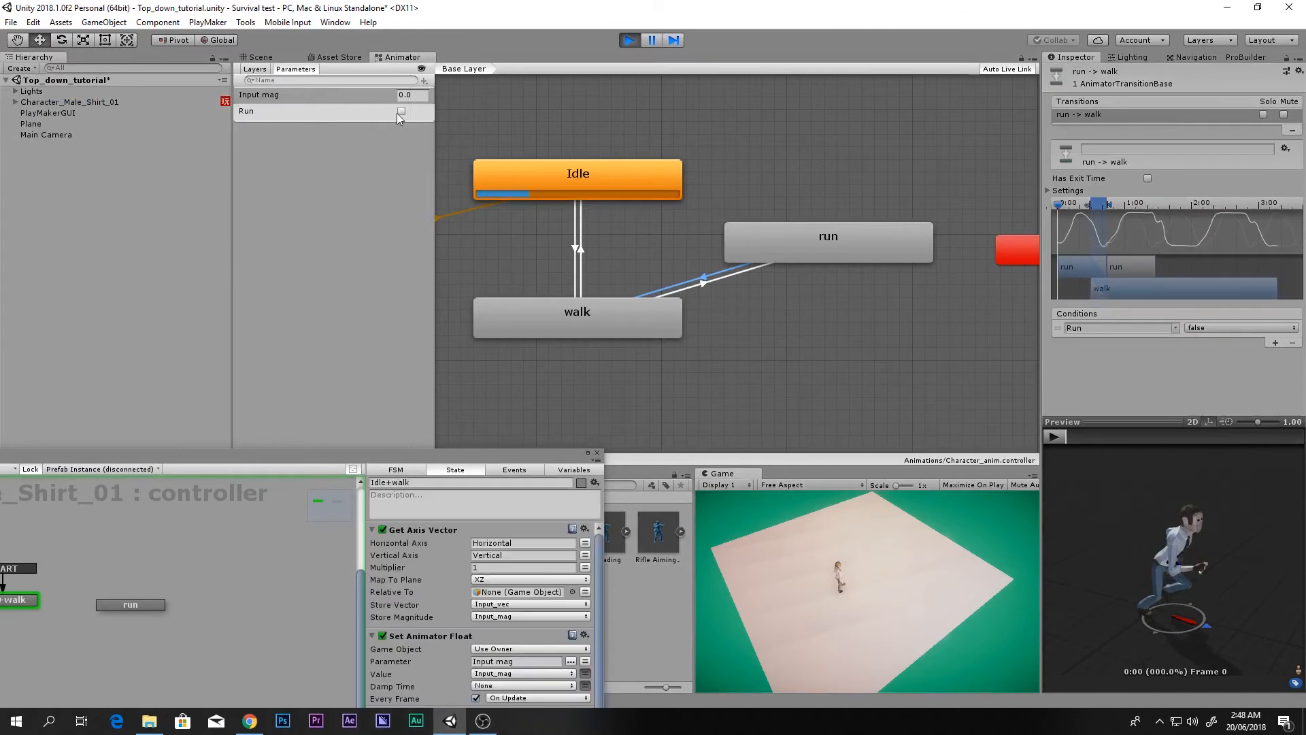
pyautogui.click(401, 112)
pyautogui.click(870, 614)
pyautogui.press('w')
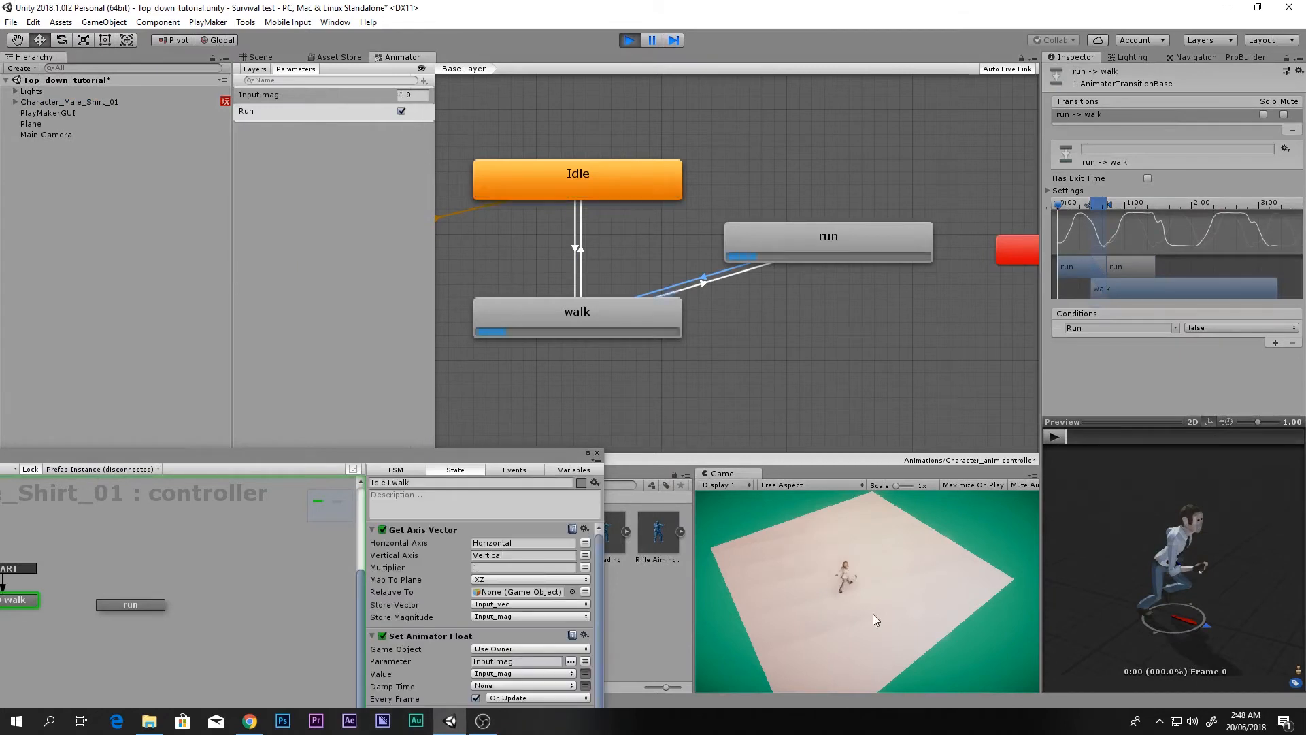
pyautogui.press('a')
pyautogui.press('s')
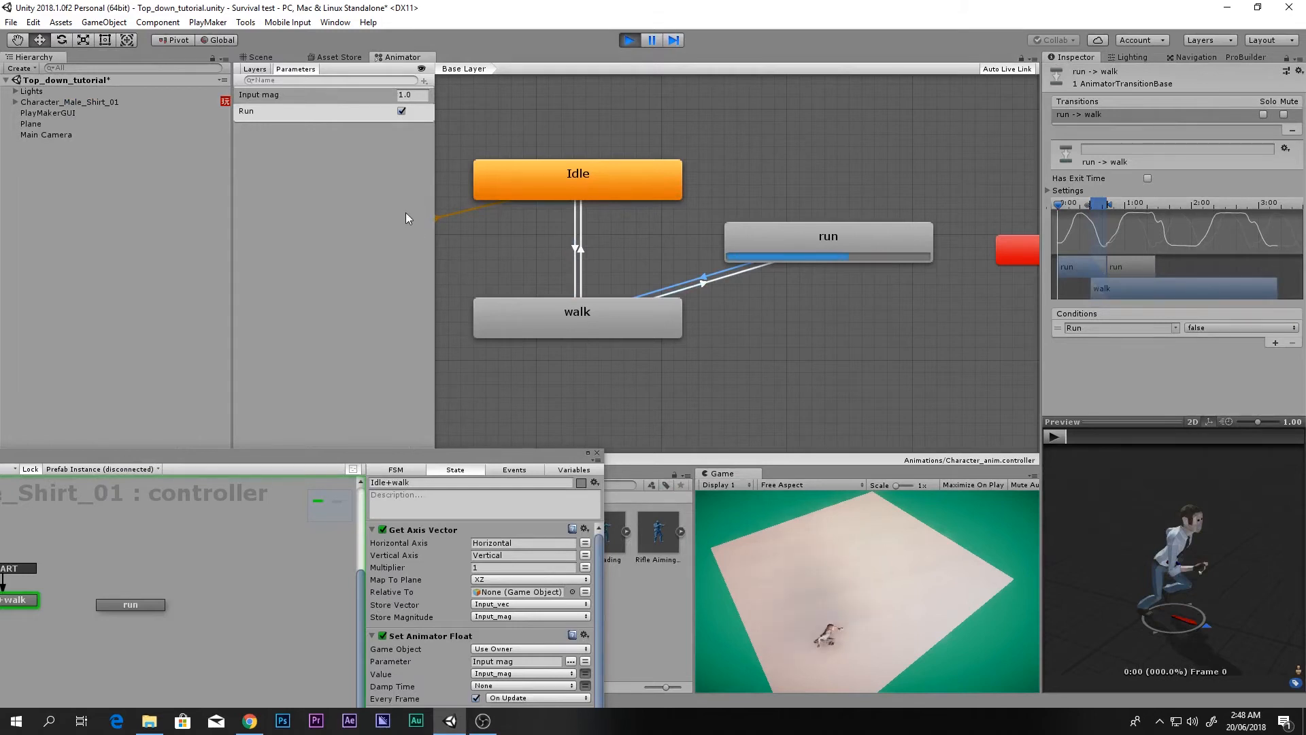
# Step: Untick Run, walk the character with D and W, then stop play mode
pyautogui.click(401, 110)
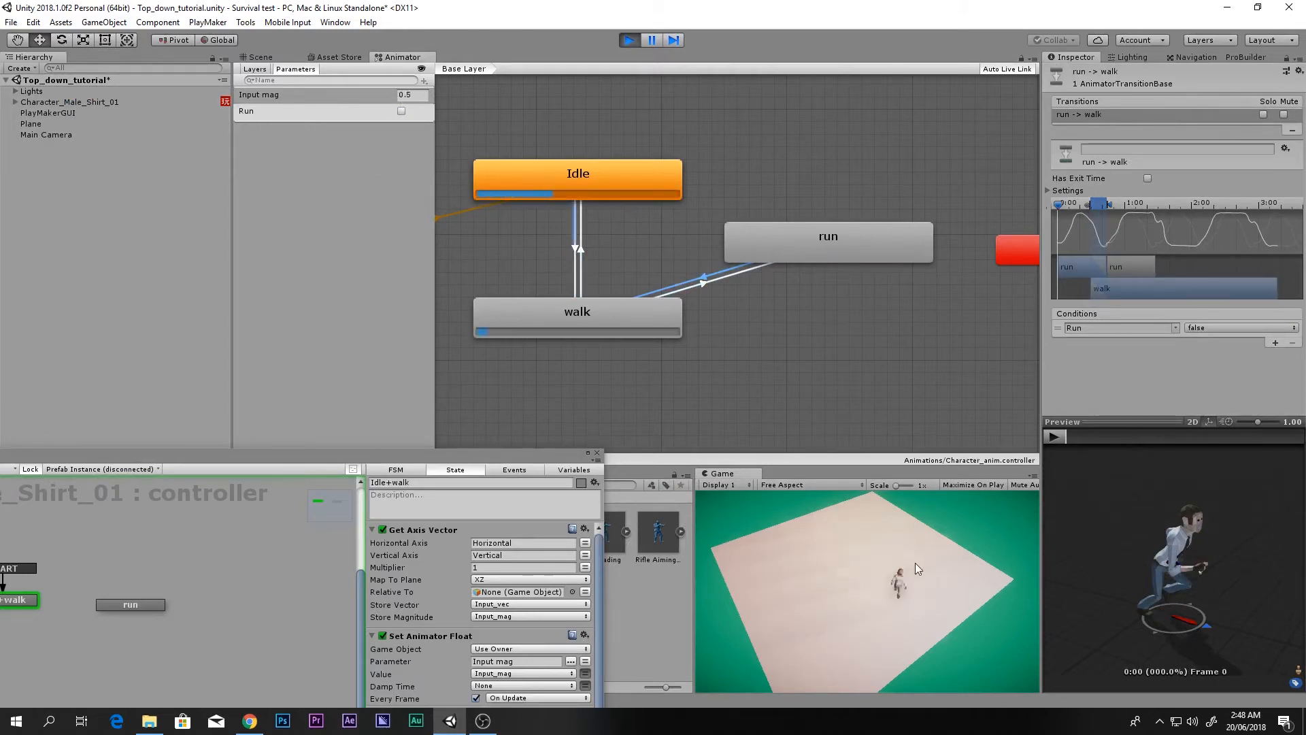
pyautogui.press('d')
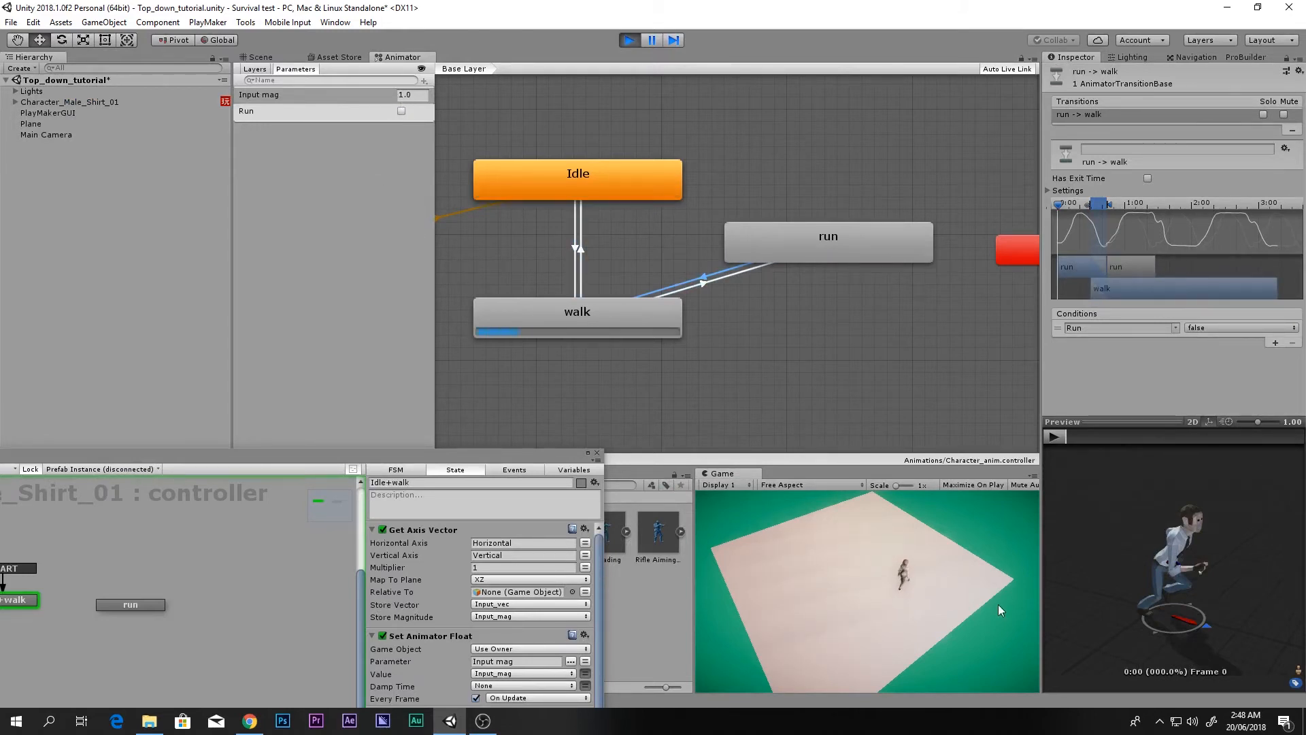
pyautogui.press('w')
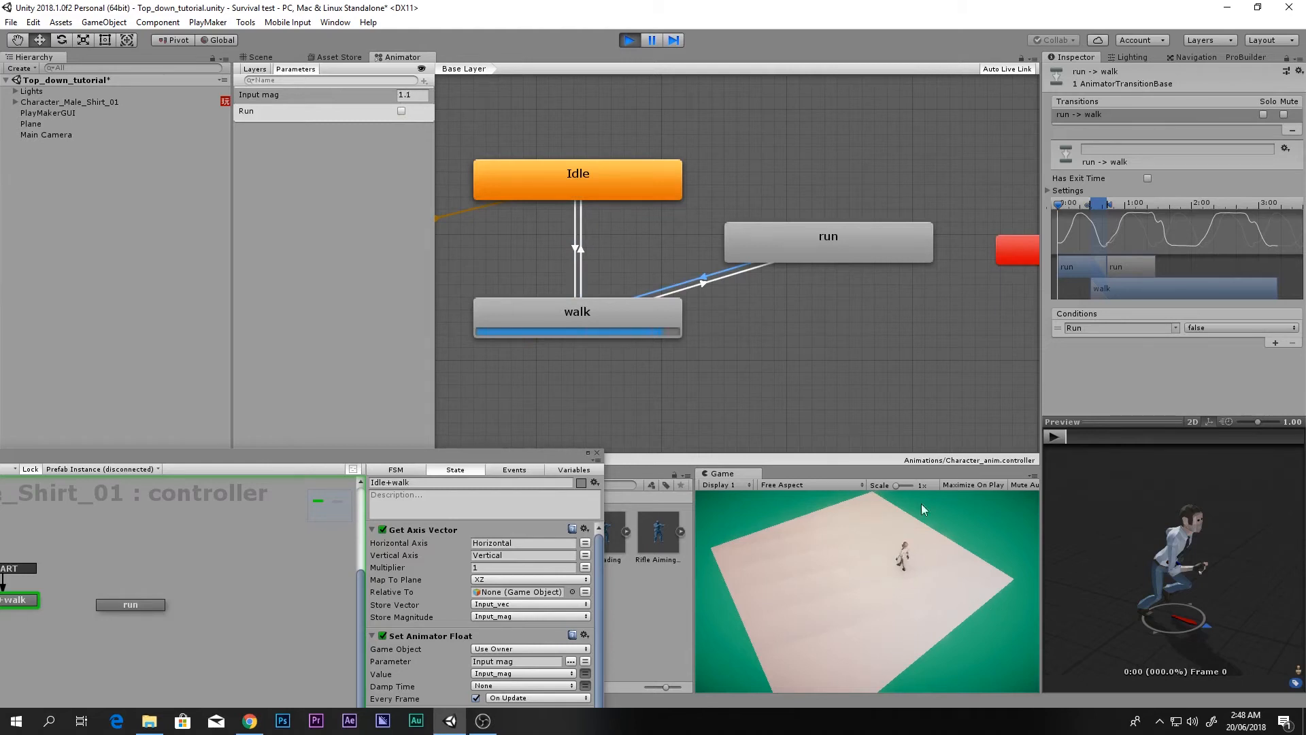
pyautogui.click(629, 39)
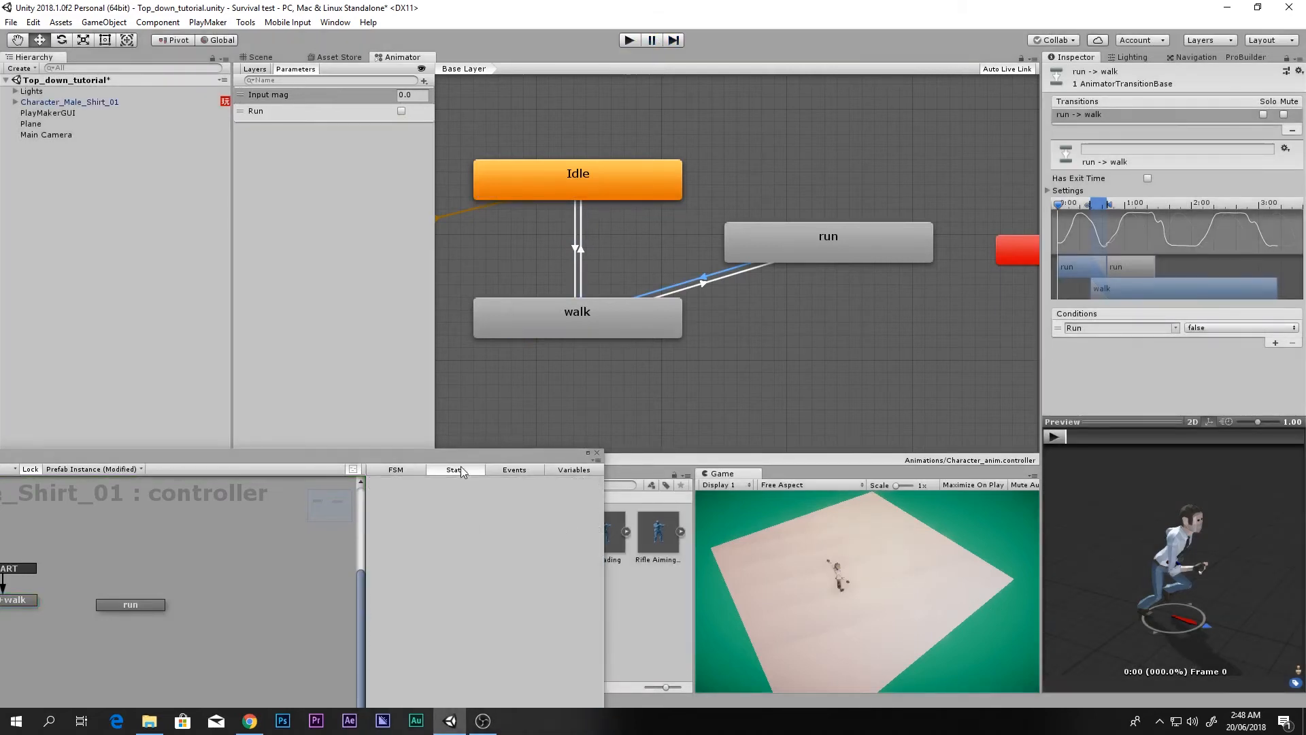
# Step: Collapse the Get Axis Vector, Set Animator Float and Smooth Look At Direction actions in Idle+walk
pyautogui.moveTo(706, 342); pyautogui.dragTo(744, 199)
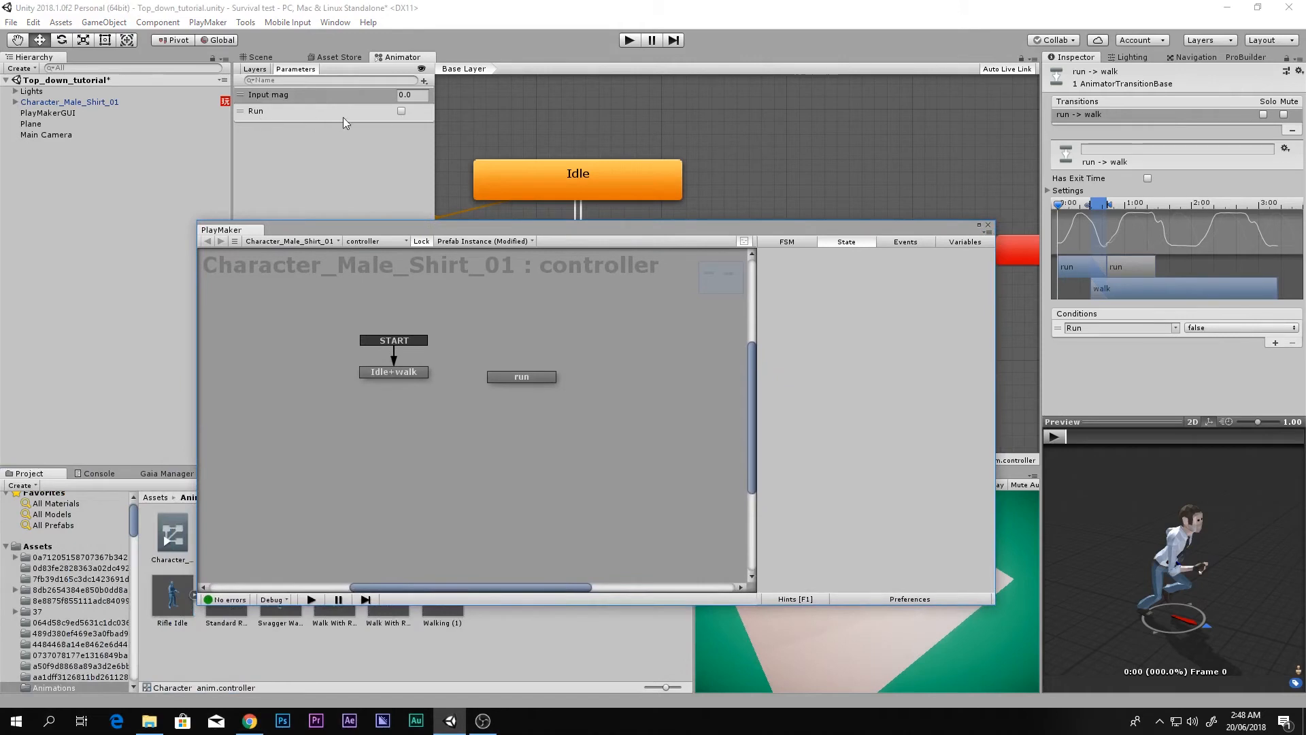
pyautogui.click(408, 373)
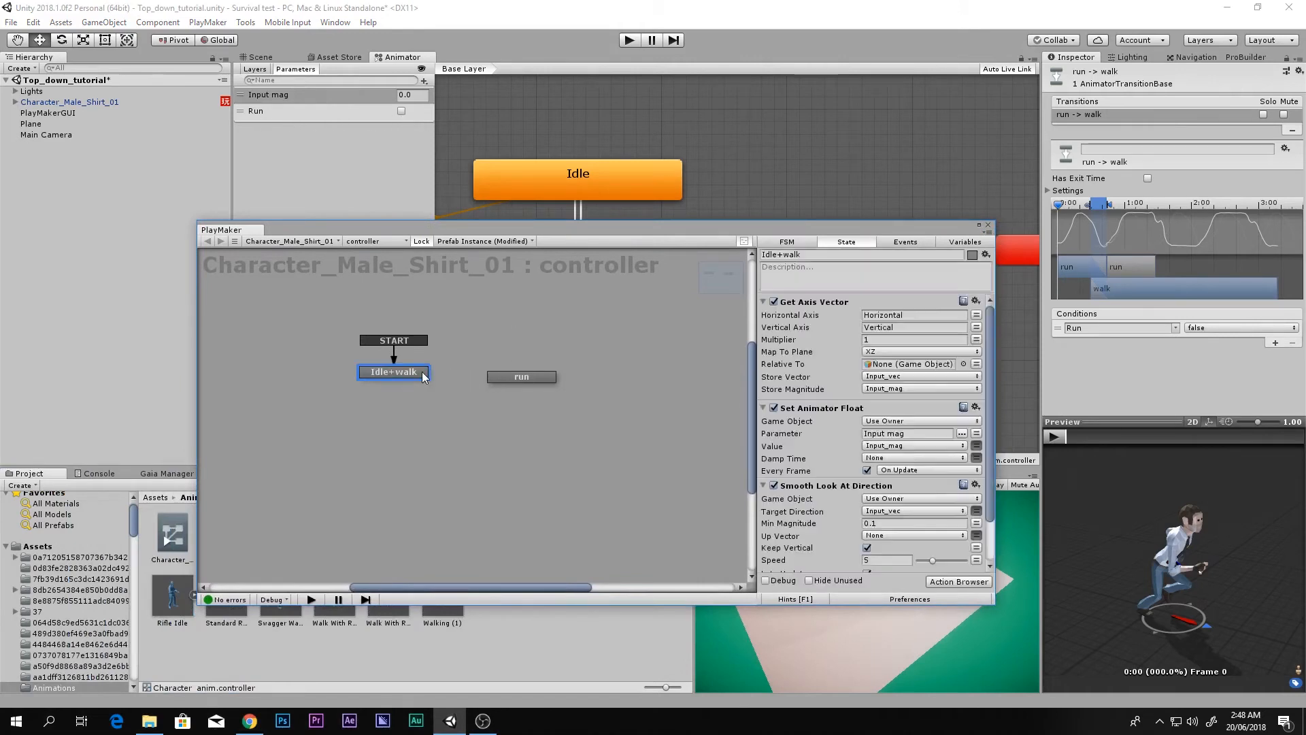
pyautogui.click(763, 301)
pyautogui.click(763, 317)
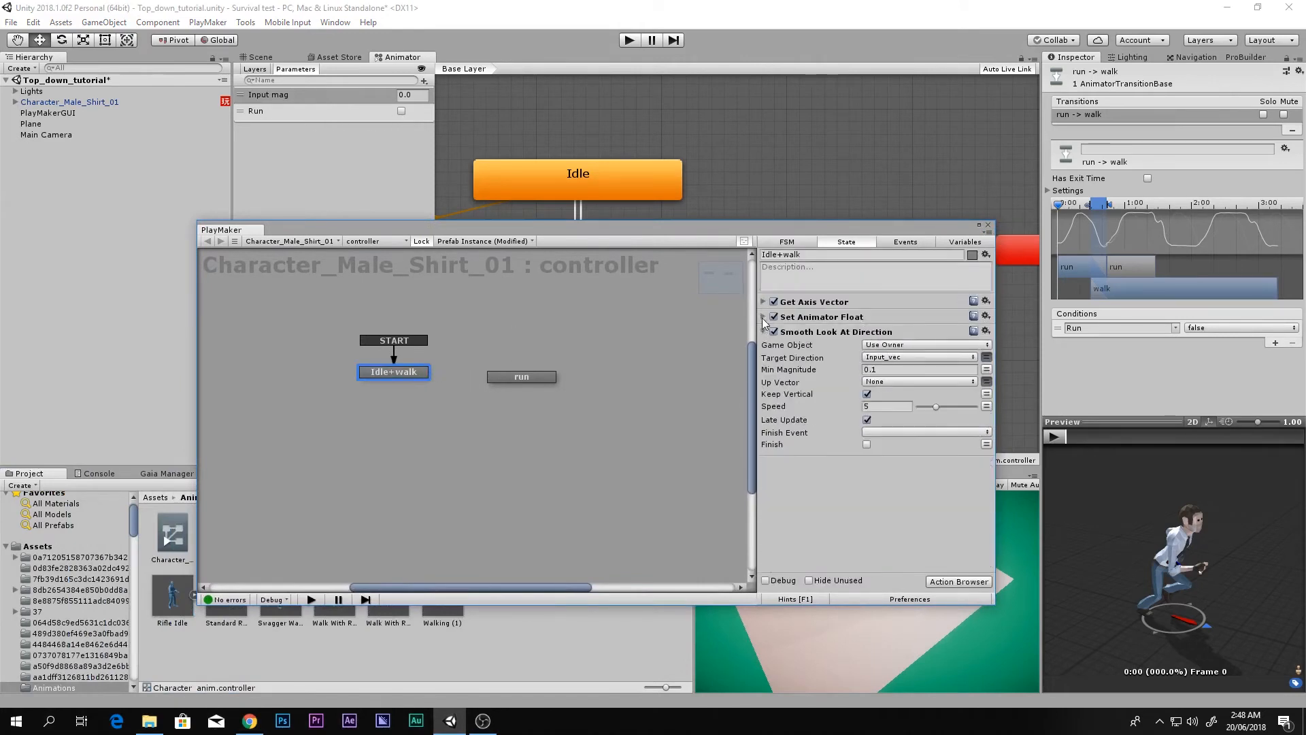
pyautogui.click(767, 331)
pyautogui.click(764, 332)
pyautogui.click(767, 356)
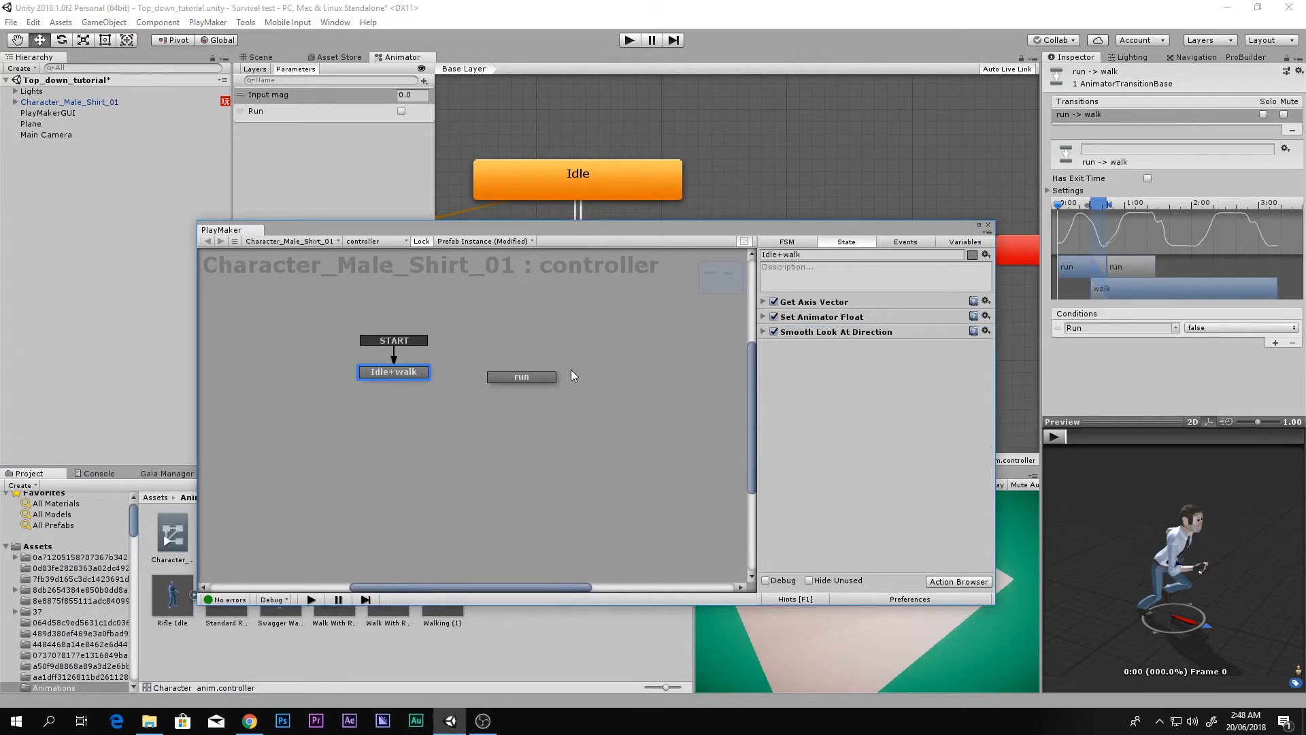
# Step: Search the Action Browser for 'get bu' and add Get Button Down to Idle+walk
pyautogui.doubleClick(845, 381)
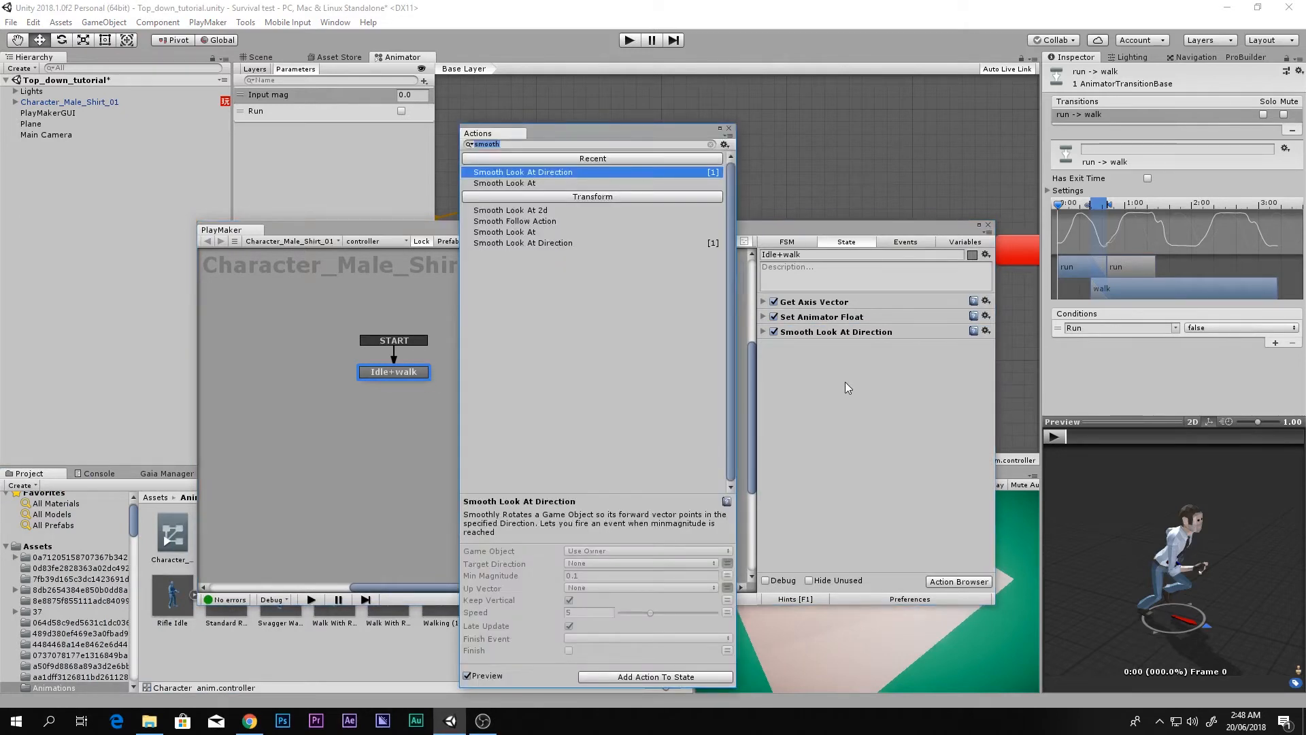
pyautogui.write('gey')
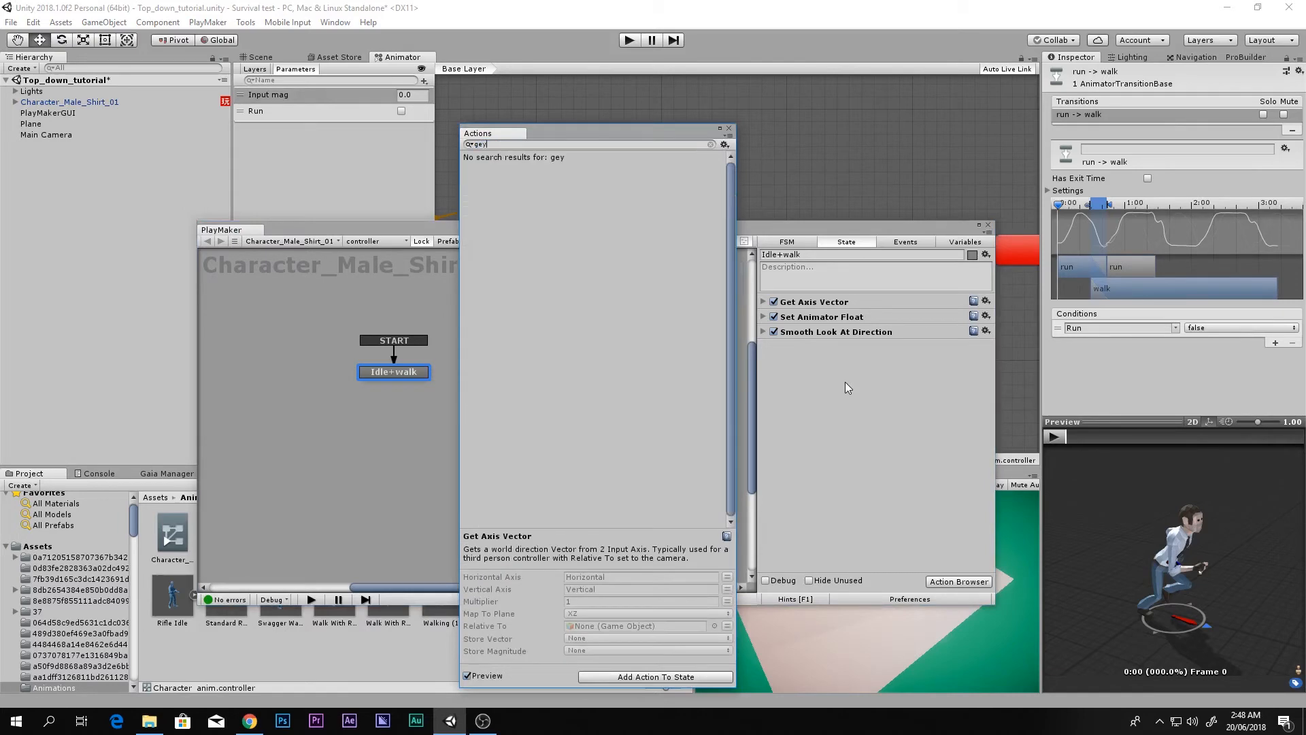
pyautogui.press('BackSpace')
pyautogui.write('t buu')
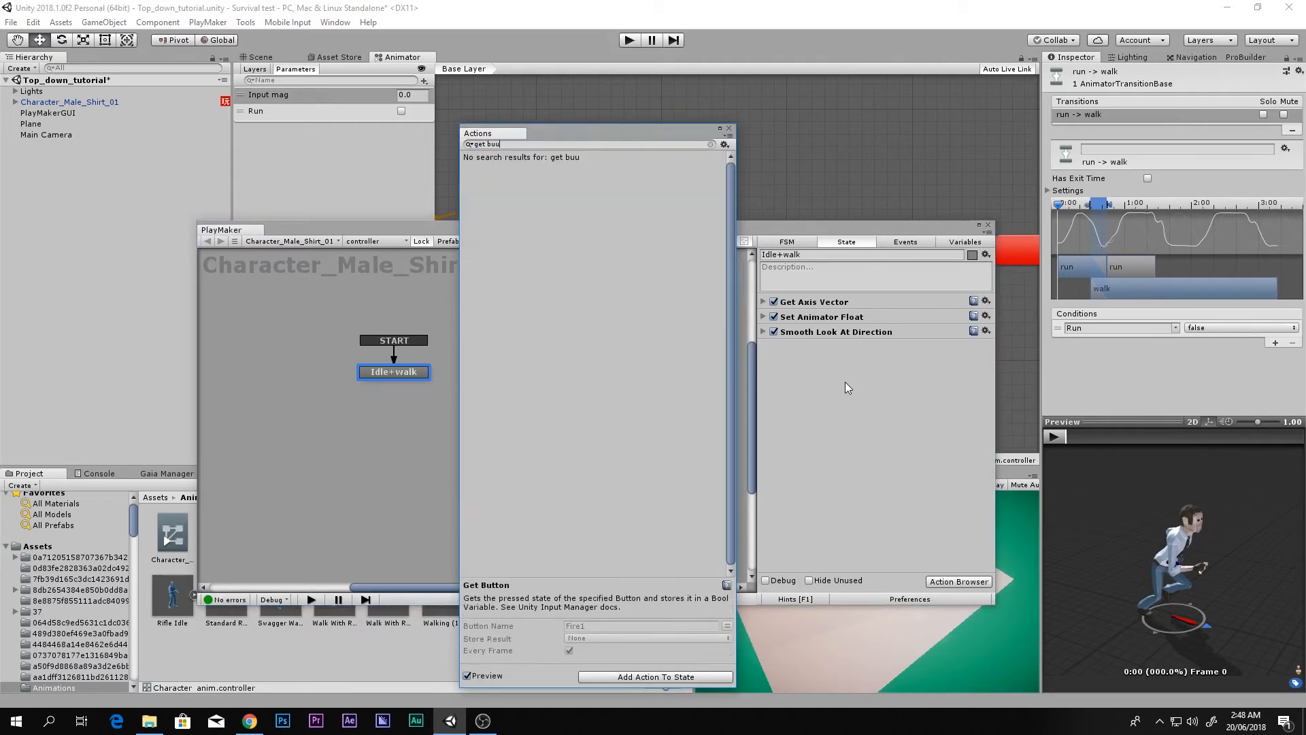
pyautogui.press('BackSpace')
pyautogui.press('Down')
pyautogui.press('Return')
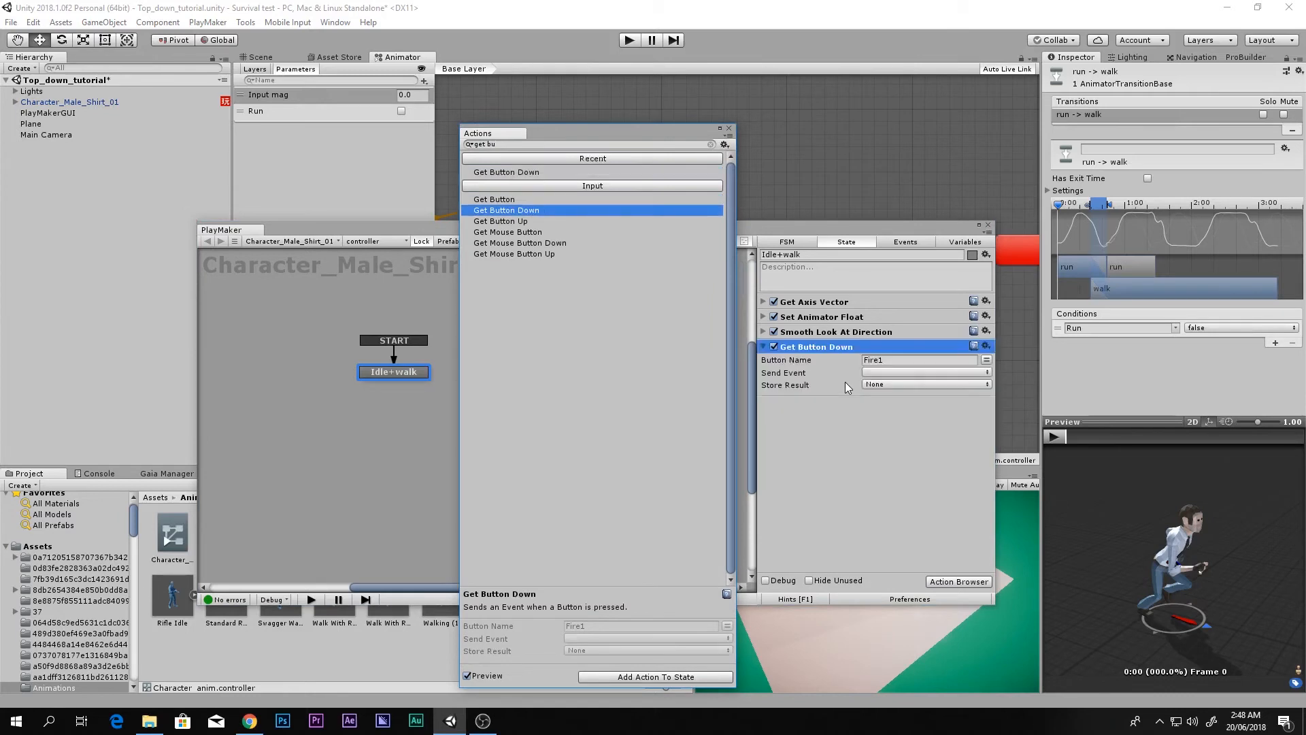
pyautogui.click(728, 128)
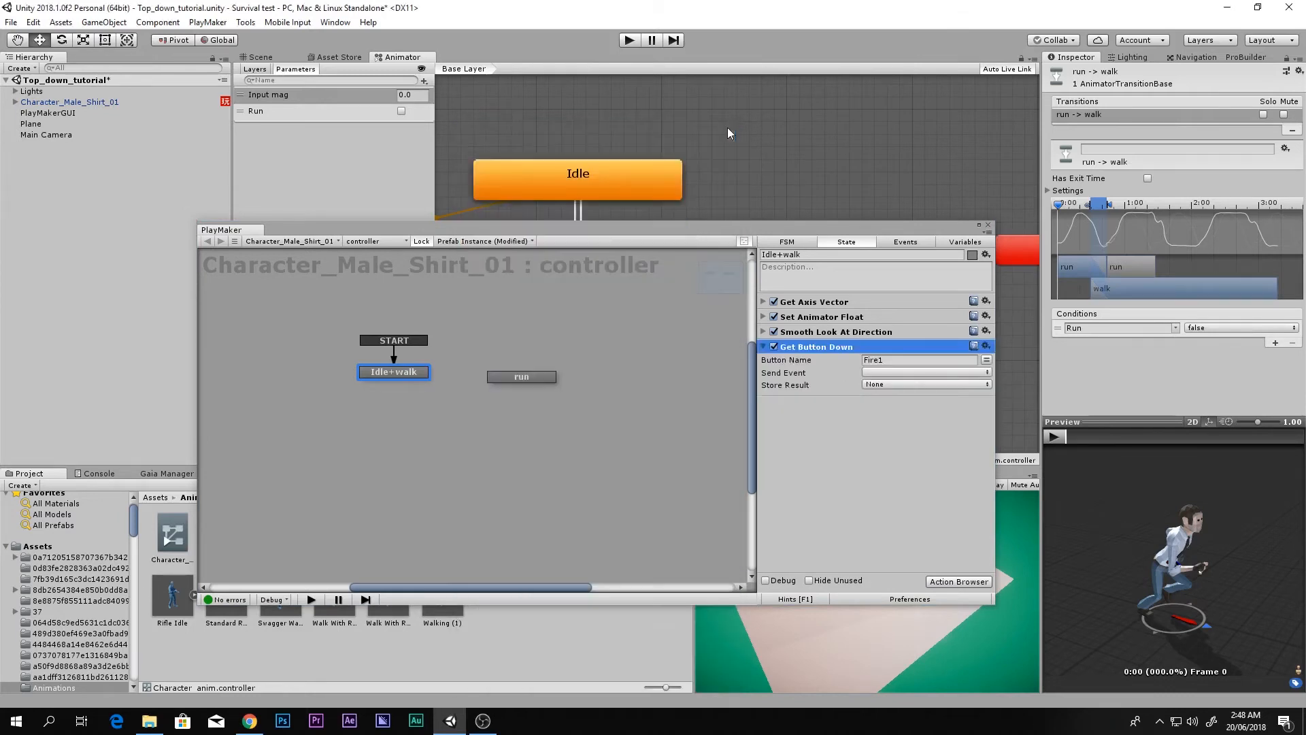
pyautogui.moveTo(806, 225); pyautogui.dragTo(836, 294)
# Step: Open the Input Manager settings and collapse the Horizontal and Vertical axes
pyautogui.click(35, 22)
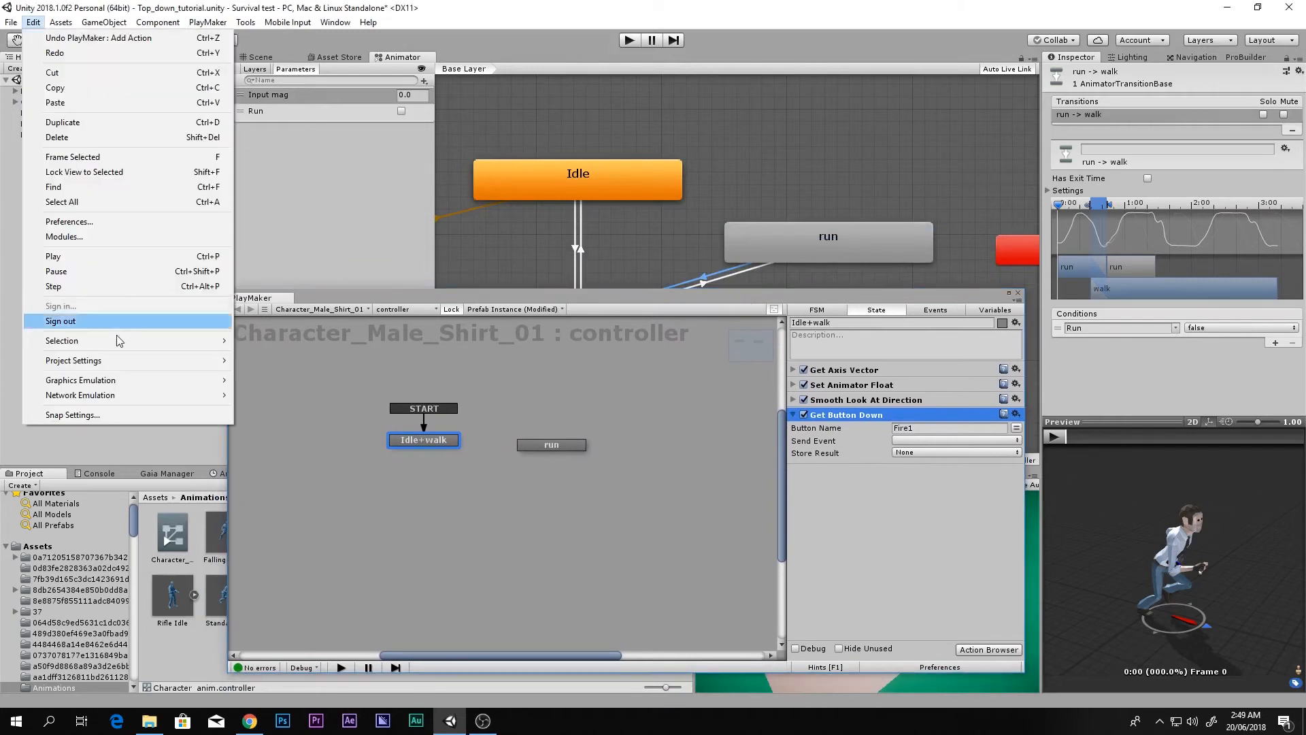
pyautogui.moveTo(121, 360)
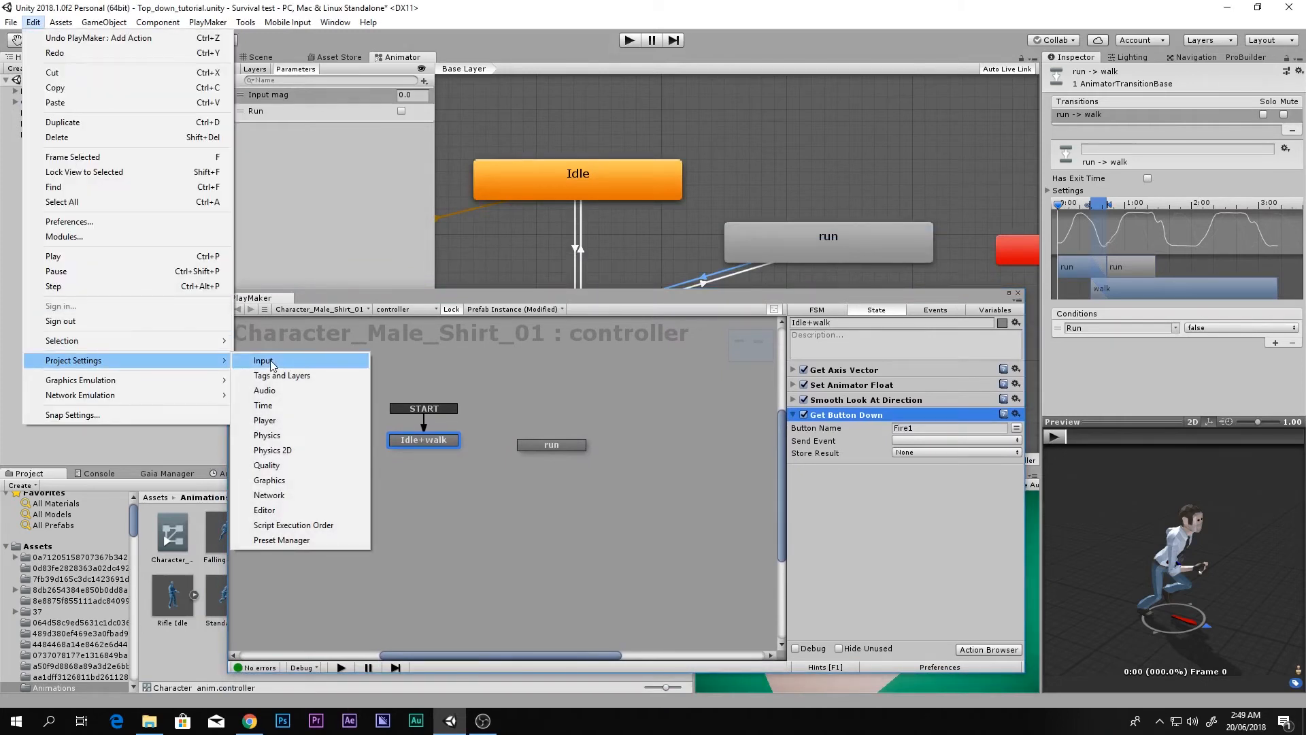
pyautogui.click(263, 362)
pyautogui.moveTo(868, 299); pyautogui.dragTo(716, 290)
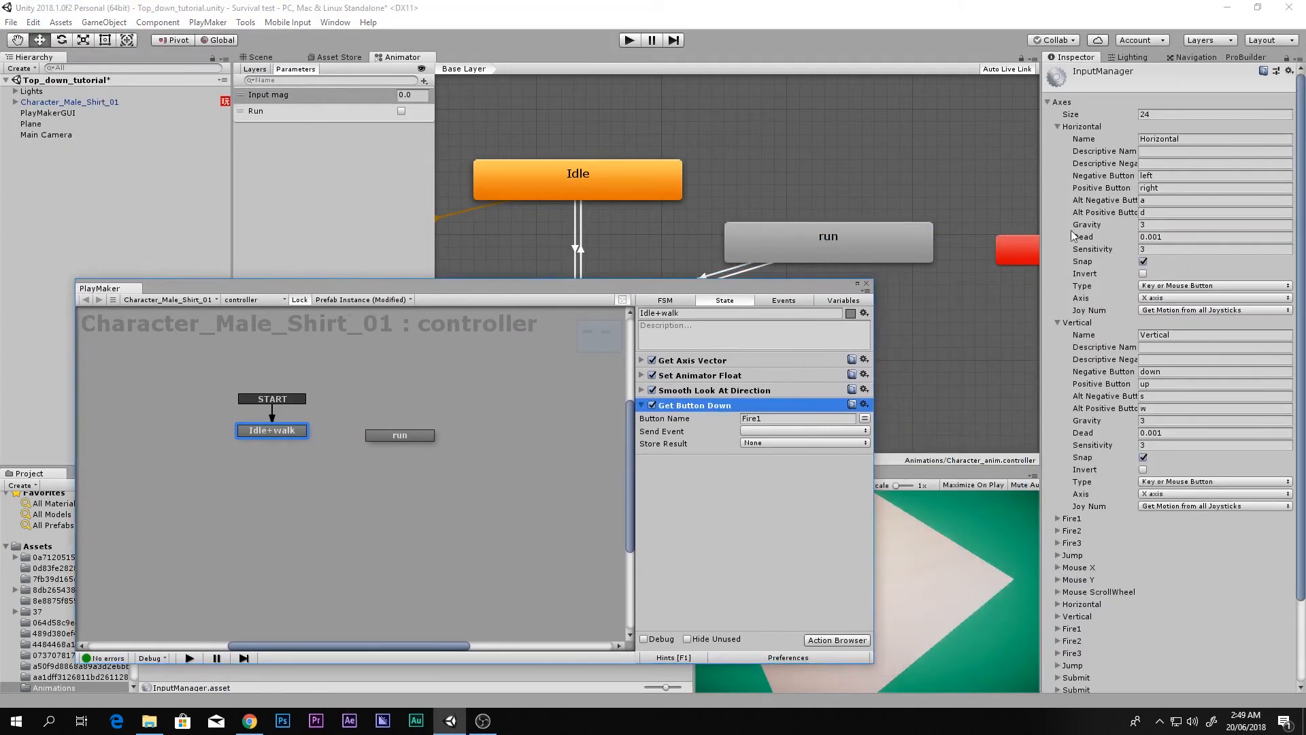
pyautogui.click(1058, 128)
pyautogui.click(1058, 140)
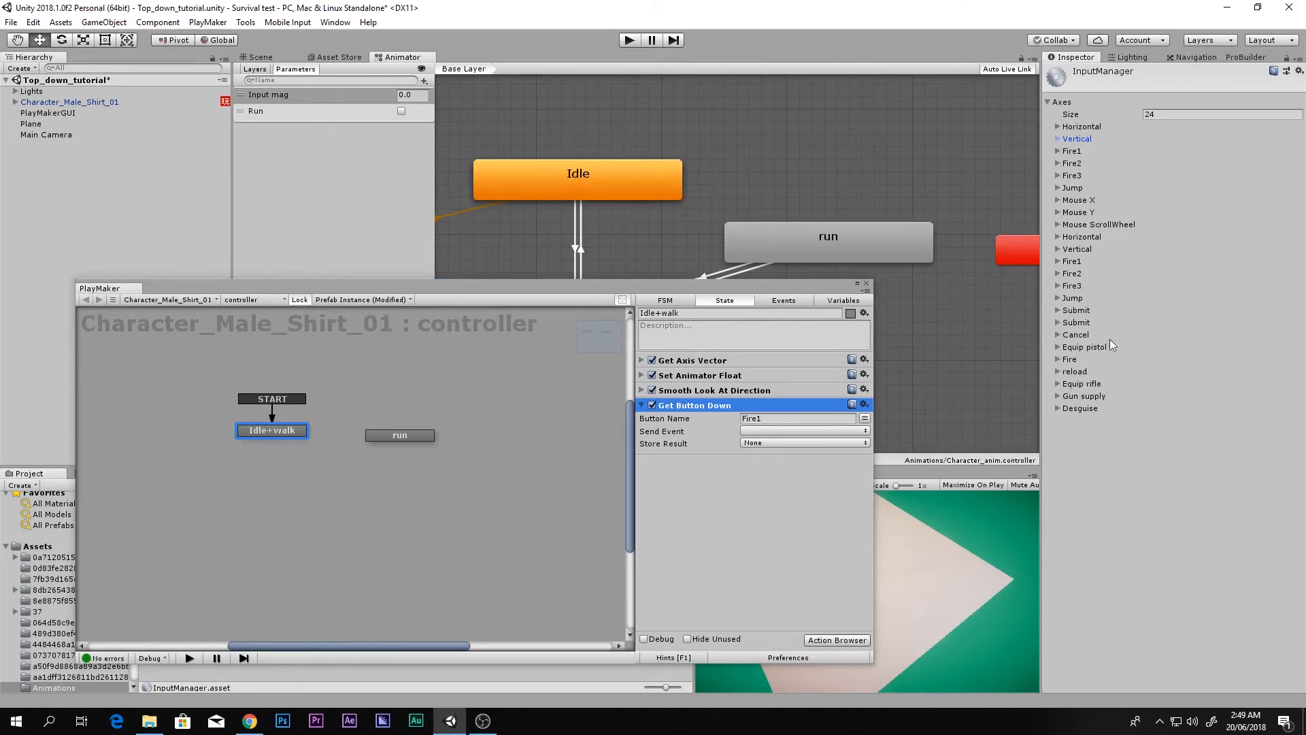
# Step: Increase the input axis count to 25
pyautogui.click(1173, 117)
pyautogui.click(1176, 114)
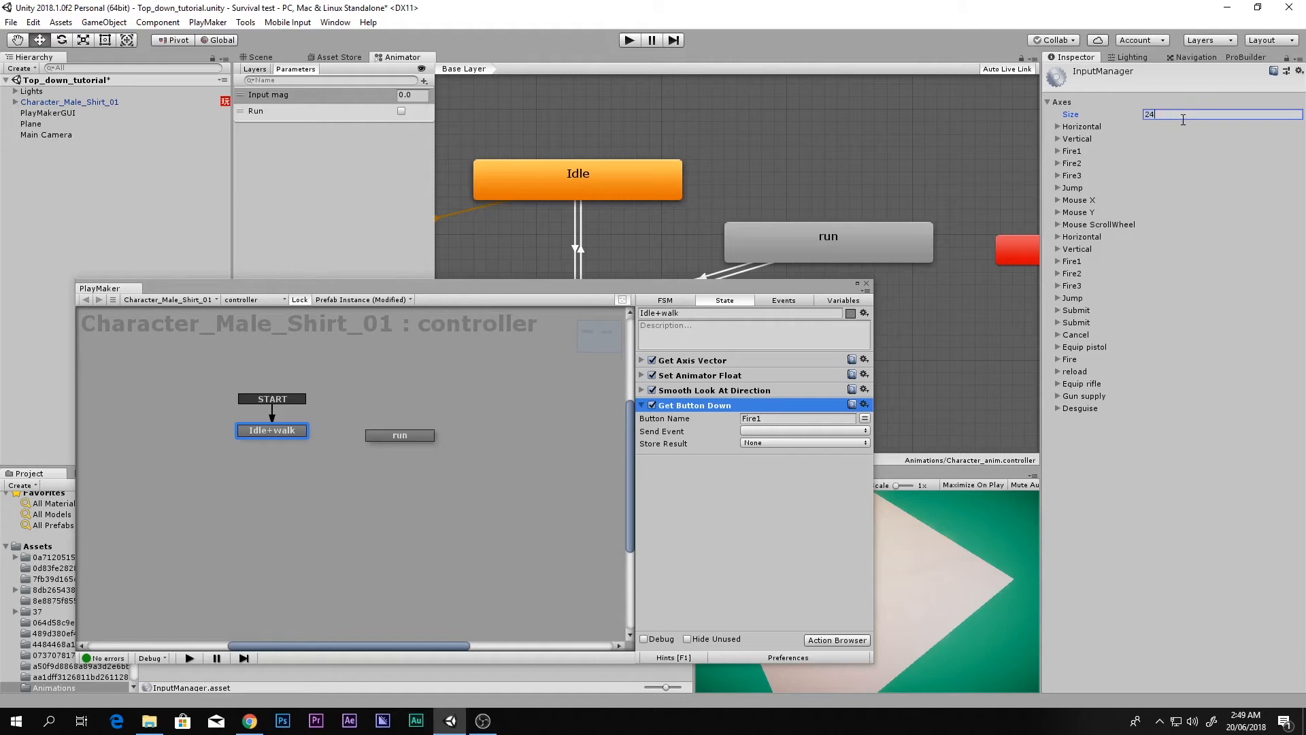
pyautogui.moveTo(1183, 118); pyautogui.dragTo(1064, 116)
pyautogui.write('25')
# Step: Rename the new duplicated axis to Run and clear its negative button
pyautogui.click(1057, 422)
pyautogui.click(1171, 433)
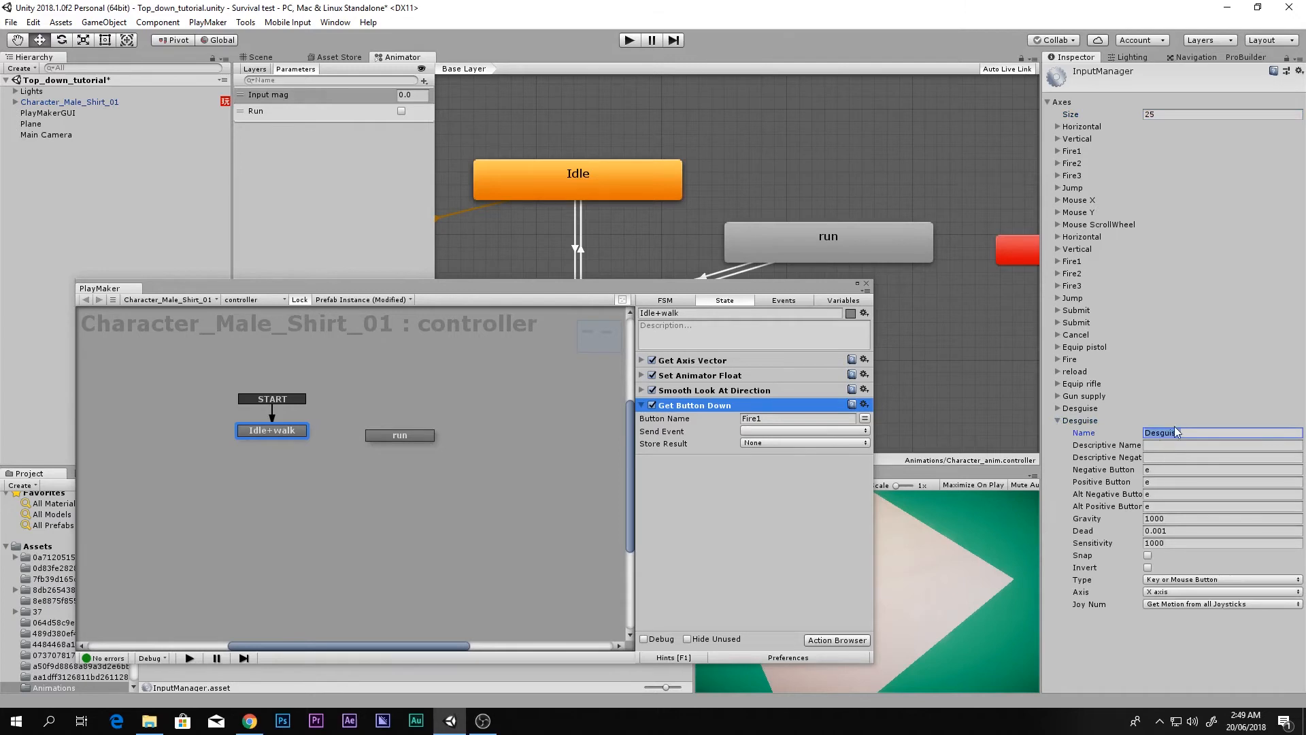
pyautogui.write('Run')
pyautogui.click(1167, 470)
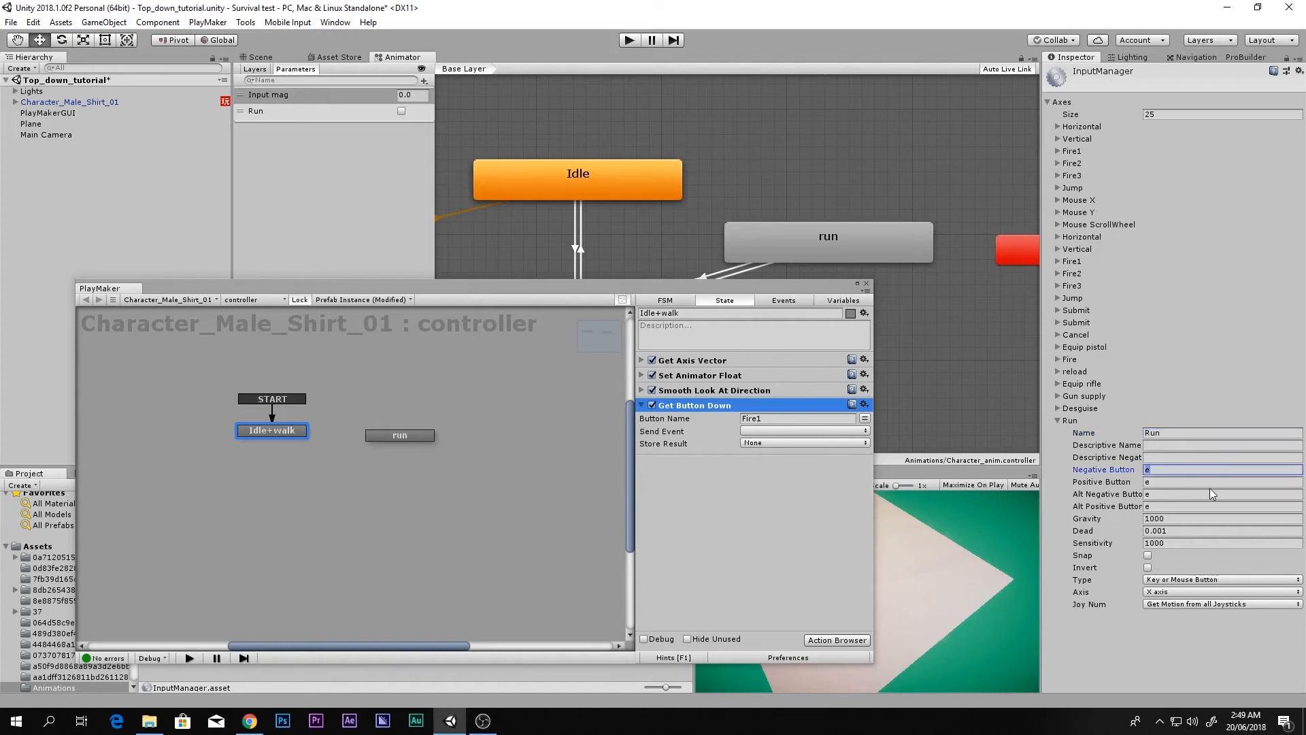
pyautogui.write('keft')
pyautogui.press('BackSpace')
pyautogui.press('BackSpace')
pyautogui.press('BackSpace')
pyautogui.press('BackSpace')
pyautogui.write('left s')
pyautogui.press('BackSpace')
pyautogui.press('BackSpace')
pyautogui.press('BackSpace')
pyautogui.press('BackSpace')
pyautogui.press('BackSpace')
pyautogui.press('BackSpace')
pyautogui.press('BackSpace')
pyautogui.press('BackSpace')
pyautogui.press('BackSpace')
# Step: Copy 'left shift' from Fire3 into Run's positive and alt negative buttons
pyautogui.click(1058, 175)
pyautogui.click(1181, 236)
pyautogui.hotkey('ctrl', 'c')
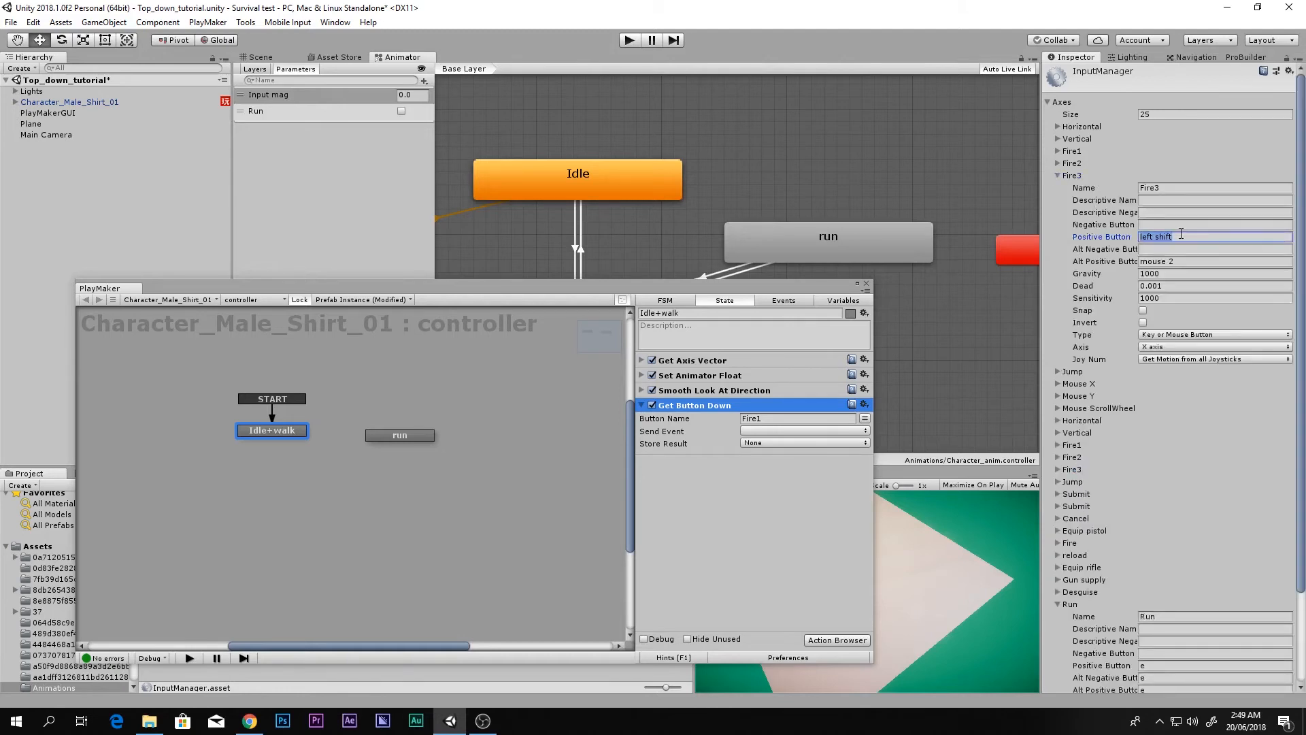
pyautogui.click(1058, 176)
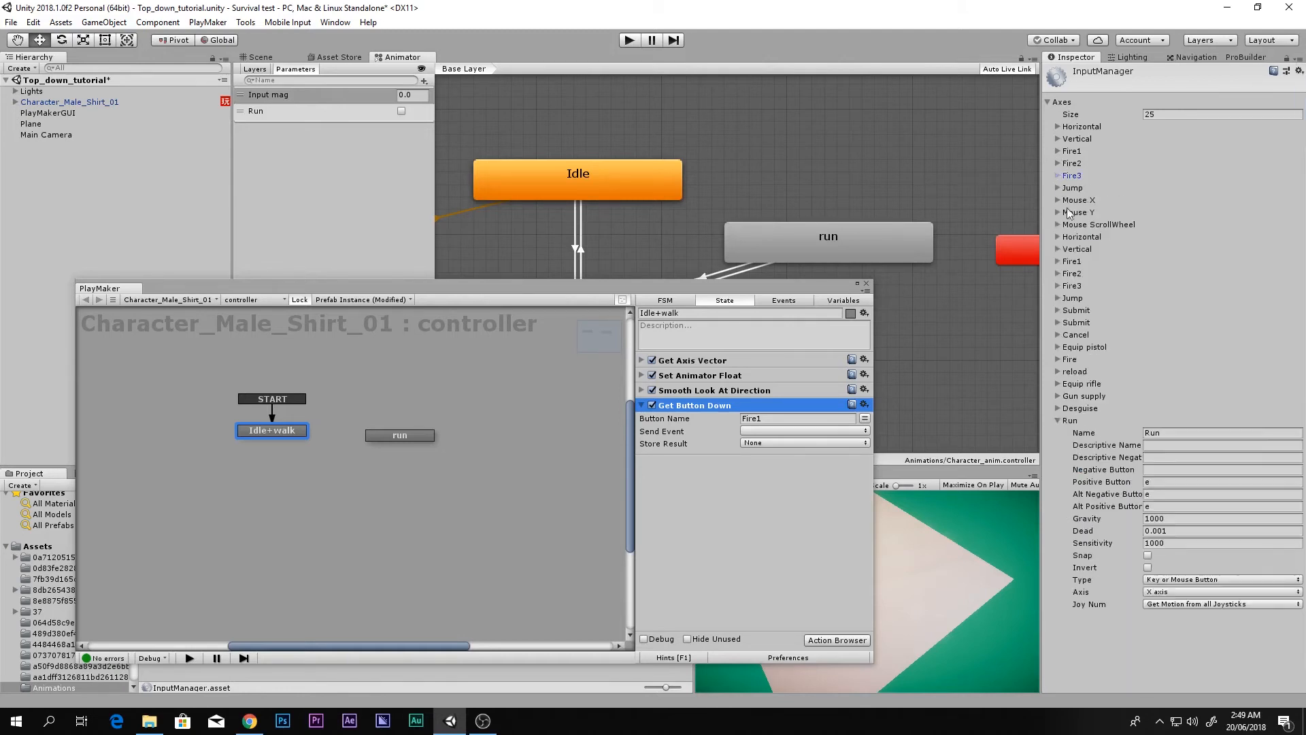
pyautogui.click(1155, 481)
pyautogui.hotkey('ctrl', 'v')
pyautogui.click(1159, 493)
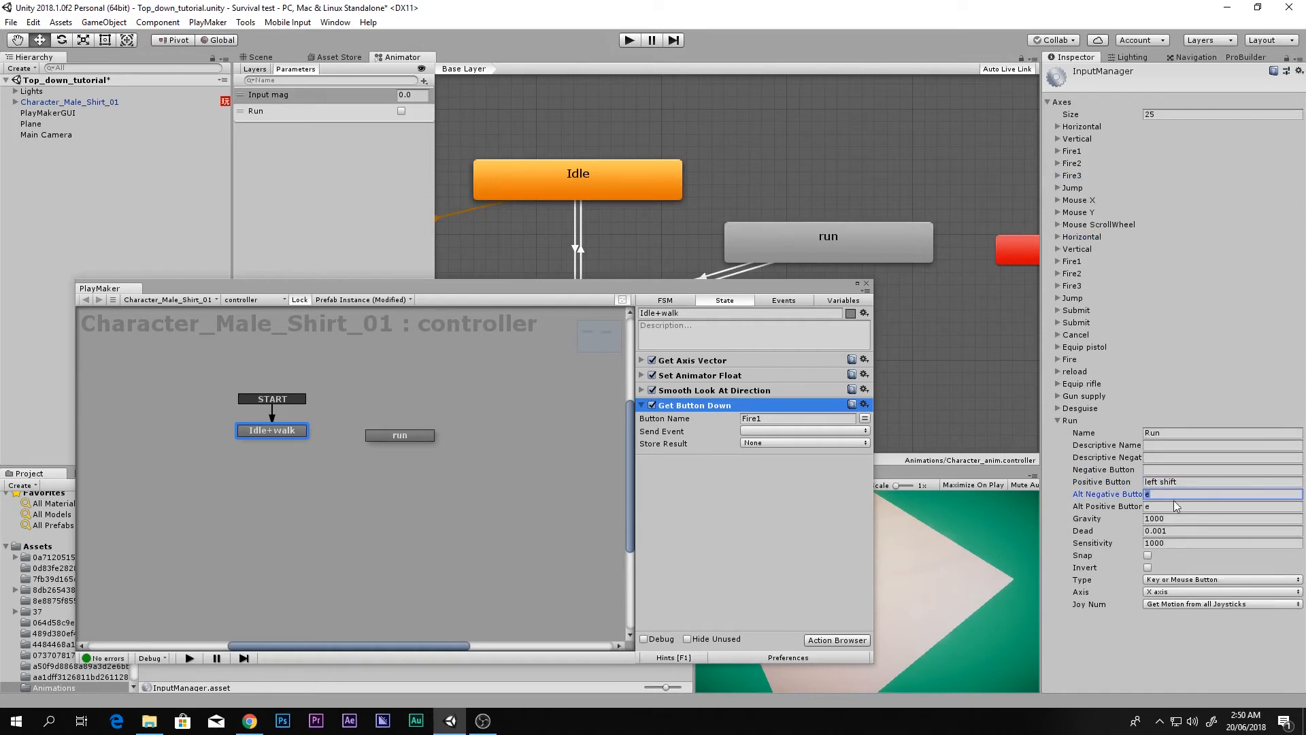
pyautogui.hotkey('ctrl', 'v')
# Step: Paste 'left shift' into Run's alt positive and negative buttons, then verify the values
pyautogui.click(1175, 507)
pyautogui.hotkey('ctrl', 'v')
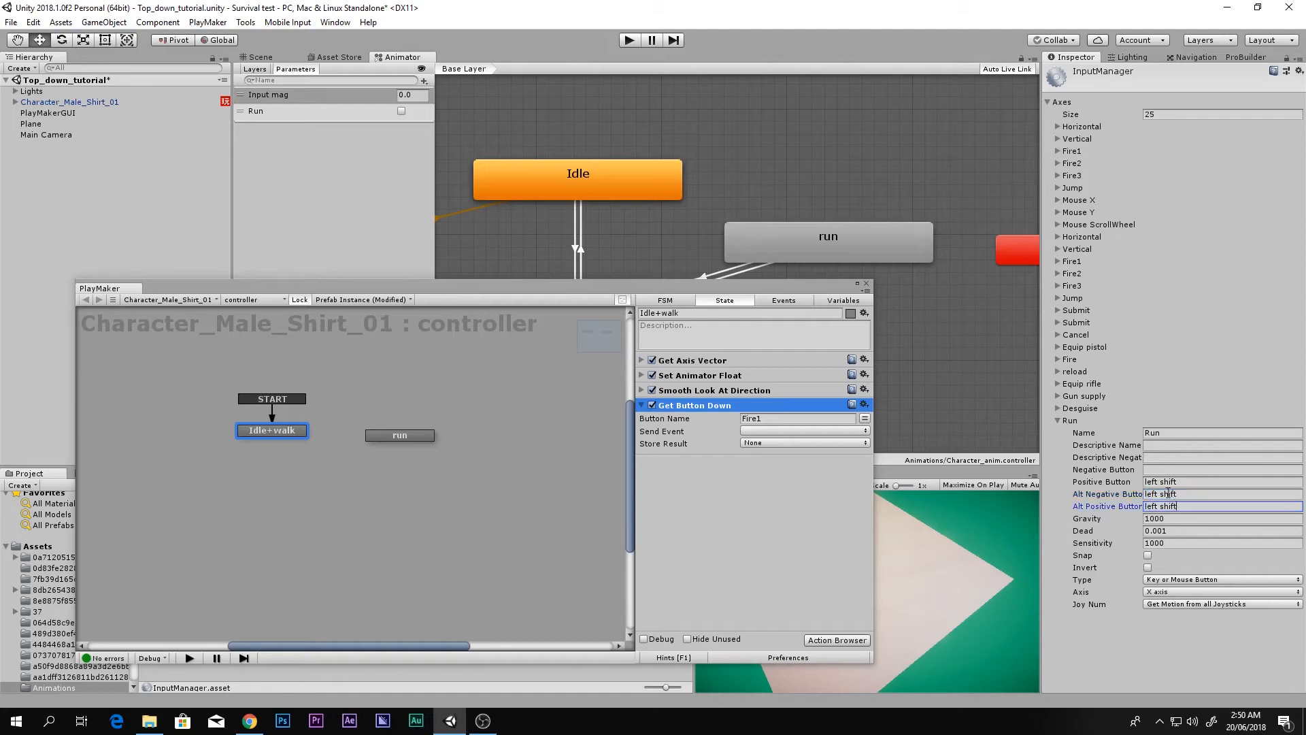
pyautogui.click(1164, 469)
pyautogui.hotkey('ctrl', 'v')
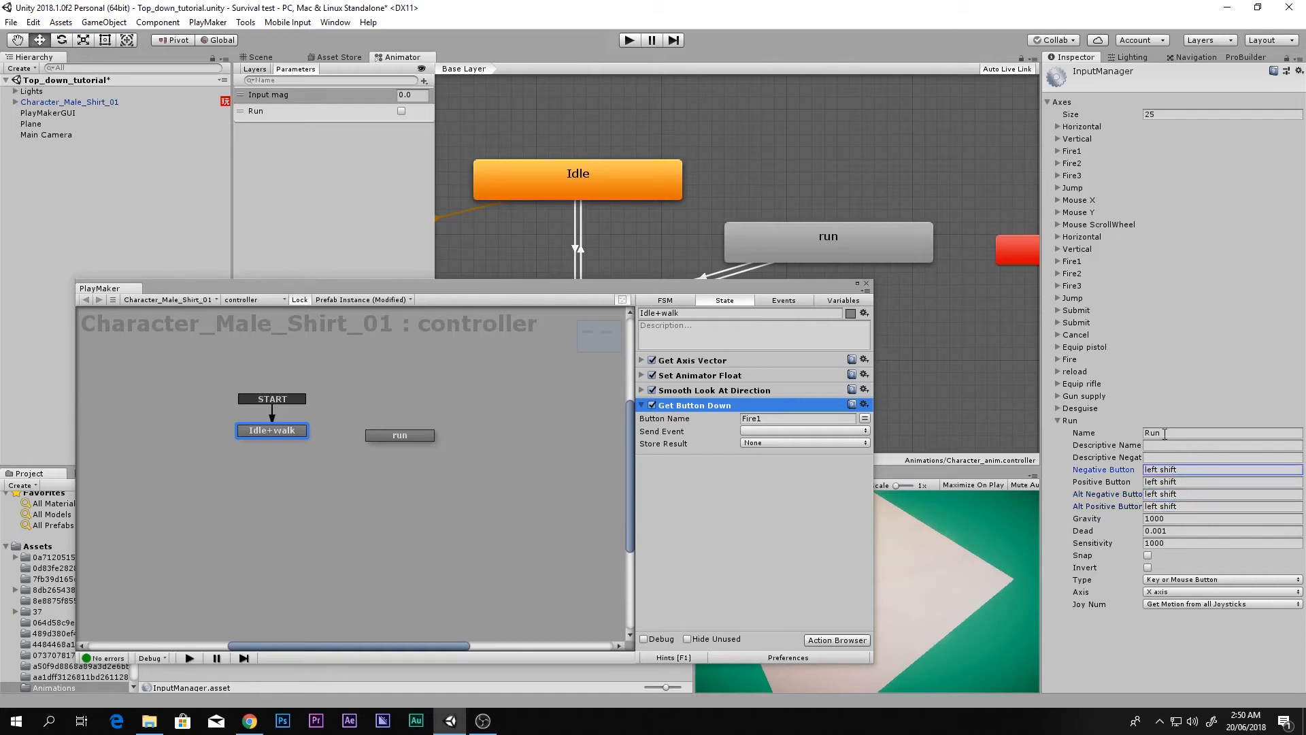
pyautogui.hotkey('shift', 'Tab')
pyautogui.hotkey('shift', 'Tab')
pyautogui.hotkey('shift', 'Tab')
pyautogui.click(1181, 481)
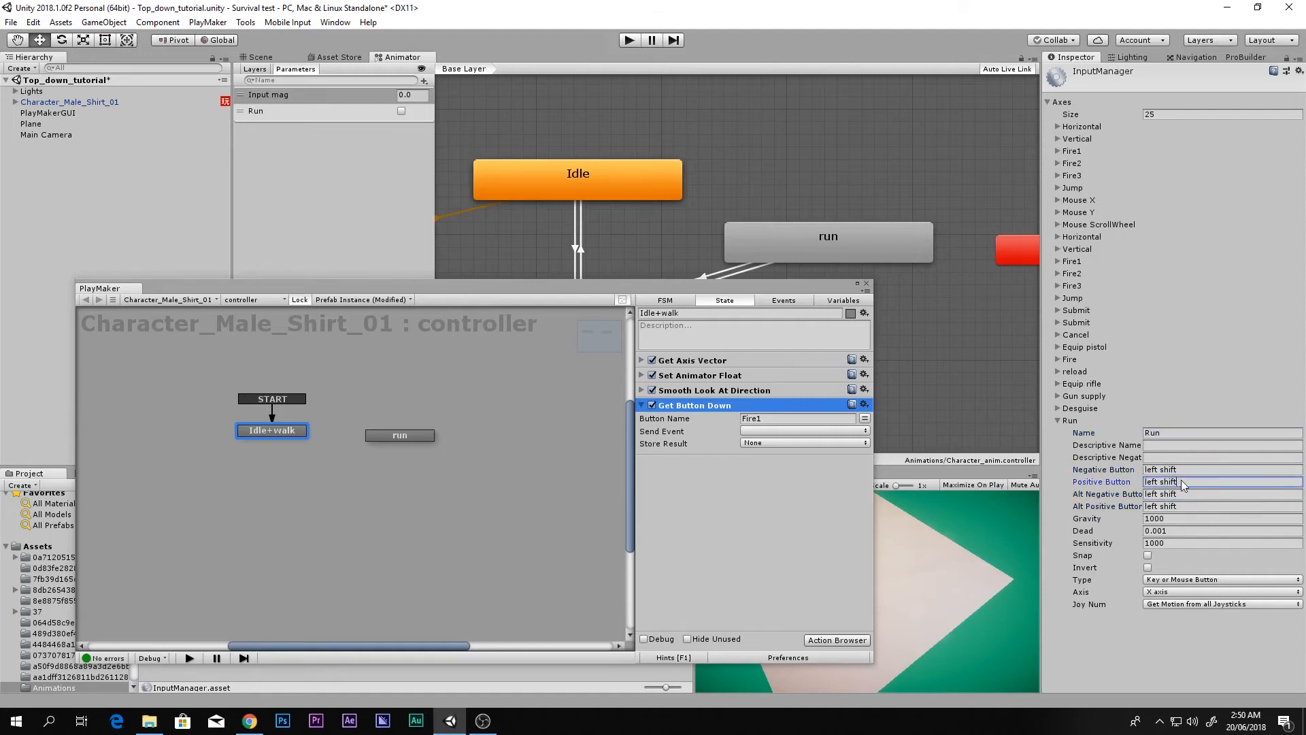
pyautogui.click(1184, 494)
# Step: Change Get Button Down's button name from Fire1 to Run
pyautogui.click(772, 421)
pyautogui.doubleClick(777, 419)
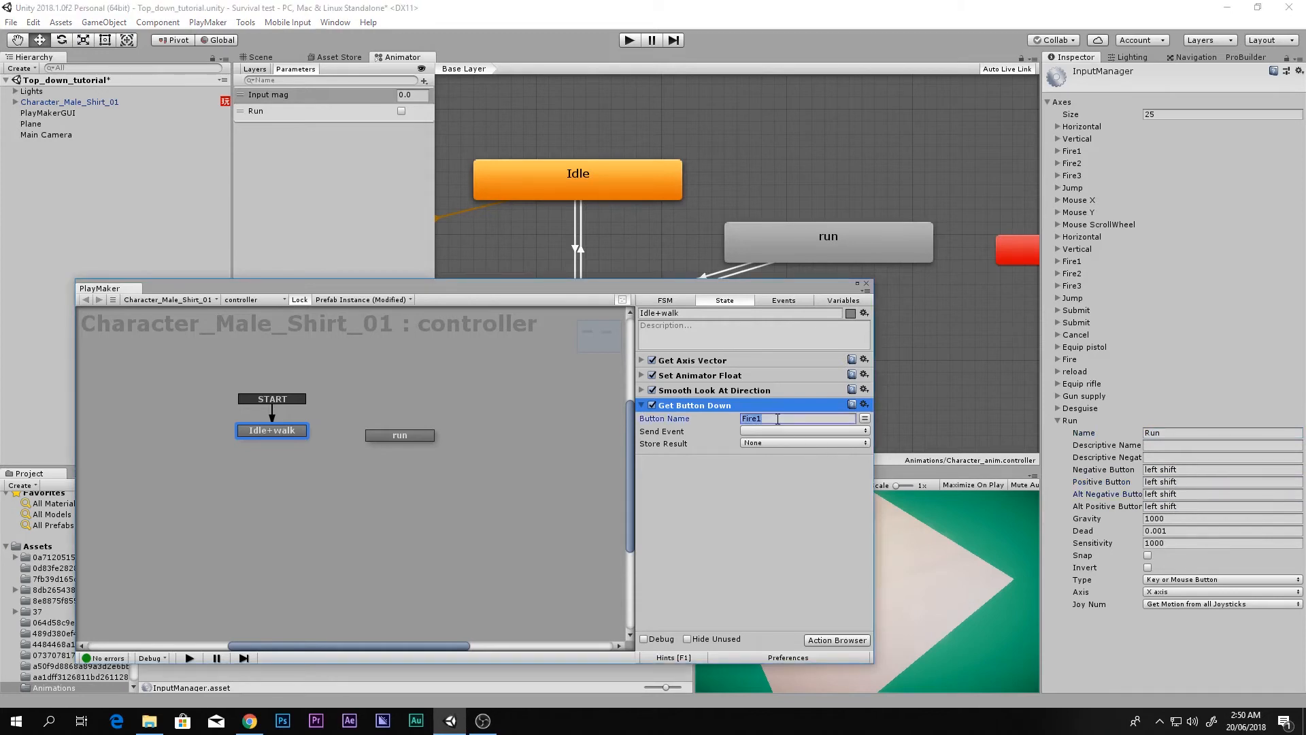
pyautogui.write('Run')
pyautogui.click(1178, 432)
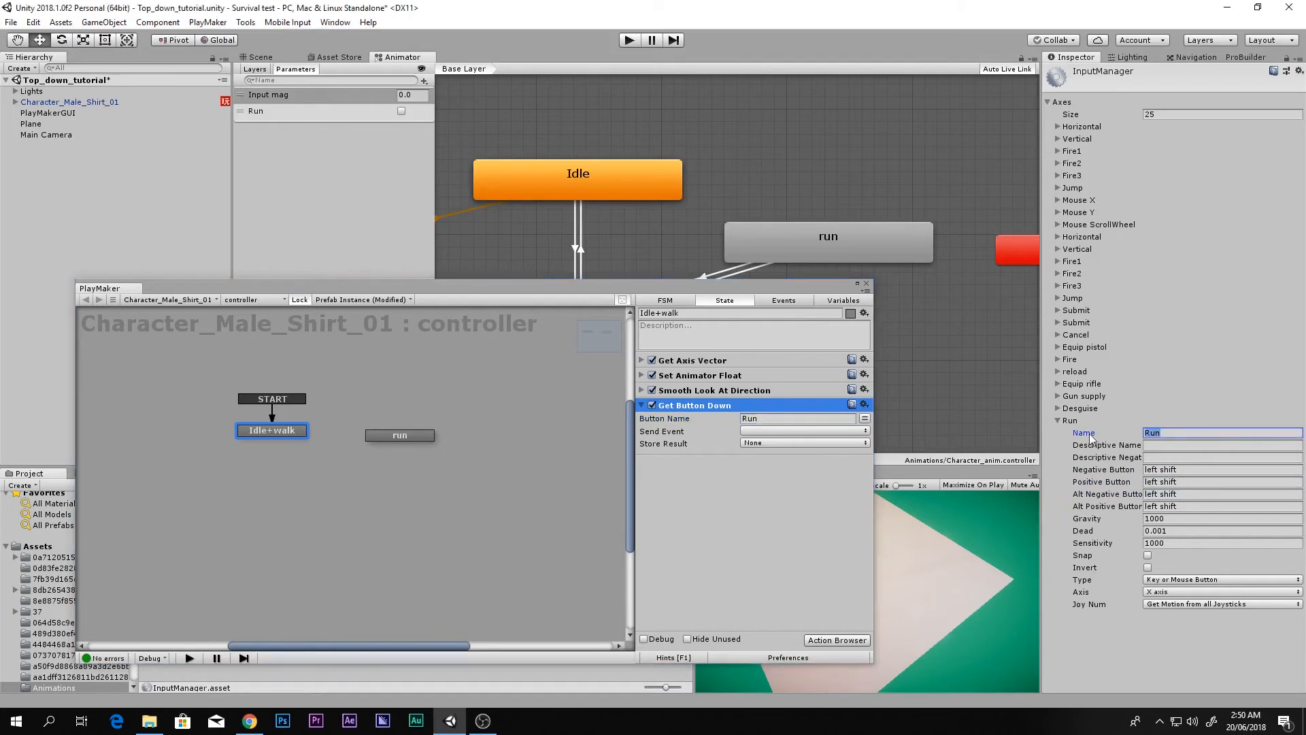
pyautogui.click(748, 418)
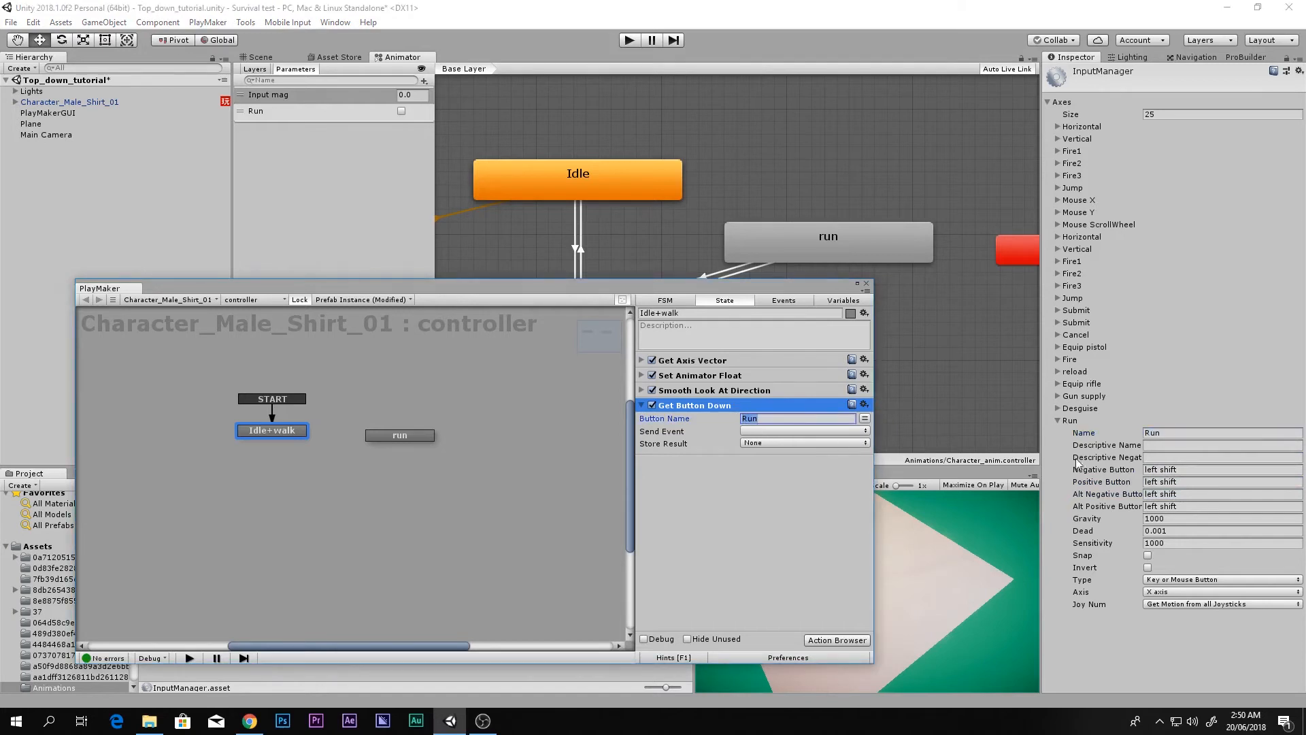
# Step: Make Get Button Down send a new 'run' event that transitions to the run state
pyautogui.click(756, 431)
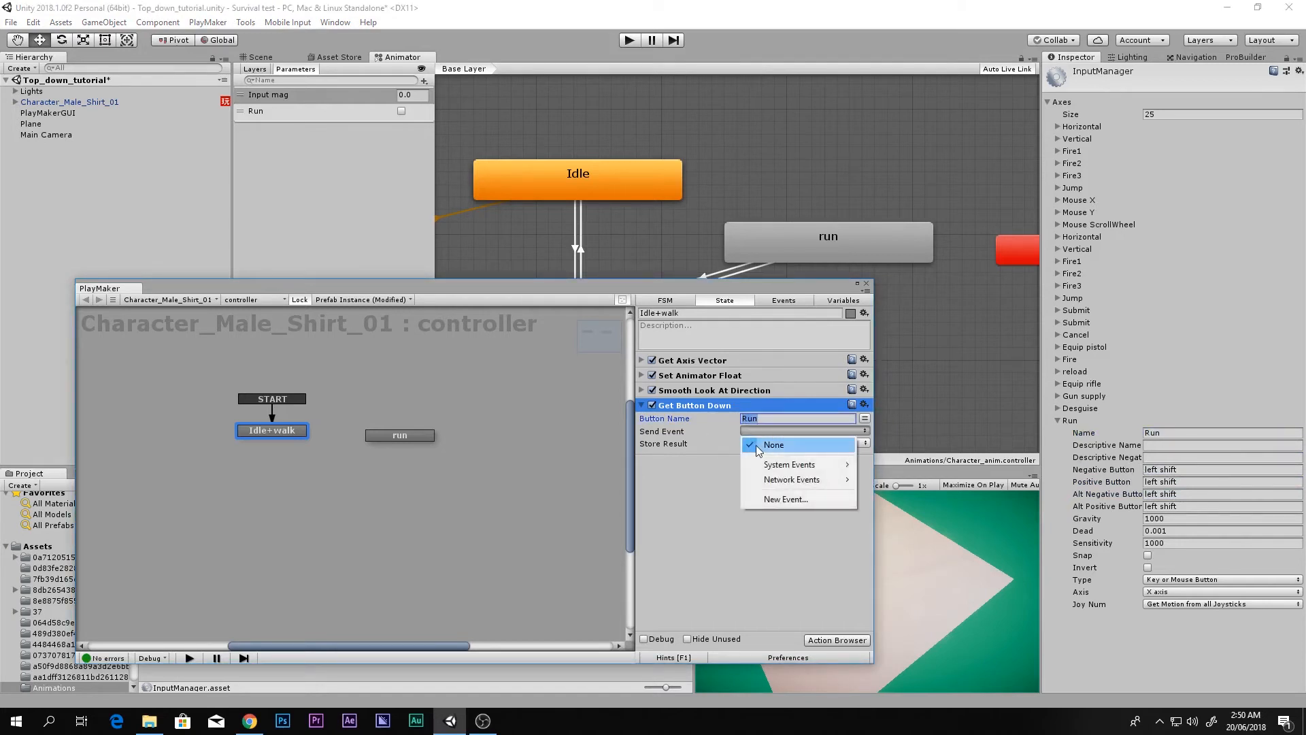
pyautogui.click(797, 500)
pyautogui.write('run')
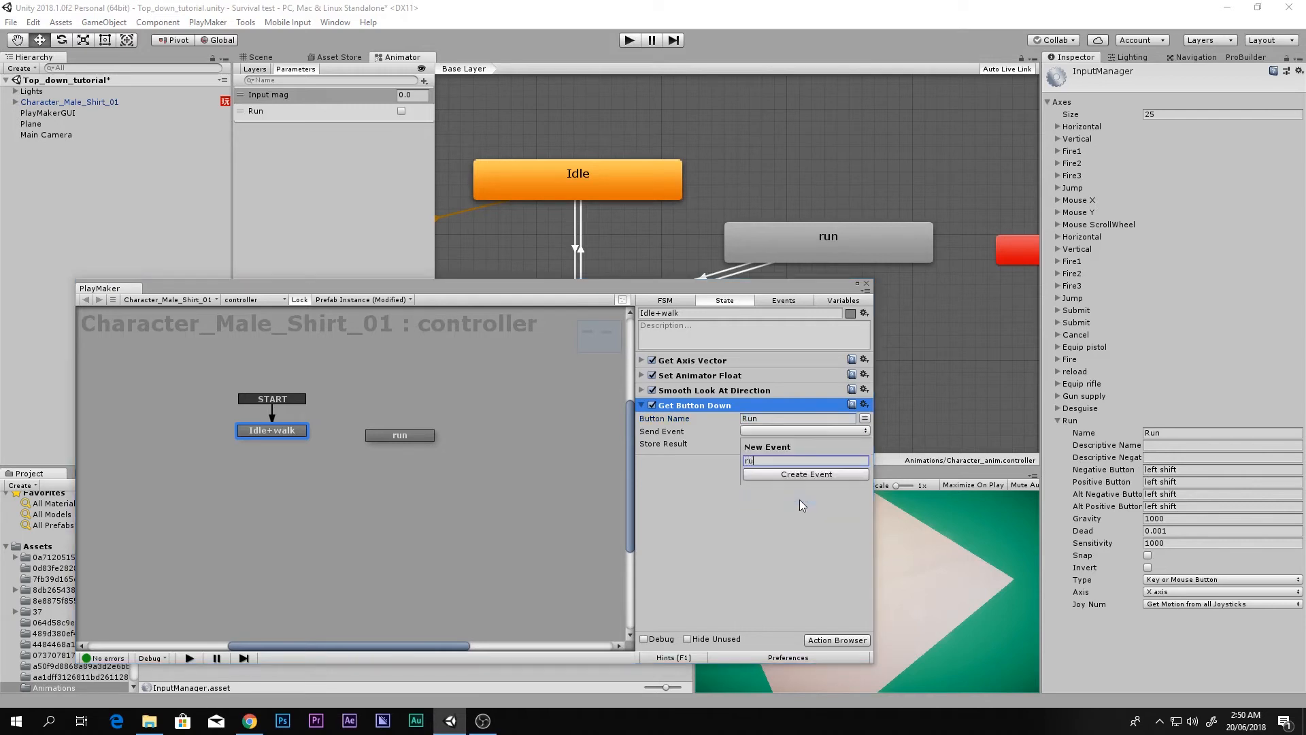
pyautogui.press('Return')
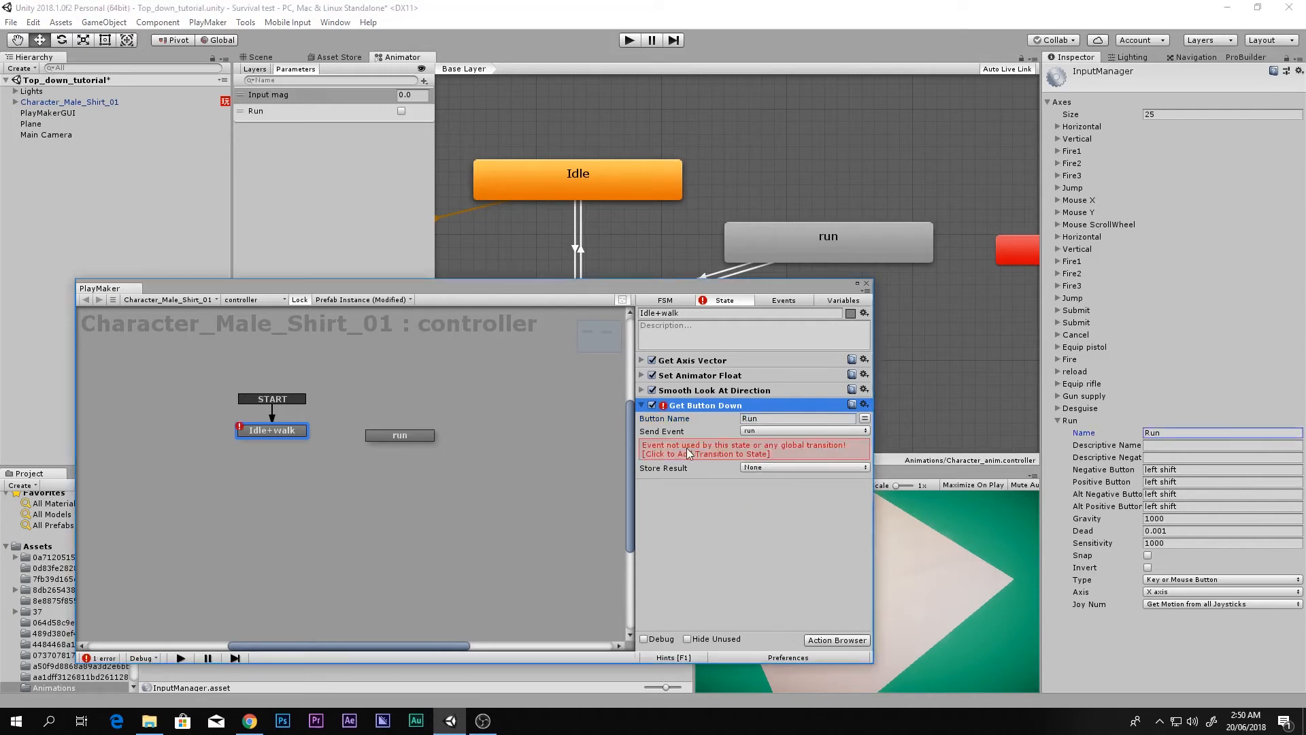
pyautogui.click(687, 448)
pyautogui.moveTo(267, 440); pyautogui.dragTo(385, 442)
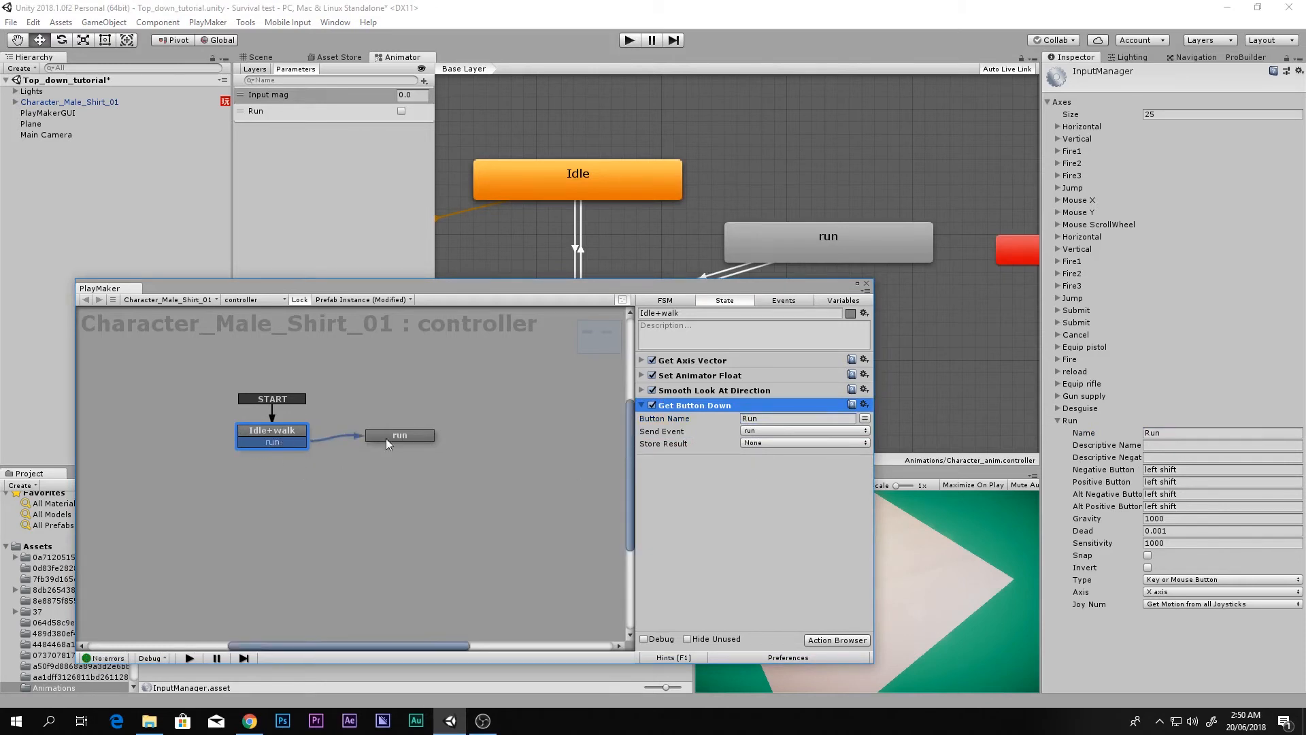
# Step: Move the run state slightly to the right
pyautogui.rightClick(264, 434)
pyautogui.moveTo(275, 441)
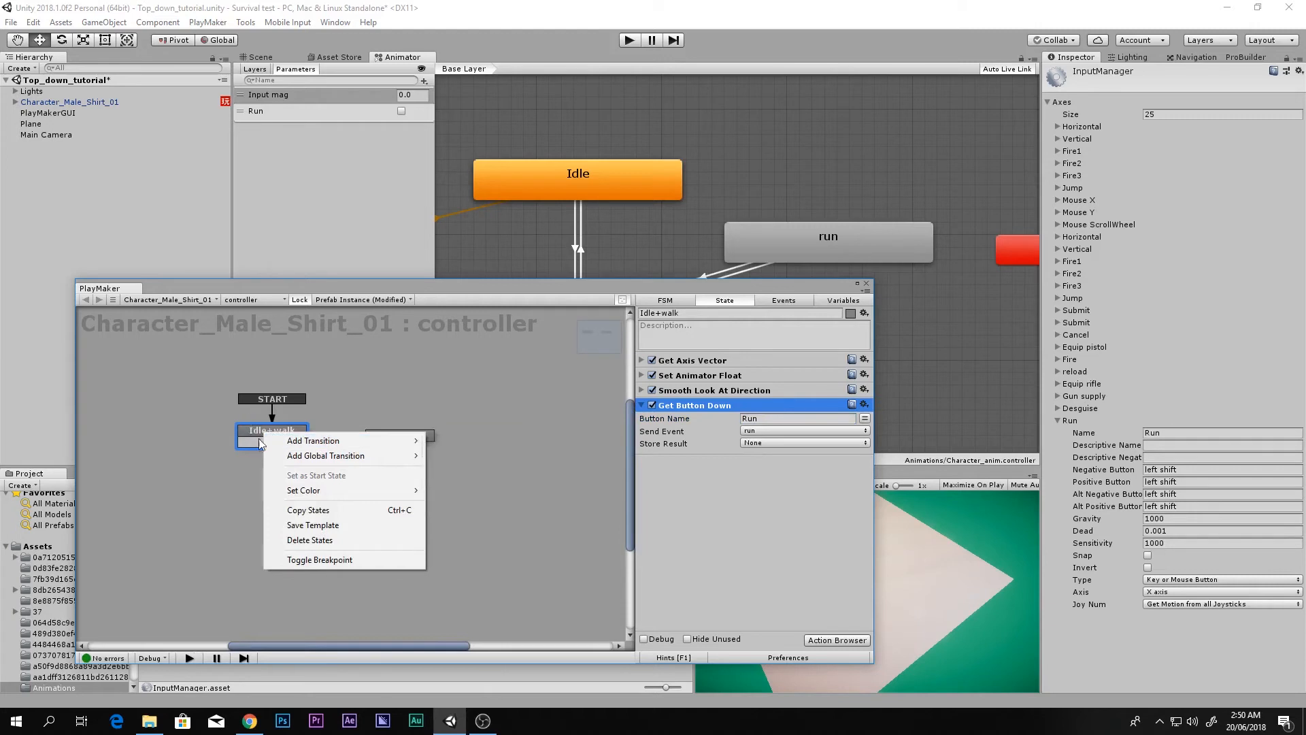
pyautogui.click(260, 442)
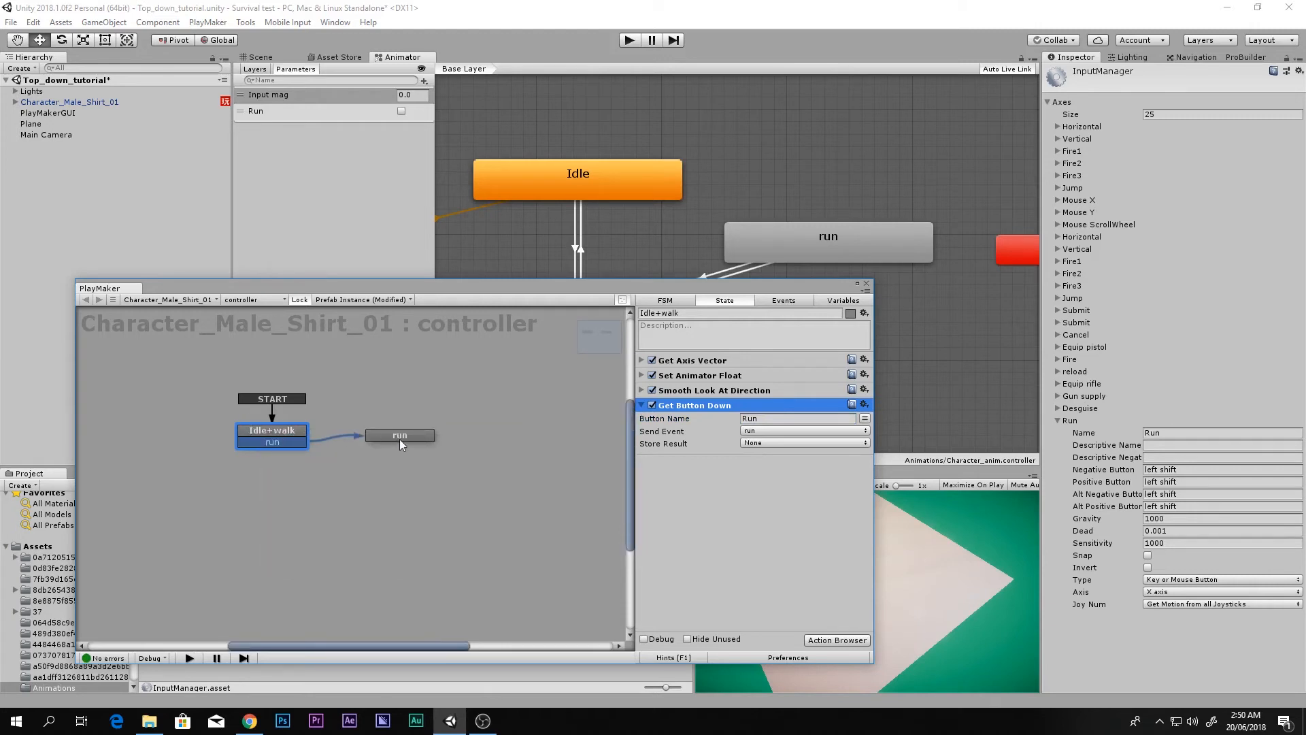
pyautogui.moveTo(400, 440); pyautogui.dragTo(415, 441)
pyautogui.click(278, 432)
# Step: Select Get Axis Vector, Set Animator Float and Smooth Look At Direction in Idle+walk for copying
pyautogui.click(696, 364)
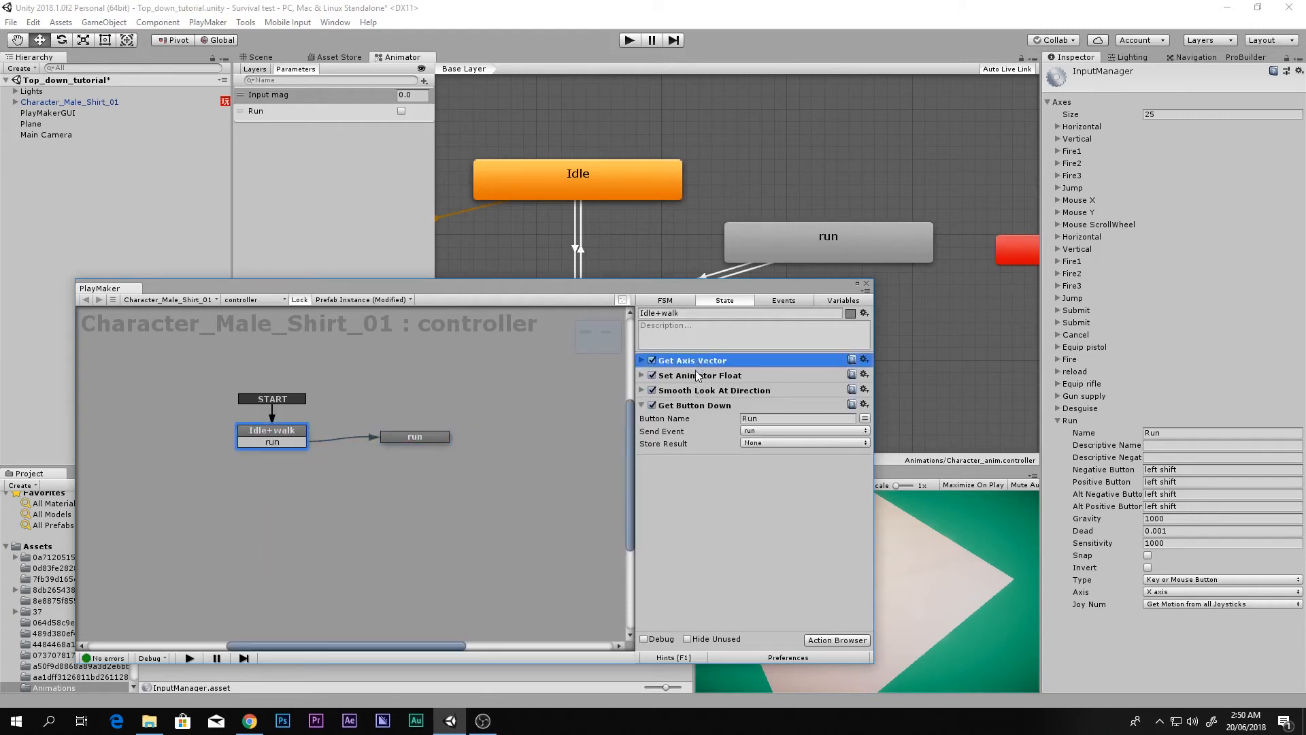
pyautogui.rightClick(695, 373)
pyautogui.click(681, 381)
pyautogui.keyDown('ctrl'); pyautogui.click(680, 393); pyautogui.keyUp('ctrl')
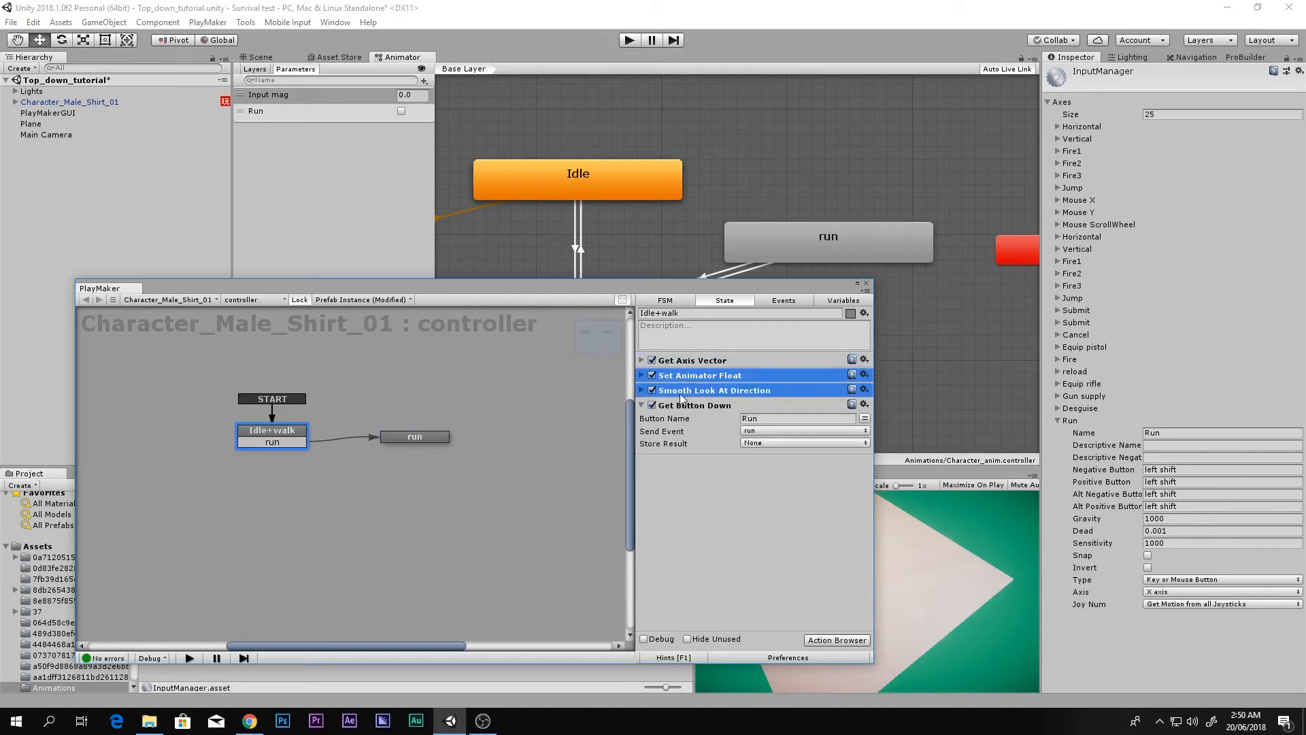
pyautogui.keyDown('ctrl'); pyautogui.click(692, 361); pyautogui.keyUp('ctrl')
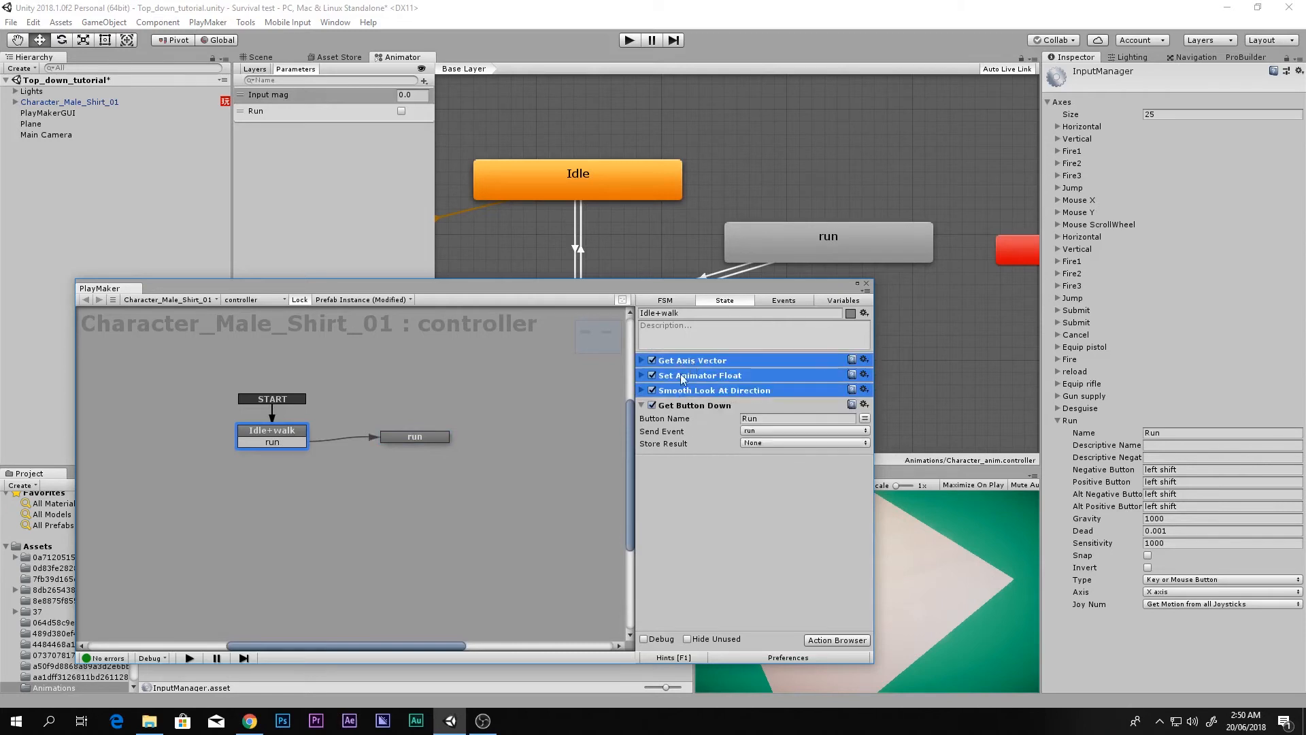
pyautogui.click(439, 440)
# Step: Paste the three movement actions into run and add Get Button Up with button name Run
pyautogui.hotkey('ctrl', 'v')
pyautogui.press('`')
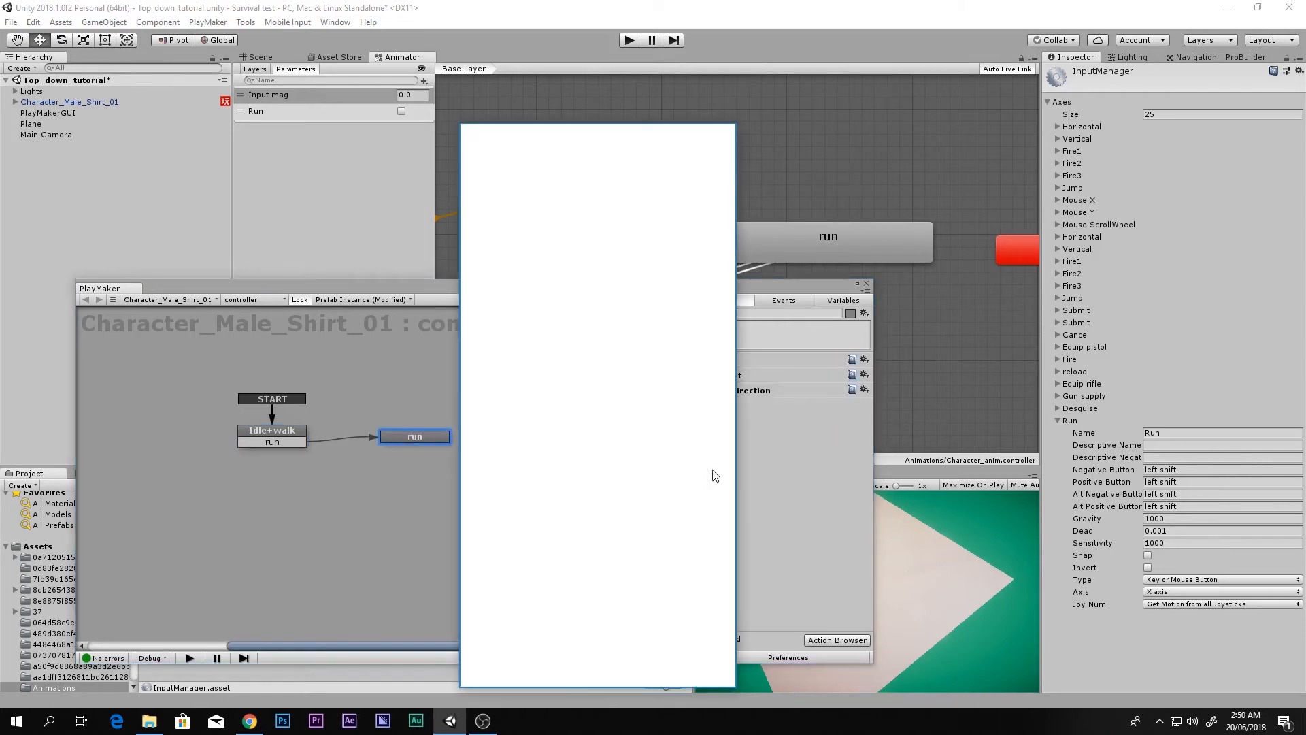
pyautogui.doubleClick(517, 219)
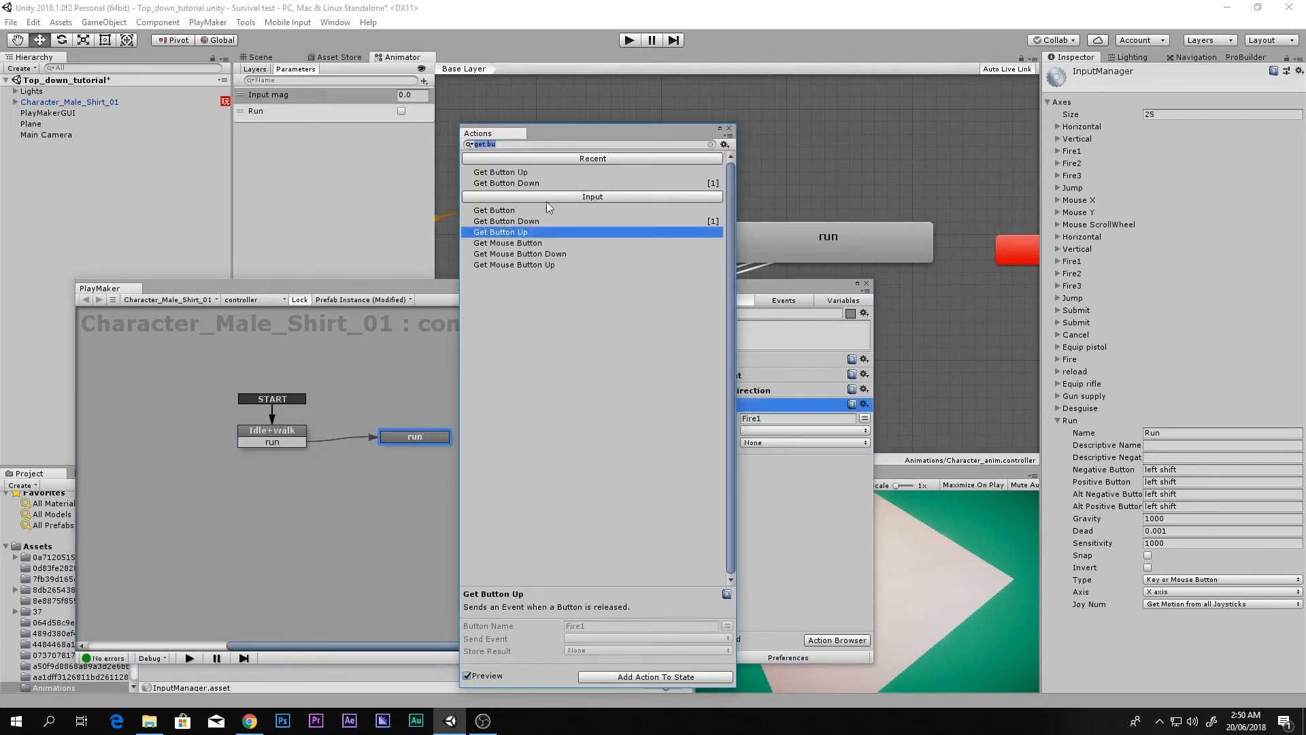
pyautogui.click(731, 130)
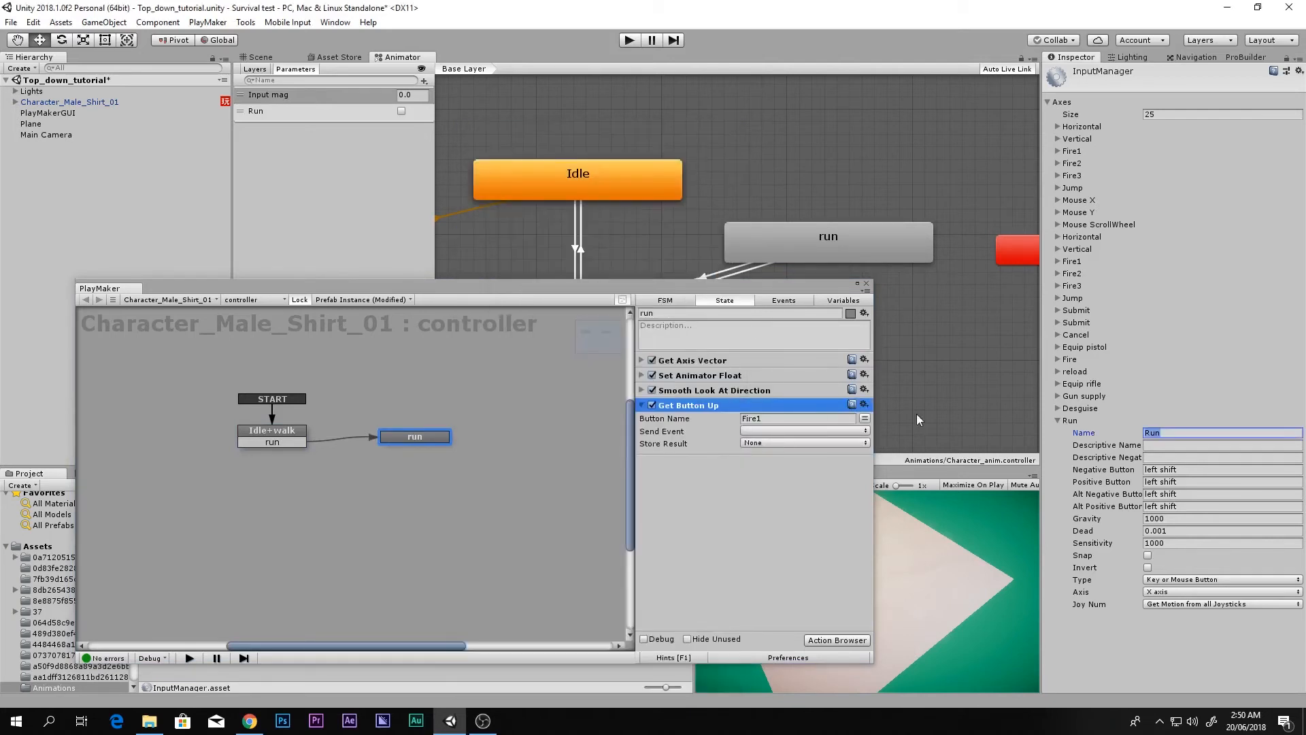
pyautogui.click(778, 417)
pyautogui.write('Run')
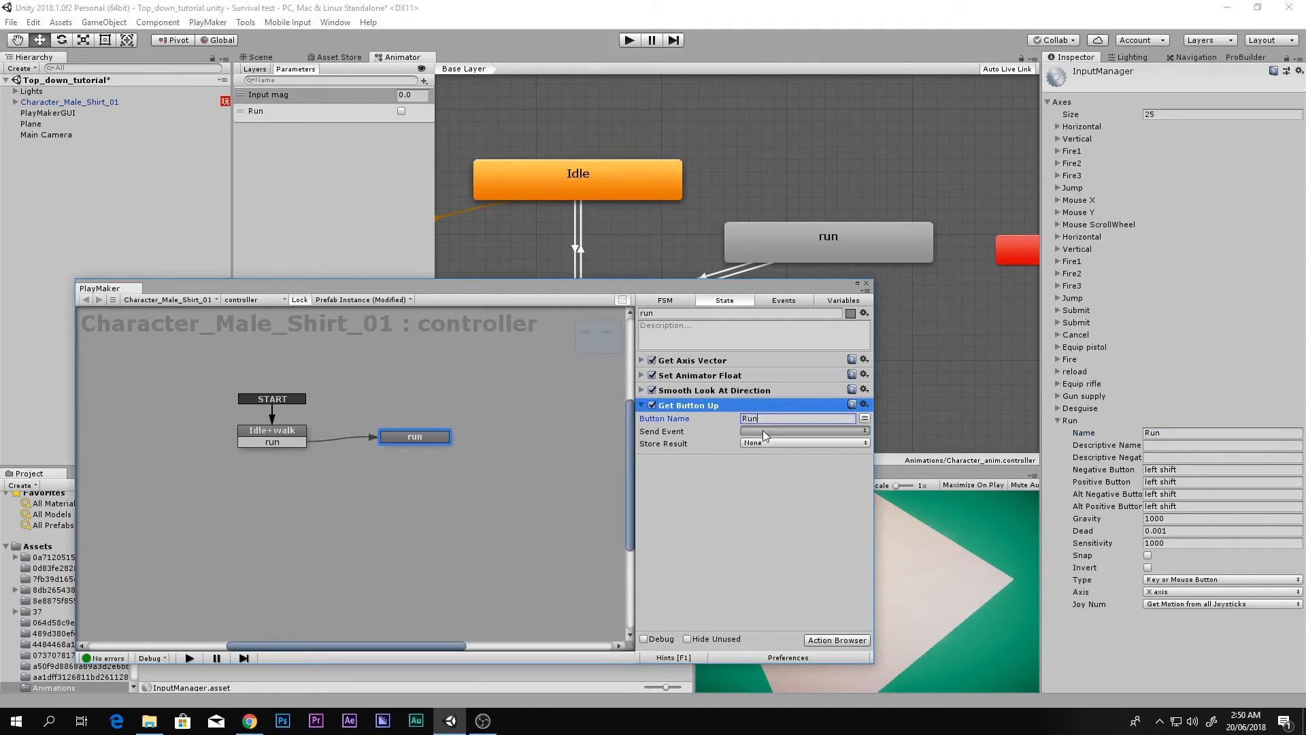
# Step: Have Get Button Up send a new 'idle' event linked back to Idle+walk
pyautogui.click(762, 430)
pyautogui.click(757, 454)
pyautogui.click(761, 430)
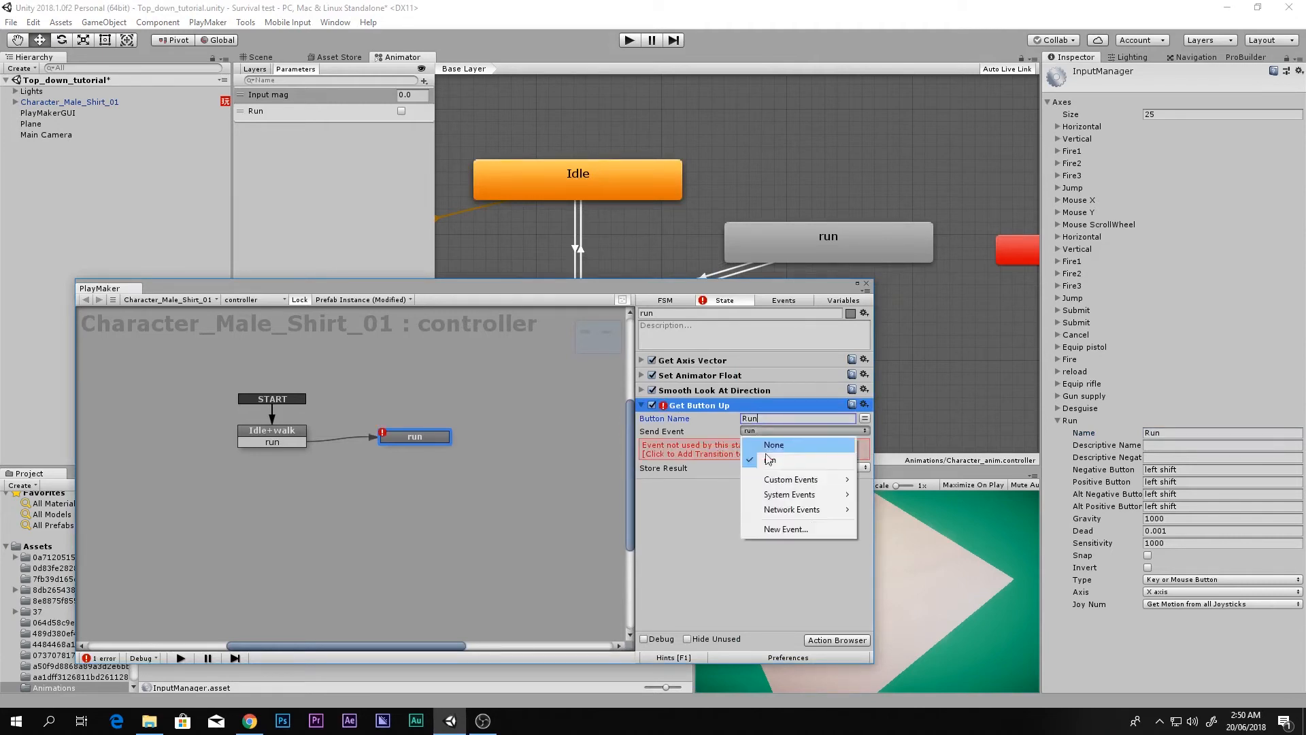
pyautogui.click(797, 527)
pyautogui.write('idel')
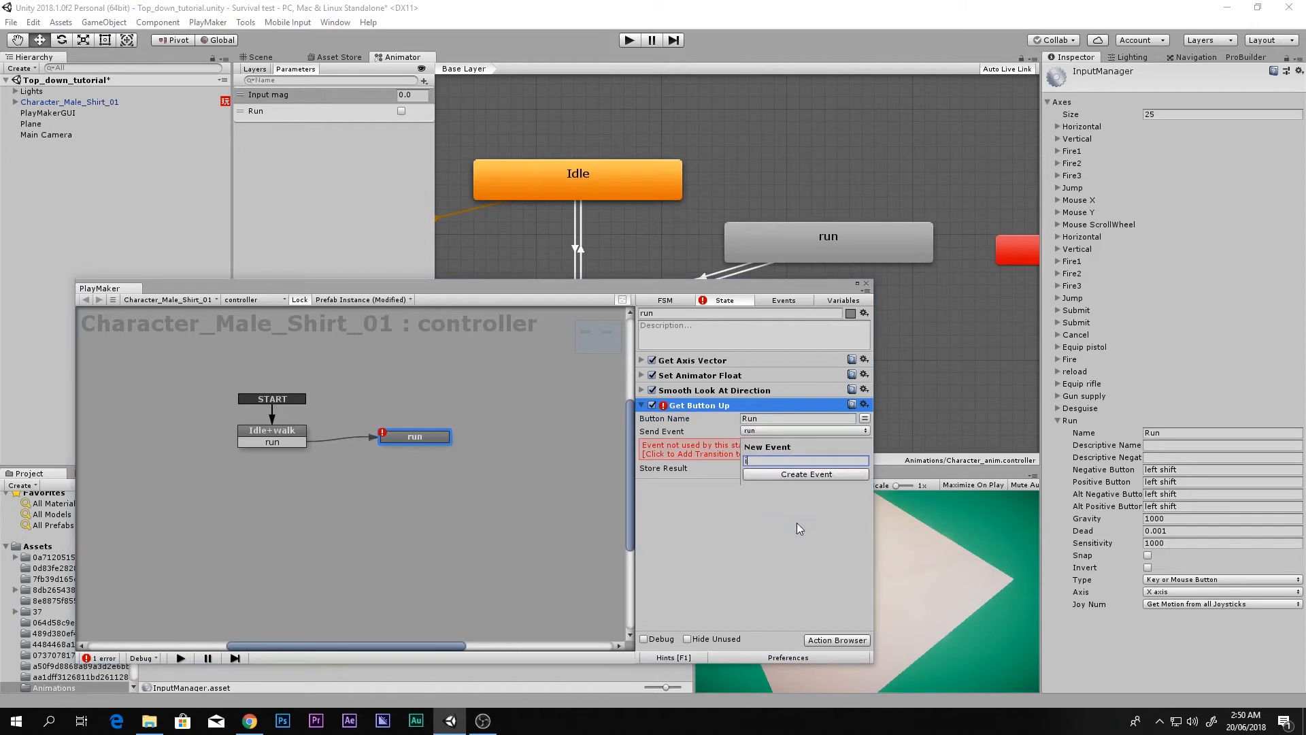
pyautogui.press('BackSpace')
pyautogui.press('BackSpace')
pyautogui.write('le')
pyautogui.press('Return')
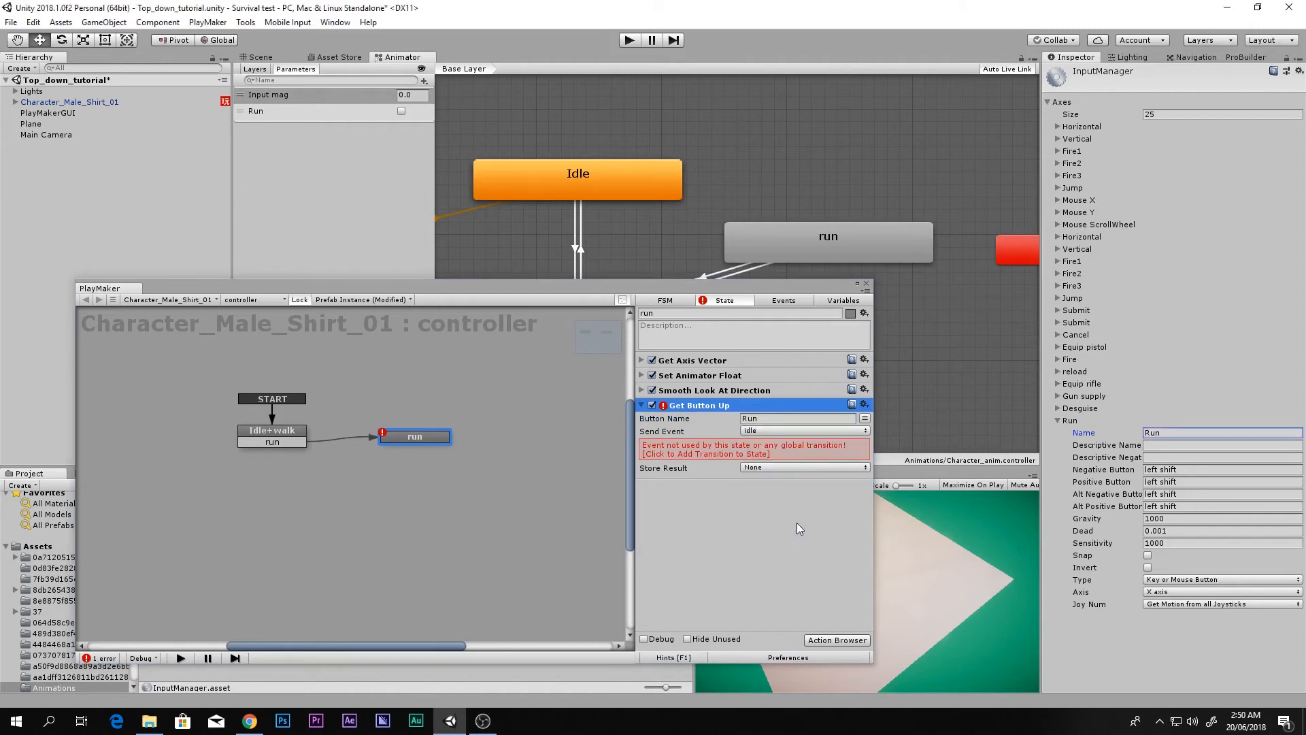
pyautogui.click(714, 448)
pyautogui.moveTo(412, 450); pyautogui.dragTo(275, 437)
pyautogui.click(642, 405)
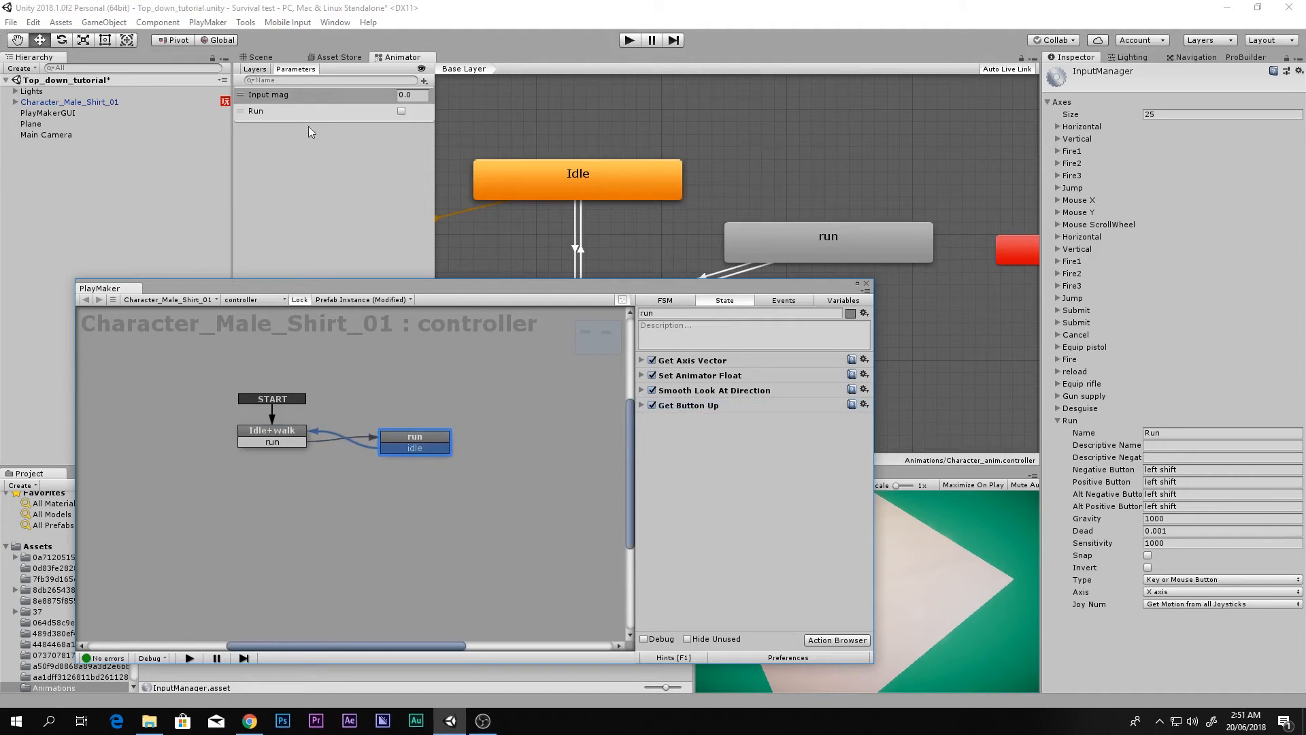
# Step: Add Set Animator Bool to run, setting the Run parameter to true
pyautogui.click(836, 640)
pyautogui.write('set an')
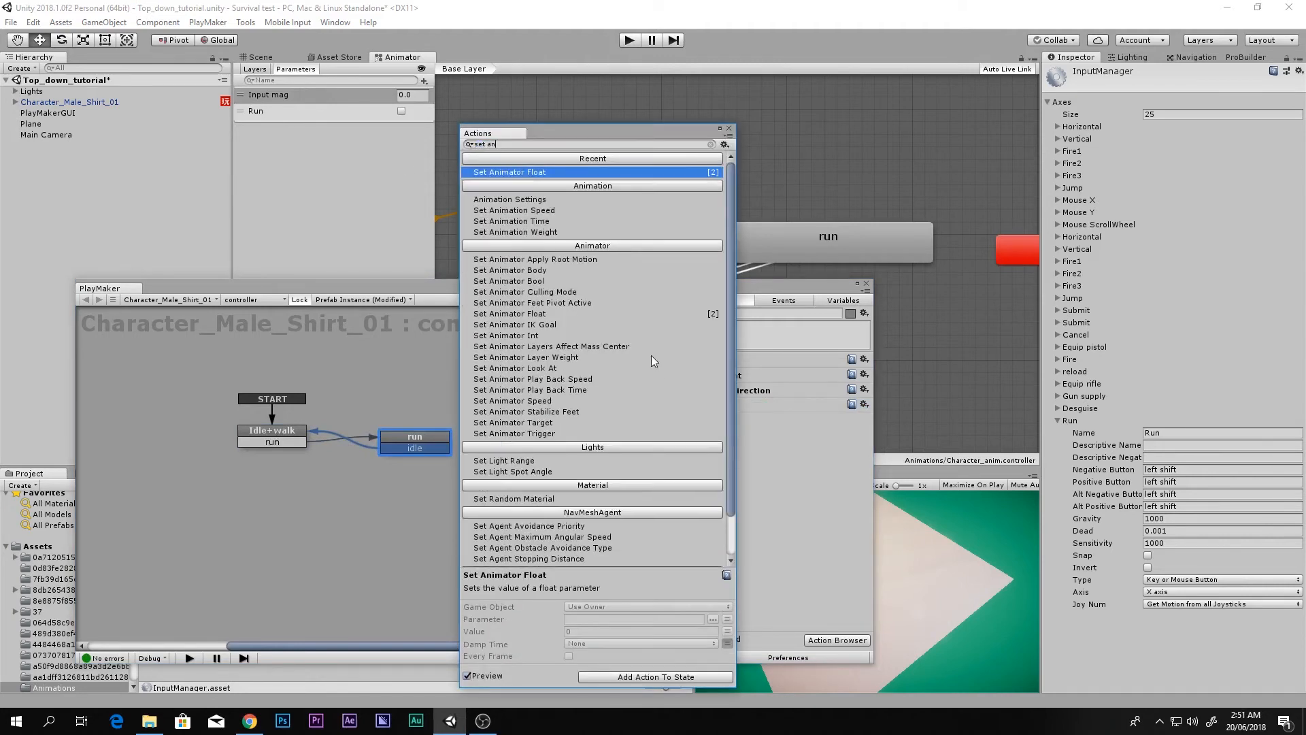
pyautogui.doubleClick(538, 281)
pyautogui.click(729, 128)
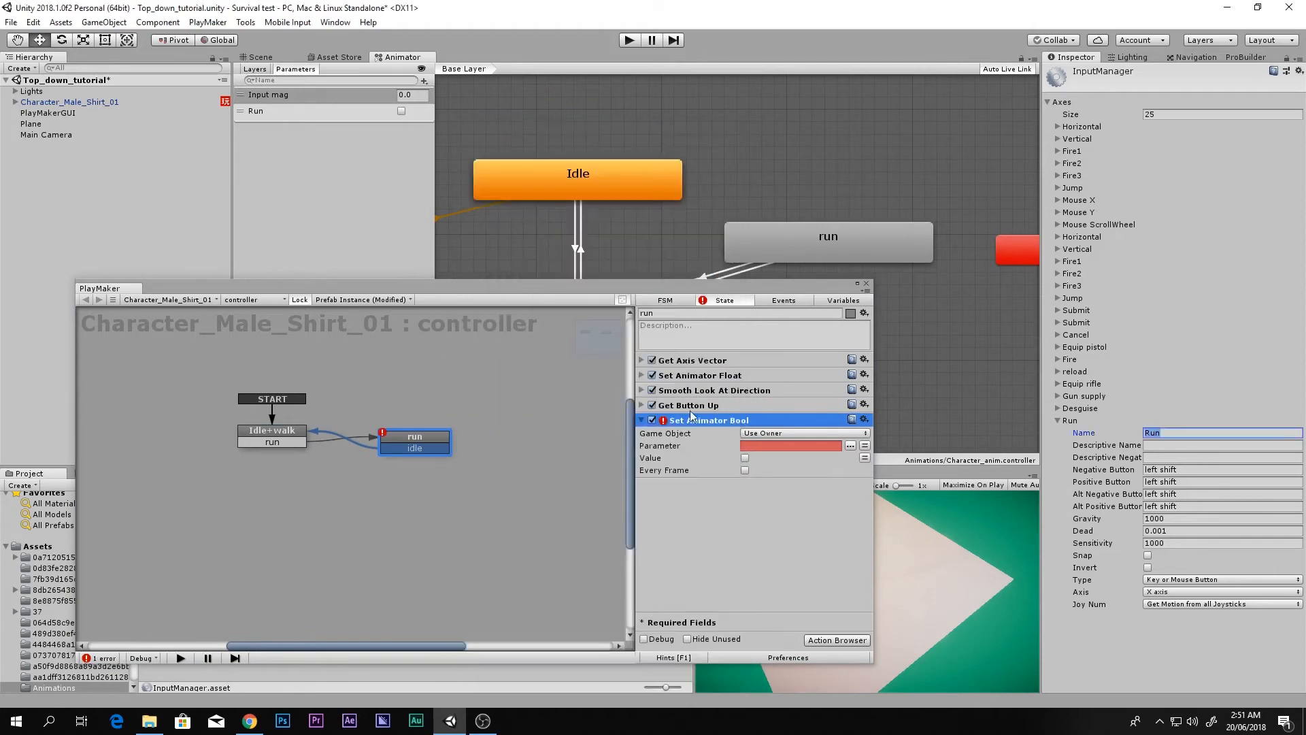
pyautogui.press('Delete')
pyautogui.click(699, 362)
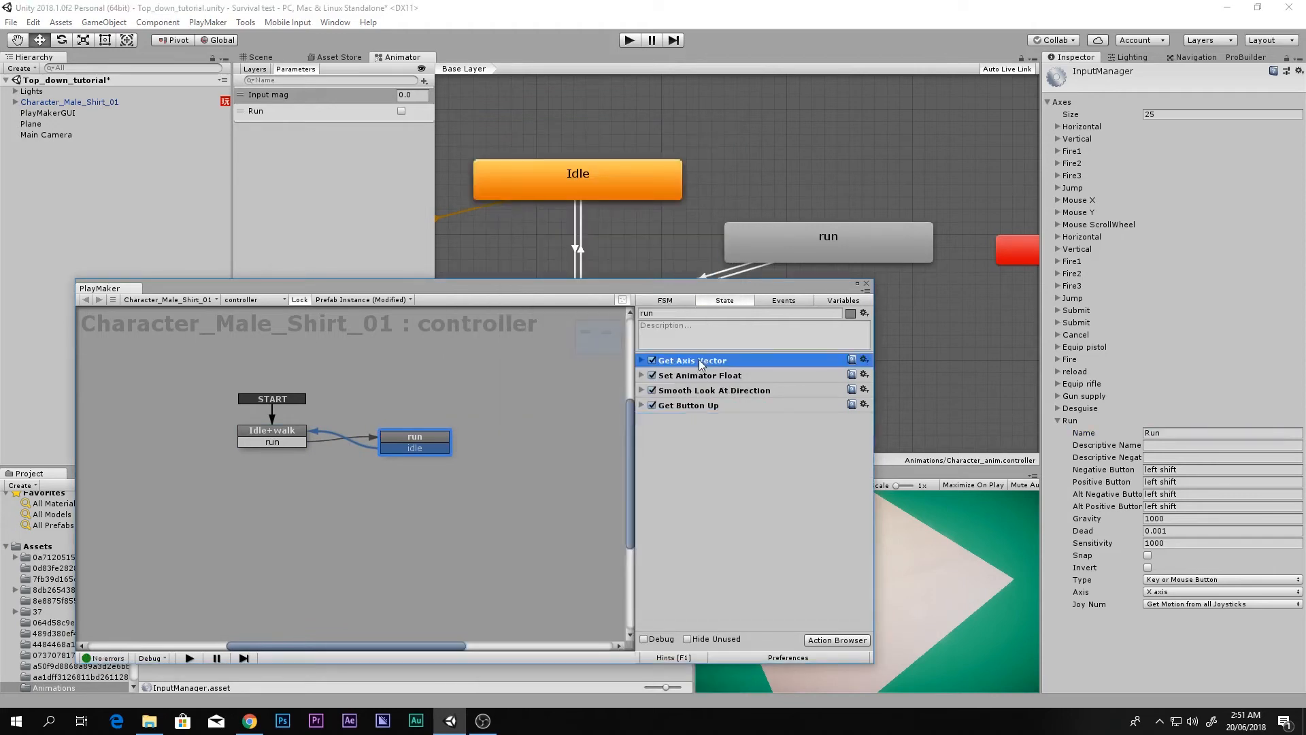
pyautogui.hotkey('ctrl', 'z')
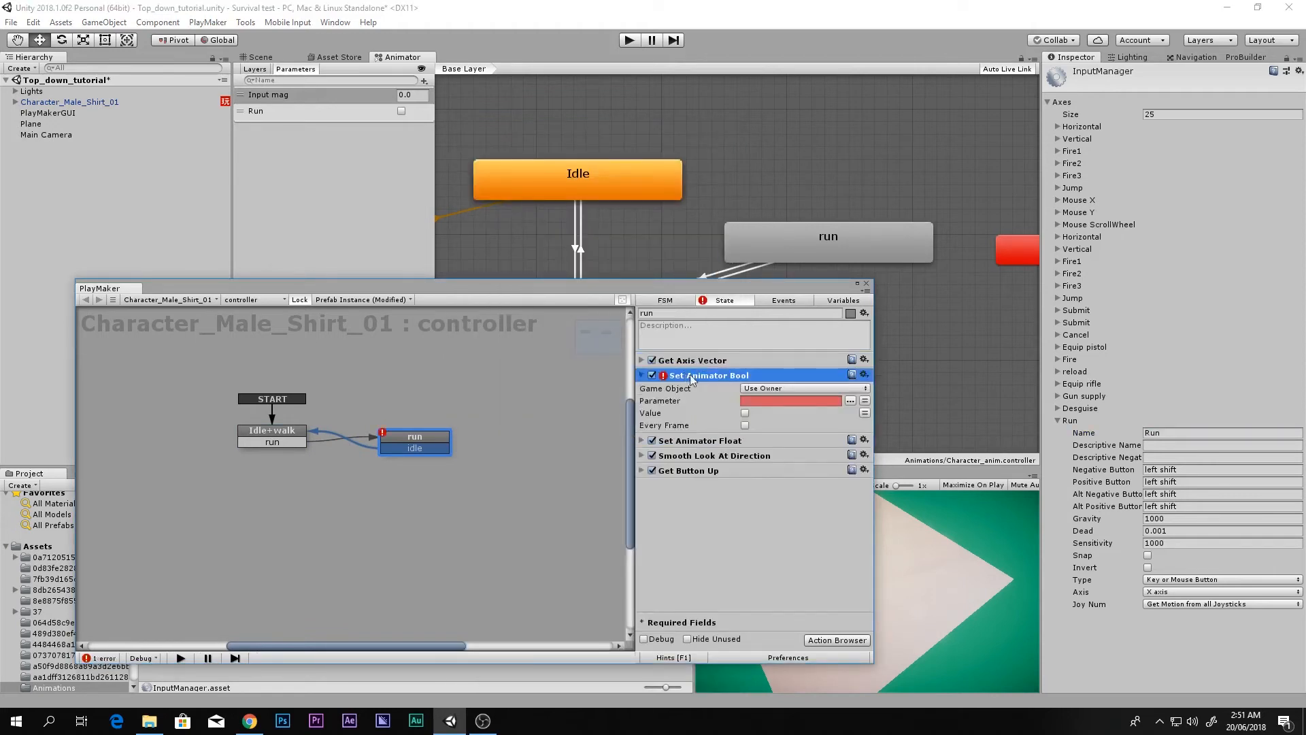
pyautogui.click(850, 401)
pyautogui.click(876, 413)
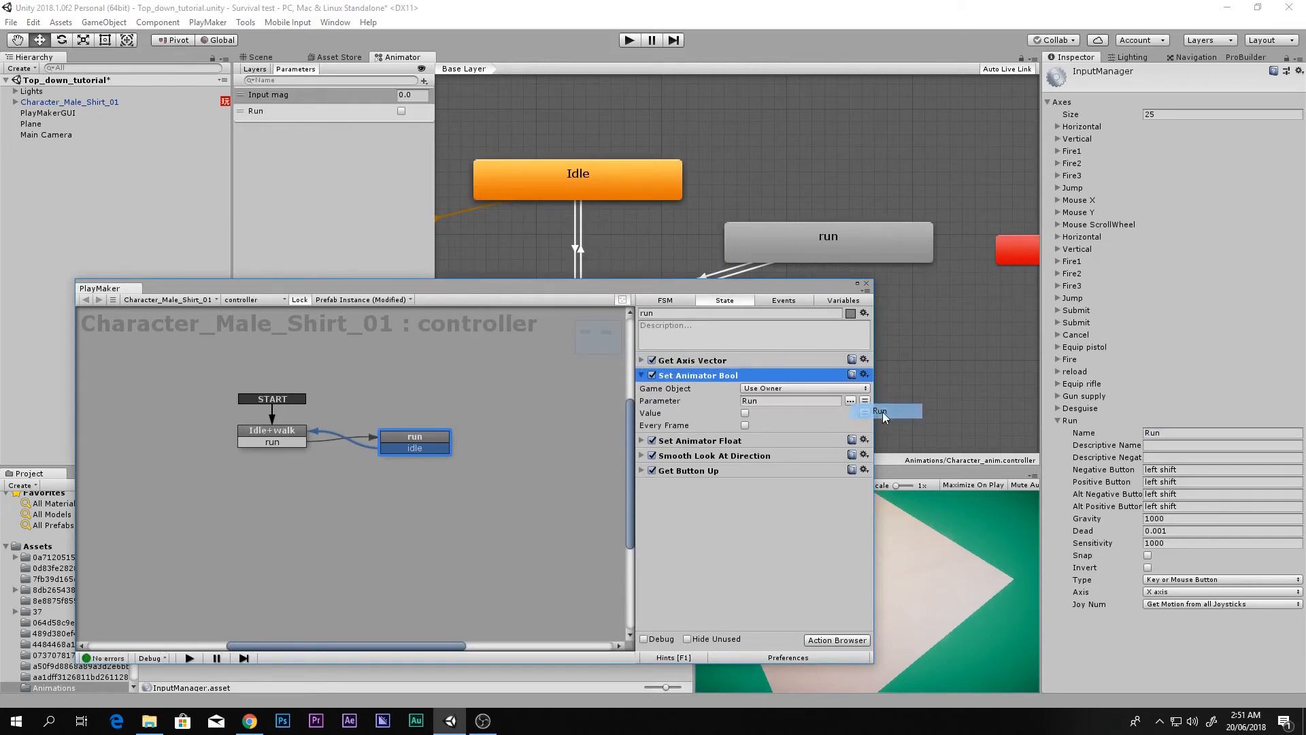
pyautogui.click(746, 413)
# Step: Paste Set Animator Bool into Idle+walk with Run false, close PlayMaker and save the scene
pyautogui.click(278, 435)
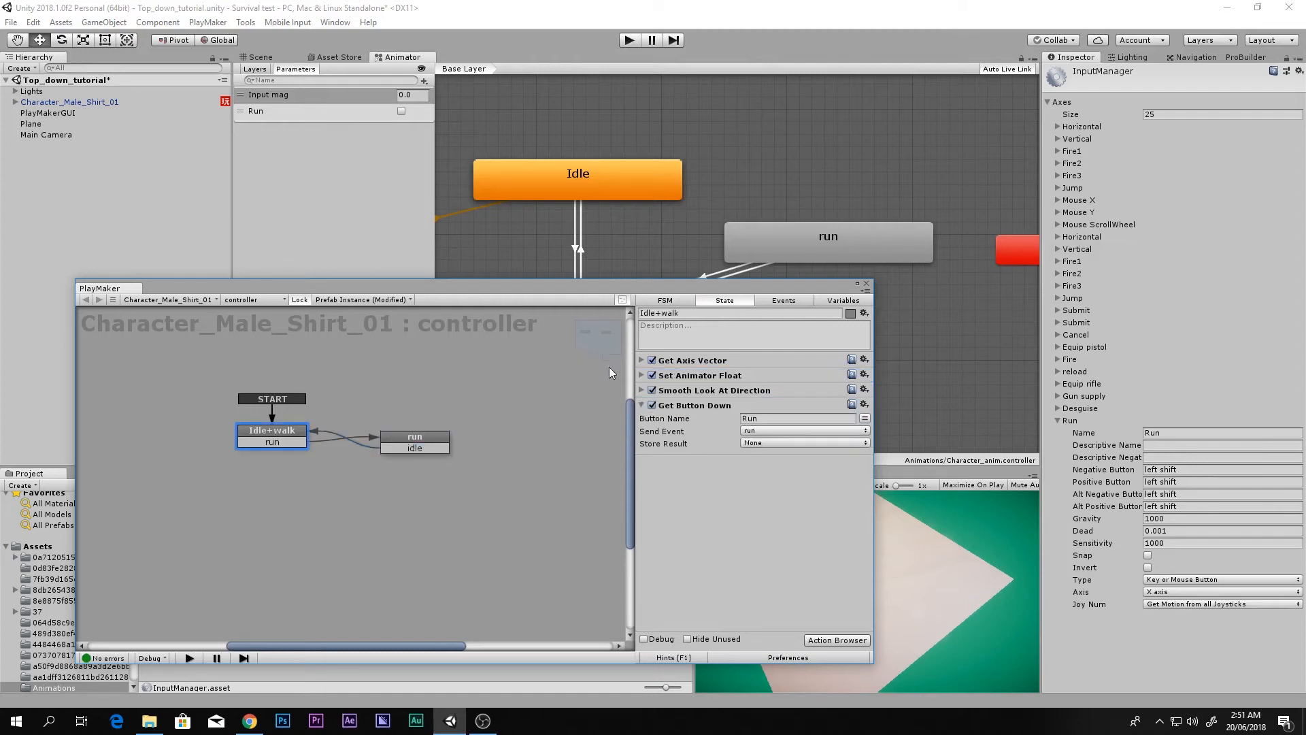
pyautogui.click(678, 365)
pyautogui.hotkey('ctrl', 'v')
pyautogui.click(744, 413)
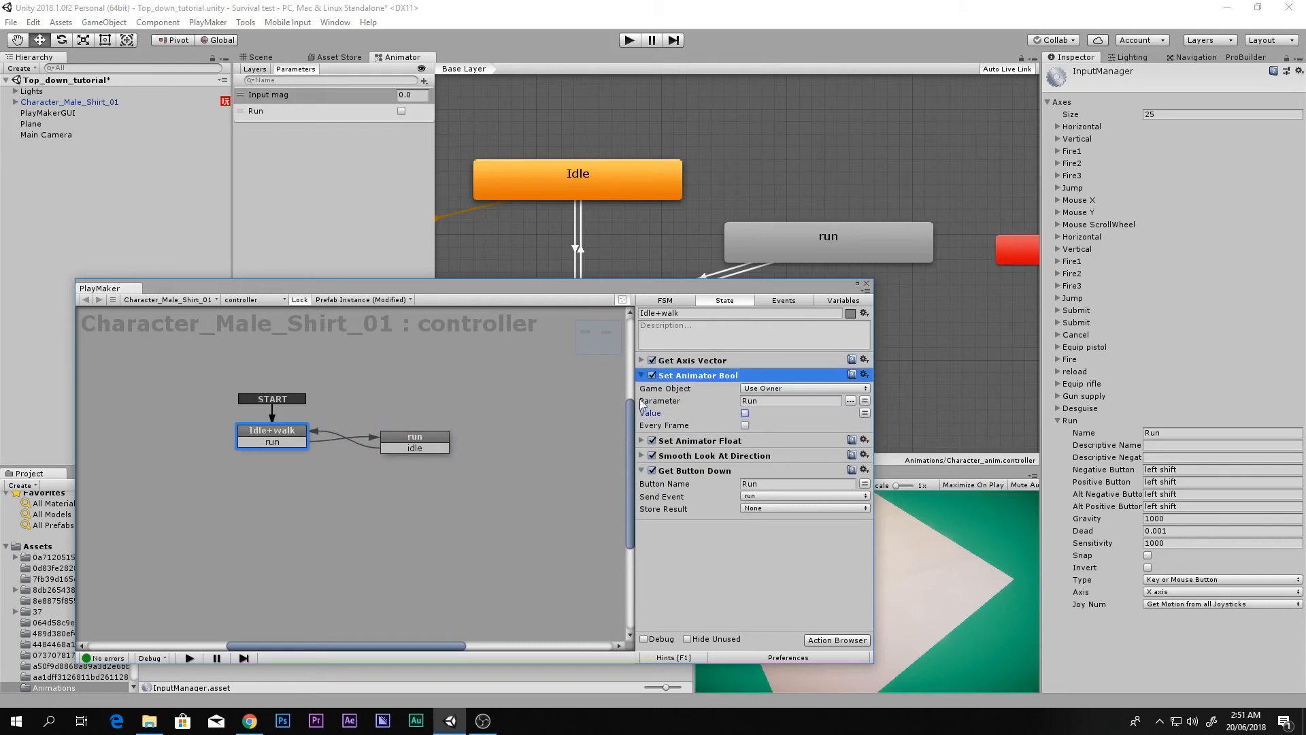
pyautogui.click(642, 375)
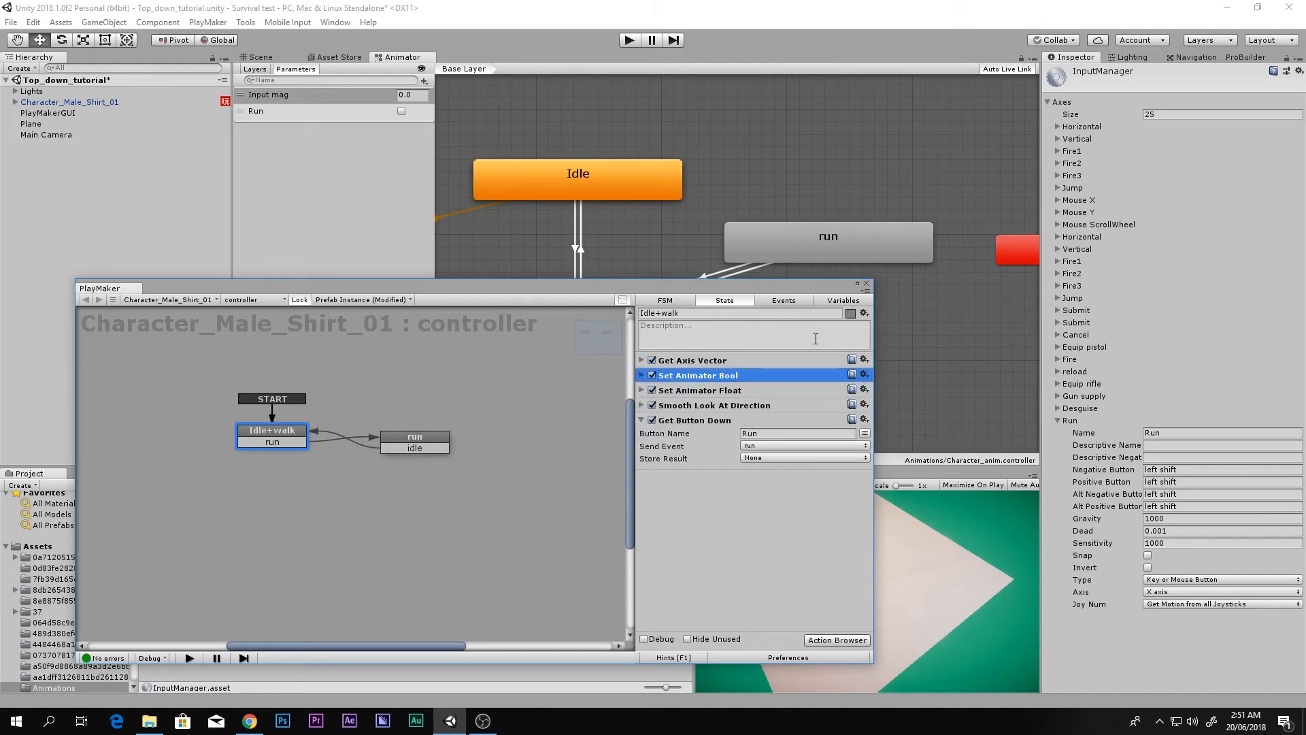
pyautogui.click(867, 284)
pyautogui.hotkey('ctrl', 's')
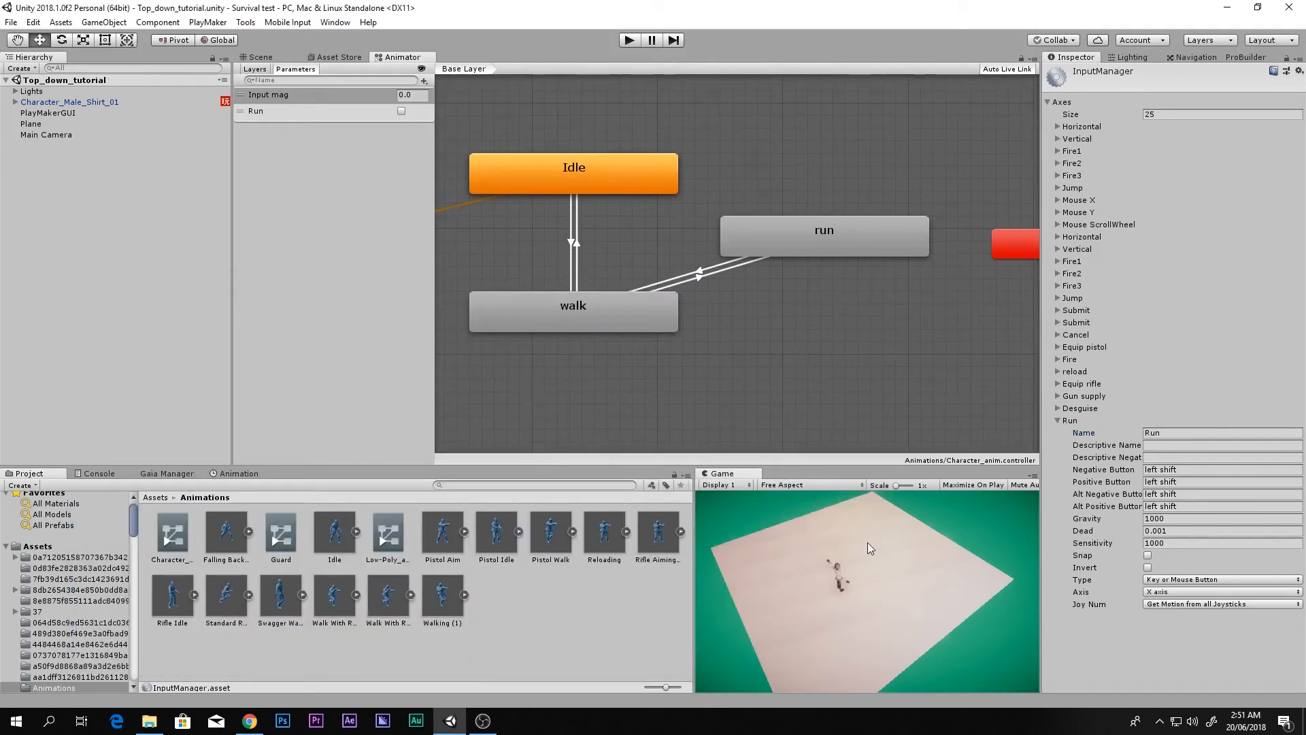
pyautogui.hotkey('shift', 'space')
pyautogui.hotkey('ctrl', 'p')
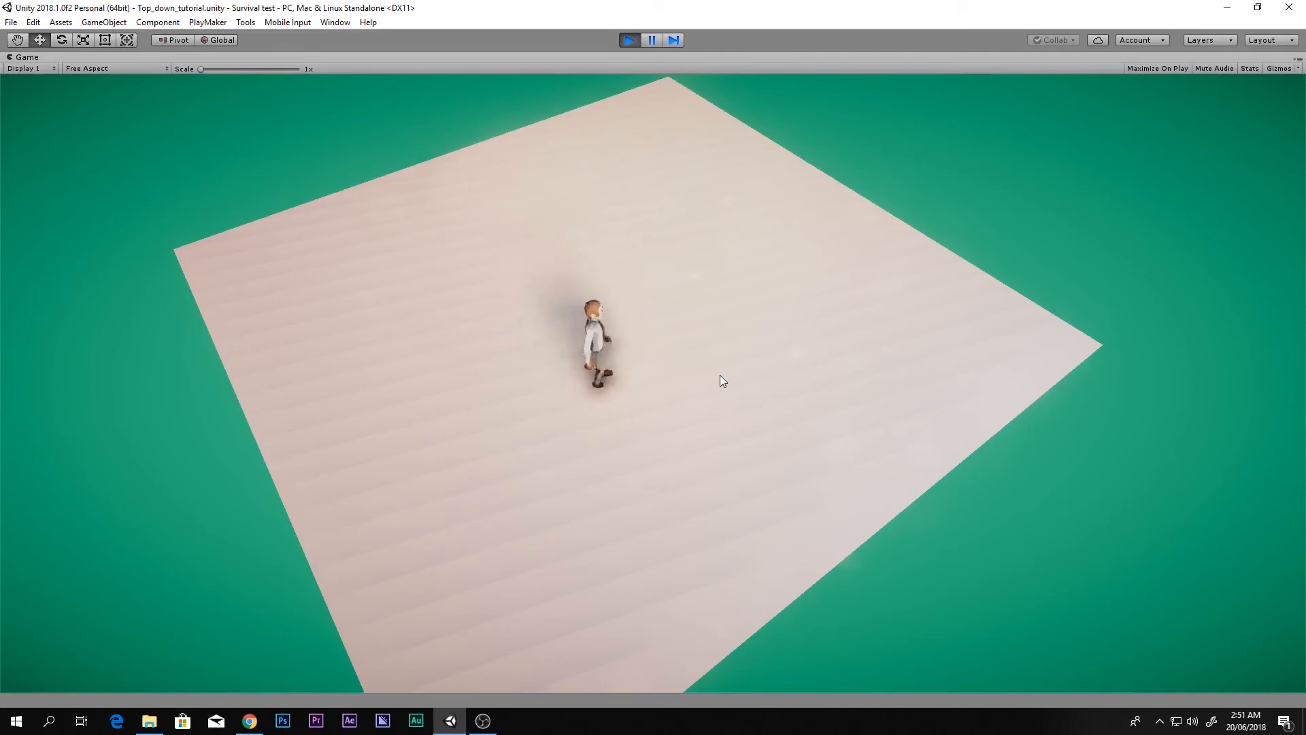
pyautogui.press('w')
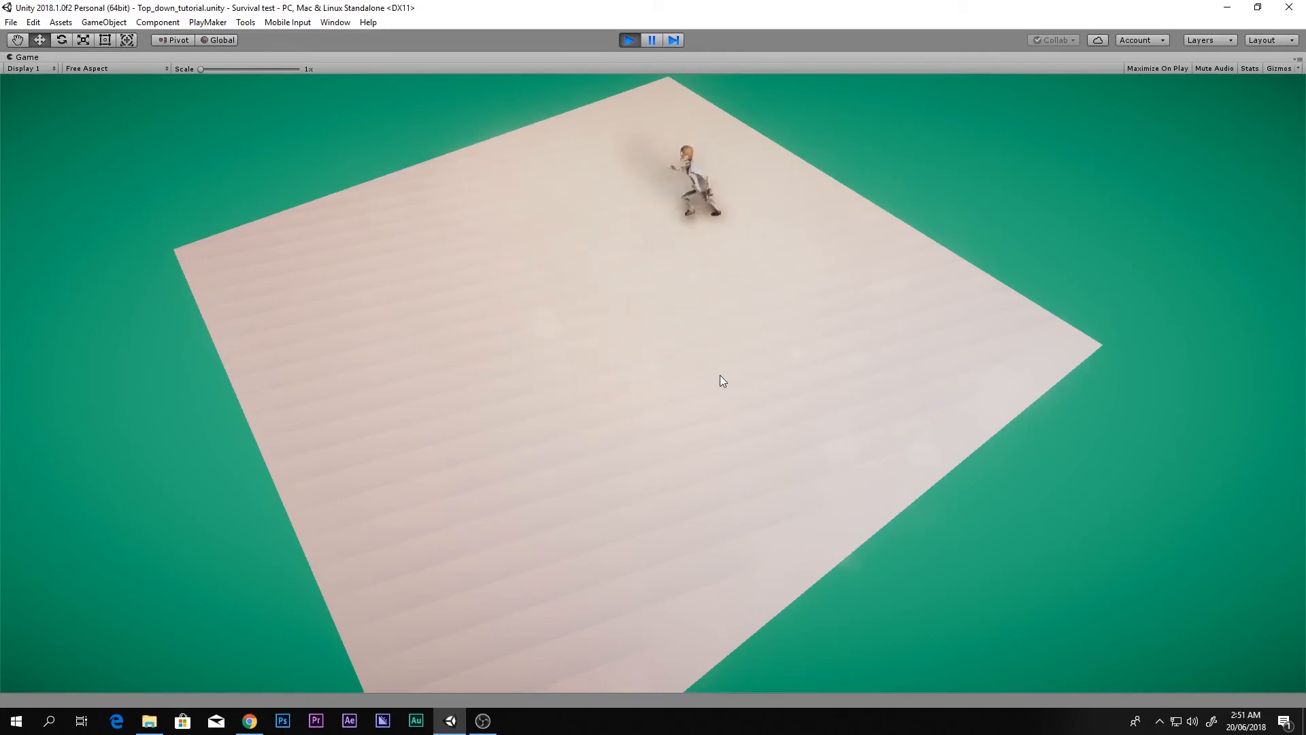
pyautogui.press('a')
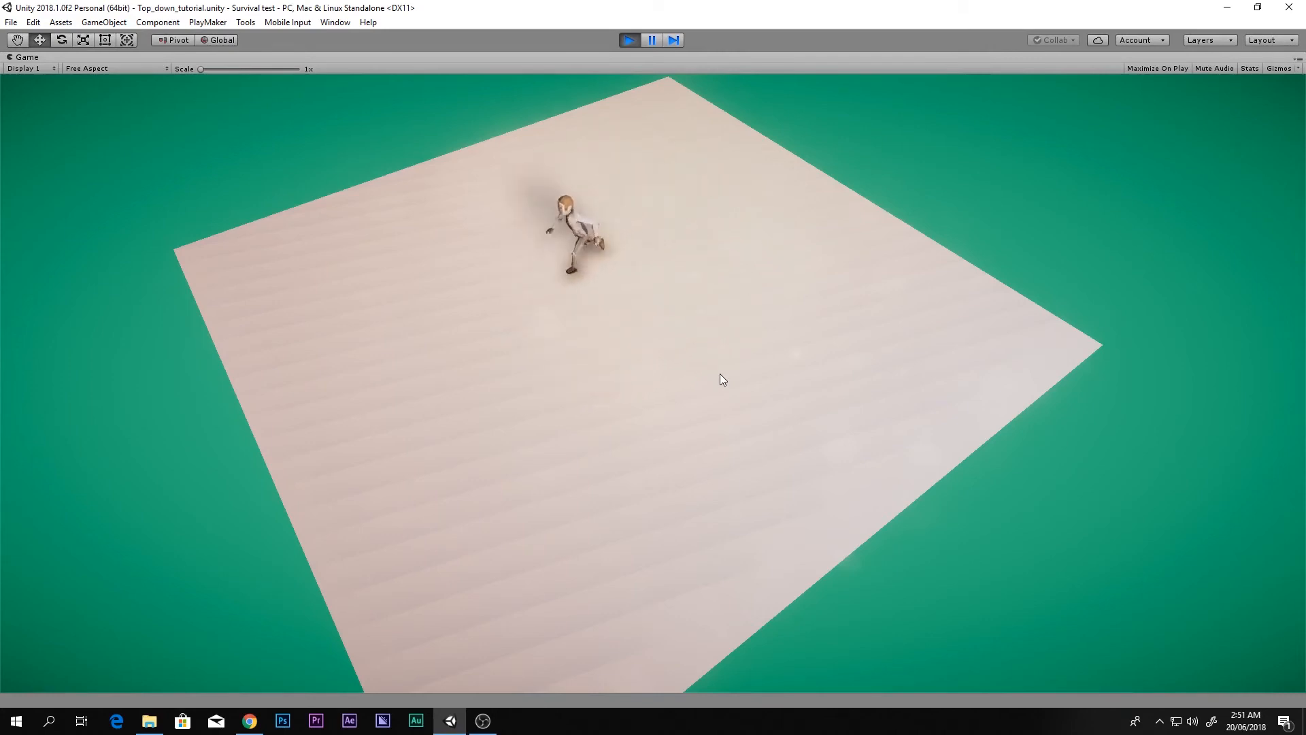
pyautogui.press('s')
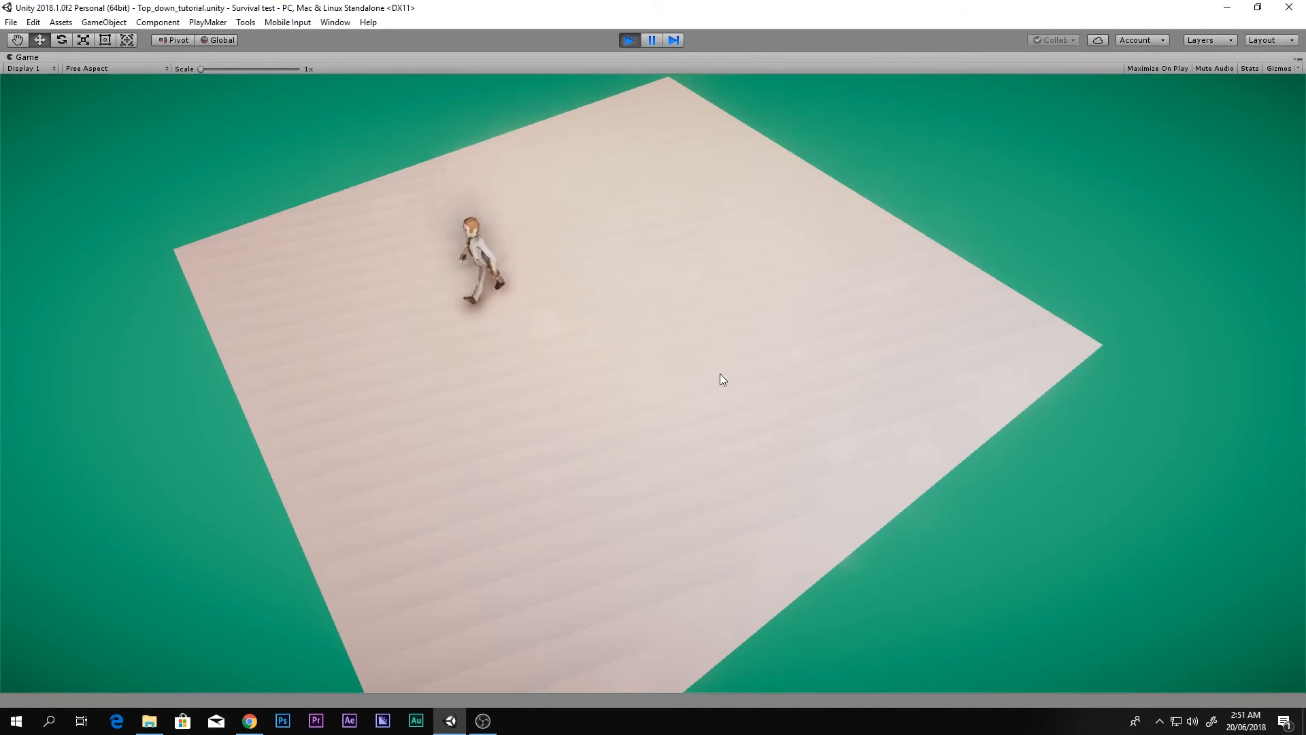
pyautogui.press('a')
pyautogui.press('s')
pyautogui.press('d')
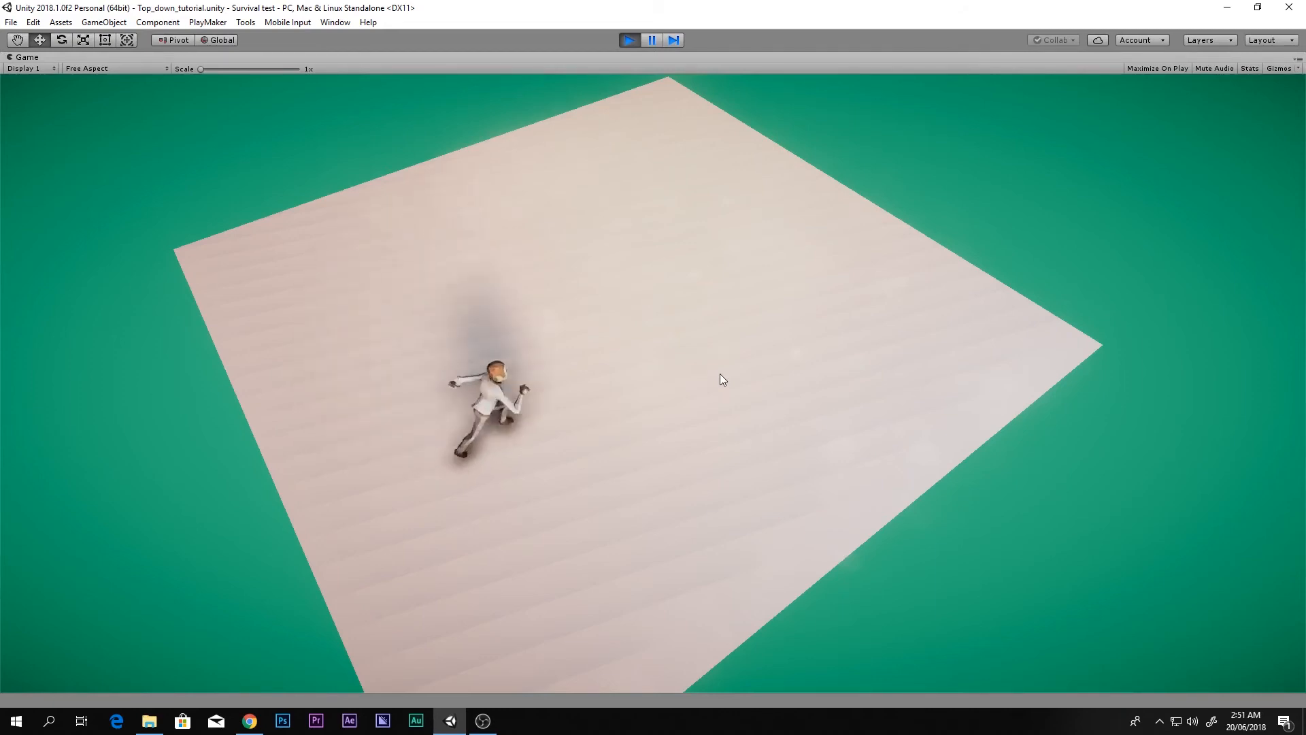
pyautogui.press('s')
pyautogui.press('a')
pyautogui.press('w')
pyautogui.press('d')
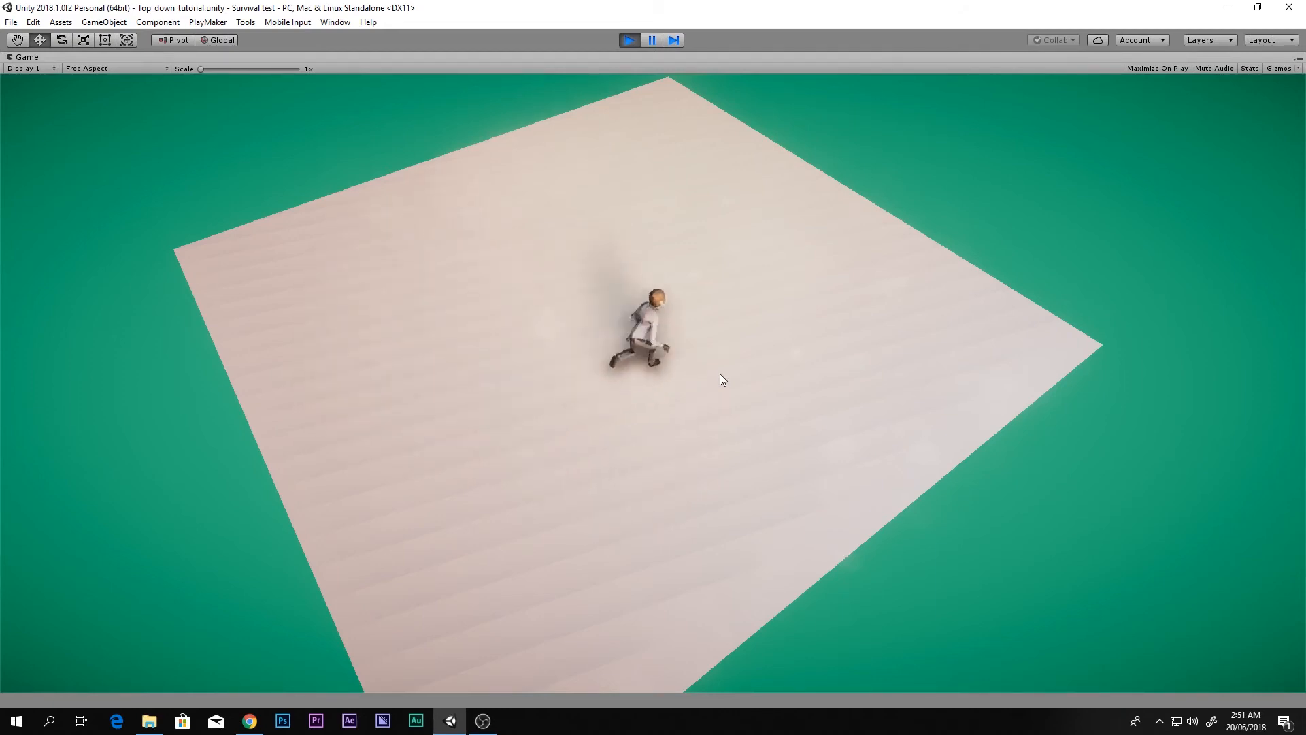
pyautogui.press('w')
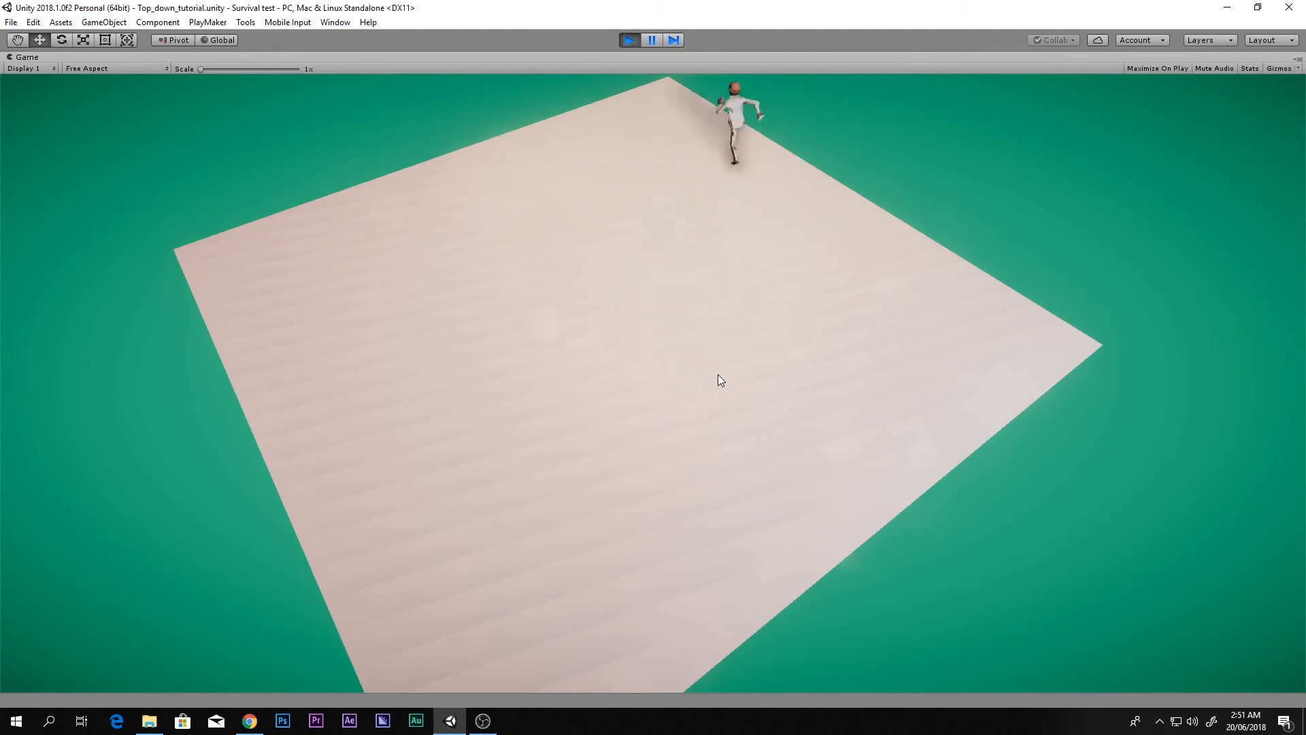
pyautogui.press('a')
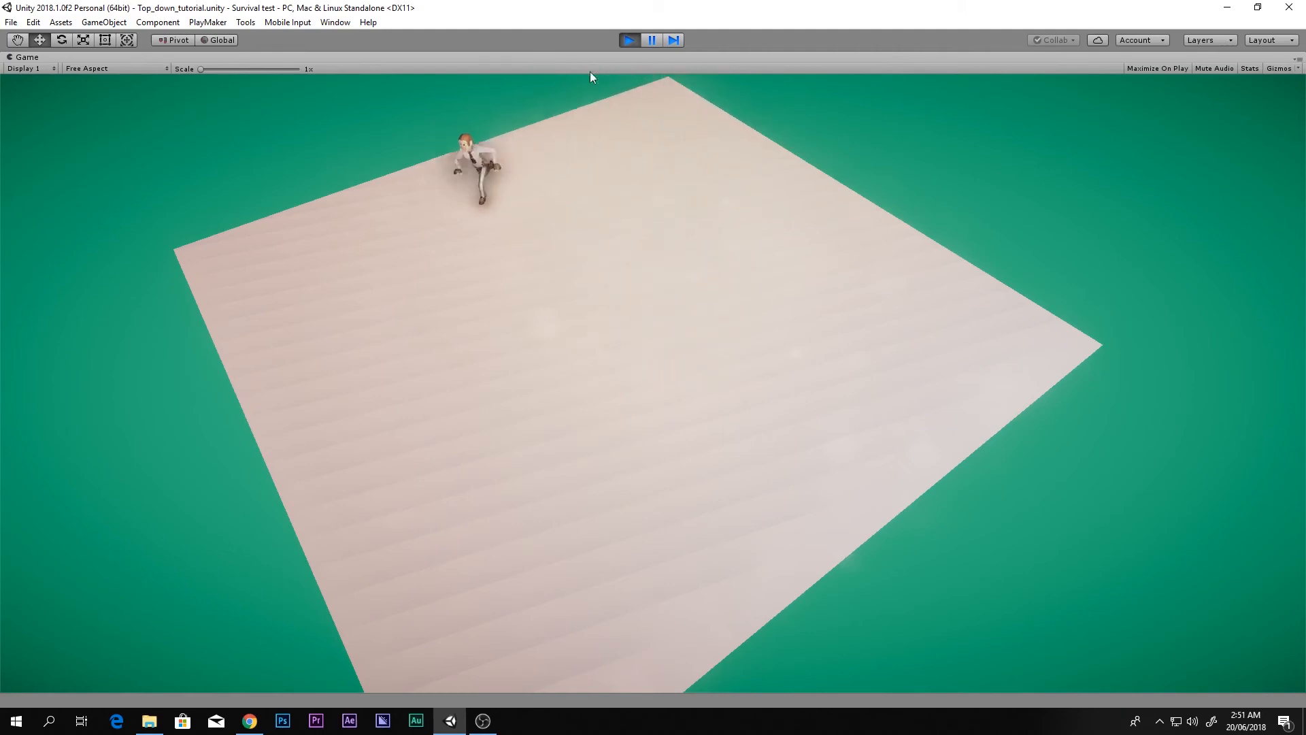
pyautogui.press('s')
pyautogui.press('d')
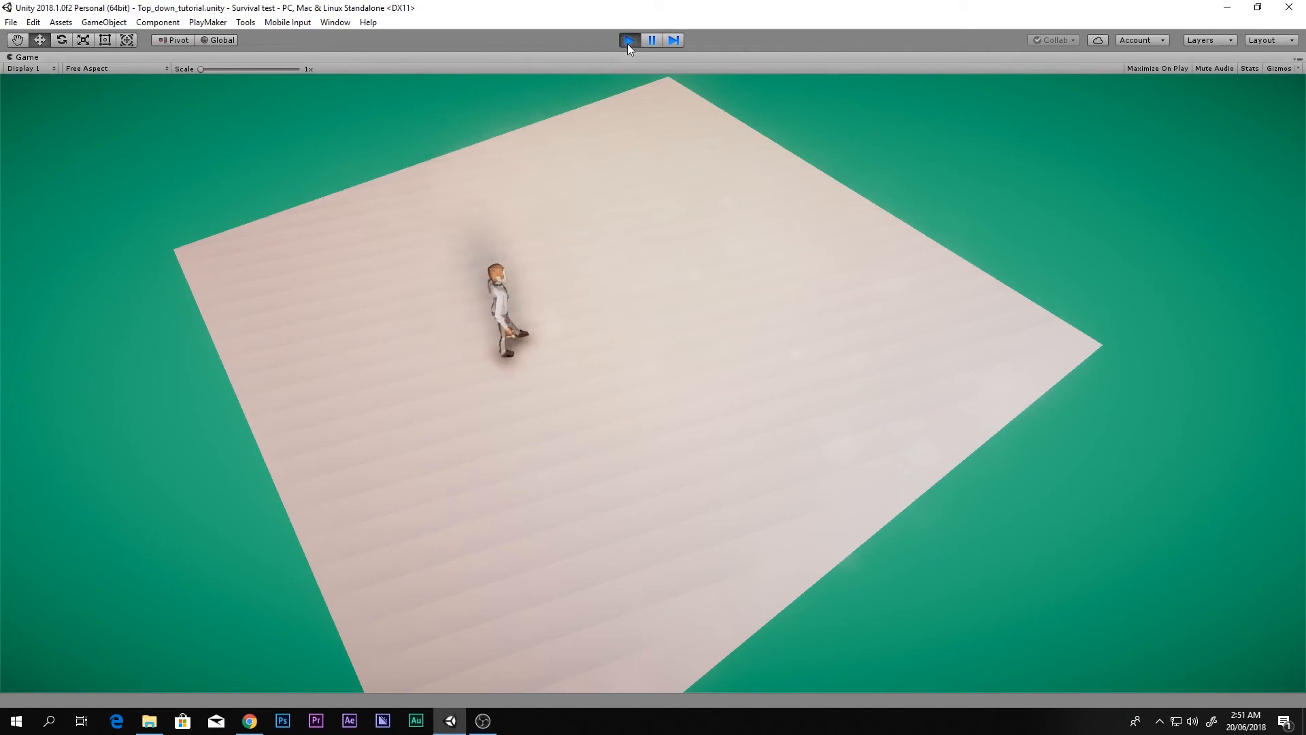
pyautogui.click(628, 40)
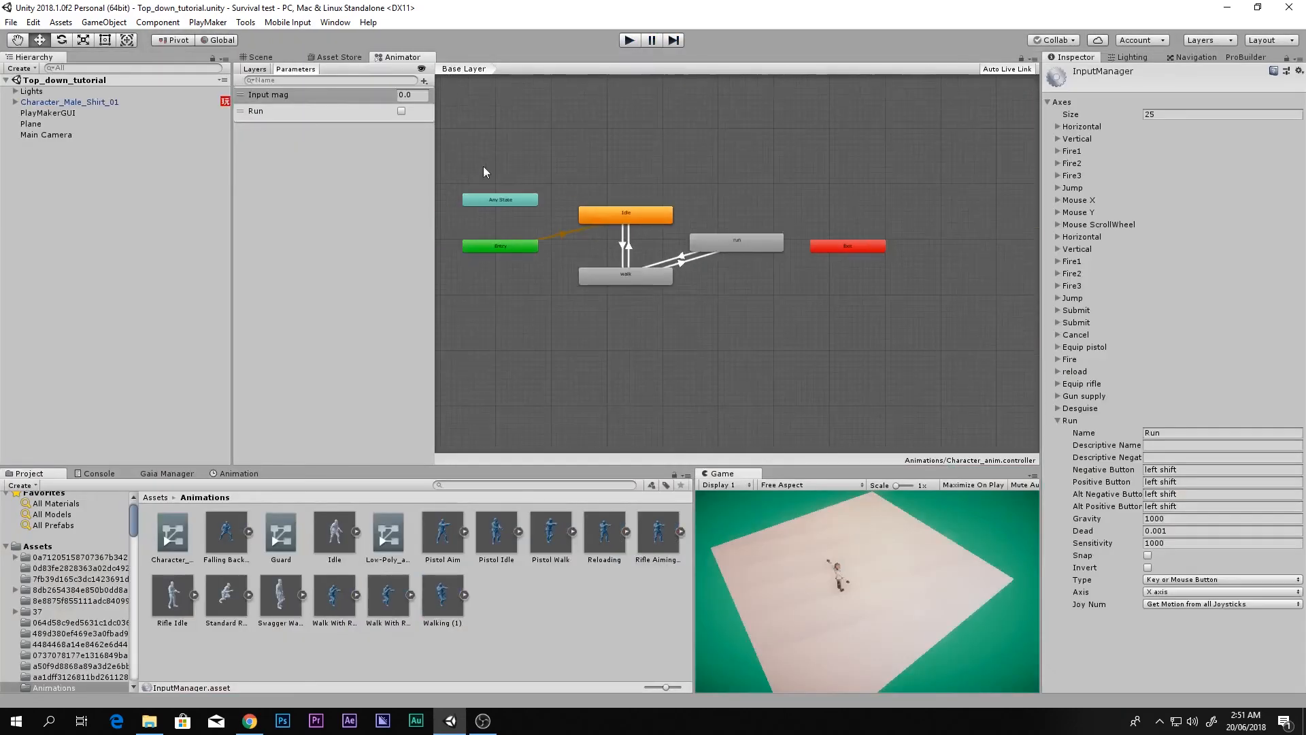
# Step: Add an empty child object under Character_Male_Shirt_01 and frame it in the Scene view
pyautogui.click(283, 62)
pyautogui.click(41, 106)
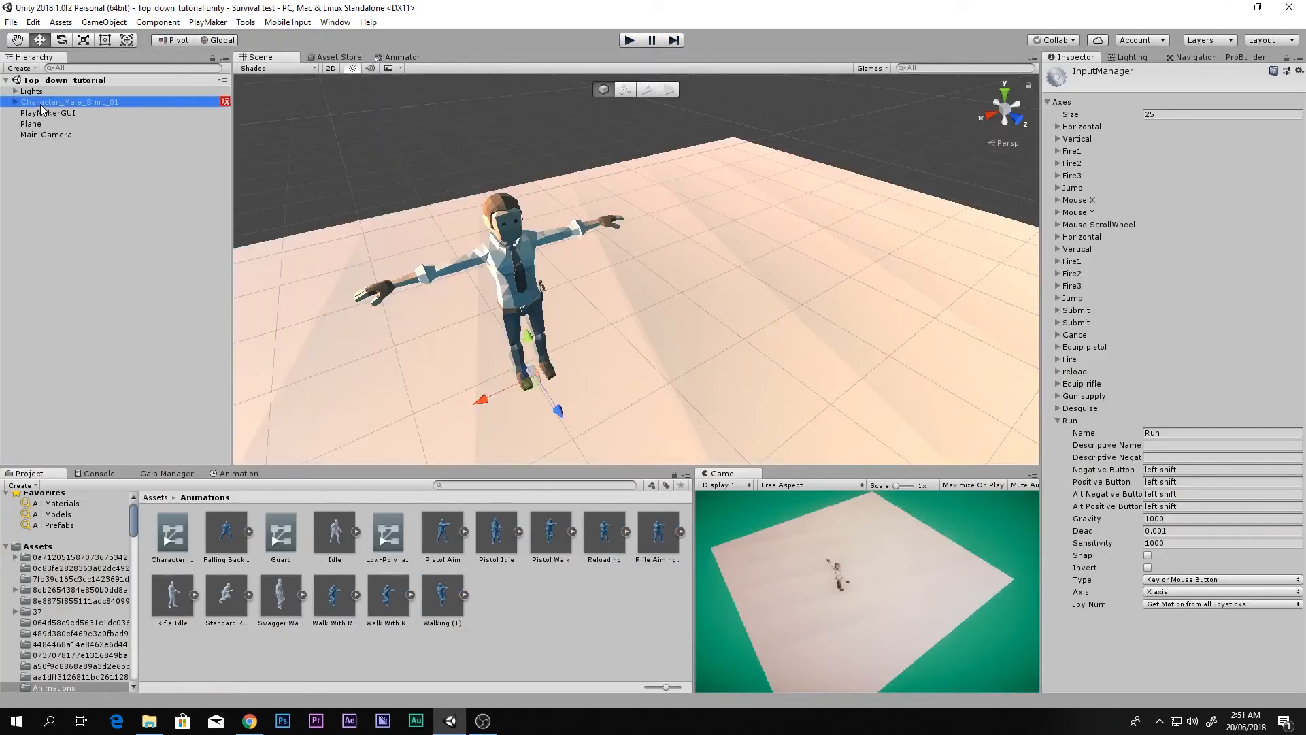
pyautogui.click(16, 102)
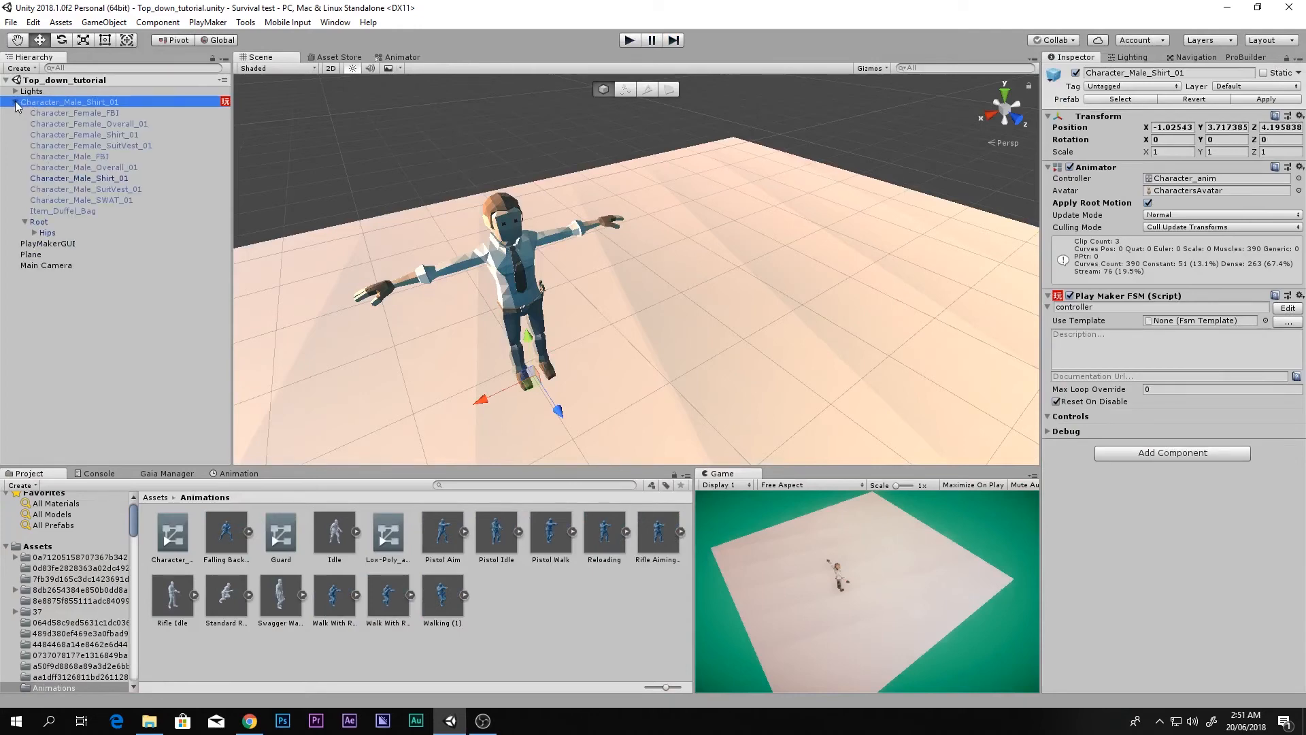
pyautogui.rightClick(39, 104)
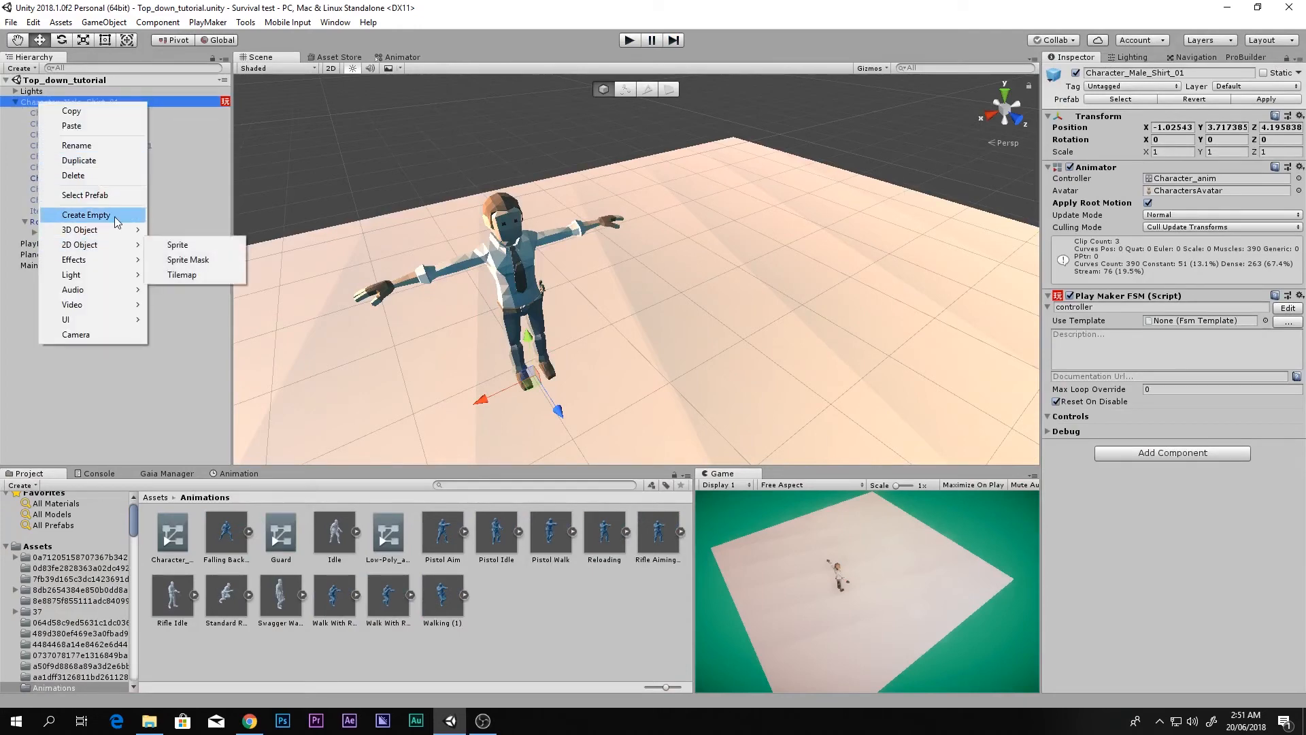
pyautogui.click(58, 215)
pyautogui.press('f')
# Step: Raise the empty object to Y 1.191 at the character's chest, checking it in Front view
pyautogui.scroll(20, 632, 301)
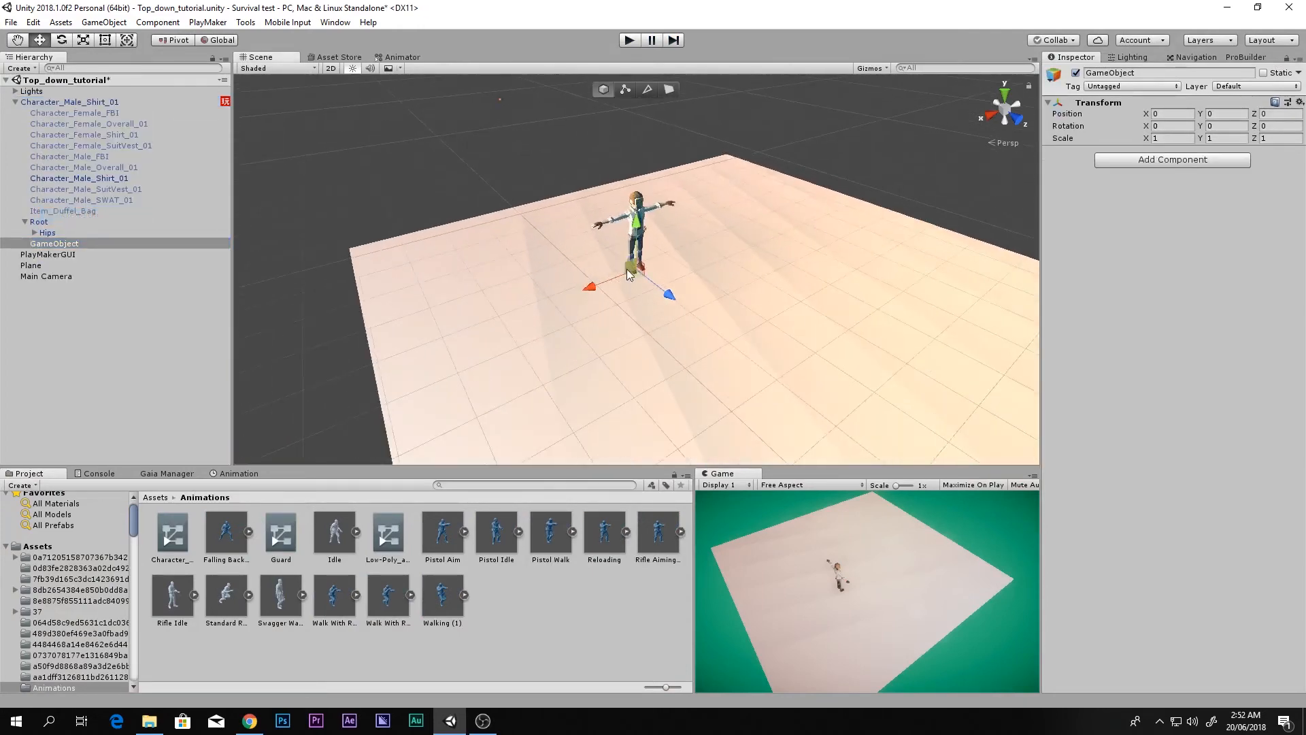
pyautogui.scroll(5, 626, 265)
pyautogui.moveTo(637, 226); pyautogui.dragTo(637, 114)
pyautogui.click(1019, 120)
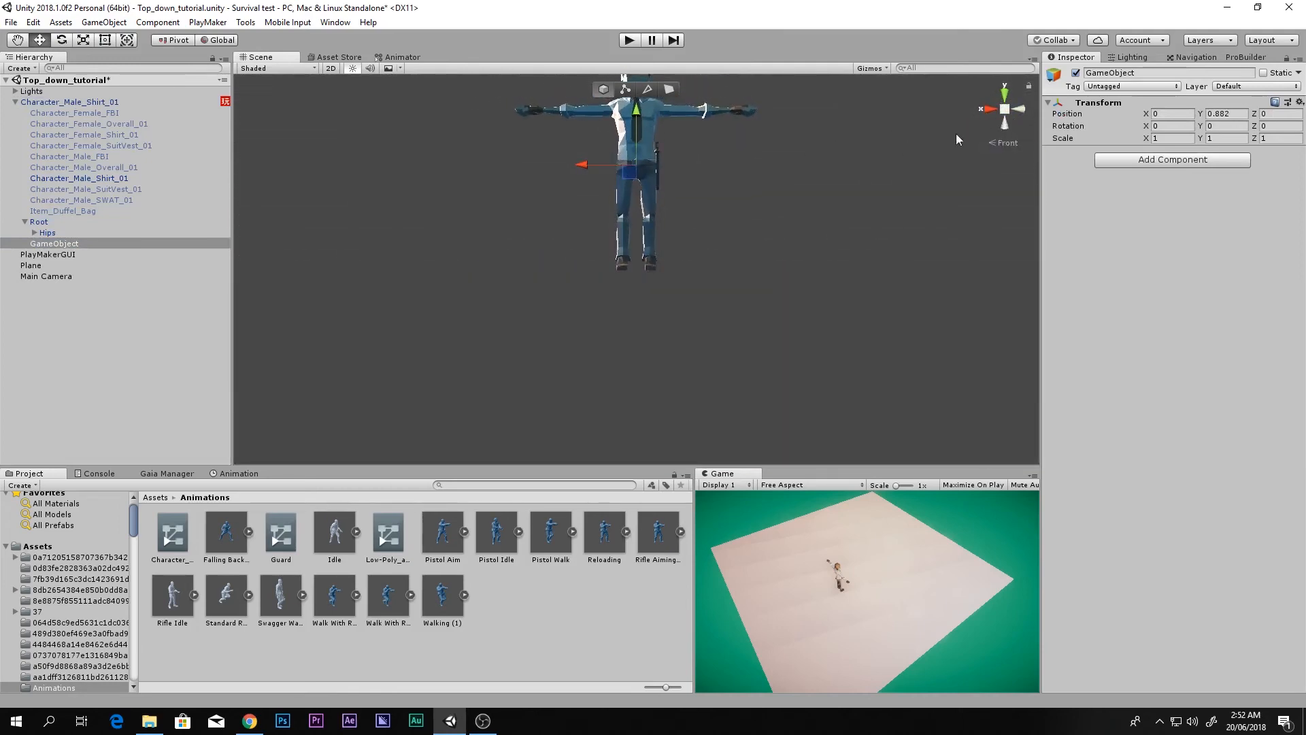
pyautogui.scroll(3, 741, 159)
pyautogui.moveTo(640, 151); pyautogui.dragTo(687, 357, button='middle')
pyautogui.scroll(-3, 687, 342)
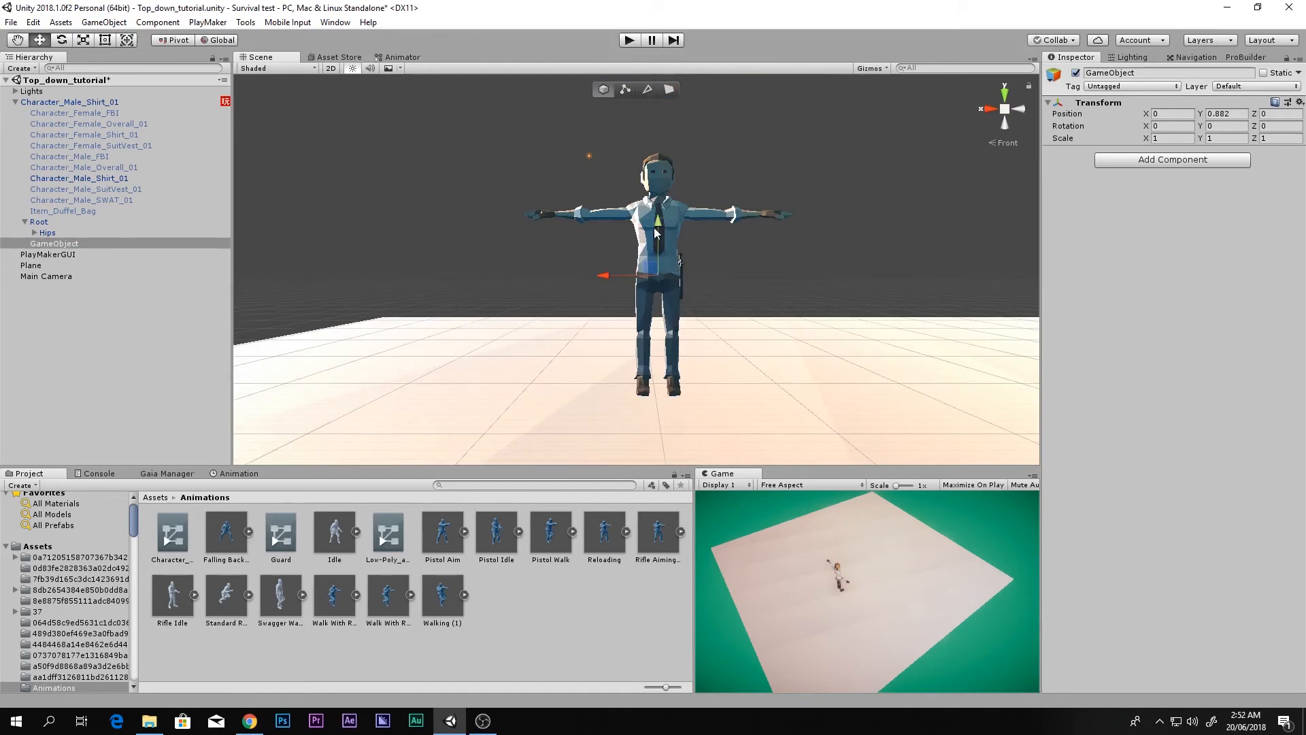
pyautogui.moveTo(658, 227); pyautogui.dragTo(658, 185)
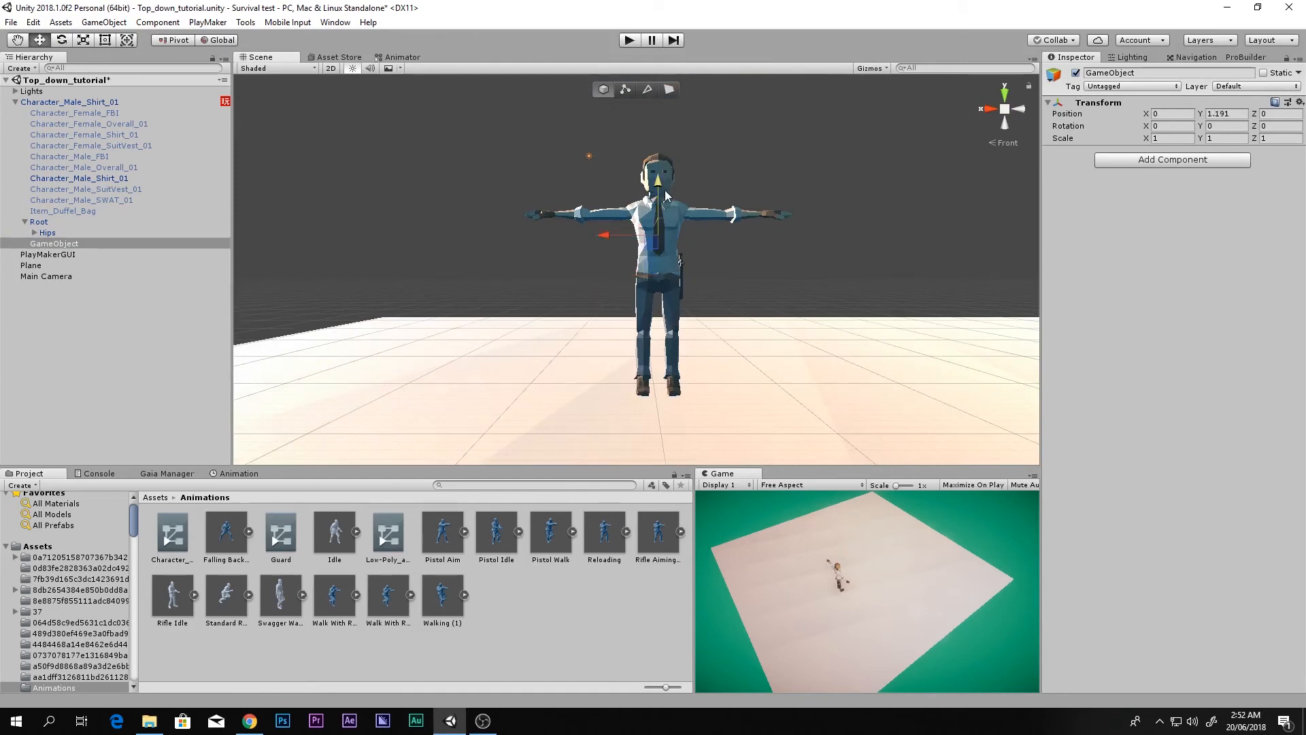
# Step: Rename the empty object to cam_follow and reselect it
pyautogui.click(1093, 73)
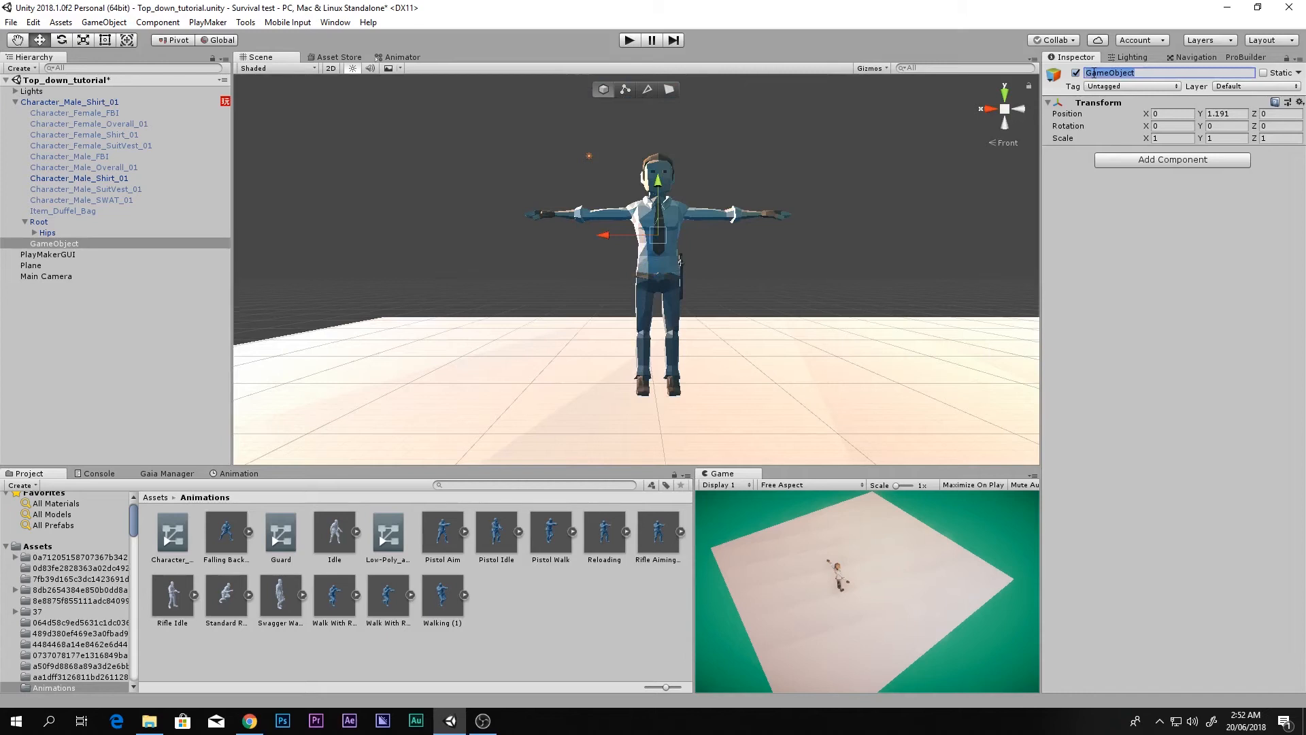
pyautogui.write('can')
pyautogui.write('m_foll')
pyautogui.write('ow')
pyautogui.press('Return')
pyautogui.click(46, 253)
pyautogui.click(56, 244)
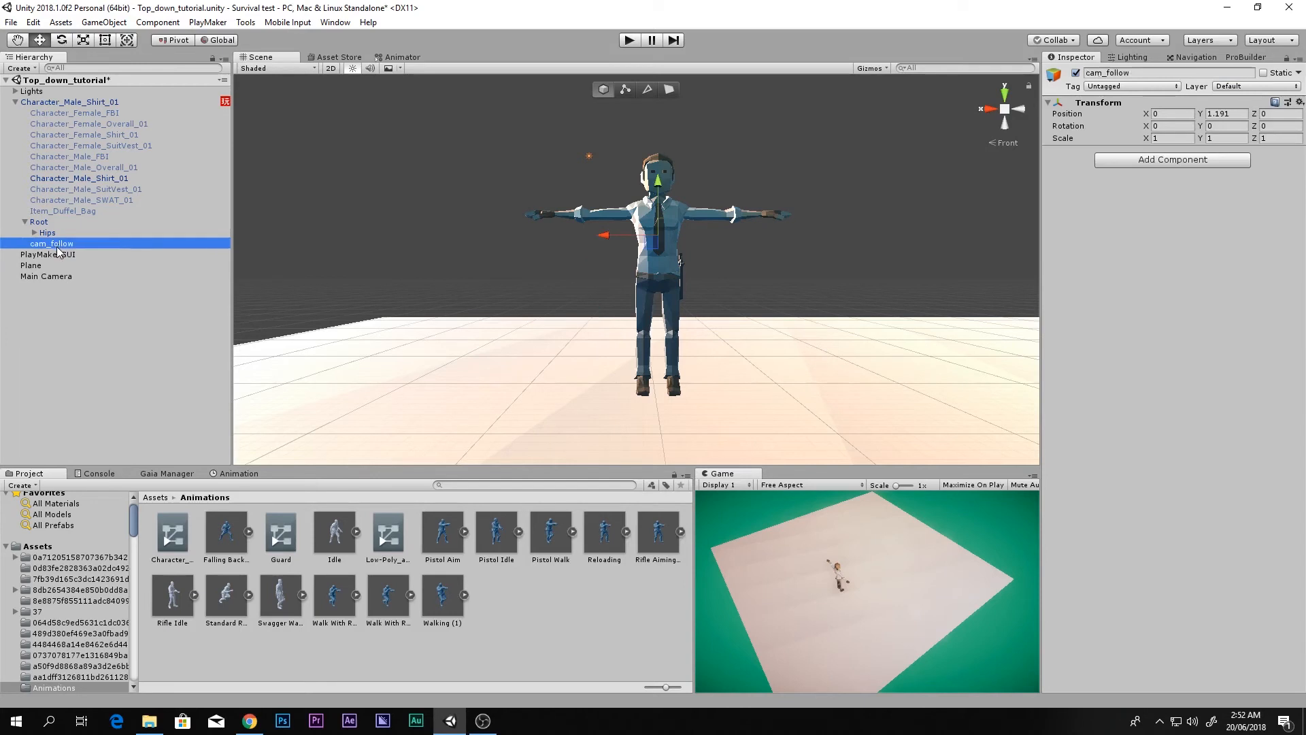
# Step: Duplicate cam_follow, move the copy to the top level and name it cam_base
pyautogui.click(37, 274)
pyautogui.rightClick(57, 332)
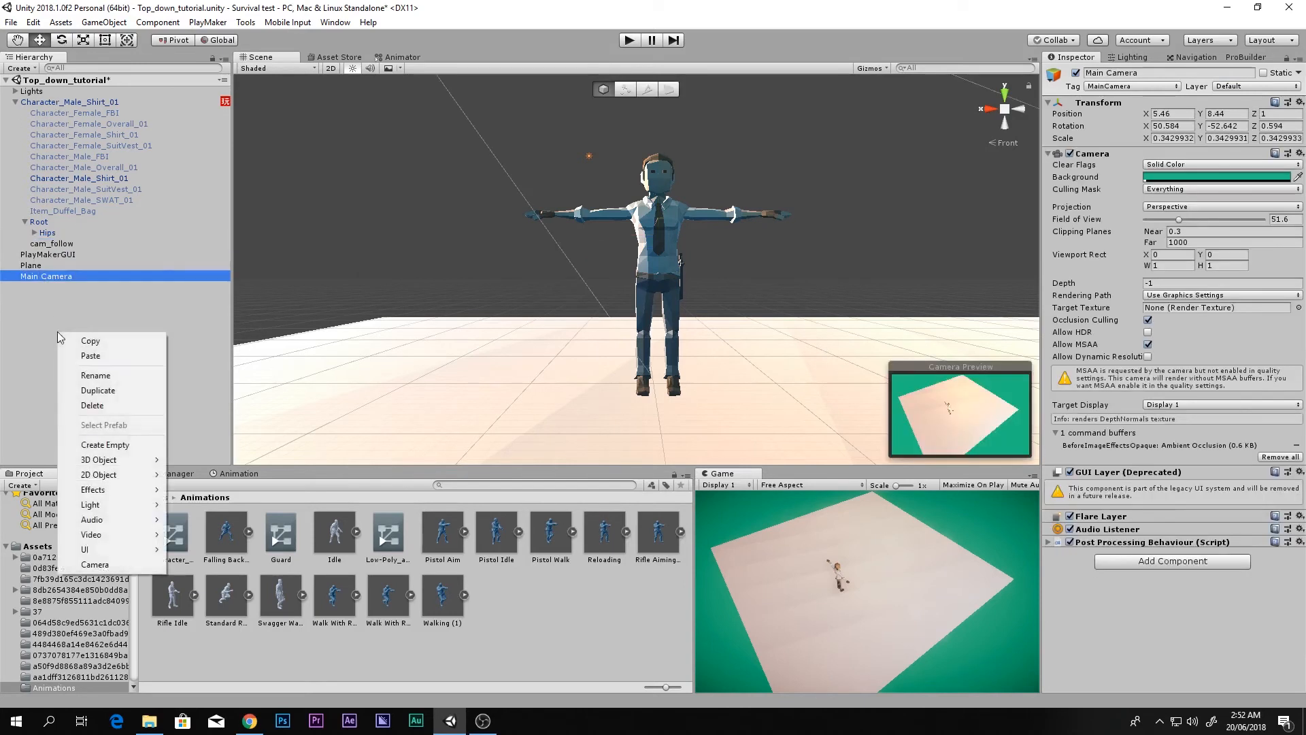
pyautogui.click(53, 243)
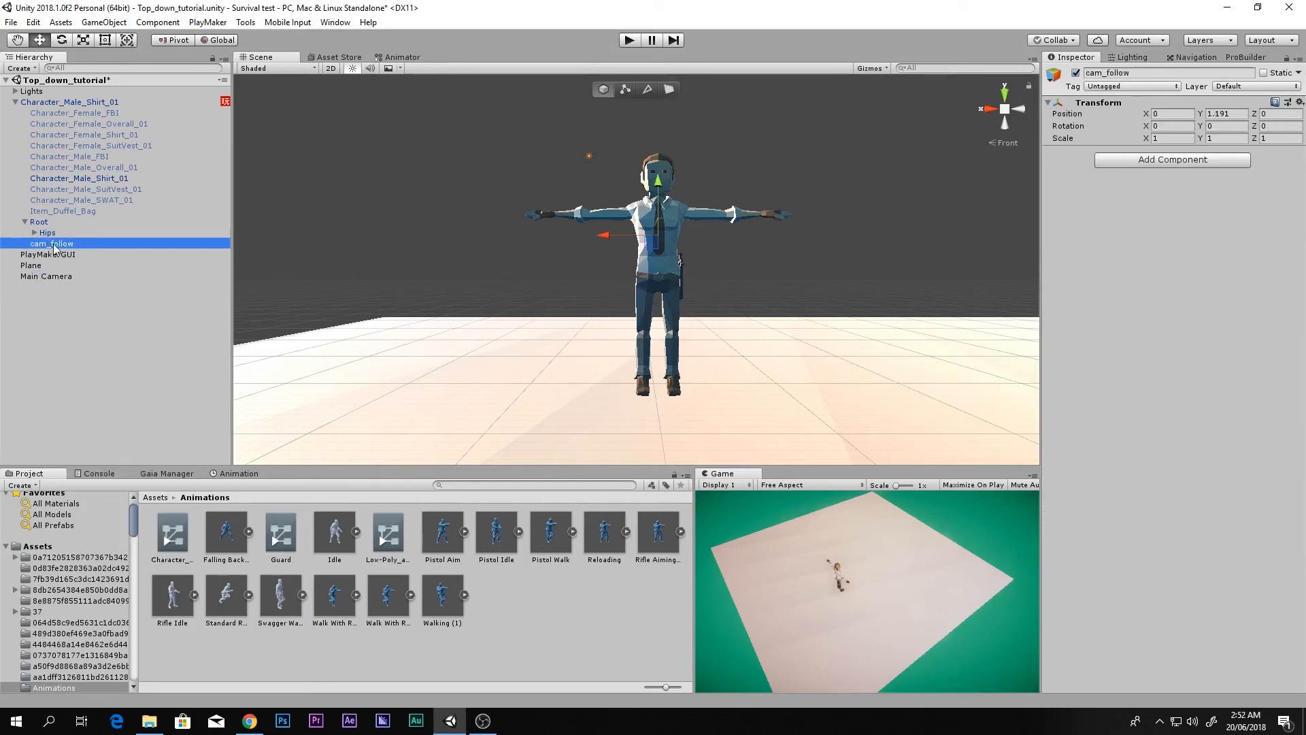
pyautogui.hotkey('ctrl', 'd')
pyautogui.moveTo(55, 255); pyautogui.dragTo(95, 293)
pyautogui.click(66, 289)
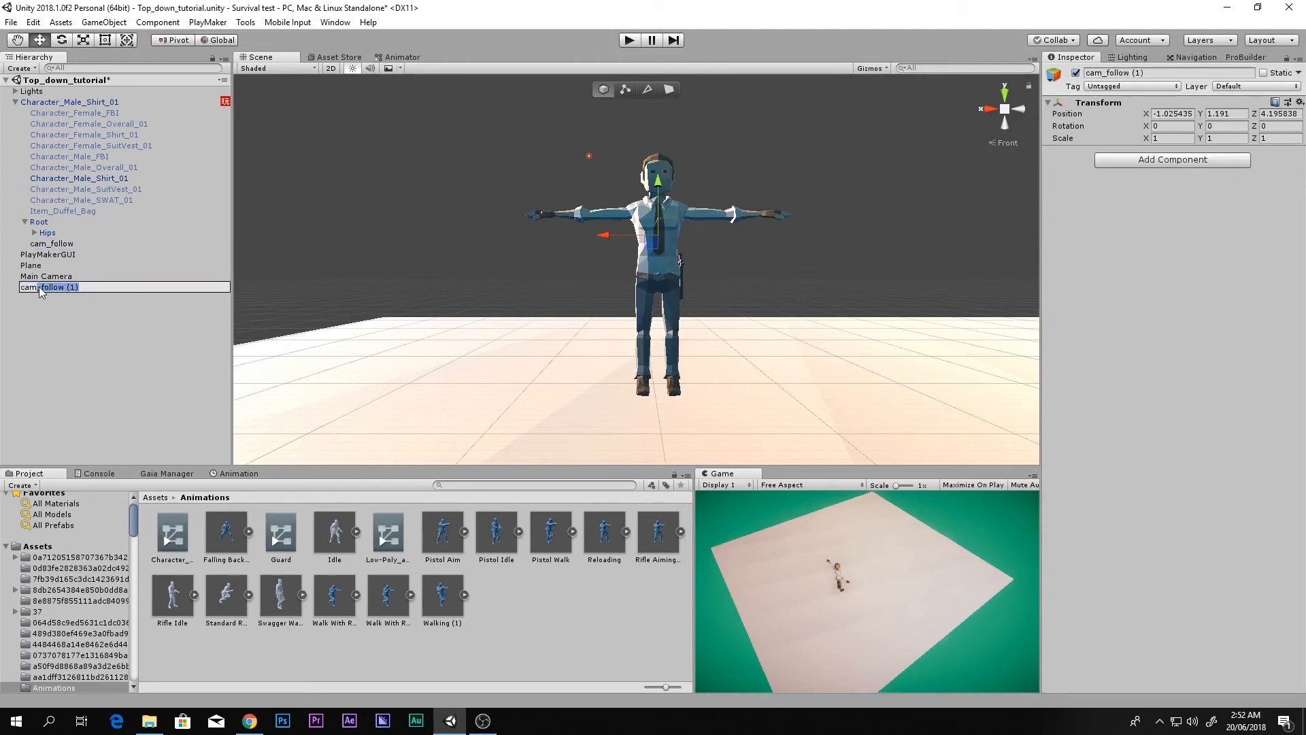
pyautogui.write('base')
# Step: Parent Main Camera under cam_base and select cam_base
pyautogui.moveTo(46, 275); pyautogui.dragTo(37, 284)
pyautogui.click(16, 277)
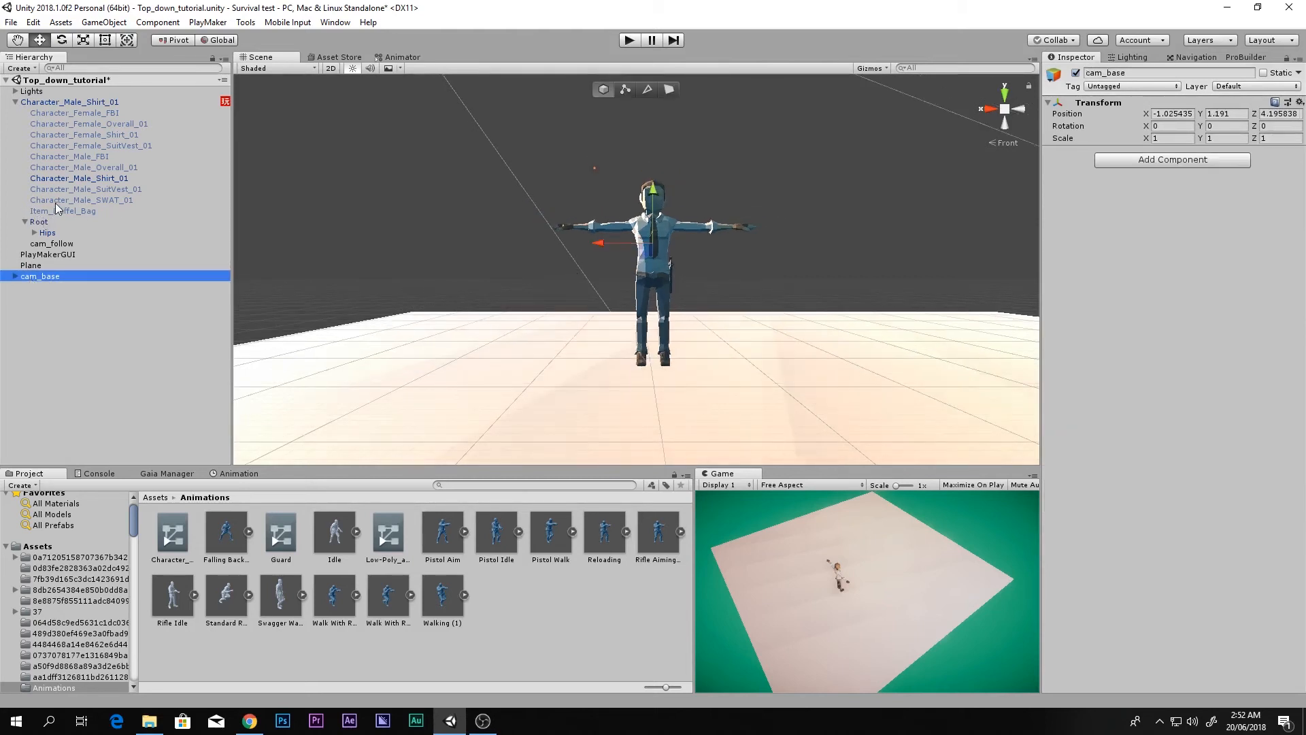
pyautogui.click(53, 243)
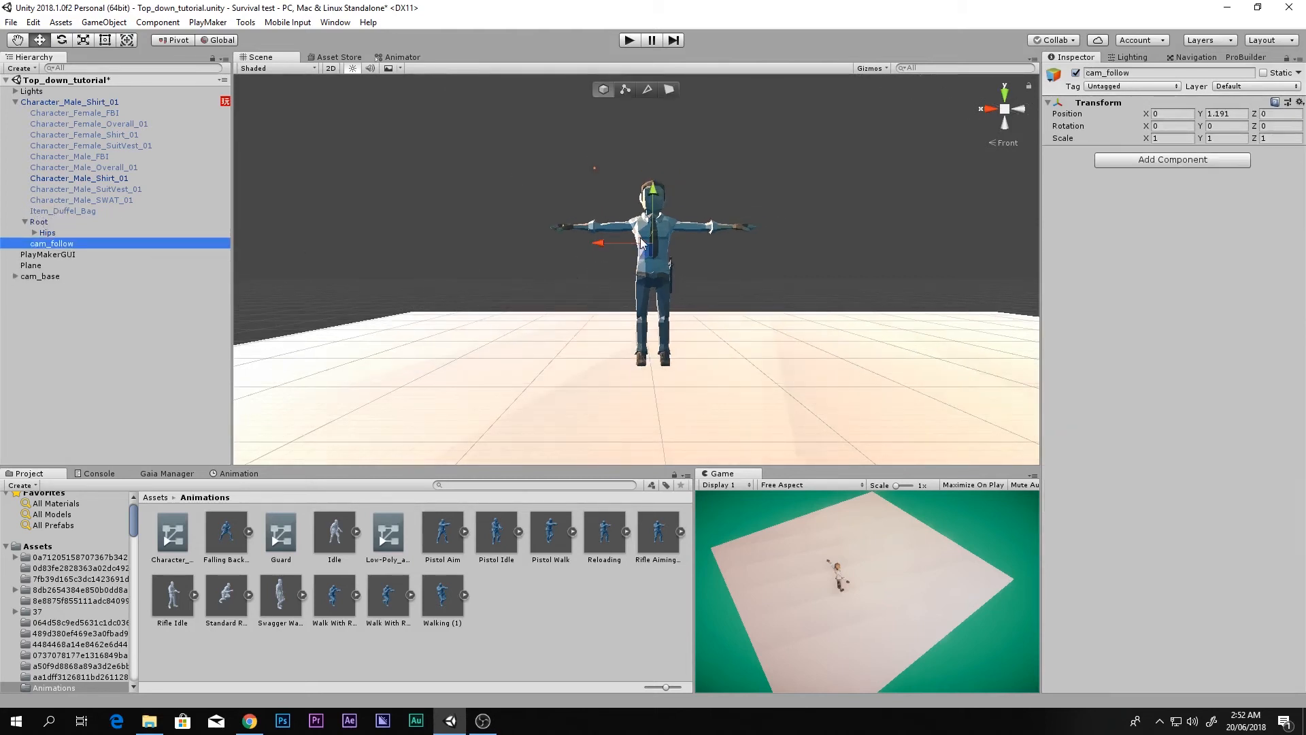
pyautogui.click(59, 277)
# Step: Undo trial moves of cam_base along X and depth, keeping its original position, and expand it
pyautogui.moveTo(603, 242); pyautogui.dragTo(561, 240)
pyautogui.hotkey('ctrl', 'z')
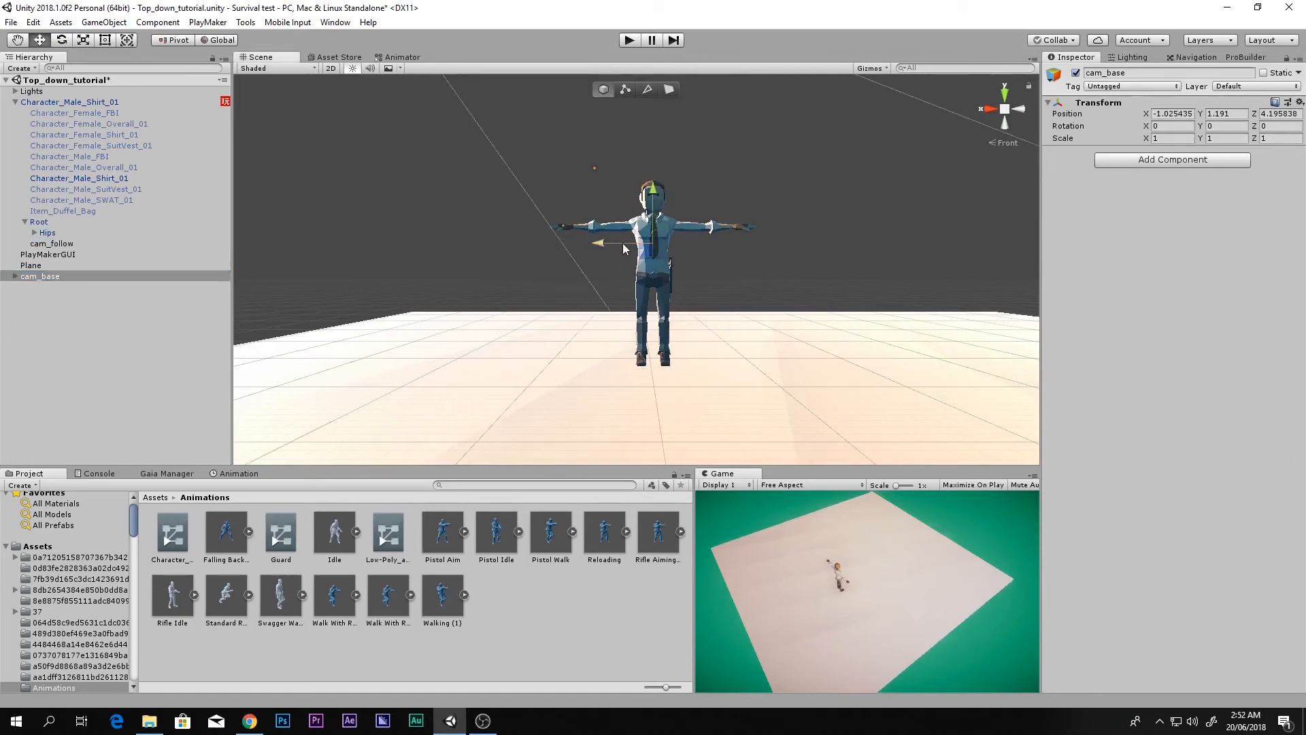
pyautogui.moveTo(429, 231)
pyautogui.mouseDown(button='right')
pyautogui.moveTo(618, 347)
pyautogui.moveTo(413, 240)
pyautogui.mouseUp(button='right')
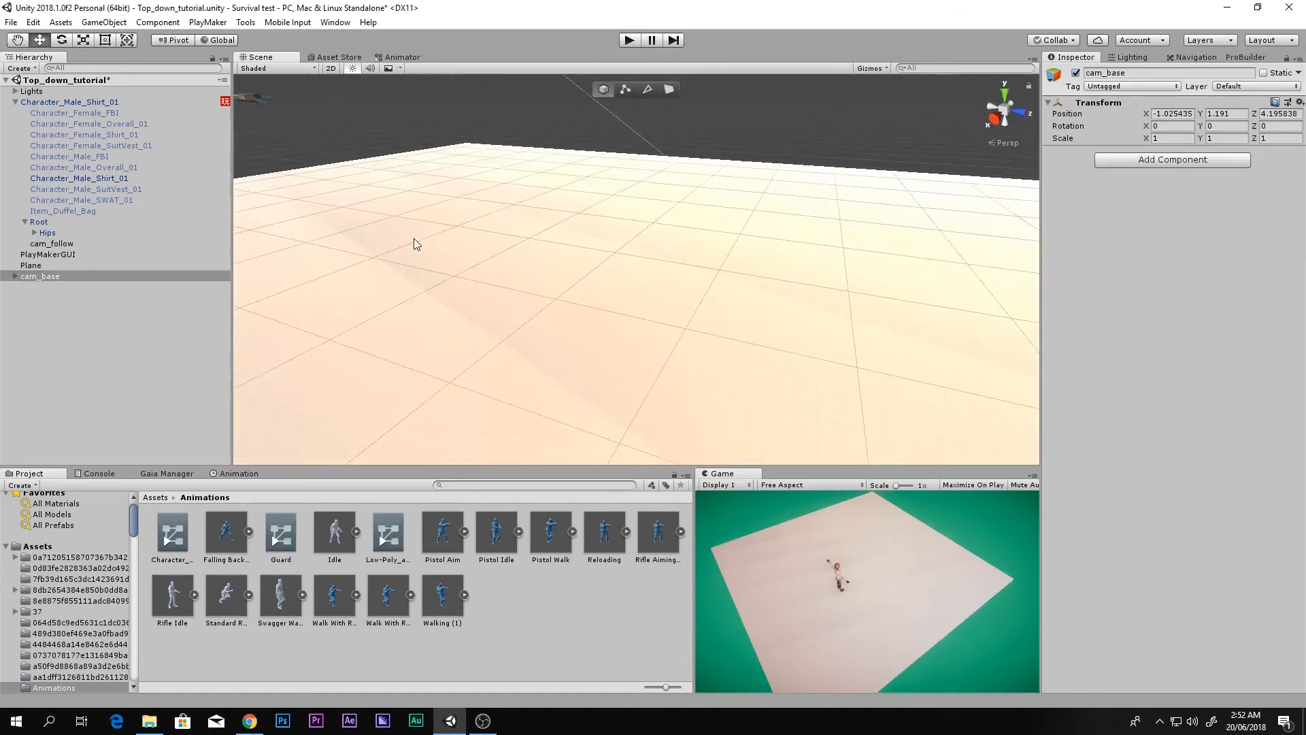
pyautogui.scroll(-6, 476, 272)
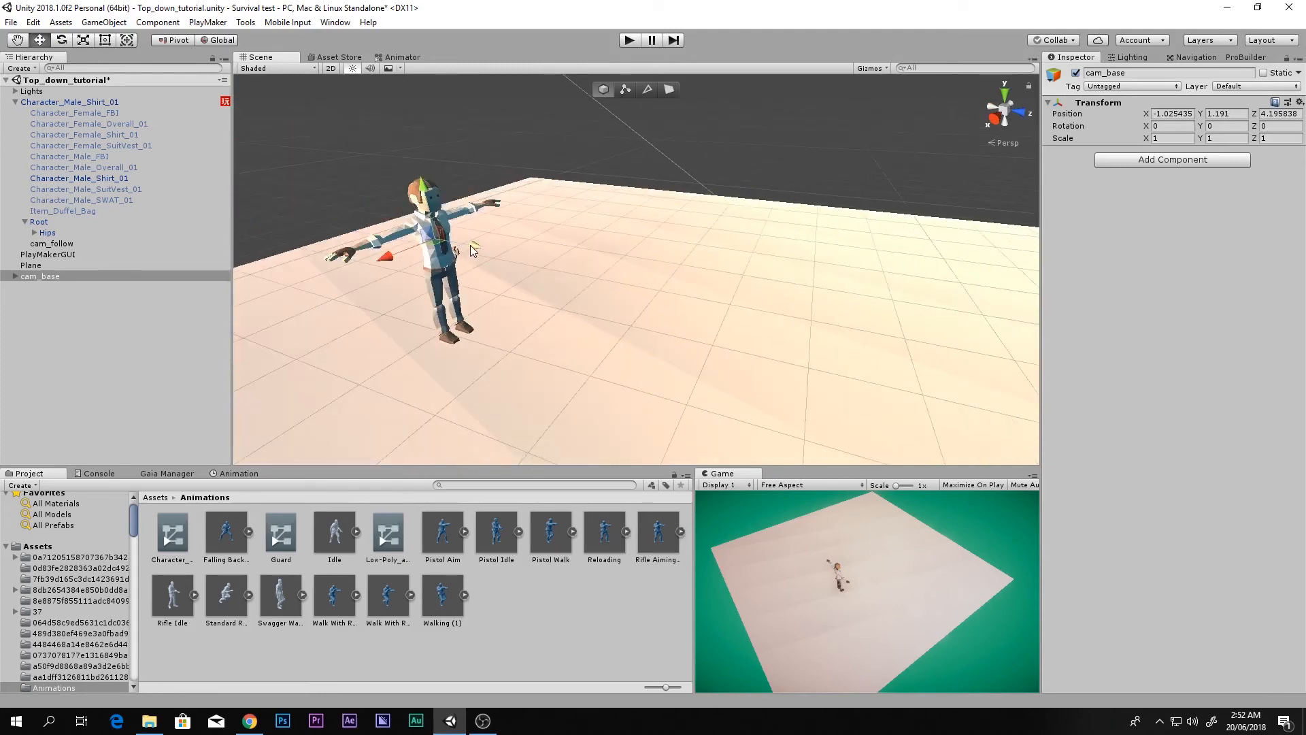
pyautogui.moveTo(471, 245); pyautogui.dragTo(290, 317)
pyautogui.hotkey('ctrl', 'z')
pyautogui.click(14, 276)
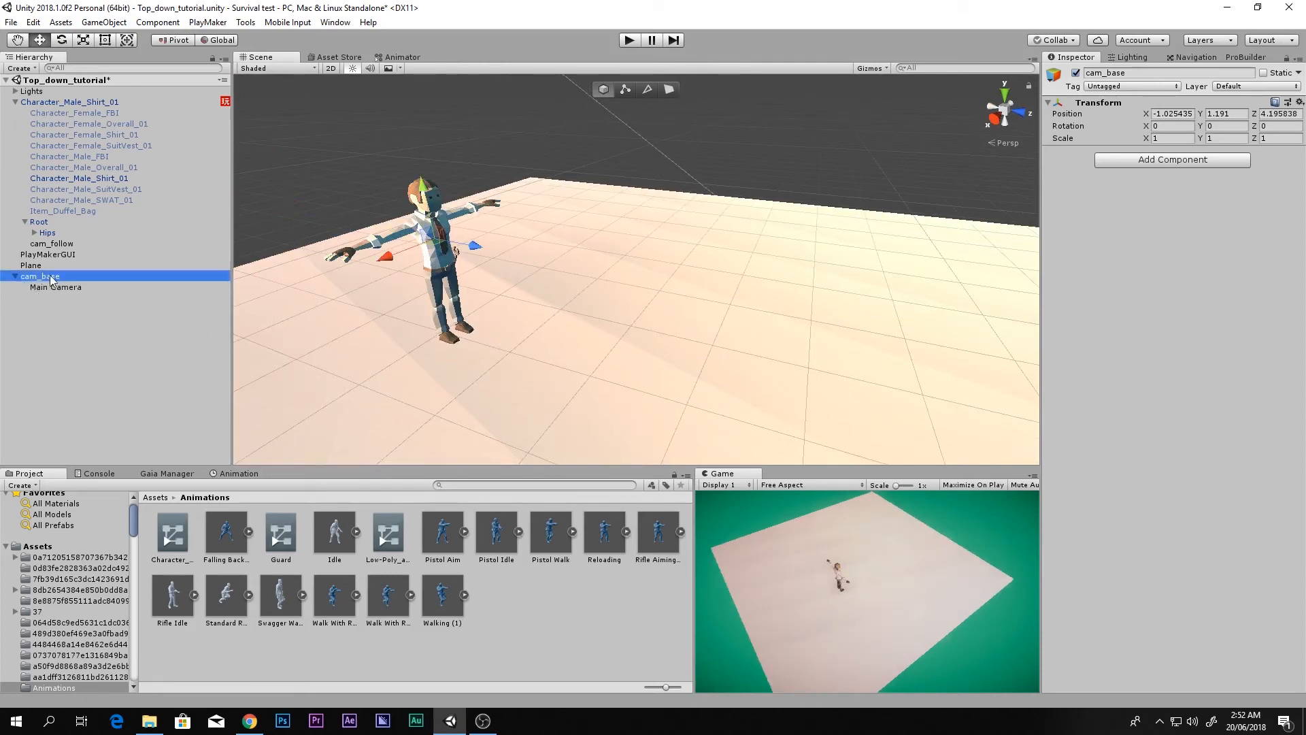
# Step: Add a PlayMaker FSM to cam_base and put a Move Towards action in State 1
pyautogui.click(1149, 167)
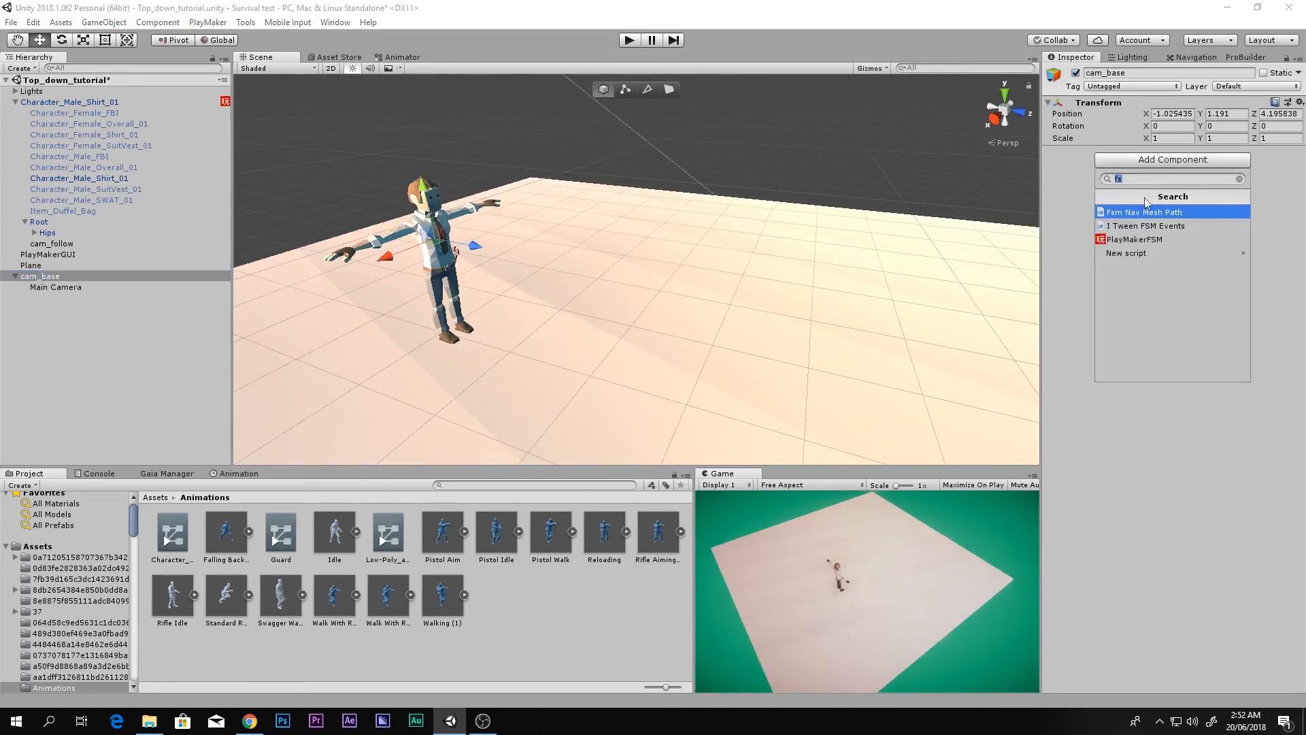
pyautogui.click(1145, 236)
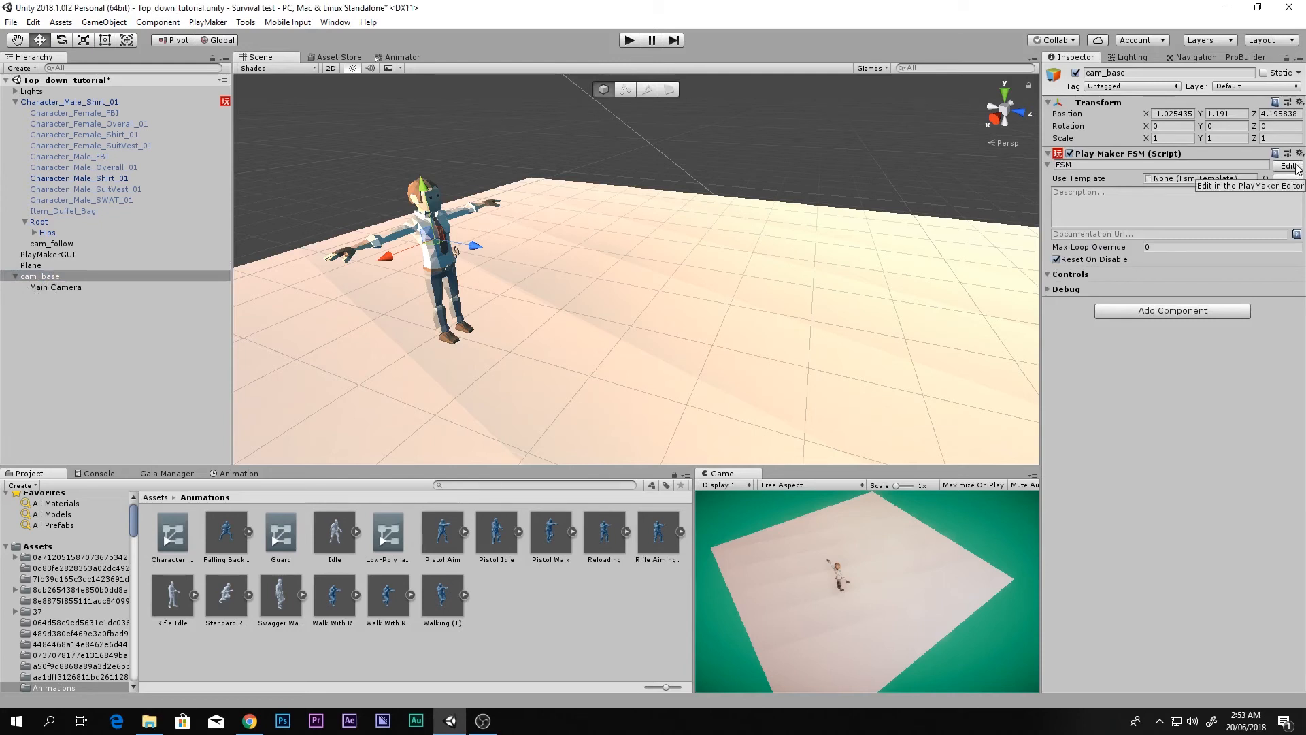
pyautogui.click(1288, 166)
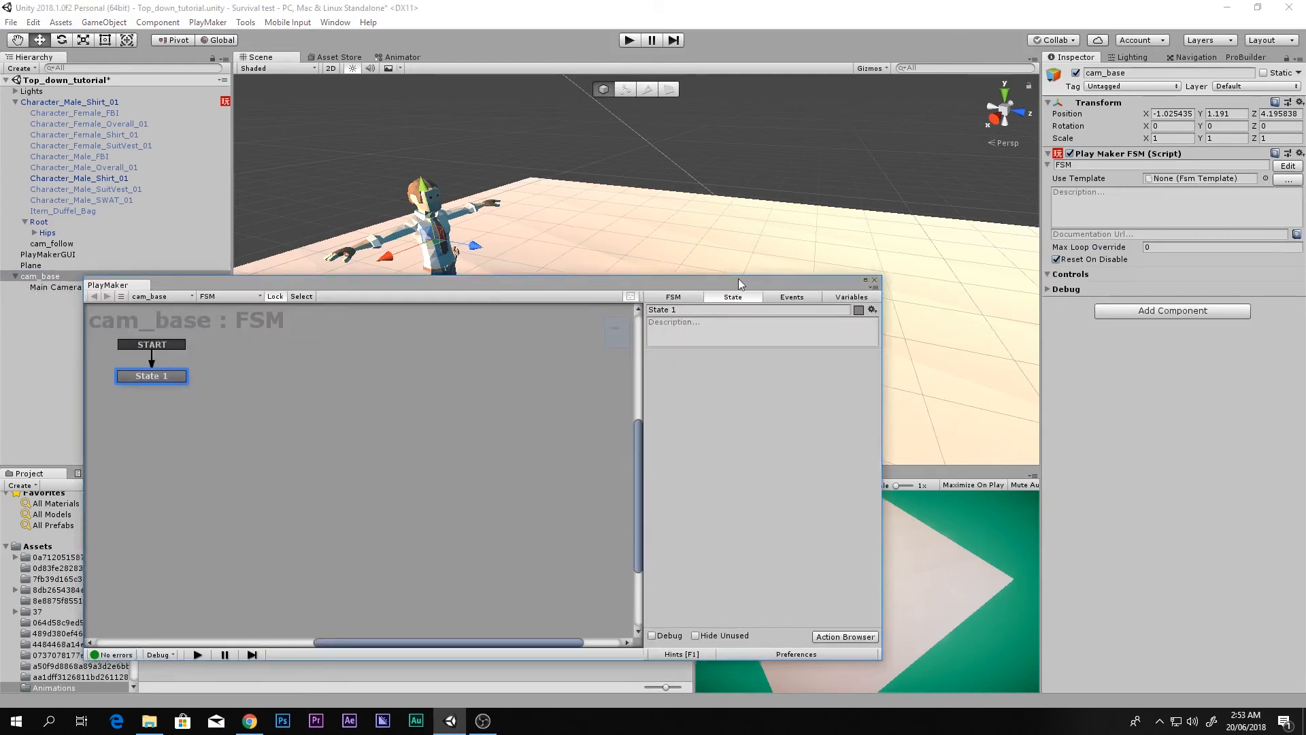
pyautogui.moveTo(738, 279); pyautogui.dragTo(876, 174)
pyautogui.moveTo(444, 301); pyautogui.dragTo(473, 311, button='middle')
pyautogui.press('`')
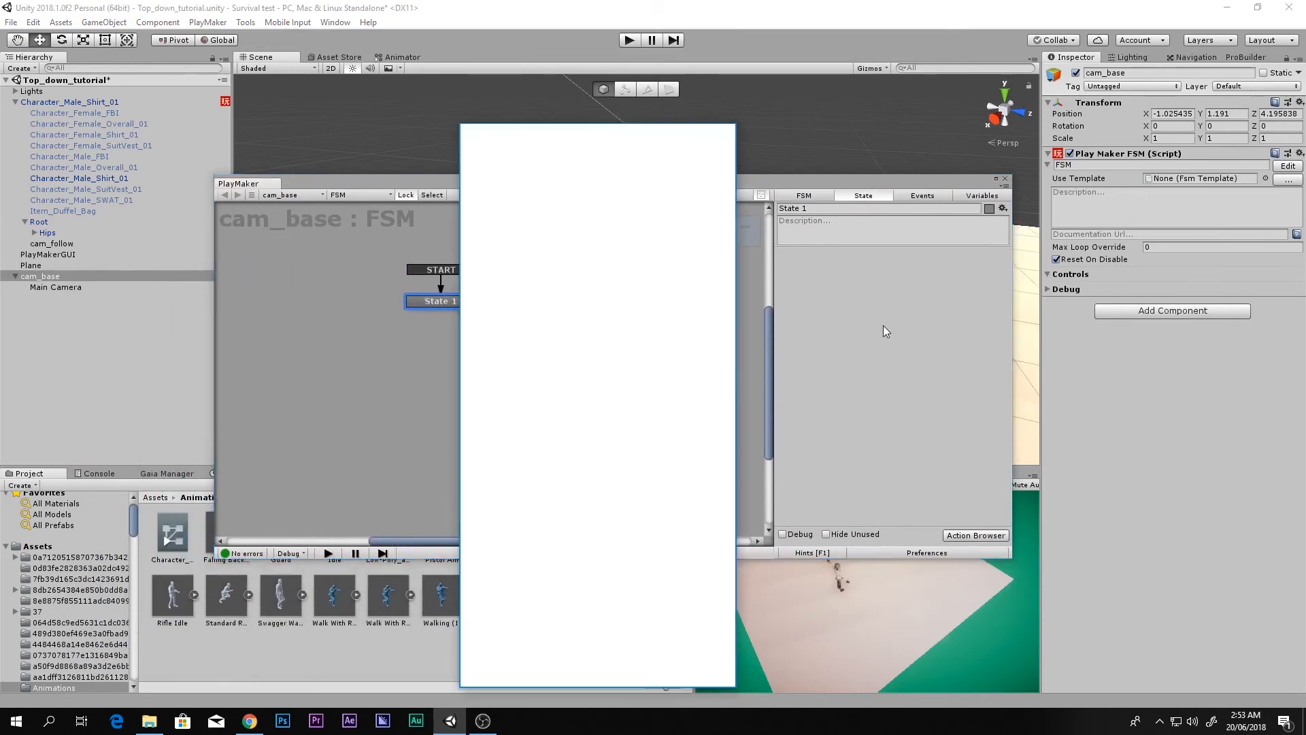
pyautogui.write('movet')
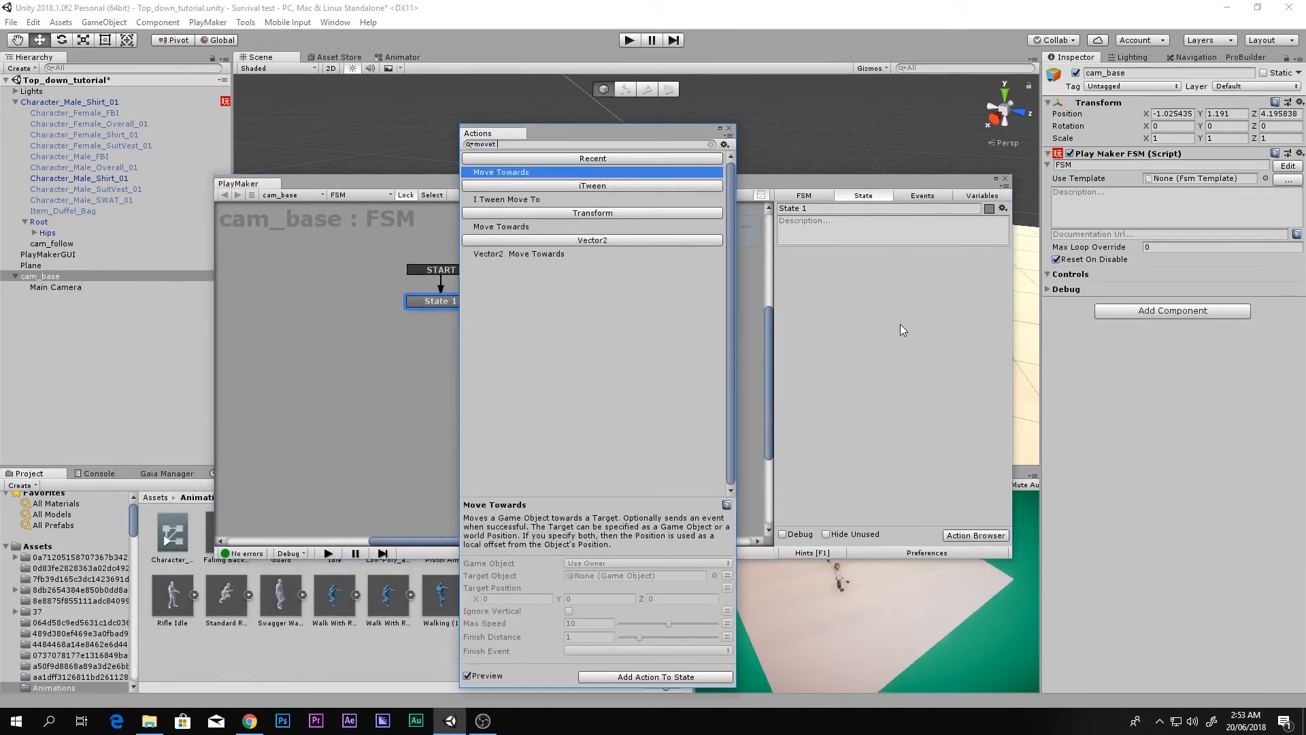
pyautogui.press('Return')
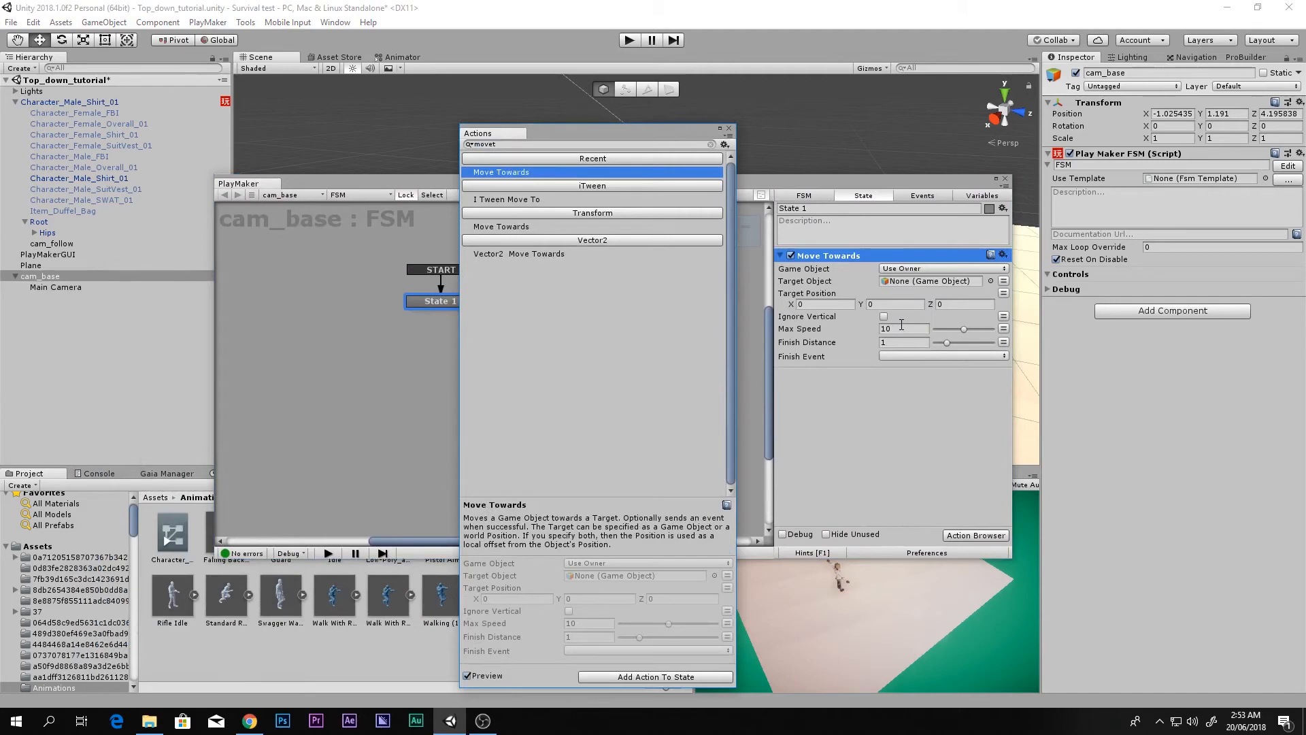
pyautogui.click(729, 128)
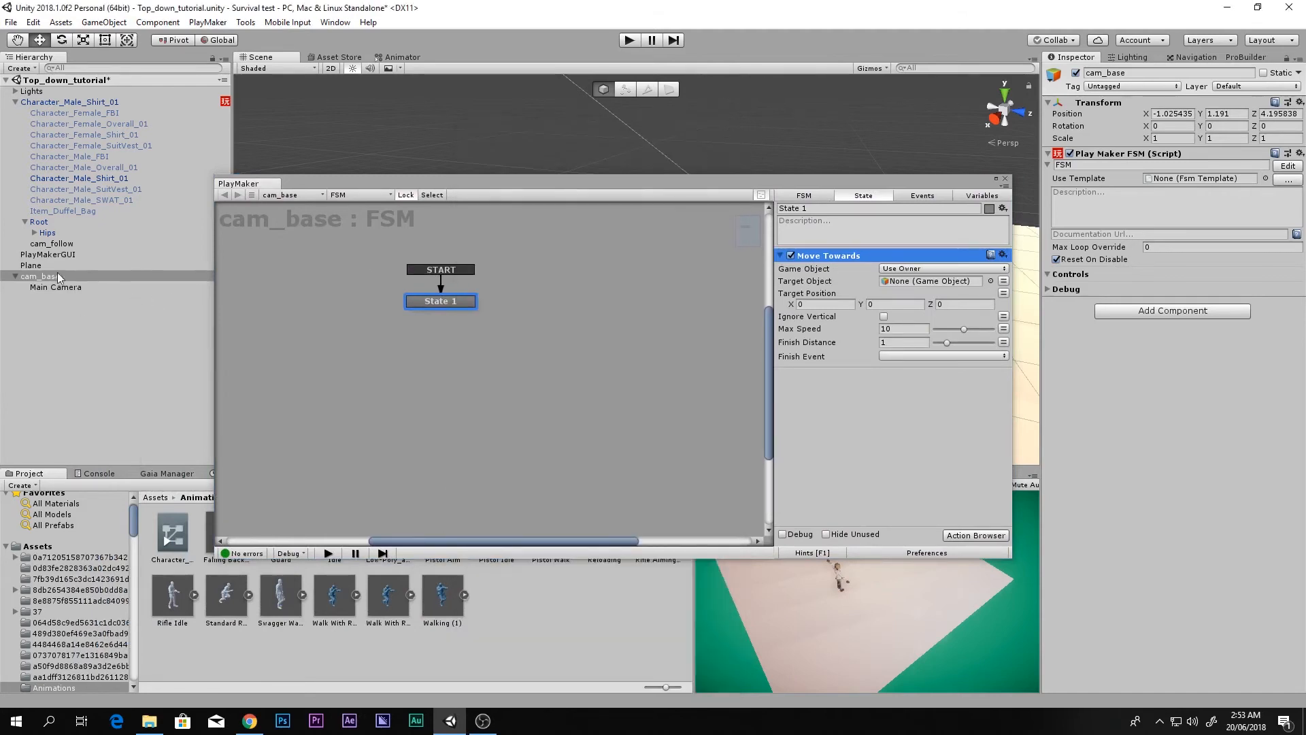
# Step: Set Move Towards to target cam_follow with finish distance 0, keeping max speed 10
pyautogui.moveTo(54, 246); pyautogui.dragTo(897, 285)
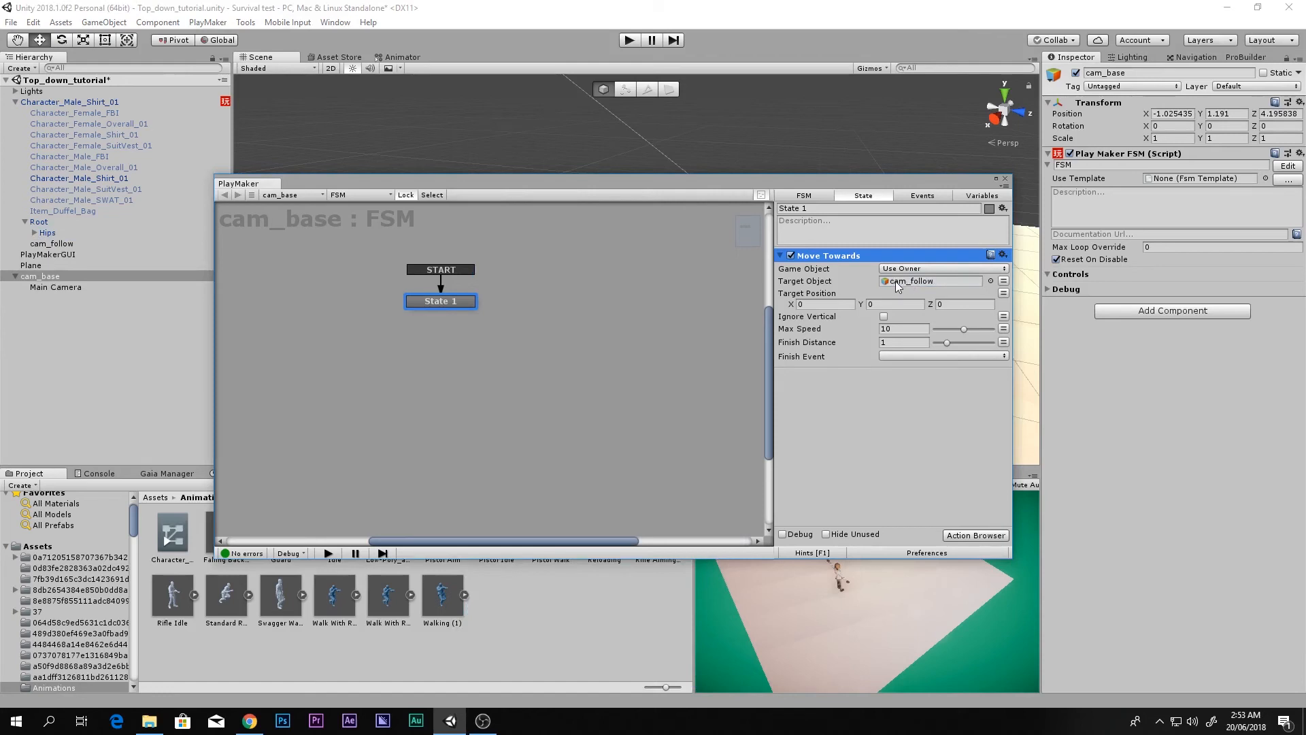
pyautogui.click(911, 341)
pyautogui.write('9')
pyautogui.write('0')
pyautogui.click(866, 377)
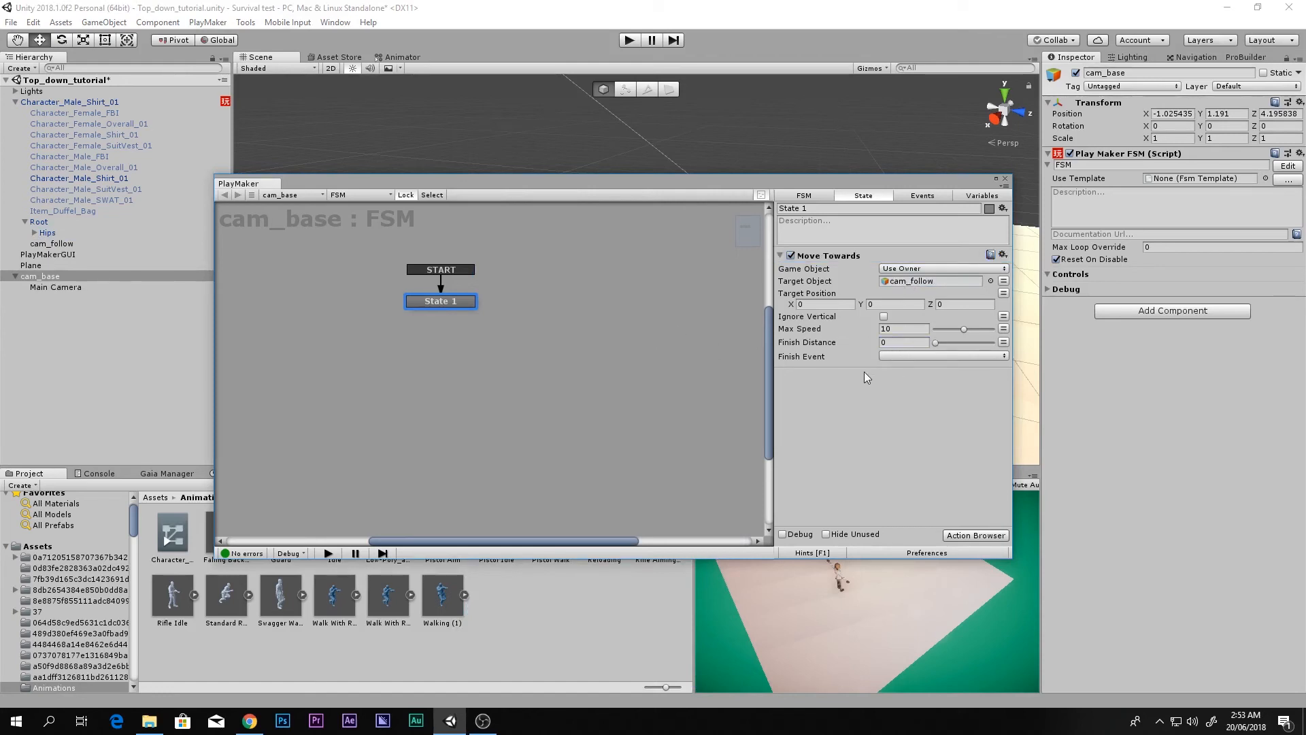
pyautogui.click(895, 327)
pyautogui.click(820, 418)
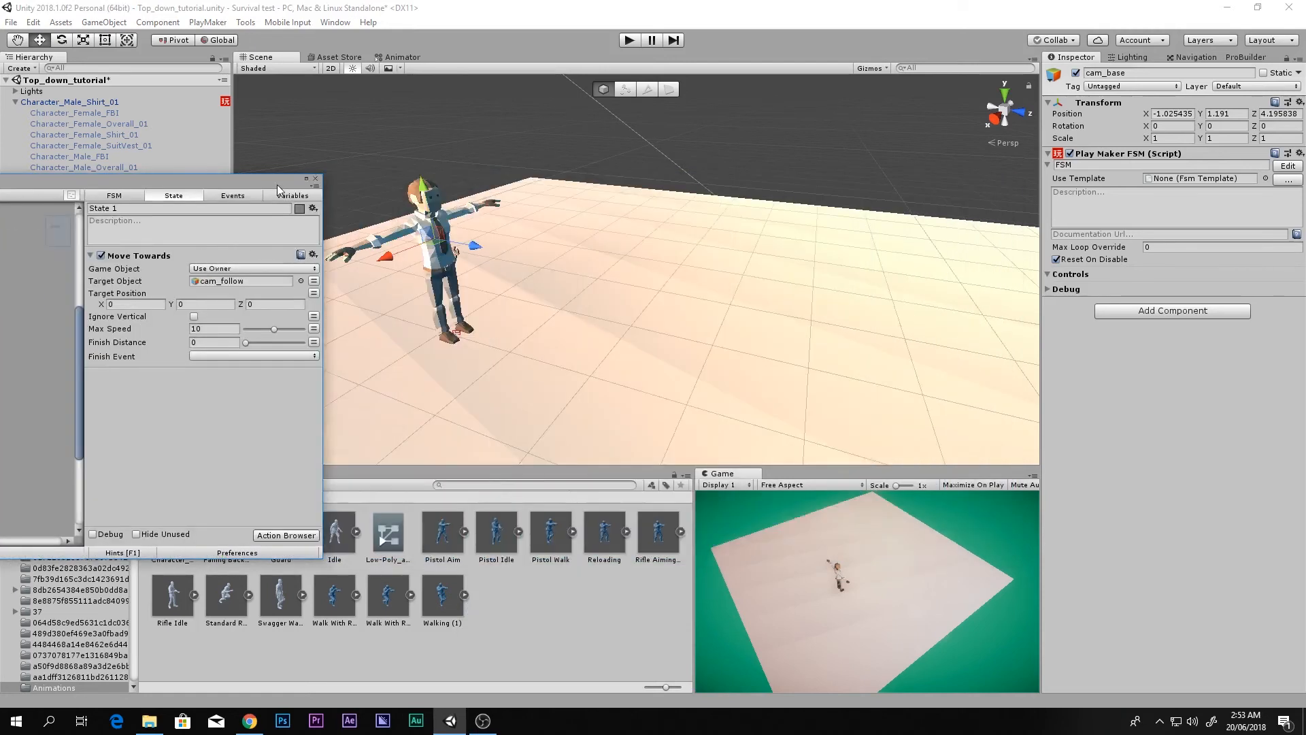
pyautogui.click(1004, 179)
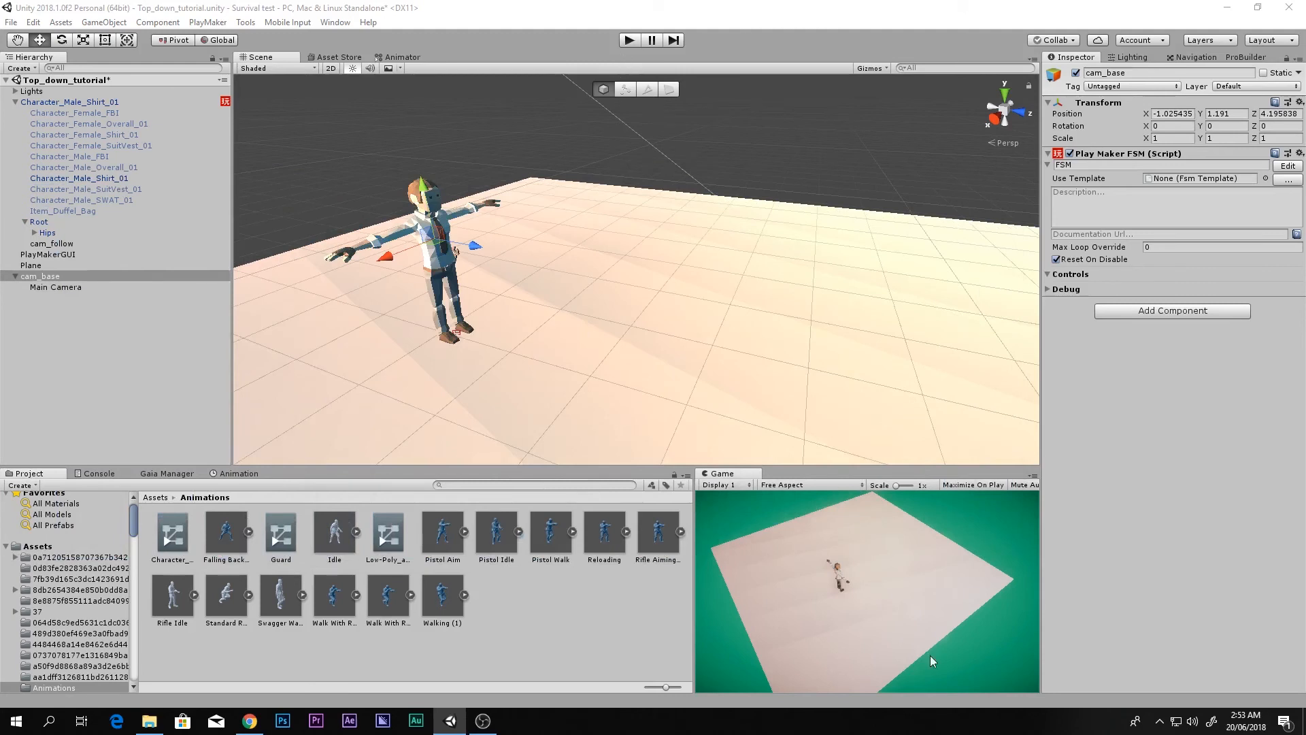
# Step: Test-run in a maximized Game view, running the character around with WASD, then restore the FSM editor
pyautogui.hotkey('shift', 'space')
pyautogui.click(630, 41)
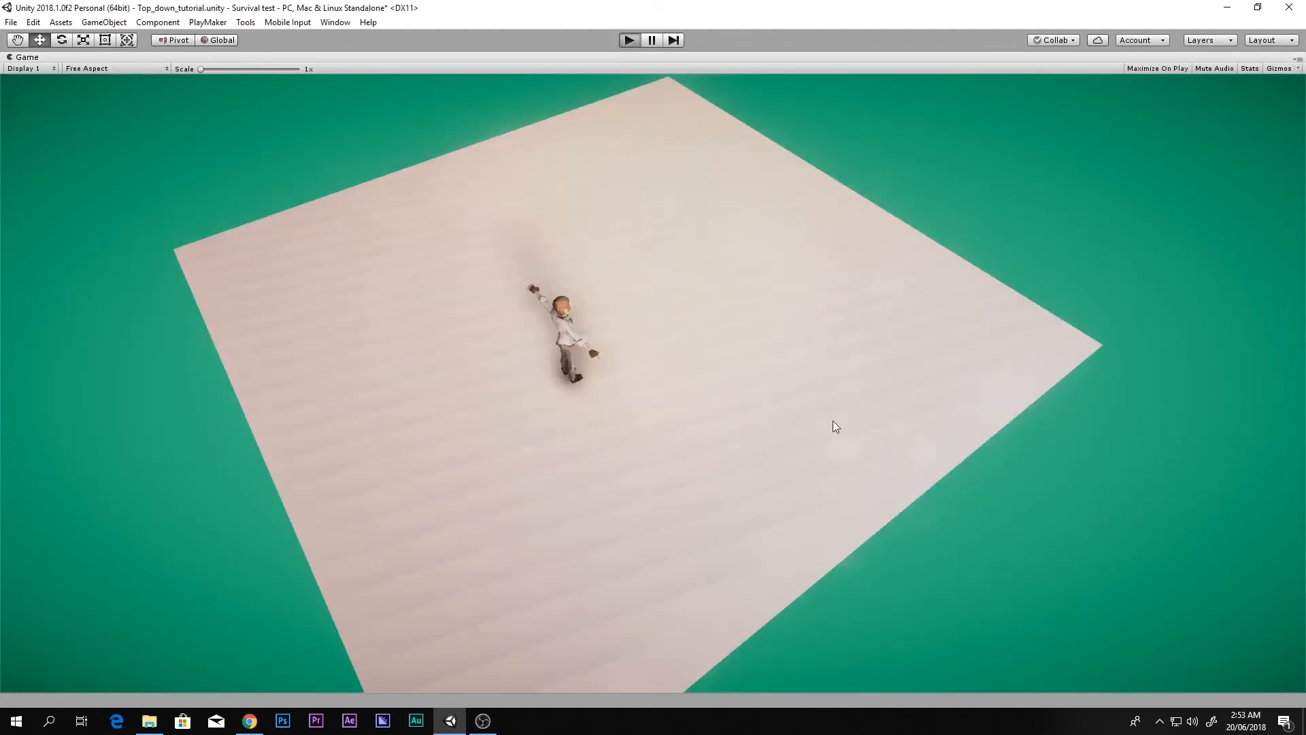
pyautogui.press('d')
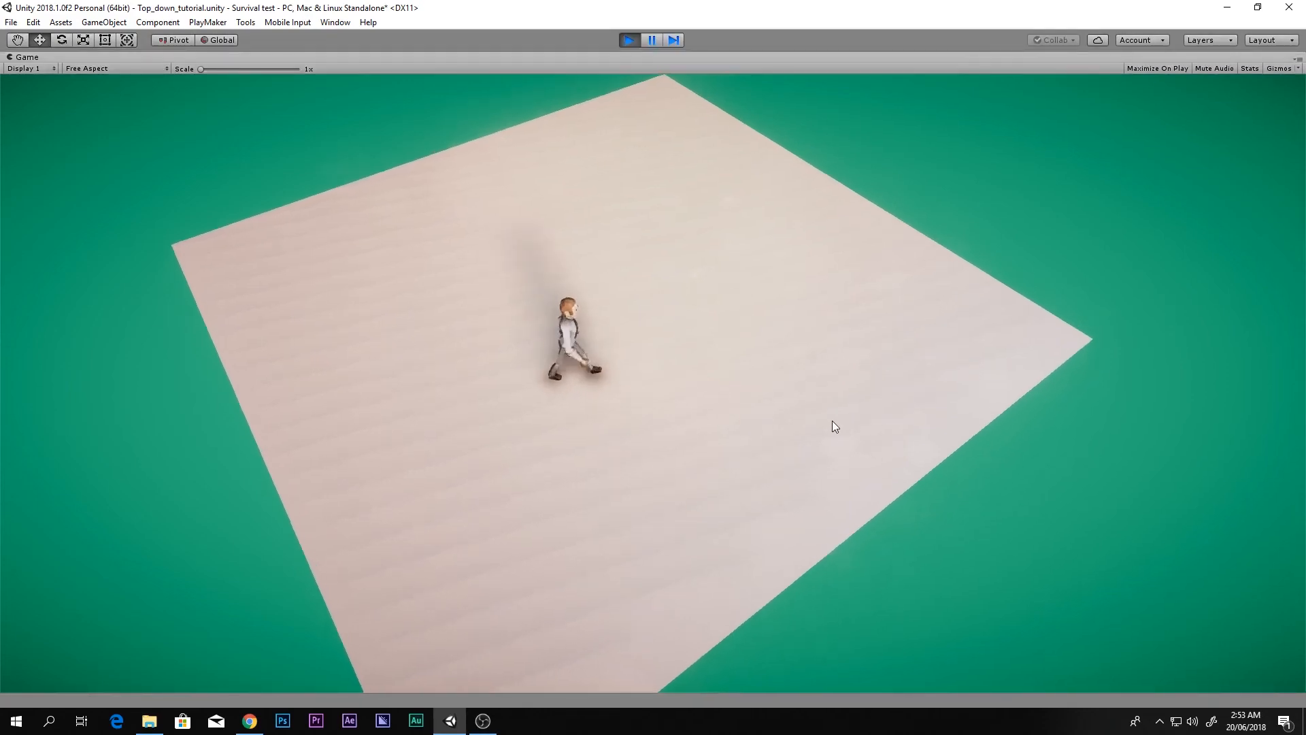
pyautogui.press('w')
pyautogui.press('a')
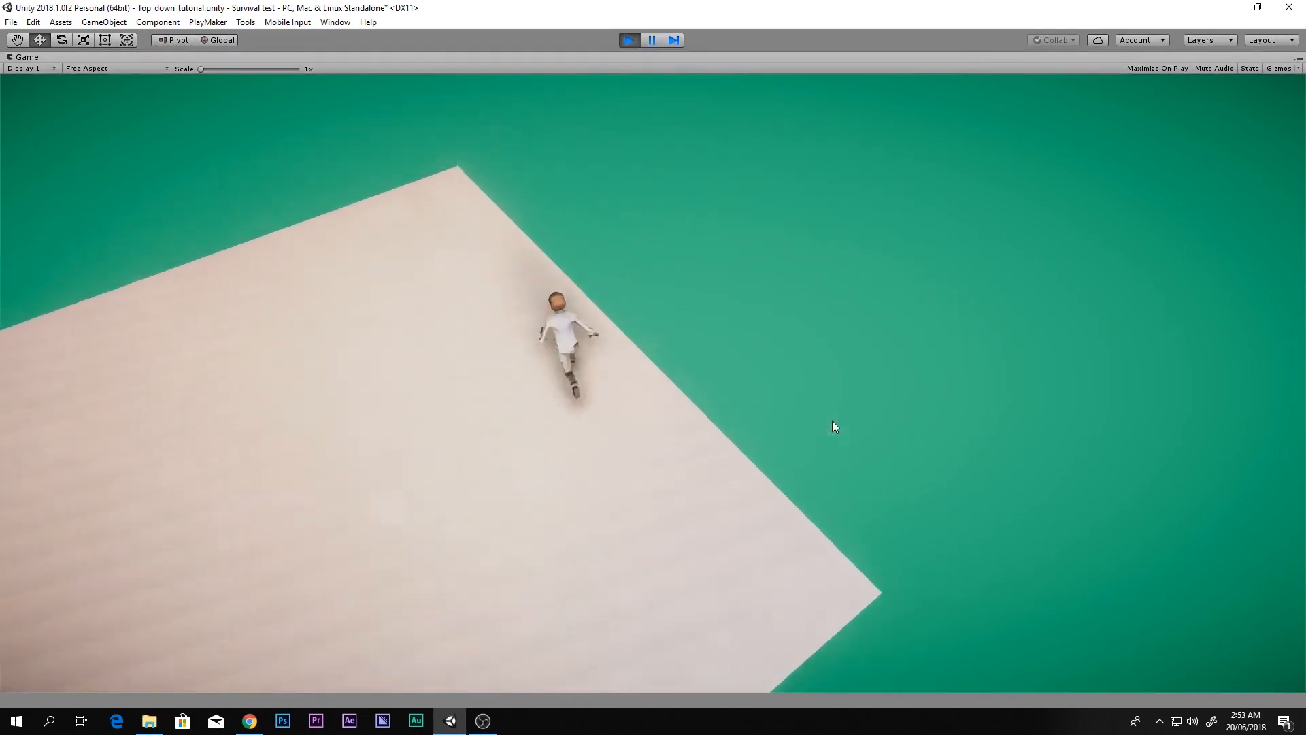
pyautogui.press('s')
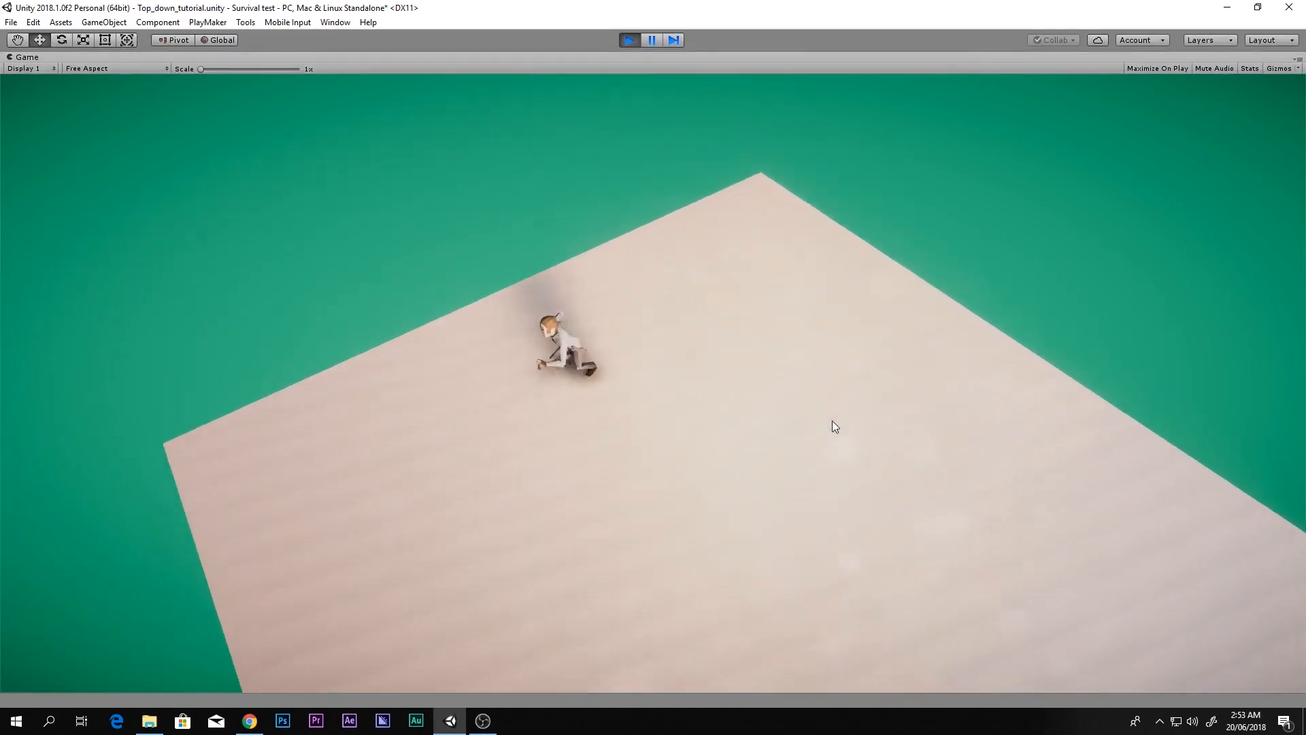
pyautogui.press('d')
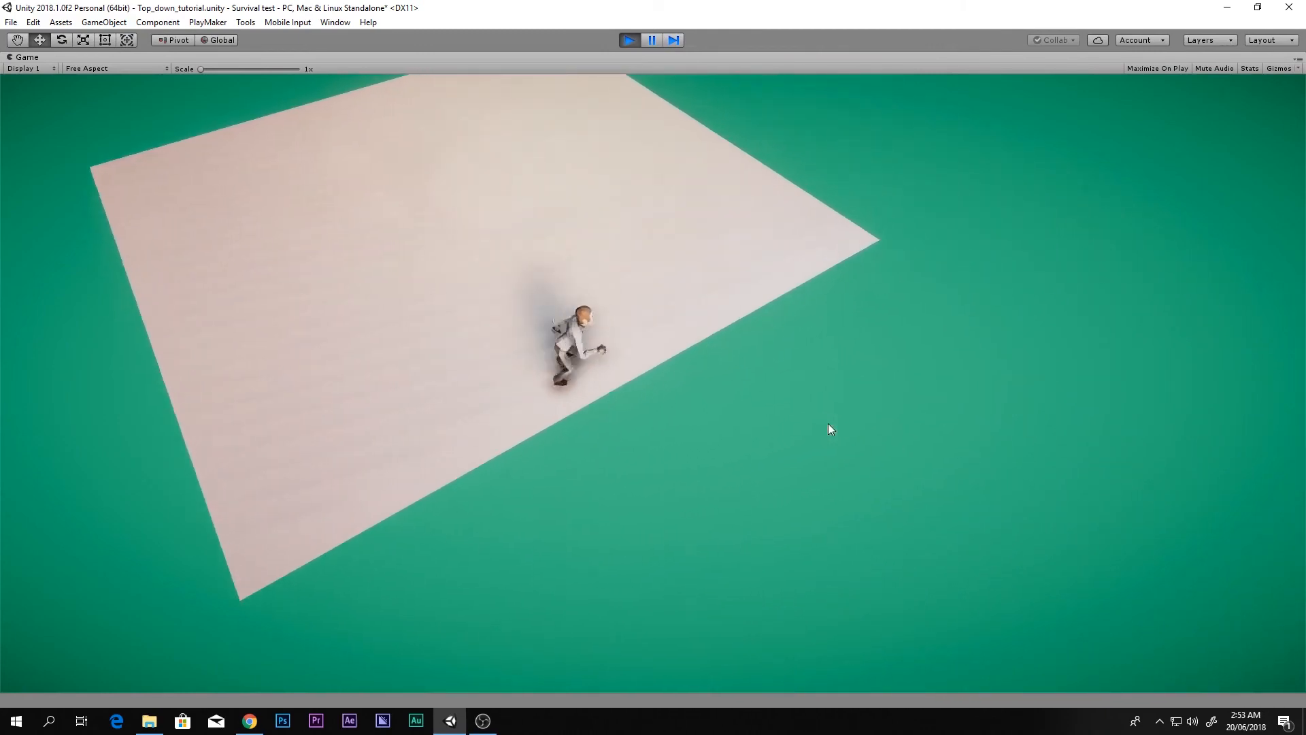
pyautogui.press('w')
pyautogui.press('a')
pyautogui.press('s')
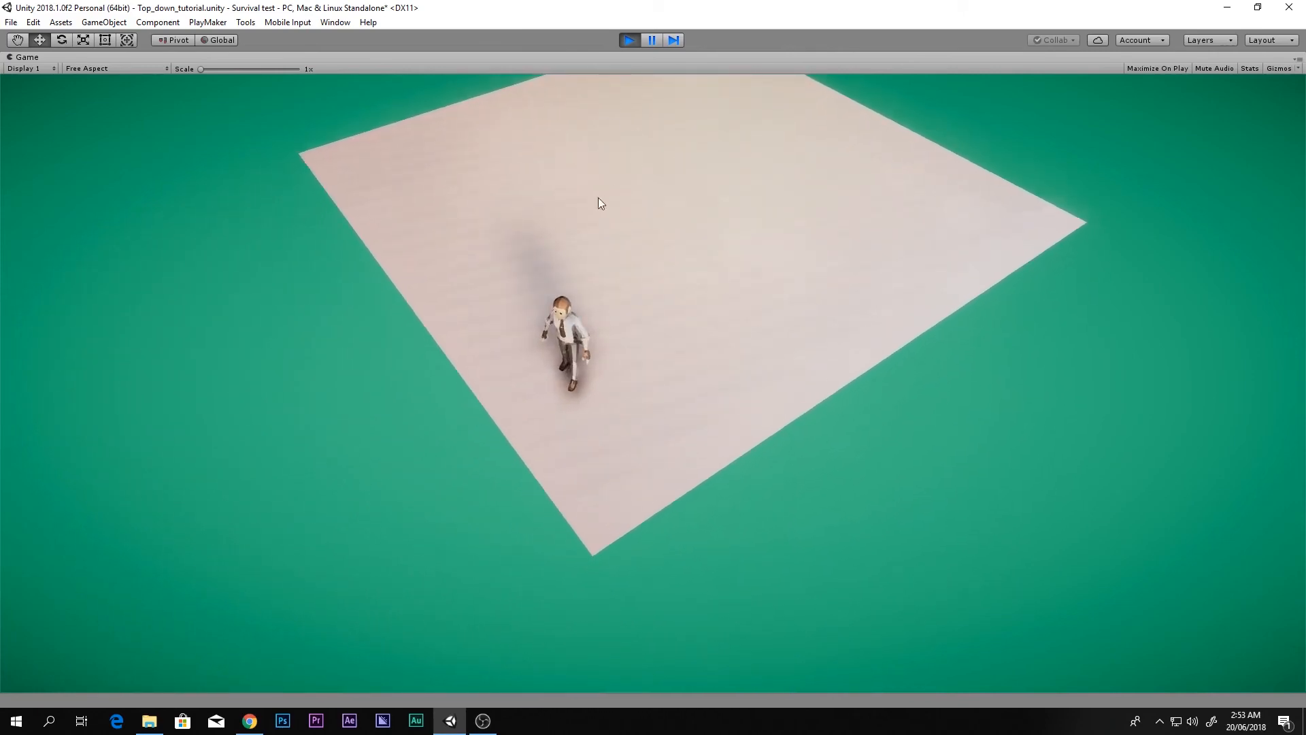
pyautogui.click(630, 40)
pyautogui.moveTo(0, 211); pyautogui.dragTo(853, 119)
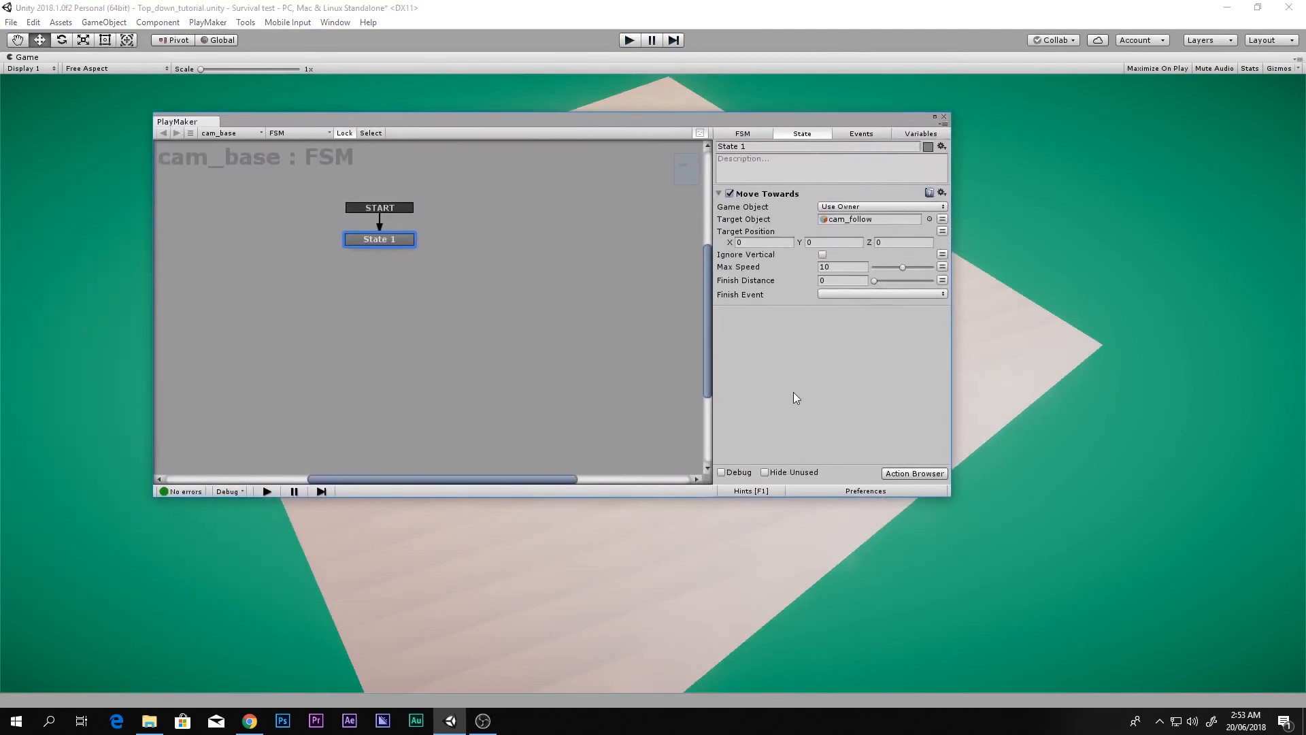
# Step: Add a Mouse Look action to cam_base's State 1 alongside Move Towards
pyautogui.press('`')
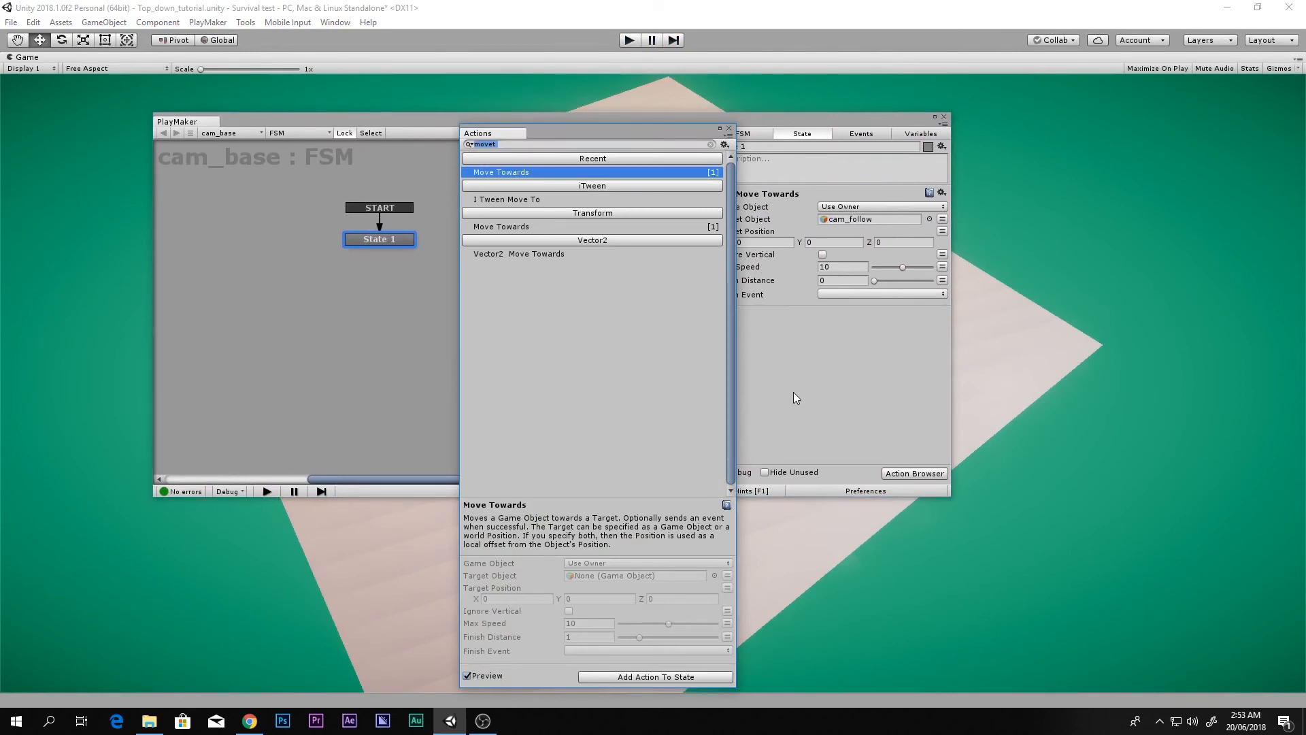
pyautogui.write('mouse loo')
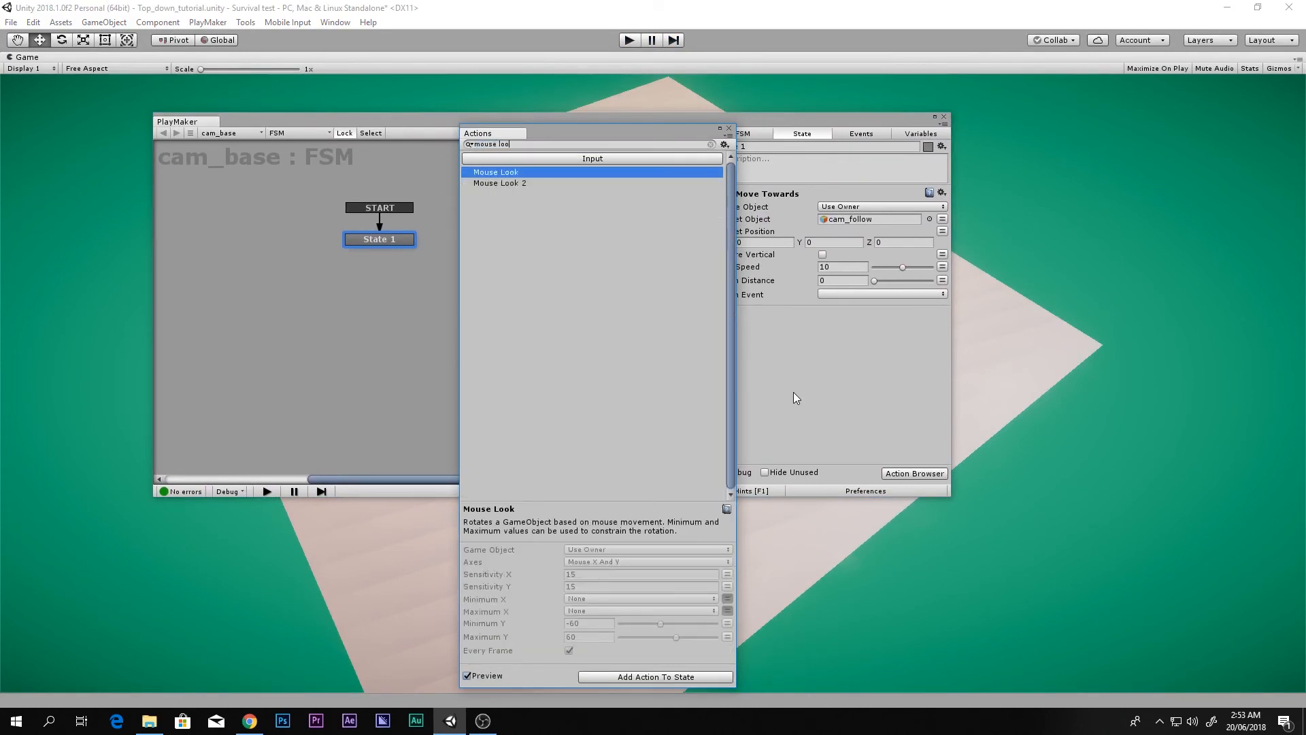
pyautogui.press('Return')
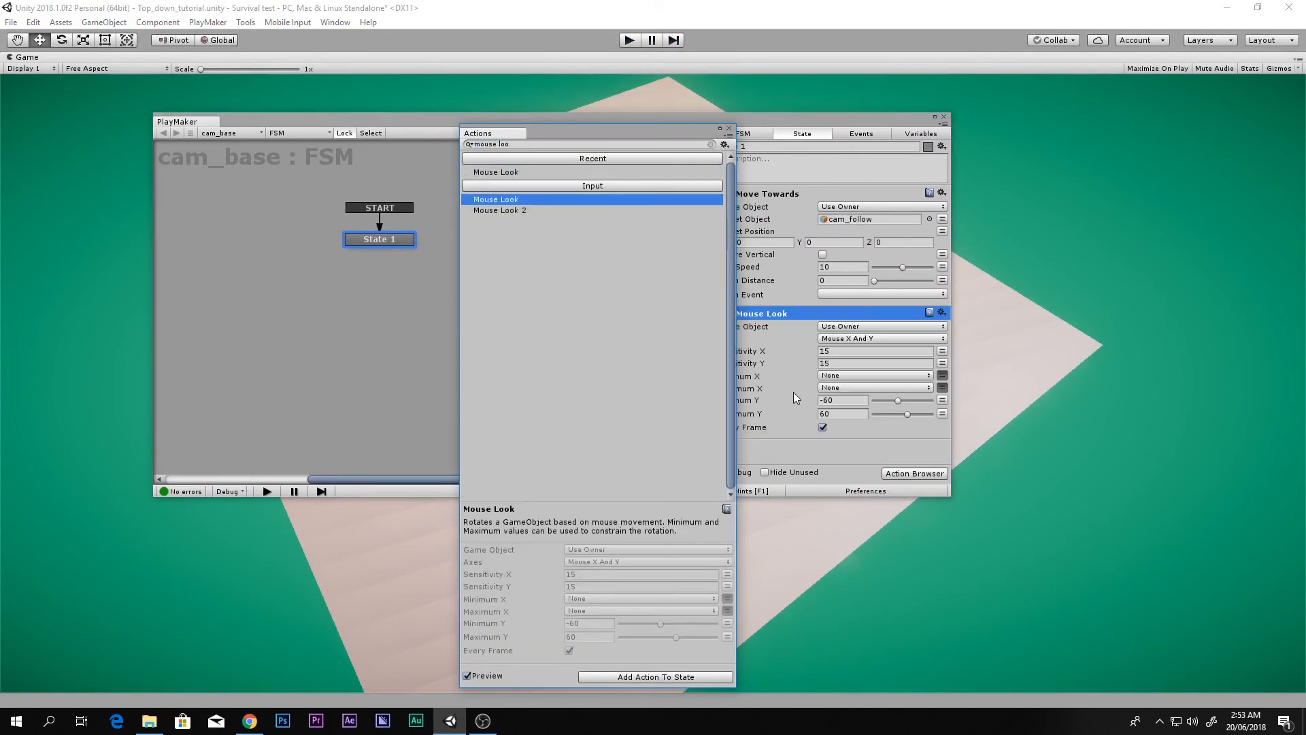
pyautogui.click(729, 129)
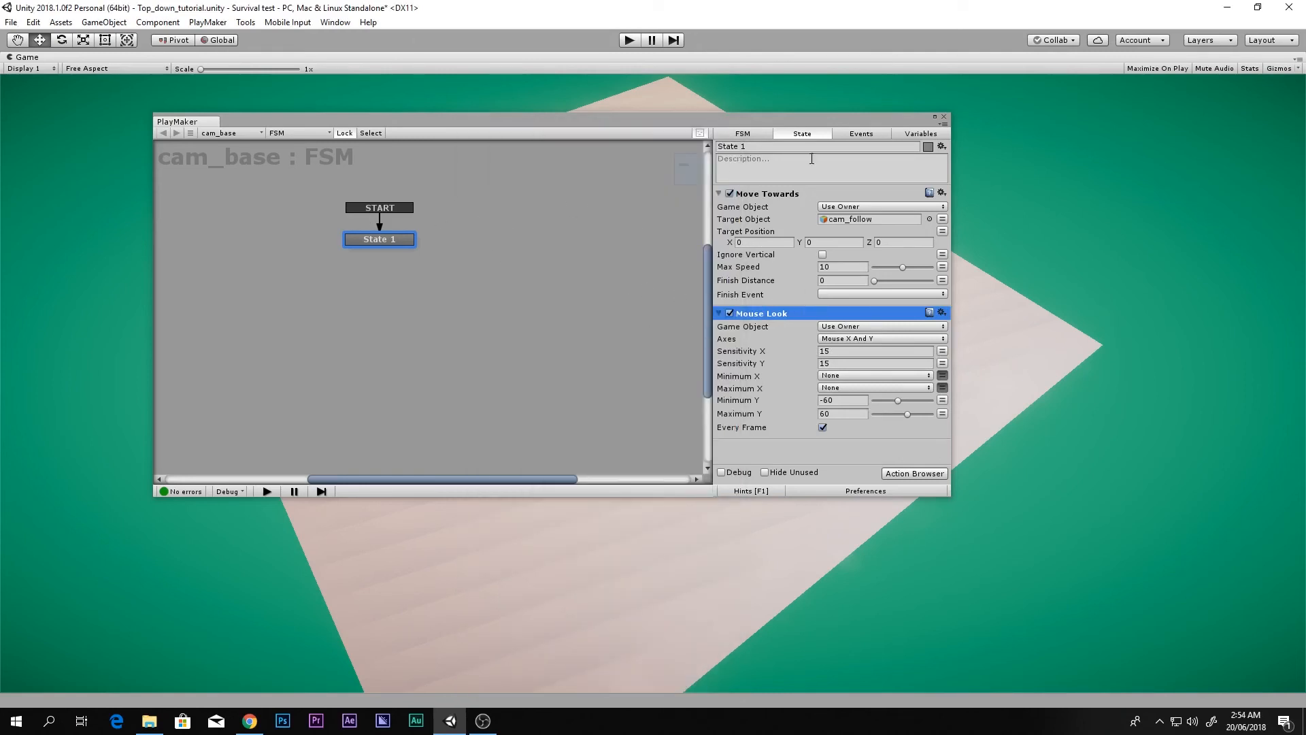
pyautogui.moveTo(856, 119); pyautogui.dragTo(408, 122)
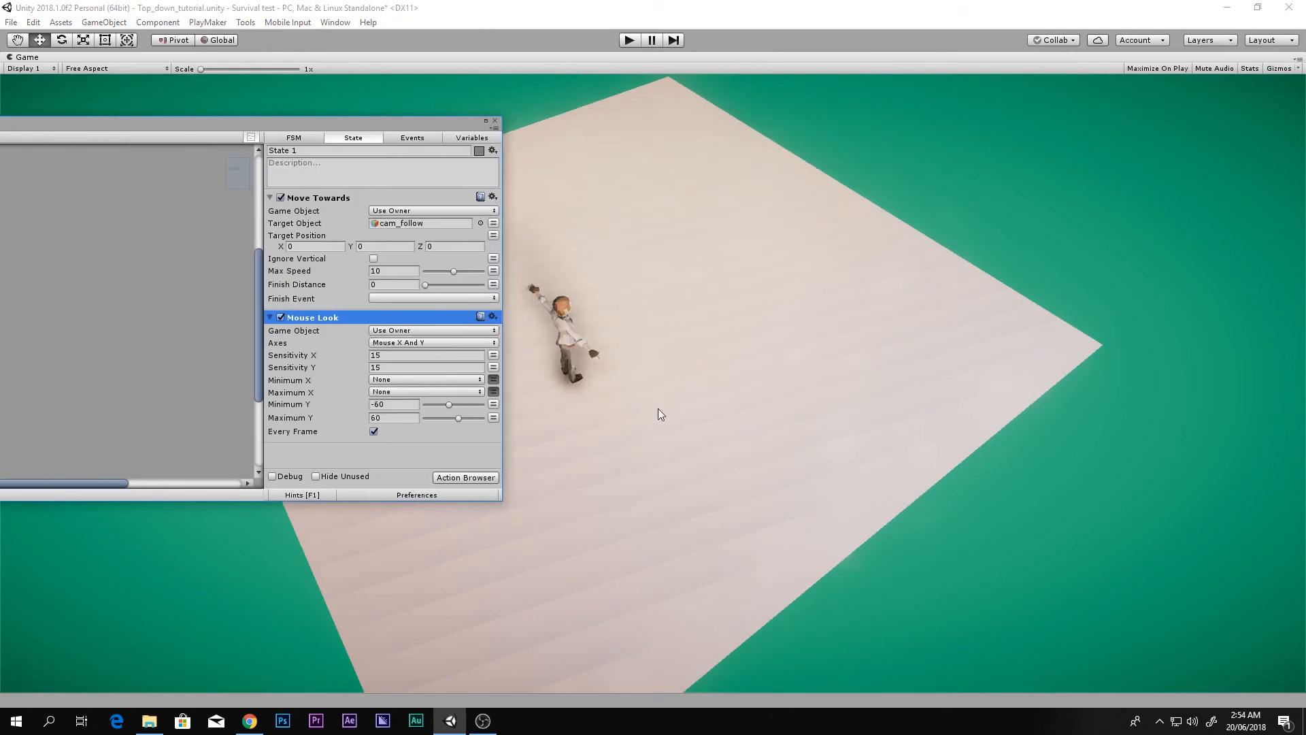
# Step: Set Mouse Look Sensitivity X and Y to 3 and start a test run
pyautogui.click(395, 354)
pyautogui.write('3')
pyautogui.click(394, 366)
pyautogui.click(633, 40)
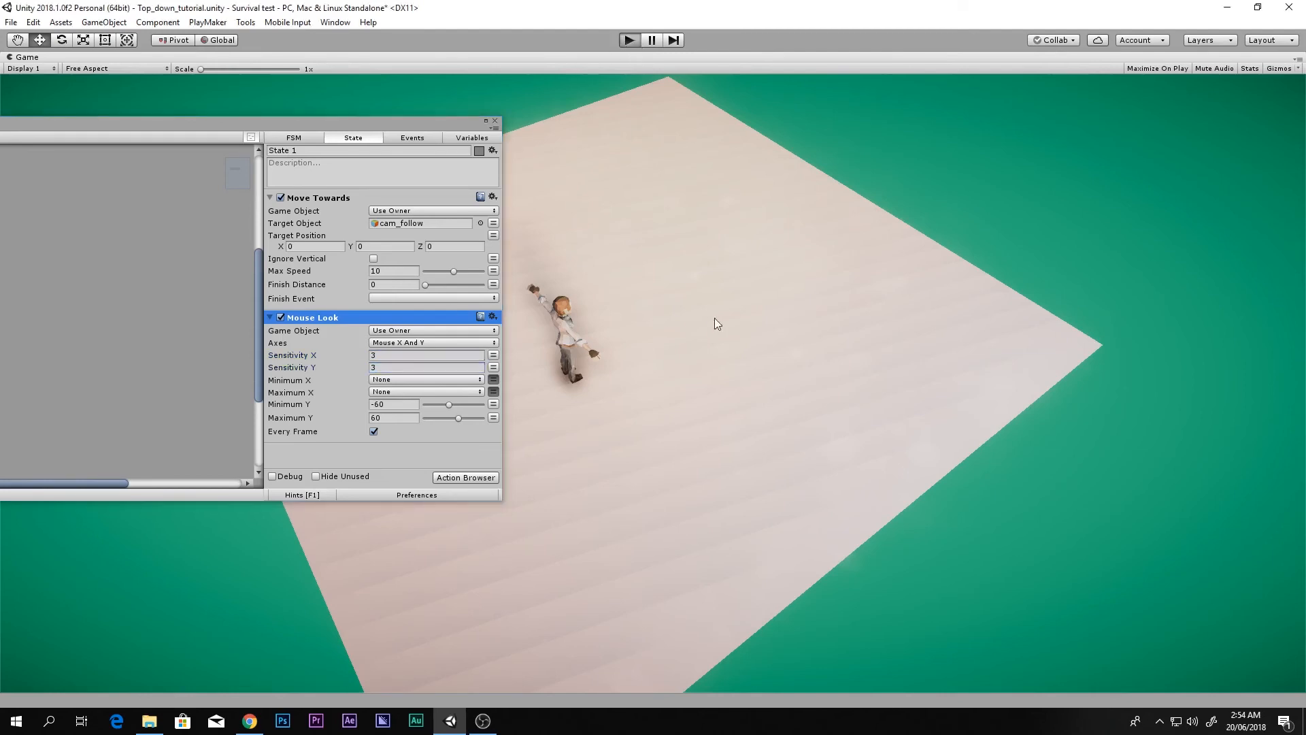
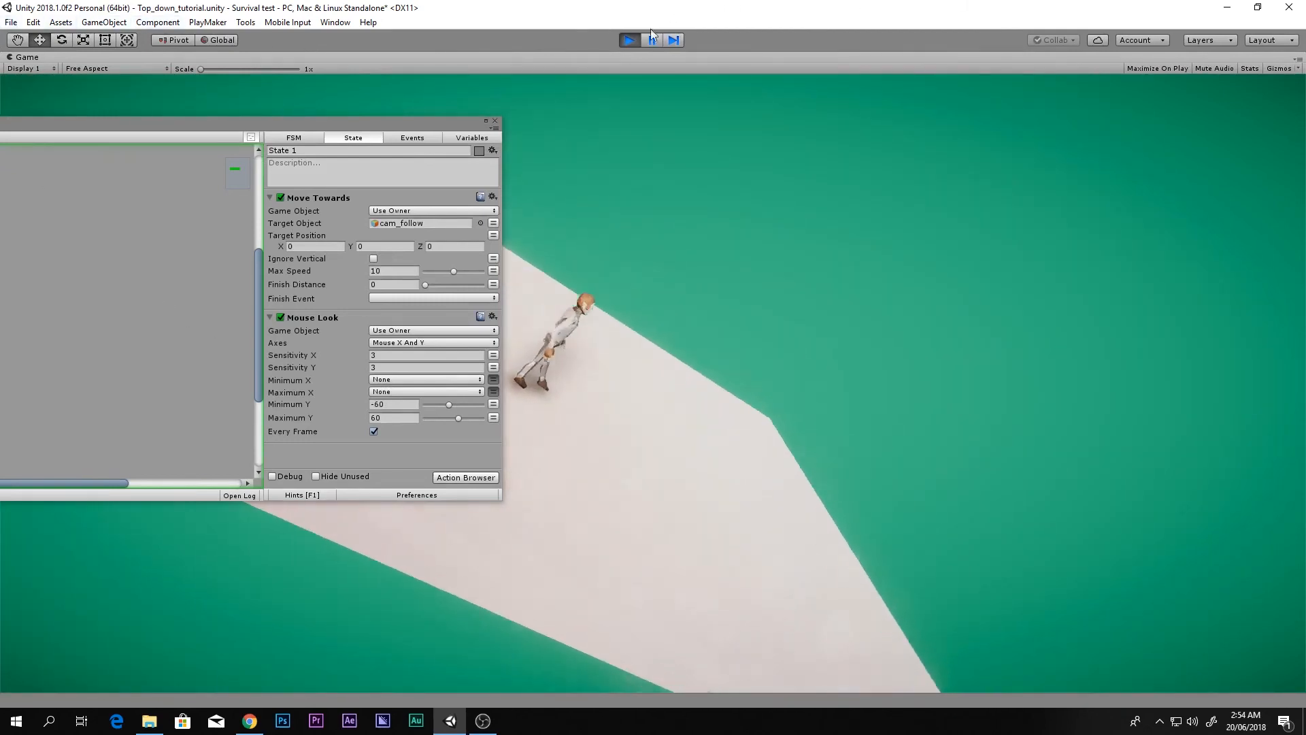
# Step: Stop the game, set Mouse Look's Axes to Mouse X, close the FSM editor and play again
pyautogui.hotkey('ctrl', 'p')
pyautogui.click(409, 342)
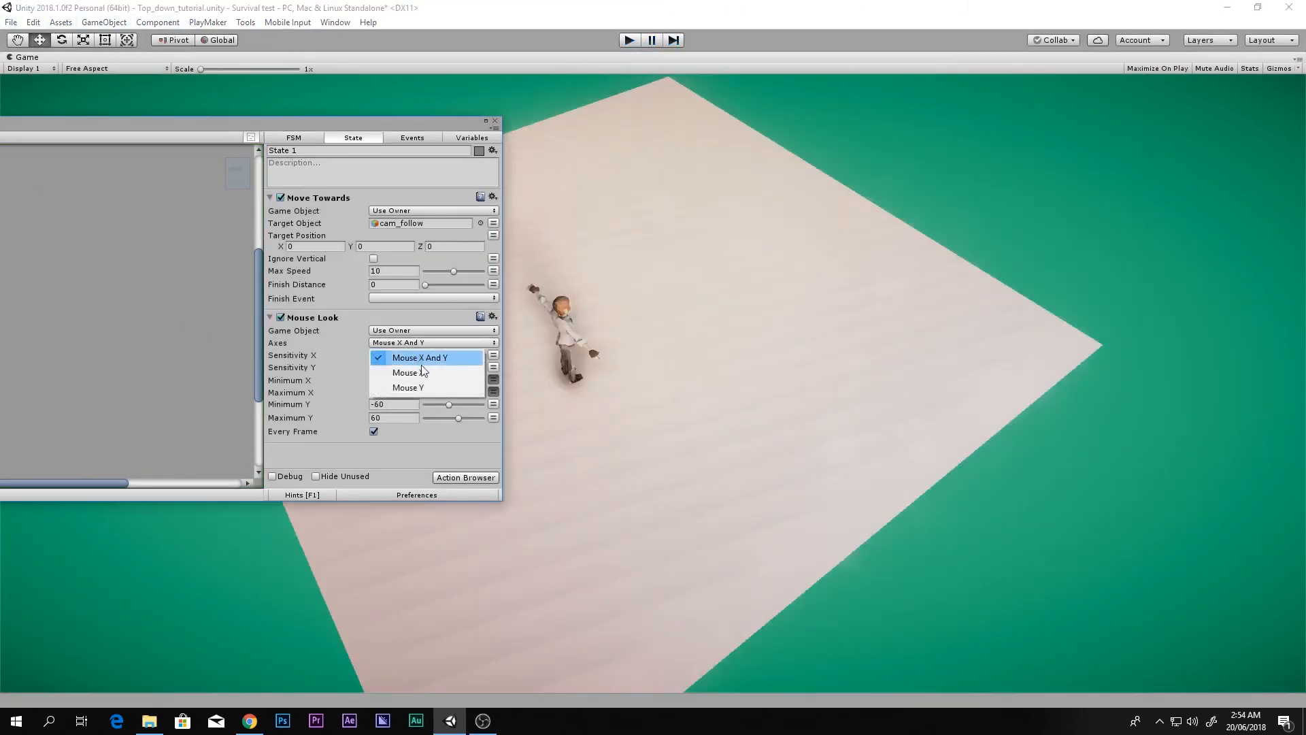
pyautogui.click(411, 373)
pyautogui.click(529, 293)
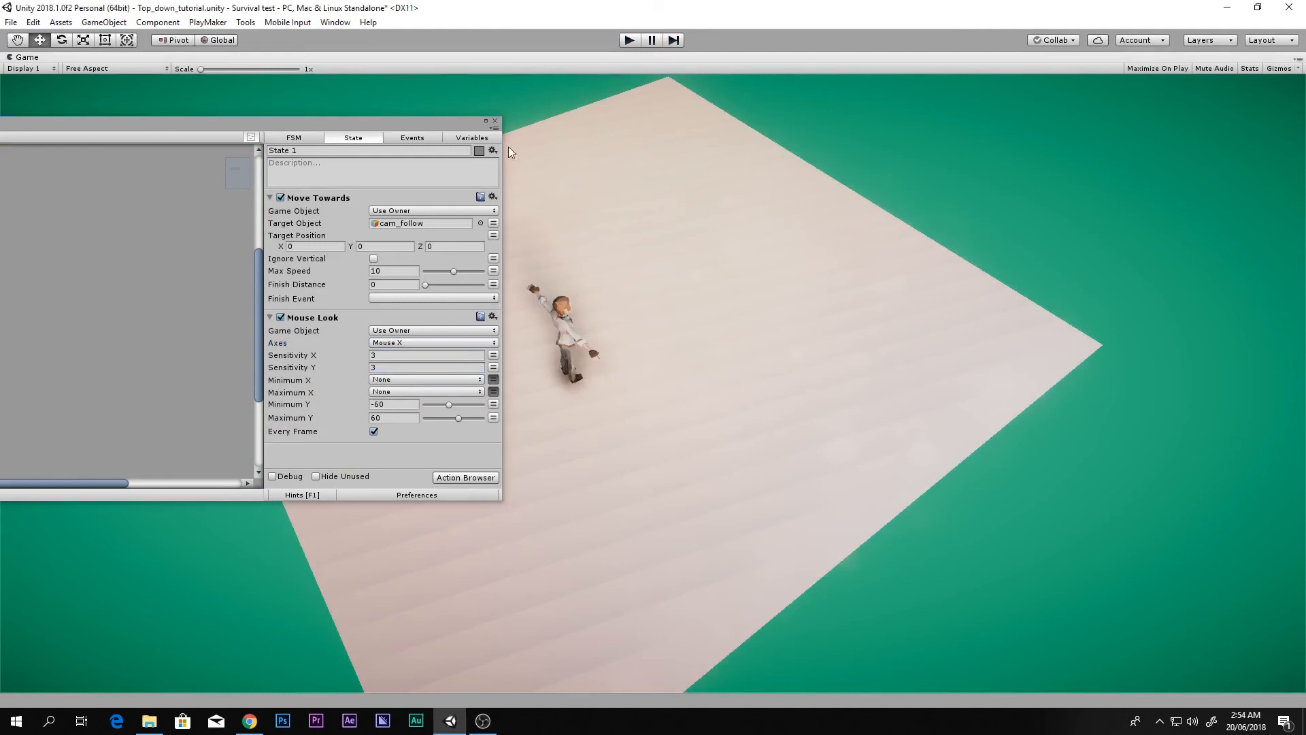
pyautogui.click(495, 121)
pyautogui.click(629, 39)
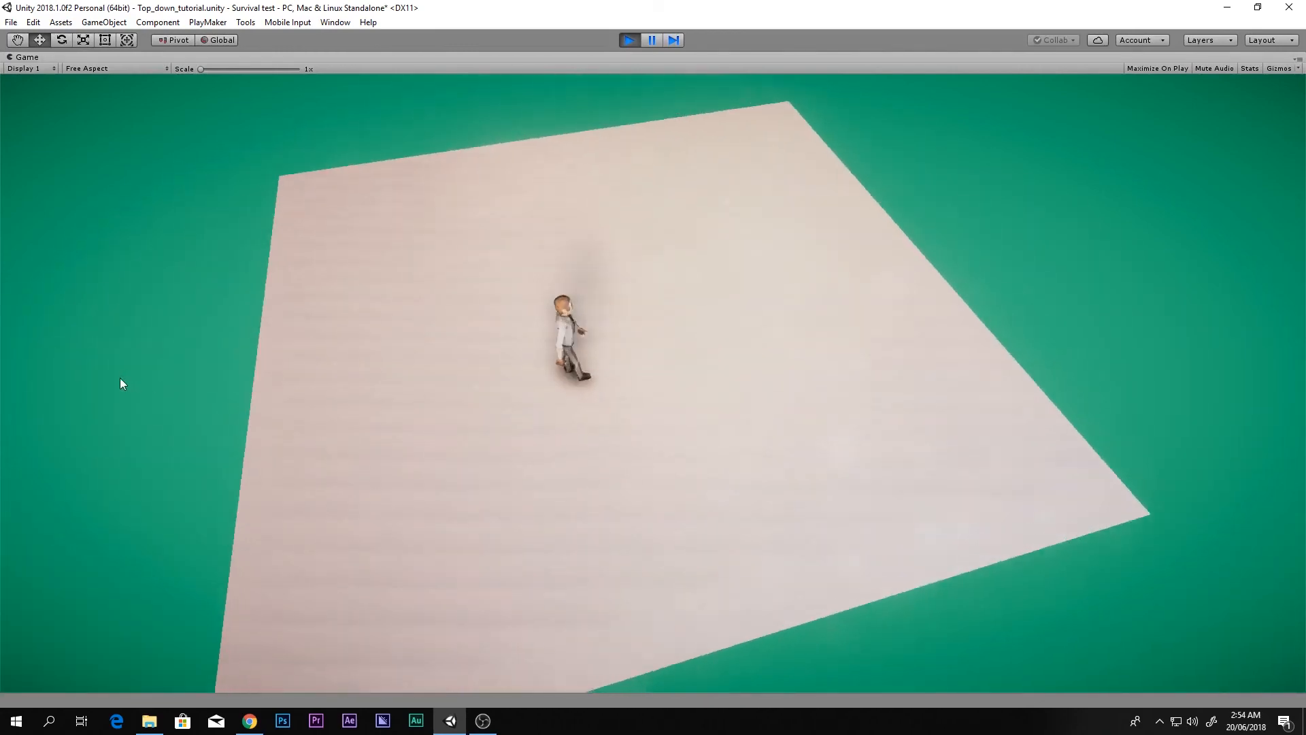
# Step: Run the character in circles around the floor with WASD, then stop the game
pyautogui.press('w')
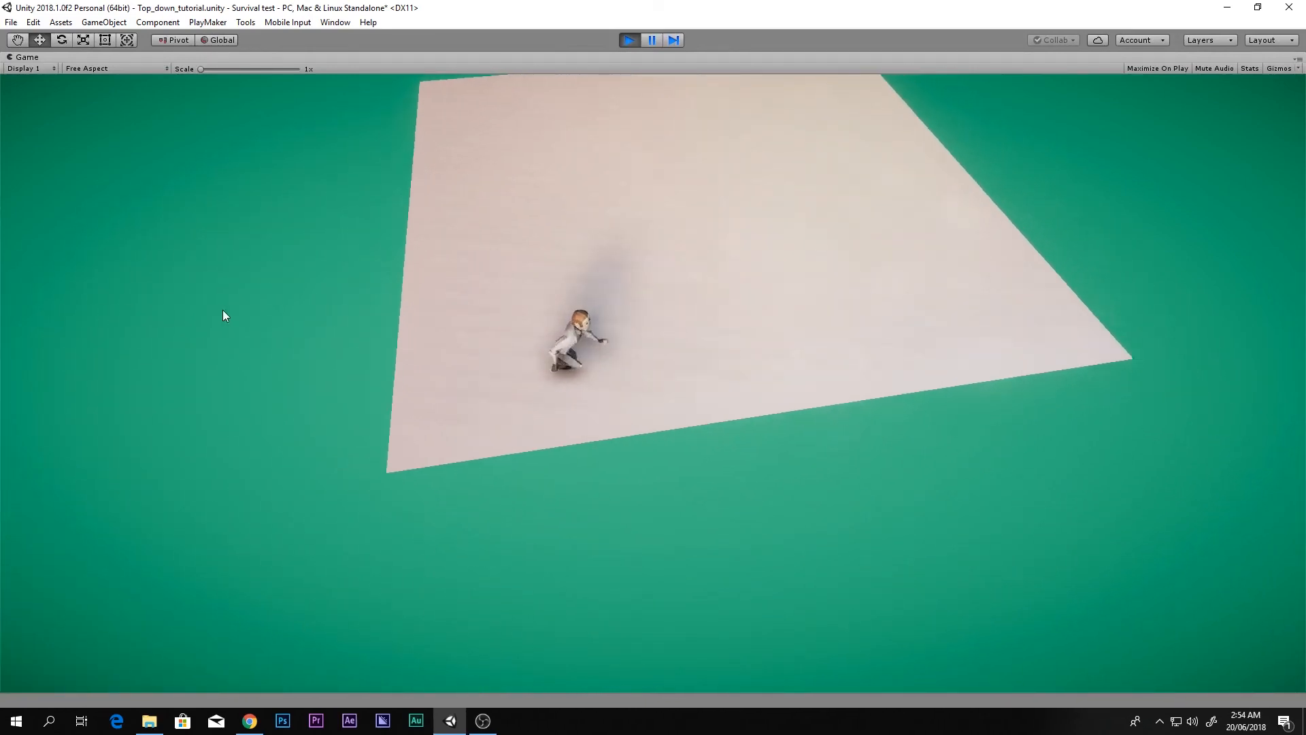
pyautogui.press('w')
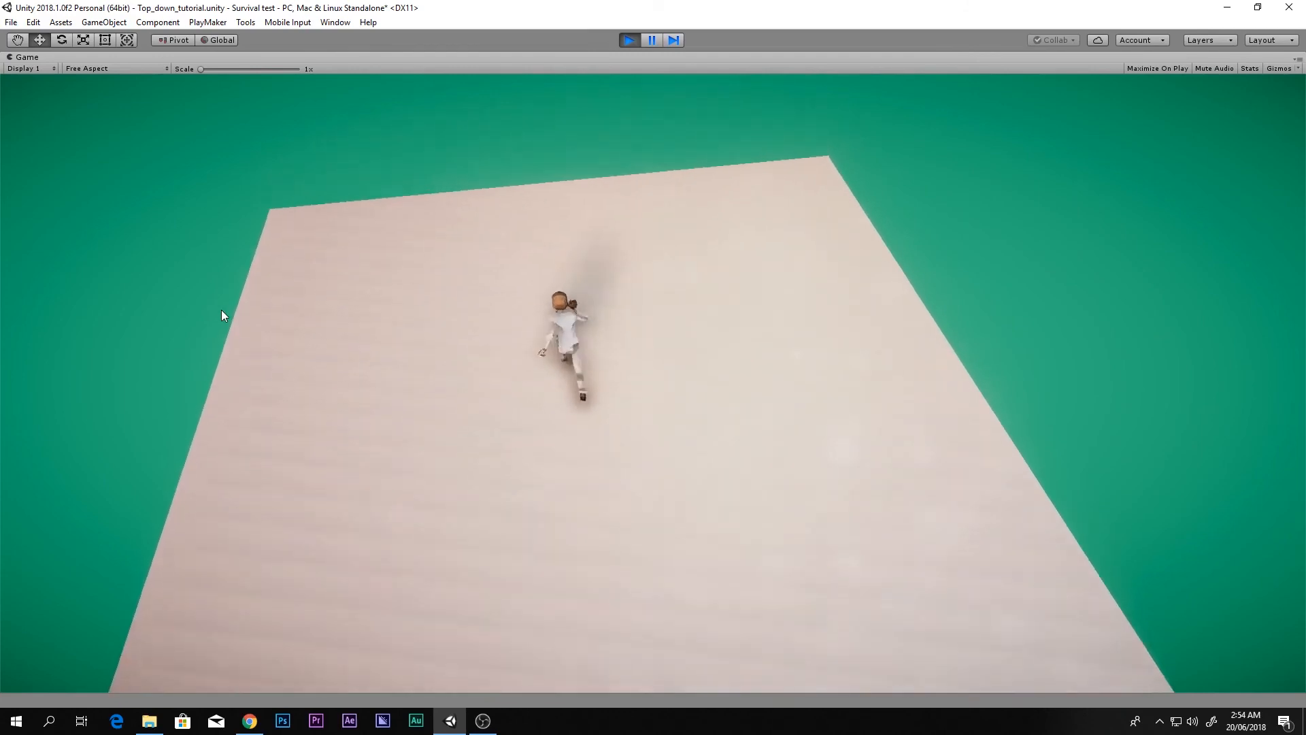
pyautogui.press('a')
pyautogui.press('s')
pyautogui.press('d')
pyautogui.press('w')
pyautogui.press('a')
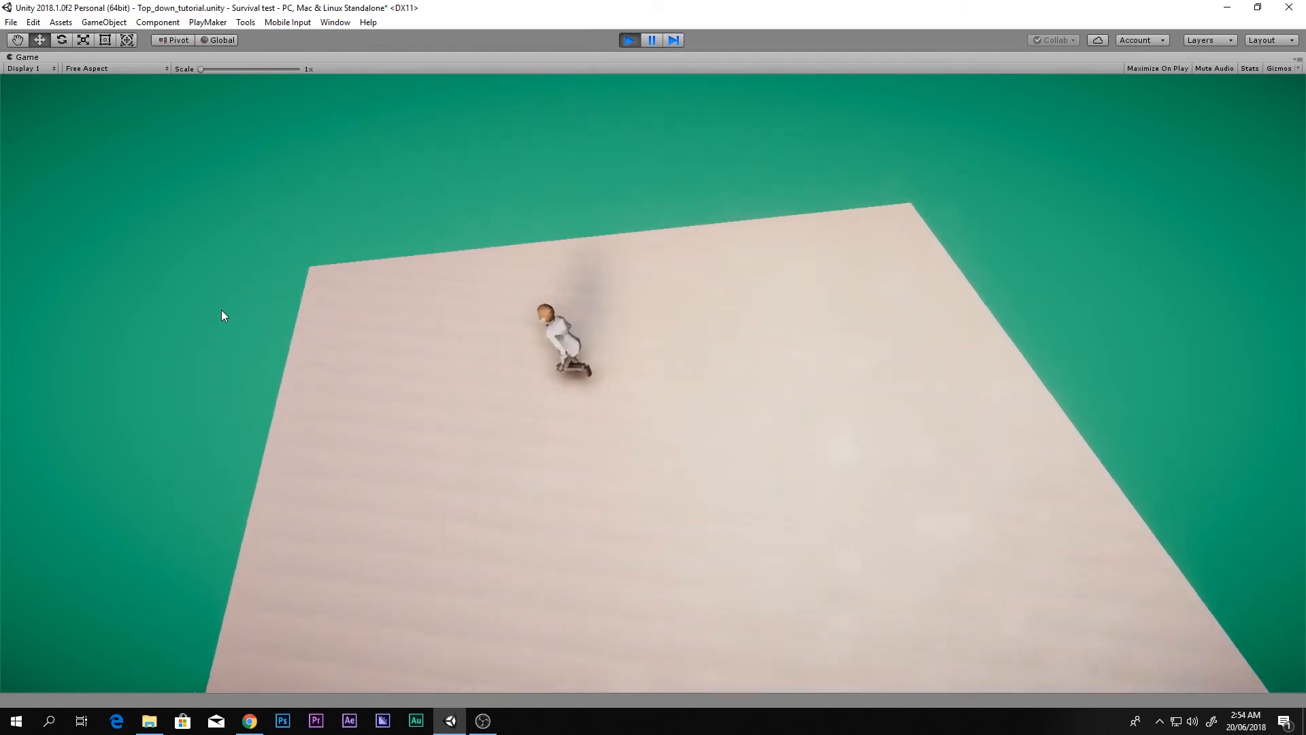
pyautogui.press('s')
pyautogui.press('d')
pyautogui.press('w')
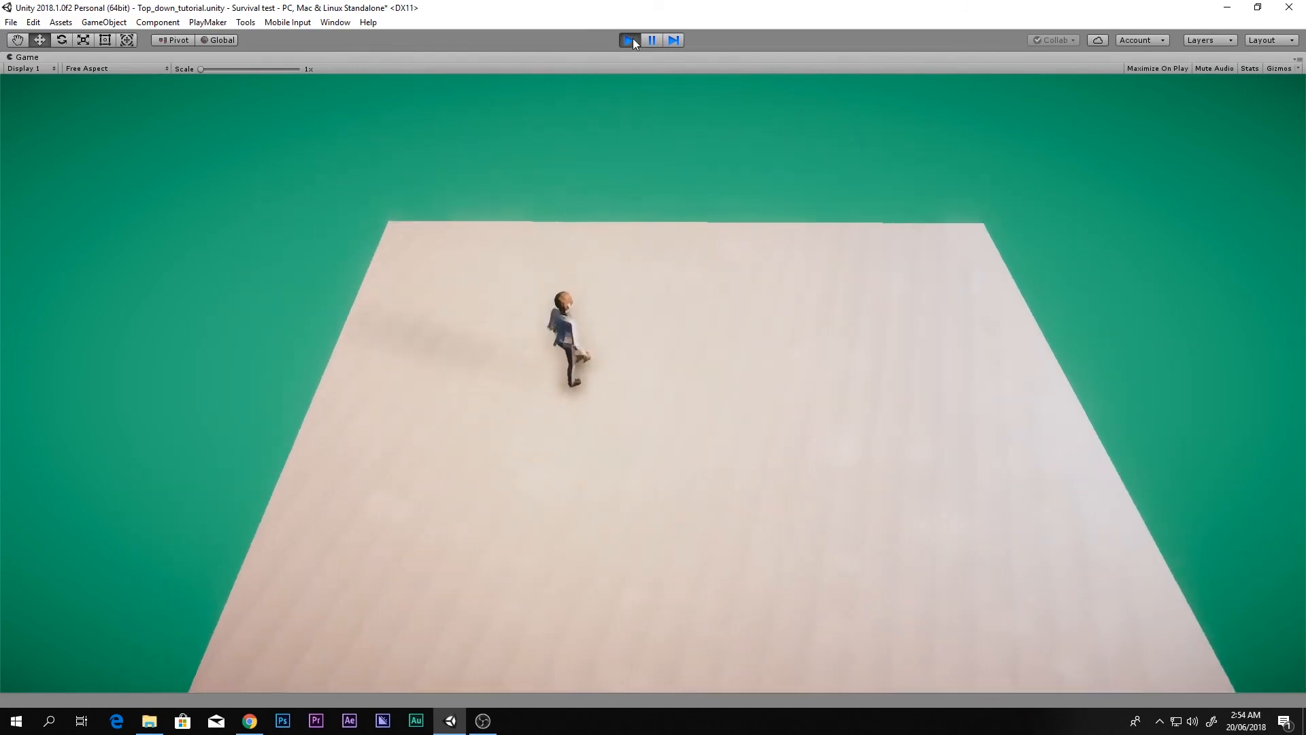
pyautogui.click(630, 40)
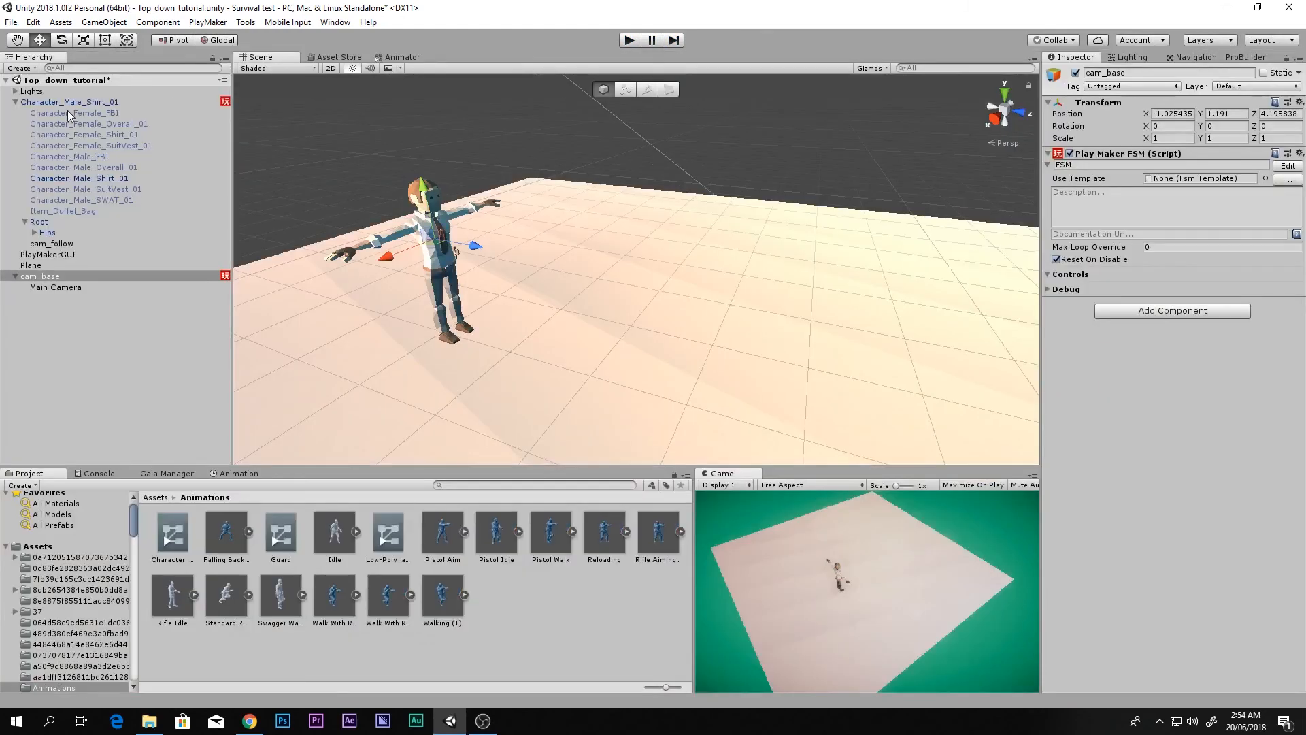
# Step: Open the character's FSM and set Idle+walk's Get Axis Vector Relative To to Main Camera
pyautogui.click(178, 104)
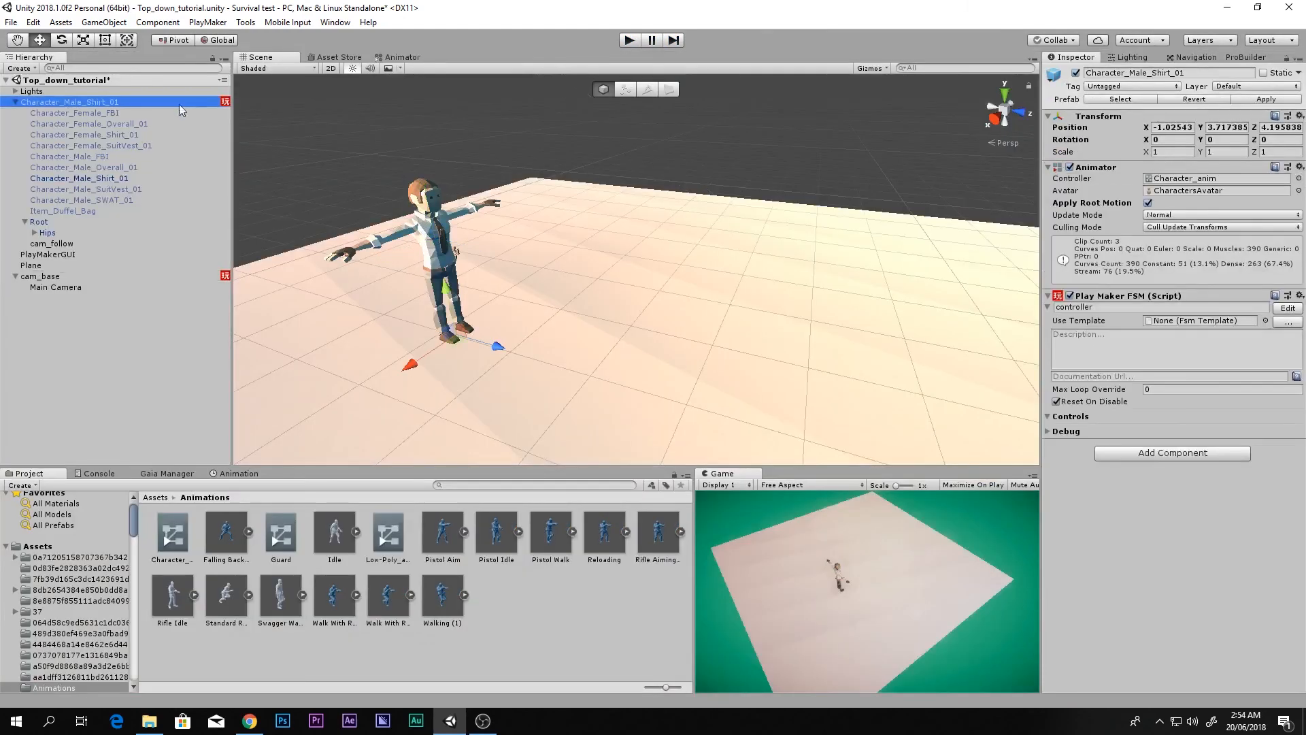
pyautogui.click(1298, 308)
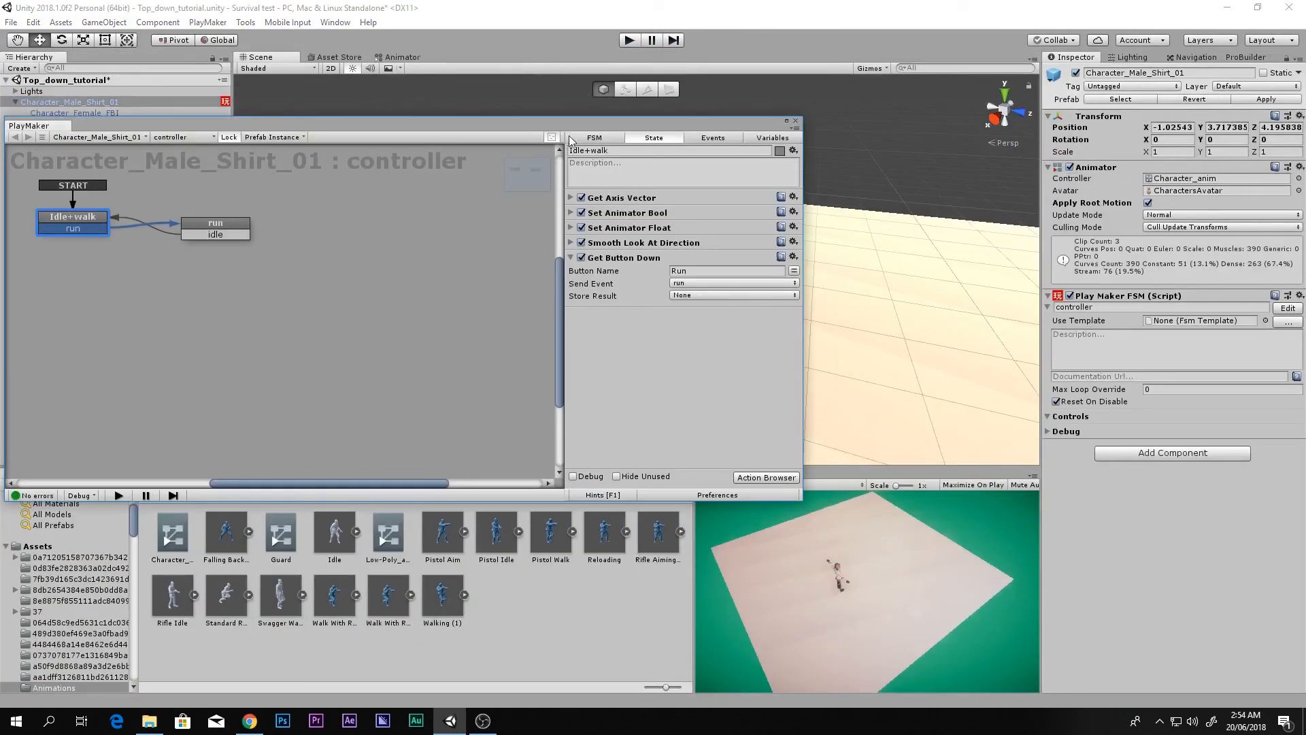
pyautogui.moveTo(579, 131); pyautogui.dragTo(946, 121)
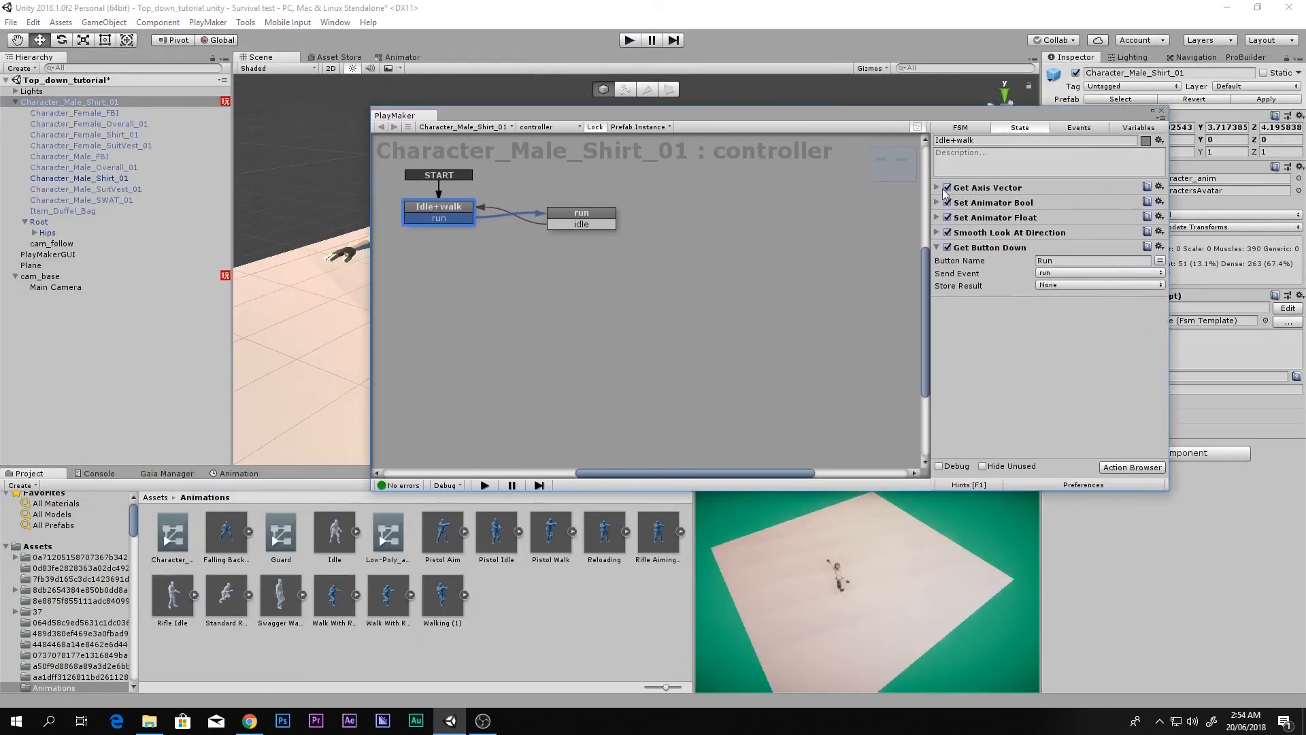
pyautogui.click(936, 187)
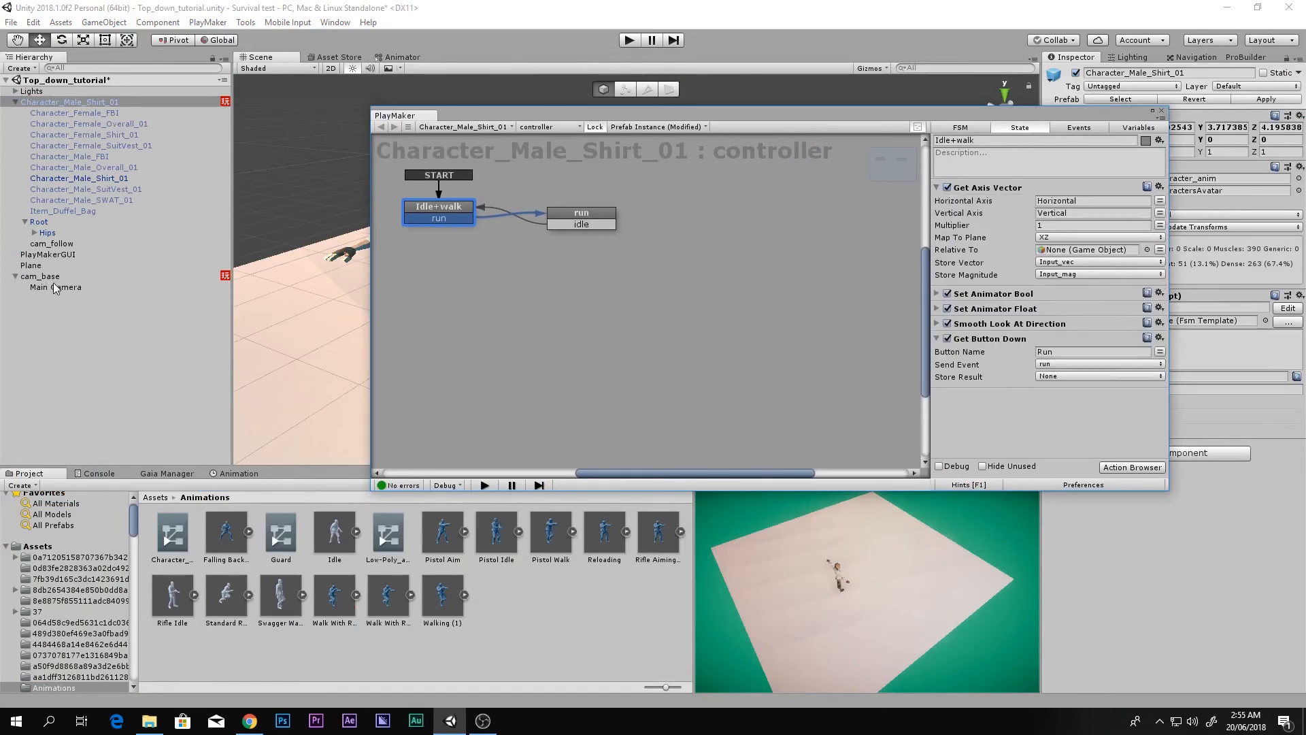
pyautogui.moveTo(53, 285); pyautogui.dragTo(1070, 254)
# Step: Set the run state's Get Axis Vector Relative To to Main Camera and close the editor
pyautogui.click(601, 221)
pyautogui.moveTo(86, 287); pyautogui.dragTo(940, 190)
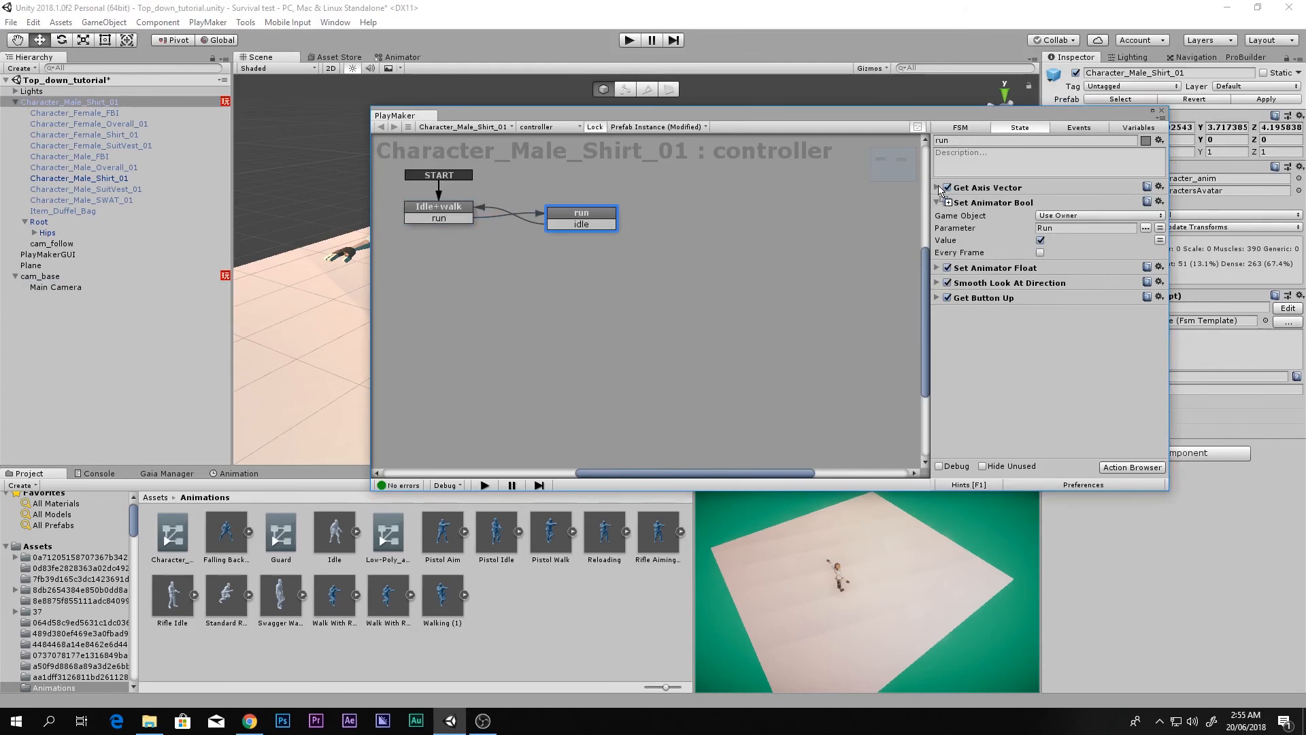
pyautogui.moveTo(941, 191); pyautogui.dragTo(940, 191)
pyautogui.click(521, 304)
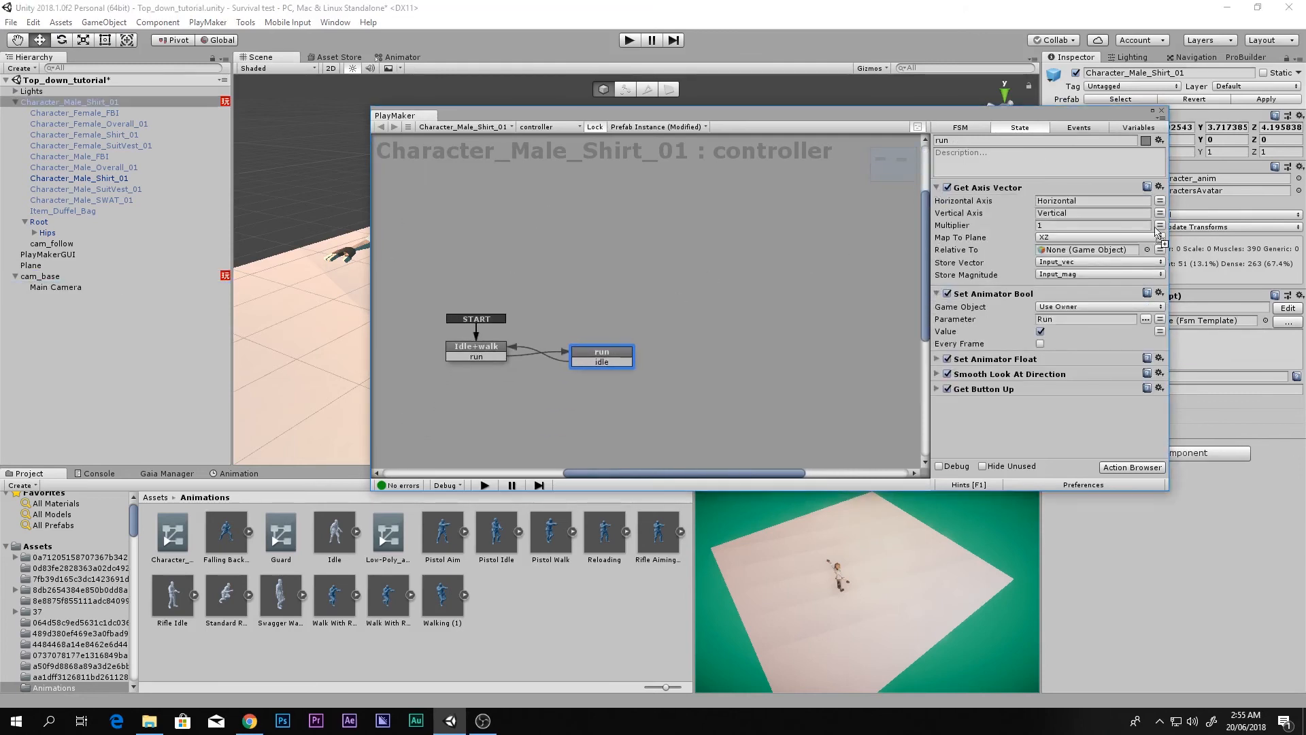
pyautogui.moveTo(1158, 231); pyautogui.dragTo(1116, 251)
pyautogui.click(1162, 111)
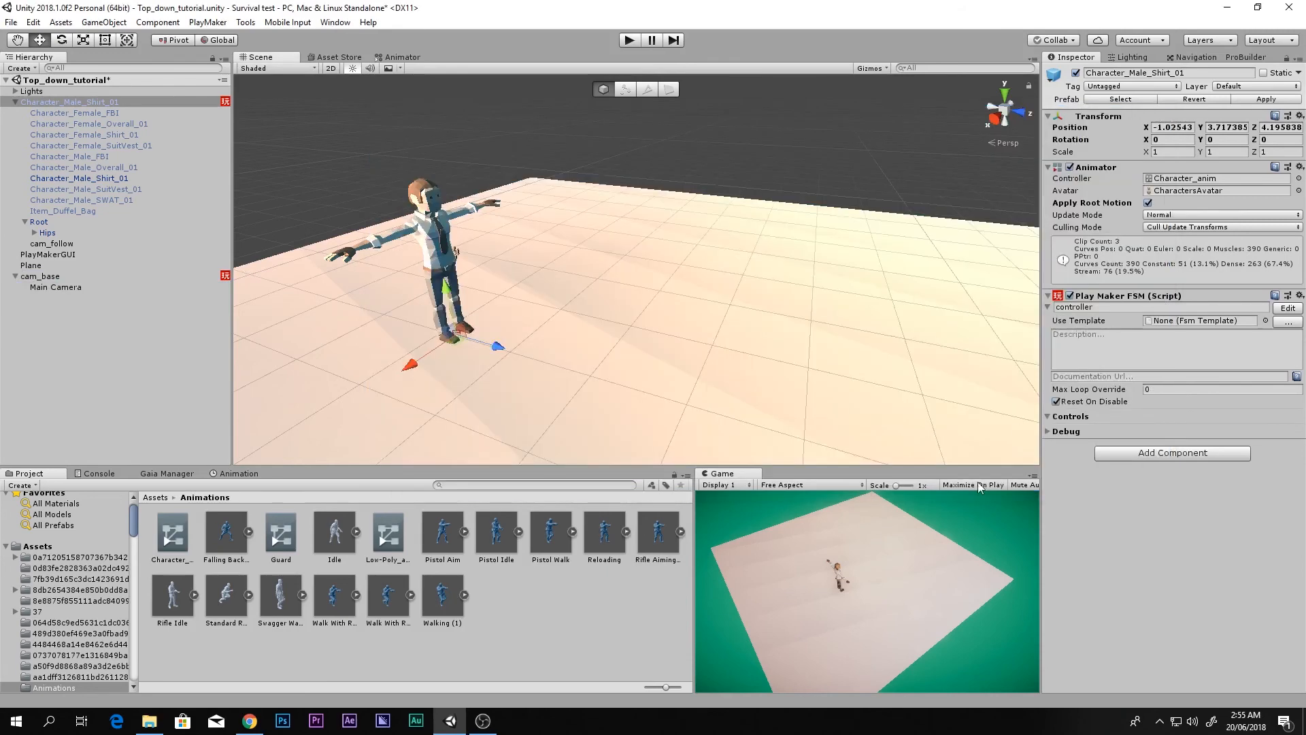
# Step: Play and steer the character in circles with WASD until it runs off the floor's edge, then stop
pyautogui.click(630, 41)
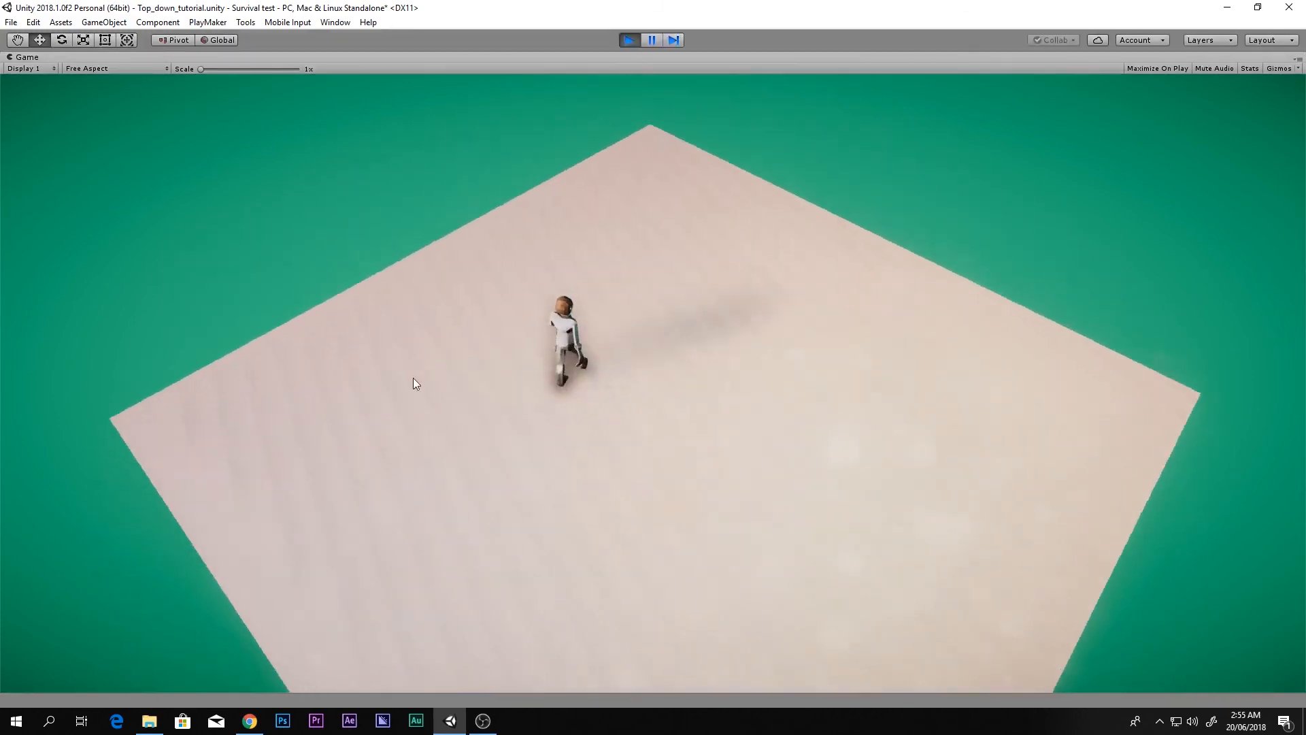
pyautogui.press('w')
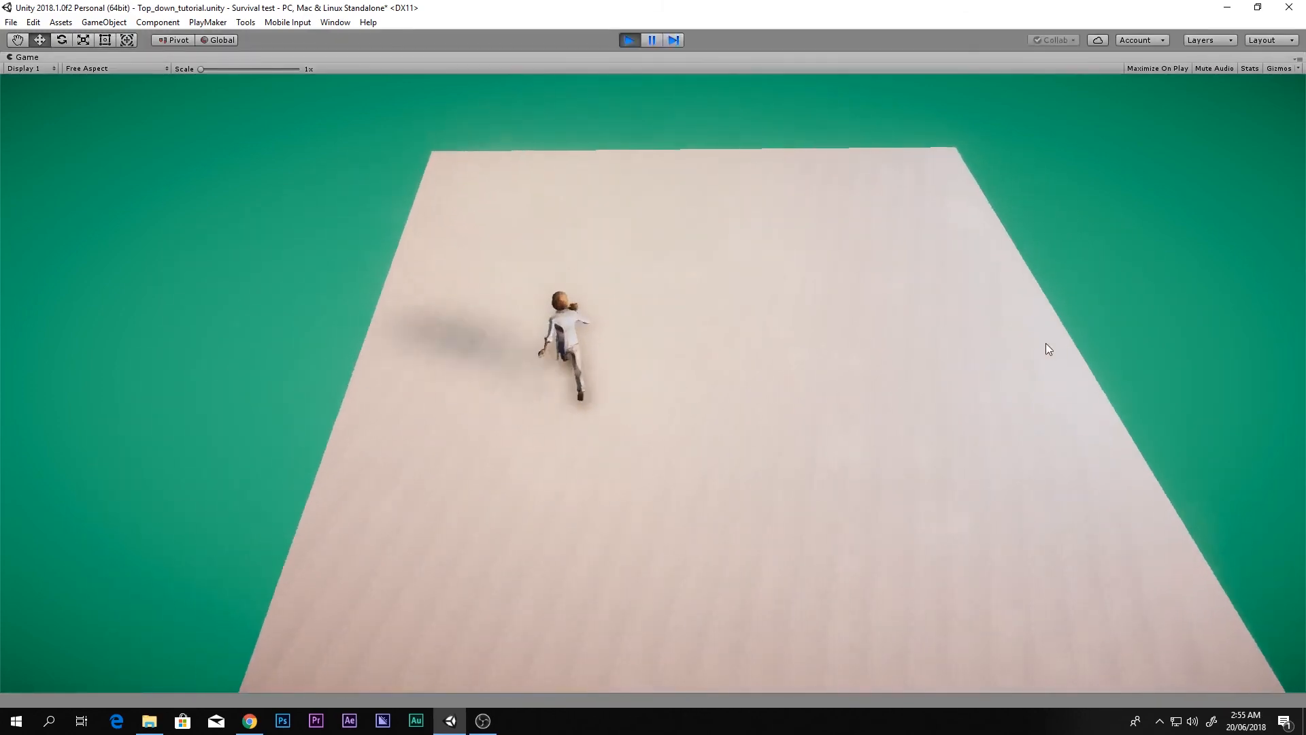
pyautogui.press('d')
pyautogui.press('s')
pyautogui.press('a')
pyautogui.press('w')
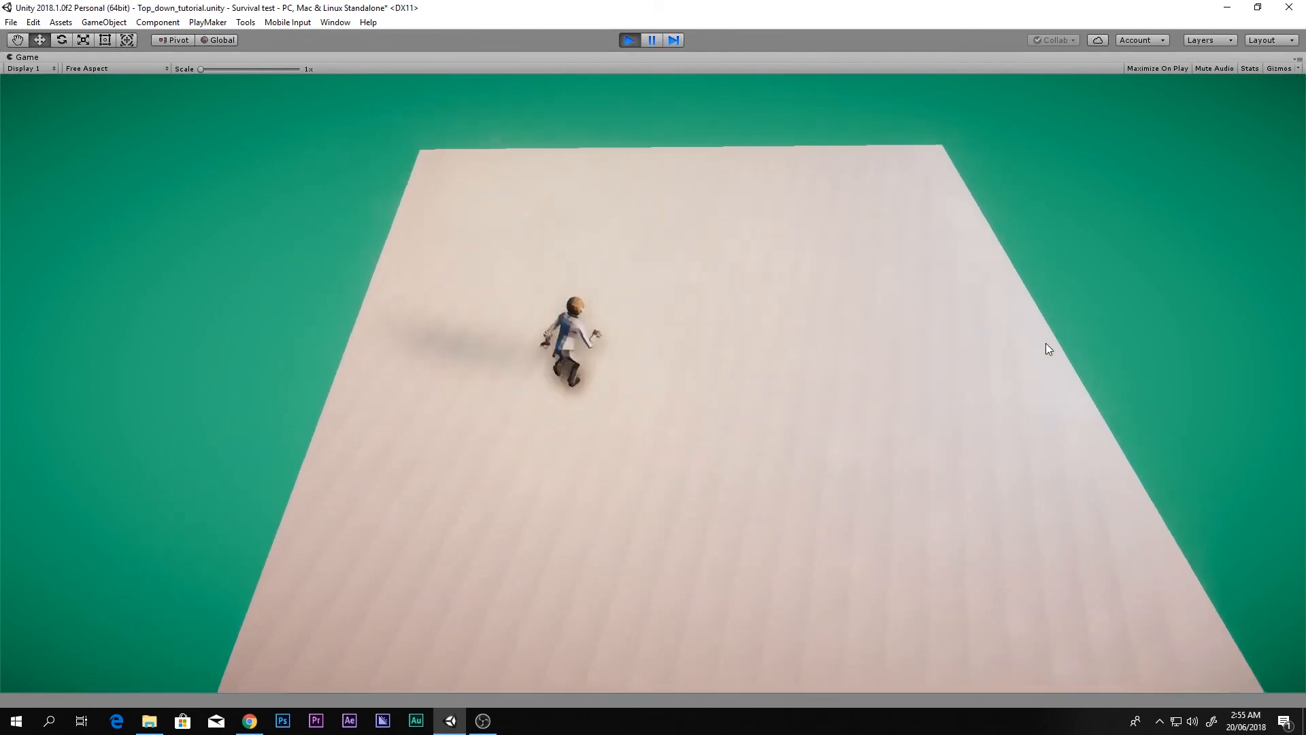
pyautogui.press('d')
pyautogui.press('w')
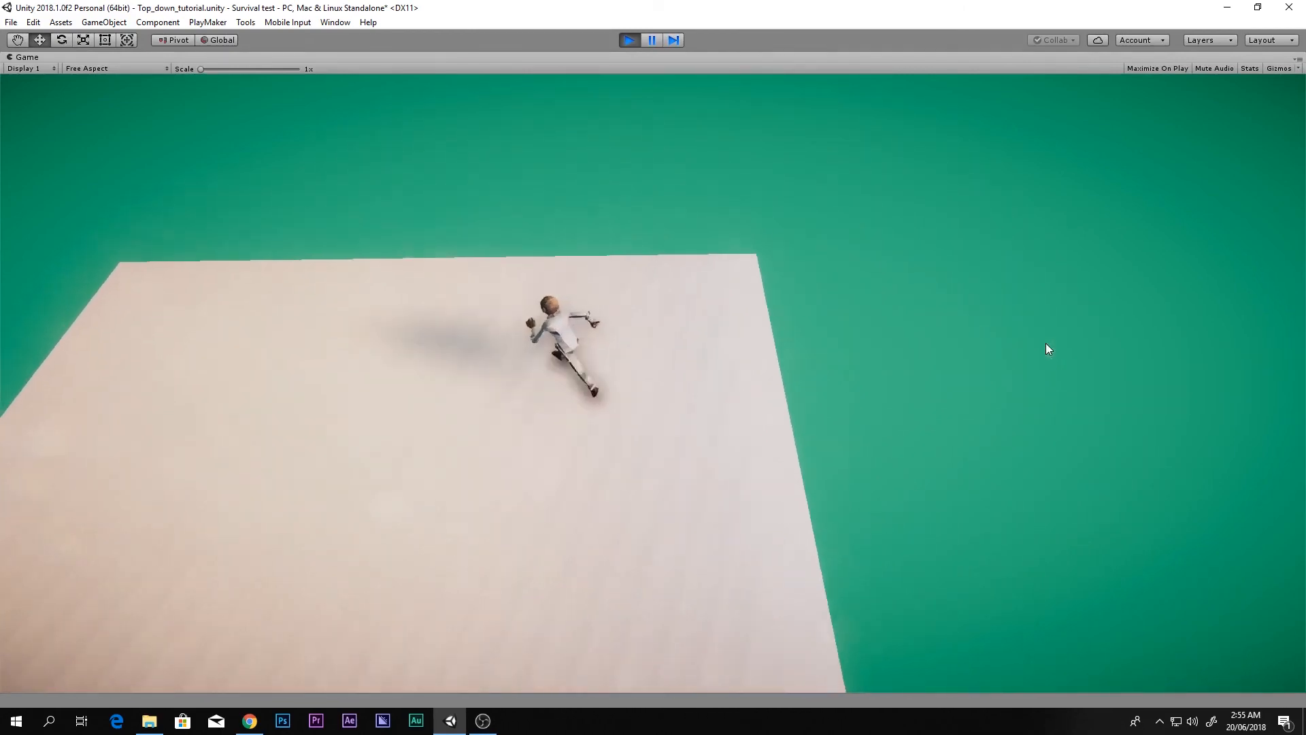
pyautogui.press('a')
pyautogui.press('s')
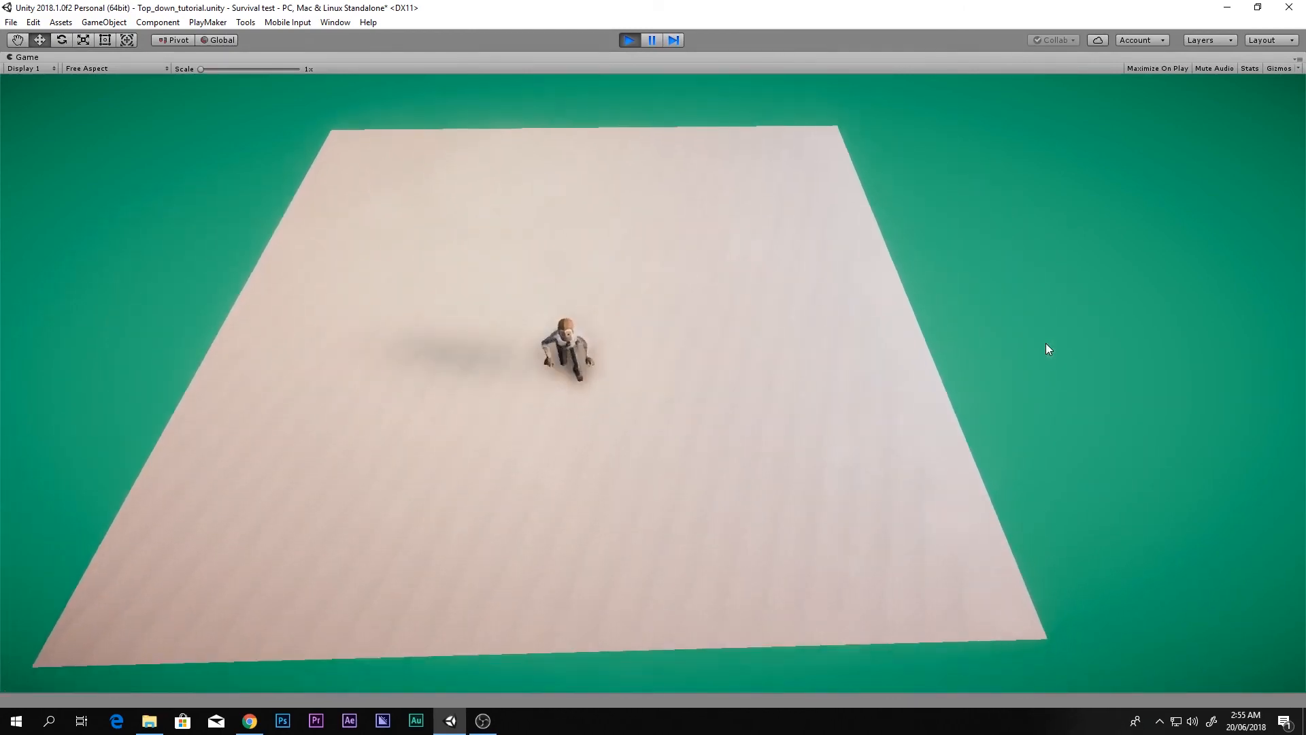
pyautogui.press('d')
pyautogui.press('w')
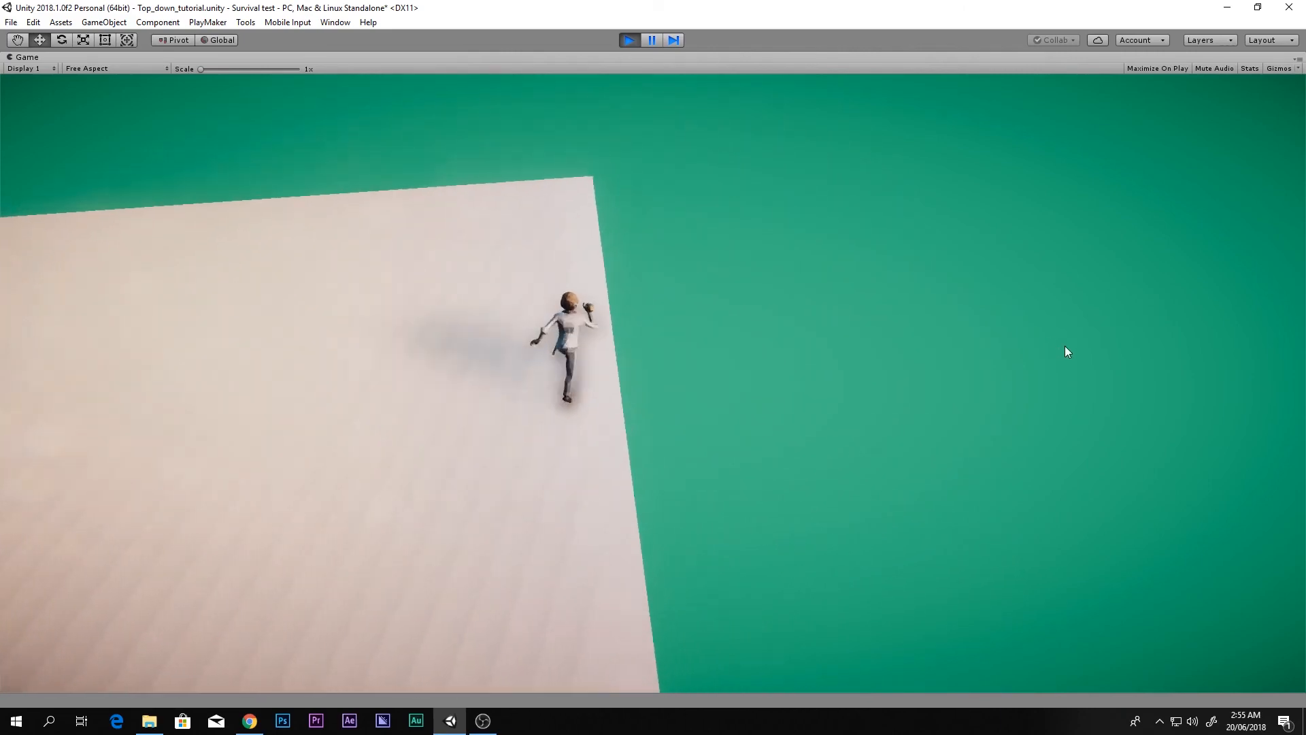
pyautogui.press('d')
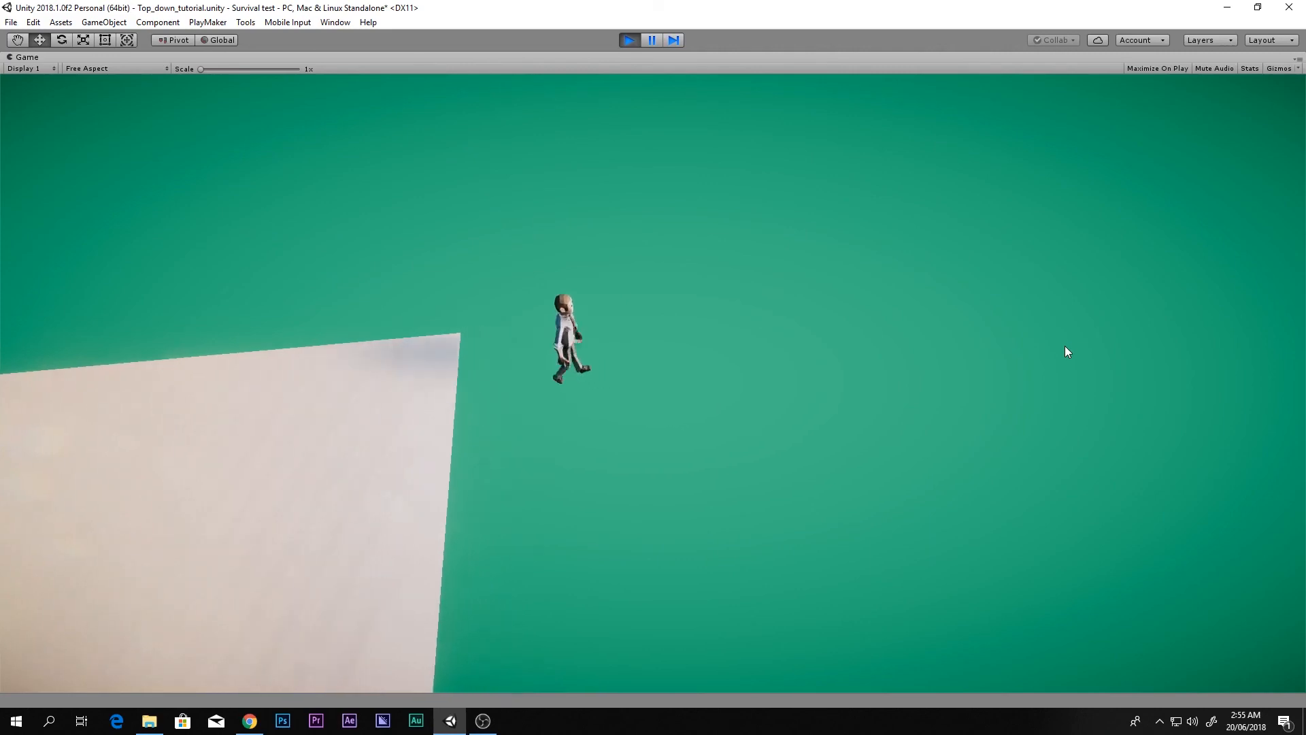
pyautogui.press('s')
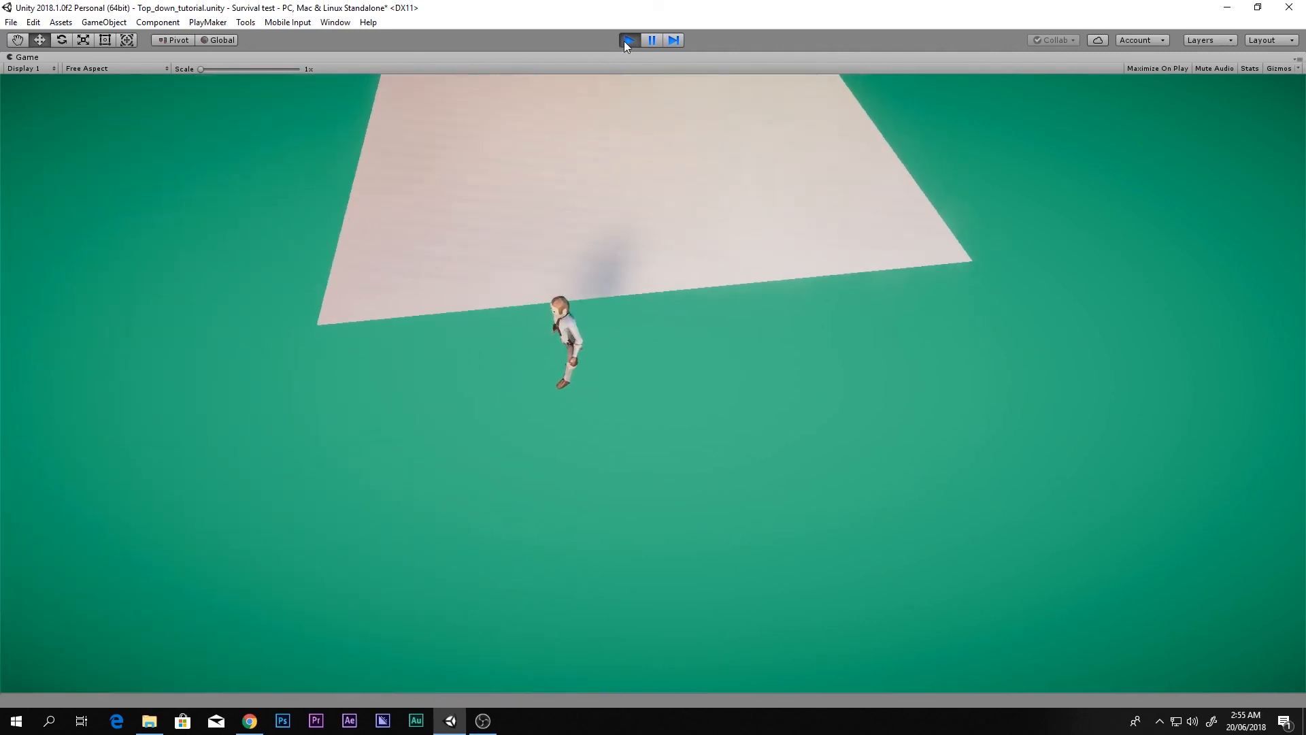
pyautogui.click(626, 41)
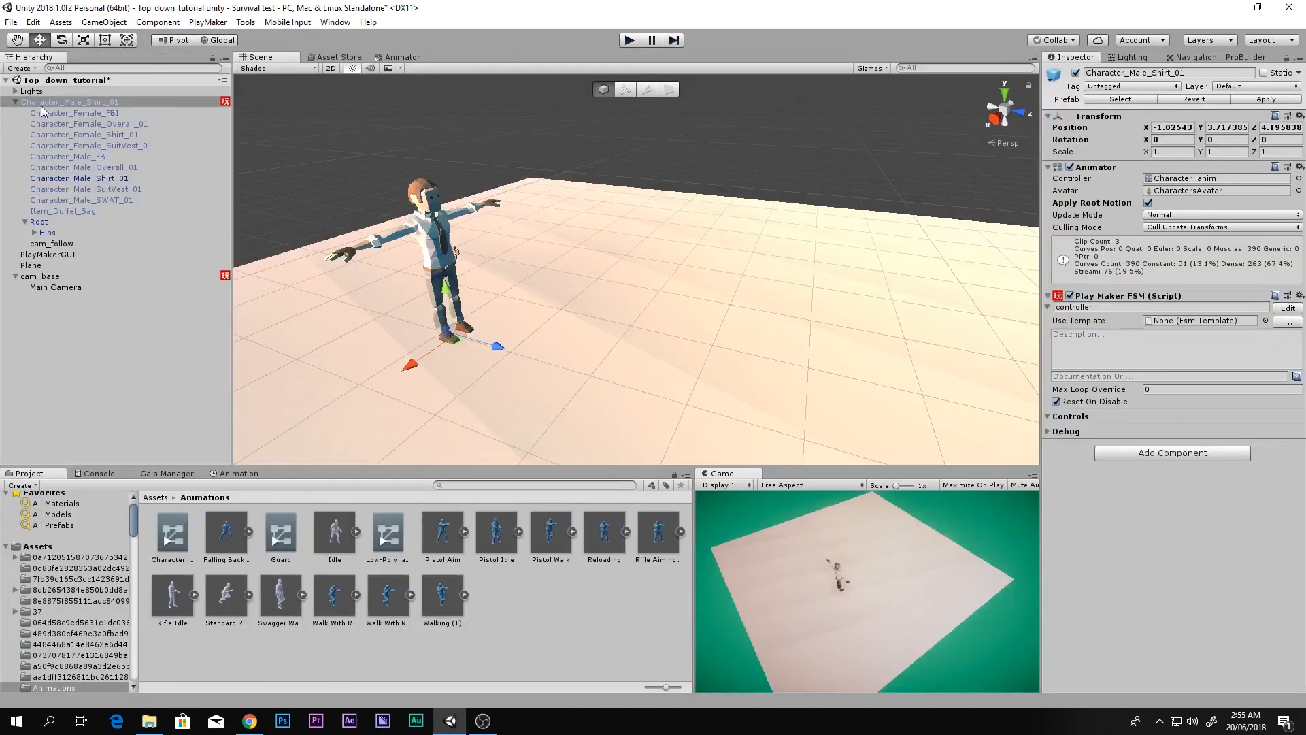
# Step: Frame the character in a front view and add a Character Controller component
pyautogui.click(1023, 114)
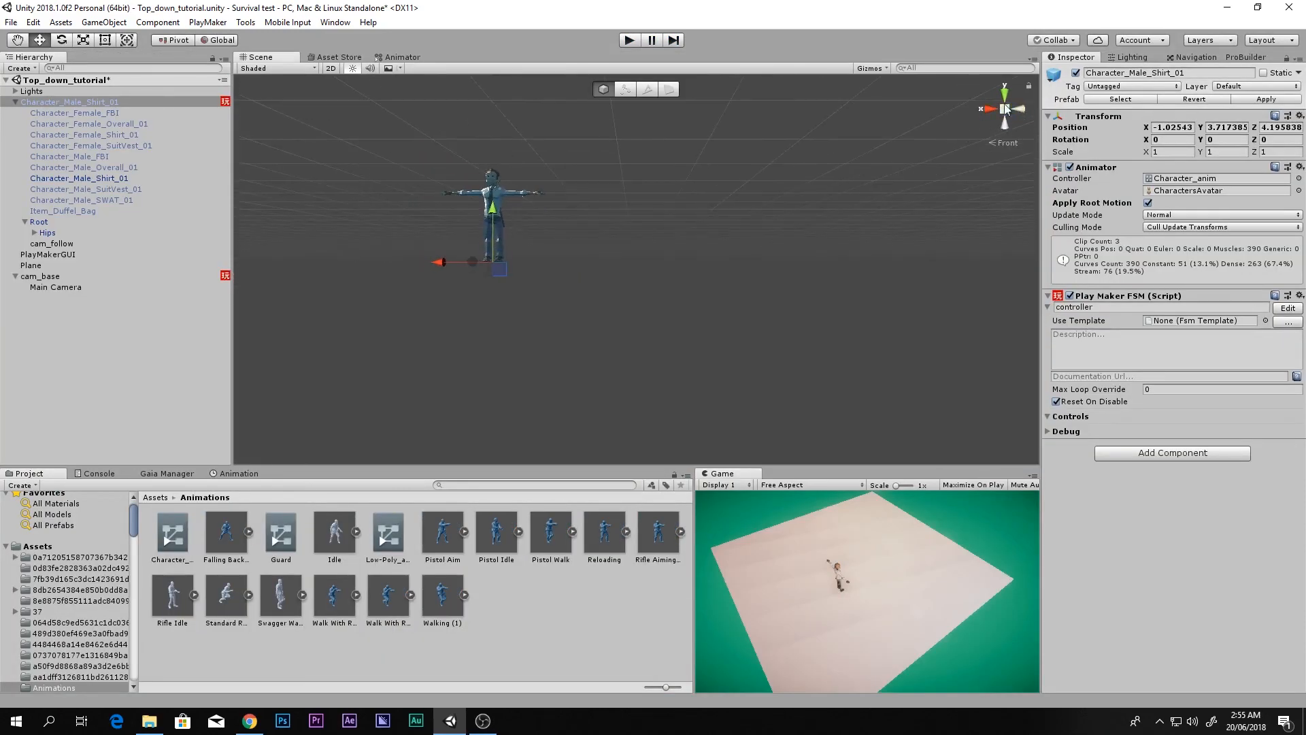
pyautogui.click(1008, 108)
pyautogui.press('f')
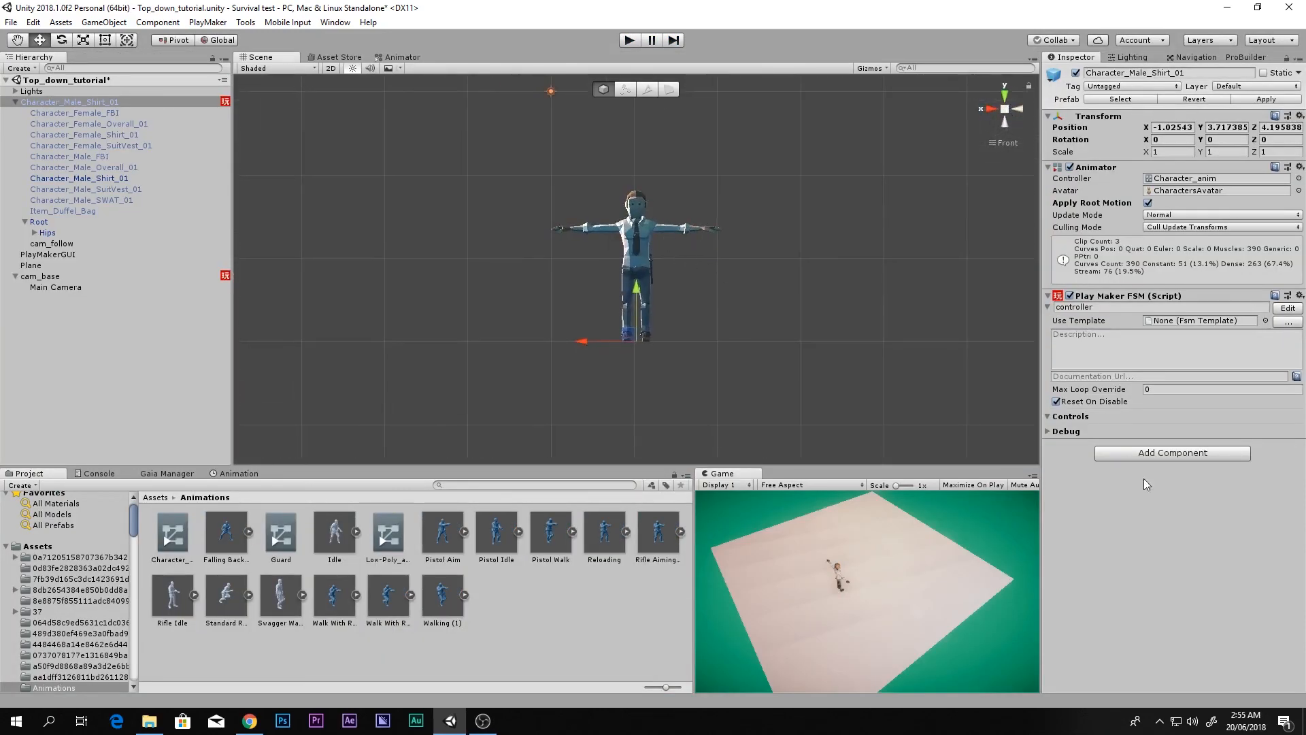
pyautogui.click(1179, 453)
pyautogui.write('car')
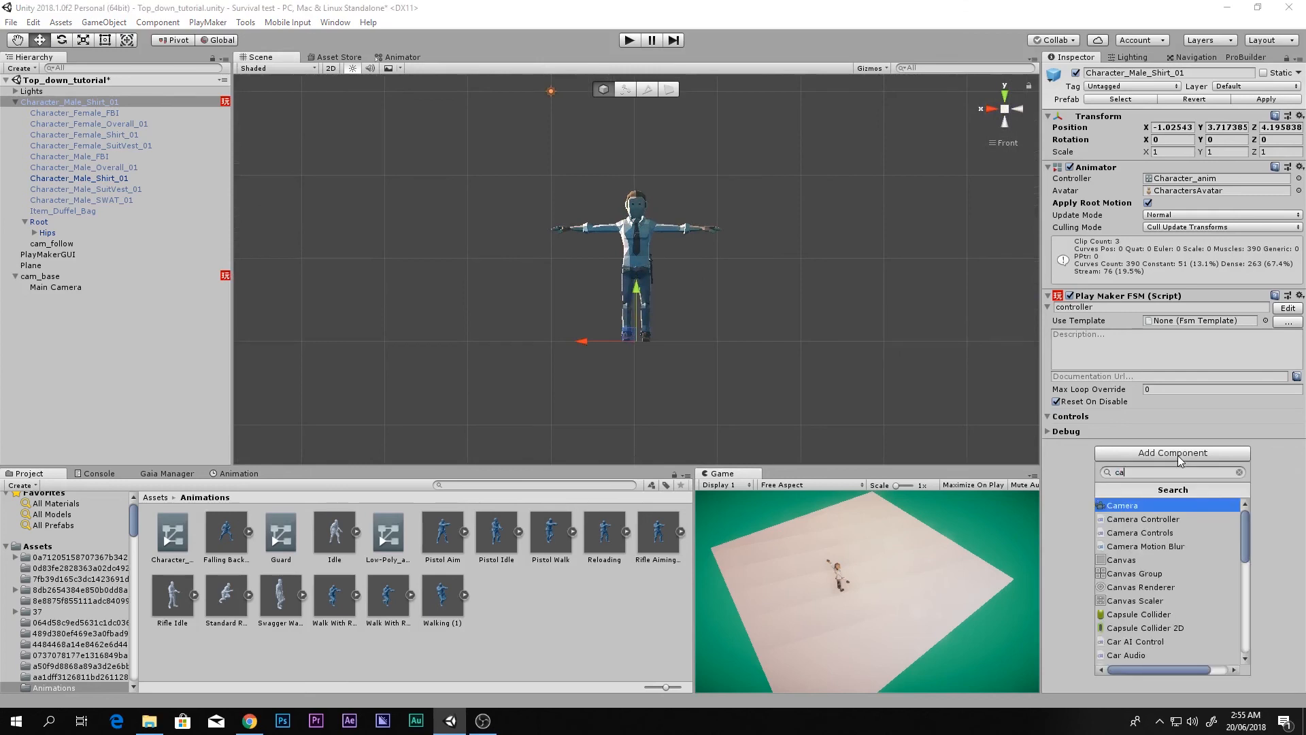
pyautogui.press('BackSpace')
pyautogui.press('BackSpace')
pyautogui.write('ha')
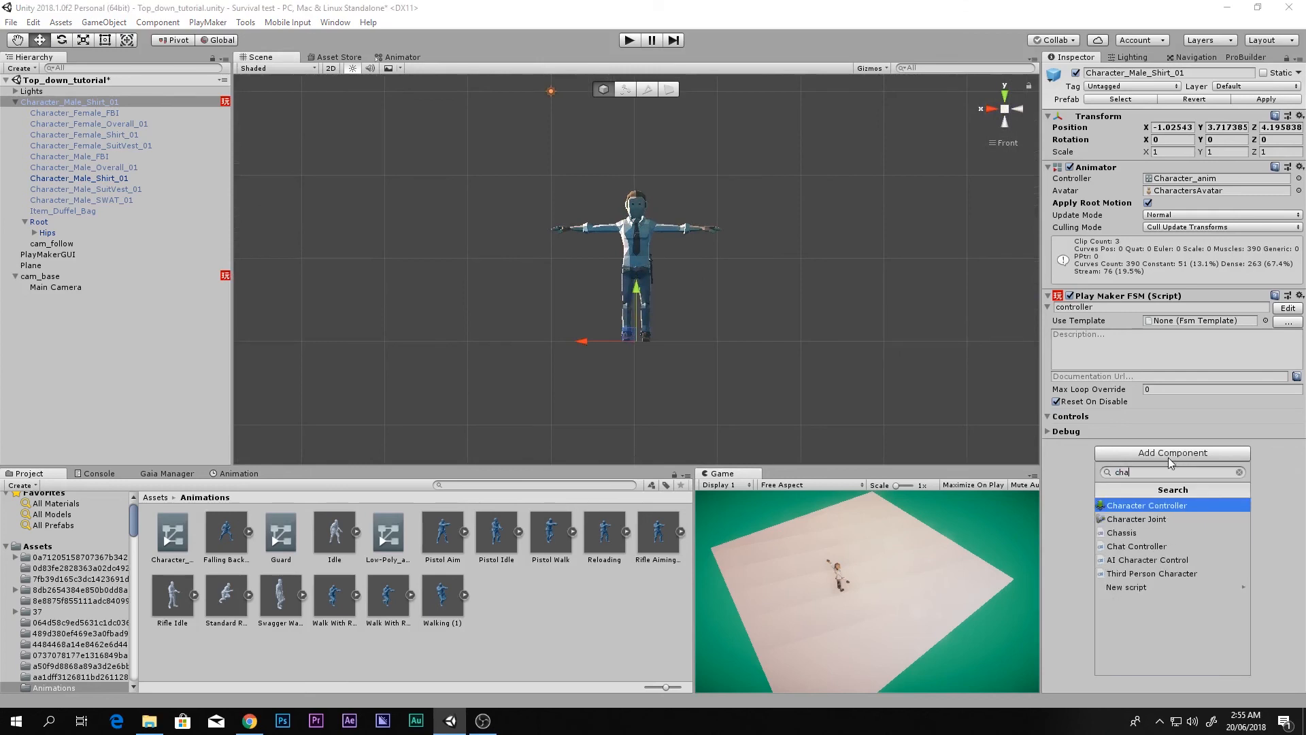
pyautogui.press('Return')
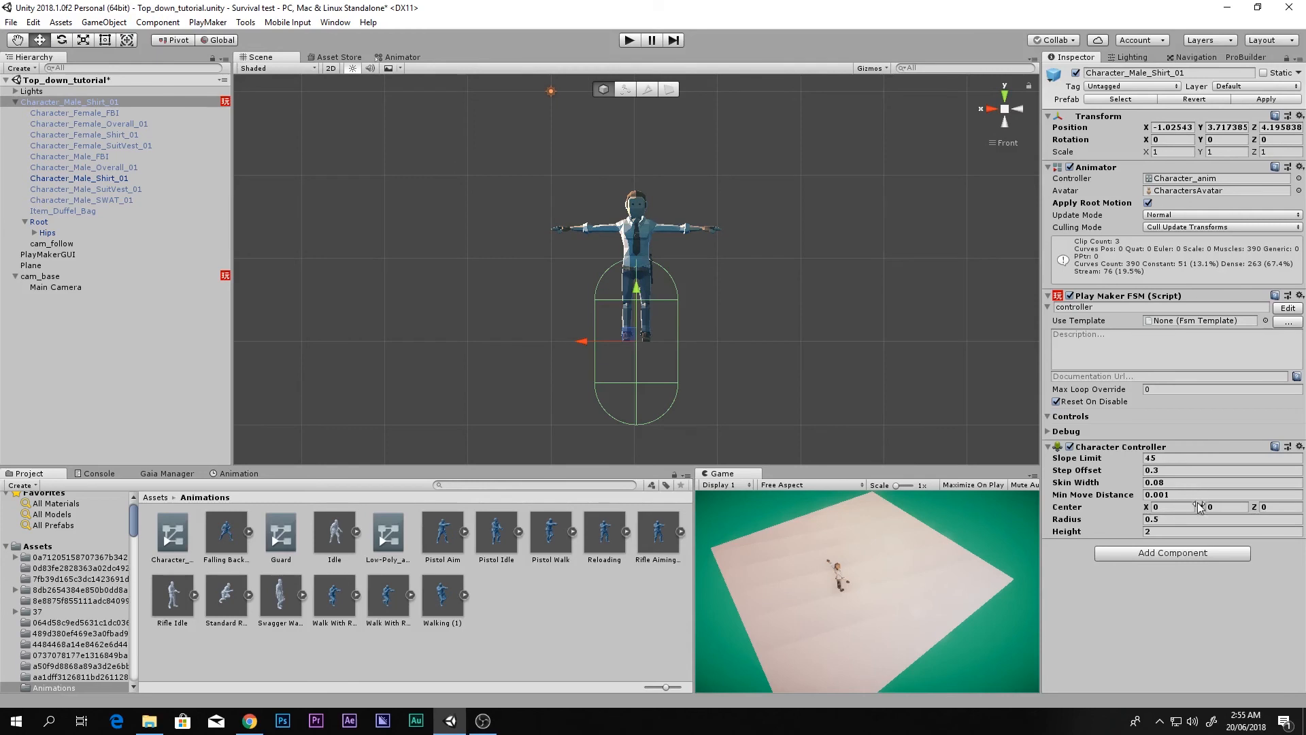
# Step: Fit the Character Controller to Center Y 0.93, Height 1.83 and Radius 0.36
pyautogui.moveTo(1201, 508); pyautogui.dragTo(1225, 511)
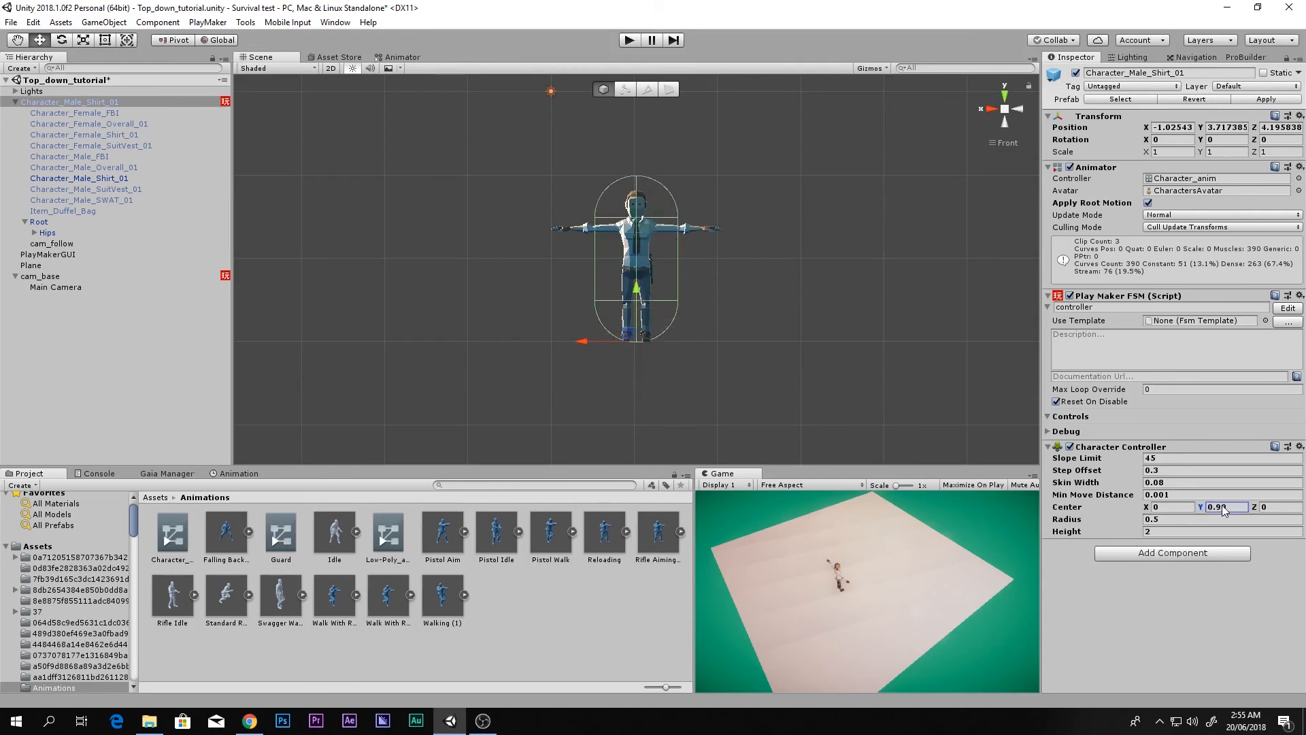
pyautogui.press('alt')
pyautogui.click(1147, 531)
pyautogui.write('1.78')
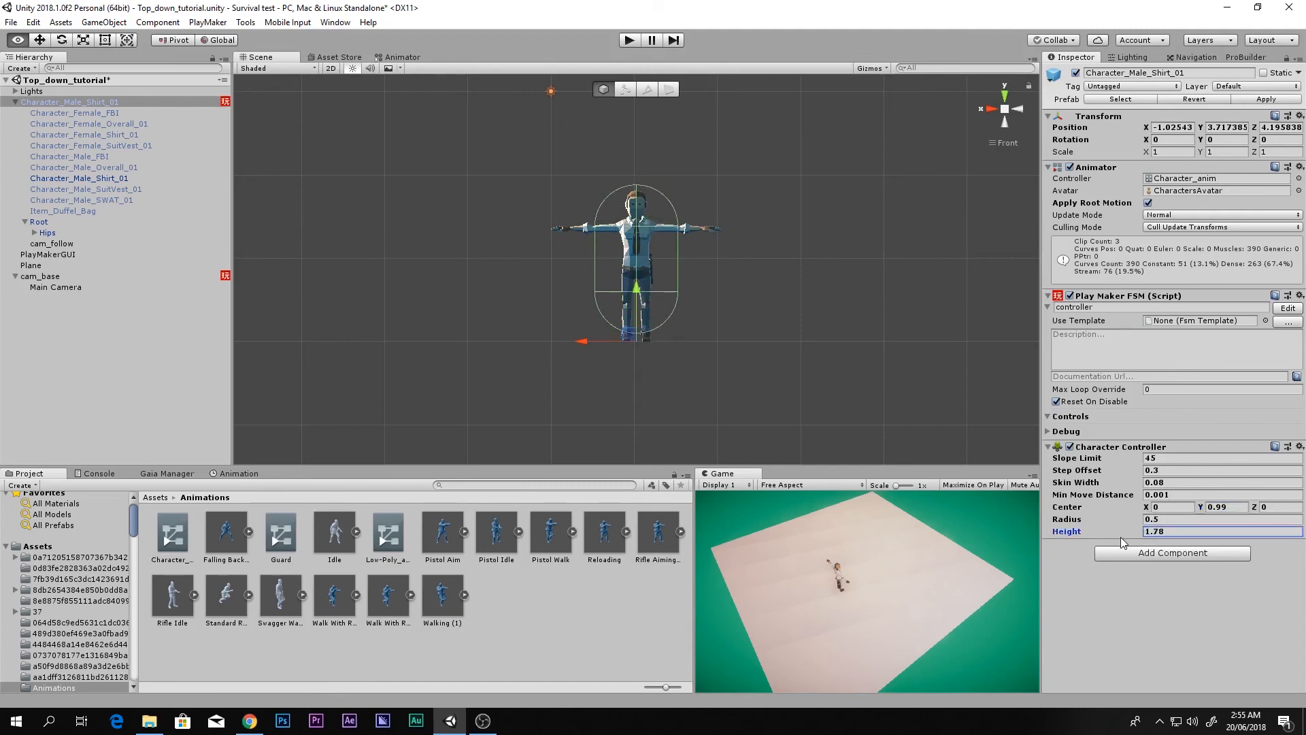
pyautogui.keyDown('alt'); pyautogui.moveTo(1121, 536); pyautogui.dragTo(1125, 536); pyautogui.keyUp('alt')
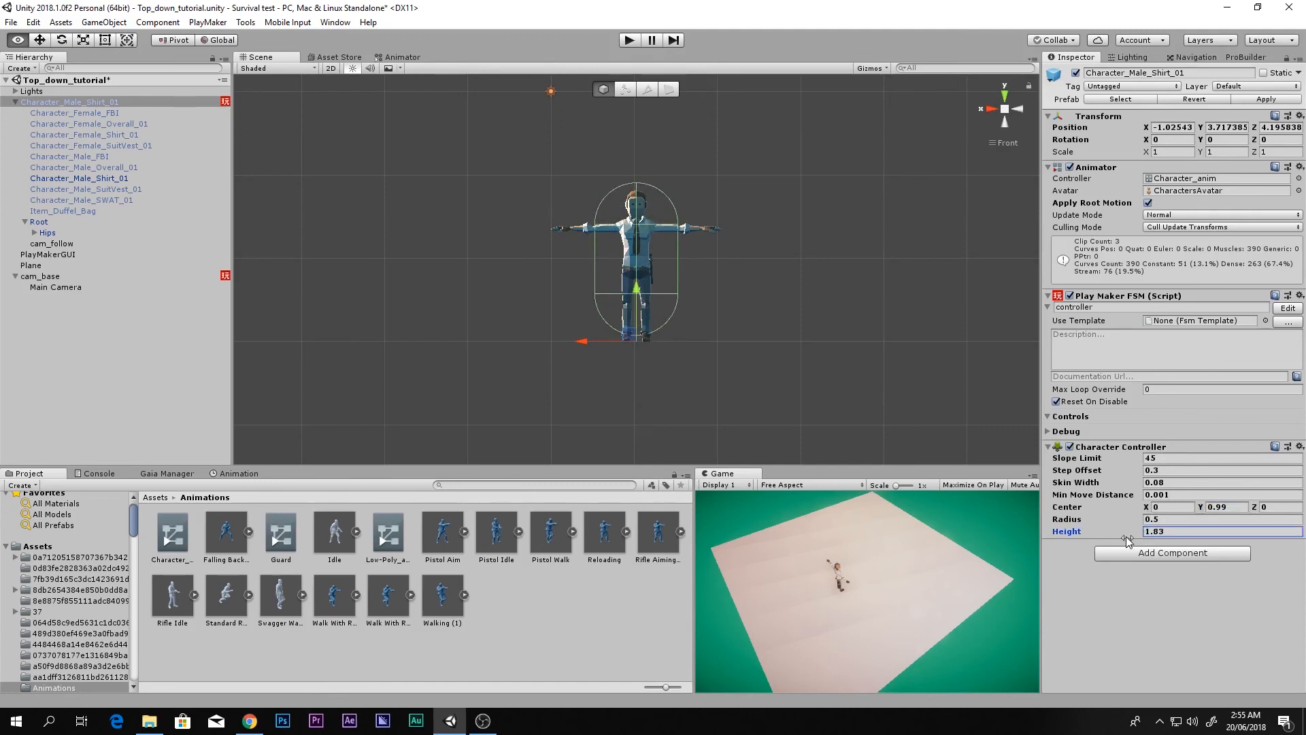
pyautogui.keyDown('alt'); pyautogui.moveTo(1201, 508); pyautogui.dragTo(1129, 522); pyautogui.keyUp('alt')
pyautogui.keyDown('alt'); pyautogui.moveTo(670, 333); pyautogui.dragTo(925, 361); pyautogui.keyUp('alt')
# Step: Save the scene, test-walk the character, then stop and switch to the top view
pyautogui.hotkey('ctrl', 's')
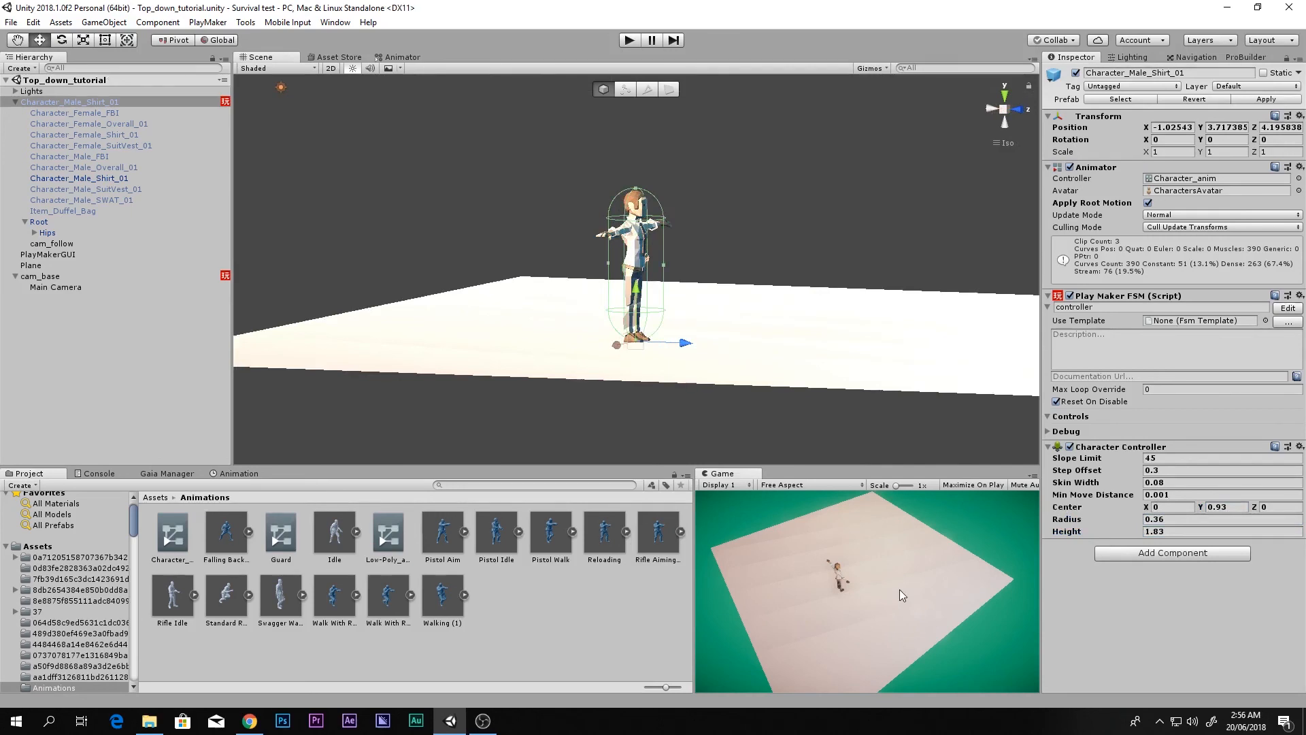
pyautogui.hotkey('ctrl', 'p')
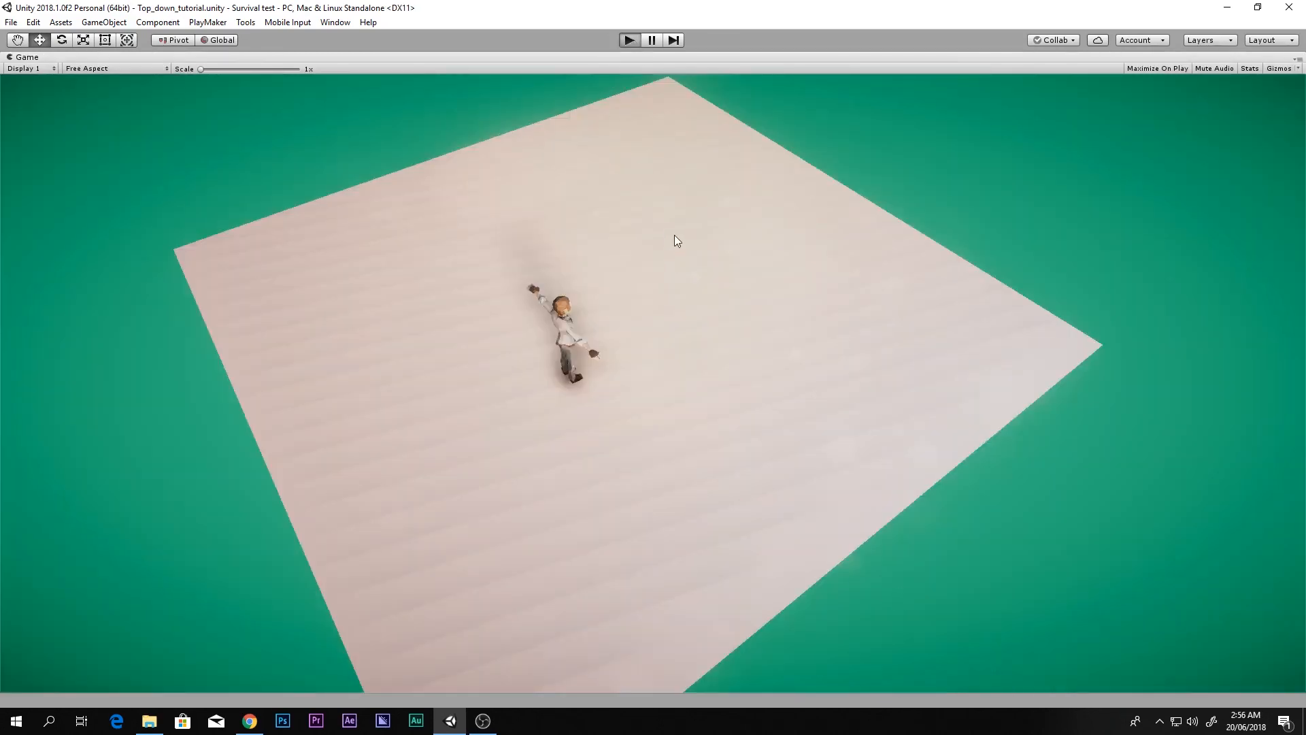
pyautogui.press('w')
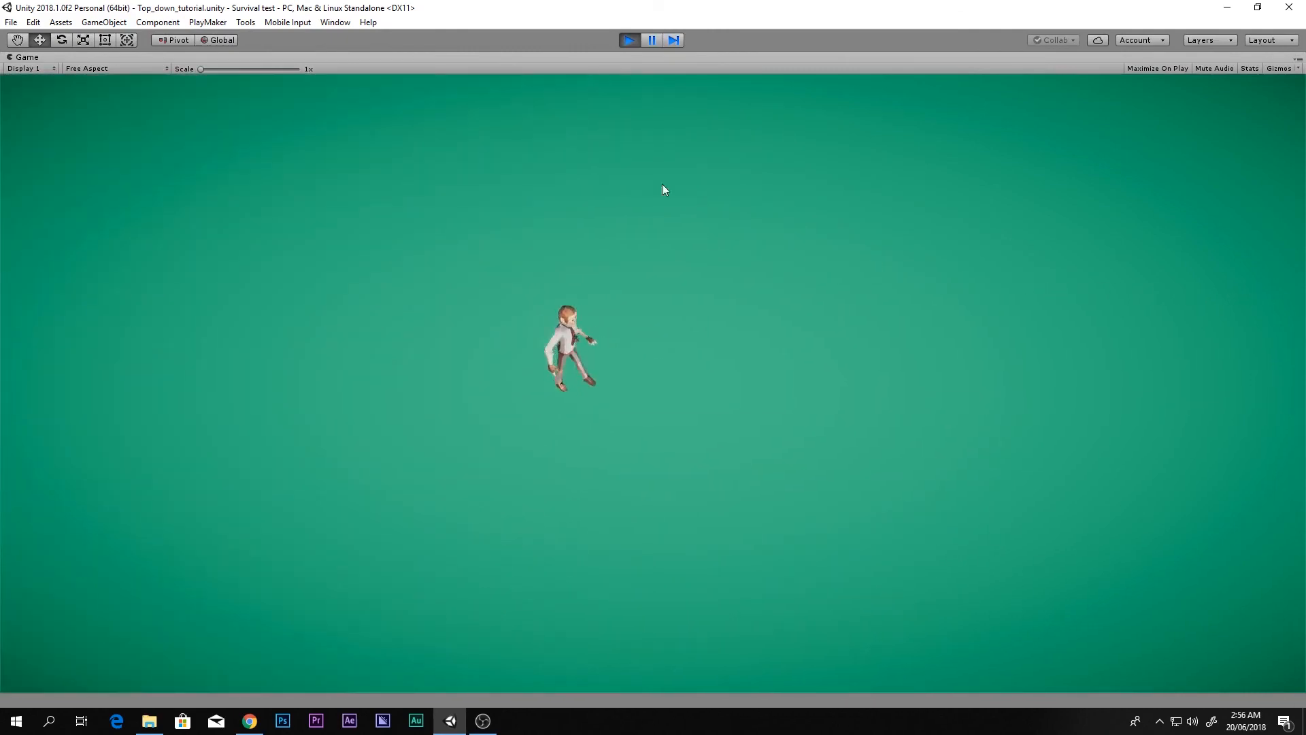
pyautogui.click(630, 40)
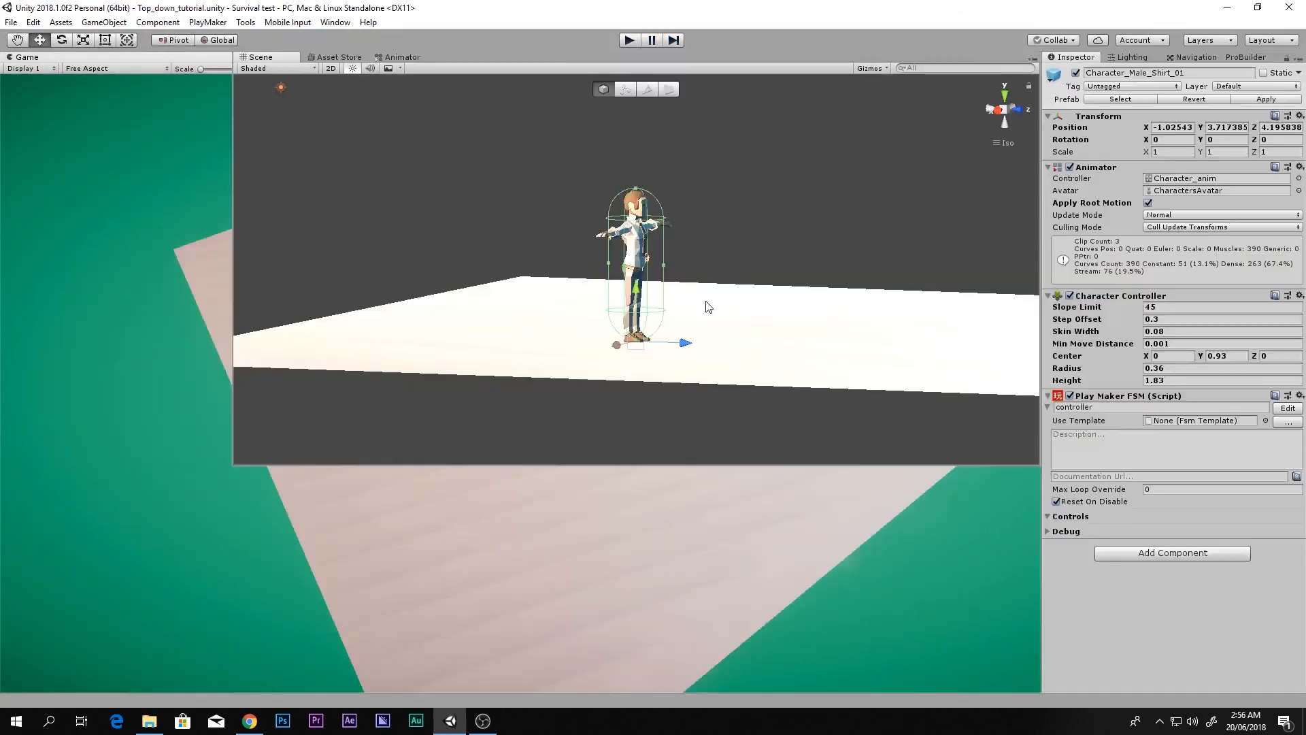
pyautogui.click(1005, 95)
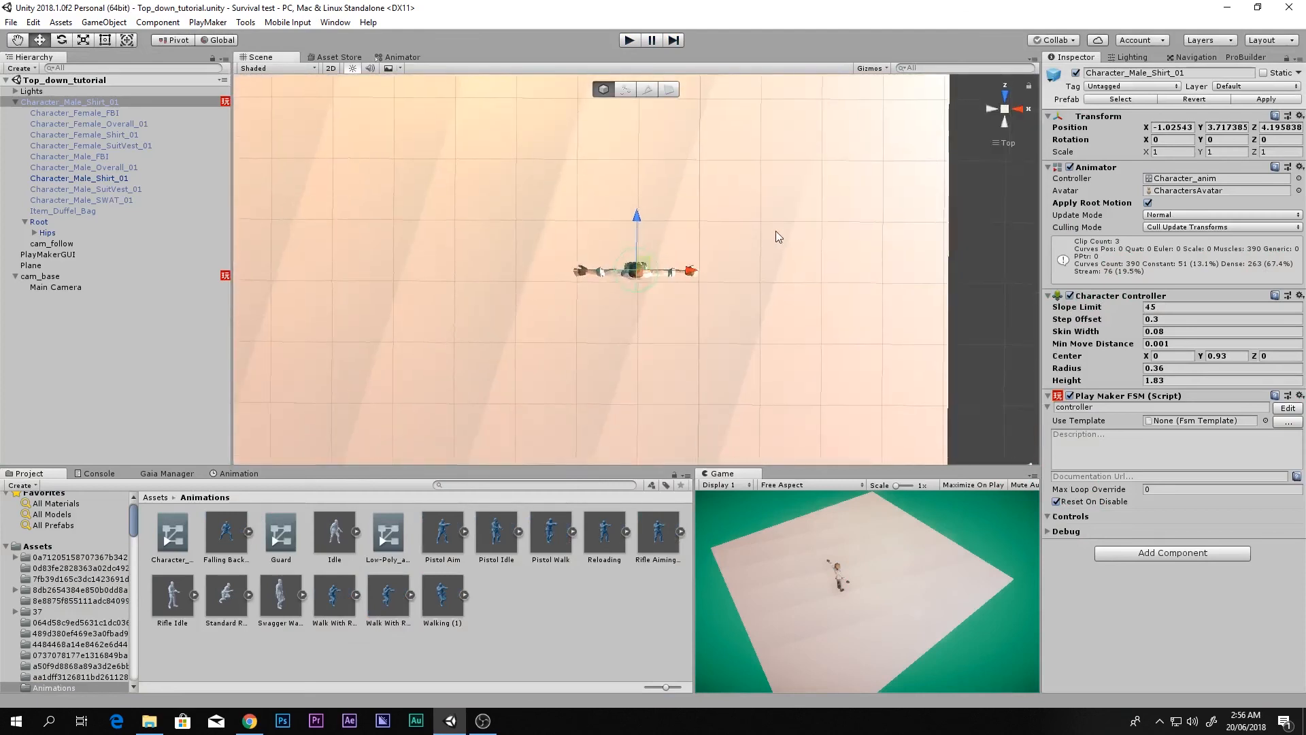
# Step: Add a cube, reset its transform and move it along Z to 7.31
pyautogui.rightClick(175, 327)
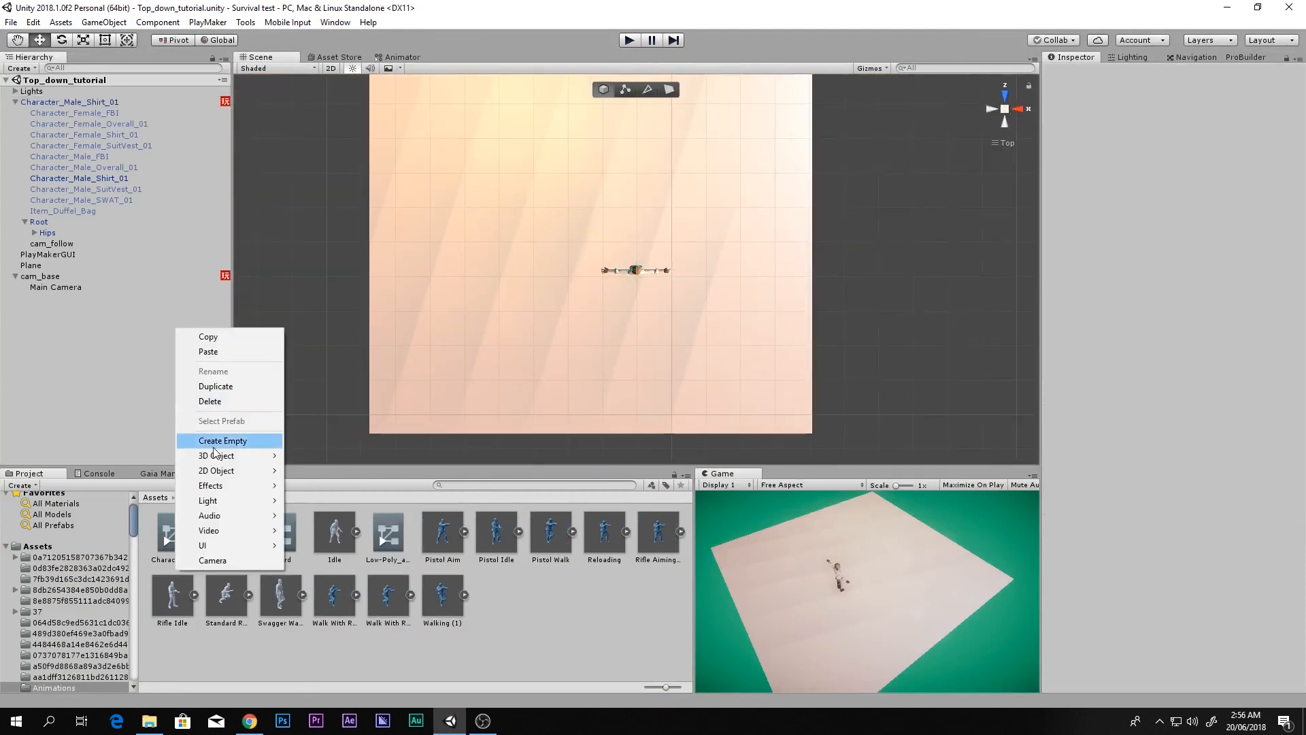
pyautogui.moveTo(215, 455)
pyautogui.click(357, 457)
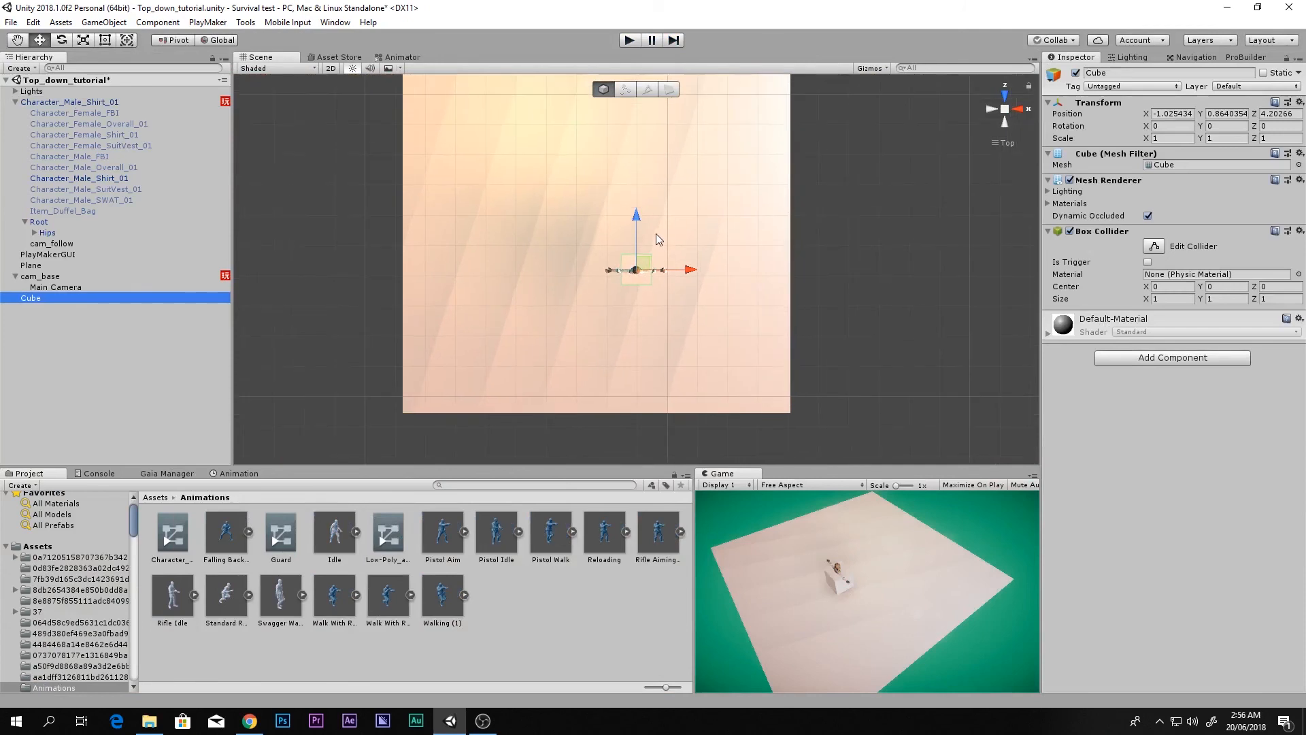
pyautogui.click(1299, 102)
pyautogui.click(1251, 118)
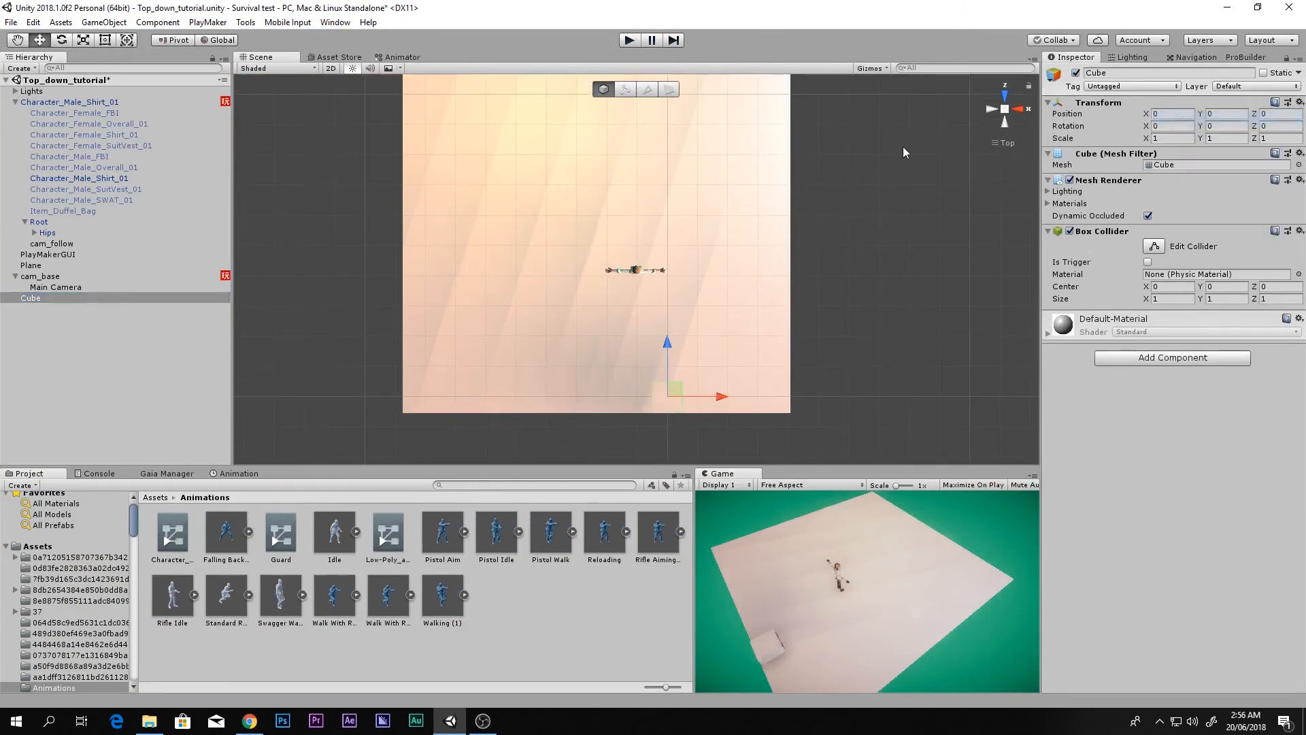
pyautogui.click(1018, 112)
pyautogui.moveTo(573, 291); pyautogui.dragTo(742, 226)
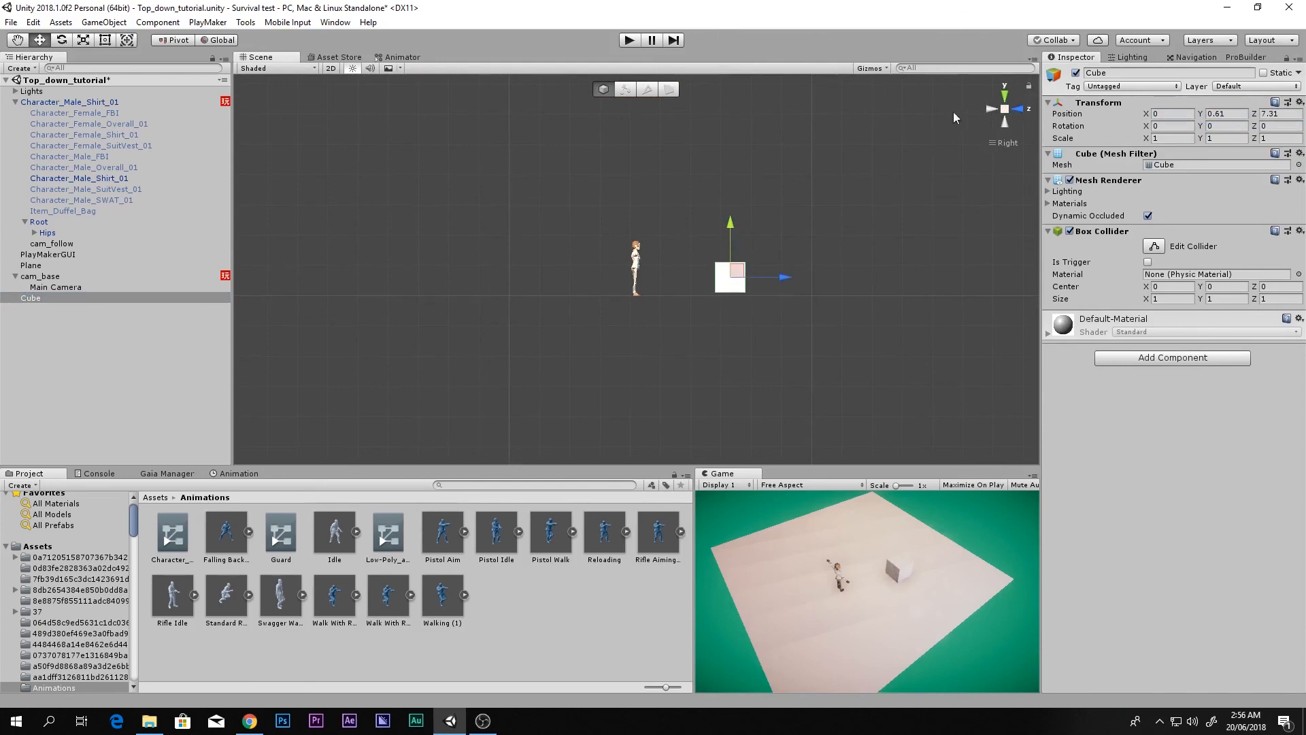
# Step: Scale the cube to about 1.78, duplicate it, move the copy left, and start the game
pyautogui.click(1002, 93)
pyautogui.press('e')
pyautogui.press('r')
pyautogui.moveTo(668, 177); pyautogui.dragTo(563, 173)
pyautogui.press('w')
pyautogui.hotkey('ctrl', 'd')
pyautogui.hotkey('ctrl', 'd')
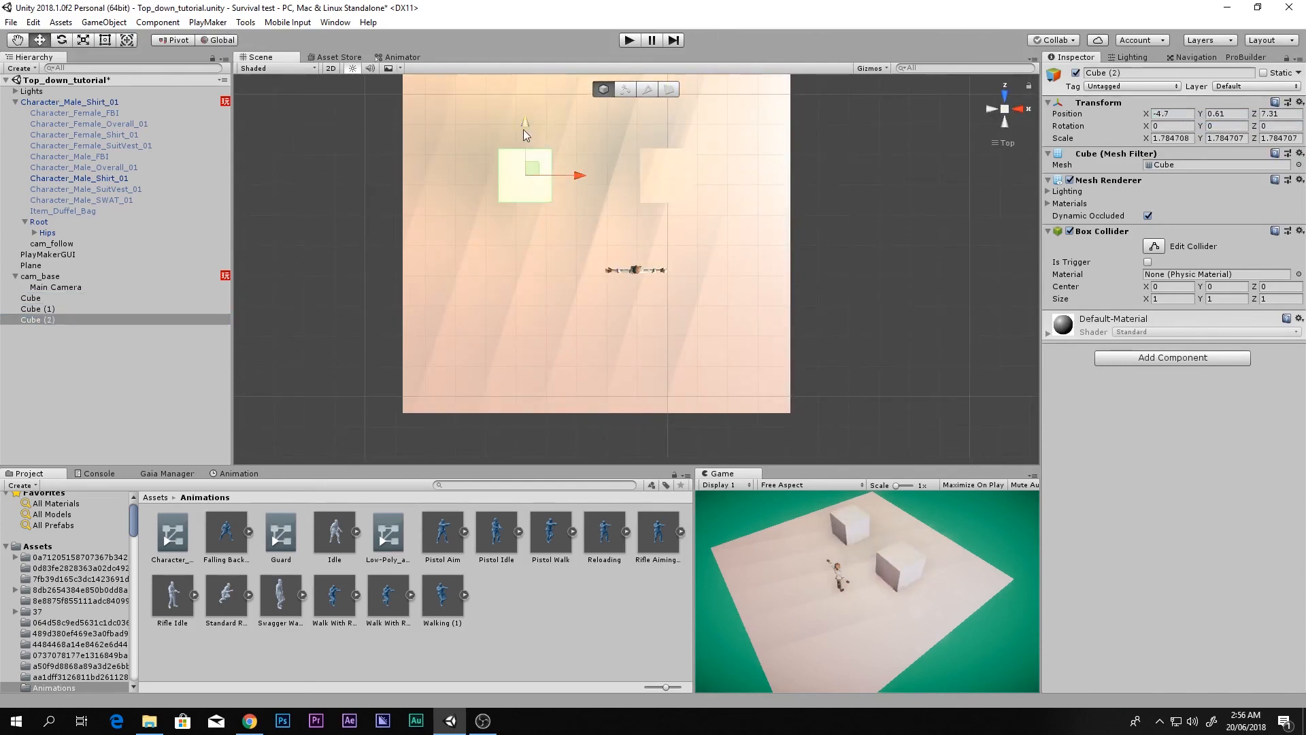
pyautogui.moveTo(524, 129); pyautogui.dragTo(524, 241)
pyautogui.hotkey('ctrl', 'p')
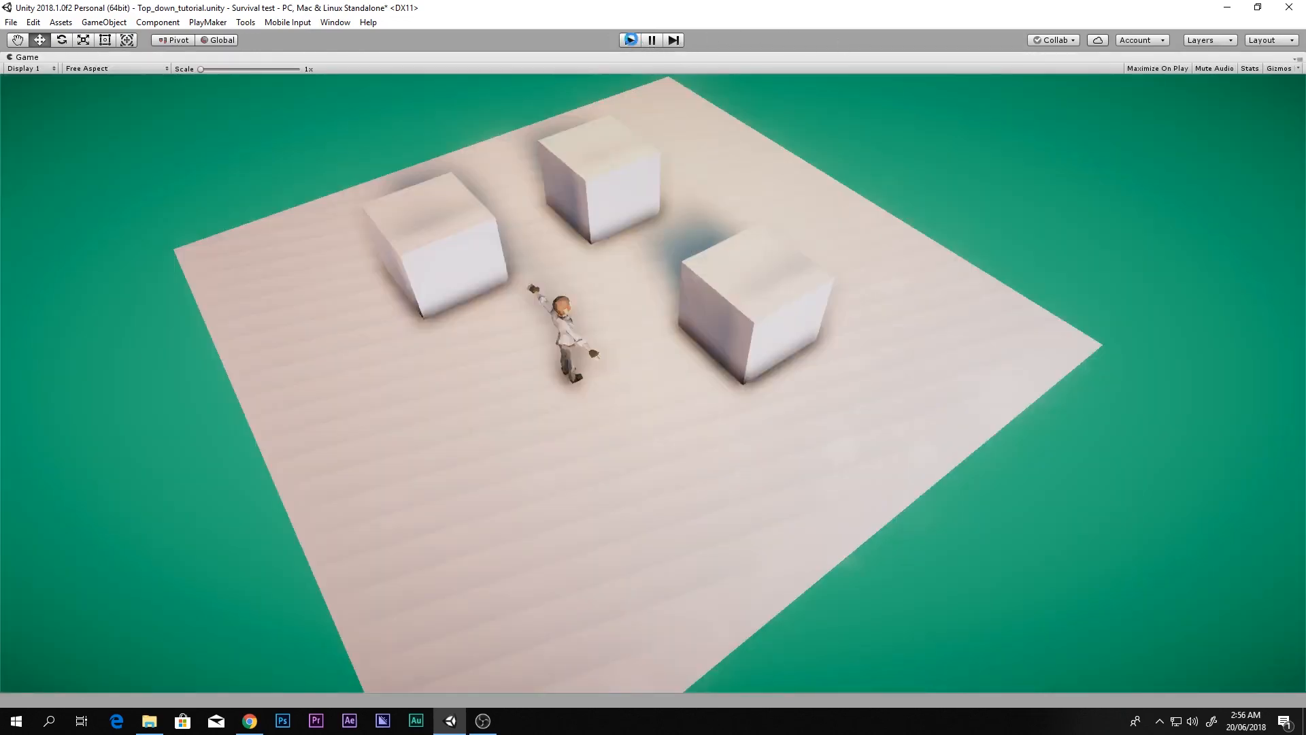
pyautogui.click(628, 41)
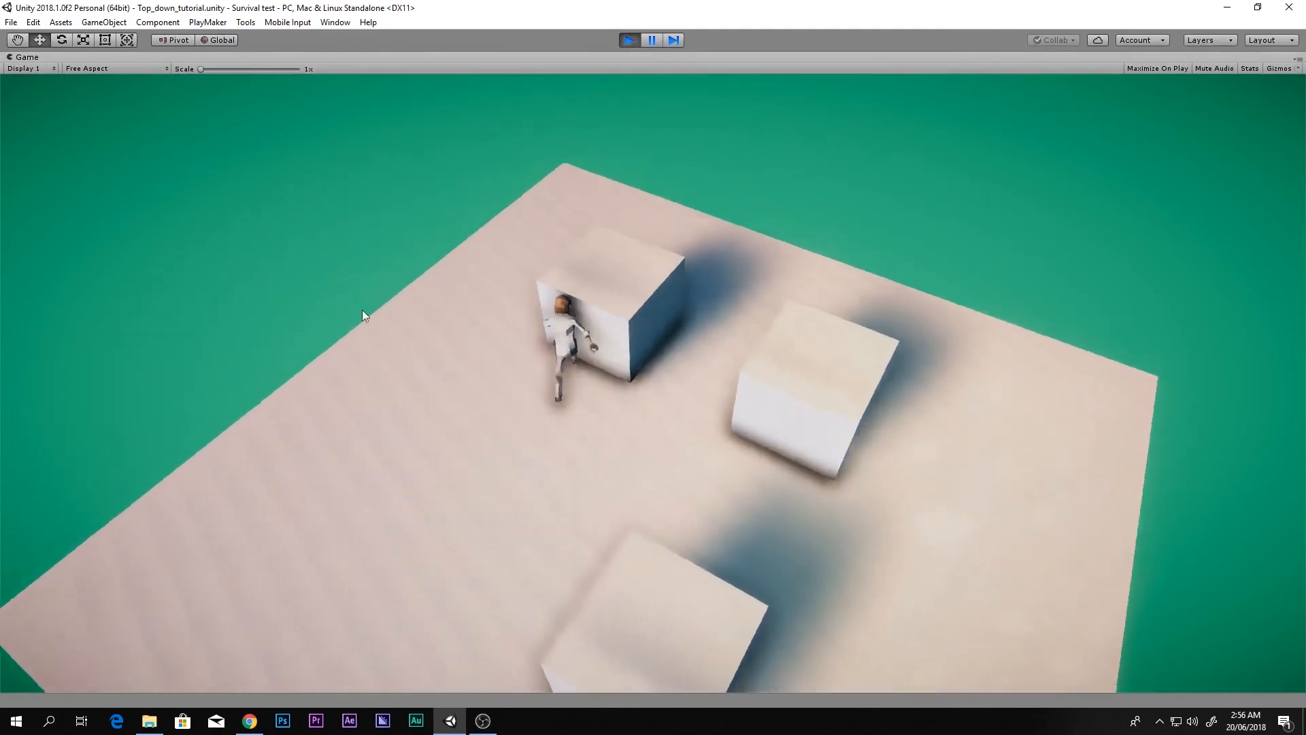
pyautogui.press('w')
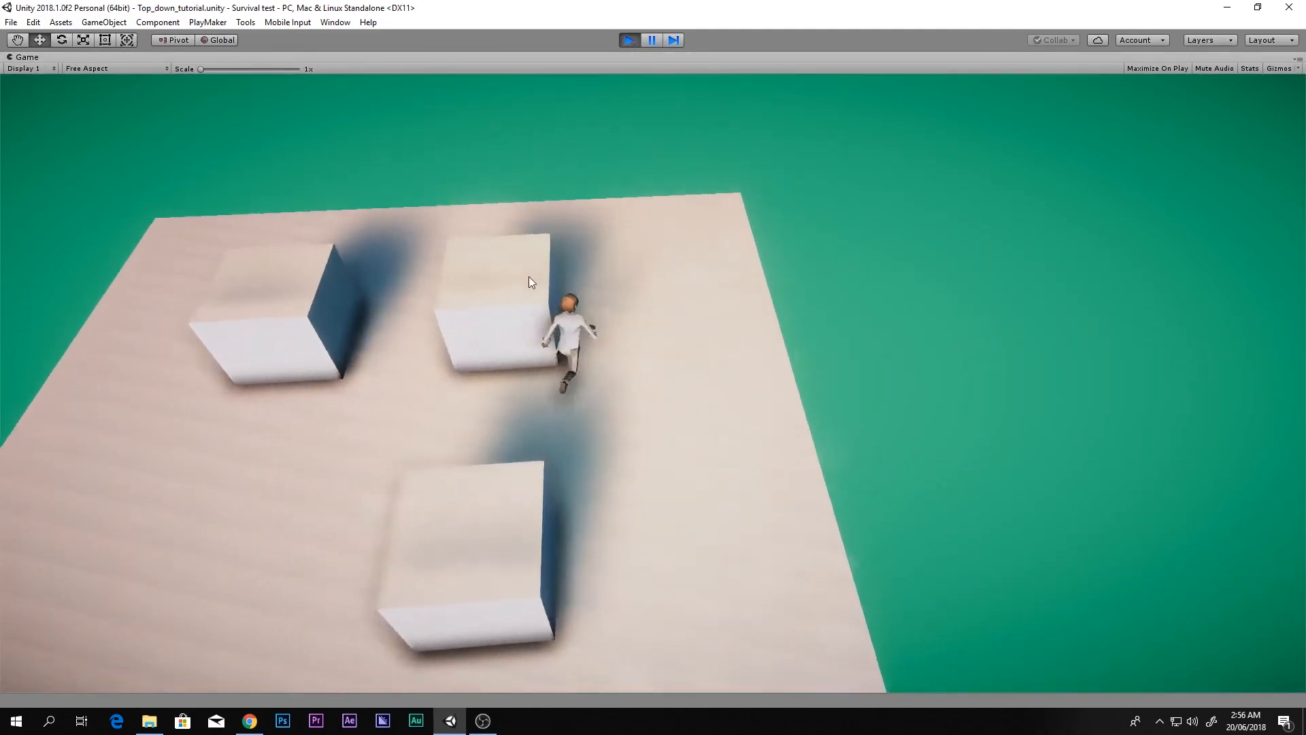
pyautogui.press('w')
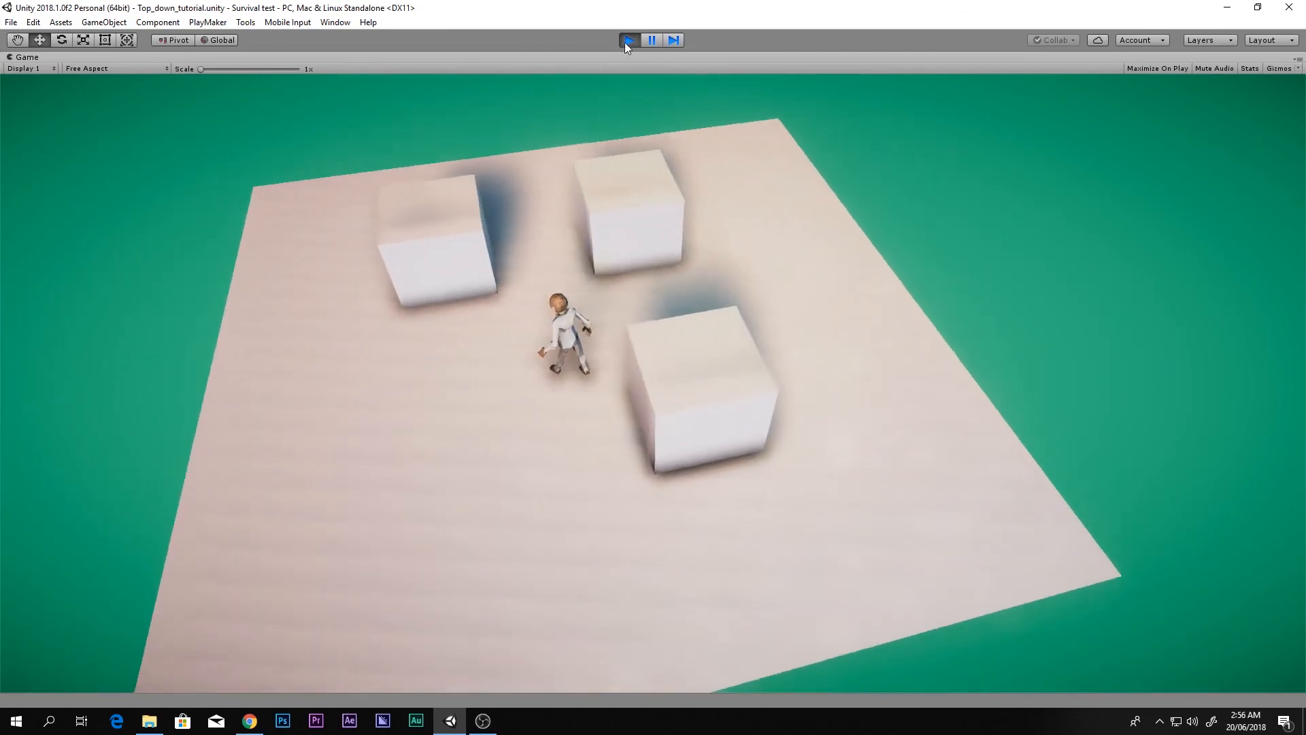
pyautogui.click(627, 41)
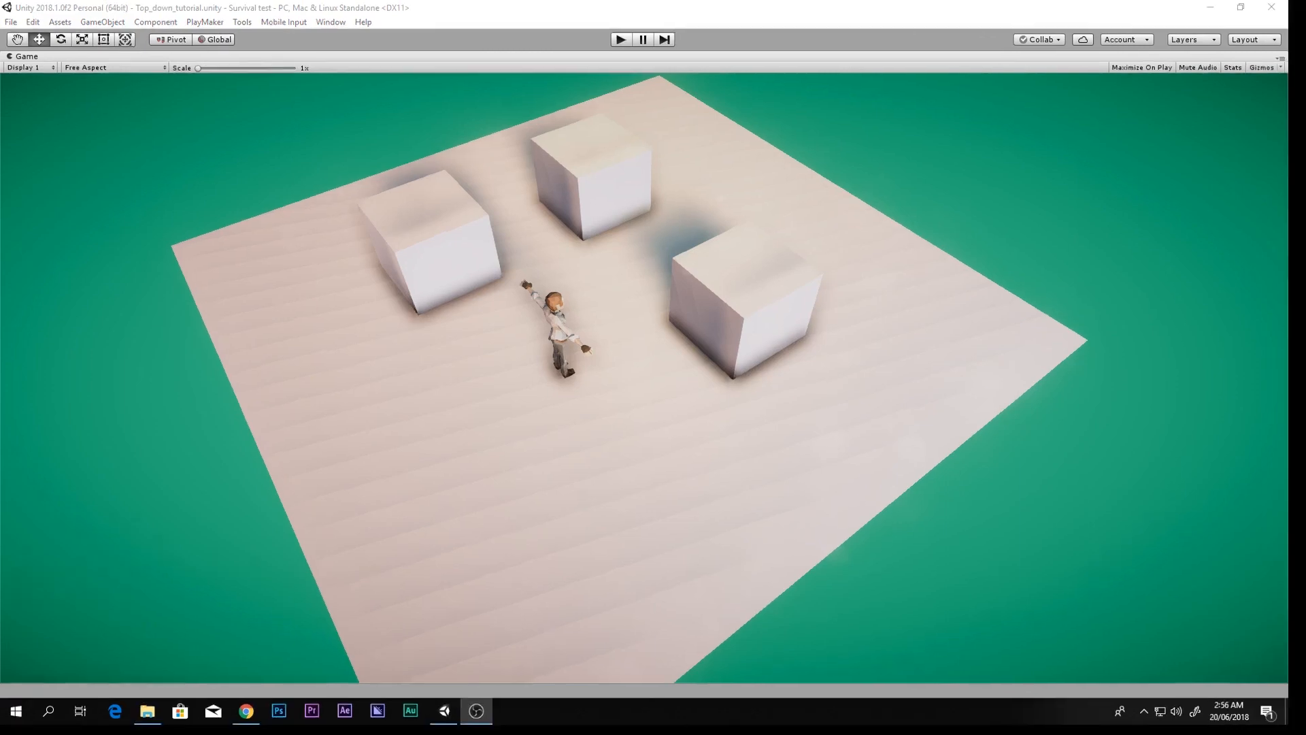
pyautogui.click(460, 531)
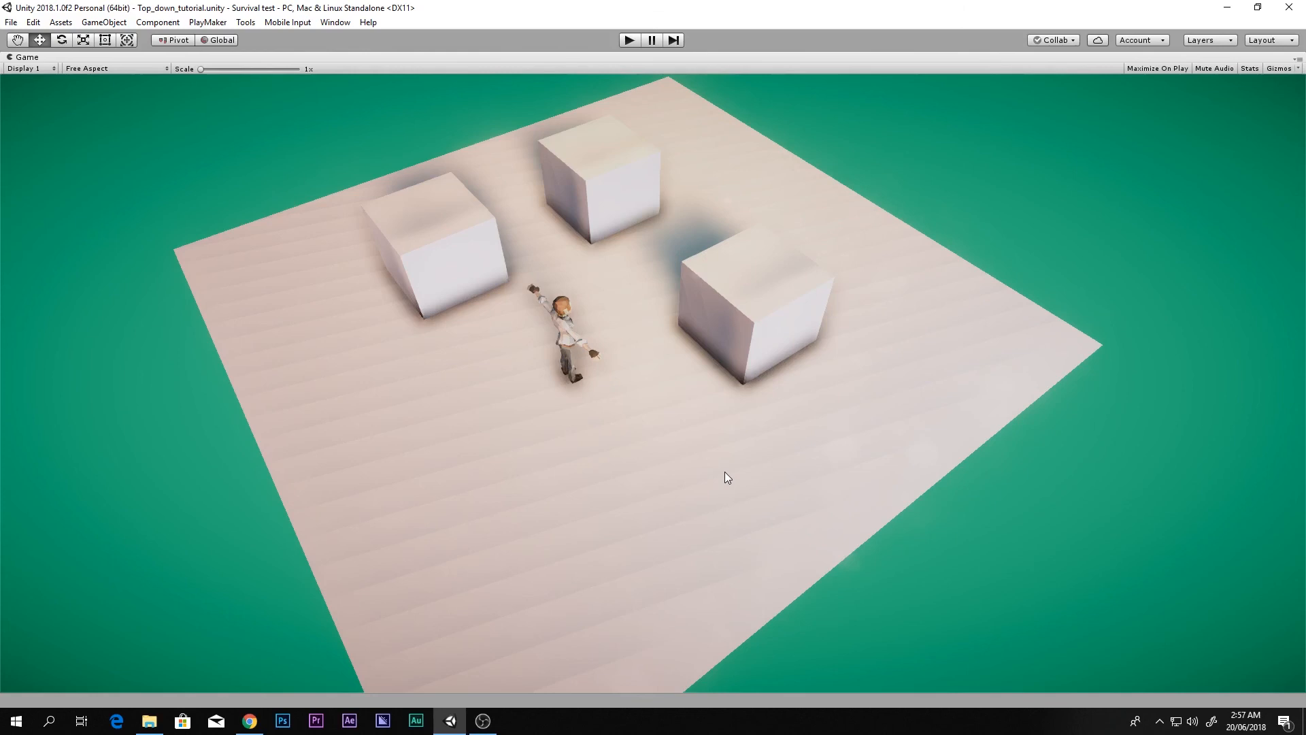
pyautogui.scroll(4, 711, 473)
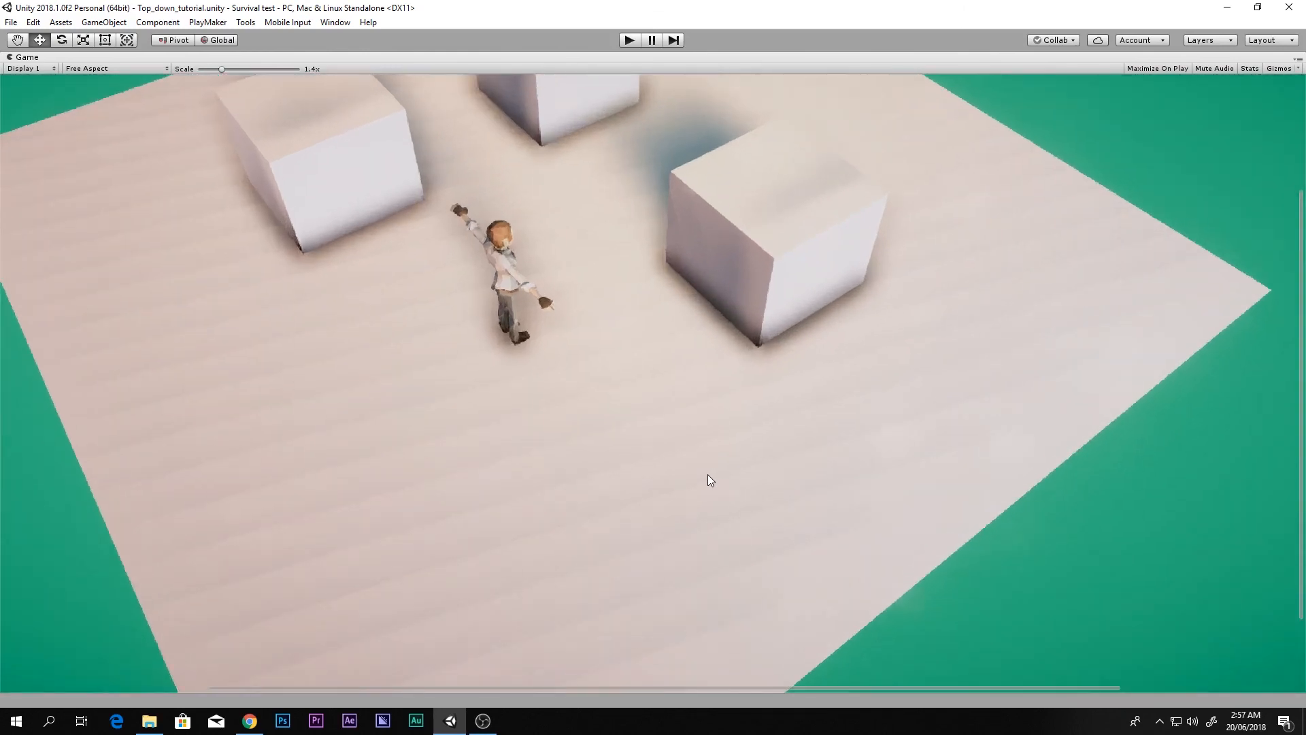
pyautogui.scroll(-4, 707, 474)
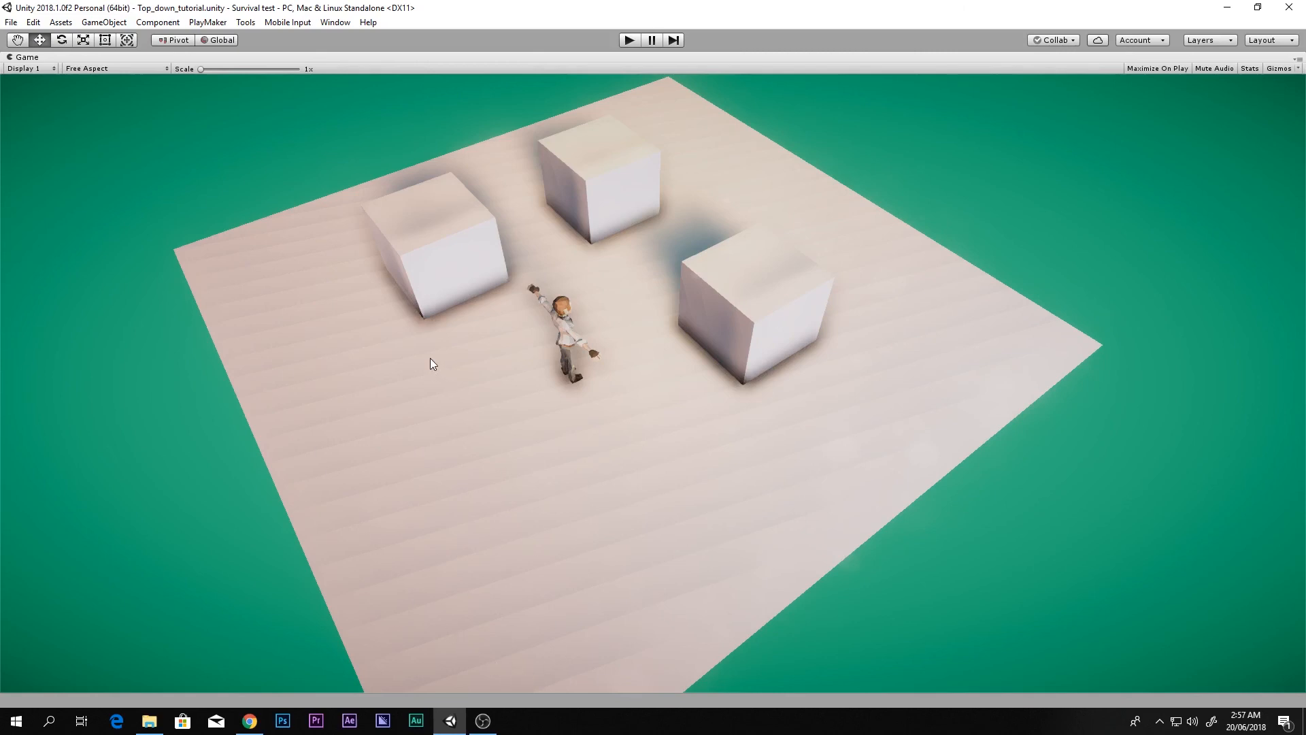
# Step: Stop the game, select Main Camera and toggle its Post Processing Behaviour off and on
pyautogui.hotkey('ctrl', 'p')
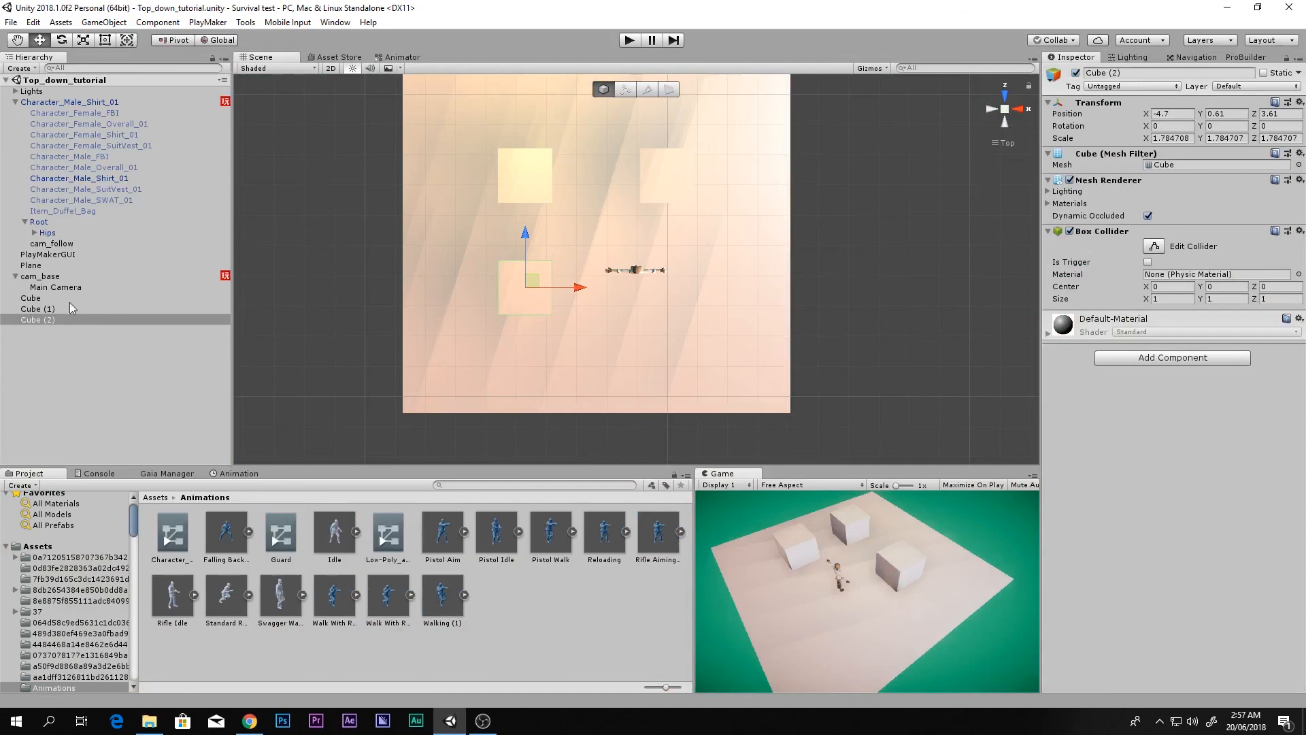
pyautogui.click(57, 288)
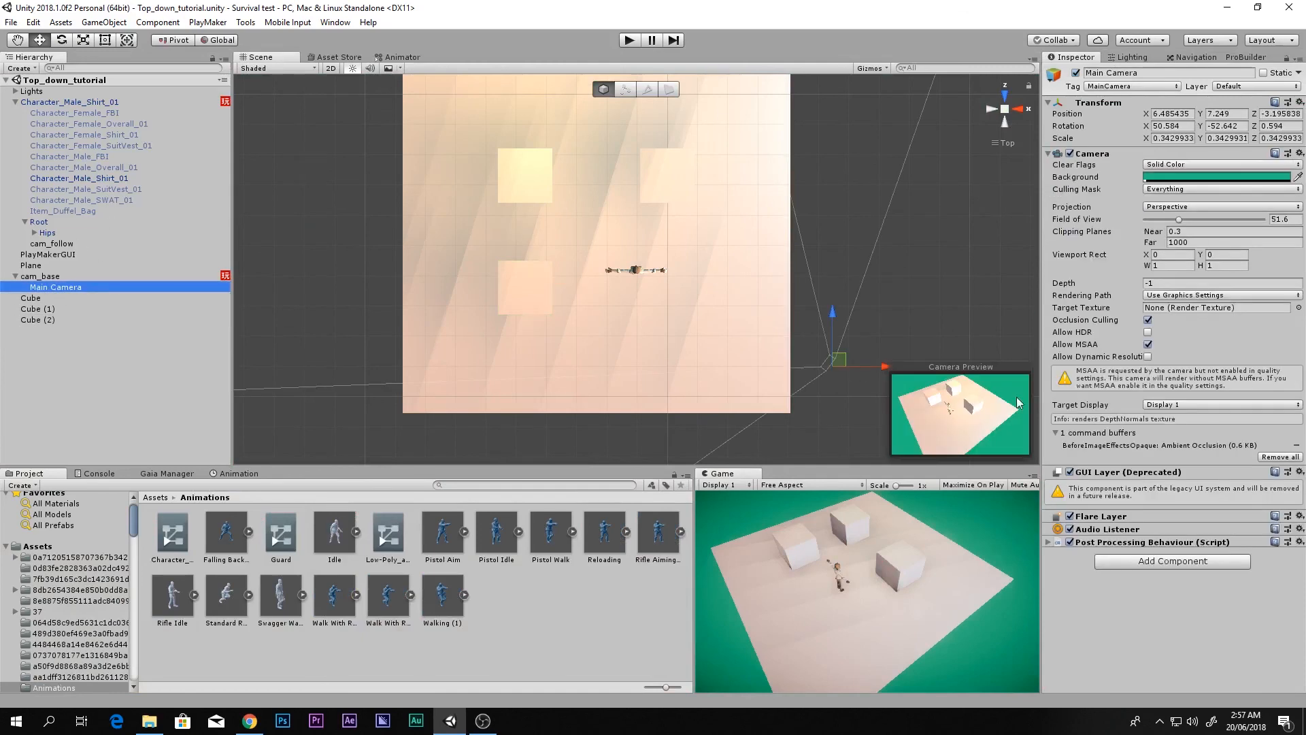
pyautogui.click(1070, 543)
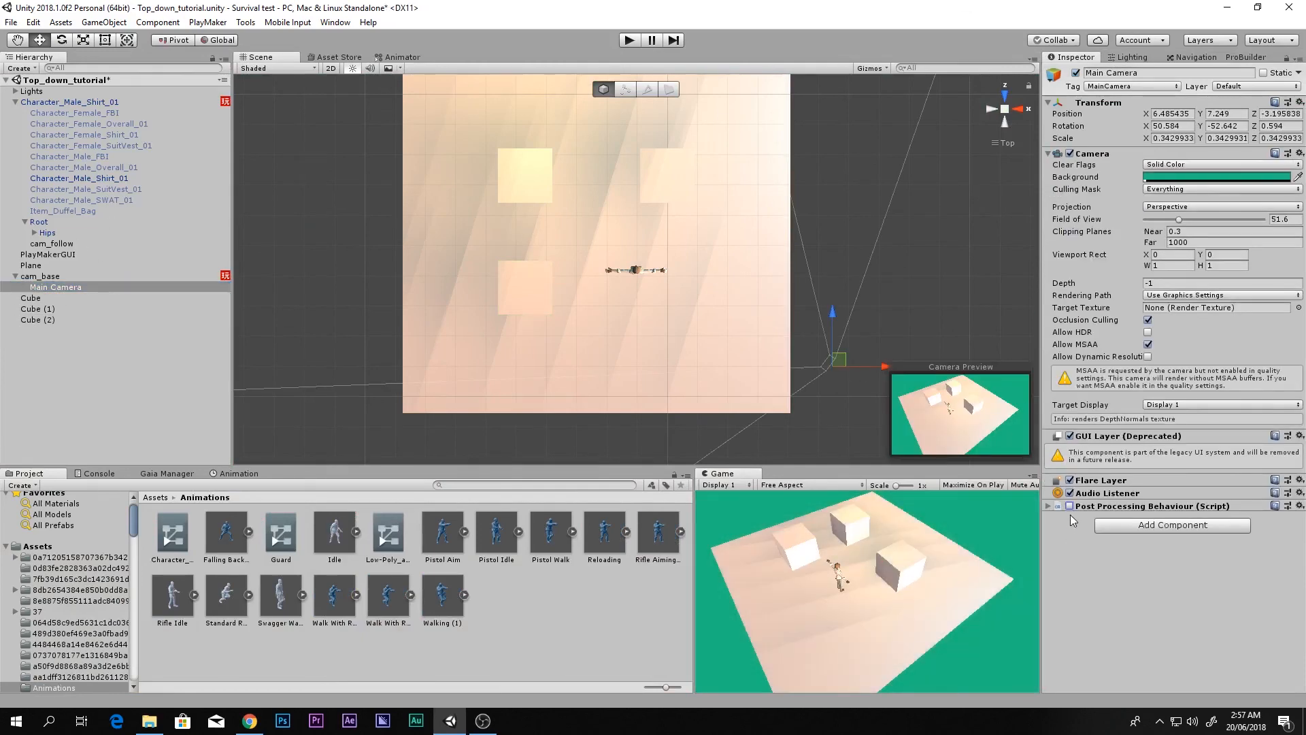
pyautogui.click(1069, 507)
pyautogui.click(1070, 543)
# Step: Compare in a maximized Game view, re-enable post-processing, then try Field of View 4 and undo to 51.6
pyautogui.hotkey('shift', 'space')
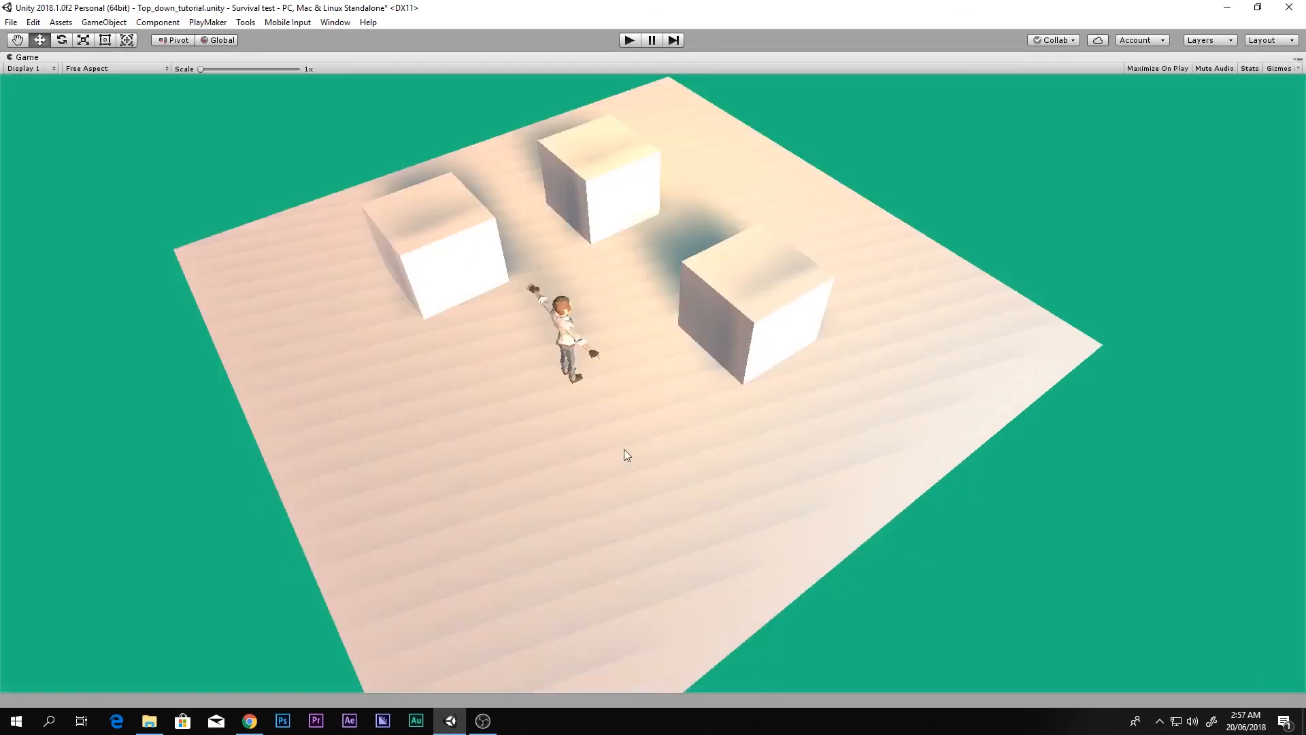
pyautogui.hotkey('shift', 'space')
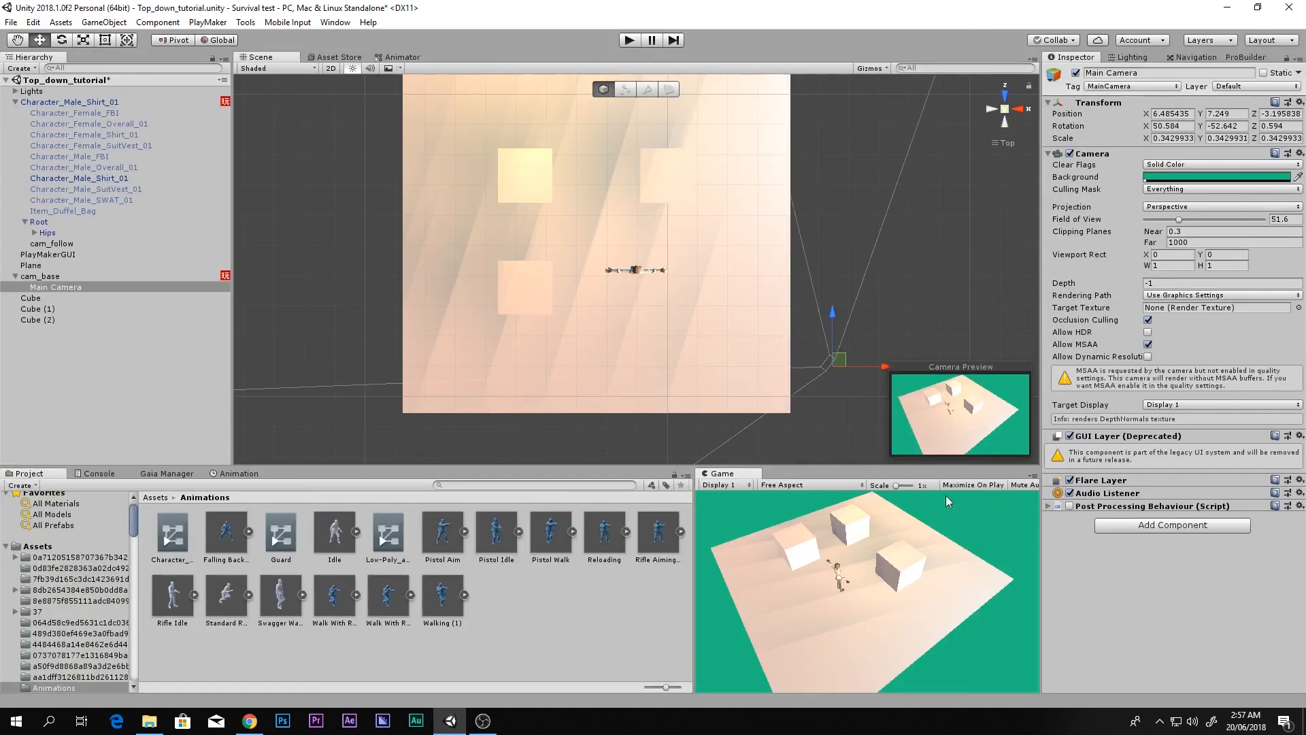
pyautogui.click(1070, 505)
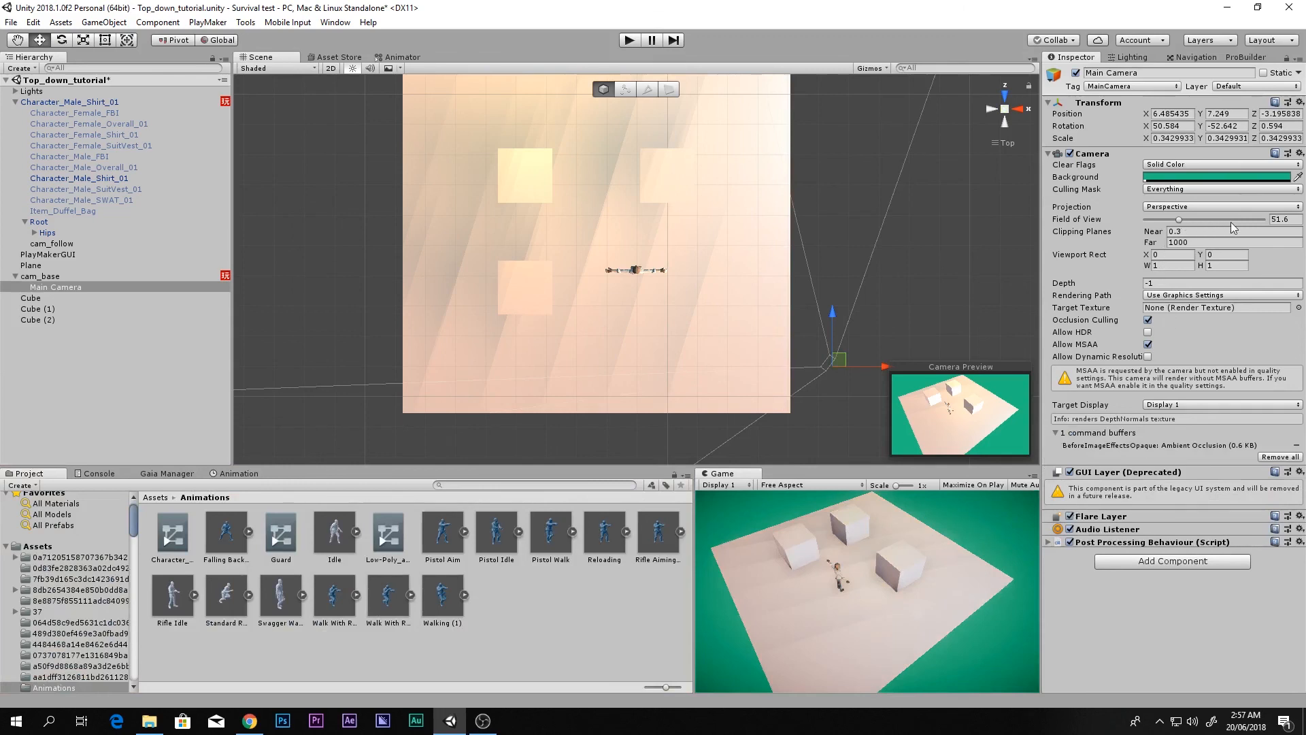
pyautogui.moveTo(1200, 219); pyautogui.dragTo(1149, 231)
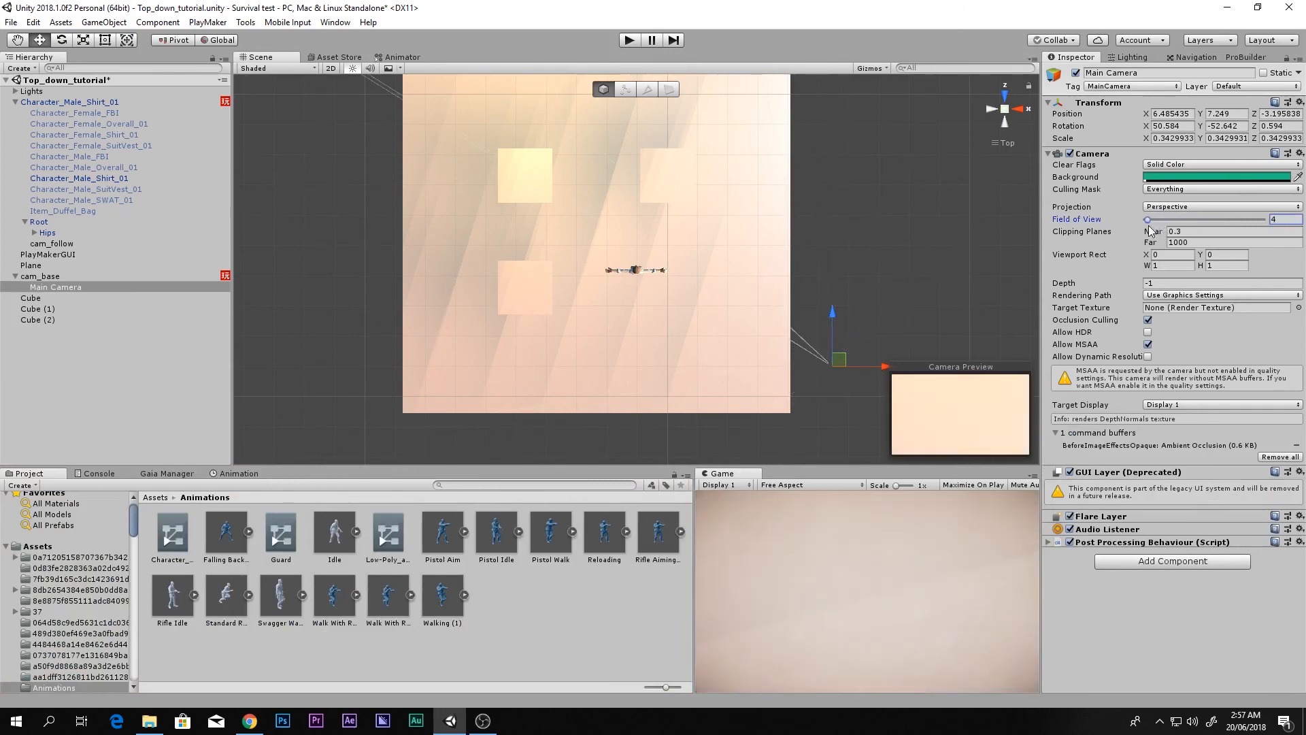
pyautogui.hotkey('ctrl', 'z')
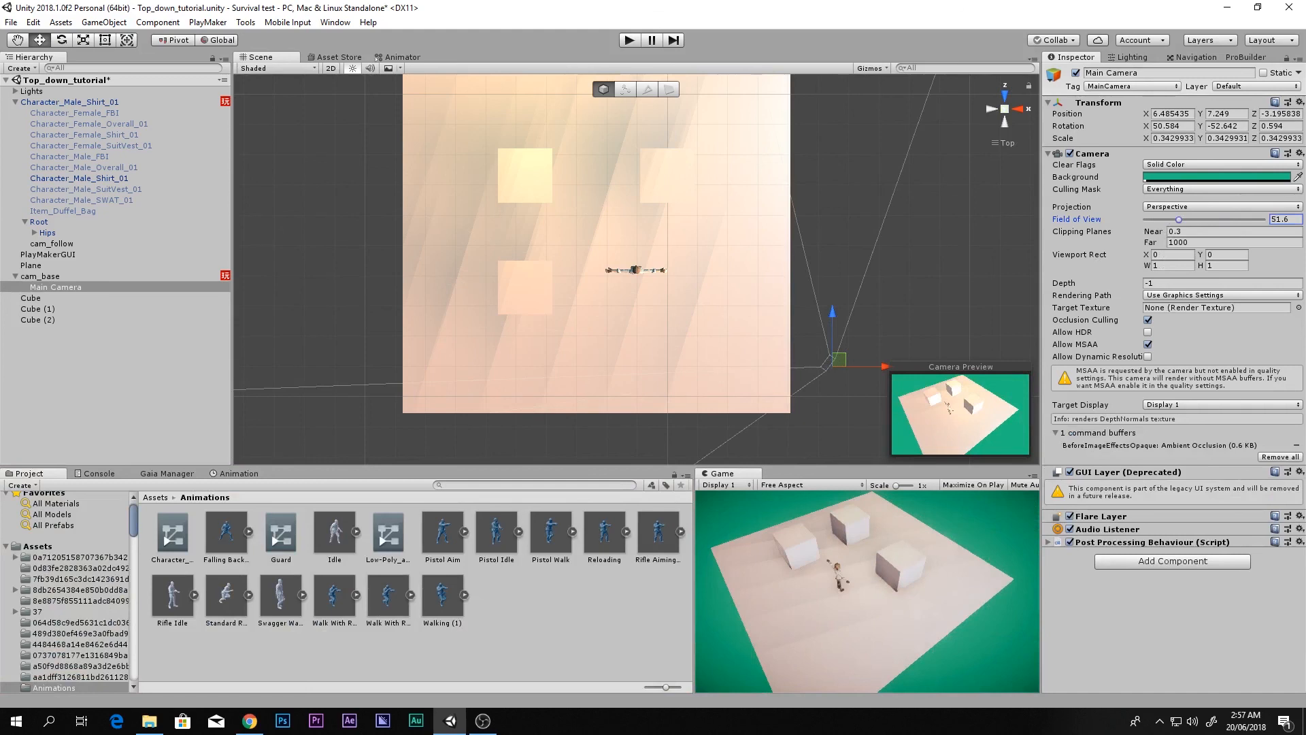